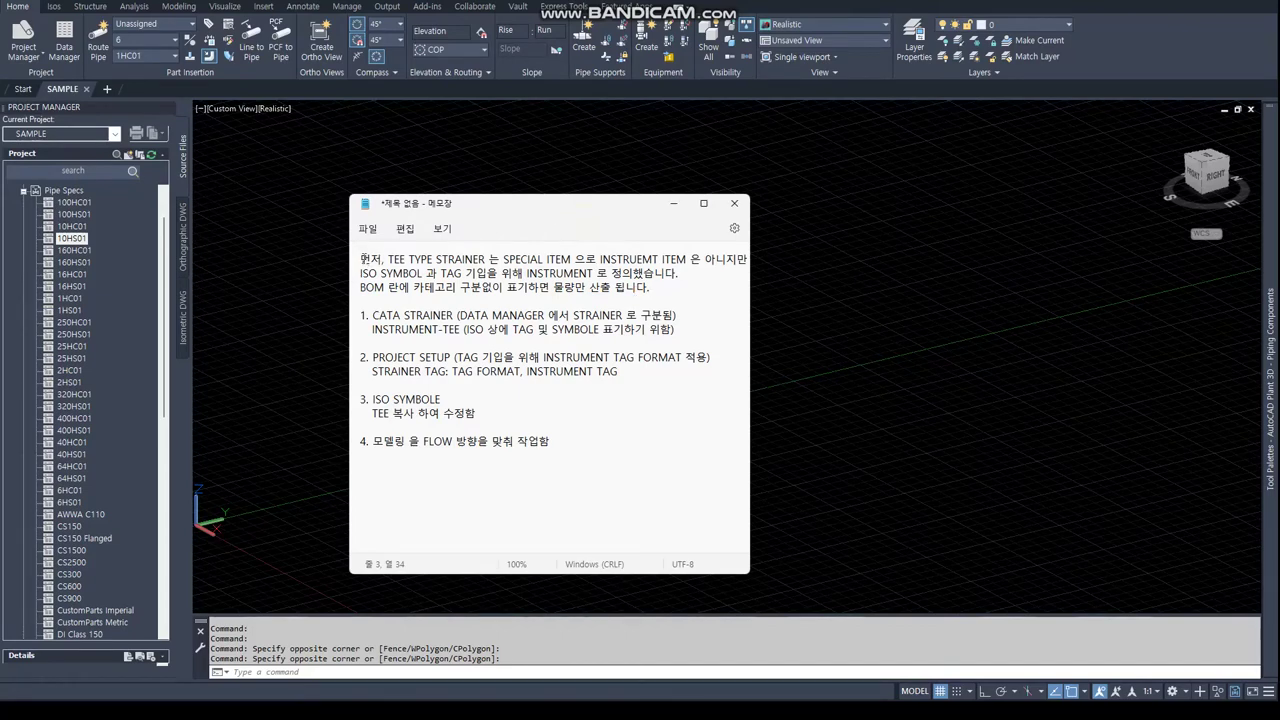
# Walk through the strainer-tee notes line by line, then minimize Notepad
pyautogui.moveTo(361, 259); pyautogui.dragTo(484, 259)
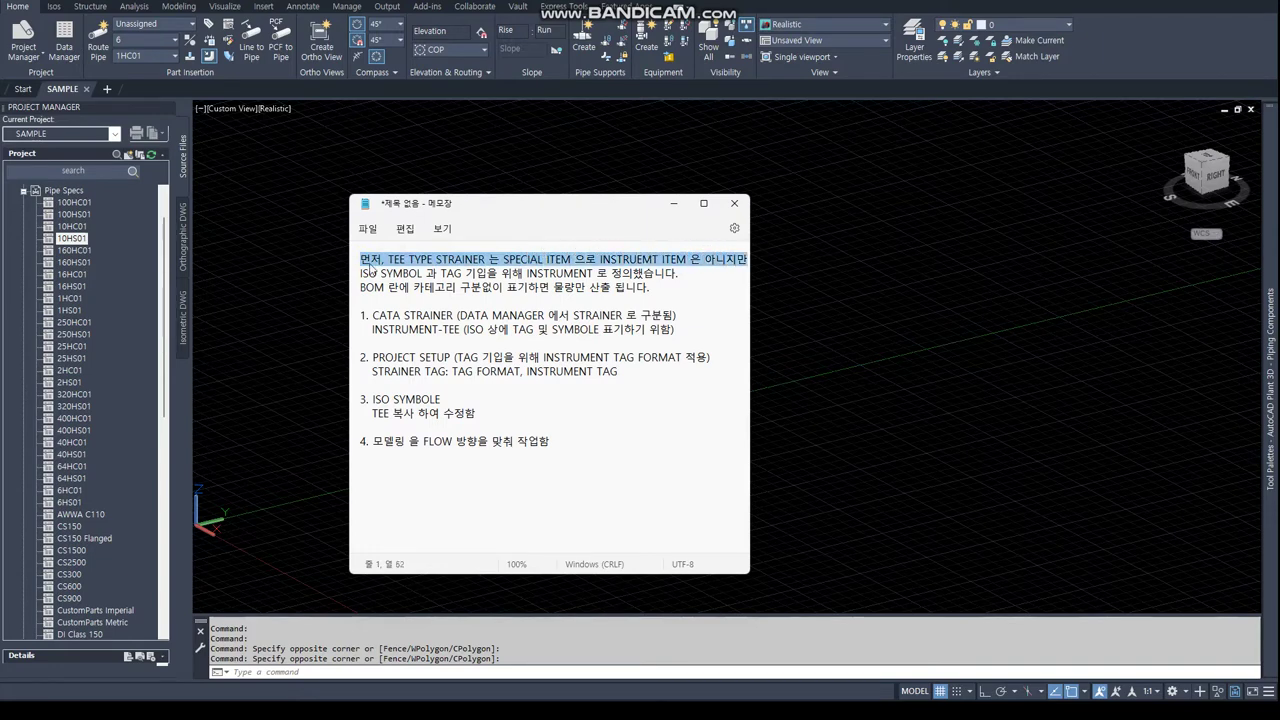
pyautogui.moveTo(355, 272); pyautogui.dragTo(355, 282)
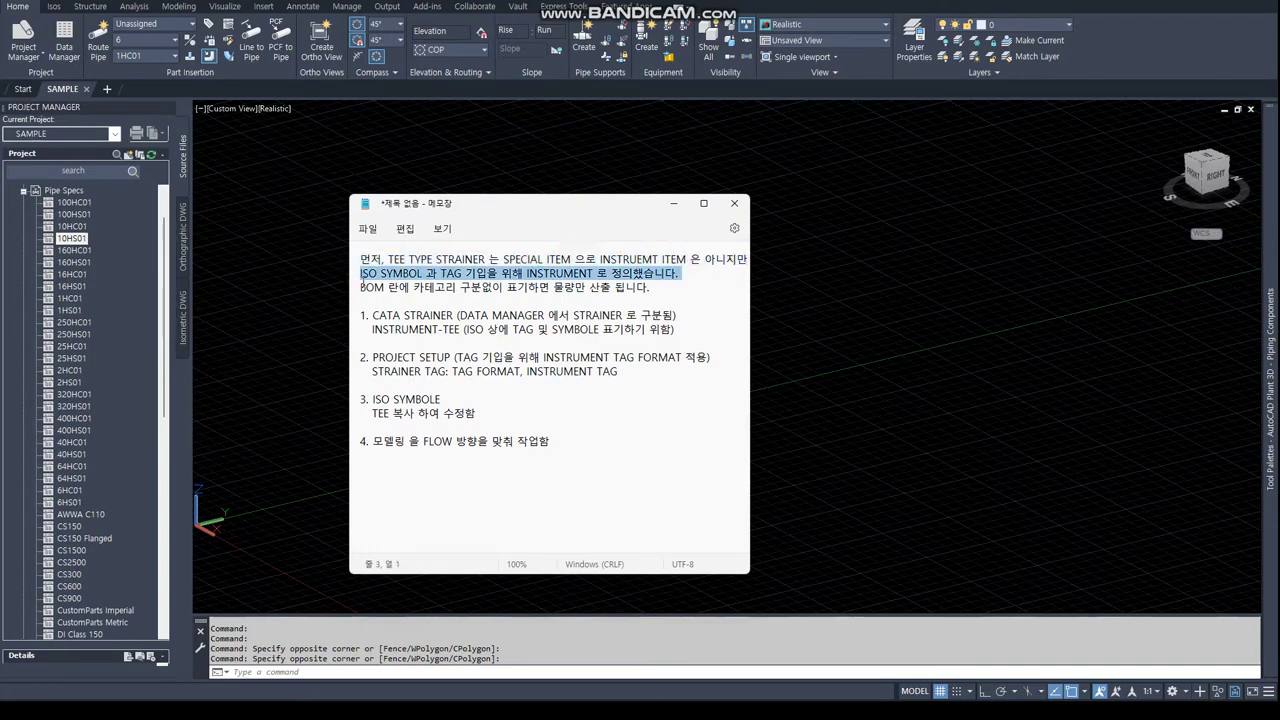
pyautogui.click(355, 290)
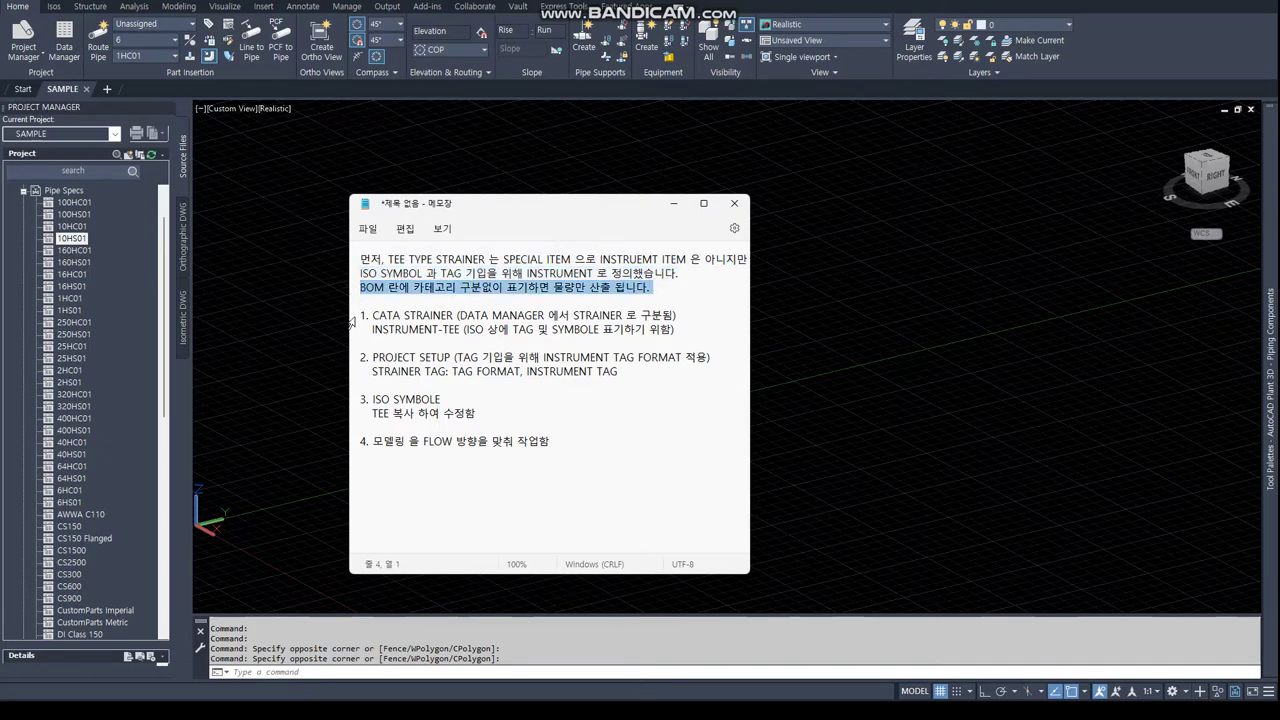
pyautogui.click(352, 318)
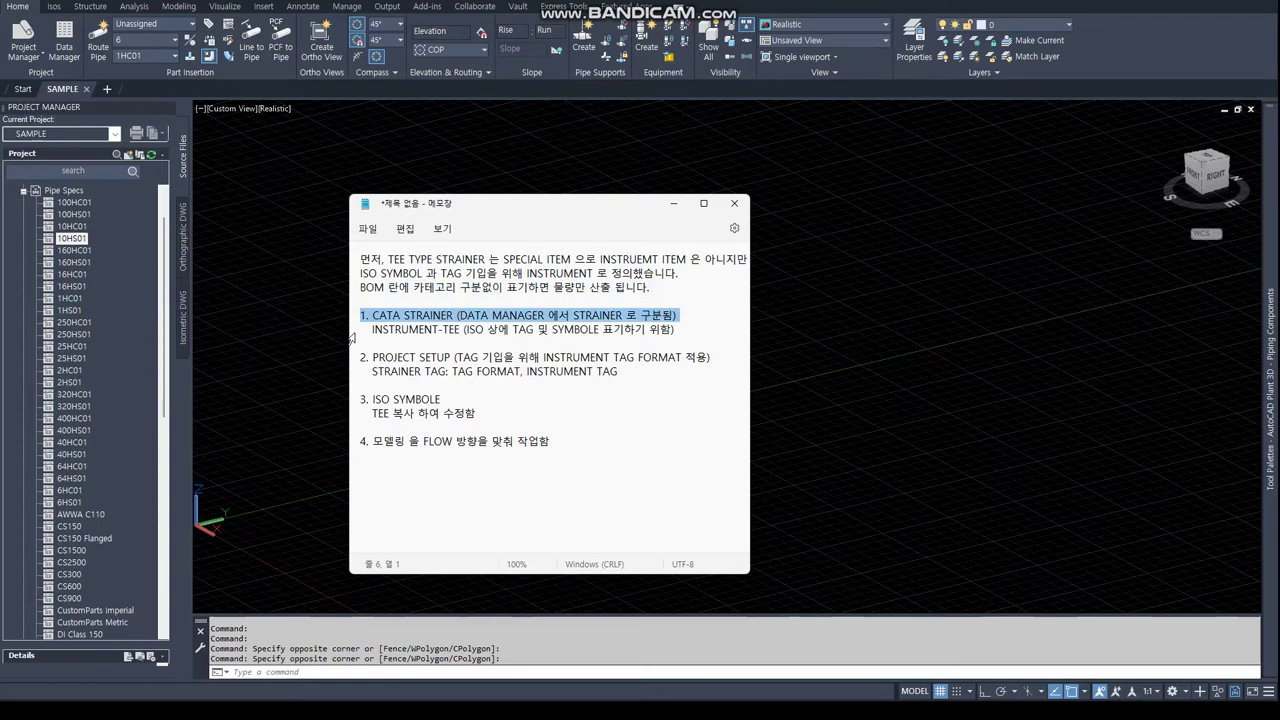
pyautogui.click(673, 203)
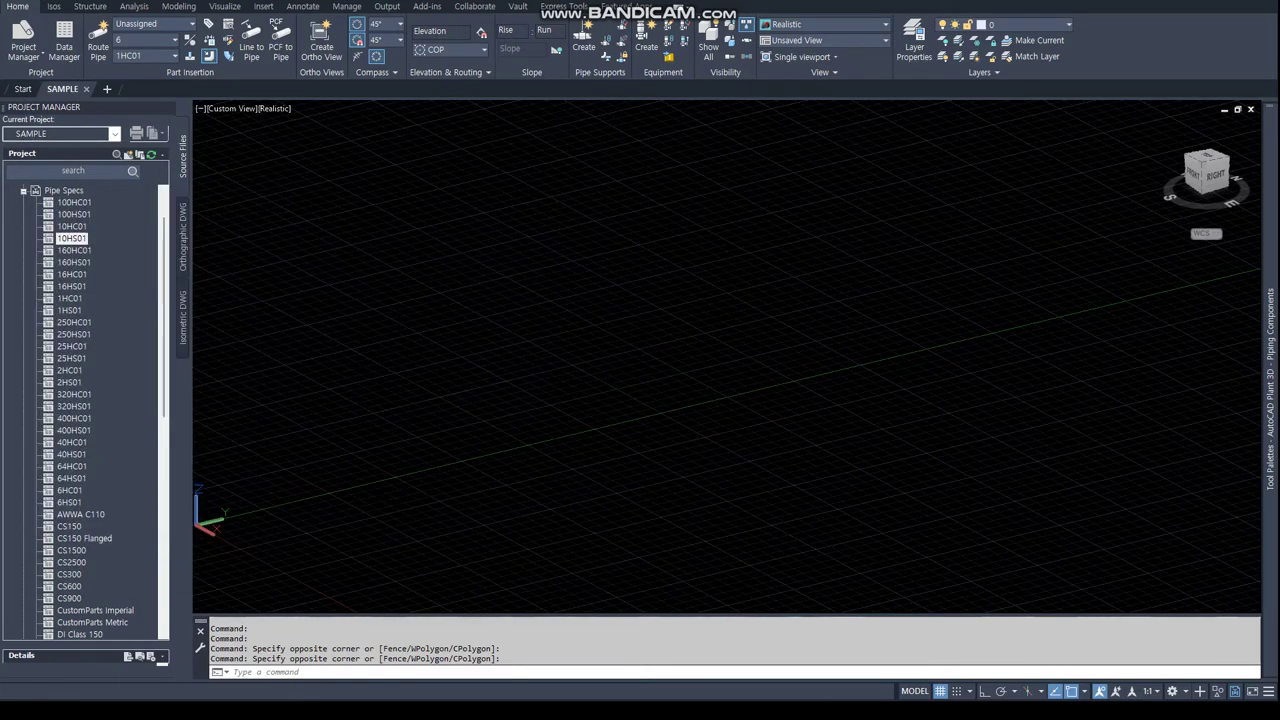
# Set the routing pipe size to 250 and the pipe spec to 10HS01
pyautogui.click(175, 41)
pyautogui.scroll(-3, 129, 156)
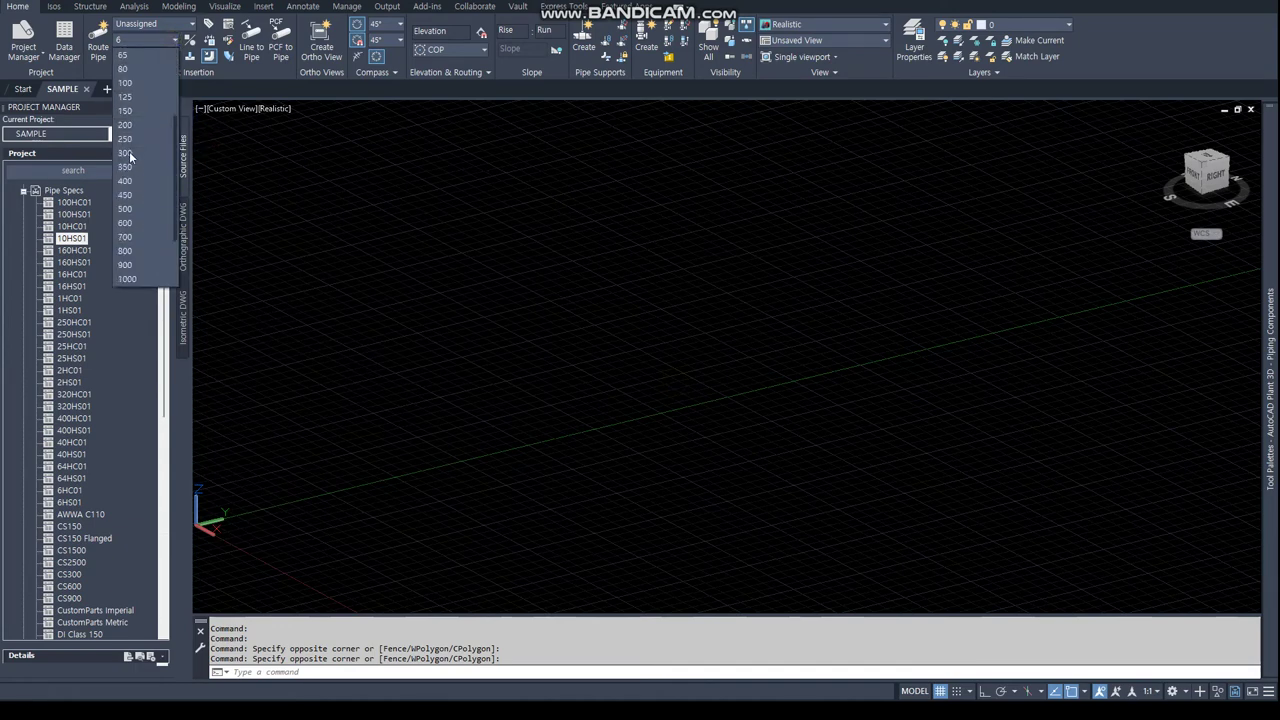
pyautogui.click(126, 139)
pyautogui.click(145, 58)
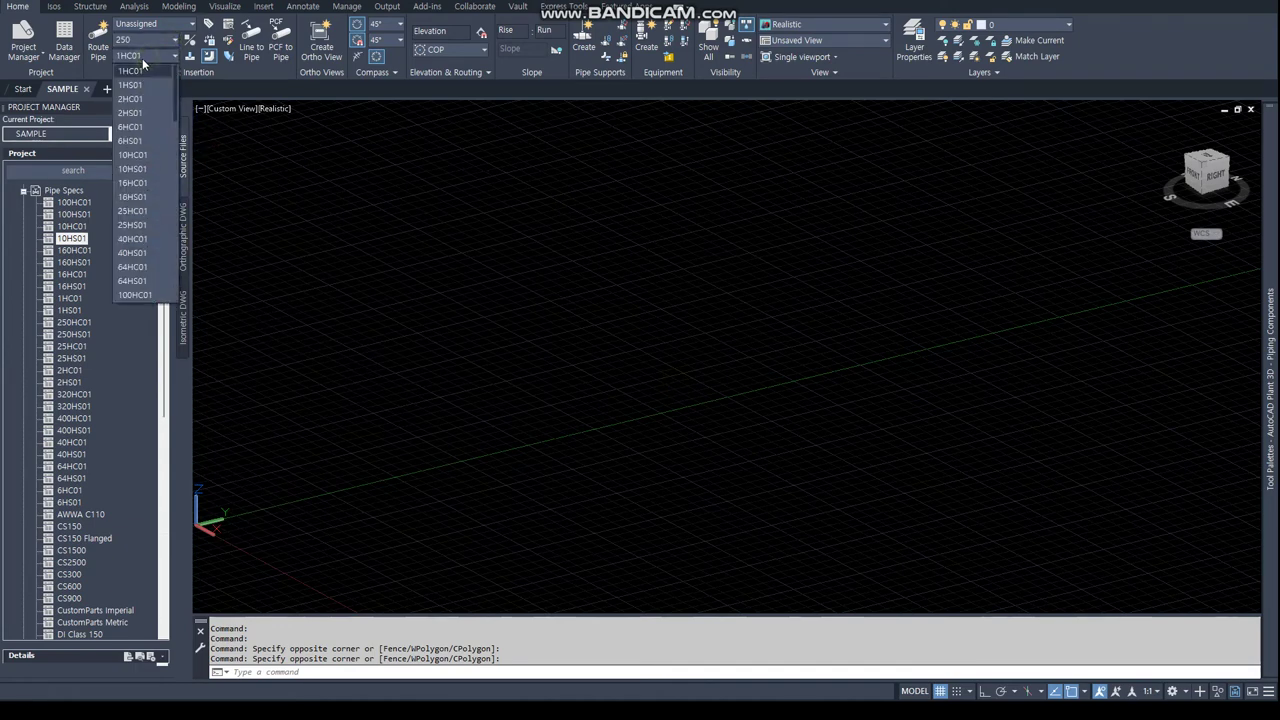
pyautogui.click(133, 168)
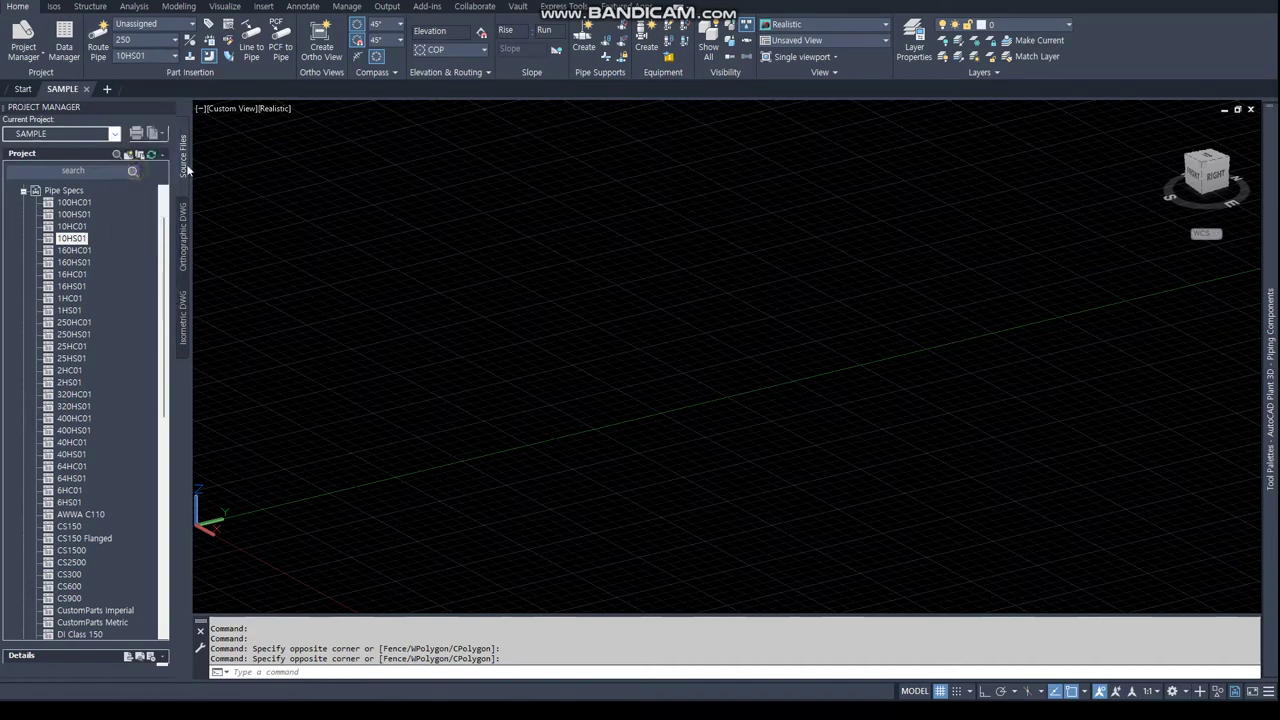
# Route a pipe and add a vertical branch from its centre to create a tee
pyautogui.click(97, 50)
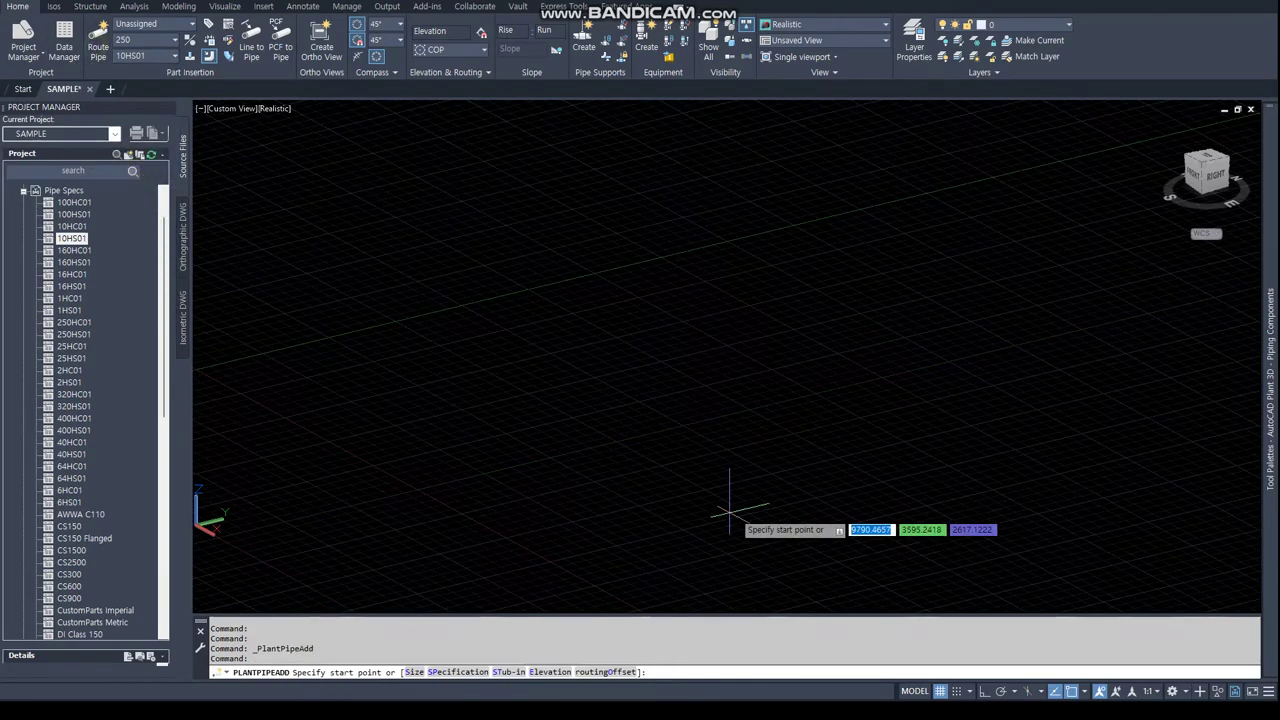
pyautogui.click(391, 376)
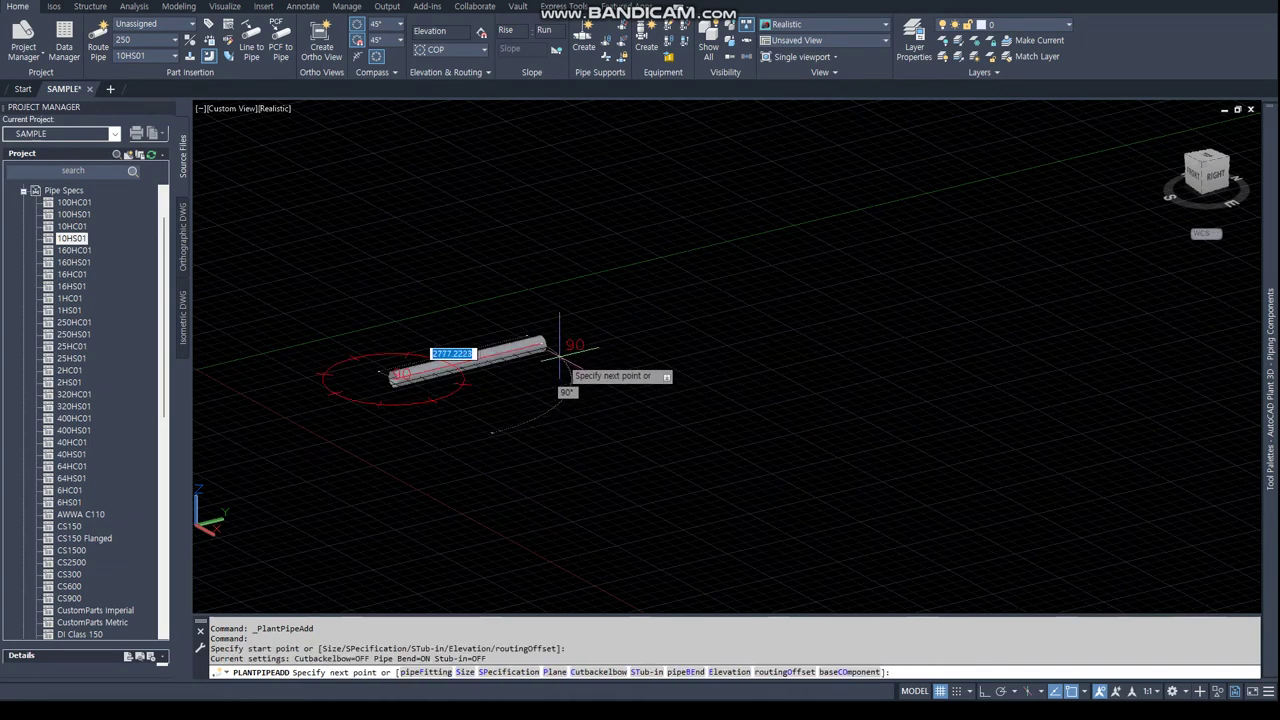
pyautogui.press('Escape')
pyautogui.press('Escape')
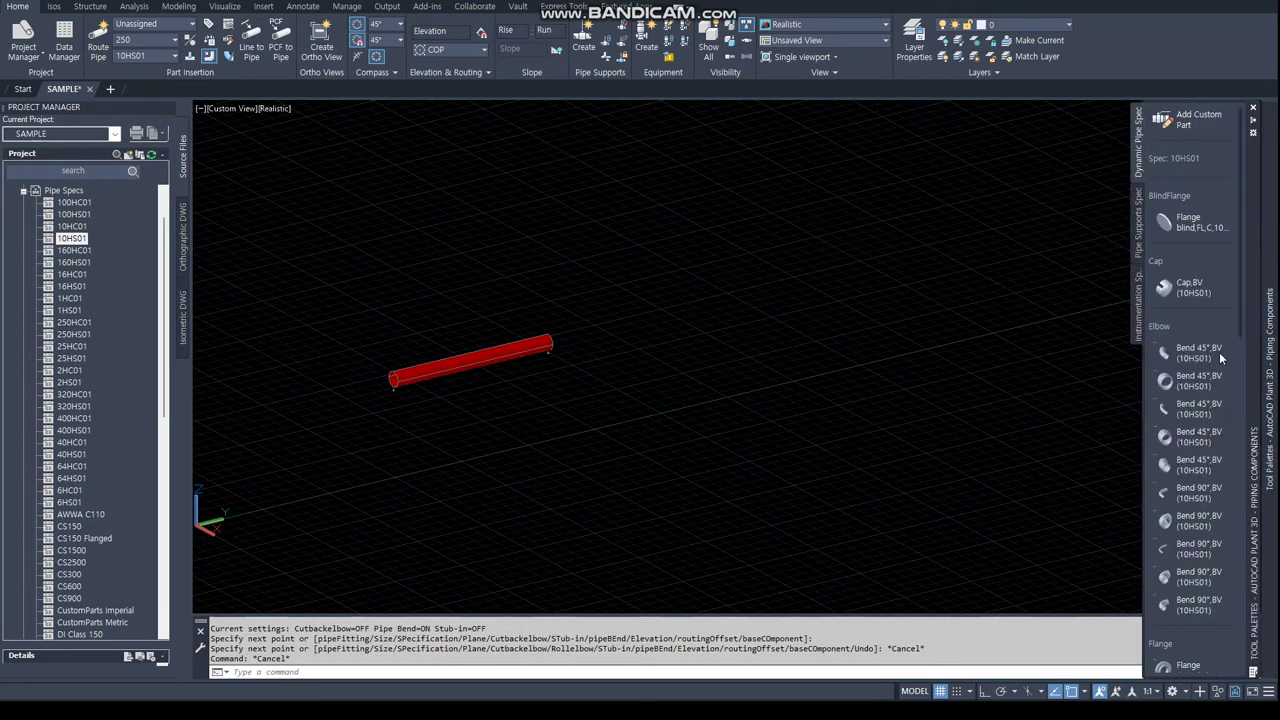
pyautogui.scroll(-3, 1195, 385)
pyautogui.click(514, 400)
pyautogui.press('Escape')
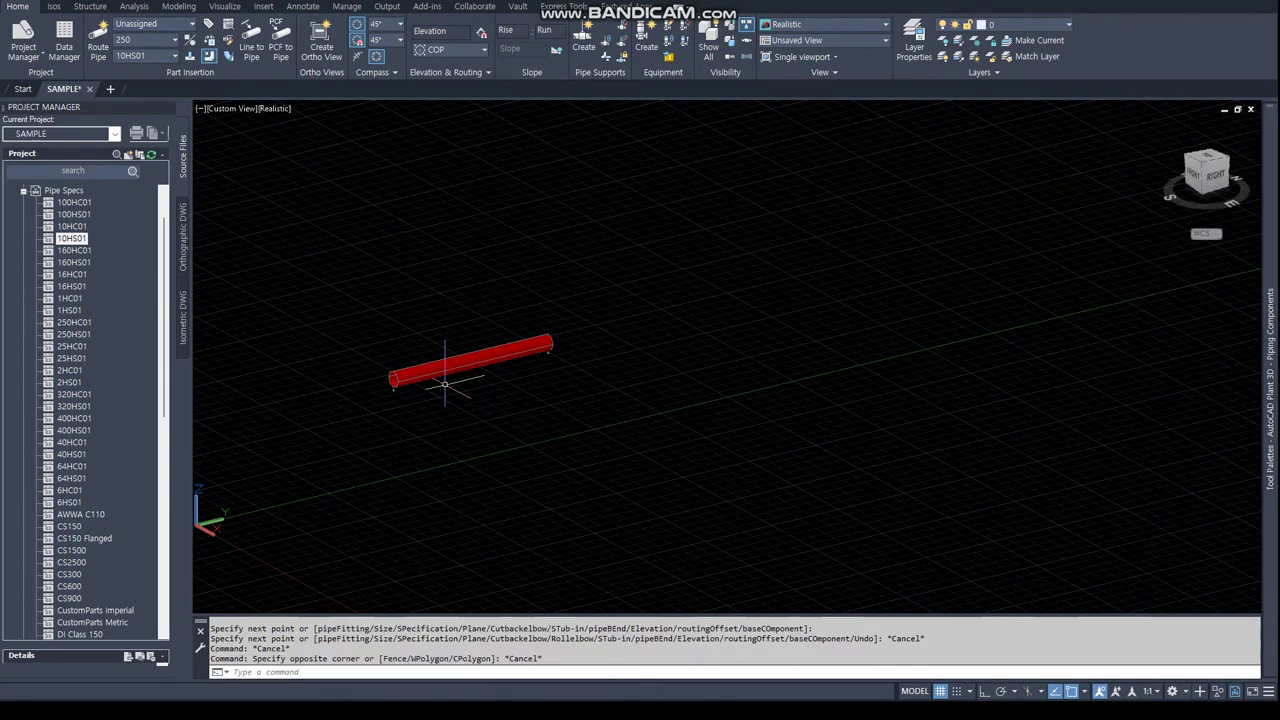
pyautogui.click(463, 352)
pyautogui.scroll(3, 463, 352)
pyautogui.click(471, 301)
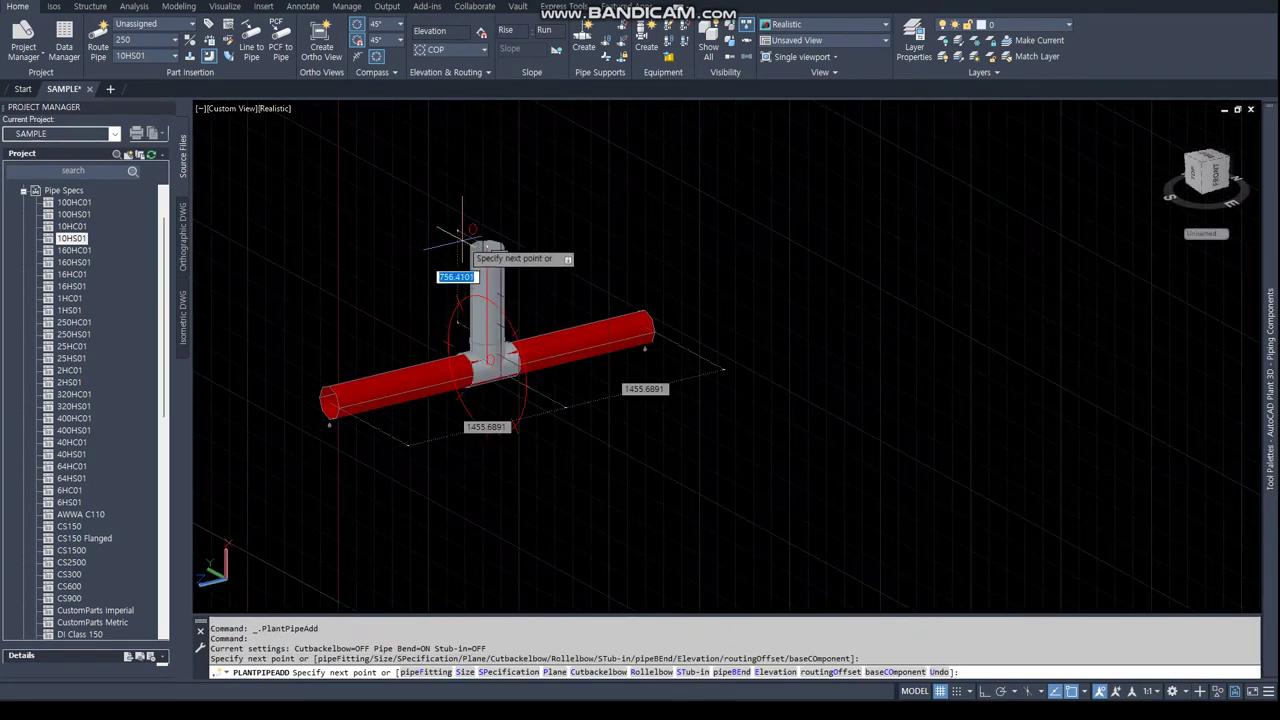
pyautogui.click(474, 244)
pyautogui.press('Escape')
pyautogui.press('Escape')
# Erase the branch pipe and the left run pipe, then select the remaining pipe
pyautogui.click(497, 280)
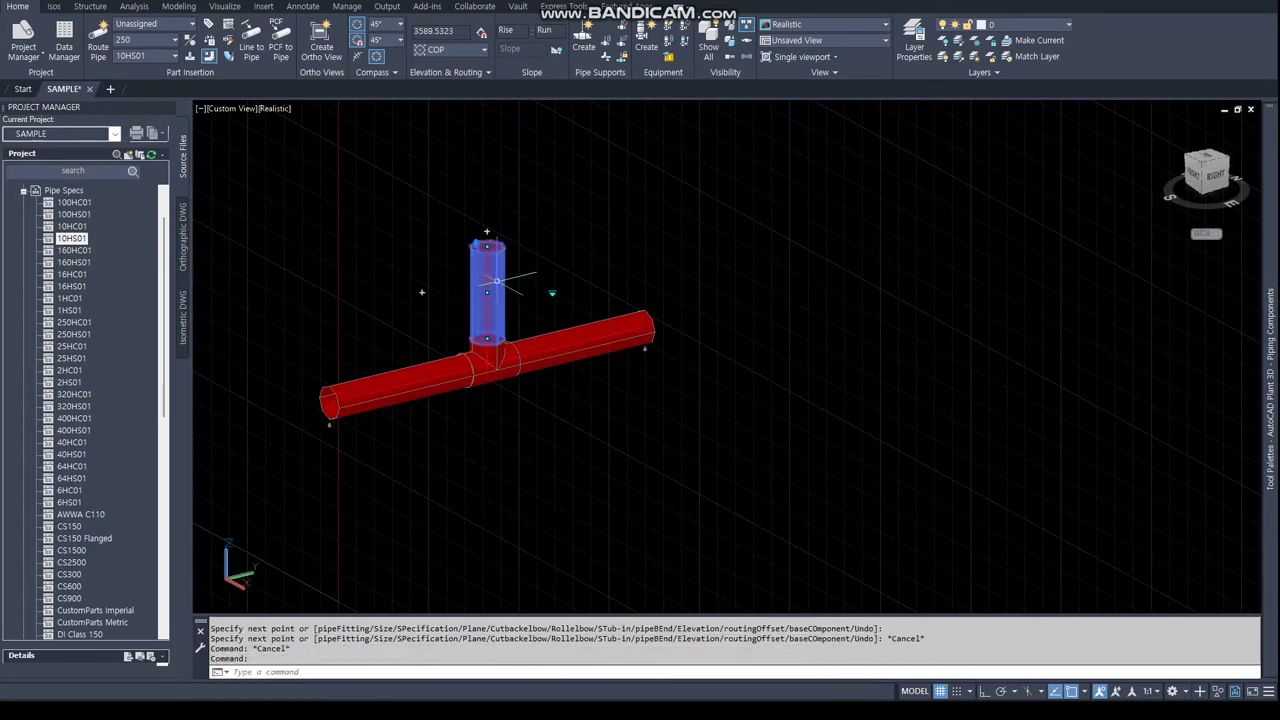
pyautogui.press('Delete')
pyautogui.click(412, 390)
pyautogui.press('Delete')
pyautogui.moveTo(665, 455)
pyautogui.keyDown('shift'); pyautogui.mouseDown(button='middle')
pyautogui.moveTo(577, 471)
pyautogui.moveTo(580, 400)
pyautogui.mouseUp(button='middle'); pyautogui.keyUp('shift')
pyautogui.click(595, 375)
# Erase the last run pipe and route a 200-long pipe from the tee's open end
pyautogui.press('Delete')
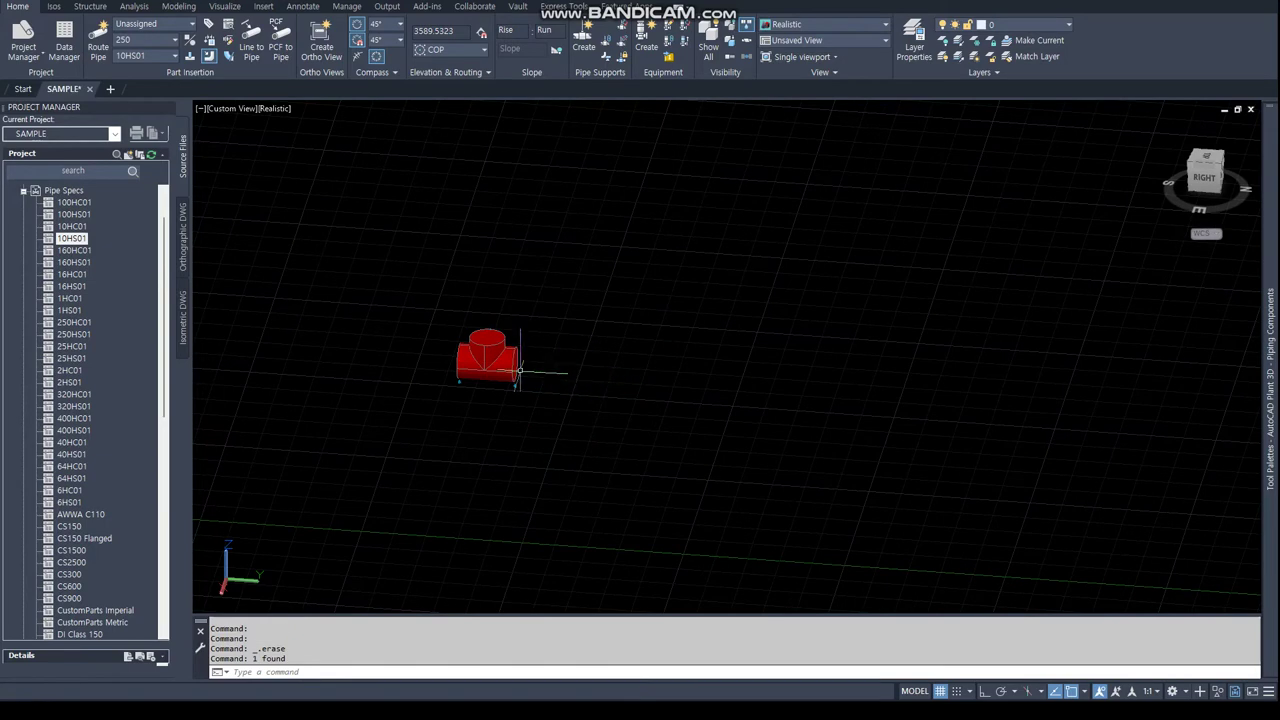
pyautogui.click(527, 374)
pyautogui.click(530, 366)
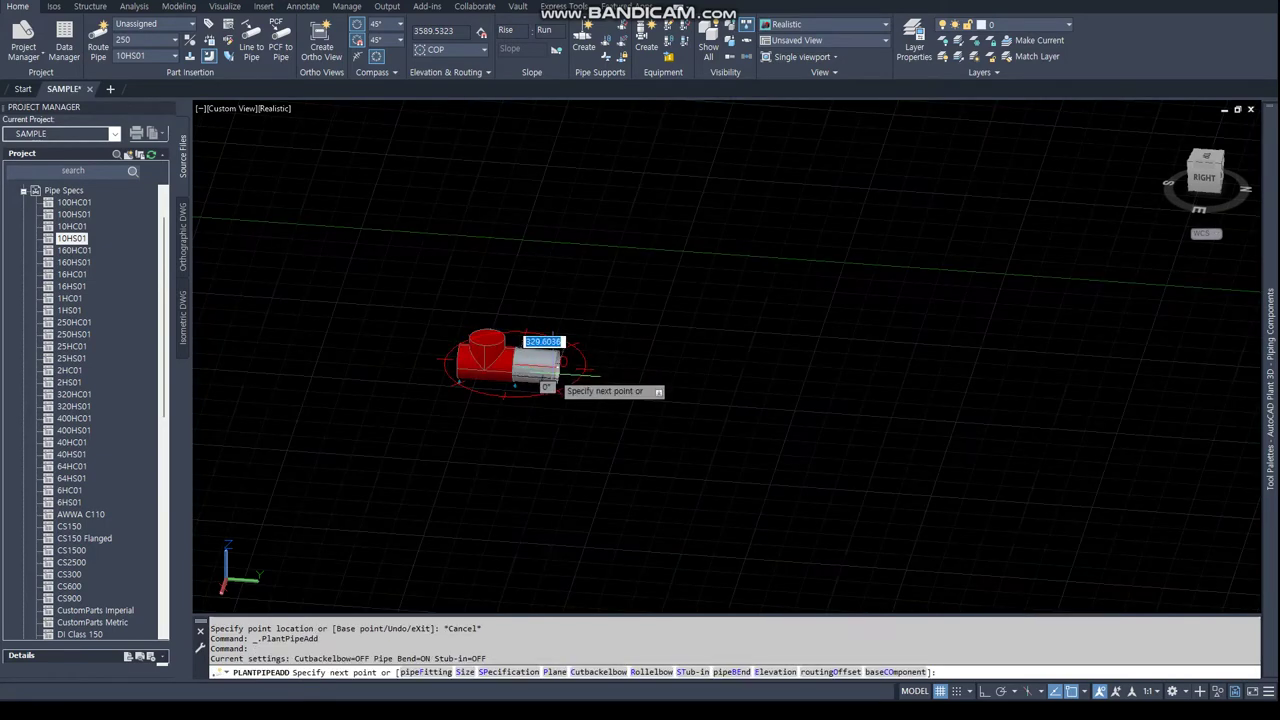
pyautogui.press('Return')
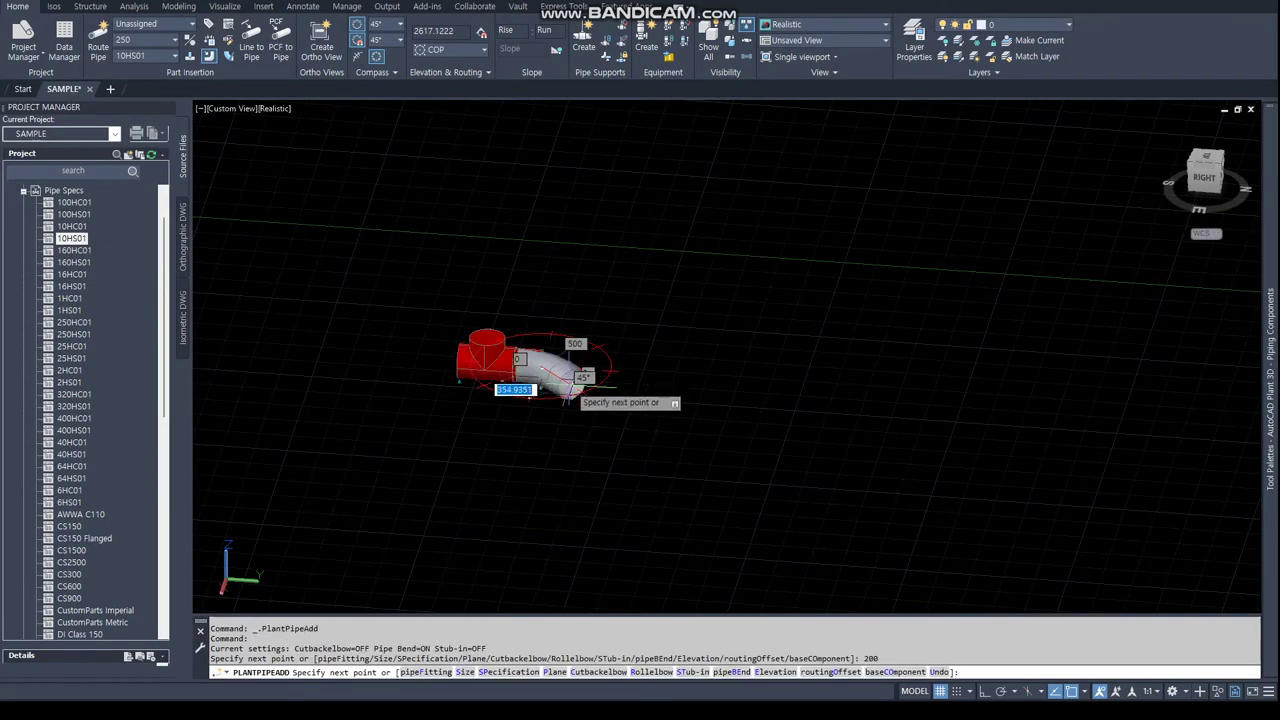
pyautogui.press('Return')
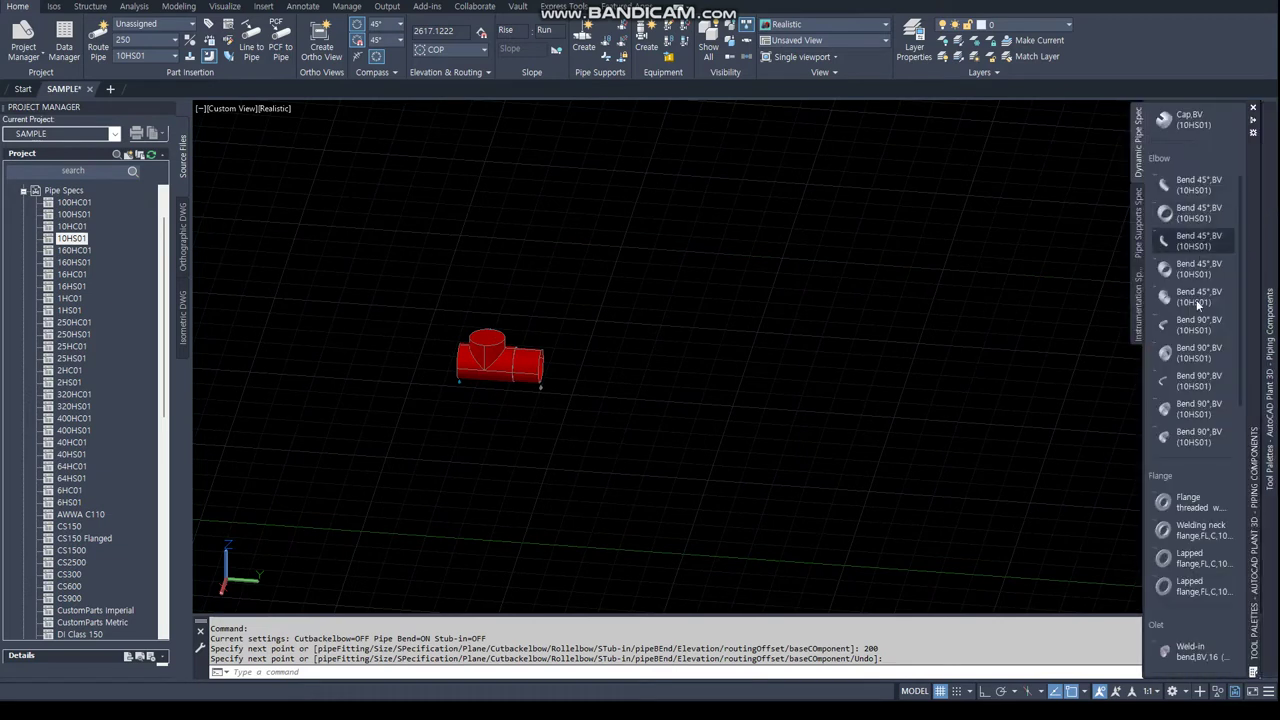
pyautogui.moveTo(1269, 400)
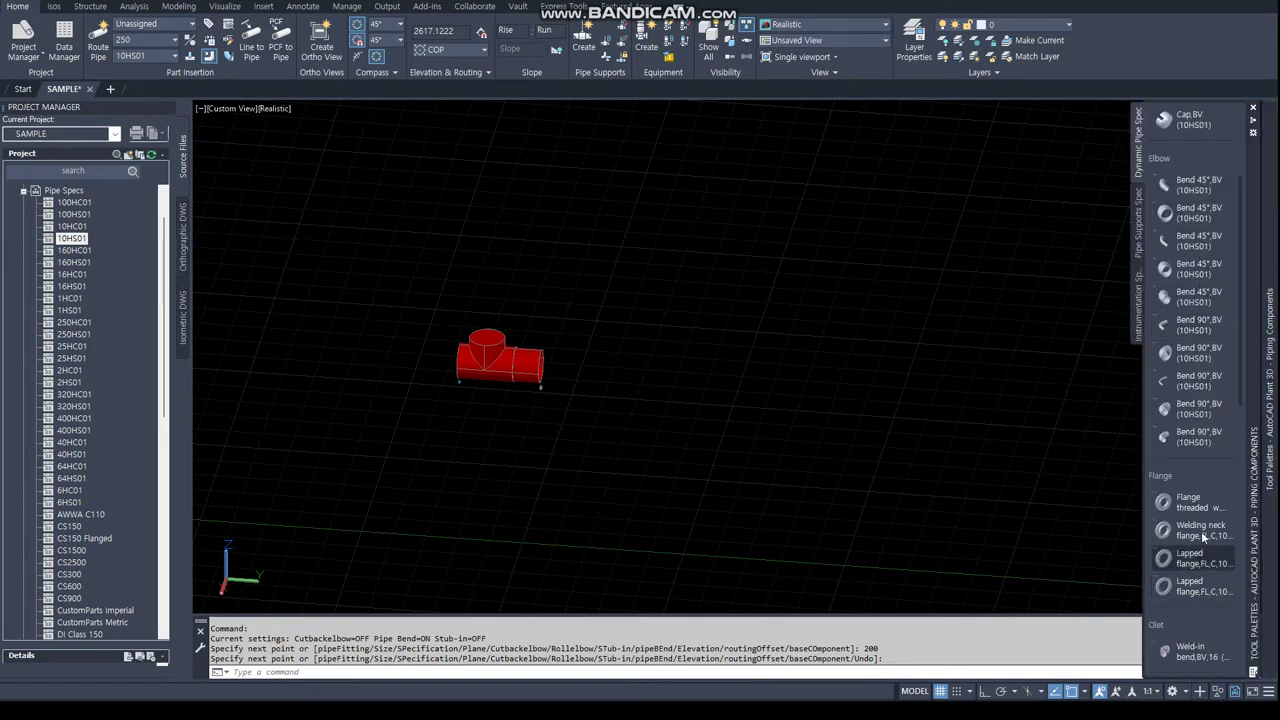
# Cap the pipe end with a blind flange and erase the small extra part
pyautogui.scroll(3, 1201, 510)
pyautogui.click(1190, 222)
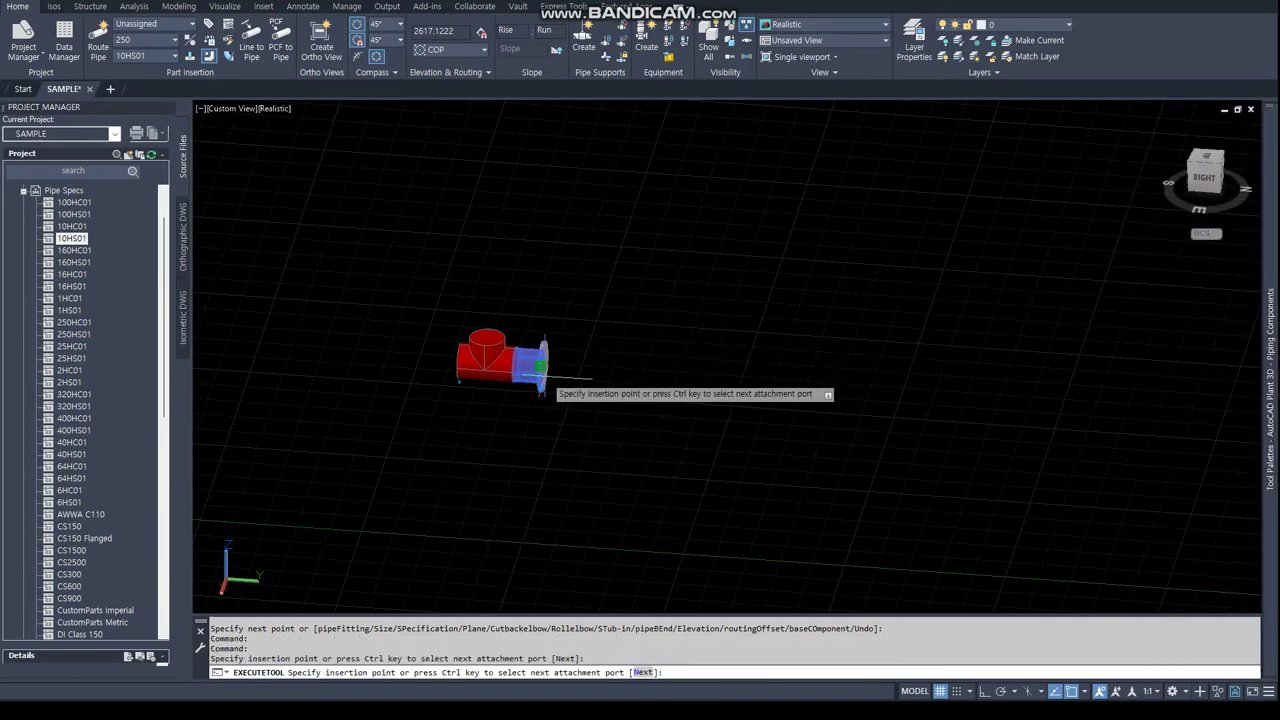
pyautogui.click(548, 370)
pyautogui.press('Return')
pyautogui.press('Escape')
pyautogui.press('Escape')
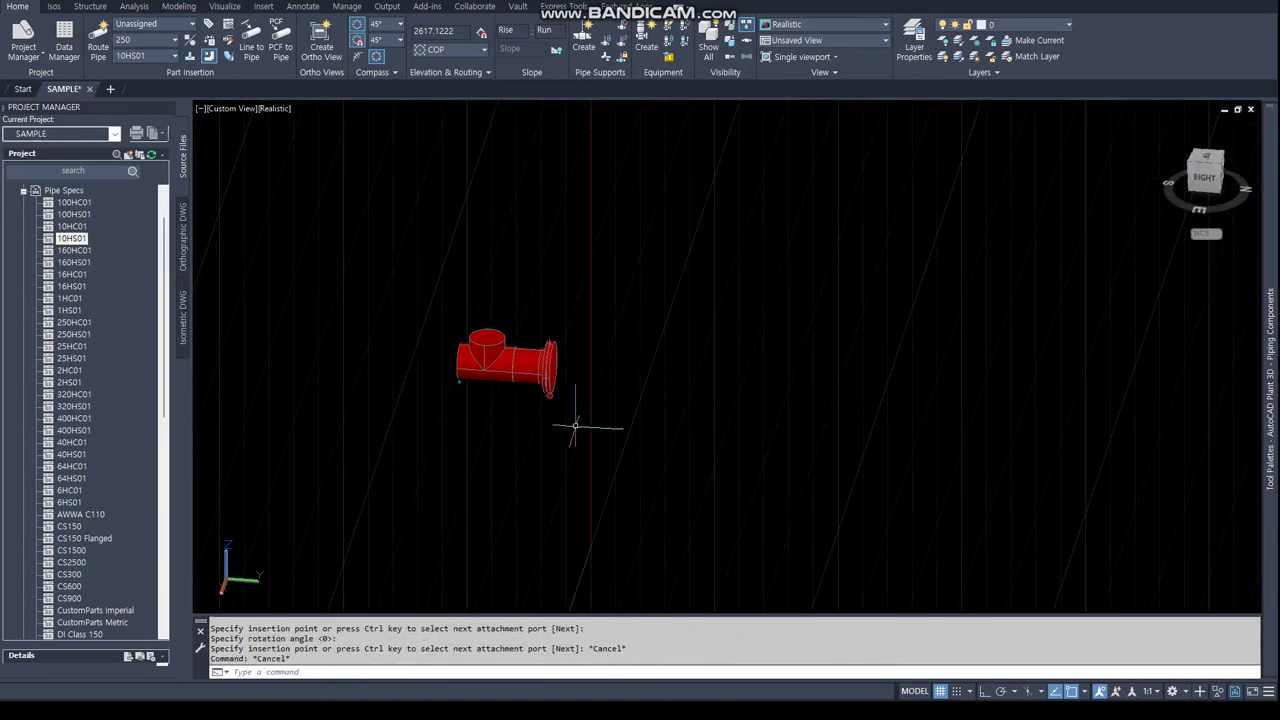
pyautogui.moveTo(580, 423)
pyautogui.keyDown('shift'); pyautogui.mouseDown(button='middle')
pyautogui.moveTo(657, 437)
pyautogui.moveTo(590, 428)
pyautogui.mouseUp(button='middle'); pyautogui.keyUp('shift')
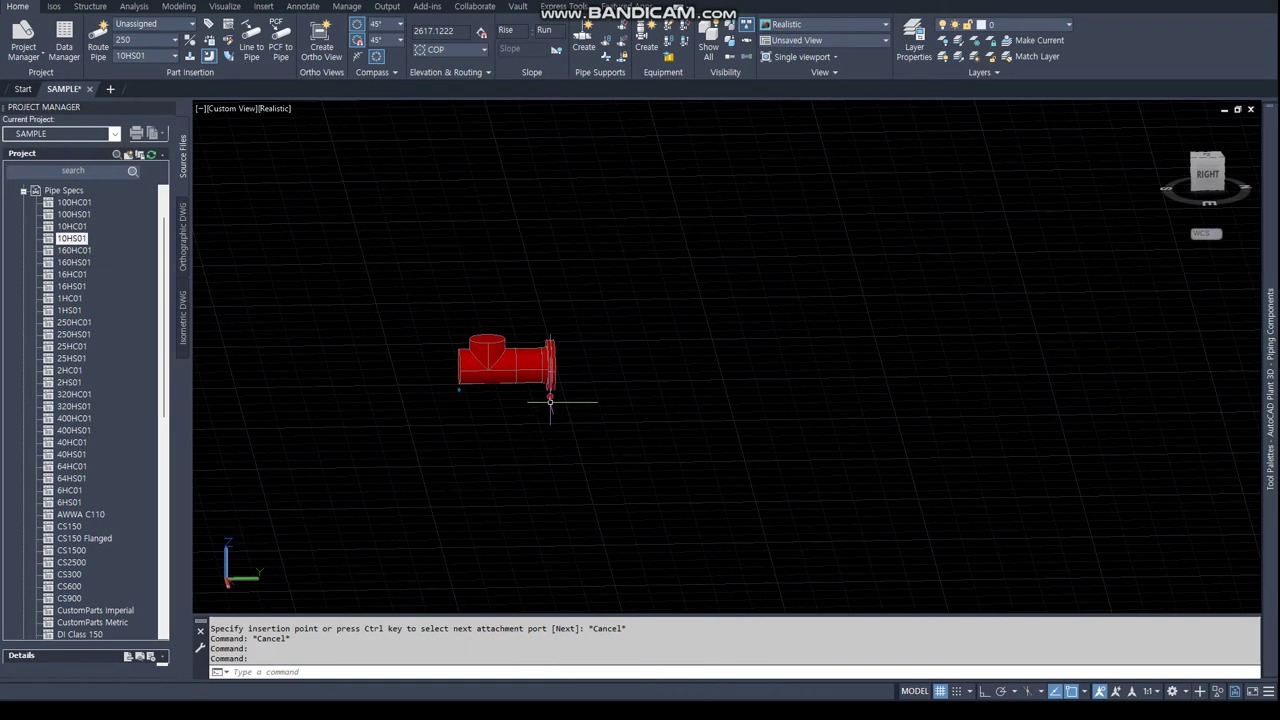
pyautogui.click(550, 399)
pyautogui.press('Delete')
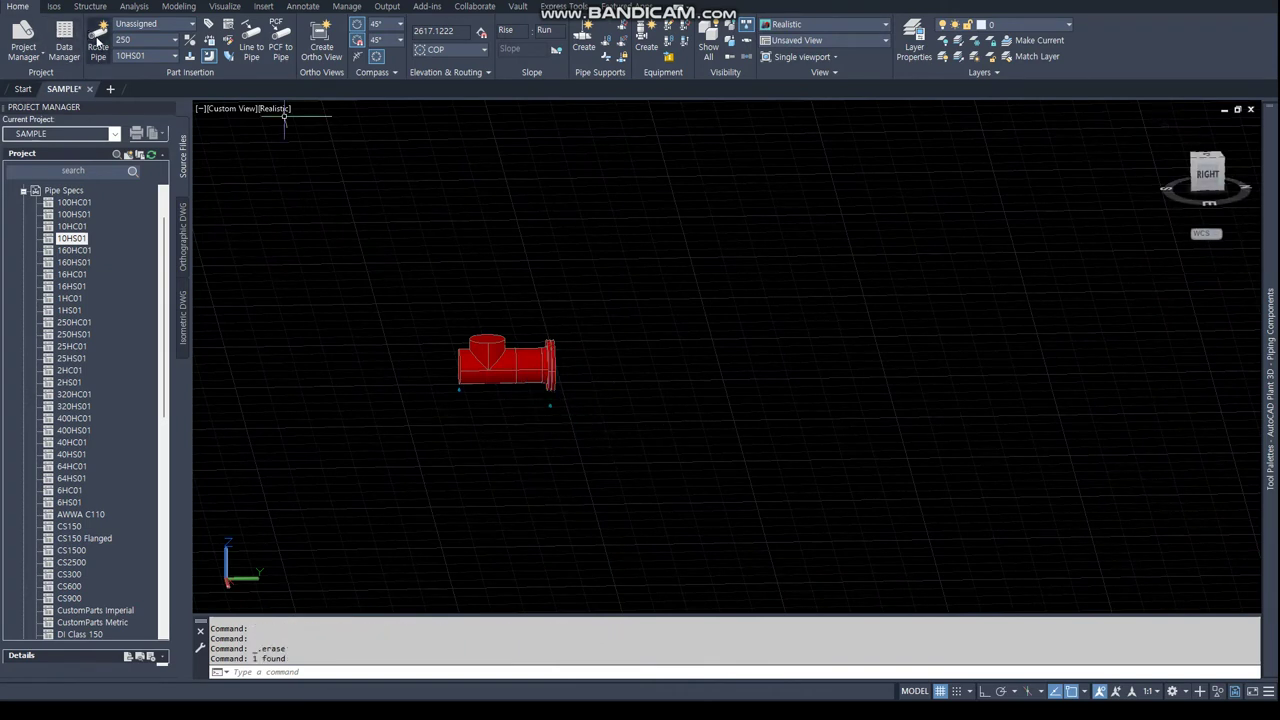
# Route a separate straight pipe beside the tee and switch to plan view
pyautogui.click(98, 40)
pyautogui.click(506, 512)
pyautogui.click(638, 510)
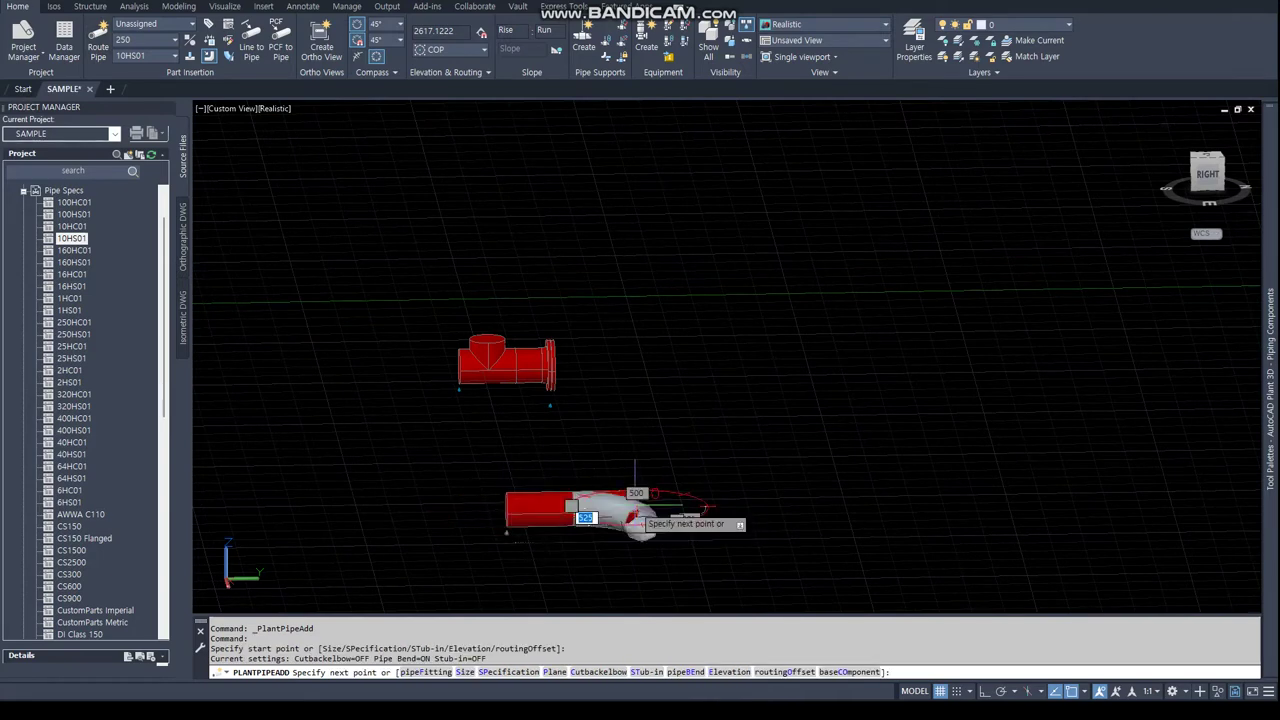
pyautogui.press('Escape')
pyautogui.write('PLAN')
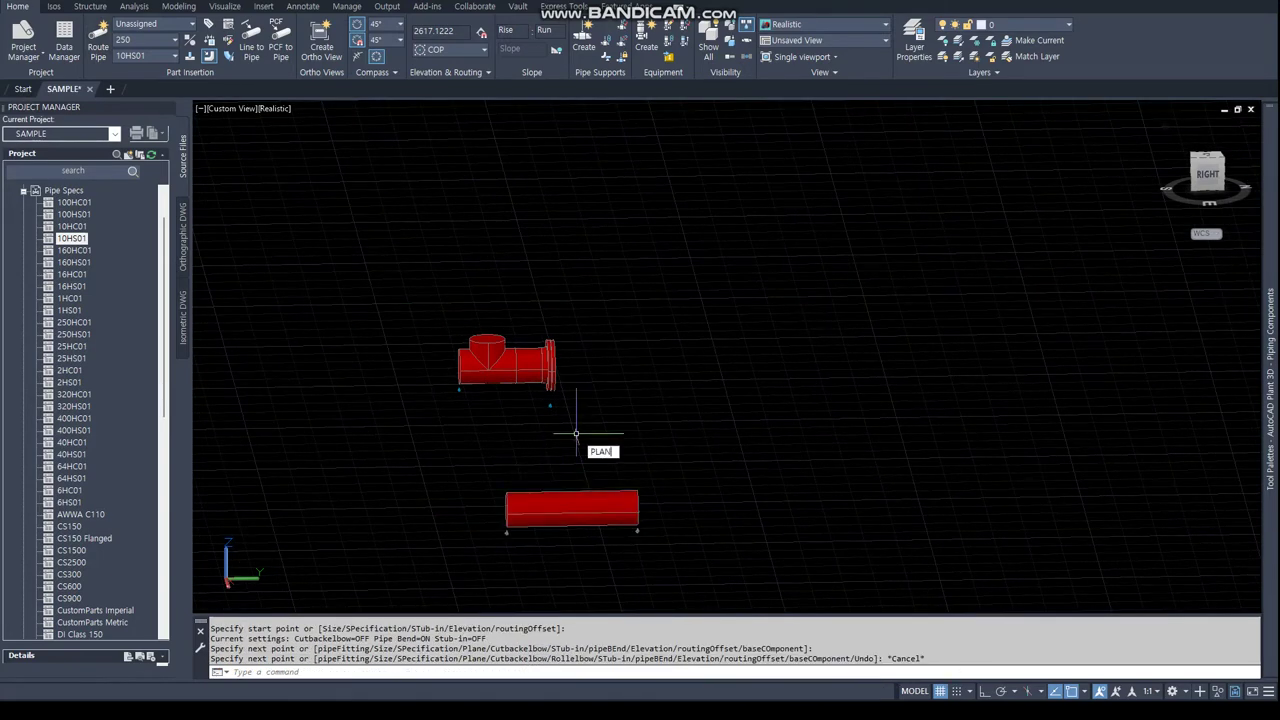
pyautogui.press('Return')
pyautogui.press('Return')
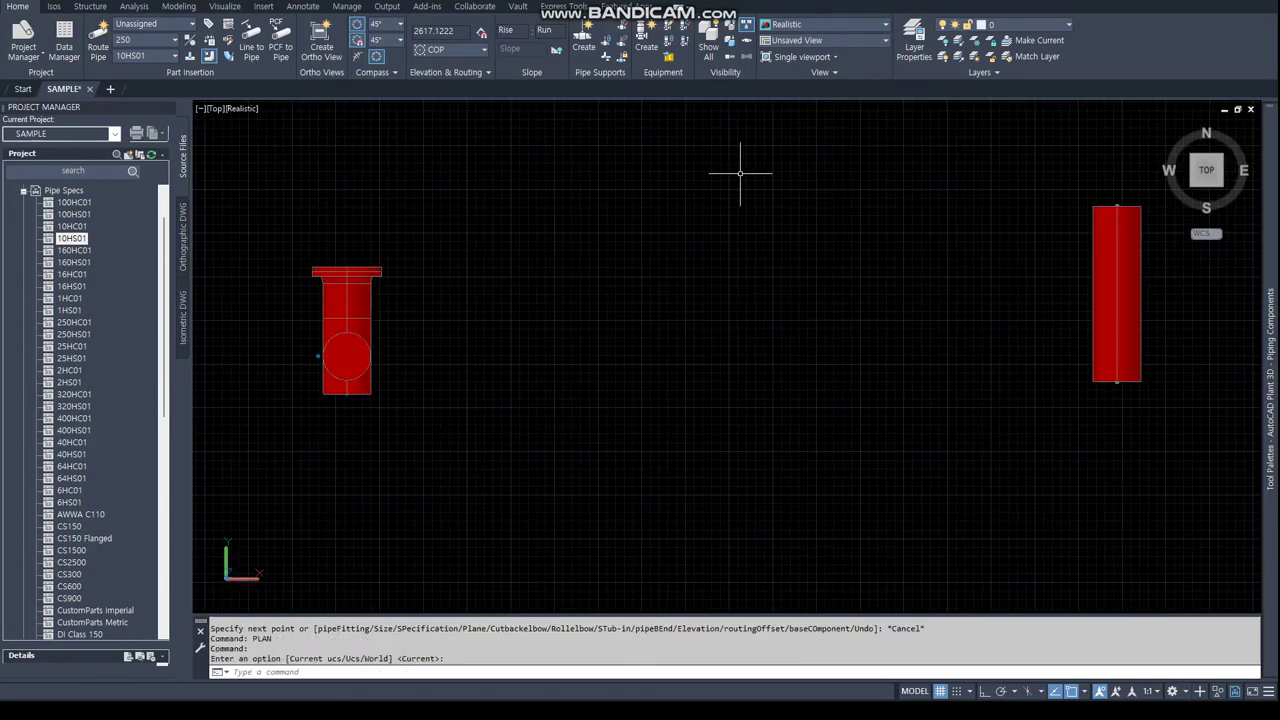
pyautogui.write('W')
# Move the separate pipe closer to the first tee
pyautogui.press('Return')
pyautogui.press('w')
pyautogui.press('Return')
pyautogui.click(1030, 178)
pyautogui.click(1208, 477)
pyautogui.press('Return')
pyautogui.click(1150, 457)
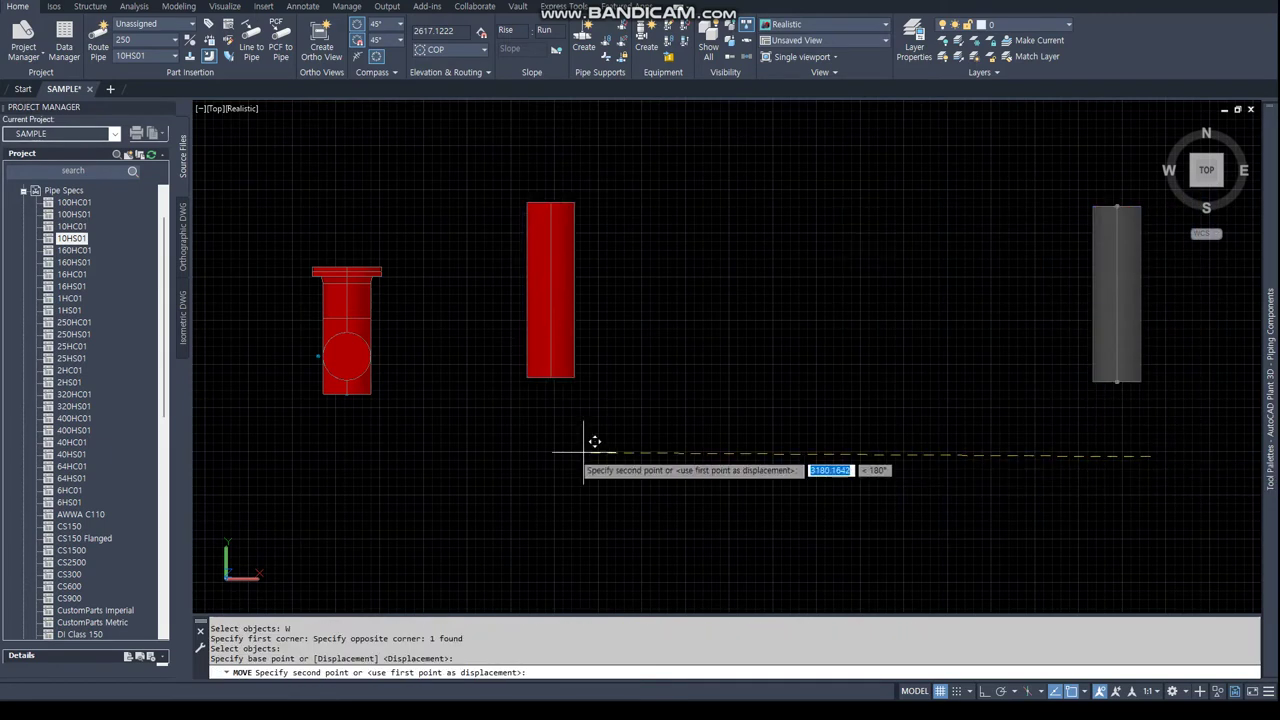
pyautogui.click(527, 473)
pyautogui.press('Escape')
pyautogui.press('Escape')
# Branch off the moved pipe to create a second tee, then erase its three pipes
pyautogui.click(488, 370)
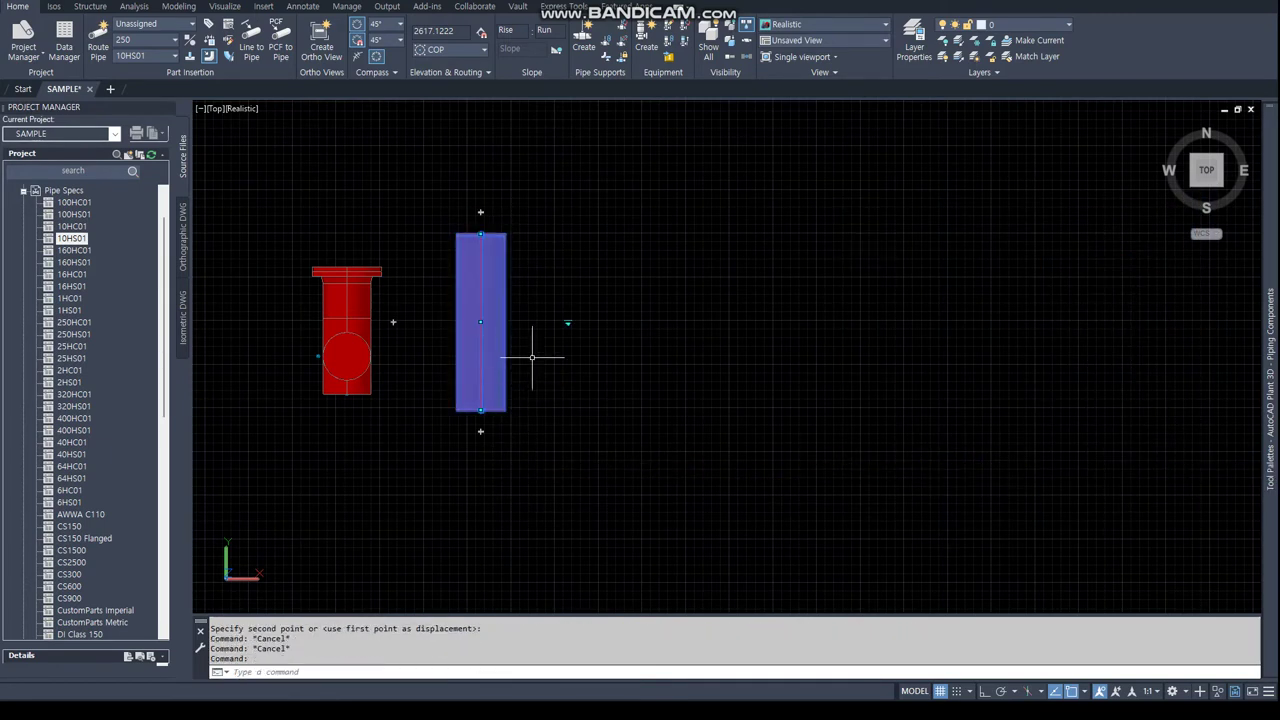
pyautogui.click(567, 322)
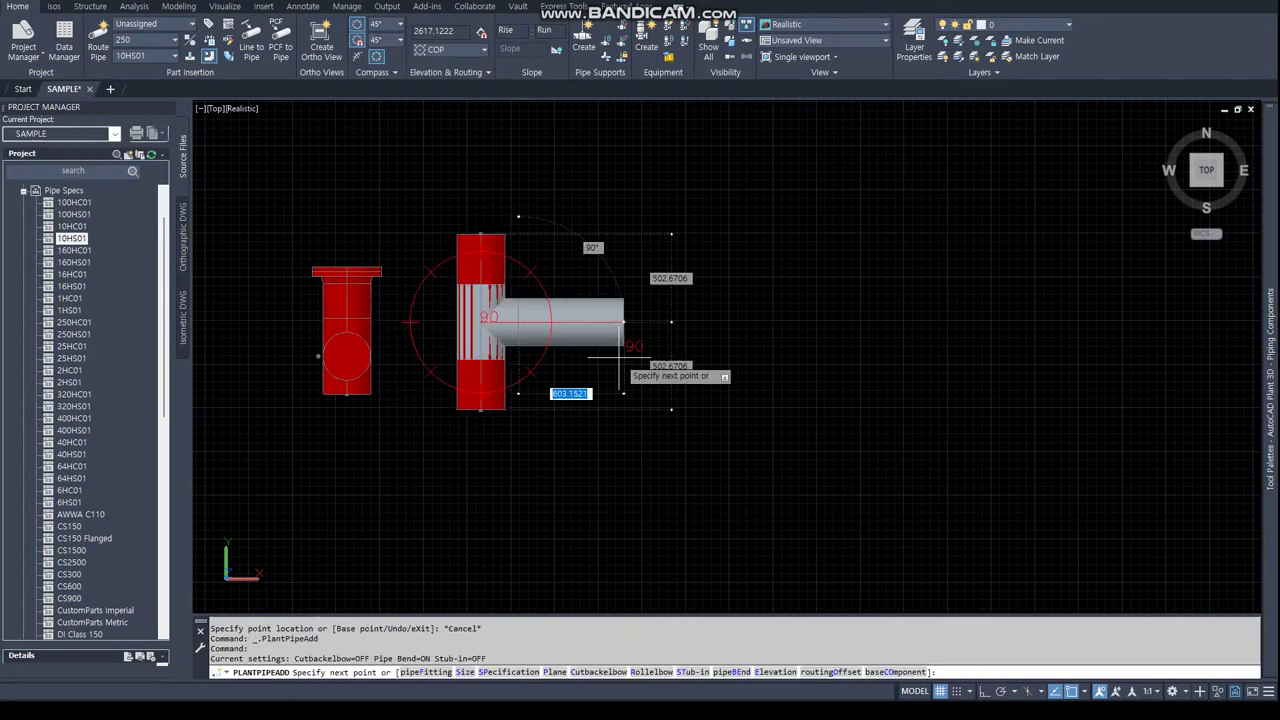
pyautogui.click(614, 322)
pyautogui.press('Escape')
pyautogui.click(475, 263)
pyautogui.click(491, 388)
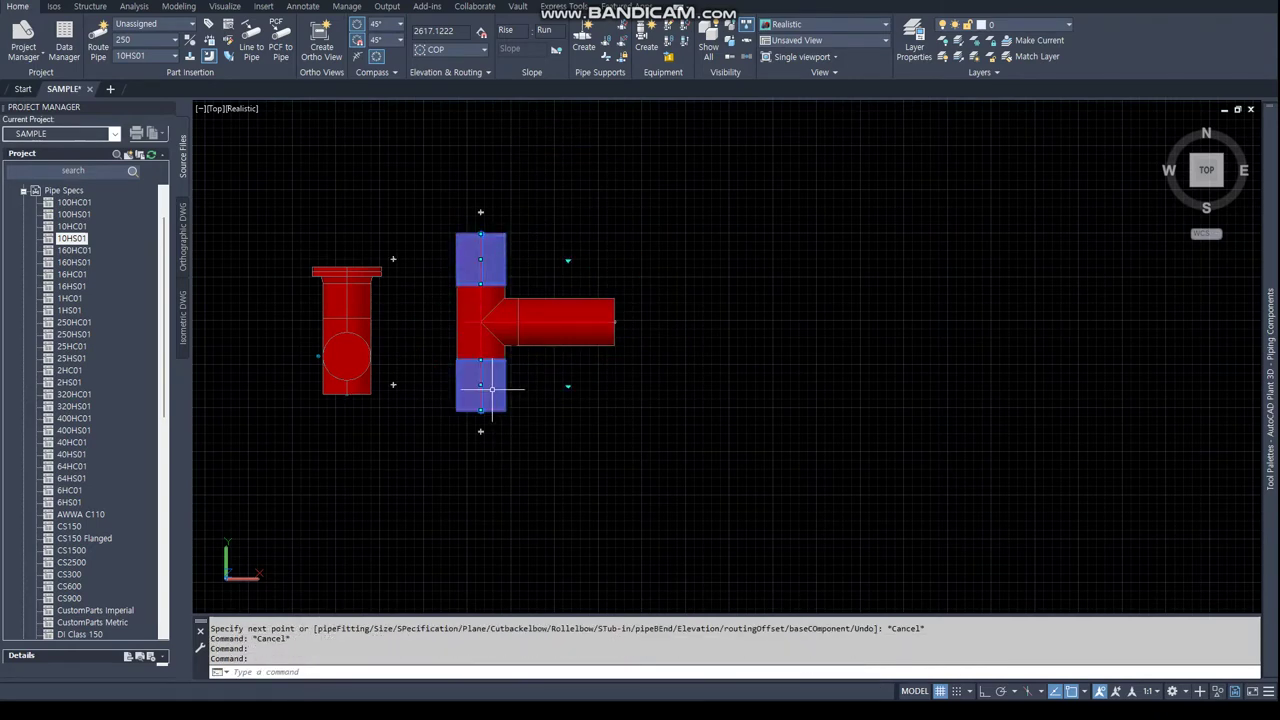
pyautogui.press('Delete')
pyautogui.click(572, 327)
pyautogui.press('Delete')
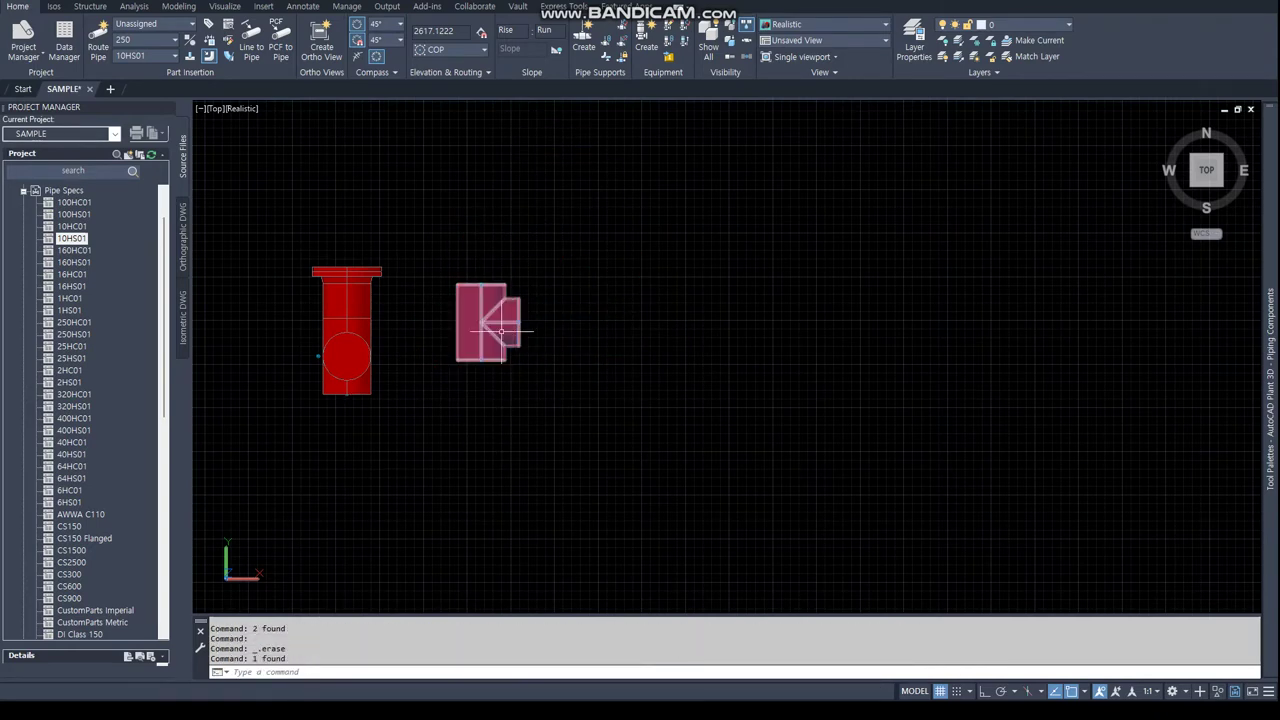
pyautogui.click(505, 325)
# Route a 200 pipe from the new tee's right end and cap it with a blind flange
pyautogui.click(540, 321)
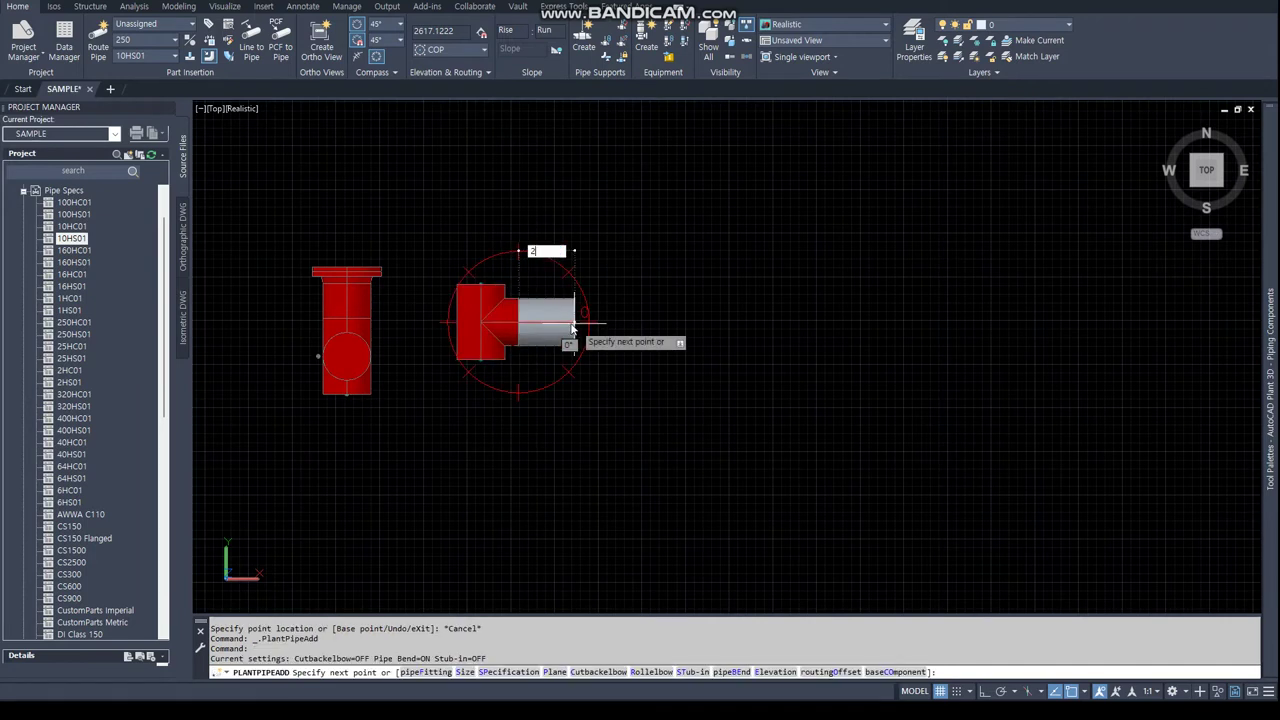
pyautogui.write('00')
pyautogui.press('Return')
pyautogui.press('Return')
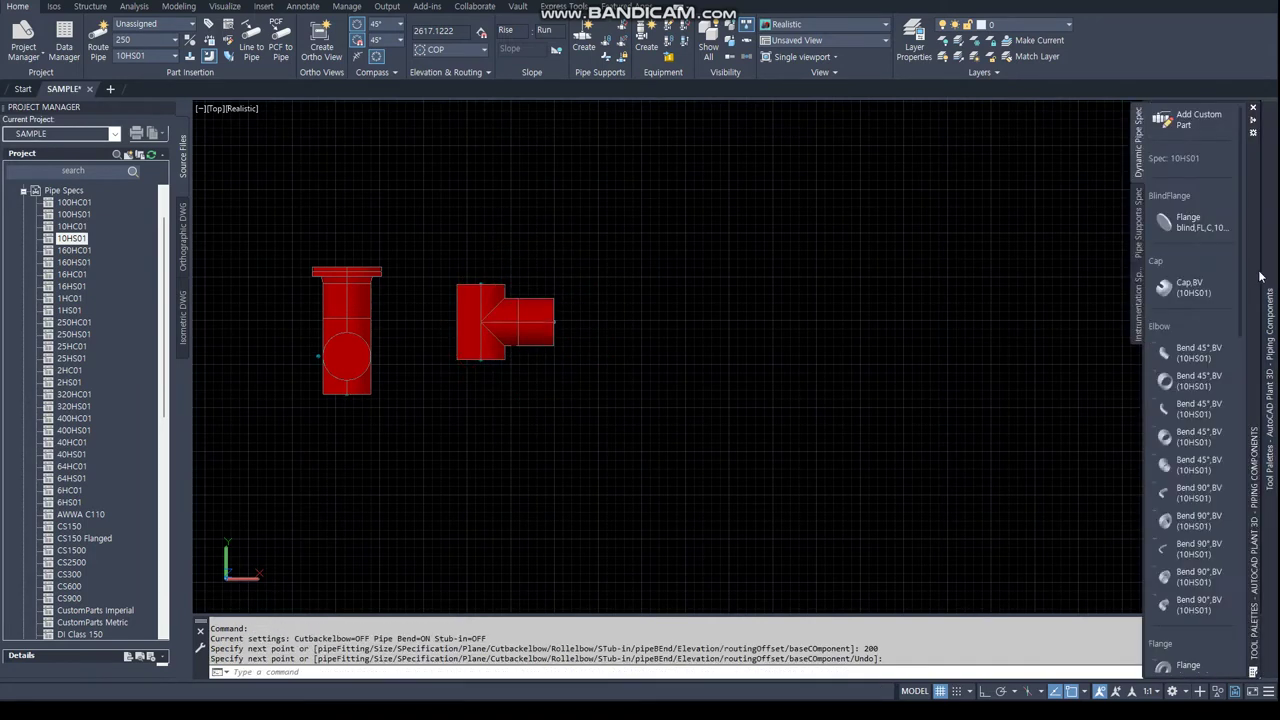
pyautogui.click(1198, 224)
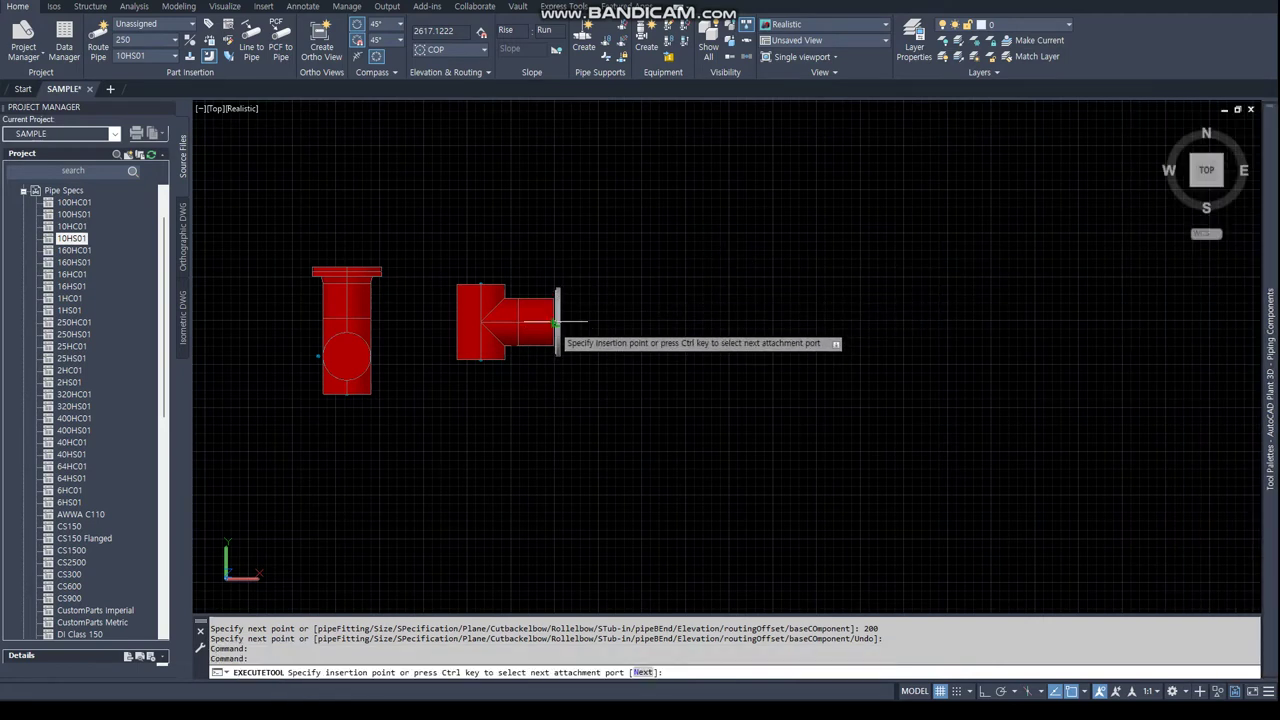
pyautogui.write('NOD')
pyautogui.press('Return')
pyautogui.click(560, 318)
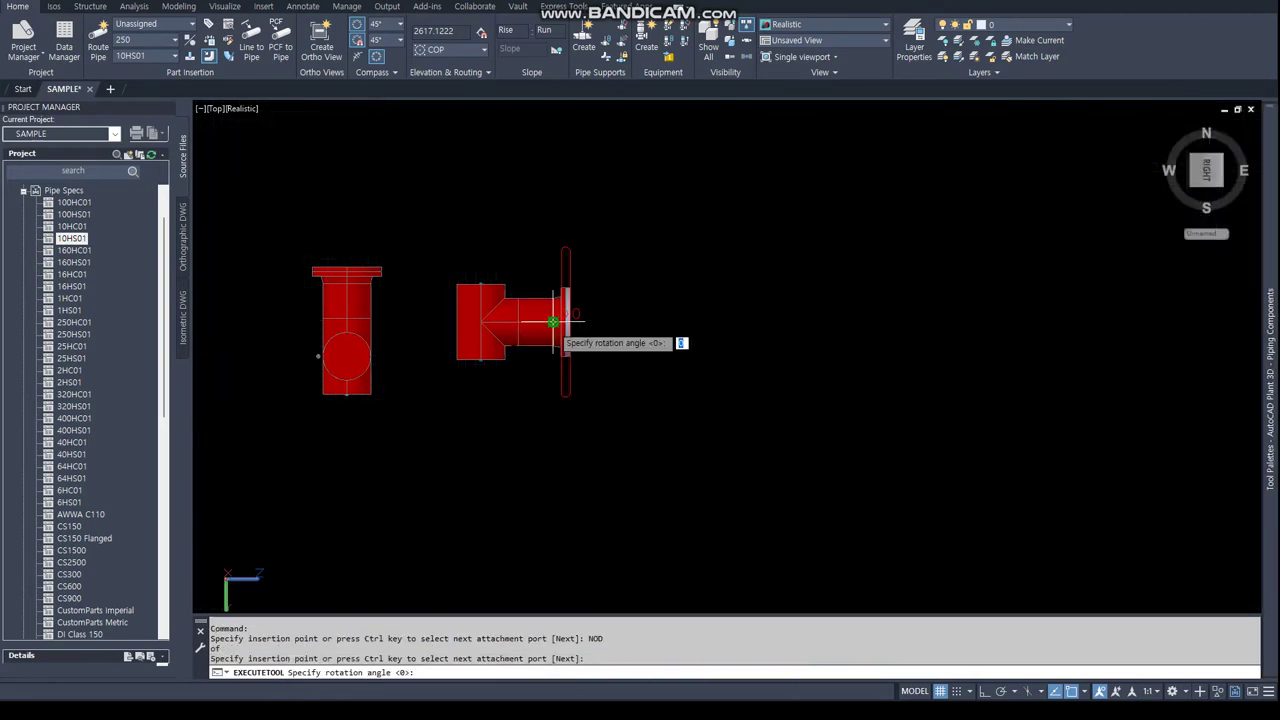
pyautogui.click(570, 350)
pyautogui.keyDown('shift'); pyautogui.moveTo(592, 486); pyautogui.dragTo(200, 457, button='middle'); pyautogui.keyUp('shift')
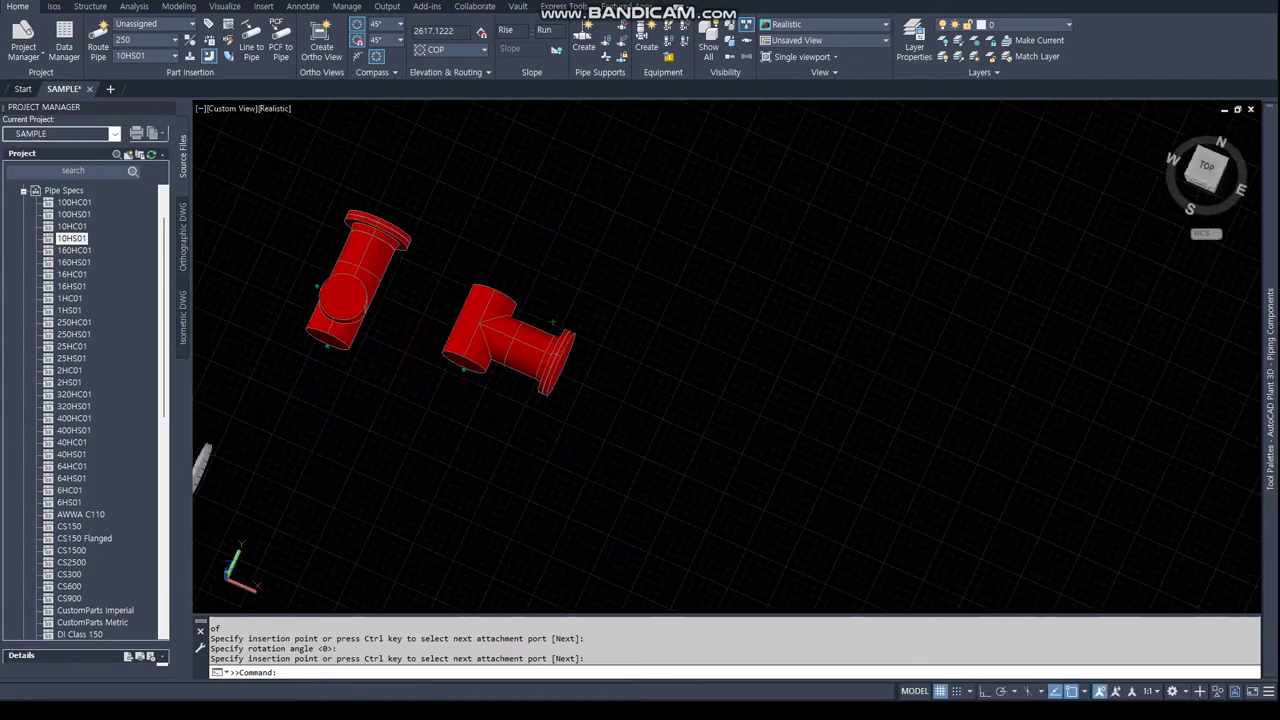
pyautogui.press('Escape')
pyautogui.keyDown('shift'); pyautogui.moveTo(507, 344); pyautogui.dragTo(558, 372, button='middle'); pyautogui.keyUp('shift')
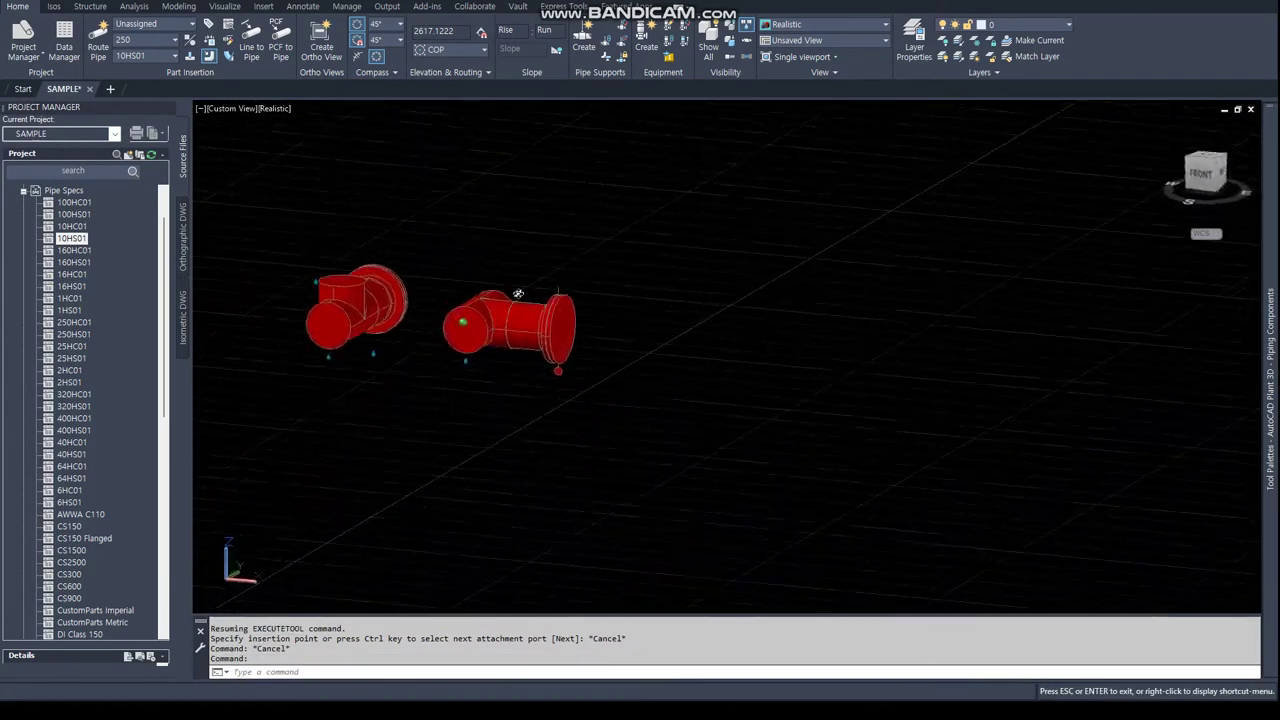
# Erase the stray object, explode both tee assemblies, and window-select all resulting pieces
pyautogui.press('Delete')
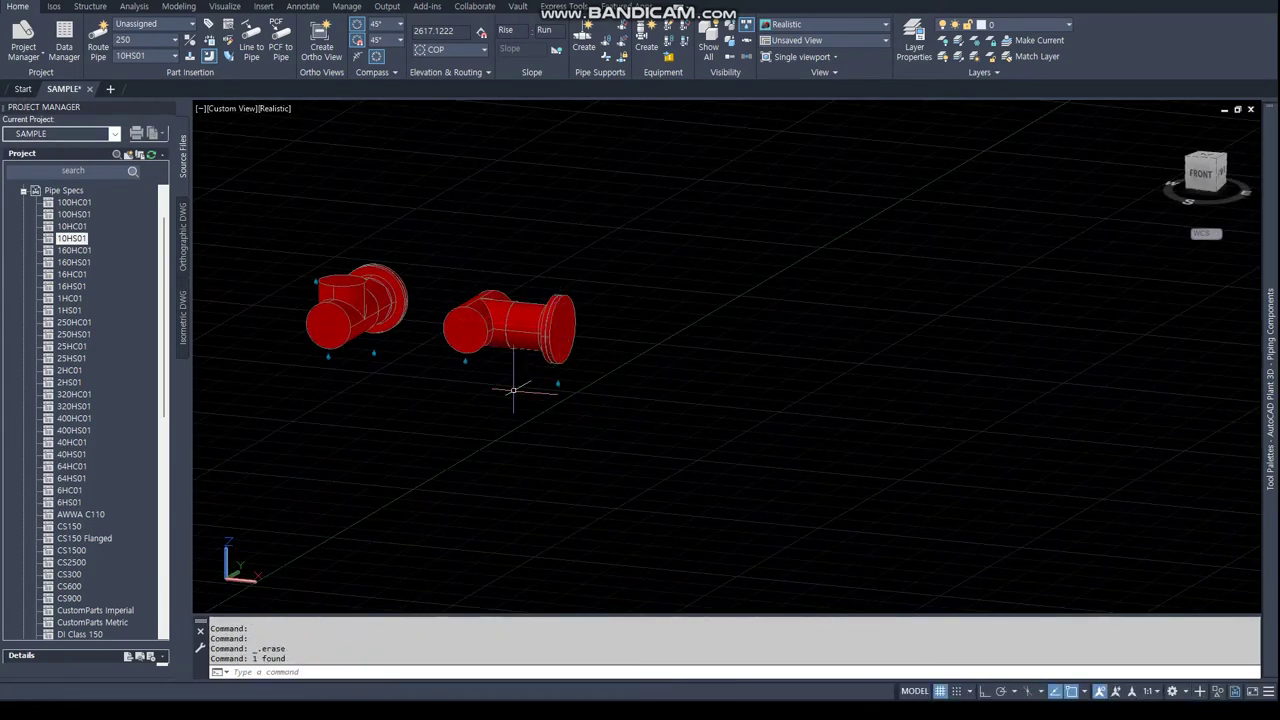
pyautogui.moveTo(443, 400)
pyautogui.keyDown('shift'); pyautogui.mouseDown(button='middle')
pyautogui.moveTo(225, 440)
pyautogui.moveTo(363, 420)
pyautogui.moveTo(429, 436)
pyautogui.mouseUp(button='middle'); pyautogui.keyUp('shift')
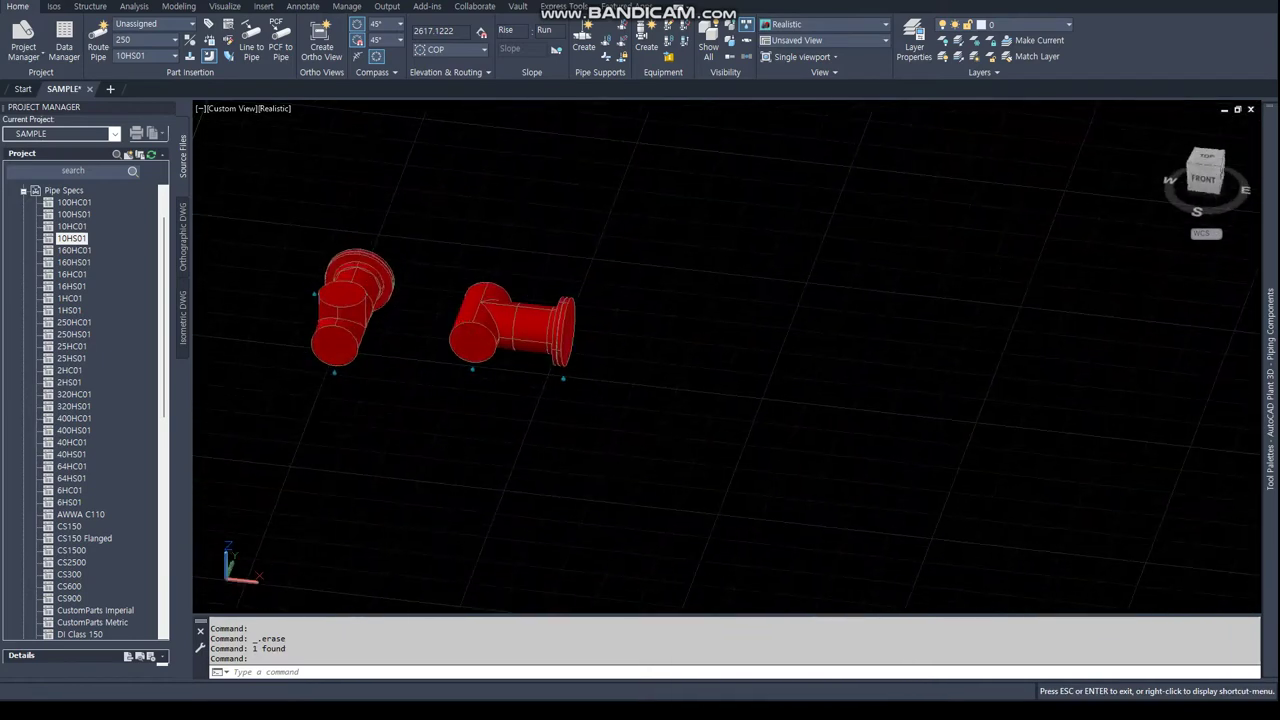
pyautogui.write('EXPLODE')
pyautogui.press('Return')
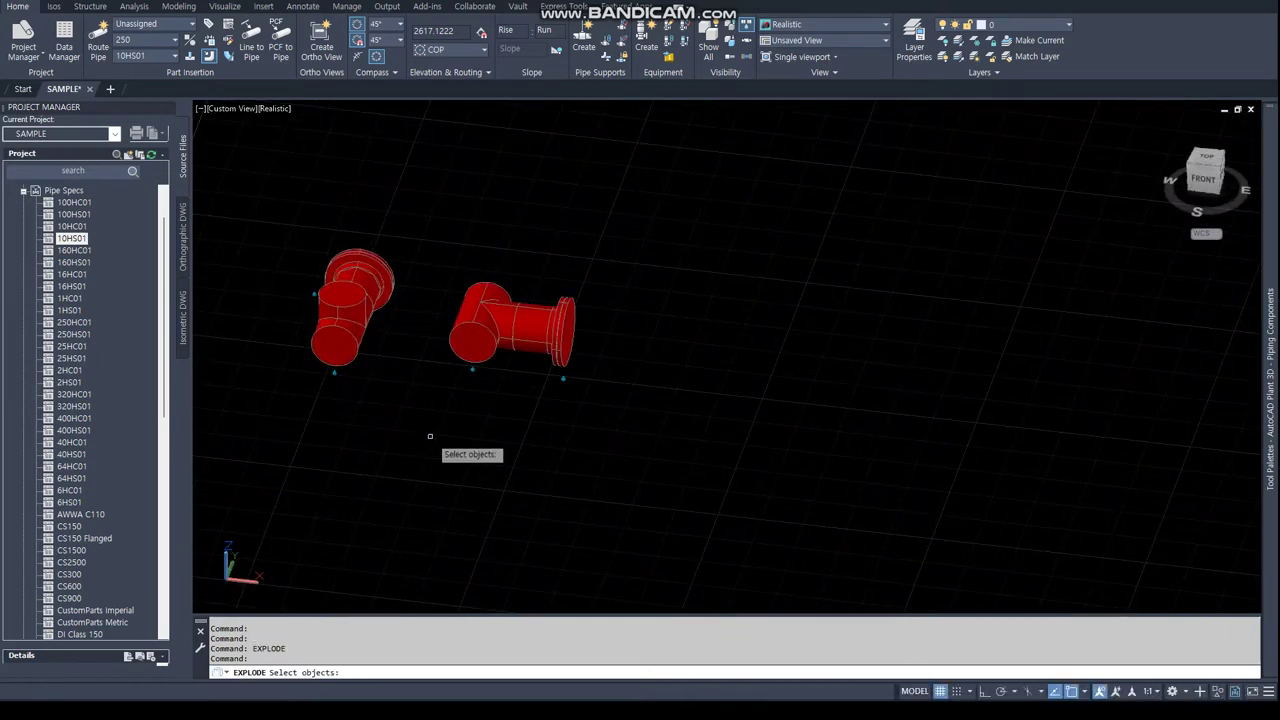
pyautogui.write('w')
pyautogui.press('Return')
pyautogui.click(266, 197)
pyautogui.click(889, 566)
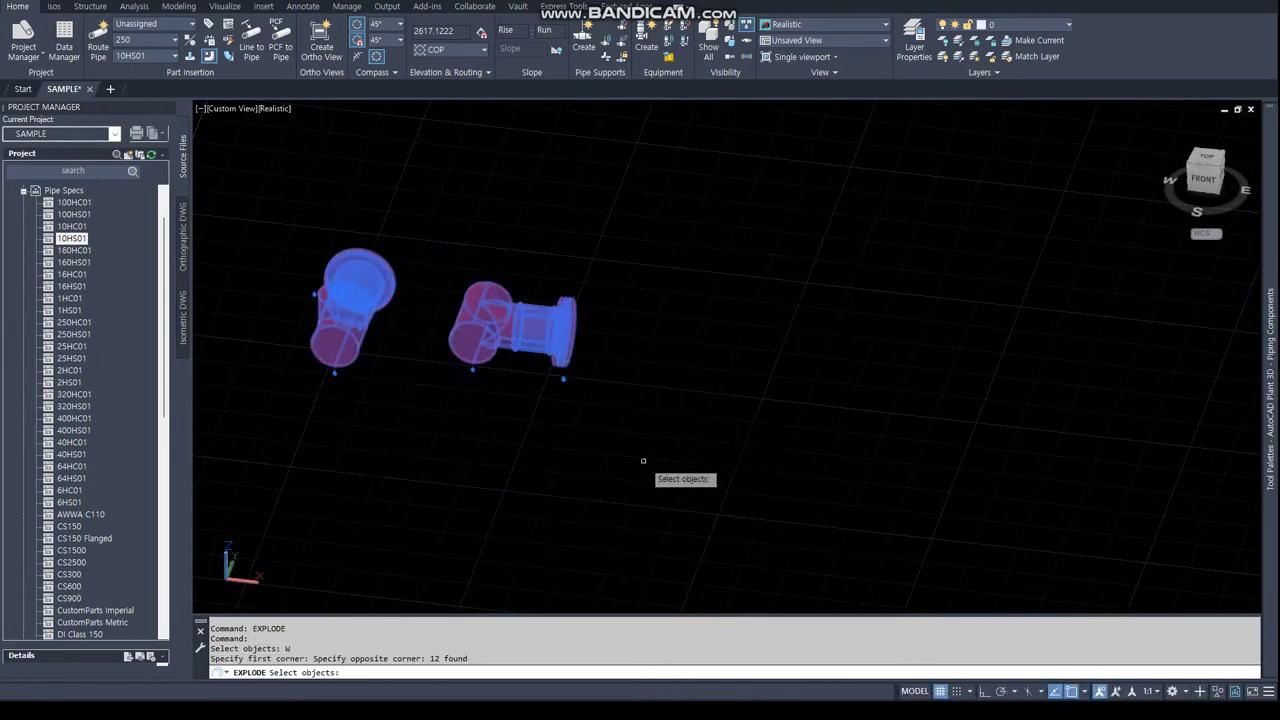
pyautogui.click(241, 213)
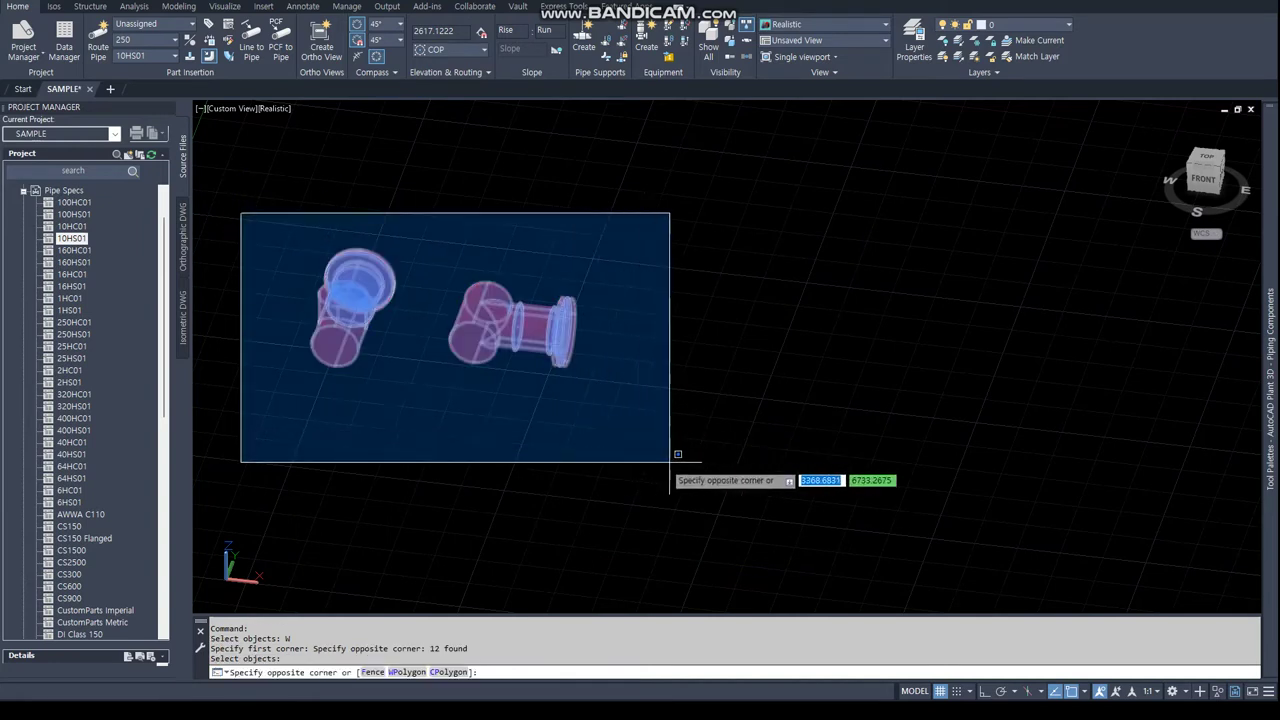
pyautogui.click(669, 462)
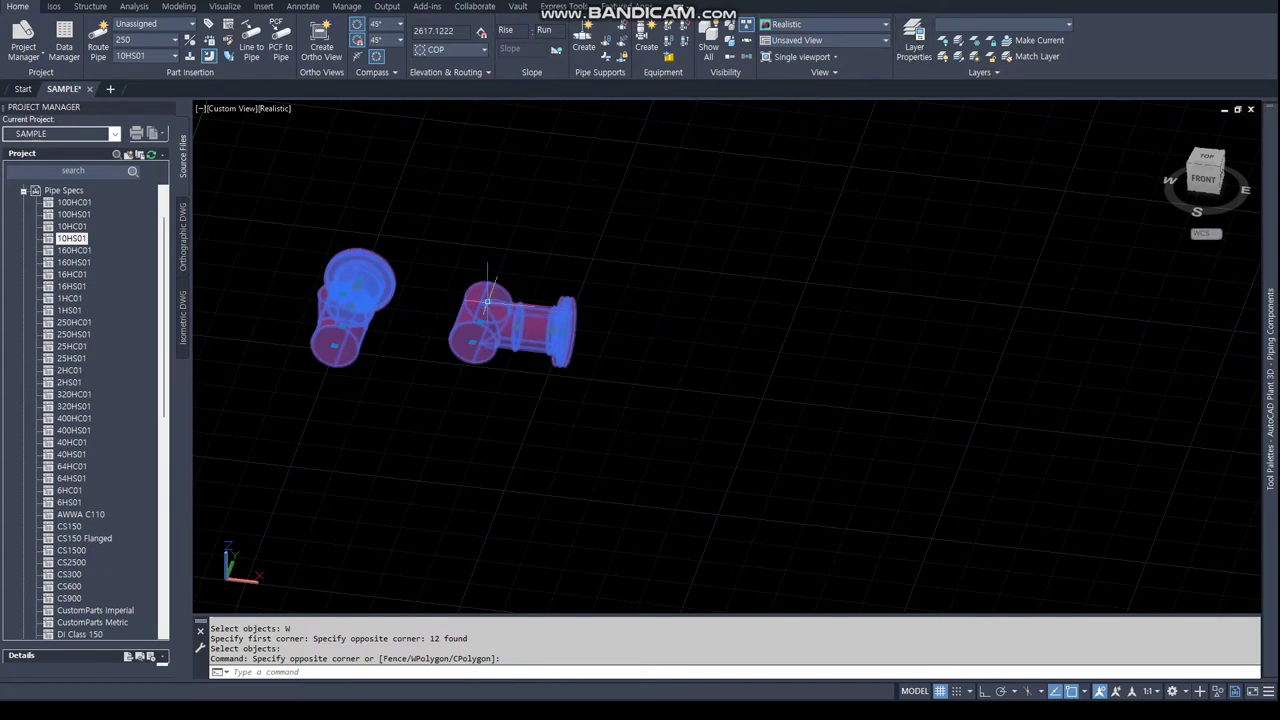
# Set the colour of all 38 exploded pieces to ByLayer in Properties
pyautogui.rightClick(487, 301)
pyautogui.click(563, 606)
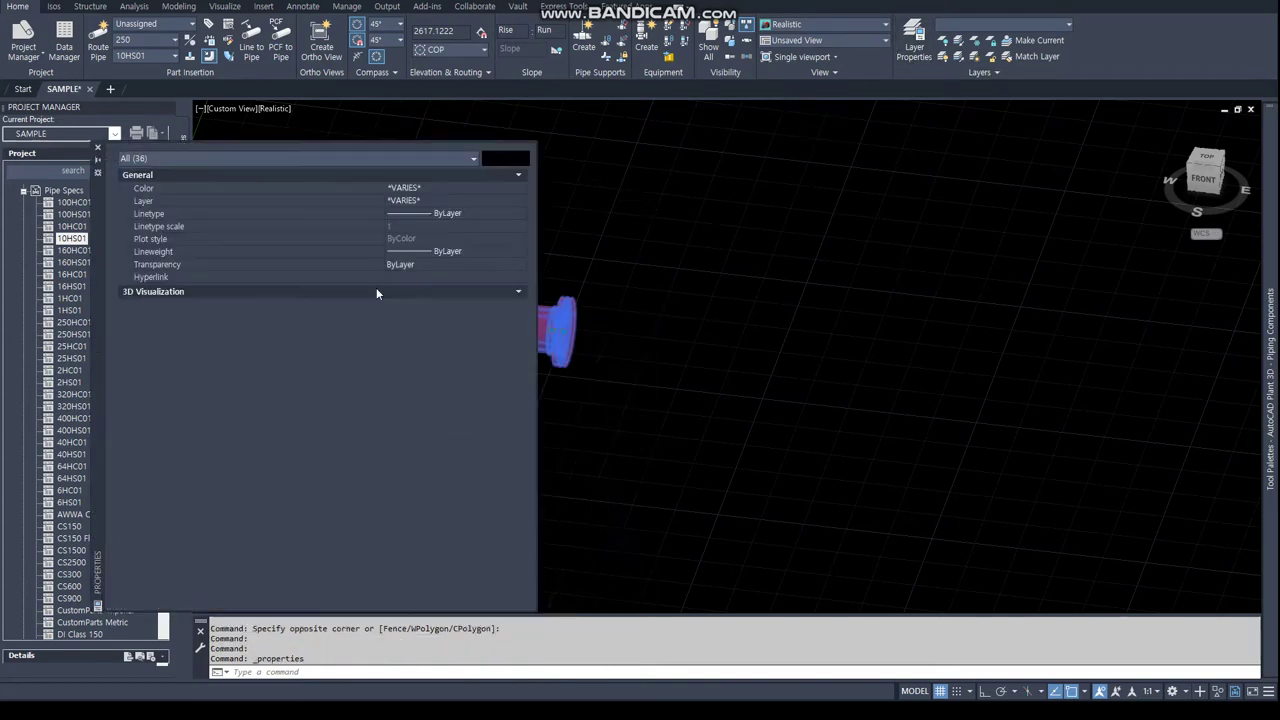
pyautogui.click(500, 188)
pyautogui.click(518, 188)
pyautogui.scroll(1, 442, 200)
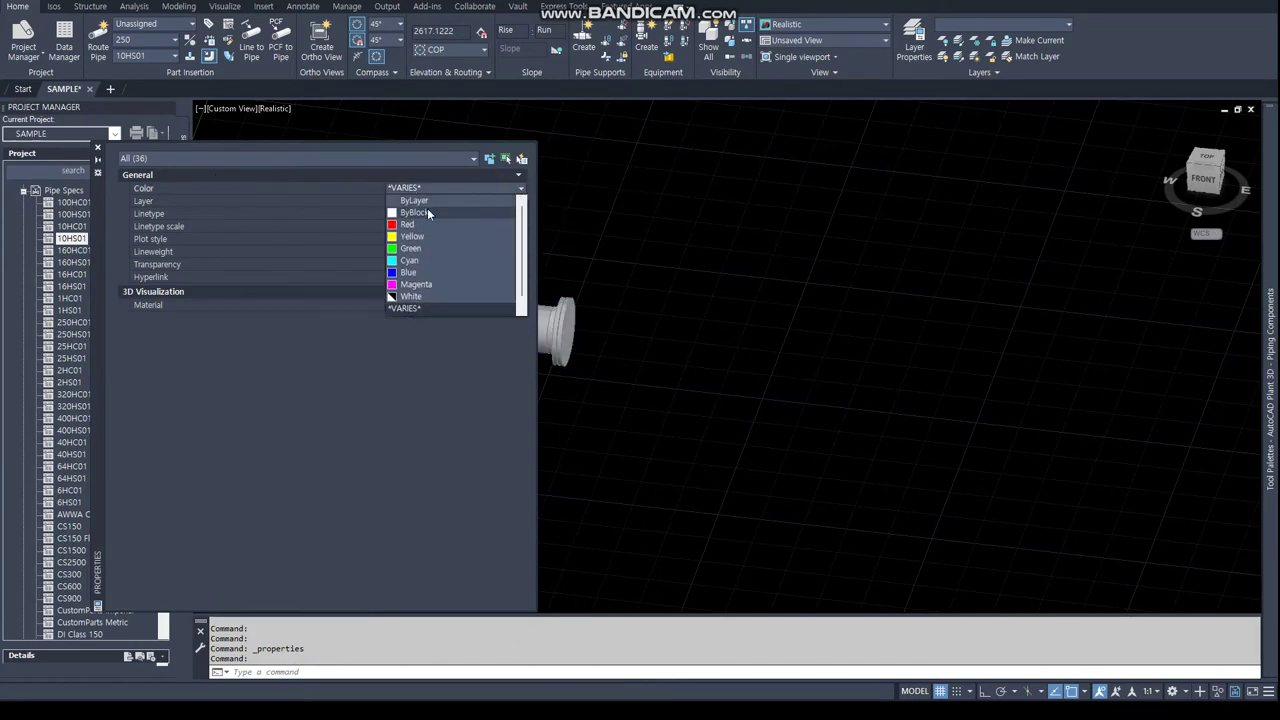
pyautogui.click(427, 204)
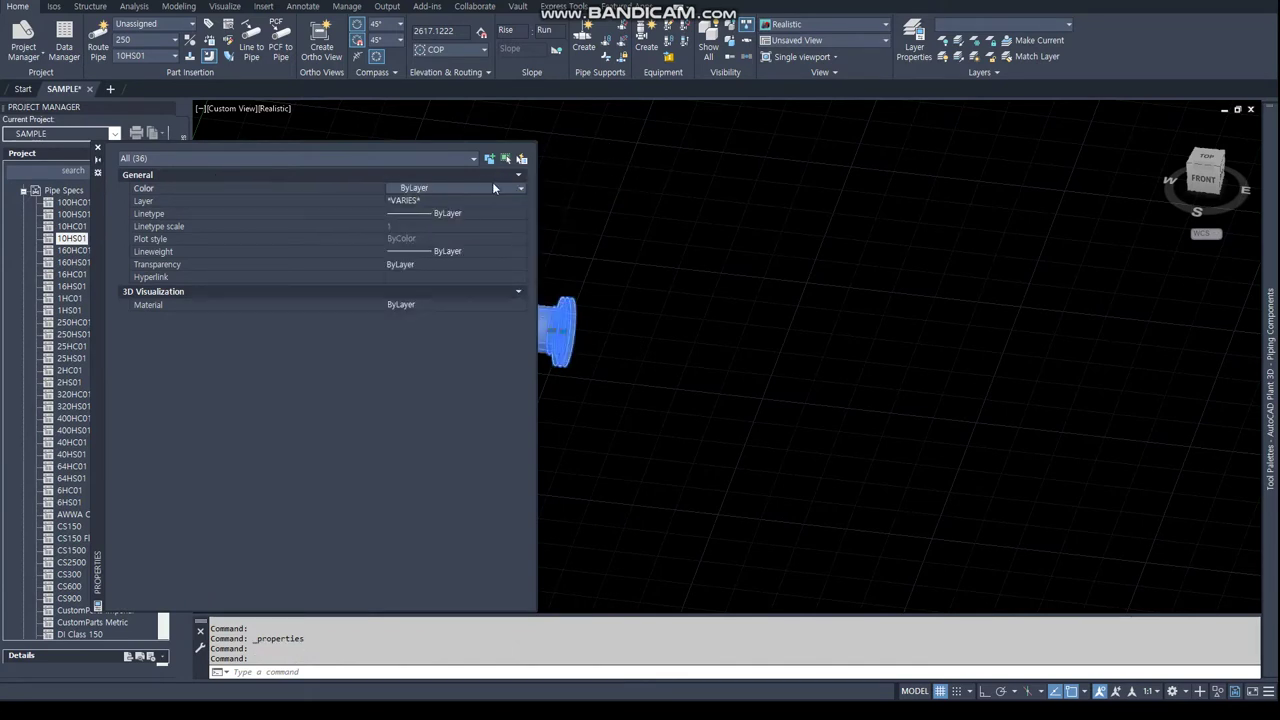
pyautogui.click(97, 149)
pyautogui.press('Escape')
pyautogui.press('Escape')
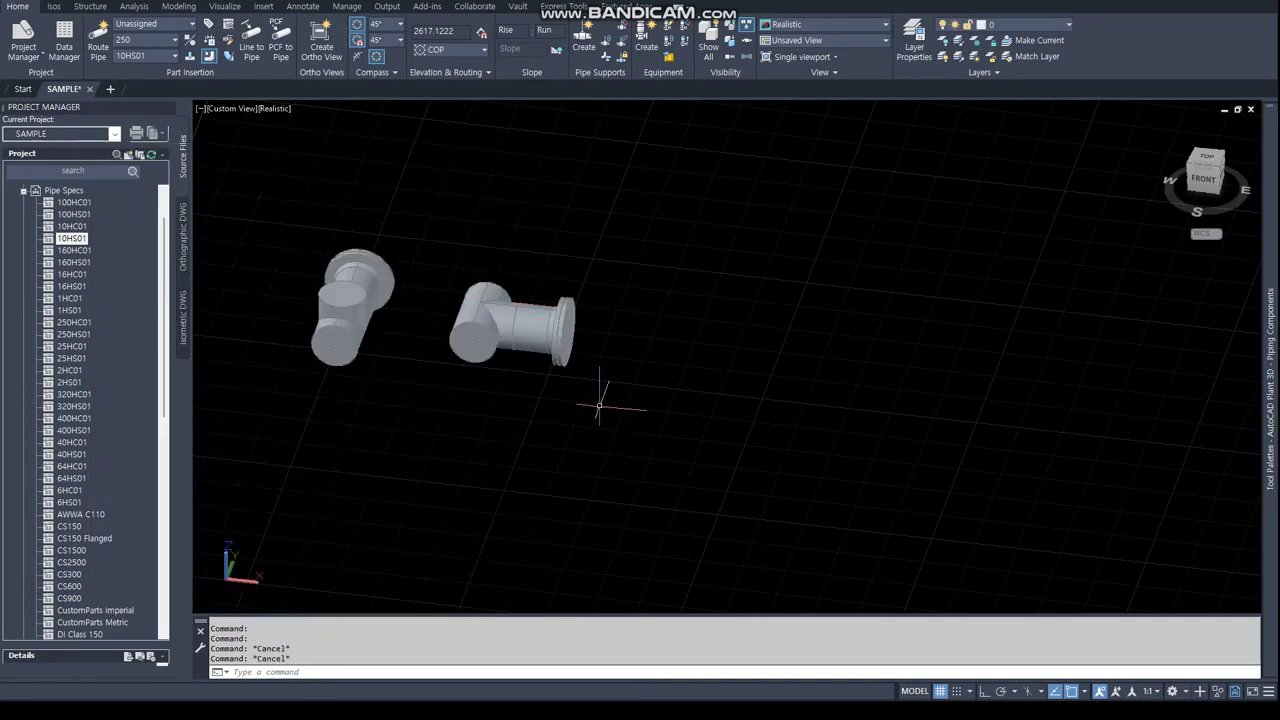
# Switch to the back view and align the UCS with the view
pyautogui.moveTo(600, 400)
pyautogui.keyDown('shift'); pyautogui.mouseDown(button='middle')
pyautogui.moveTo(400, 434)
pyautogui.moveTo(584, 314)
pyautogui.mouseUp(button='middle'); pyautogui.keyUp('shift')
pyautogui.scroll(2, 546, 250)
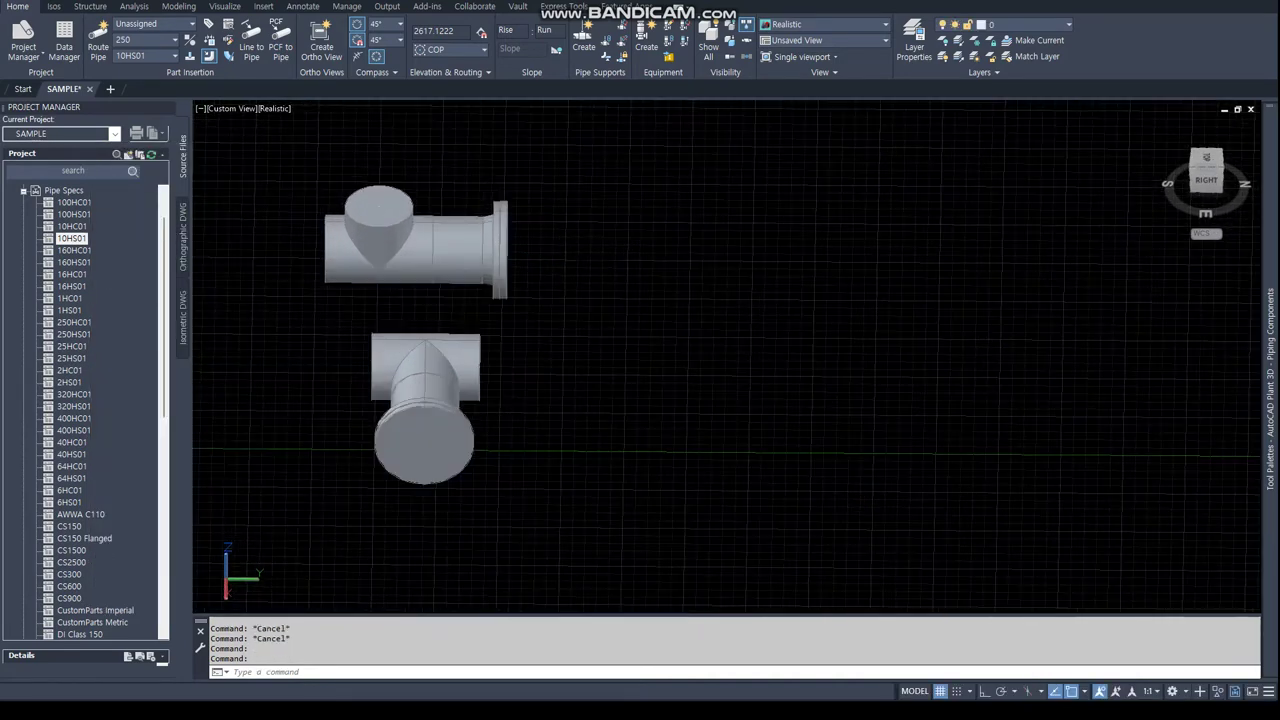
pyautogui.moveTo(547, 270); pyautogui.dragTo(489, 298, button='middle')
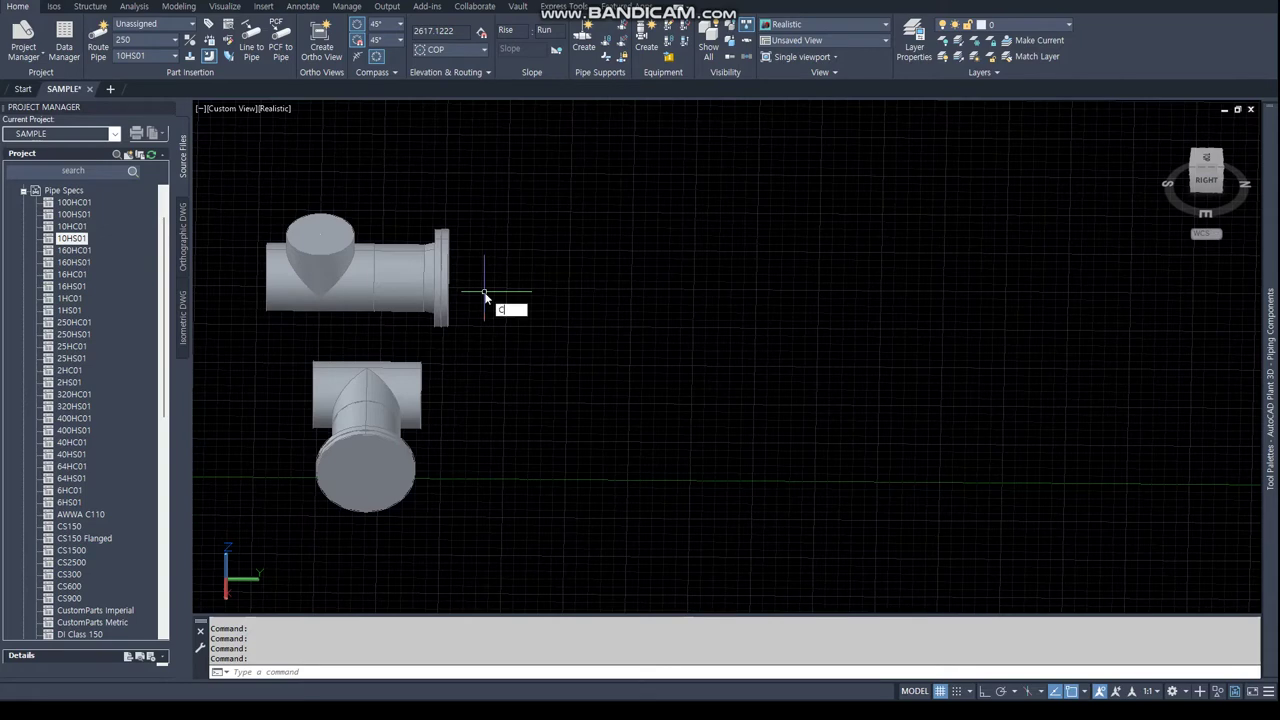
pyautogui.press('Escape')
pyautogui.press('Escape')
pyautogui.keyDown('shift'); pyautogui.moveTo(571, 294); pyautogui.dragTo(505, 290, button='middle'); pyautogui.keyUp('shift')
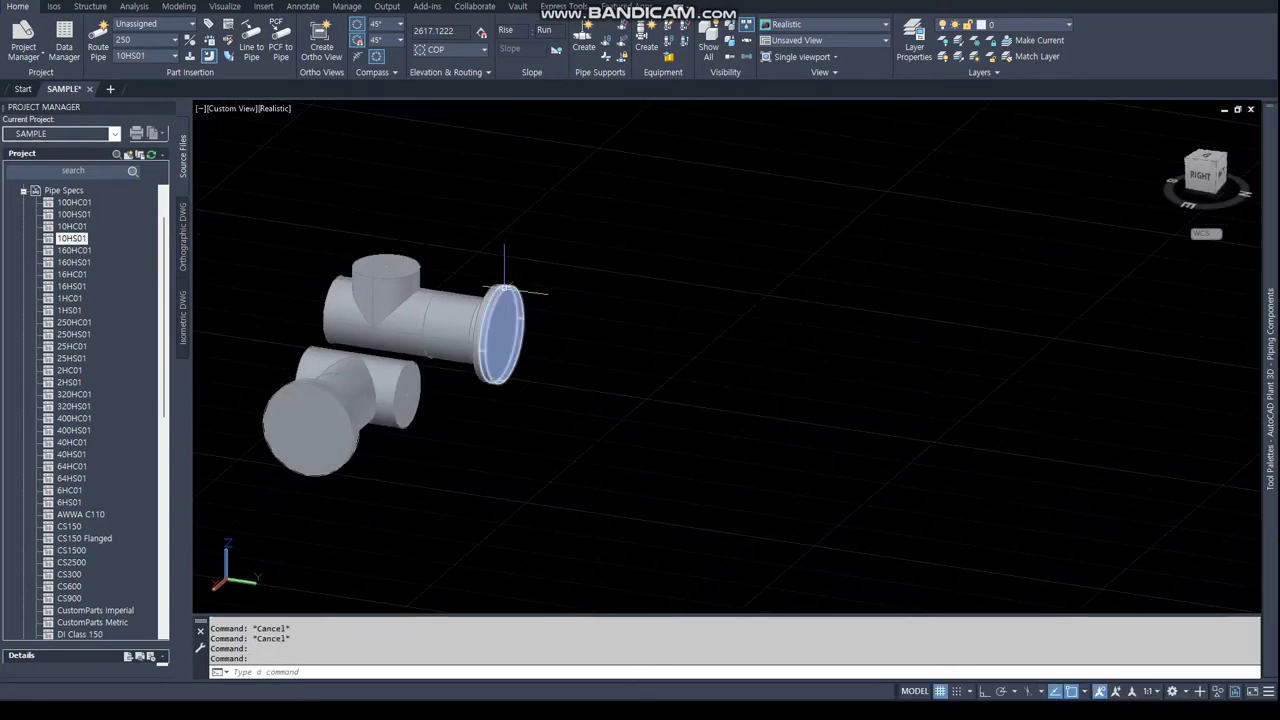
pyautogui.moveTo(1205, 175)
pyautogui.click(1222, 178)
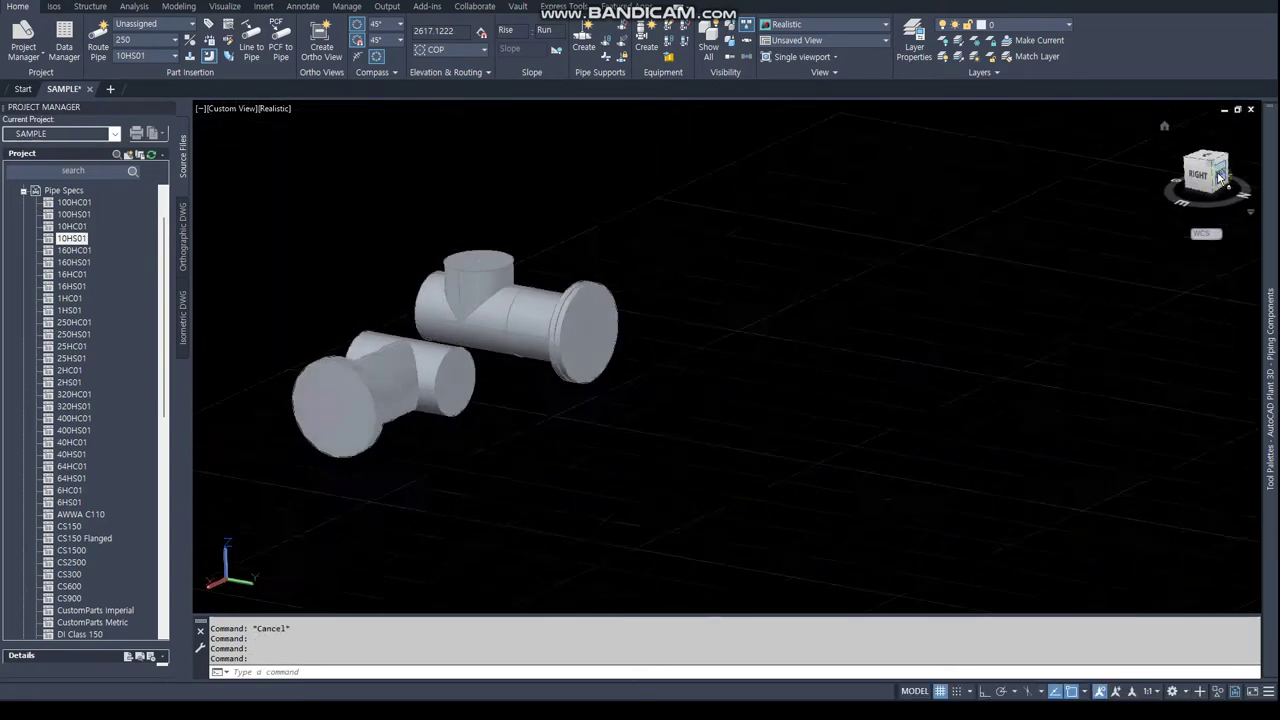
pyautogui.write('ucs')
pyautogui.press('Return')
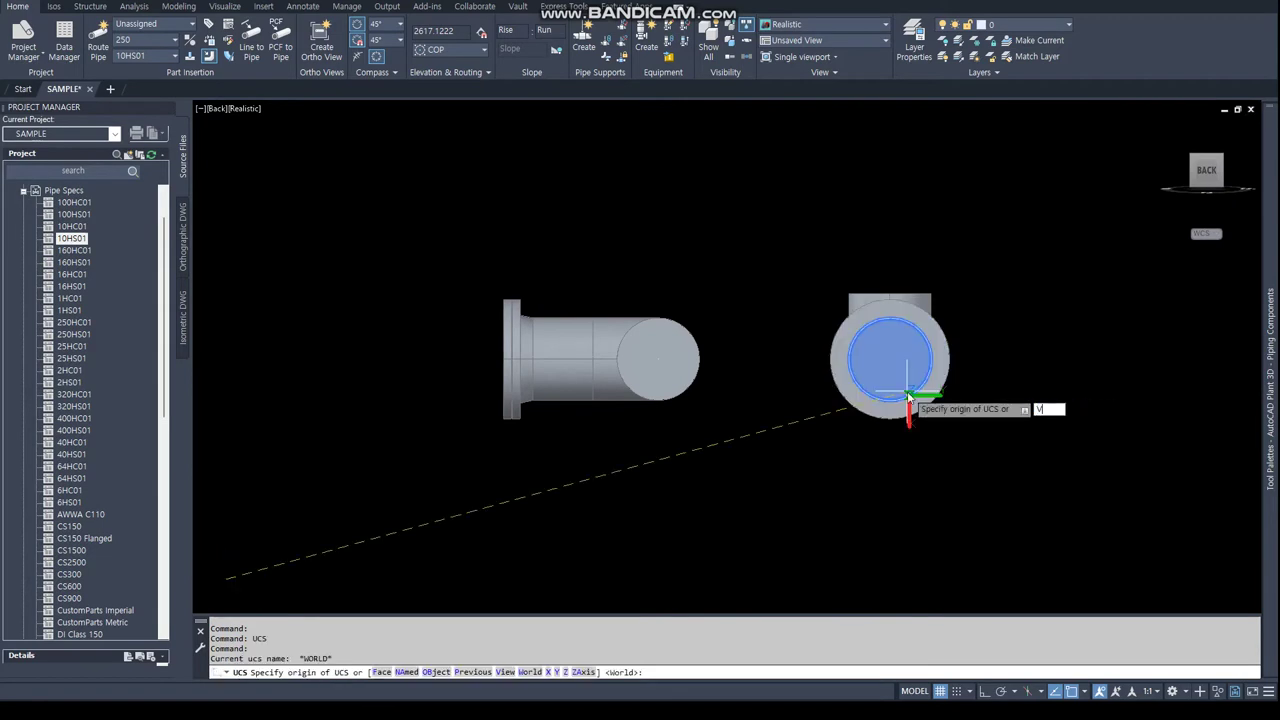
pyautogui.write('v')
pyautogui.press('Return')
# Draw a radius-190 circle centred on the tee's end face, then restore World UCS and plan view
pyautogui.write('c')
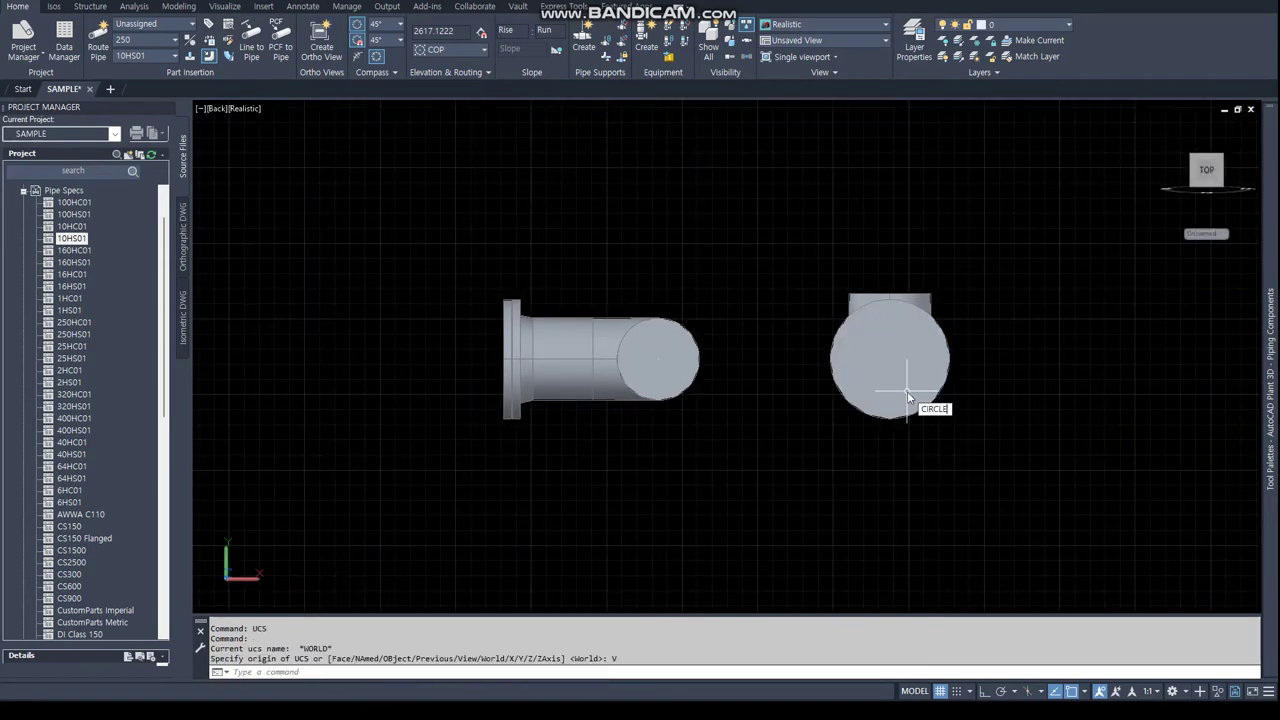
pyautogui.press('Return')
pyautogui.write('cen')
pyautogui.press('Return')
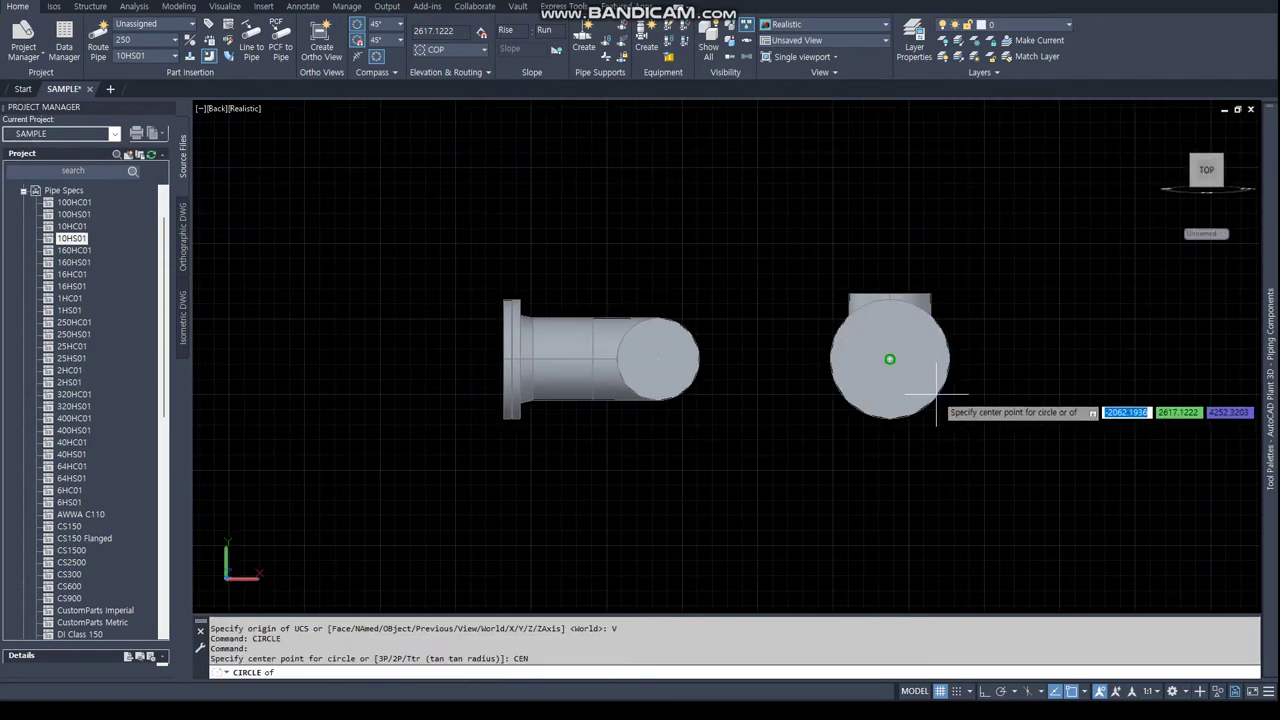
pyautogui.click(937, 398)
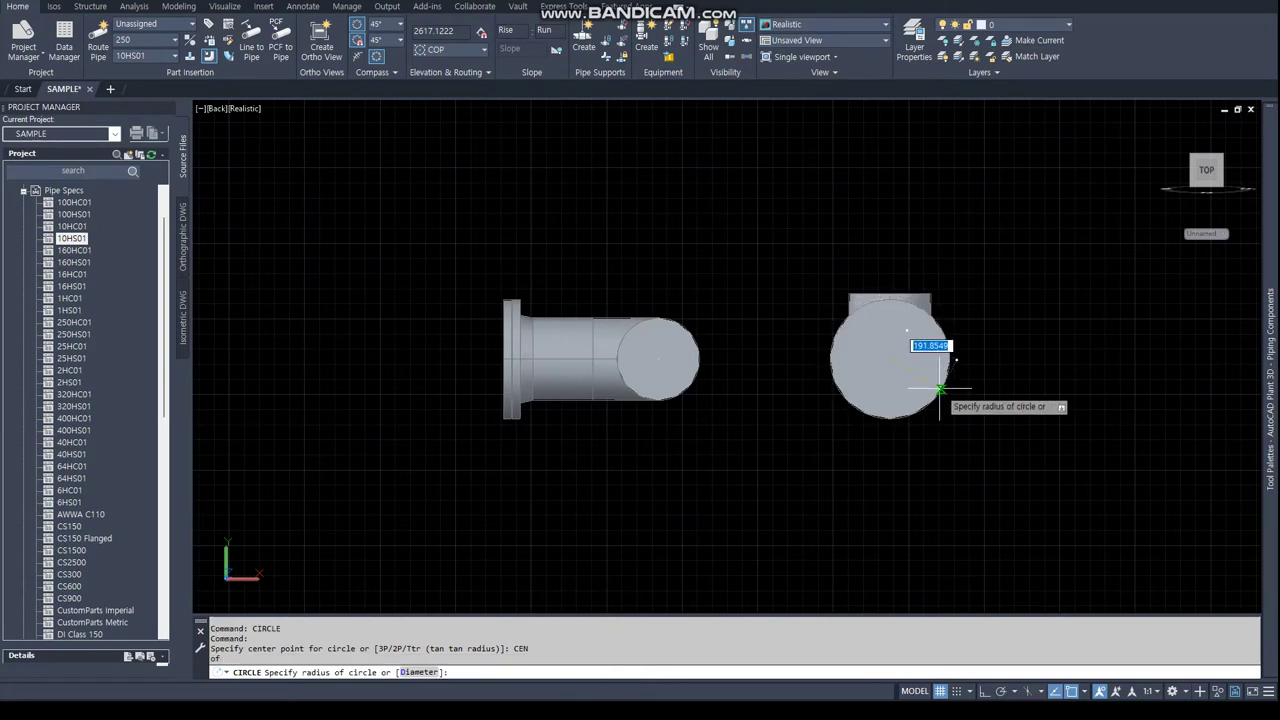
pyautogui.write('190')
pyautogui.press('Return')
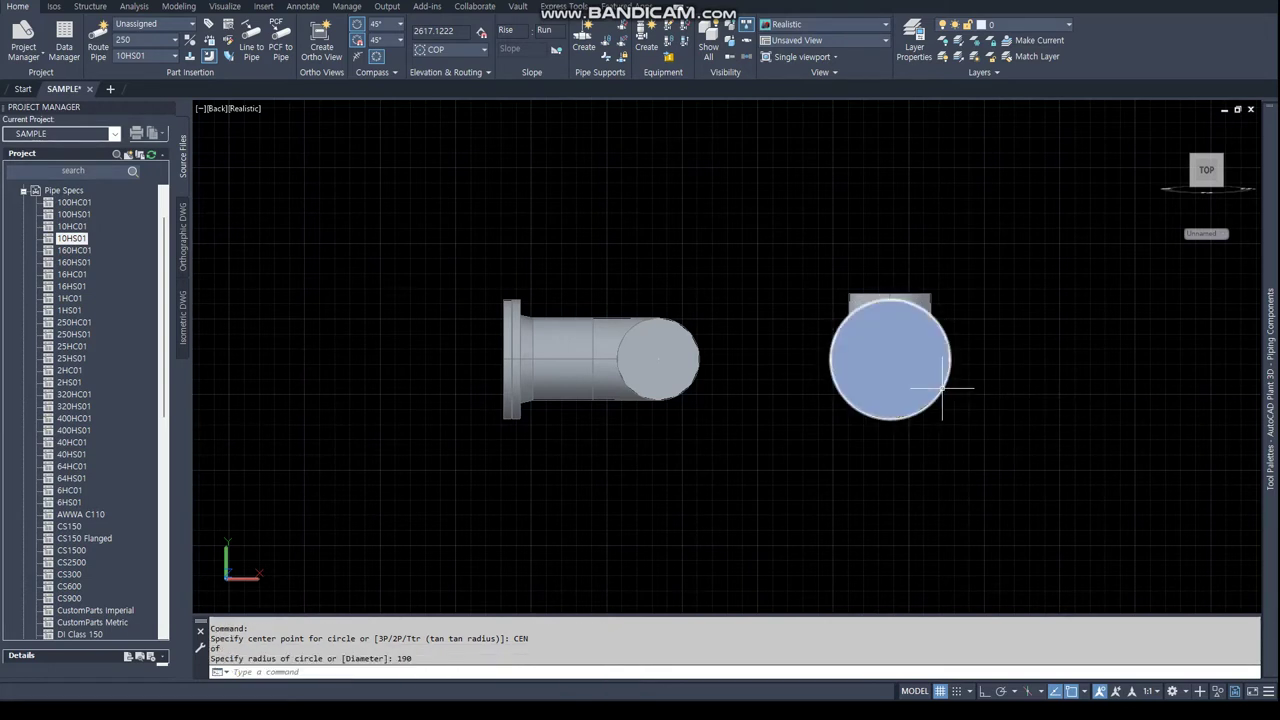
pyautogui.write('UCS')
pyautogui.press('Return')
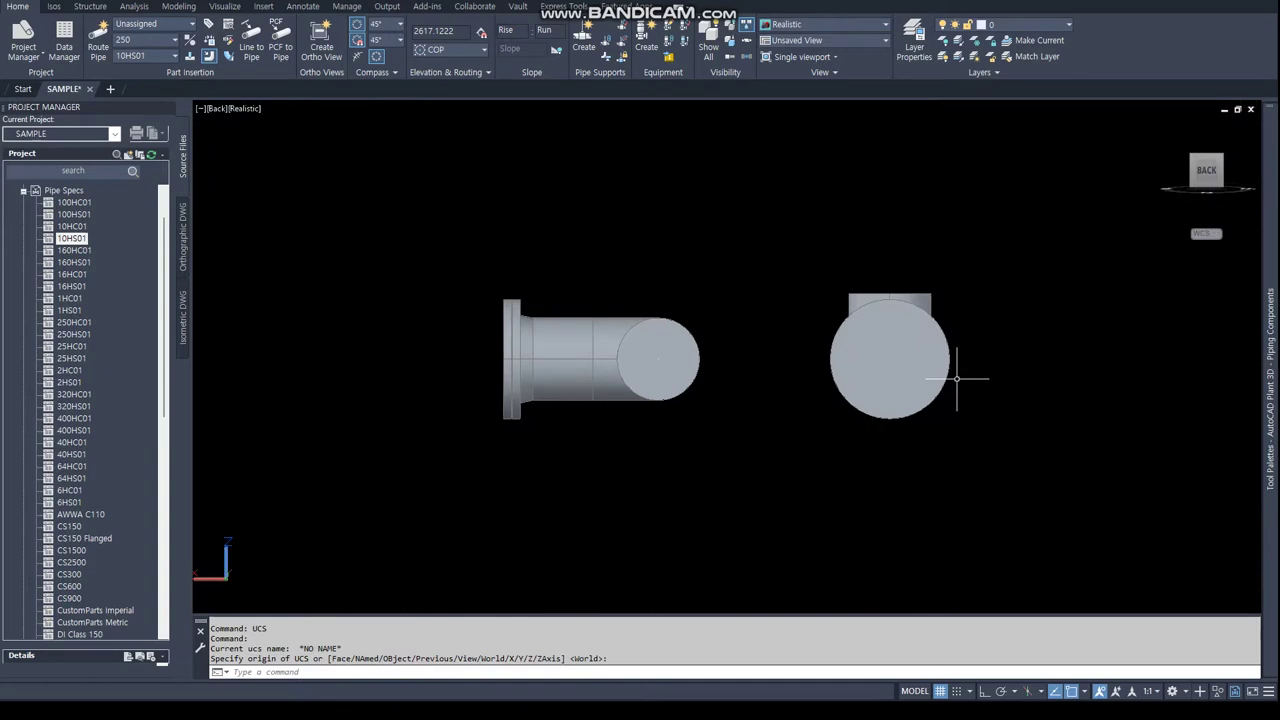
pyautogui.write('PLAN')
pyautogui.press('Return')
pyautogui.press('Return')
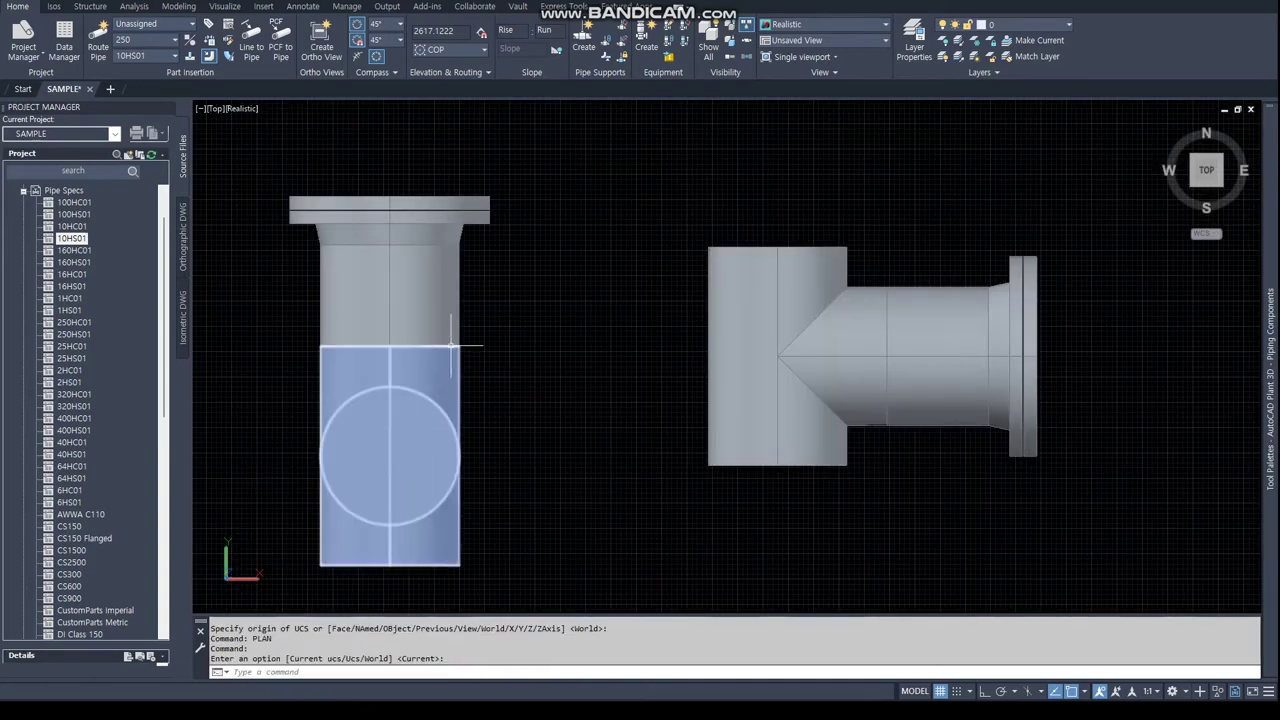
# Switch the visual style to 2D Wireframe with VS
pyautogui.write('vs')
pyautogui.press('Return')
pyautogui.write('2')
pyautogui.press('Return')
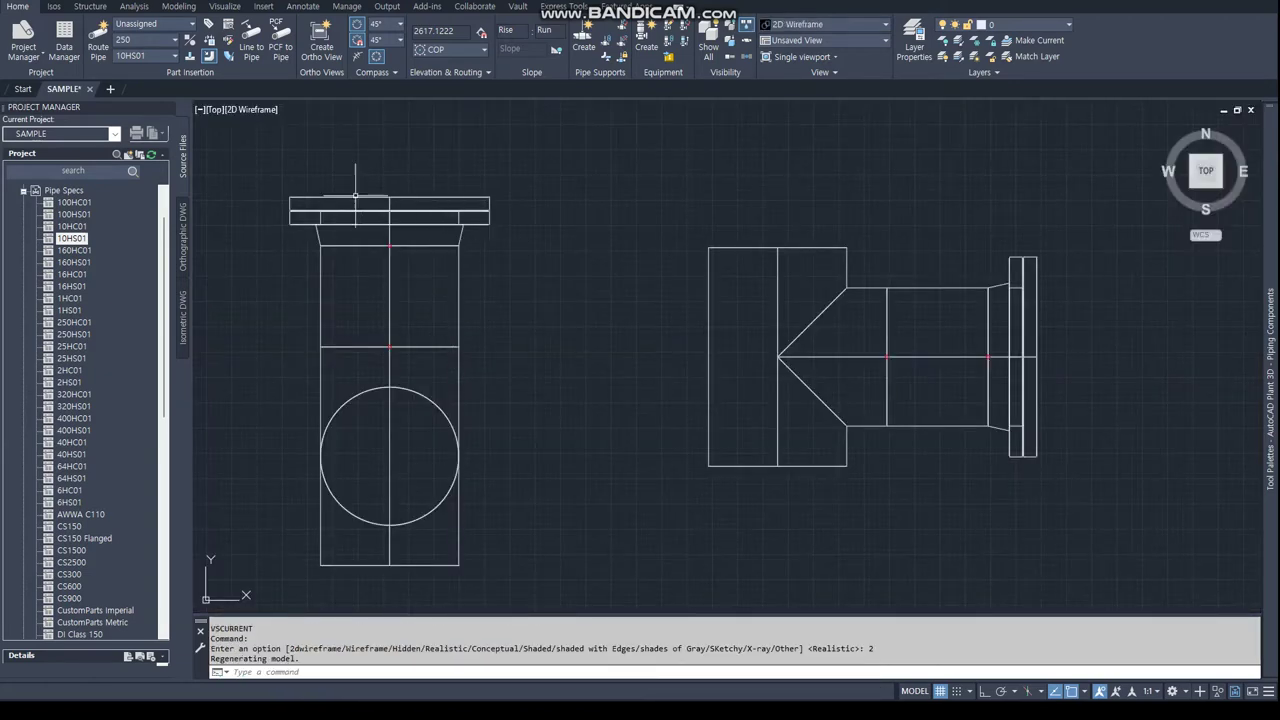
# Try window-selecting and erasing around both flanges; nothing gets caught
pyautogui.write('w')
pyautogui.press('Return')
pyautogui.click(283, 200)
pyautogui.click(534, 122)
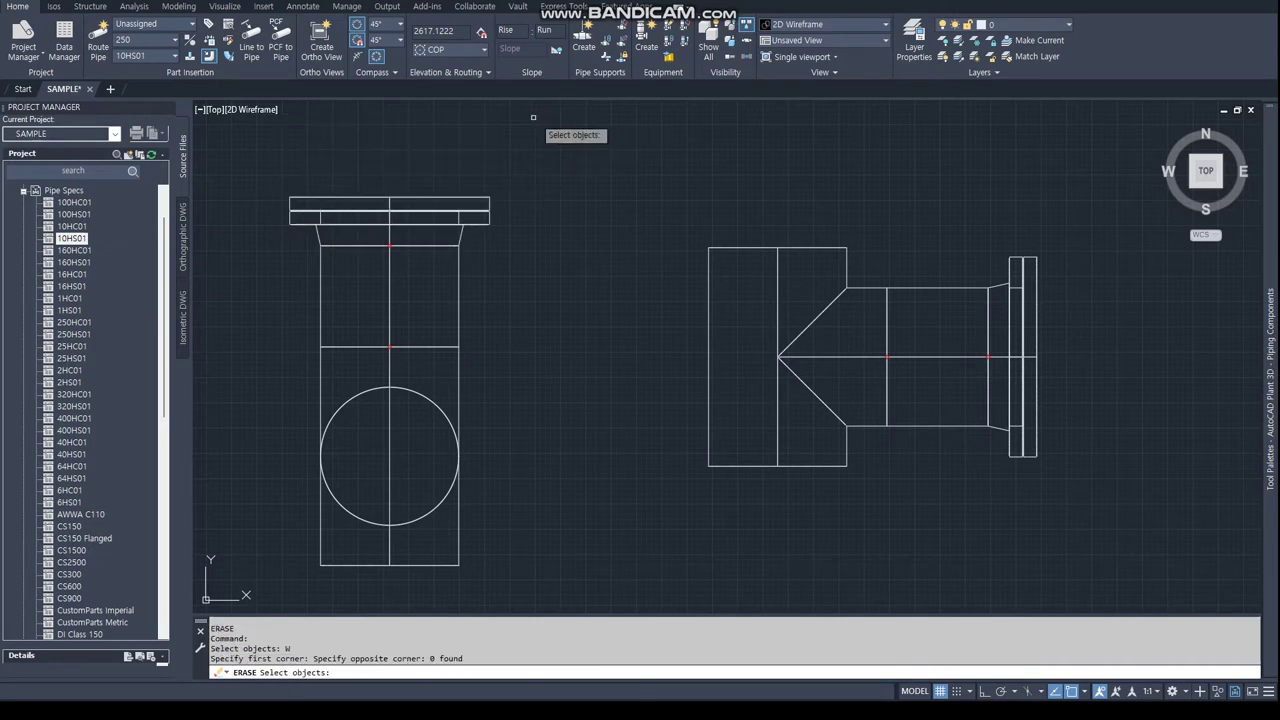
pyautogui.press('Escape')
pyautogui.press('Escape')
pyautogui.write('e')
pyautogui.press('Return')
pyautogui.click(1033, 241)
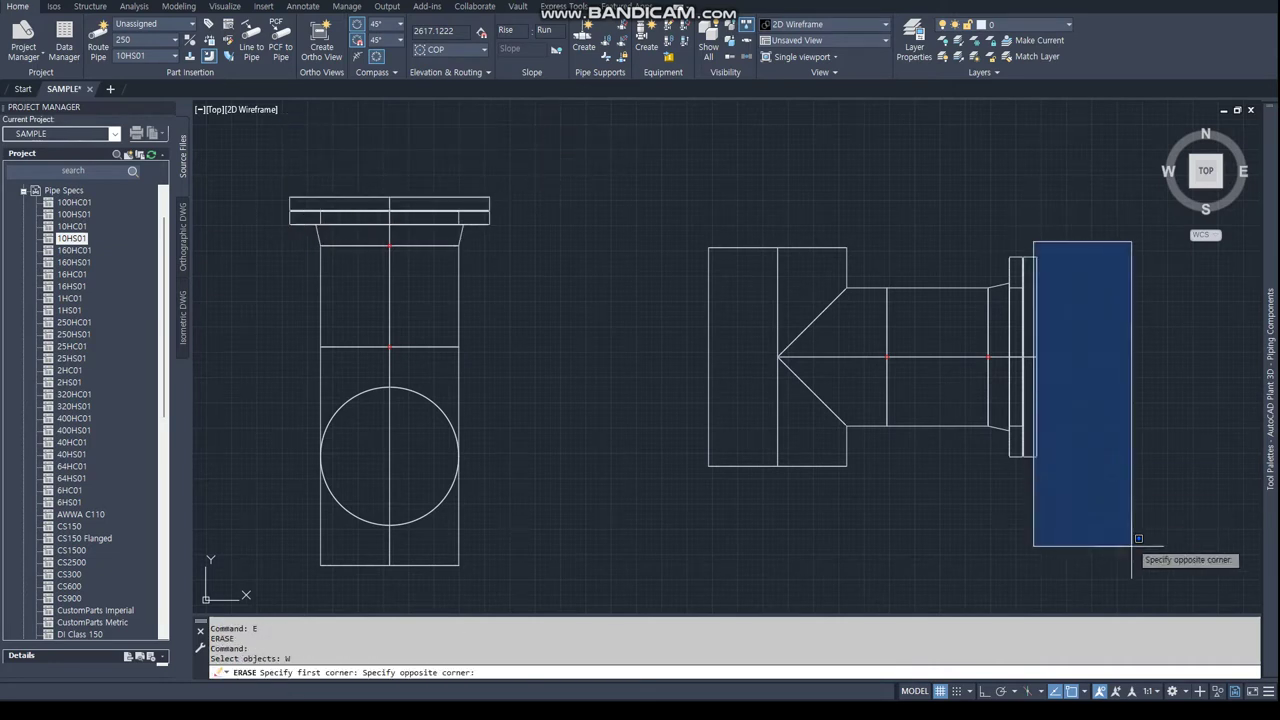
pyautogui.click(1131, 537)
pyautogui.press('Escape')
pyautogui.press('Escape')
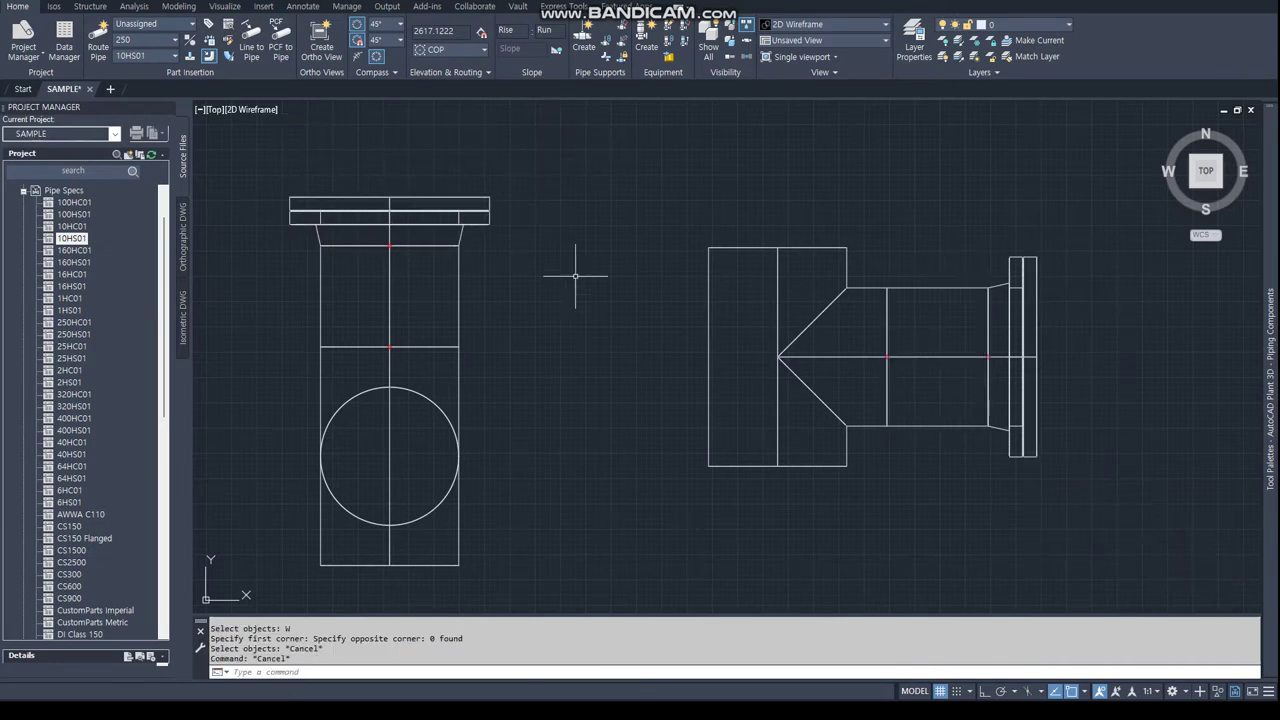
# Extrude the radius-190 circle 600 into a solid cylinder, then return to plan view
pyautogui.moveTo(580, 271)
pyautogui.keyDown('shift'); pyautogui.mouseDown(button='middle')
pyautogui.moveTo(465, 206)
pyautogui.moveTo(550, 180)
pyautogui.mouseUp(button='middle'); pyautogui.keyUp('shift')
pyautogui.scroll(3, 550, 180)
pyautogui.scroll(3, 550, 178)
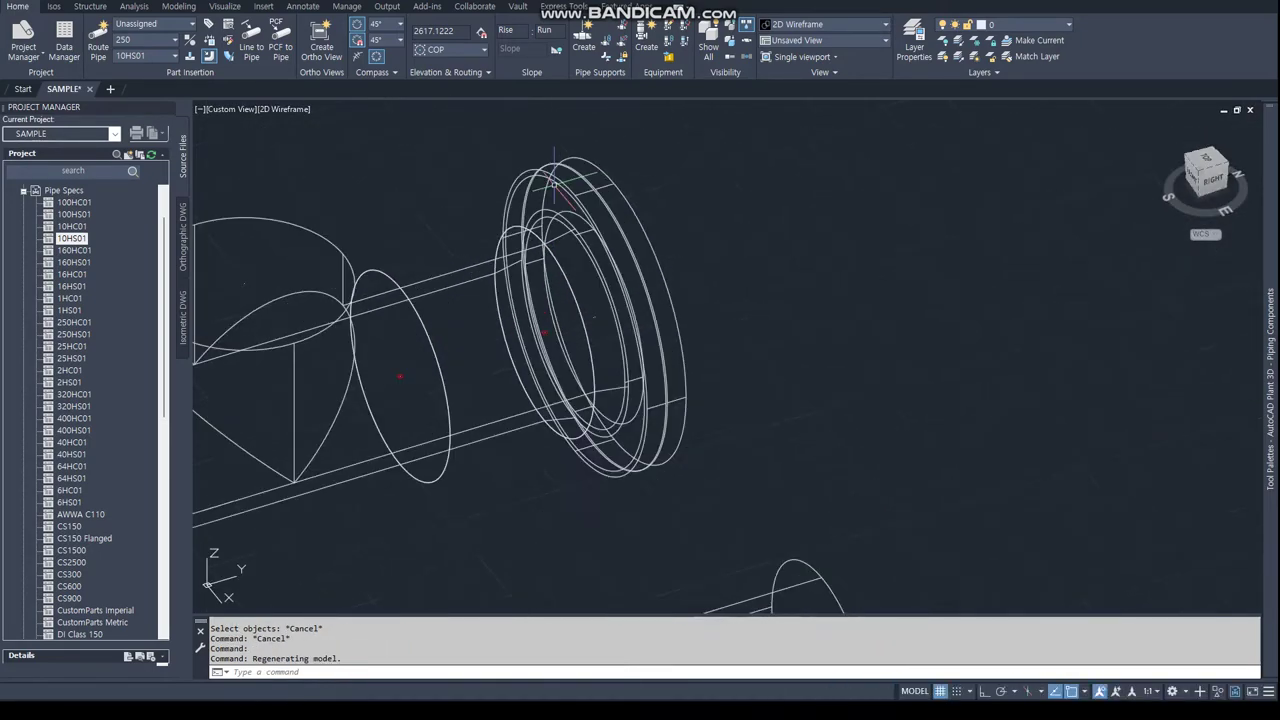
pyautogui.scroll(2, 550, 177)
pyautogui.scroll(-5, 550, 178)
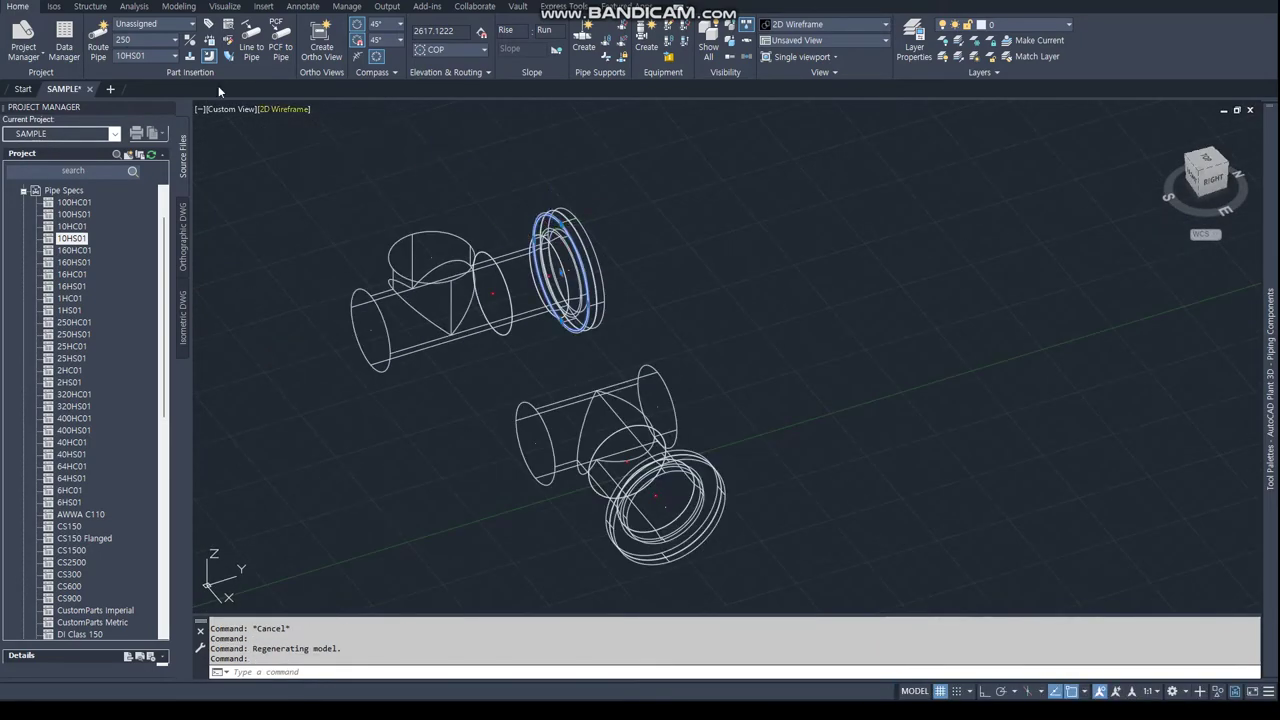
pyautogui.click(177, 7)
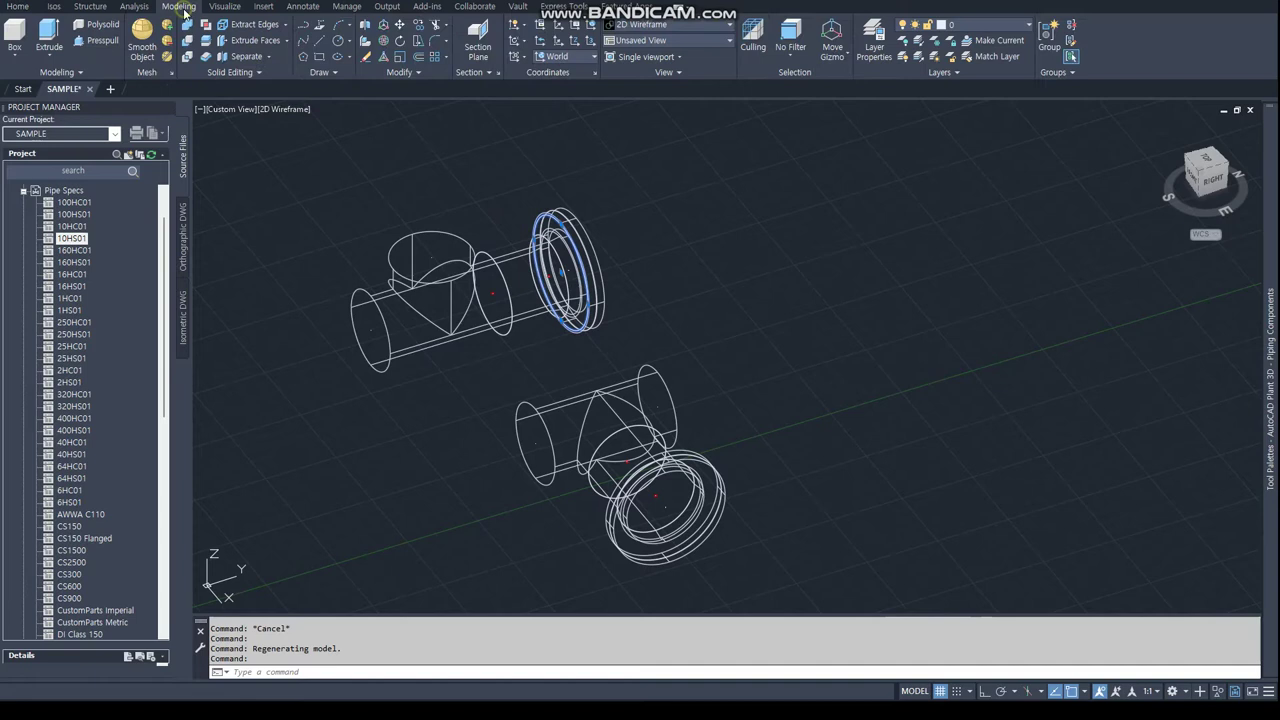
pyautogui.click(50, 33)
pyautogui.write('600')
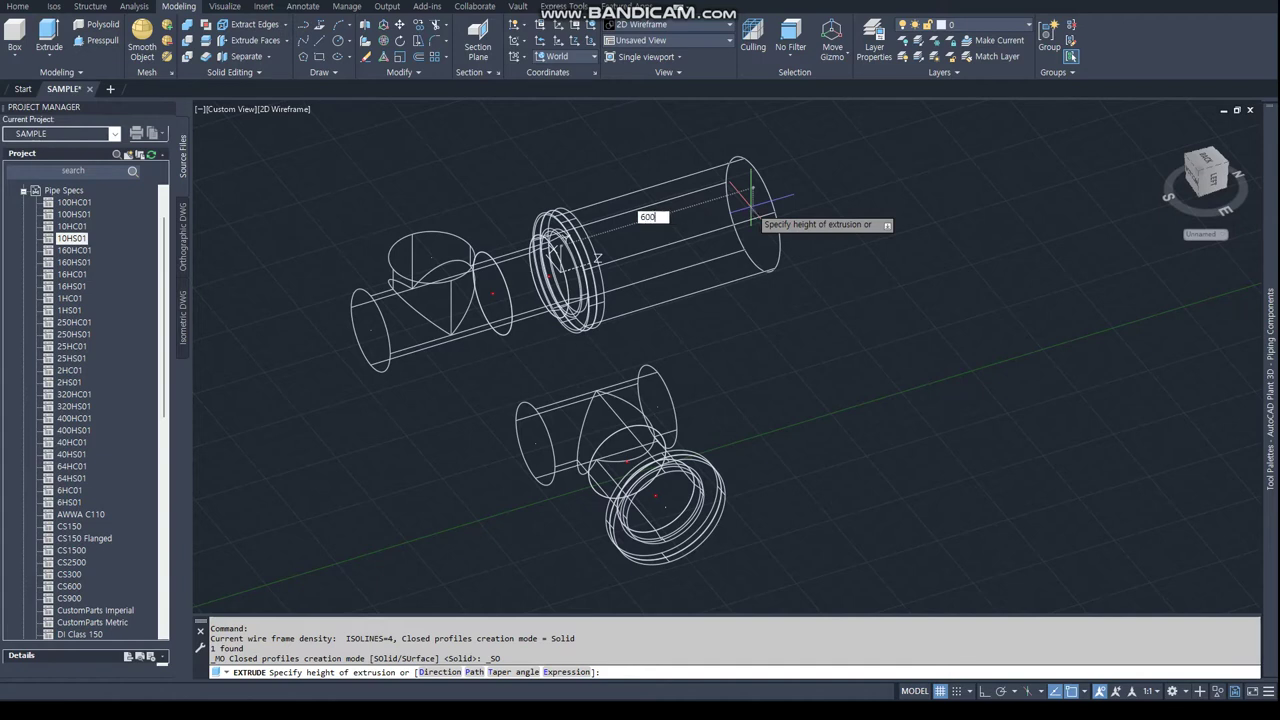
pyautogui.press('Return')
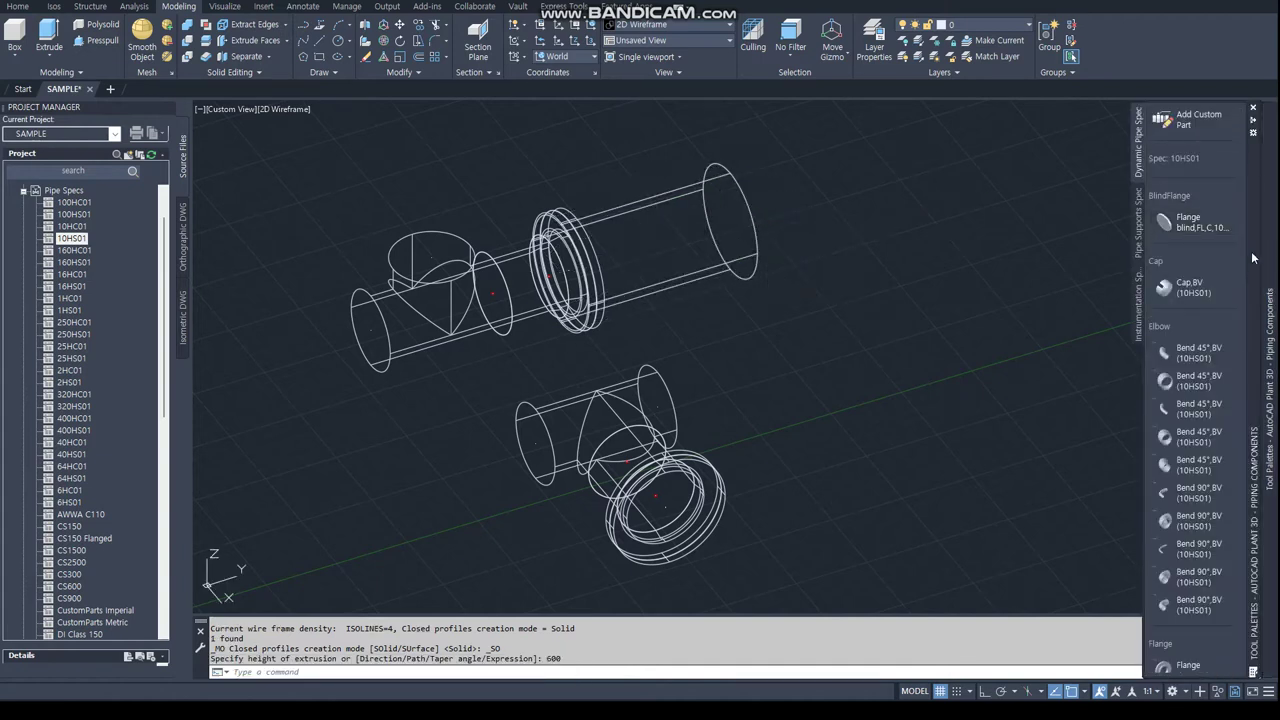
pyautogui.write('PLAN')
pyautogui.press('Return')
pyautogui.press('Return')
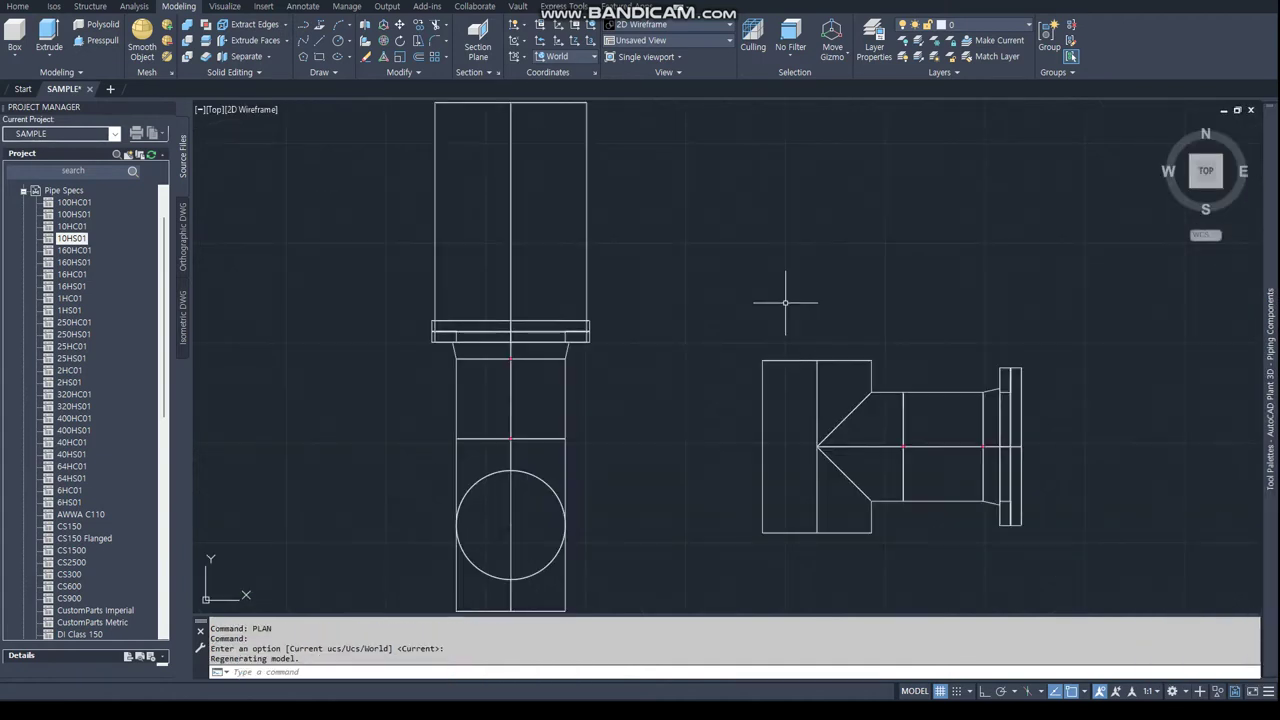
pyautogui.scroll(-4, 640, 315)
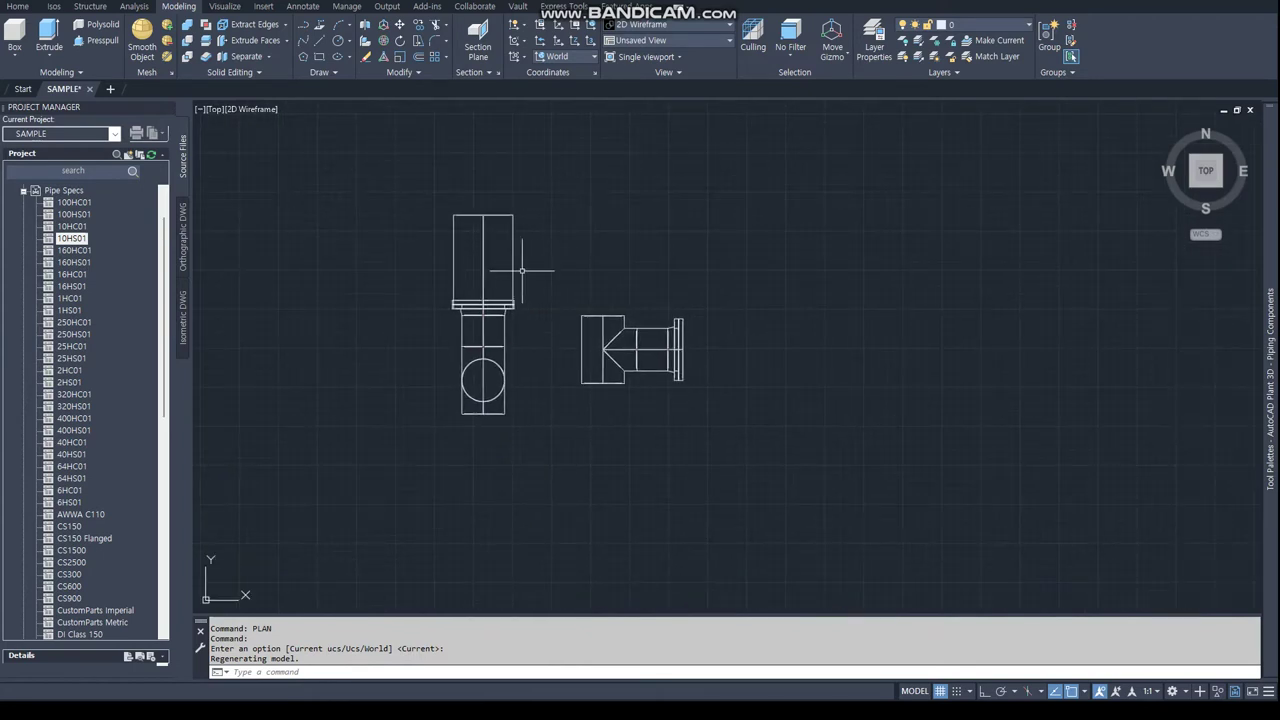
# Cancel the unfinished copy and select the extruded cylinder to check its quick properties
pyautogui.press('Escape')
pyautogui.press('Escape')
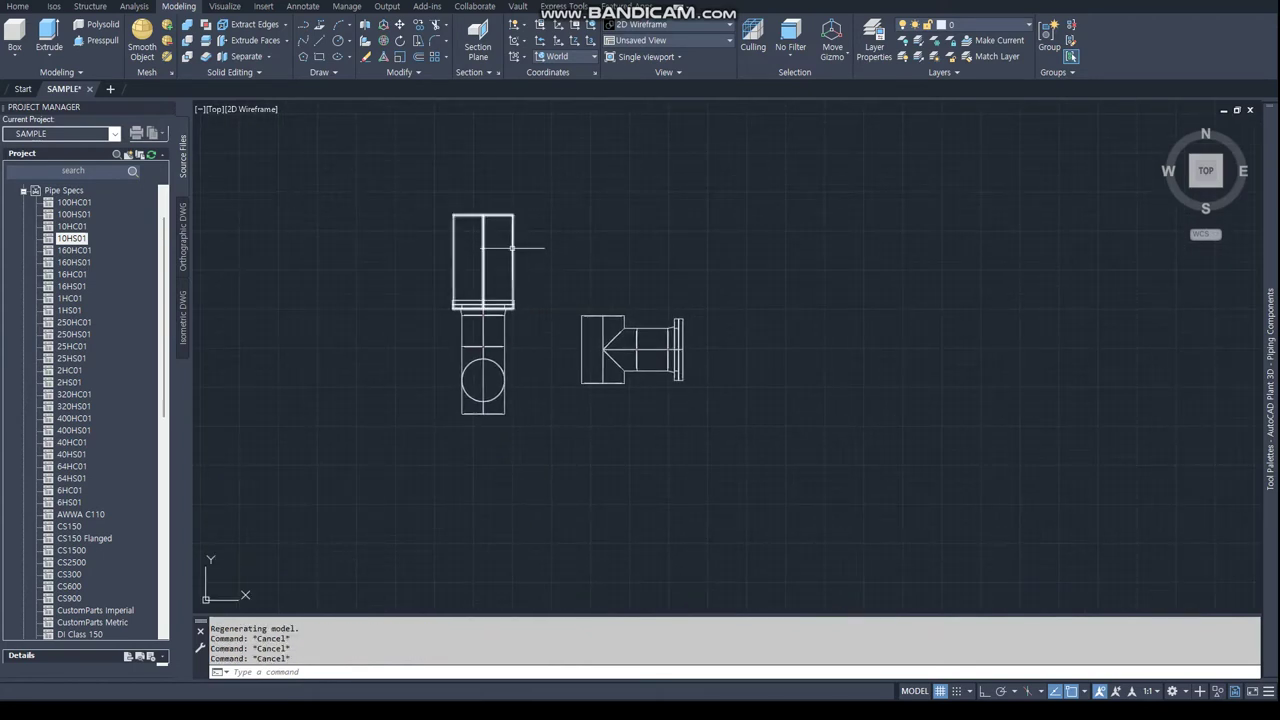
pyautogui.press('Escape')
pyautogui.click(514, 252)
pyautogui.rightClick(514, 250)
pyautogui.click(566, 587)
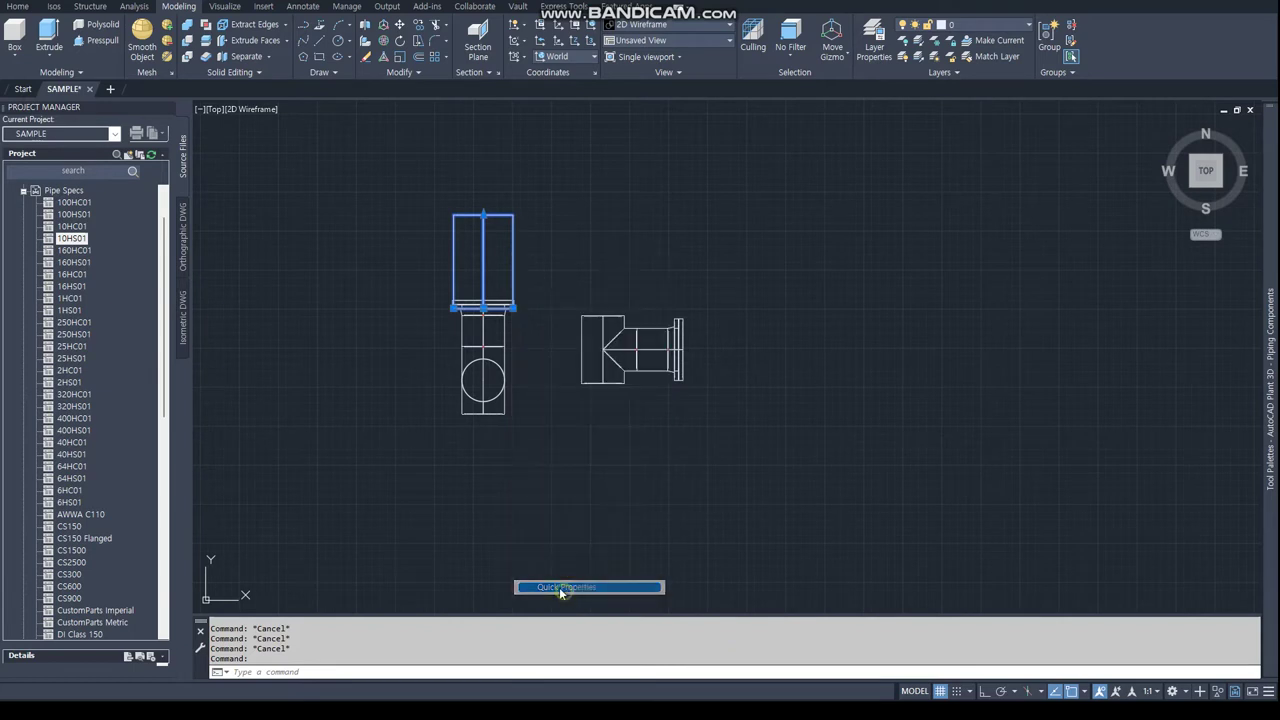
pyautogui.press('Escape')
pyautogui.press('Escape')
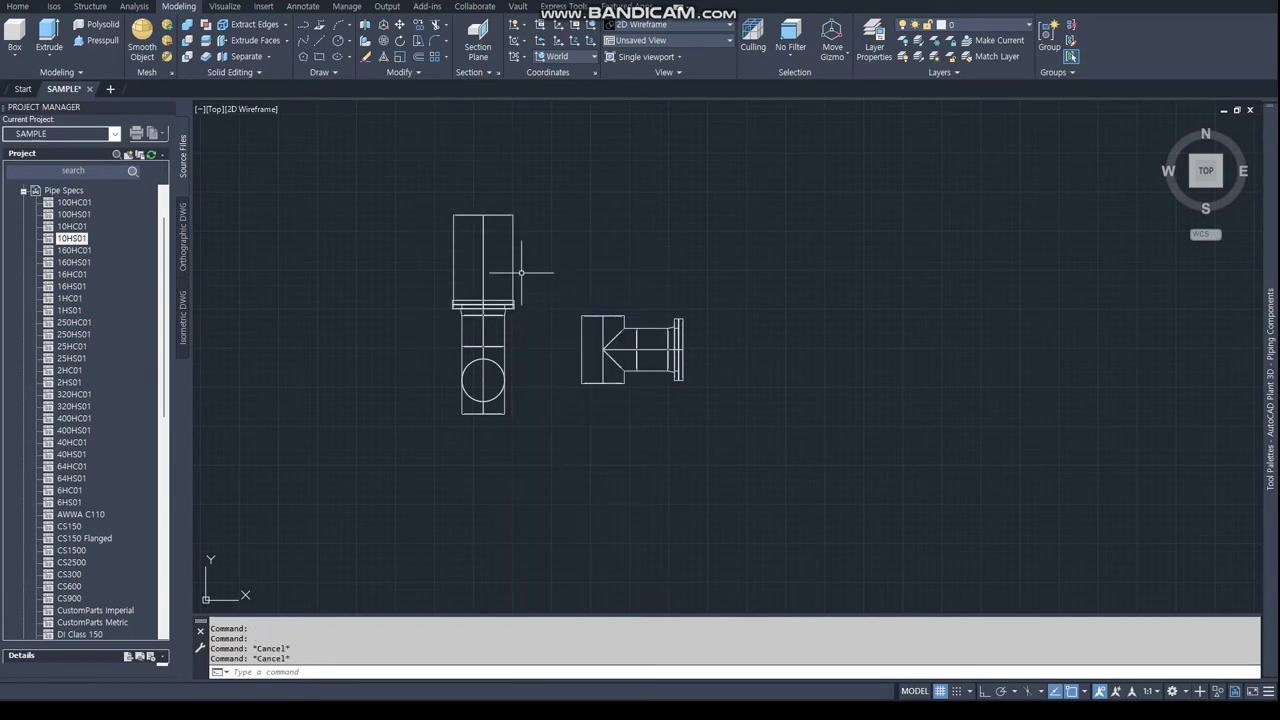
pyautogui.click(513, 263)
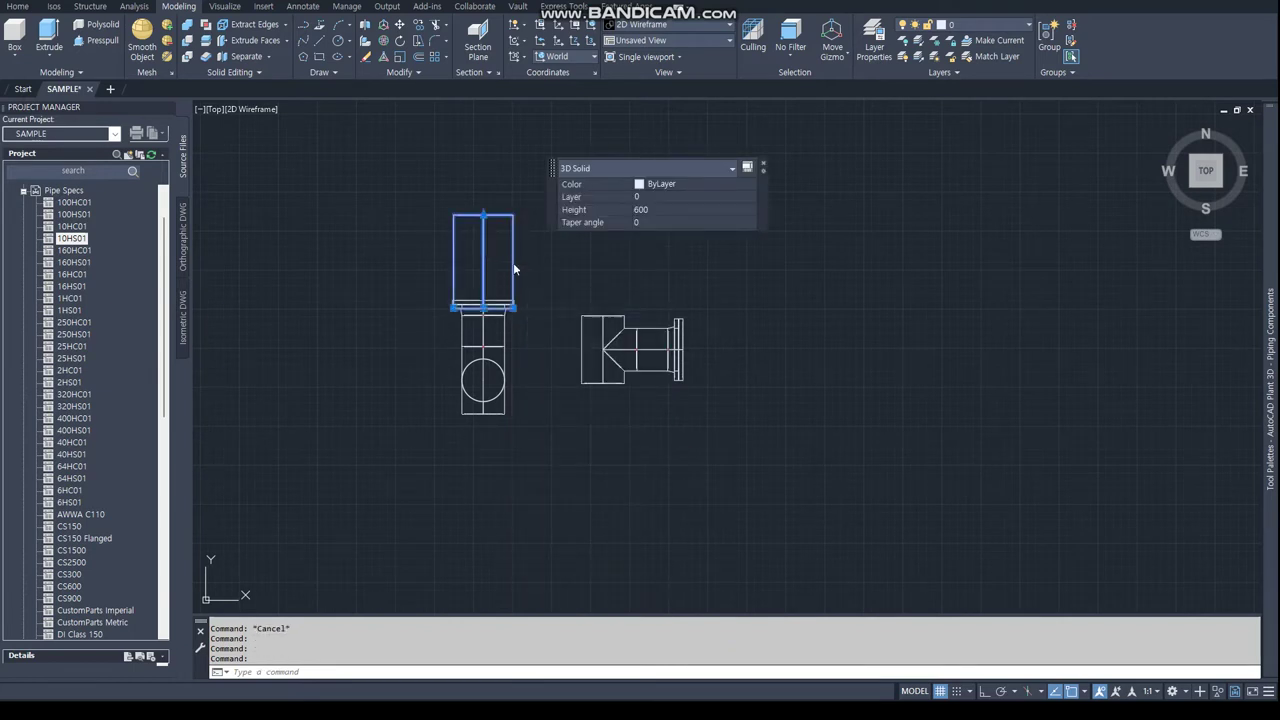
pyautogui.press('Escape')
# Set the extruded cylinder's Transparency to 10 in the Properties palette
pyautogui.click(513, 265)
pyautogui.rightClick(513, 265)
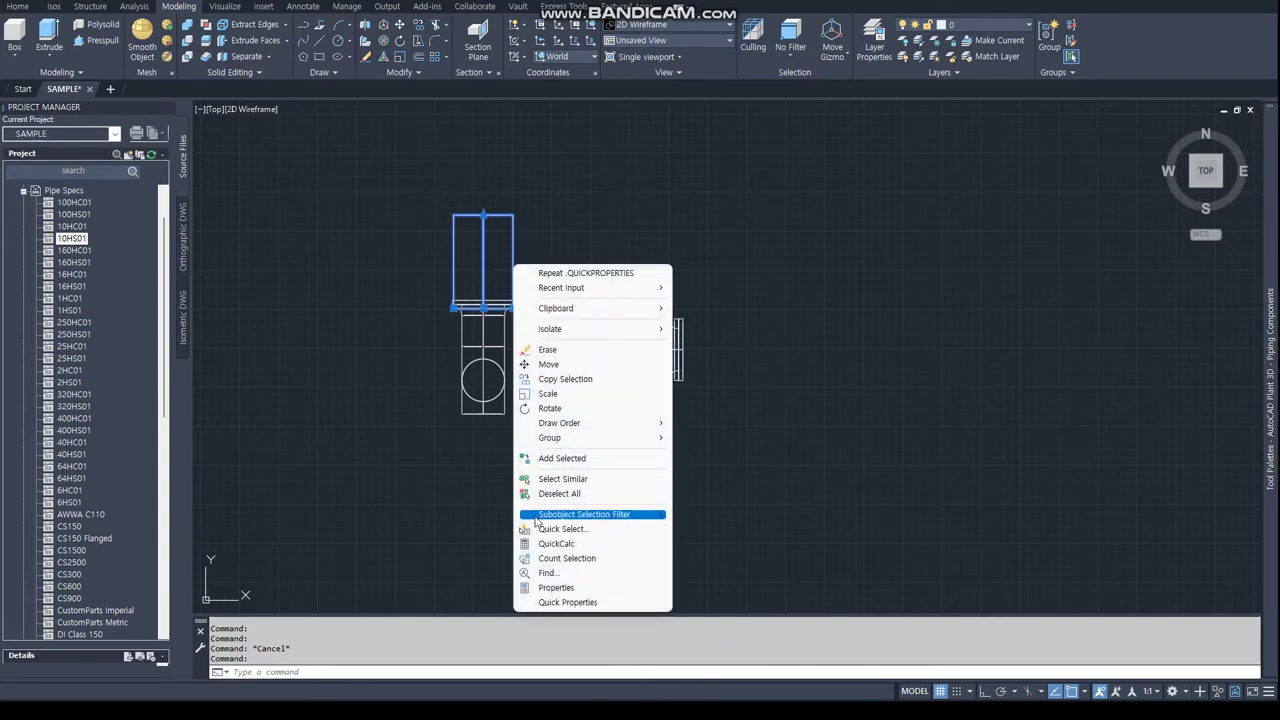
pyautogui.click(546, 590)
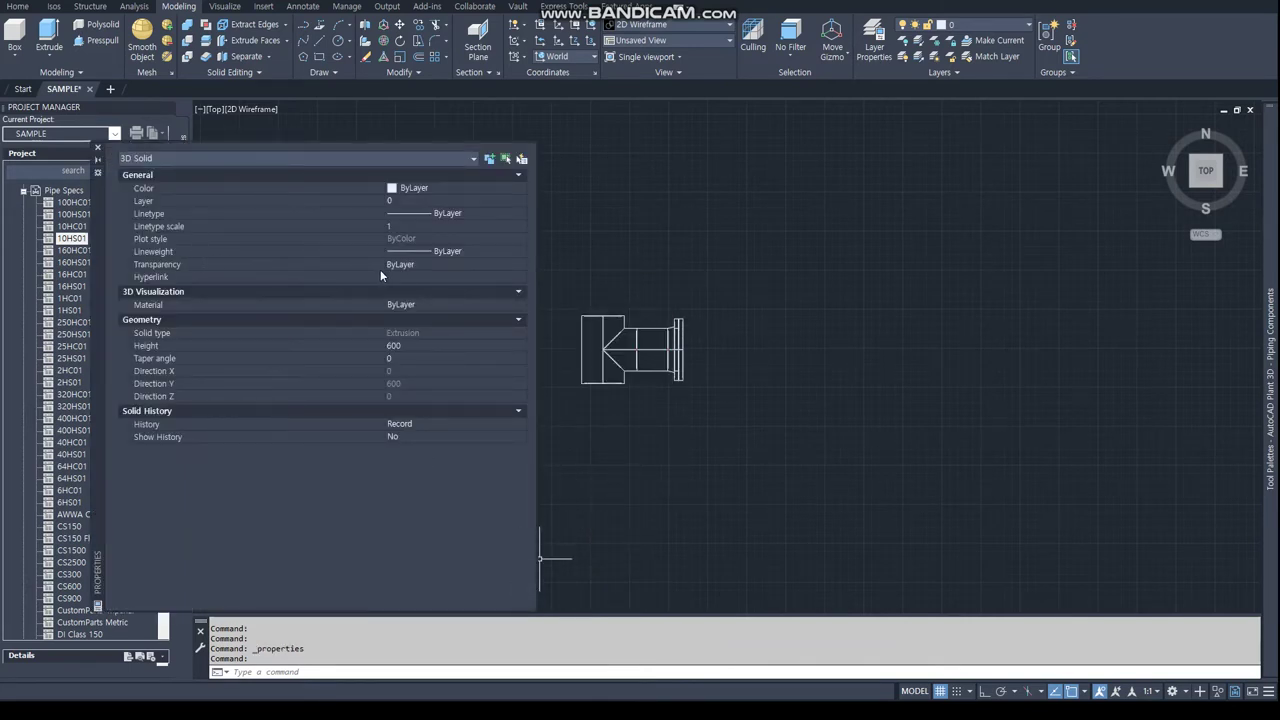
pyautogui.click(415, 267)
pyautogui.write('1')
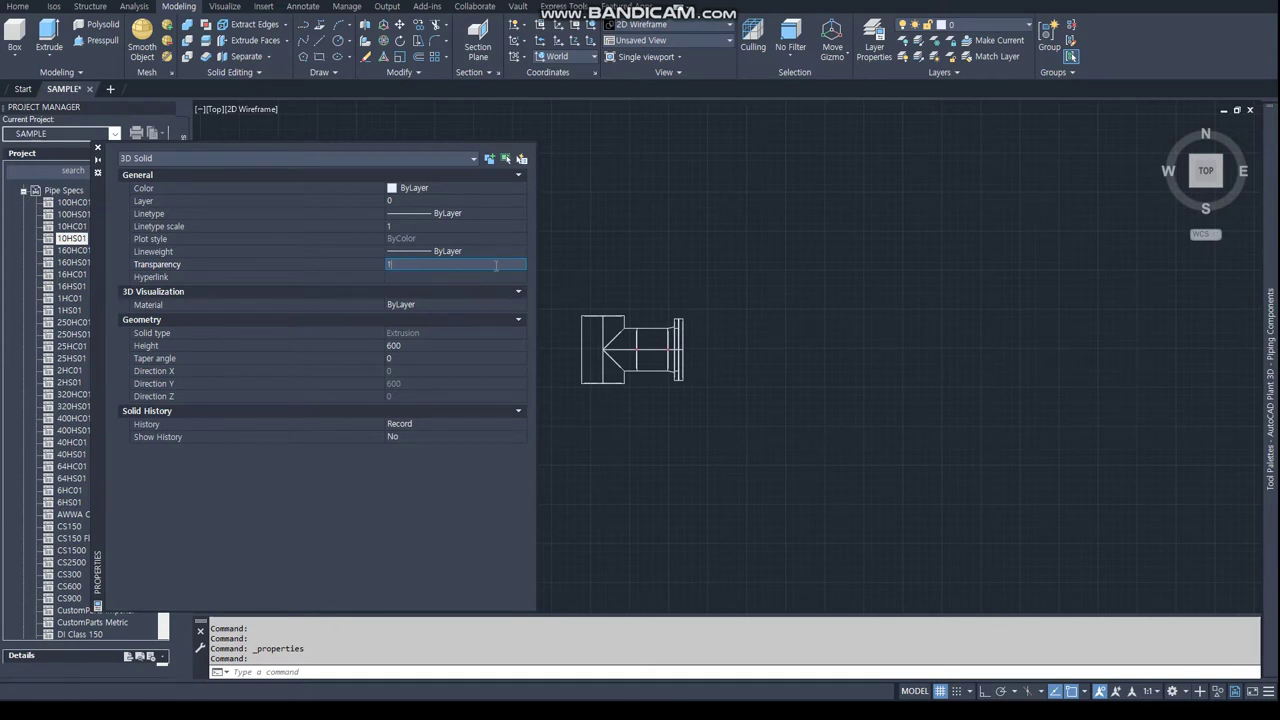
pyautogui.write('0')
pyautogui.press('Return')
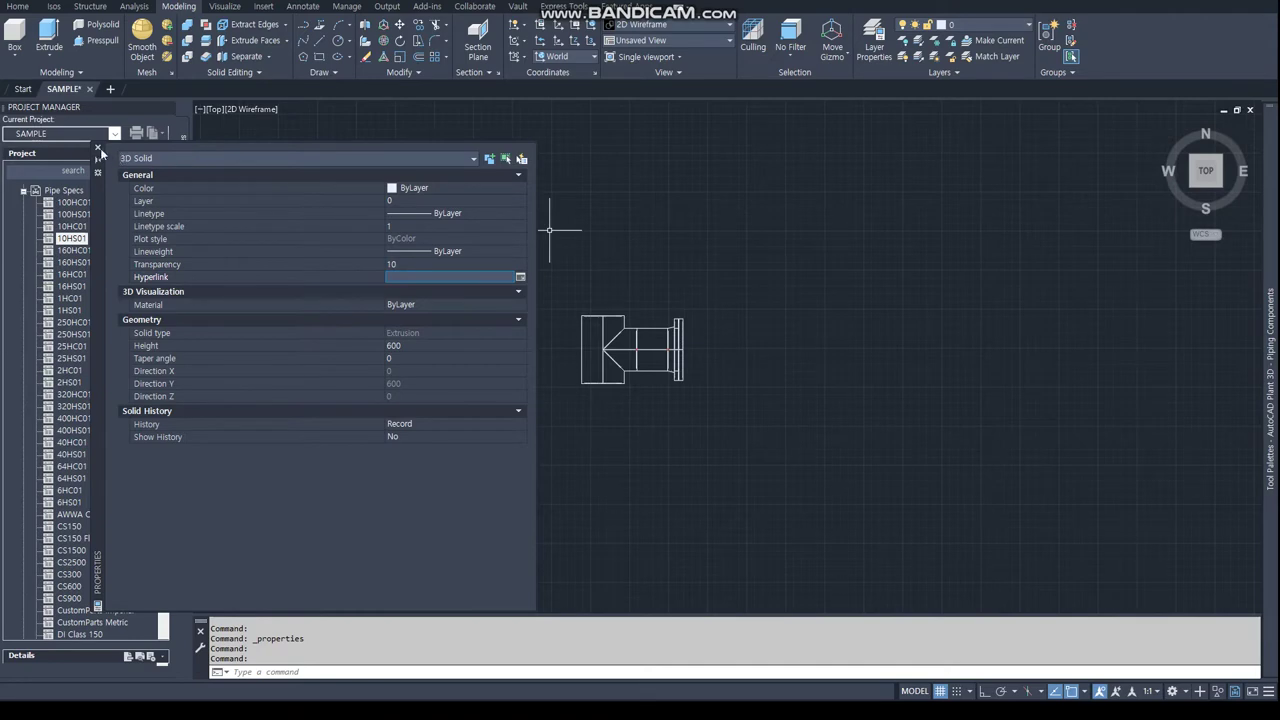
pyautogui.click(97, 148)
pyautogui.press('Escape')
pyautogui.press('Escape')
# Apply the Realistic visual style and orbit the model into a 3D view
pyautogui.press('Return')
pyautogui.write('R')
pyautogui.press('Return')
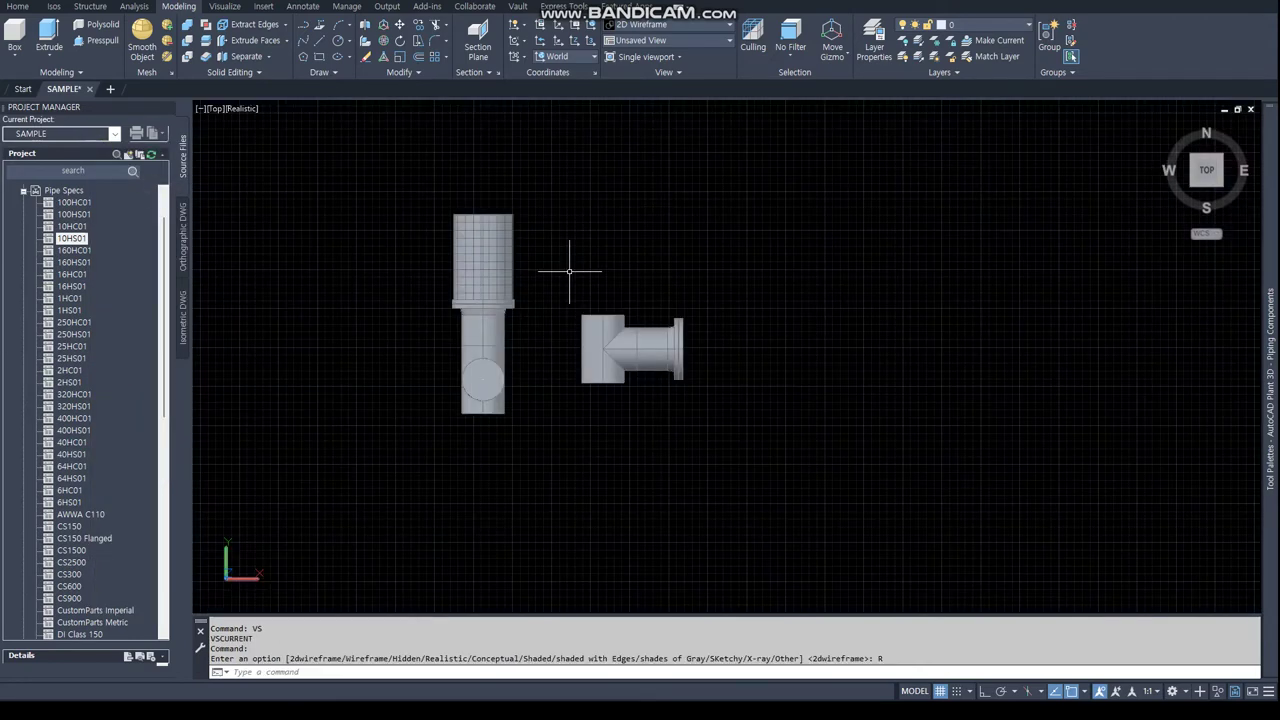
pyautogui.moveTo(571, 266)
pyautogui.keyDown('shift'); pyautogui.mouseDown(button='middle')
pyautogui.moveTo(606, 346)
pyautogui.moveTo(645, 308)
pyautogui.mouseUp(button='middle'); pyautogui.keyUp('shift')
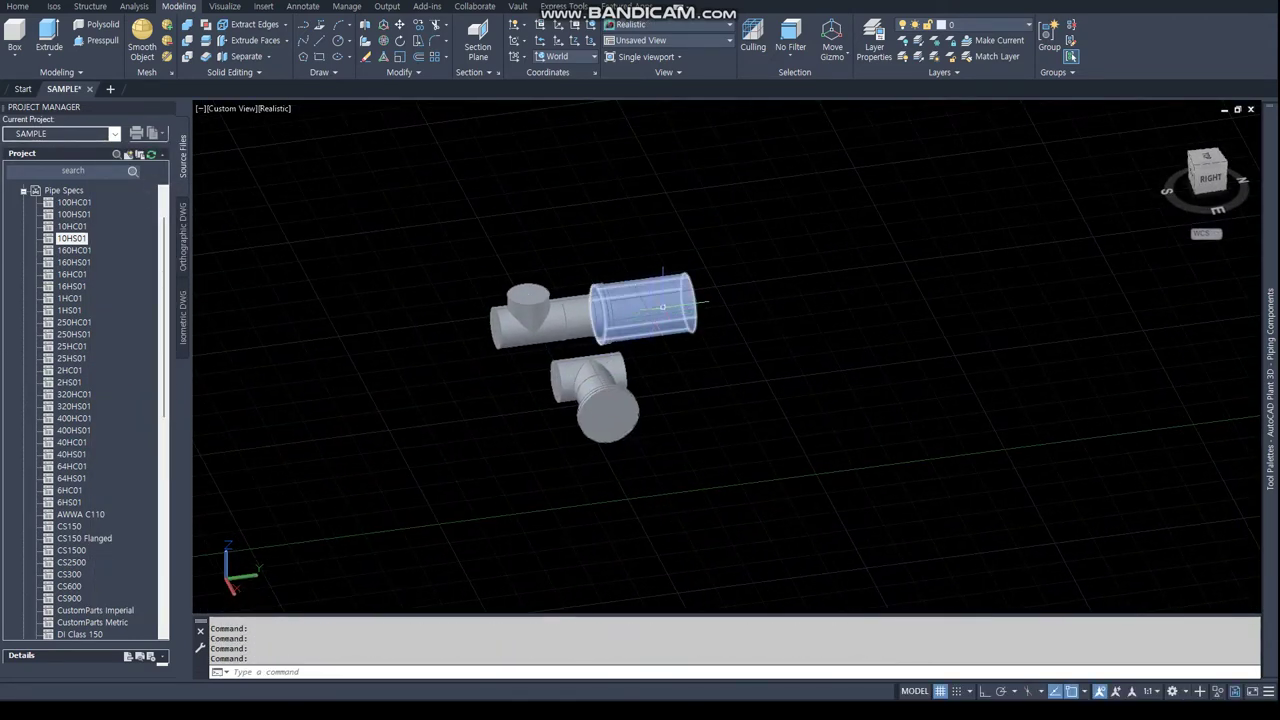
# Change the cylinder's Transparency to 9, then return to the top plan view
pyautogui.click(648, 306)
pyautogui.rightClick(663, 312)
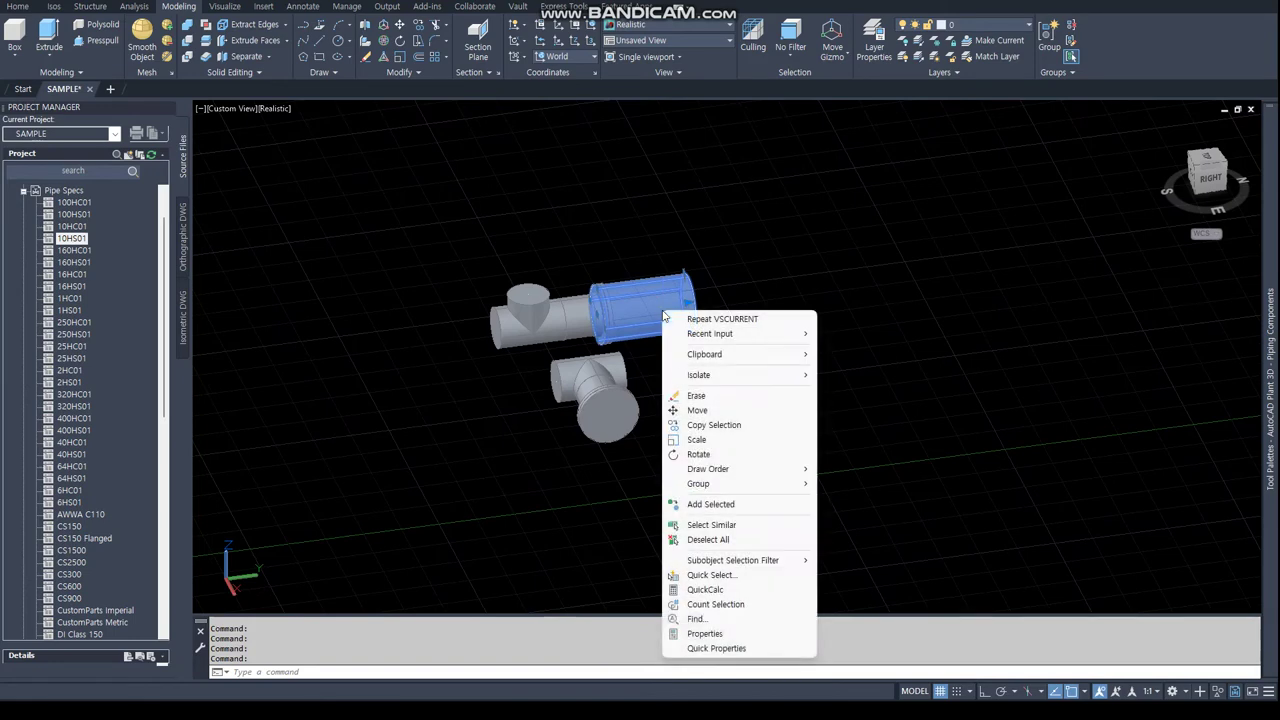
pyautogui.click(702, 635)
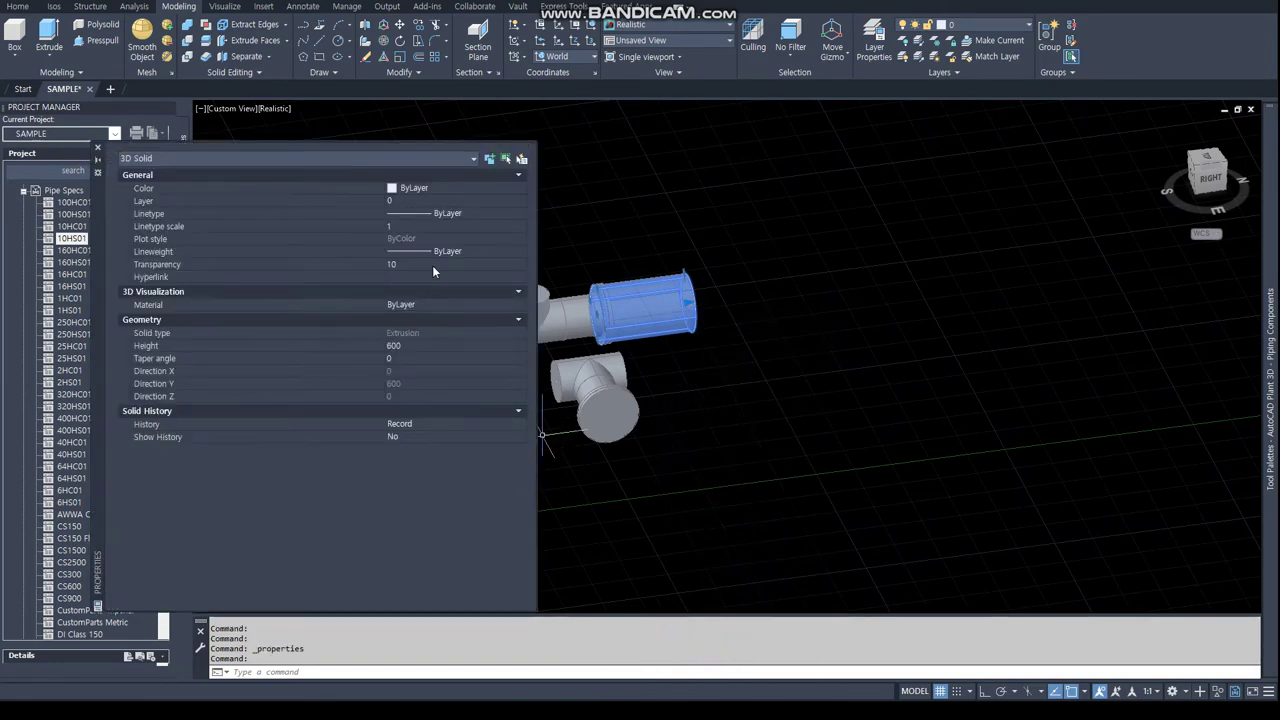
pyautogui.click(432, 264)
pyautogui.press('Return')
pyautogui.press('Escape')
pyautogui.press('Escape')
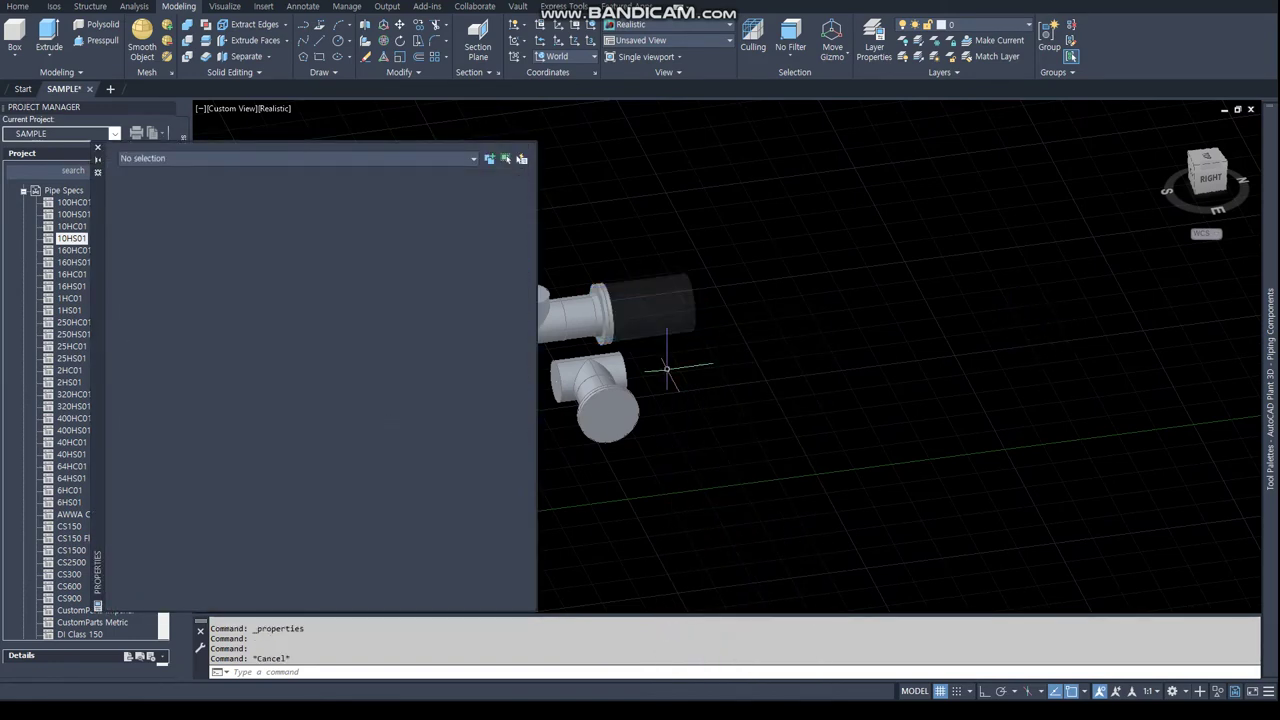
pyautogui.moveTo(663, 366)
pyautogui.keyDown('shift'); pyautogui.mouseDown(button='middle')
pyautogui.moveTo(727, 432)
pyautogui.moveTo(556, 260)
pyautogui.mouseUp(button='middle'); pyautogui.keyUp('shift')
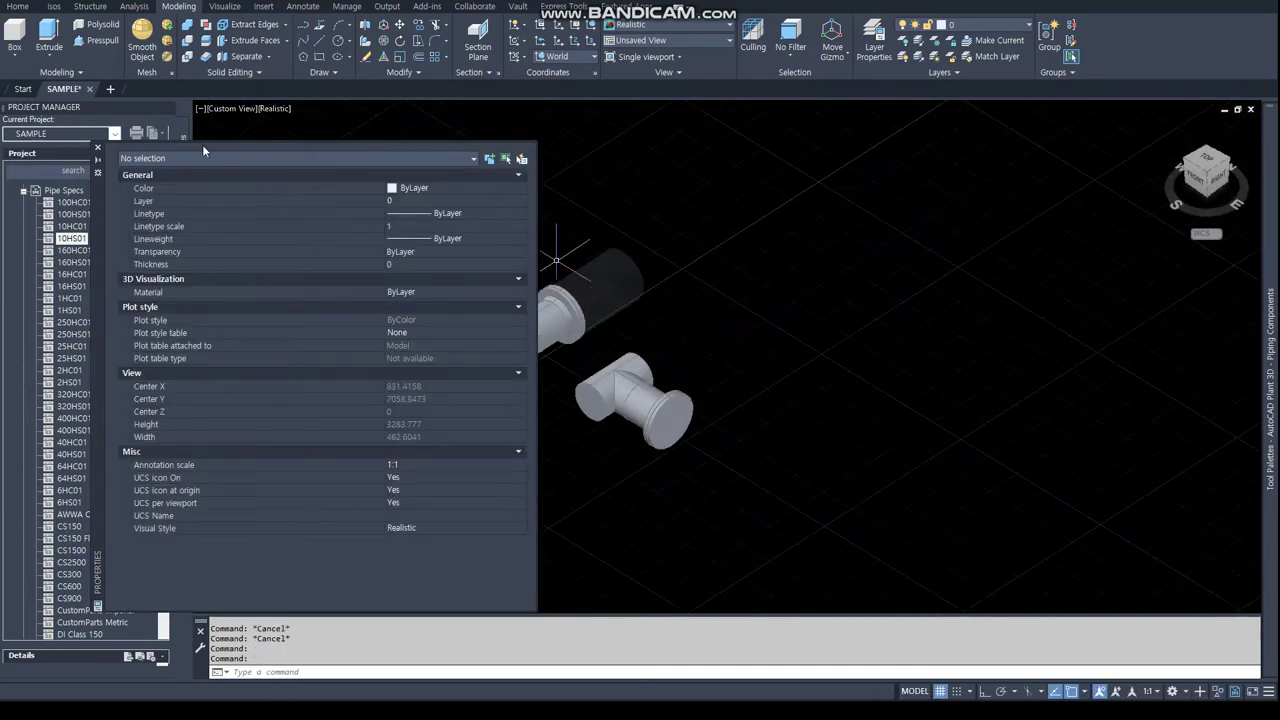
pyautogui.click(97, 150)
pyautogui.write('an')
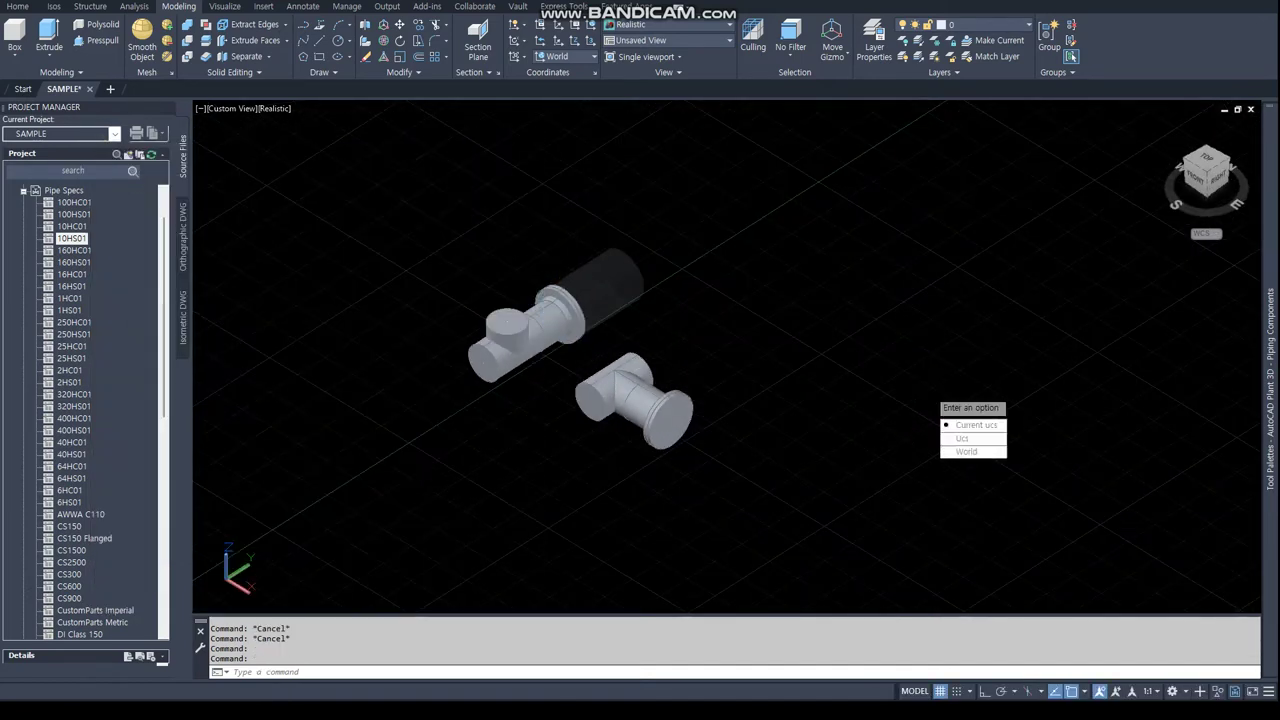
pyautogui.press('Return')
pyautogui.press('Return')
# Copy the cylinder from its flange centre to the second tee's flange centre using CEN snaps
pyautogui.write('co')
pyautogui.press('Return')
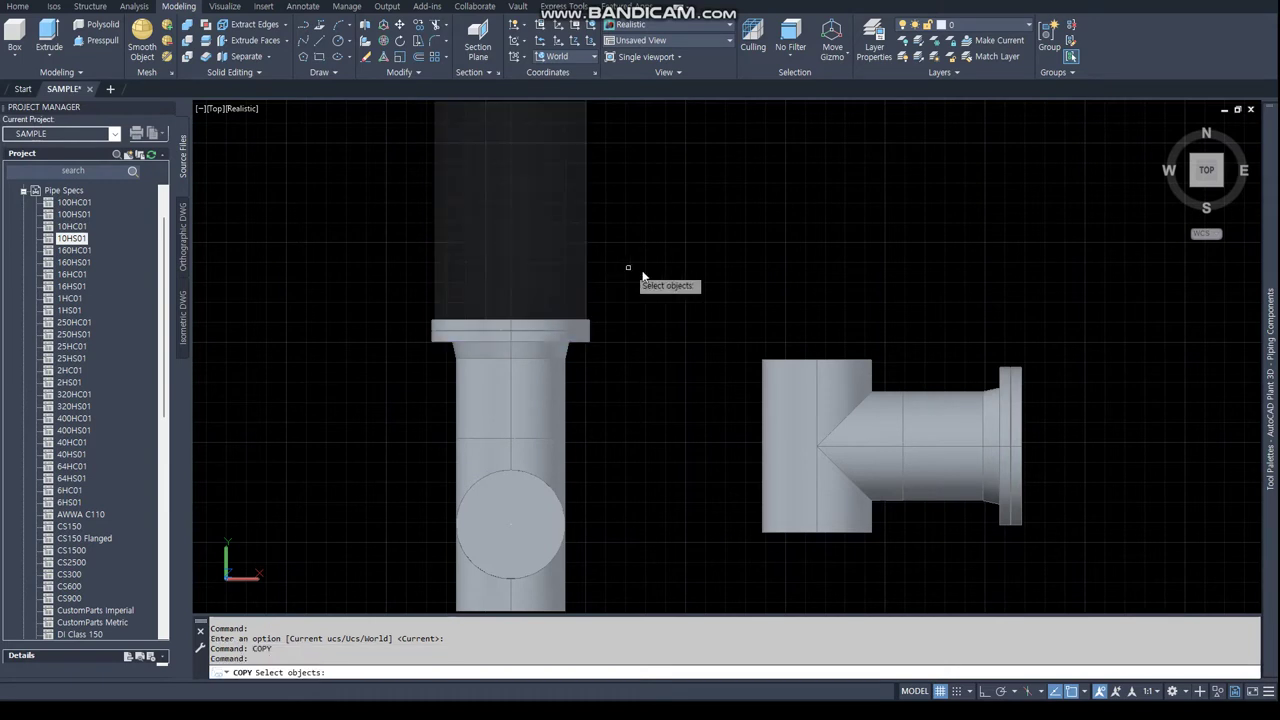
pyautogui.write('c')
pyautogui.press('Return')
pyautogui.moveTo(634, 271); pyautogui.dragTo(457, 234)
pyautogui.press('Return')
pyautogui.write('cen')
pyautogui.press('Return')
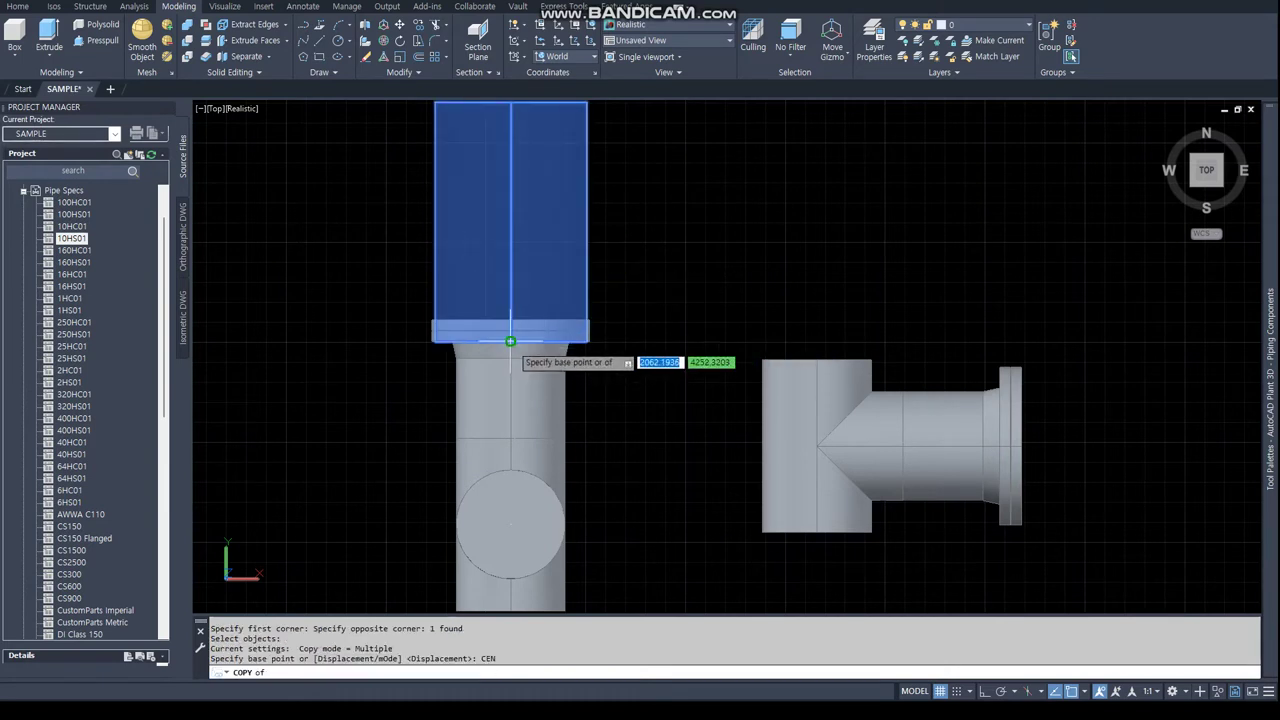
pyautogui.click(510, 341)
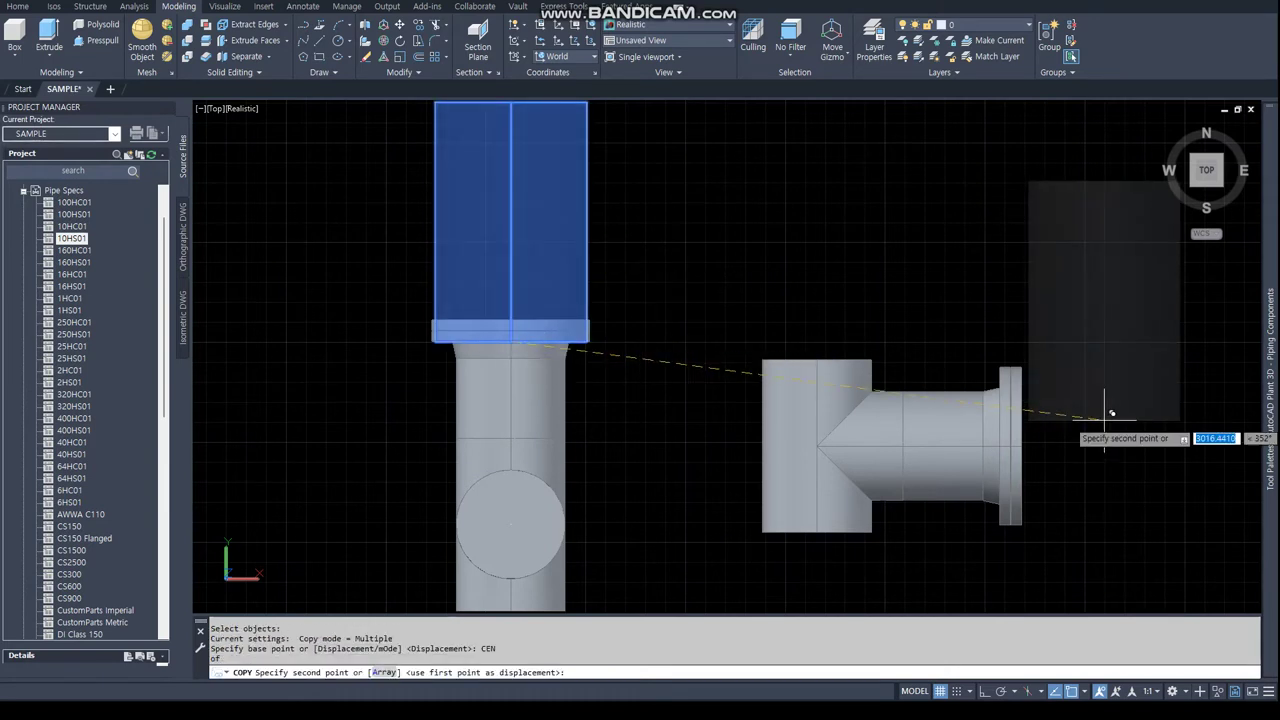
pyautogui.write('cen')
pyautogui.press('Return')
pyautogui.click(1000, 445)
pyautogui.press('Escape')
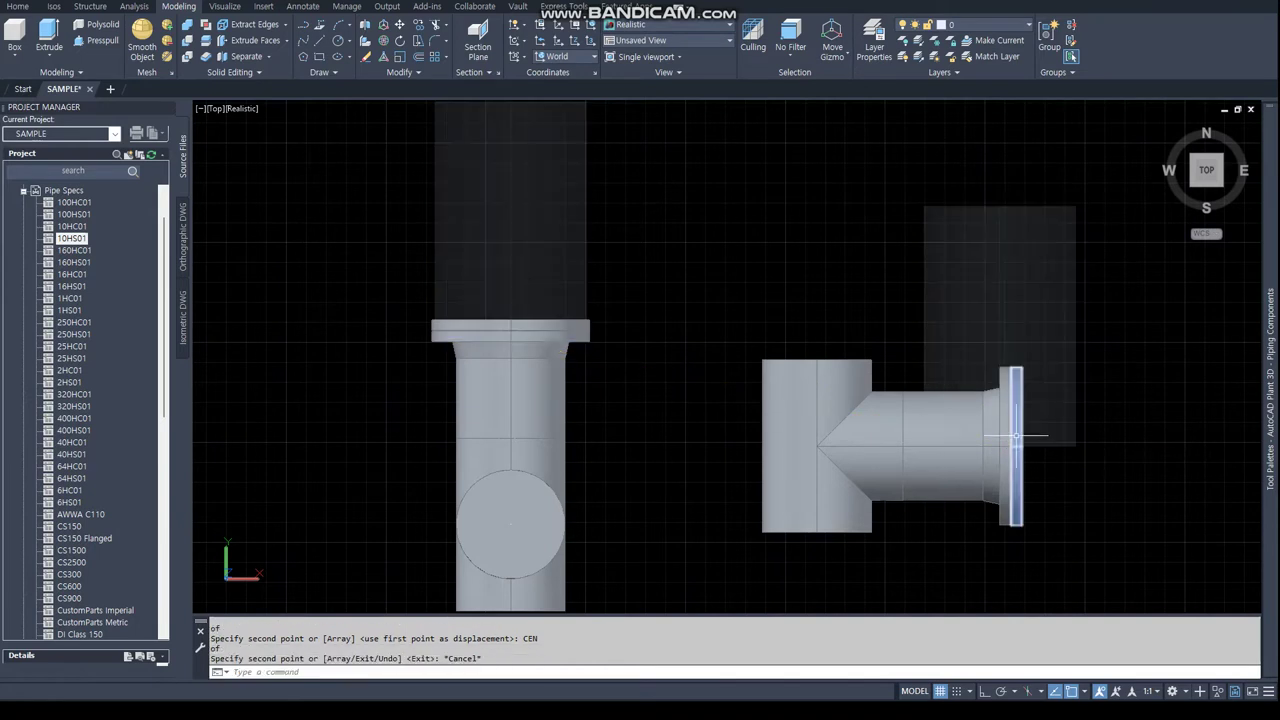
# Rotate the copied cylinder 90° about the flange centre with Ortho on
pyautogui.write('ro')
pyautogui.press('Return')
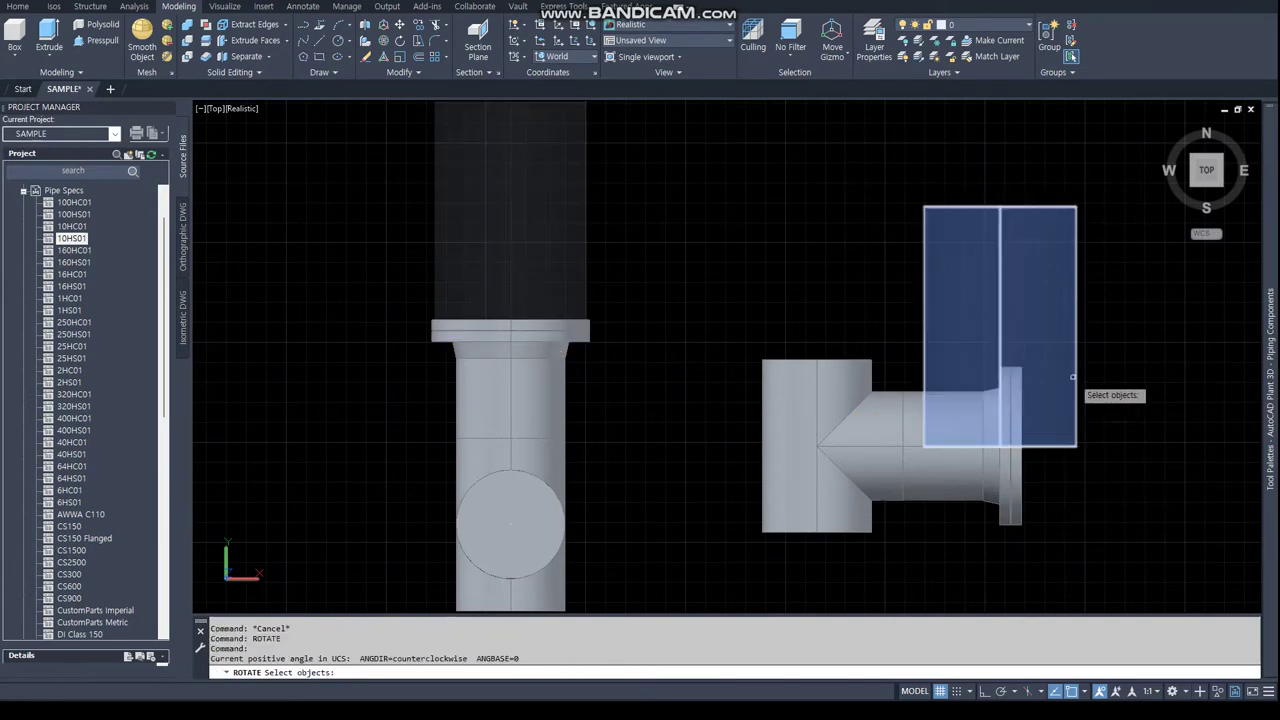
pyautogui.click(1048, 438)
pyautogui.press('Return')
pyautogui.write('cen')
pyautogui.press('Return')
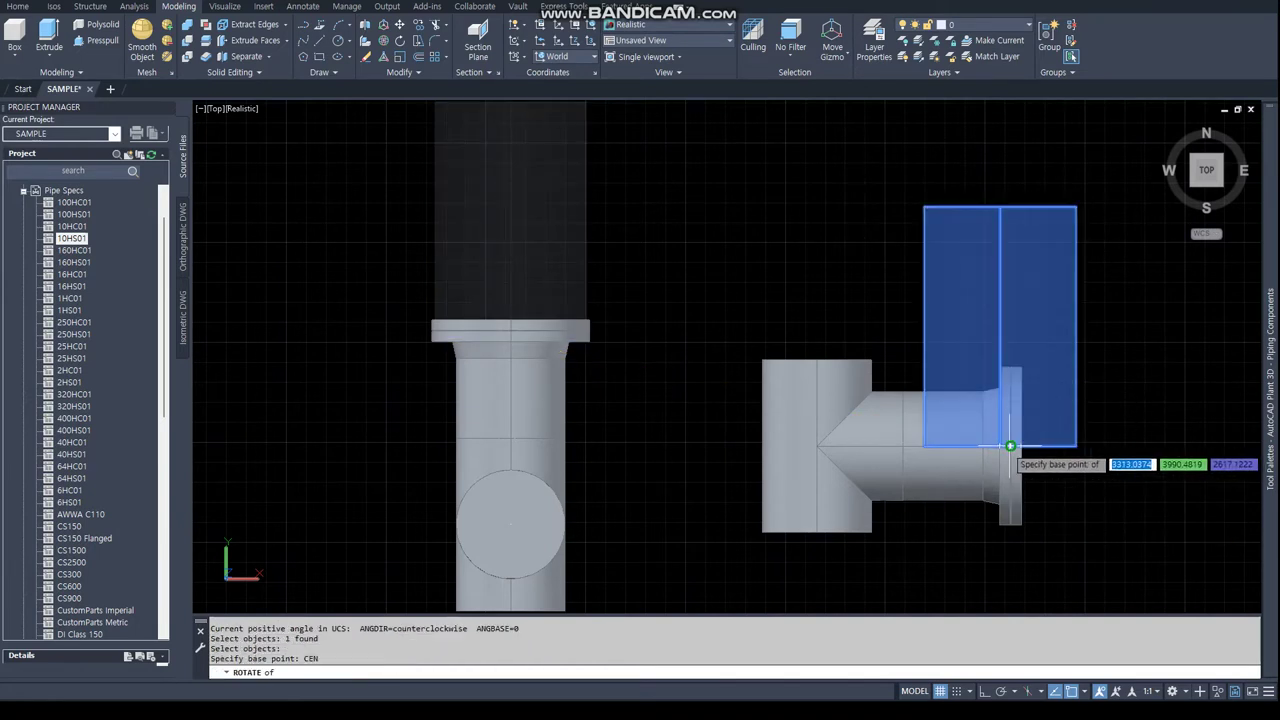
pyautogui.click(1003, 446)
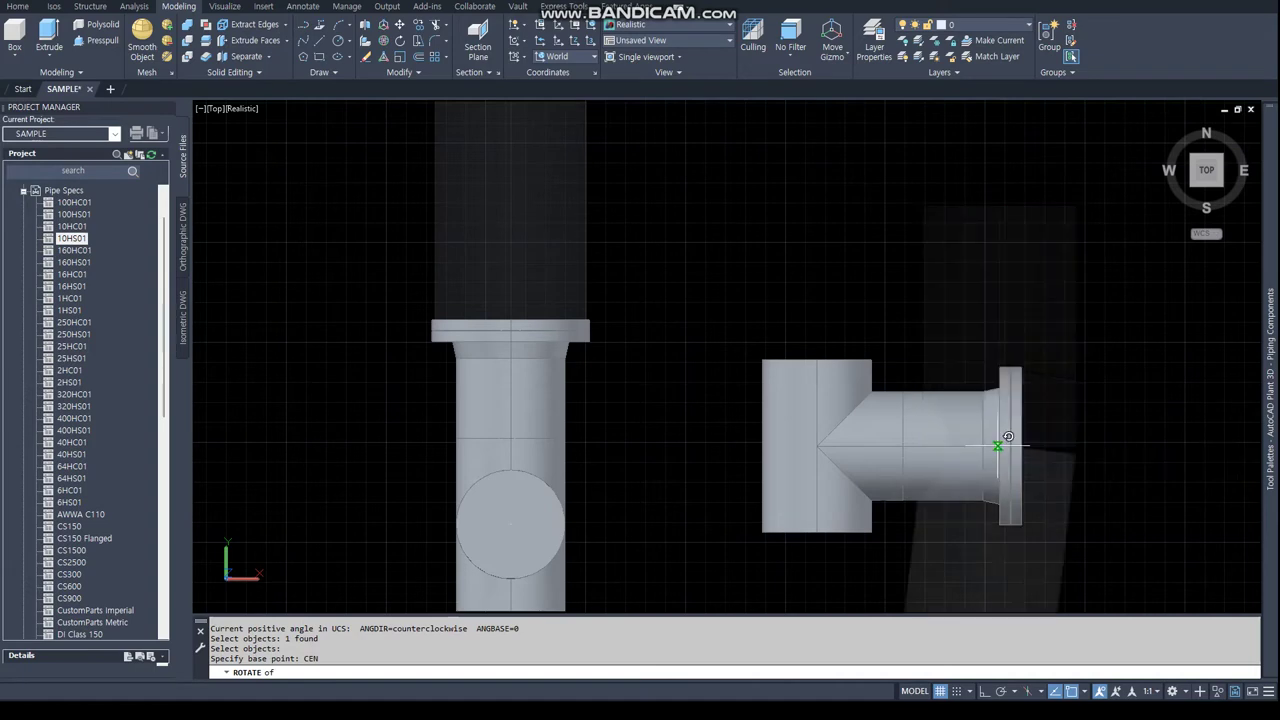
pyautogui.press('F8')
pyautogui.click(1007, 570)
pyautogui.press('Escape')
pyautogui.press('Escape')
# Switch to the Realistic visual style and orbit to see both tees side-on
pyautogui.scroll(-5, 791, 434)
pyautogui.keyDown('shift'); pyautogui.moveTo(791, 434); pyautogui.dragTo(766, 345, button='middle'); pyautogui.keyUp('shift')
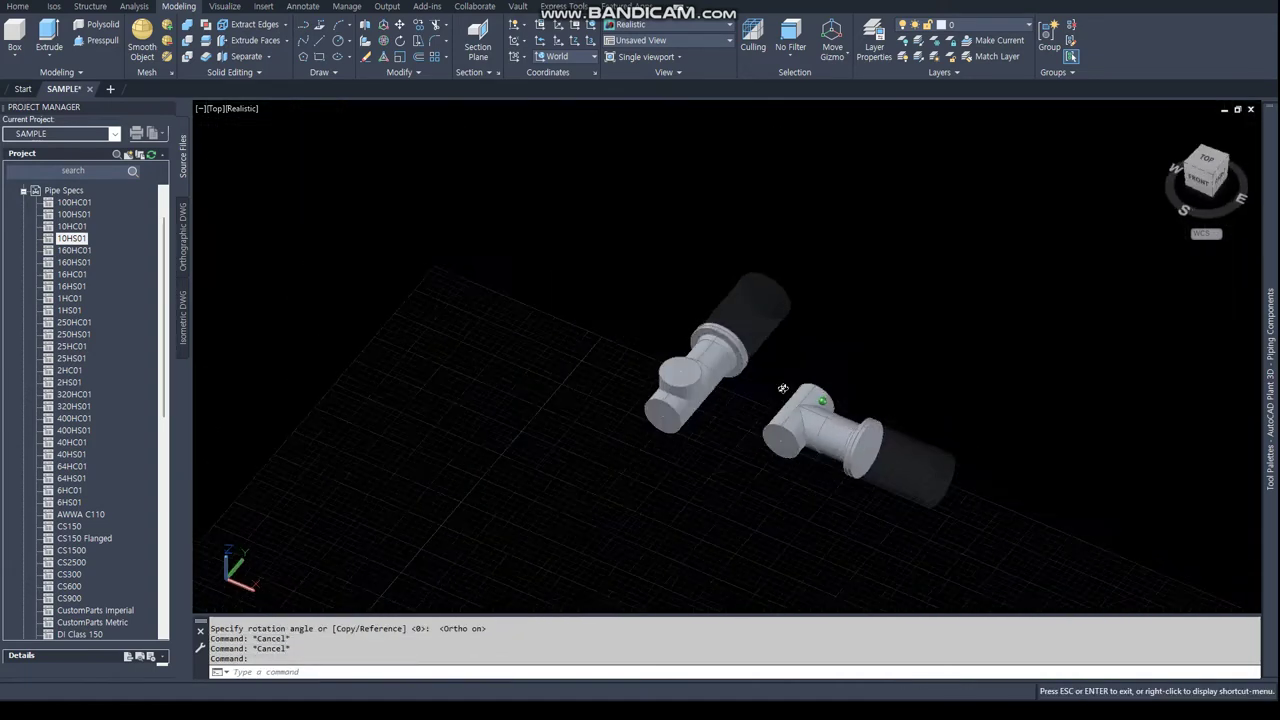
pyautogui.write('vs')
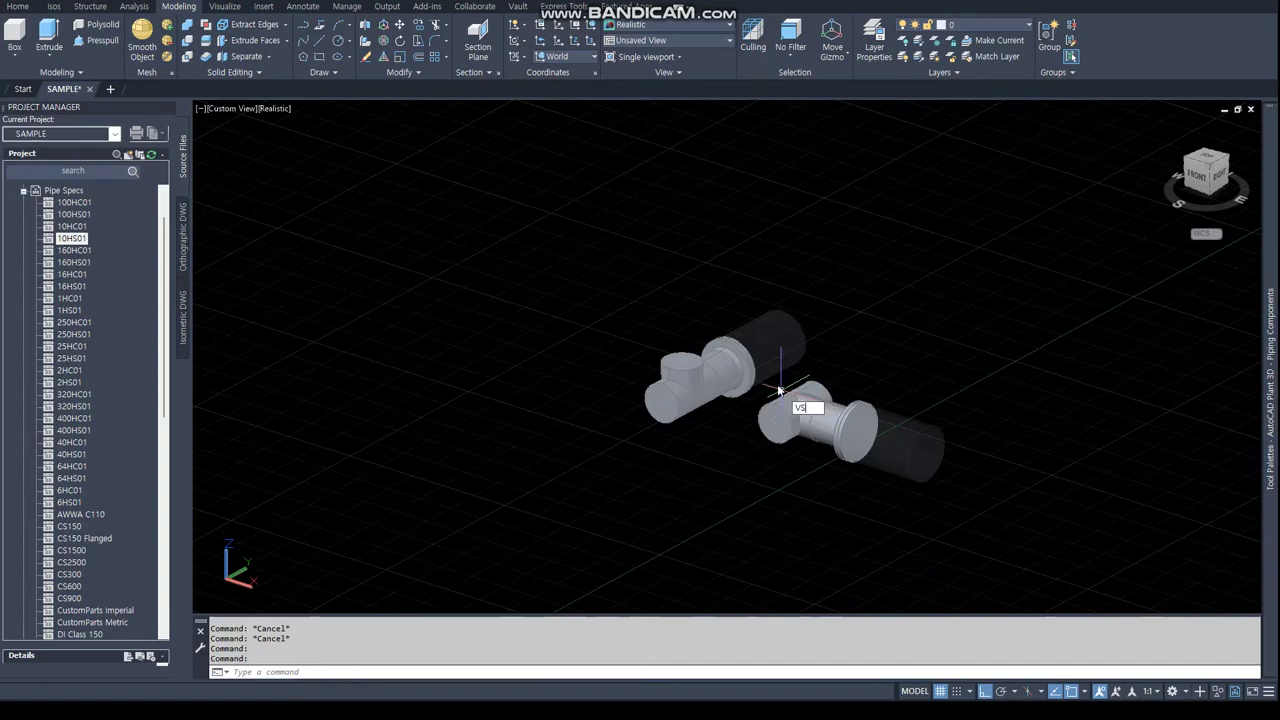
pyautogui.press('Return')
pyautogui.write('r')
pyautogui.press('Return')
pyautogui.scroll(2, 800, 410)
pyautogui.moveTo(800, 410)
pyautogui.keyDown('shift'); pyautogui.mouseDown(button='middle')
pyautogui.moveTo(1014, 342)
pyautogui.moveTo(909, 363)
pyautogui.mouseUp(button='middle'); pyautogui.keyUp('shift')
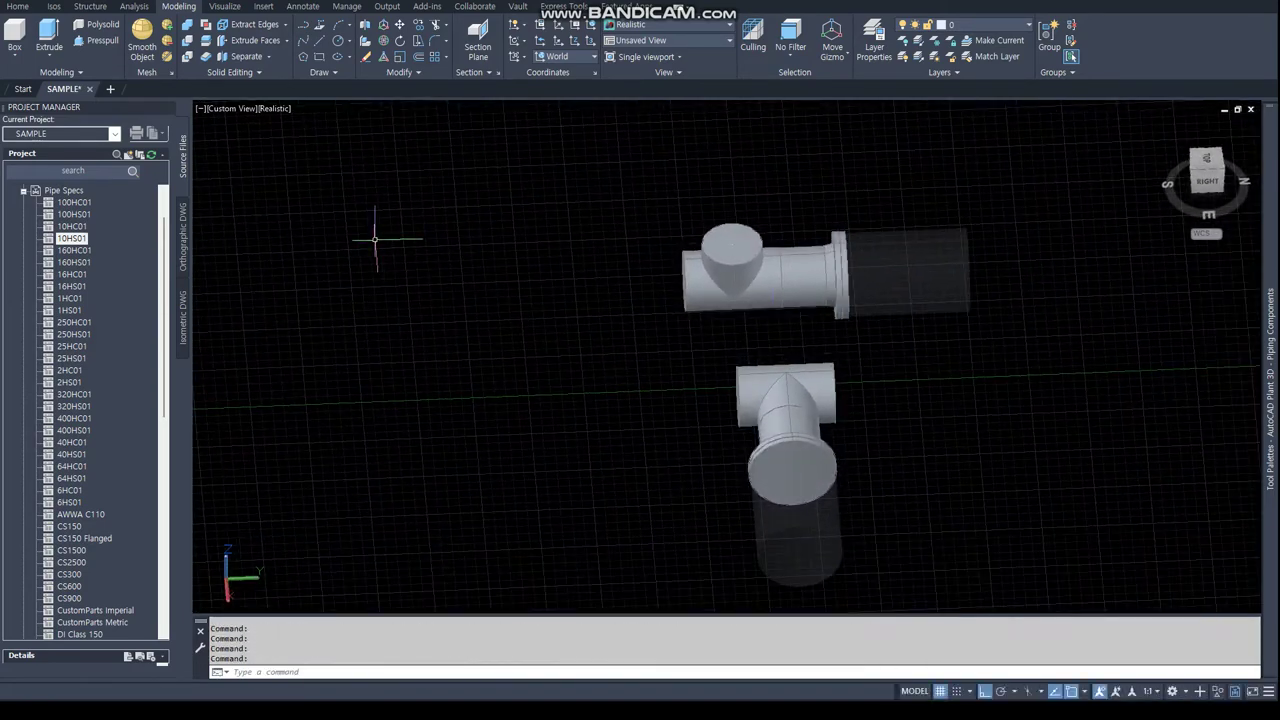
pyautogui.scroll(2, 167, 331)
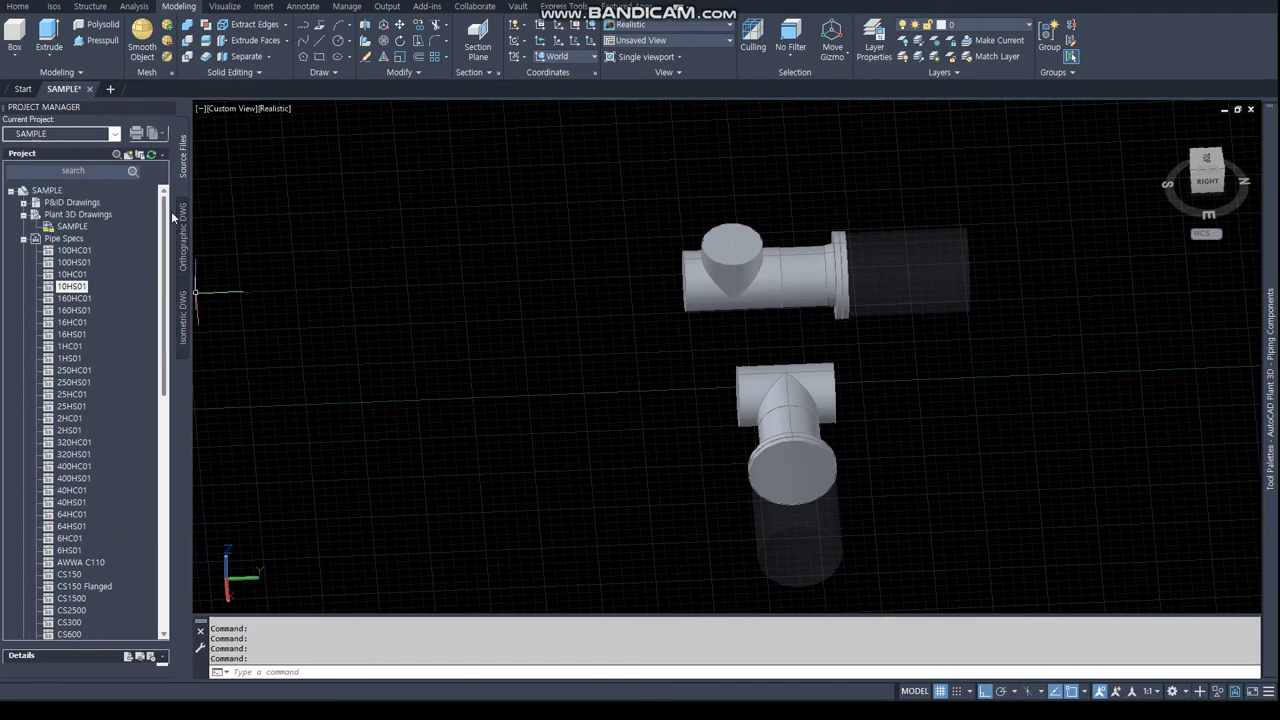
# Create the new drawing TEE-1 under Plant 3D Drawings, then return to the SAMPLE drawing
pyautogui.click(24, 240)
pyautogui.rightClick(76, 216)
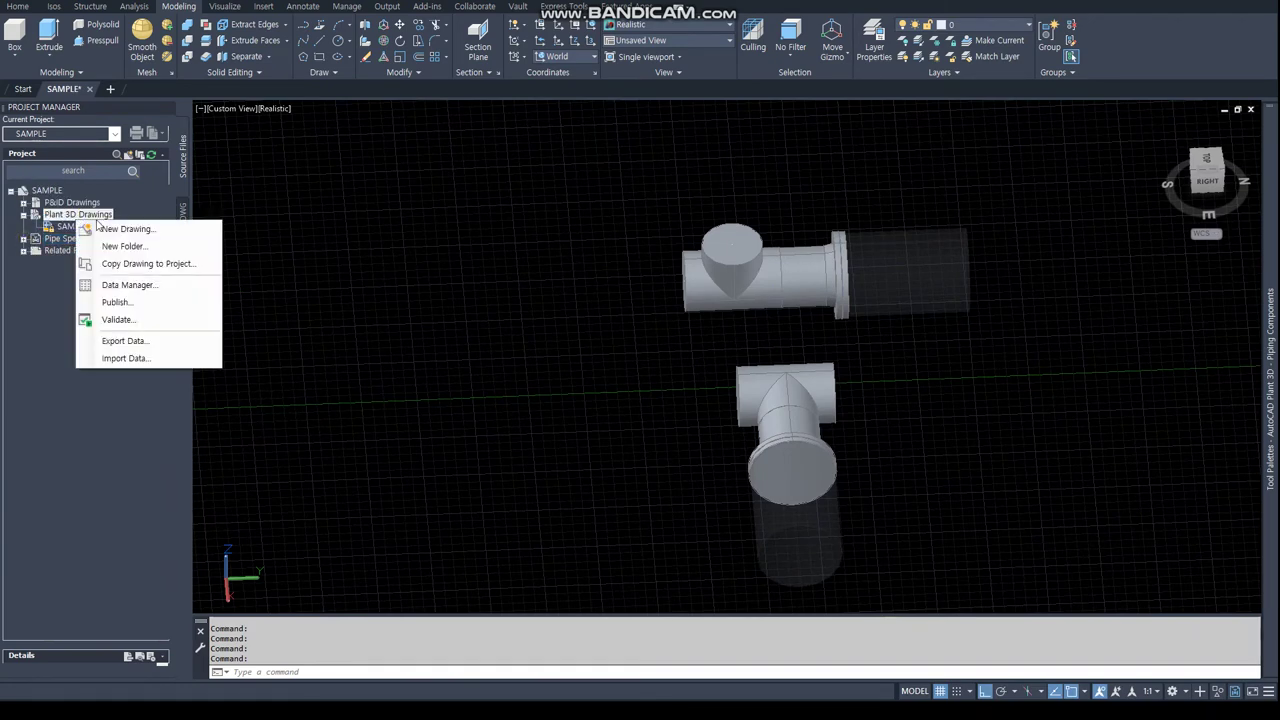
pyautogui.click(110, 230)
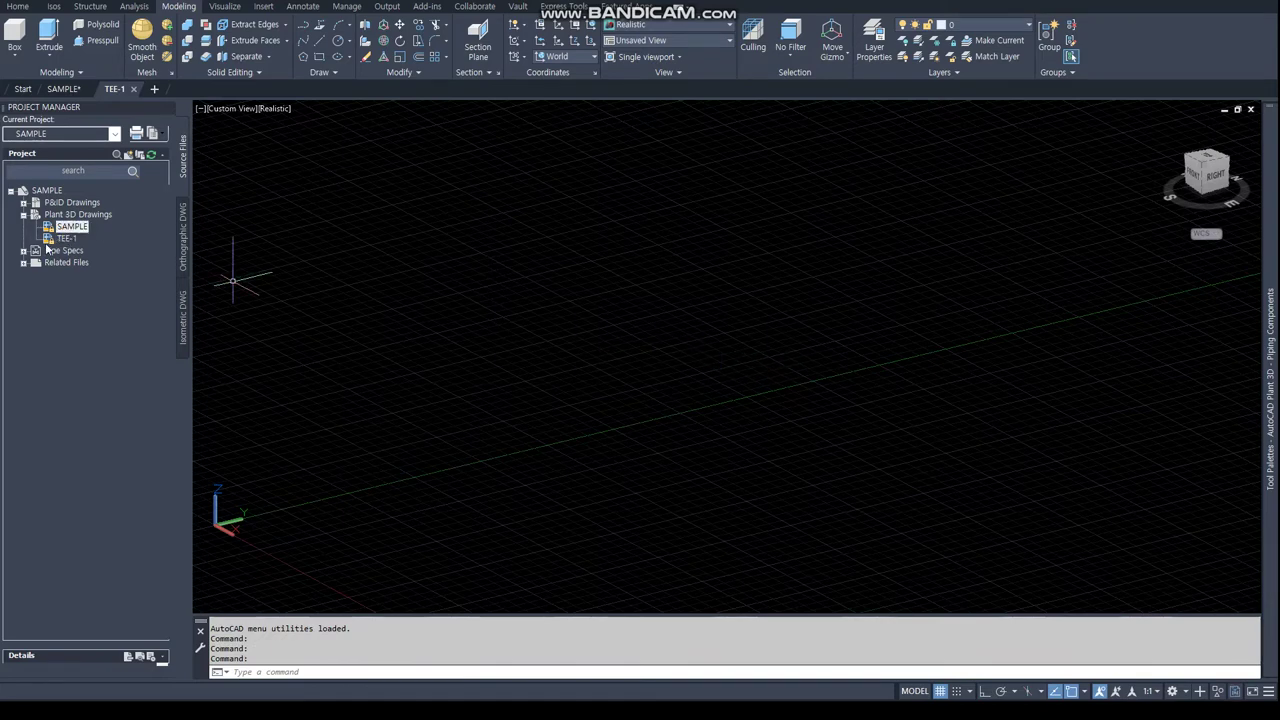
pyautogui.click(63, 88)
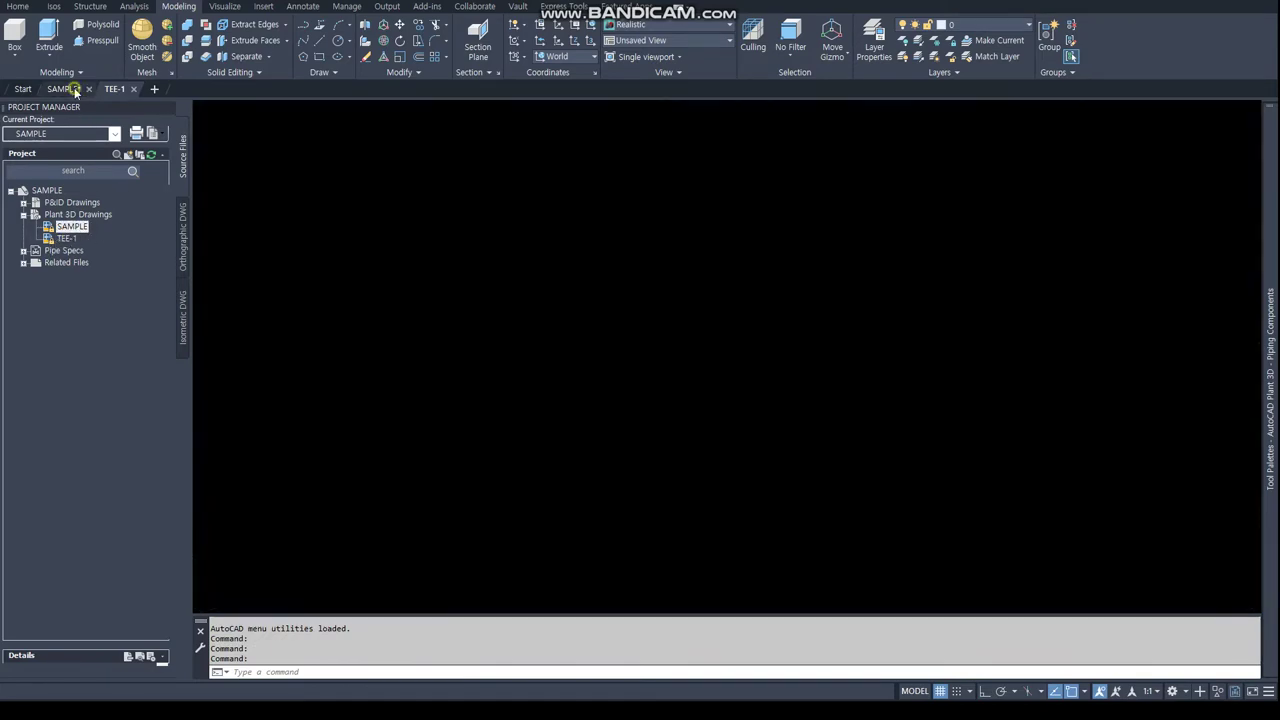
# Orbit the SAMPLE model and display it in 2D Wireframe
pyautogui.moveTo(805, 320)
pyautogui.keyDown('shift'); pyautogui.mouseDown(button='middle')
pyautogui.moveTo(820, 298)
pyautogui.moveTo(818, 318)
pyautogui.mouseUp(button='middle'); pyautogui.keyUp('shift')
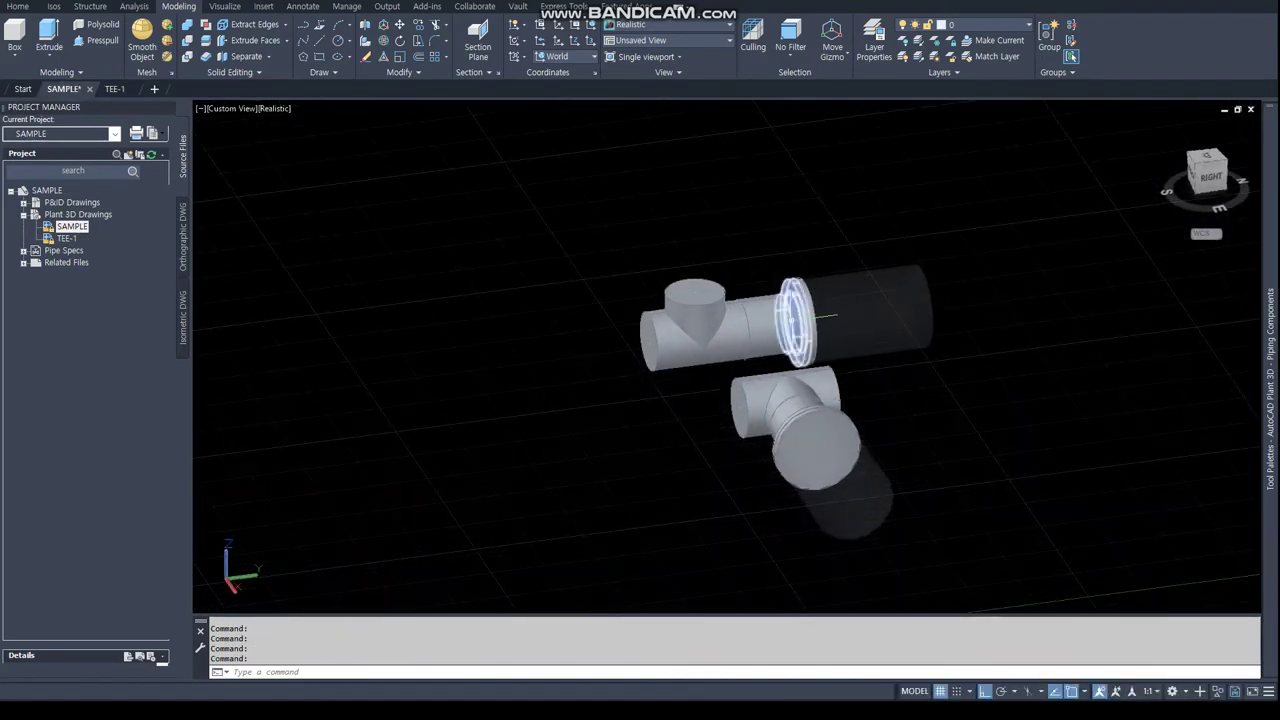
pyautogui.write('VS')
pyautogui.press('Return')
pyautogui.write('2')
pyautogui.press('Return')
pyautogui.scroll(5, 713, 314)
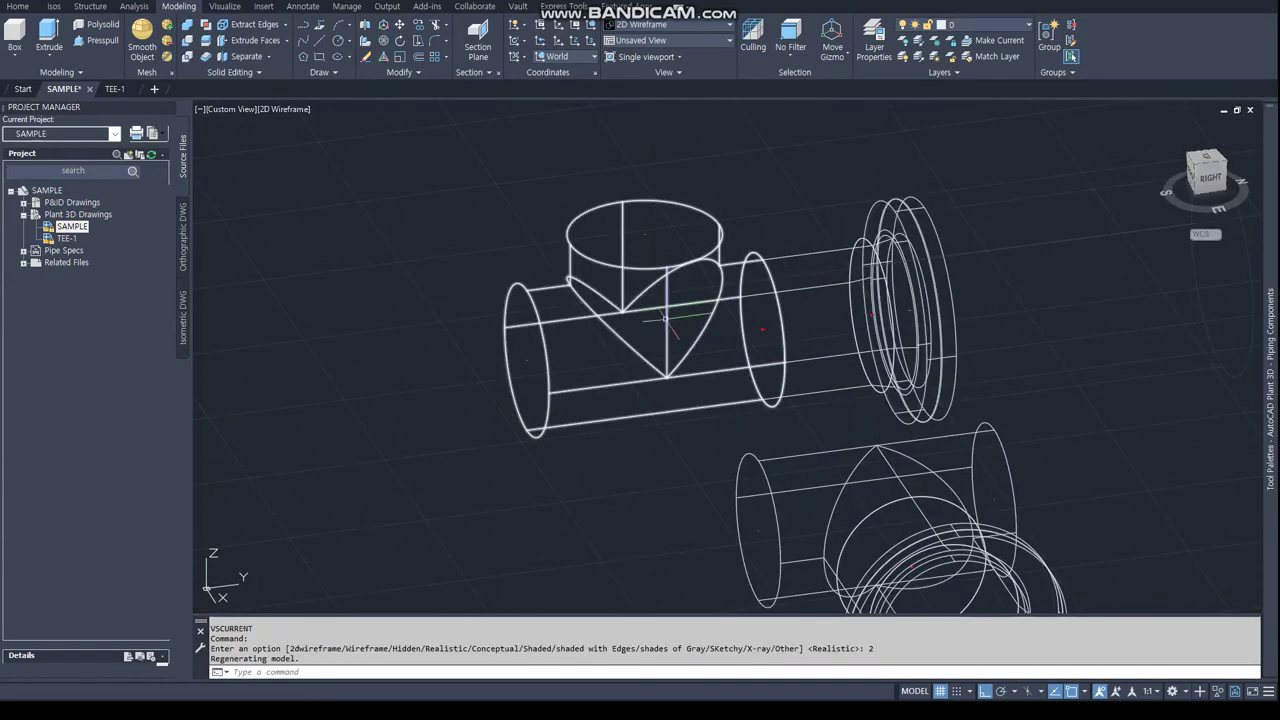
# Try a line from the tee's centre node, then erase a stray line
pyautogui.write('l')
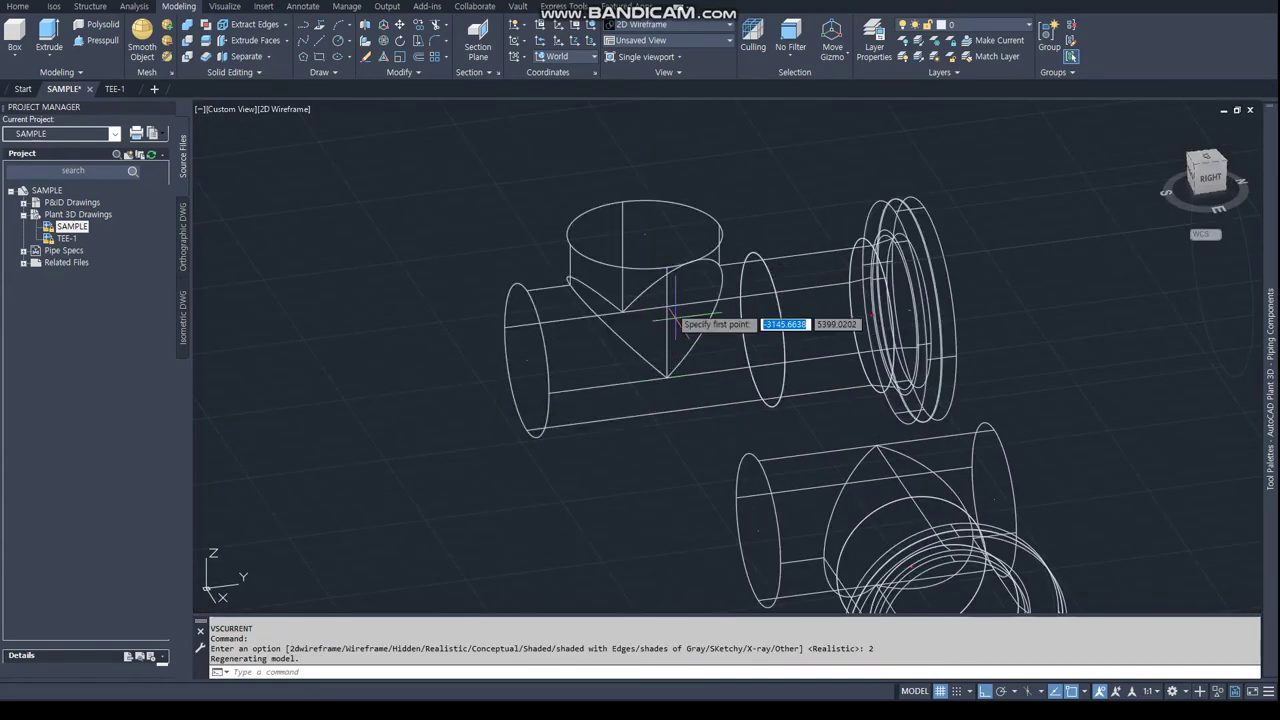
pyautogui.press('Return')
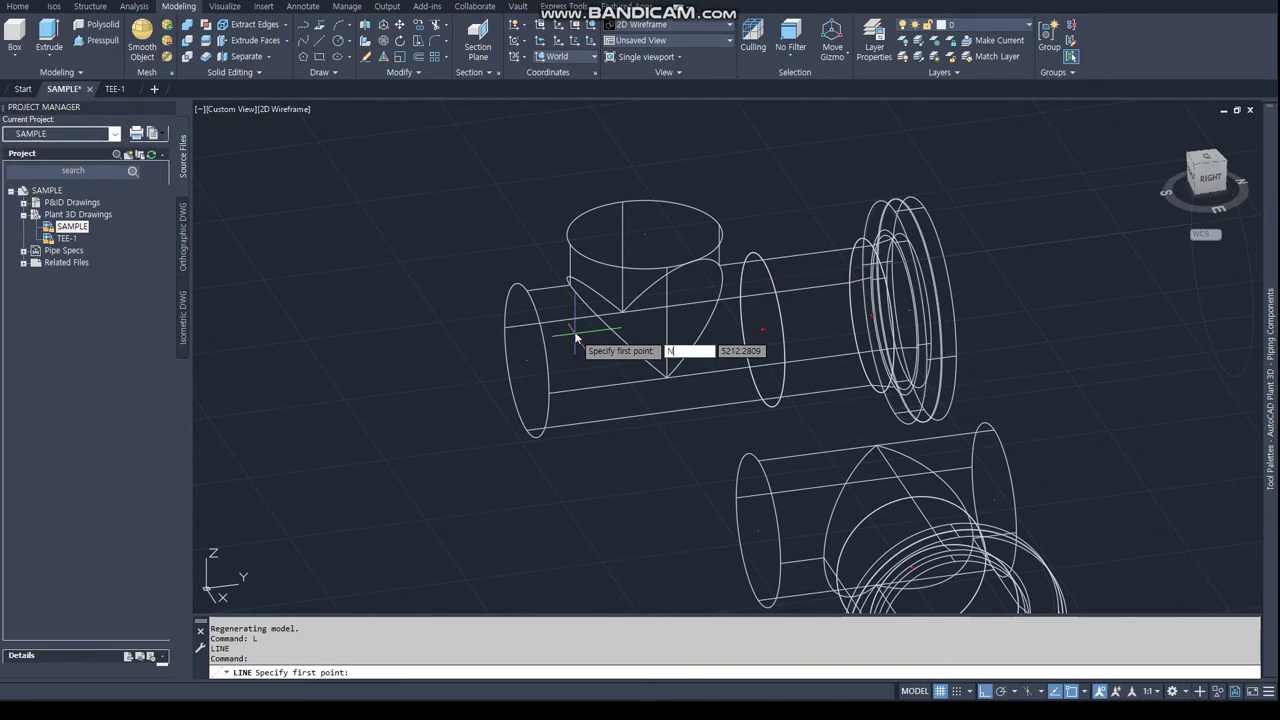
pyautogui.press('Return')
pyautogui.click(527, 359)
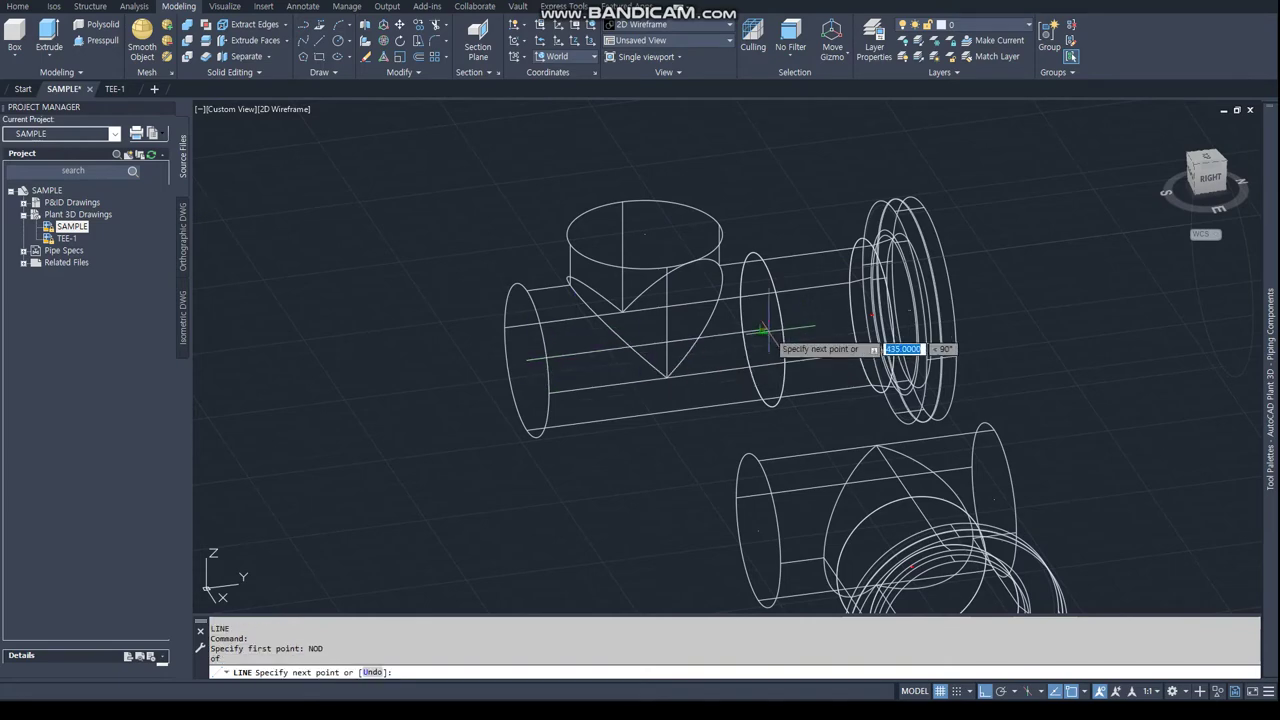
pyautogui.press('Escape')
pyautogui.scroll(5, 762, 332)
pyautogui.scroll(2, 762, 332)
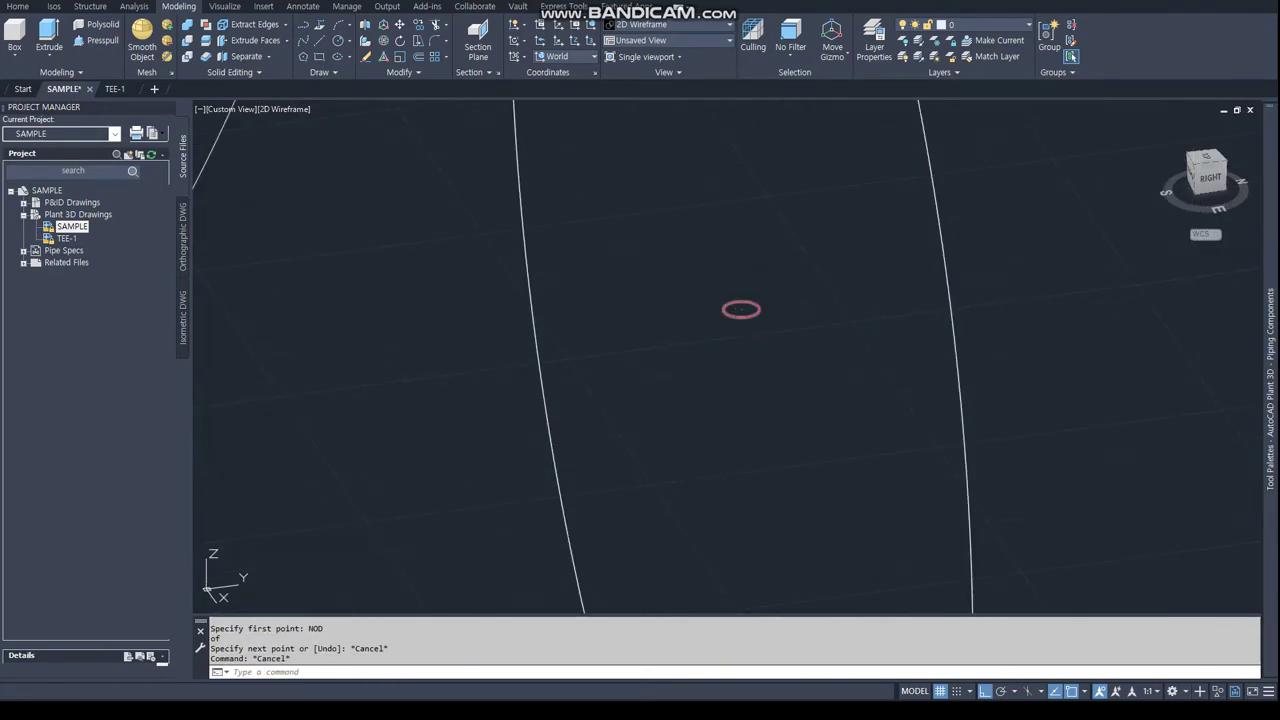
pyautogui.scroll(-5, 765, 330)
pyautogui.scroll(5, 933, 344)
pyautogui.press('Return')
pyautogui.write('e')
pyautogui.press('Return')
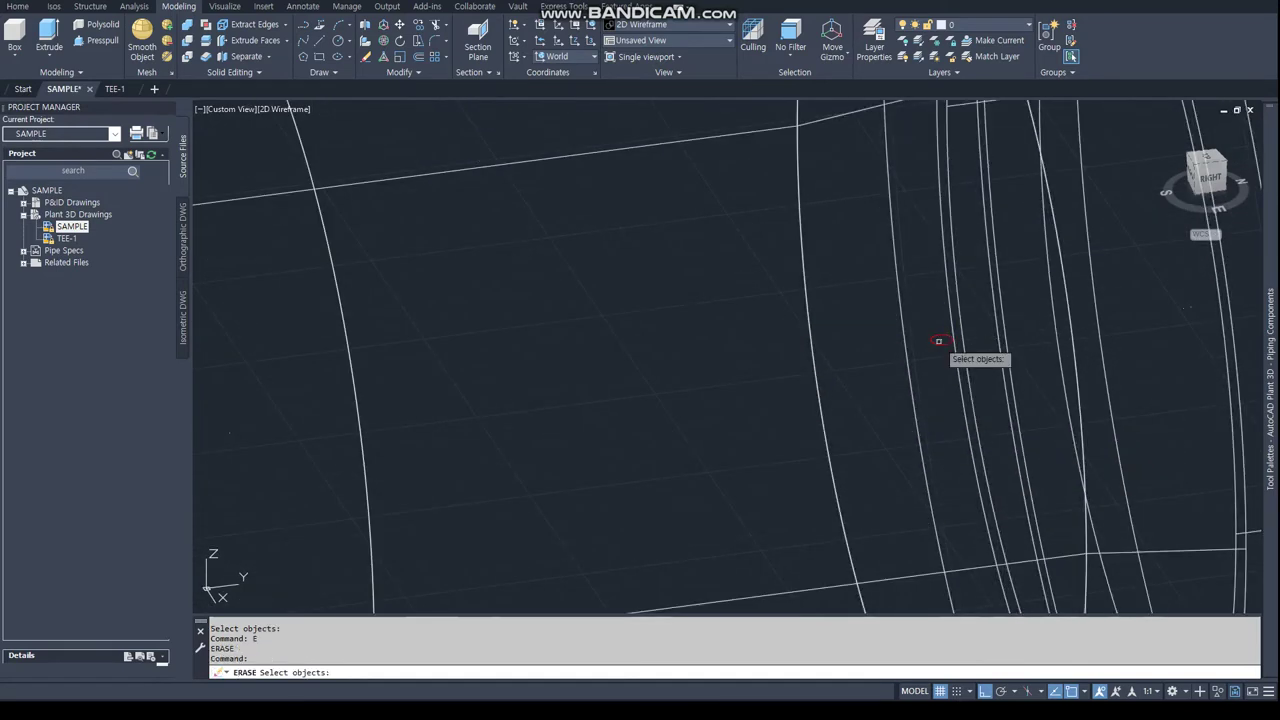
pyautogui.click(933, 344)
pyautogui.scroll(-5, 940, 344)
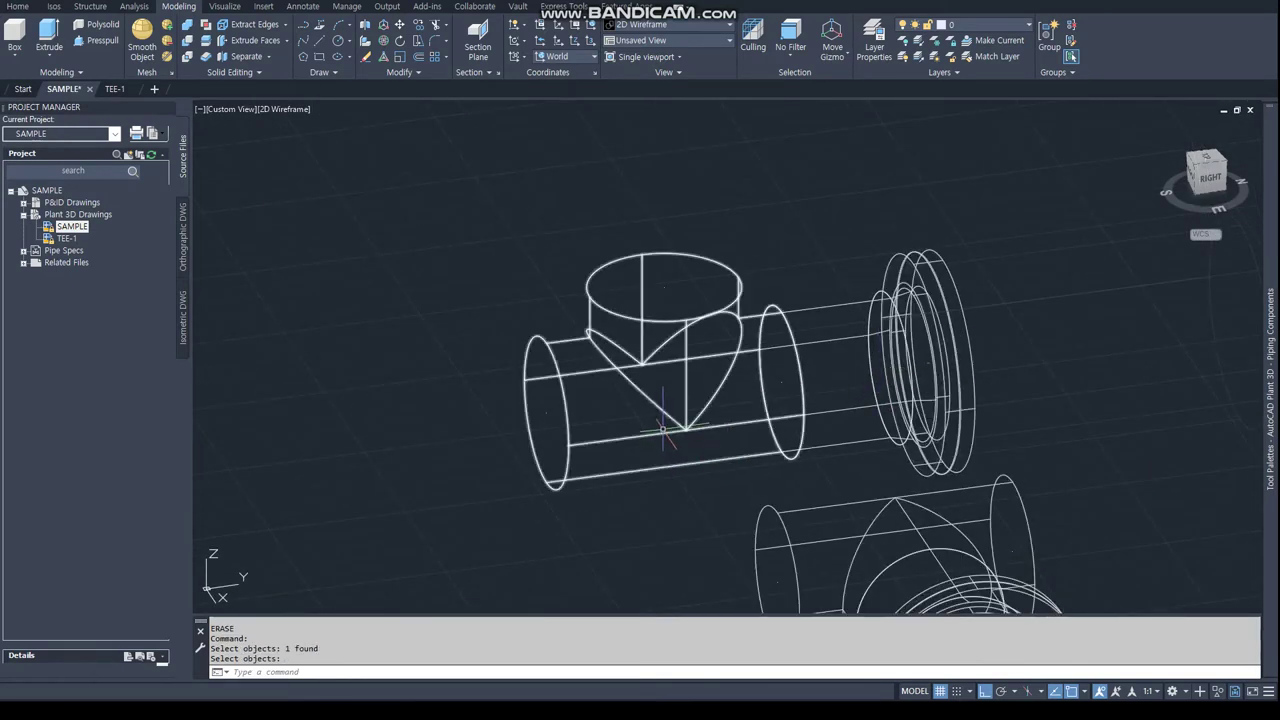
pyautogui.press('Escape')
# Draw a helper line from the upper tee's centre node using NOD and PER snaps
pyautogui.write('l')
pyautogui.press('Return')
pyautogui.write('nod')
pyautogui.press('Return')
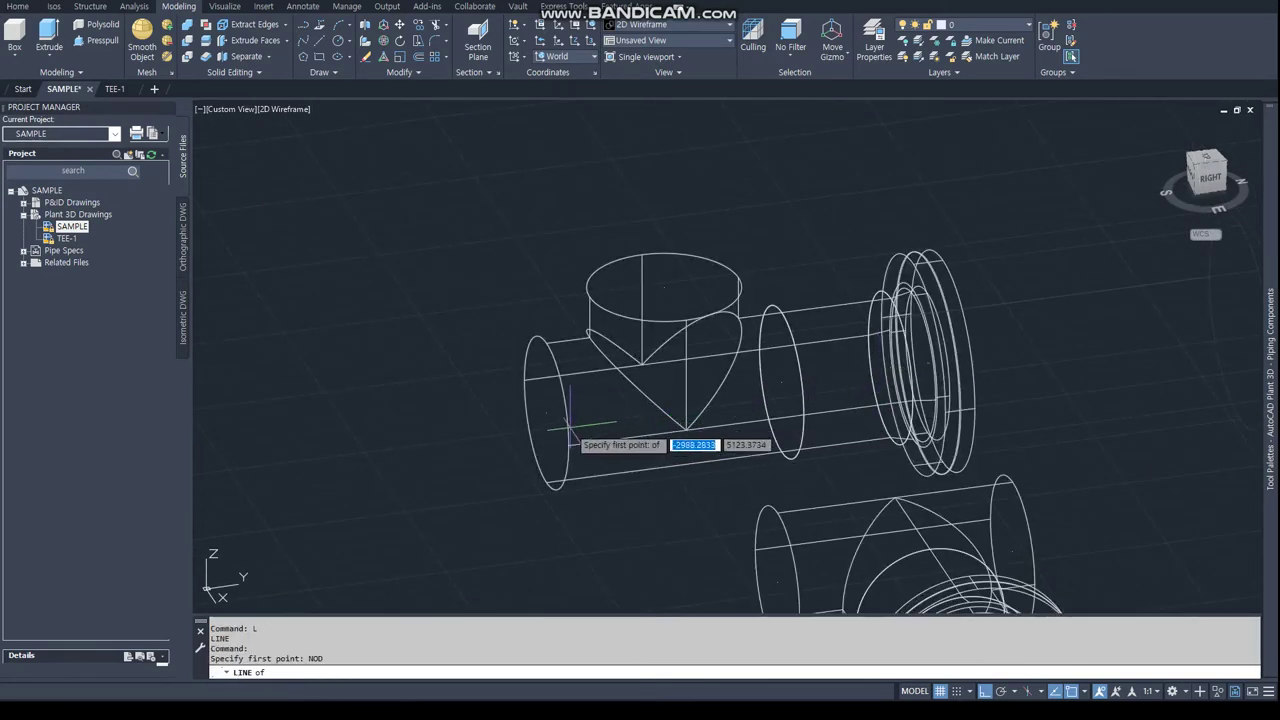
pyautogui.click(546, 412)
pyautogui.write('n')
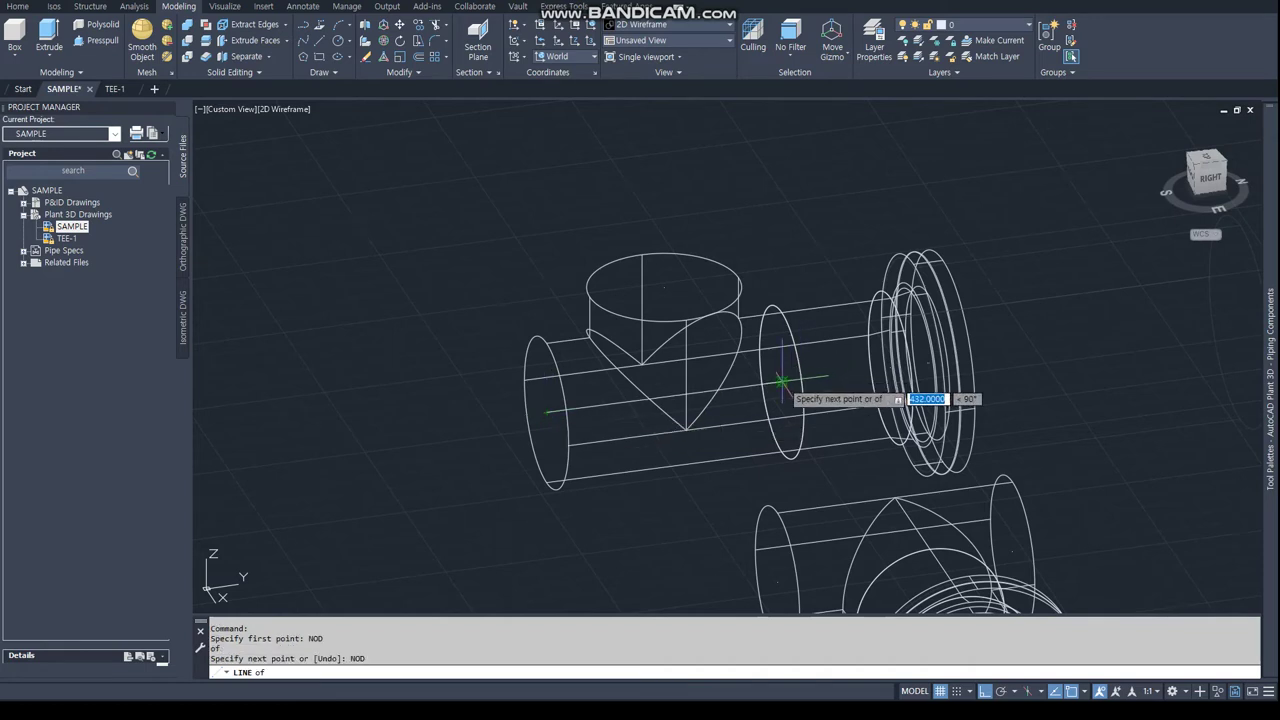
pyautogui.press('Escape')
pyautogui.press('Escape')
pyautogui.press('Escape')
pyautogui.write('l')
pyautogui.press('Return')
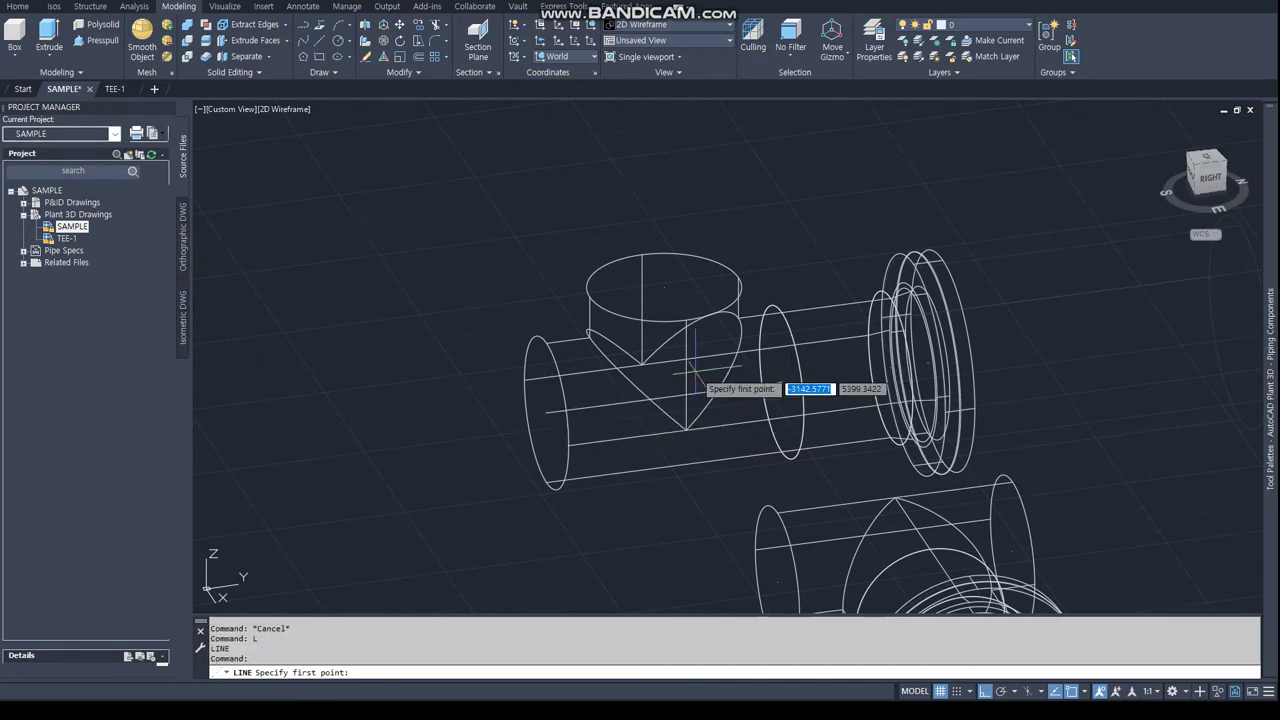
pyautogui.press('Return')
pyautogui.click(663, 286)
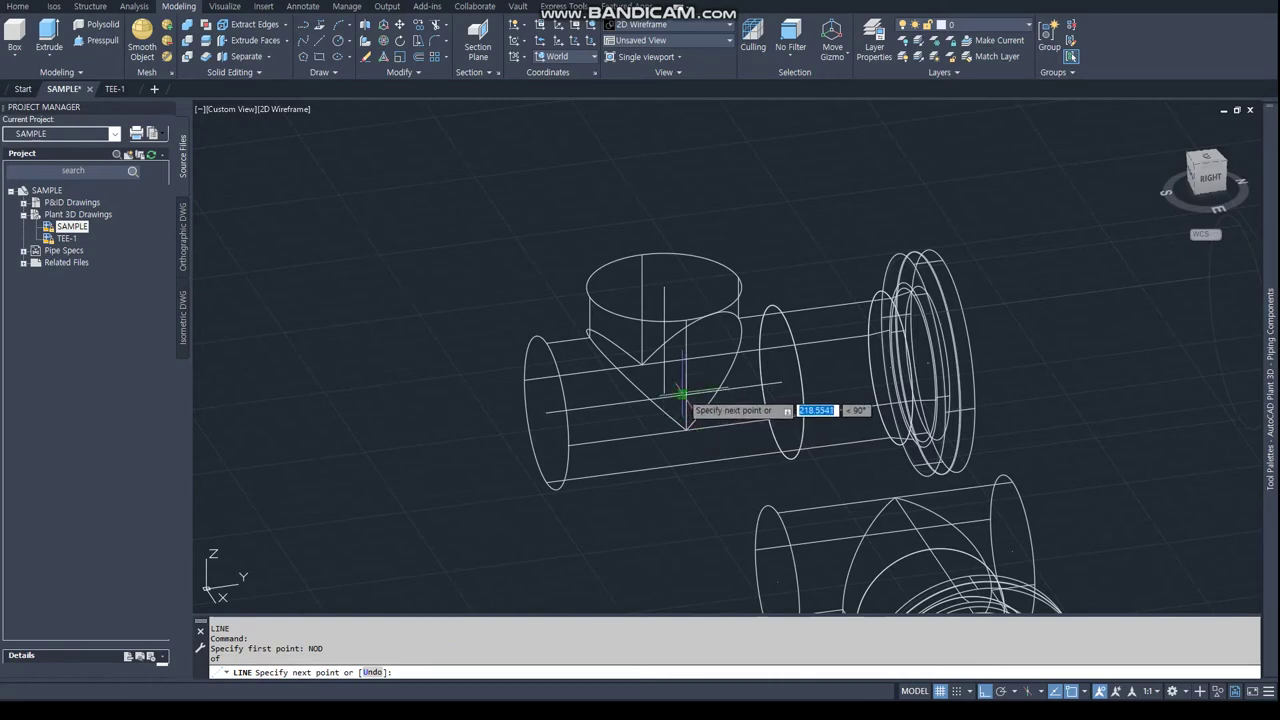
pyautogui.write('PER')
pyautogui.press('Return')
pyautogui.press('Escape')
pyautogui.press('Escape')
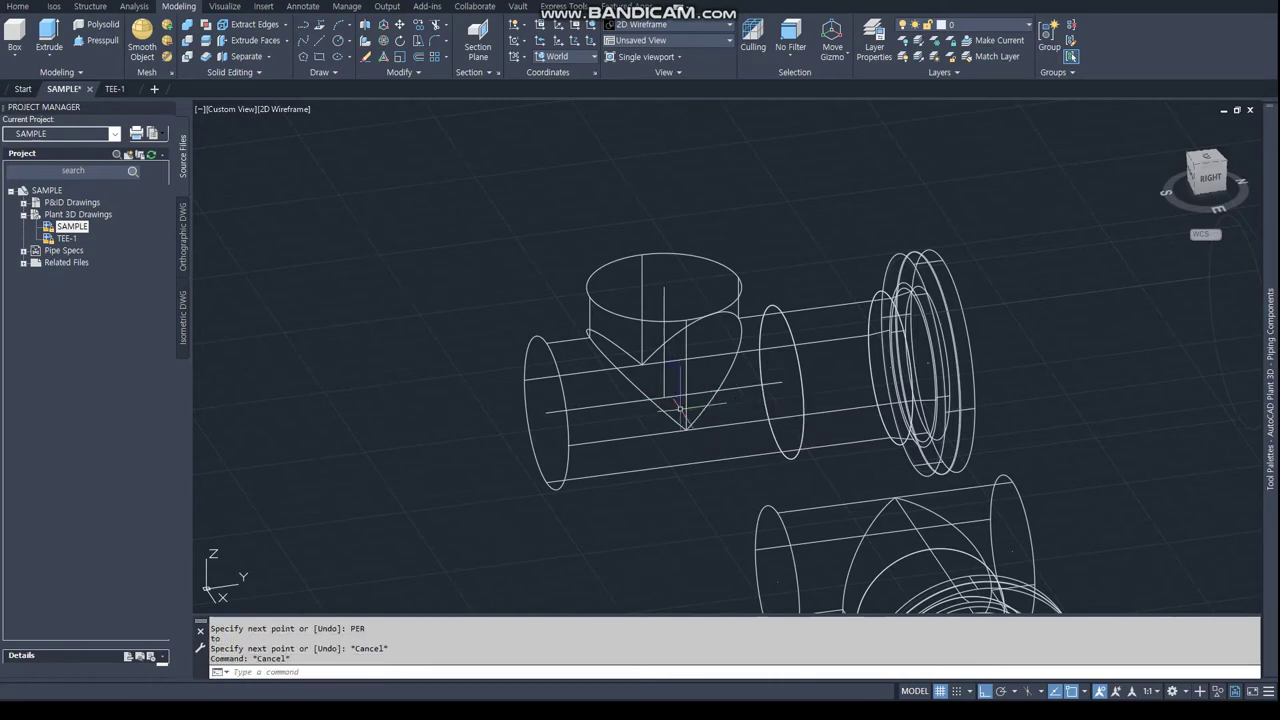
# Start a line from an edge endpoint with the END snap, then cancel it
pyautogui.keyDown('shift'); pyautogui.moveTo(660, 395); pyautogui.dragTo(684, 424, button='middle'); pyautogui.keyUp('shift')
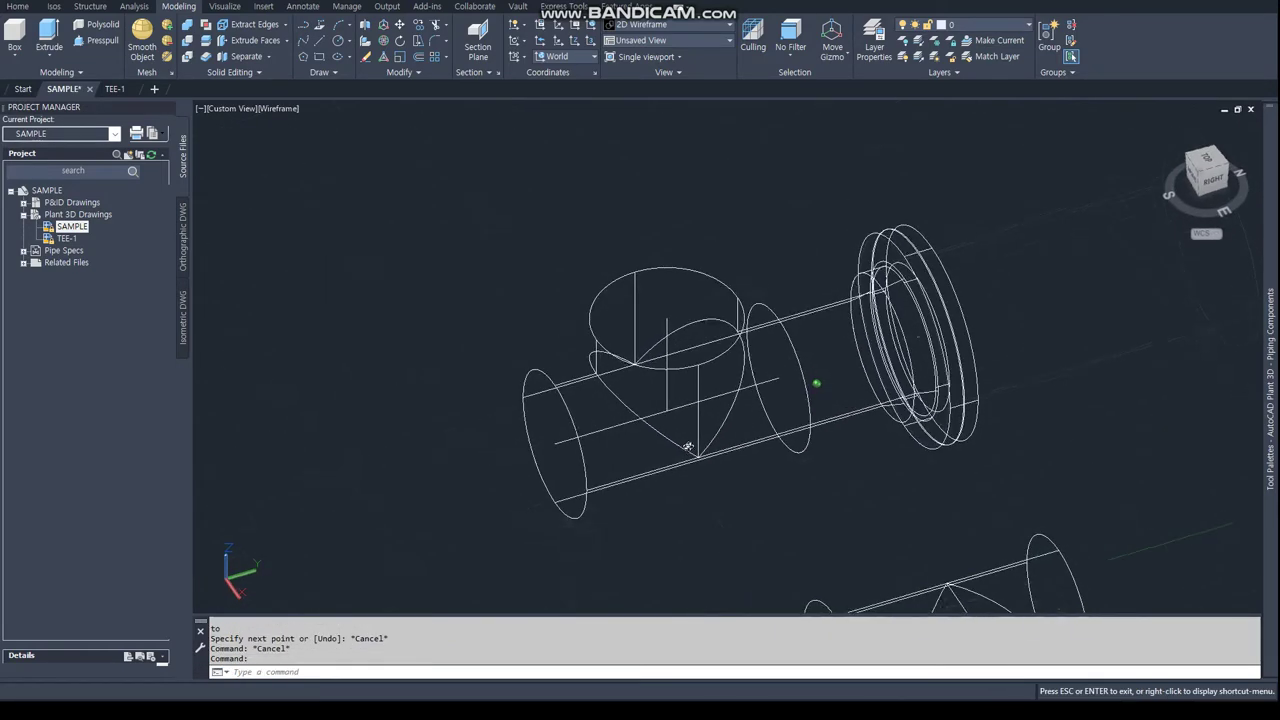
pyautogui.press('Return')
pyautogui.write('END')
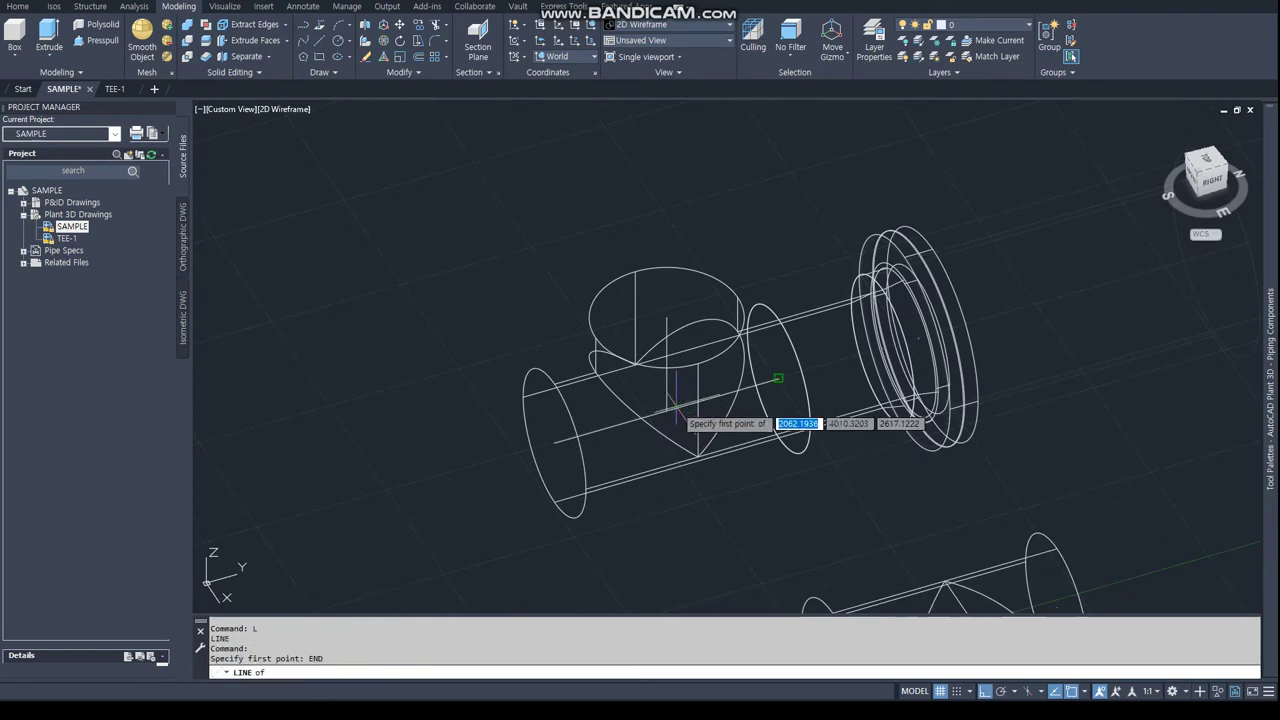
pyautogui.press('Return')
pyautogui.click(667, 370)
pyautogui.moveTo(625, 534); pyautogui.dragTo(705, 334, button='middle')
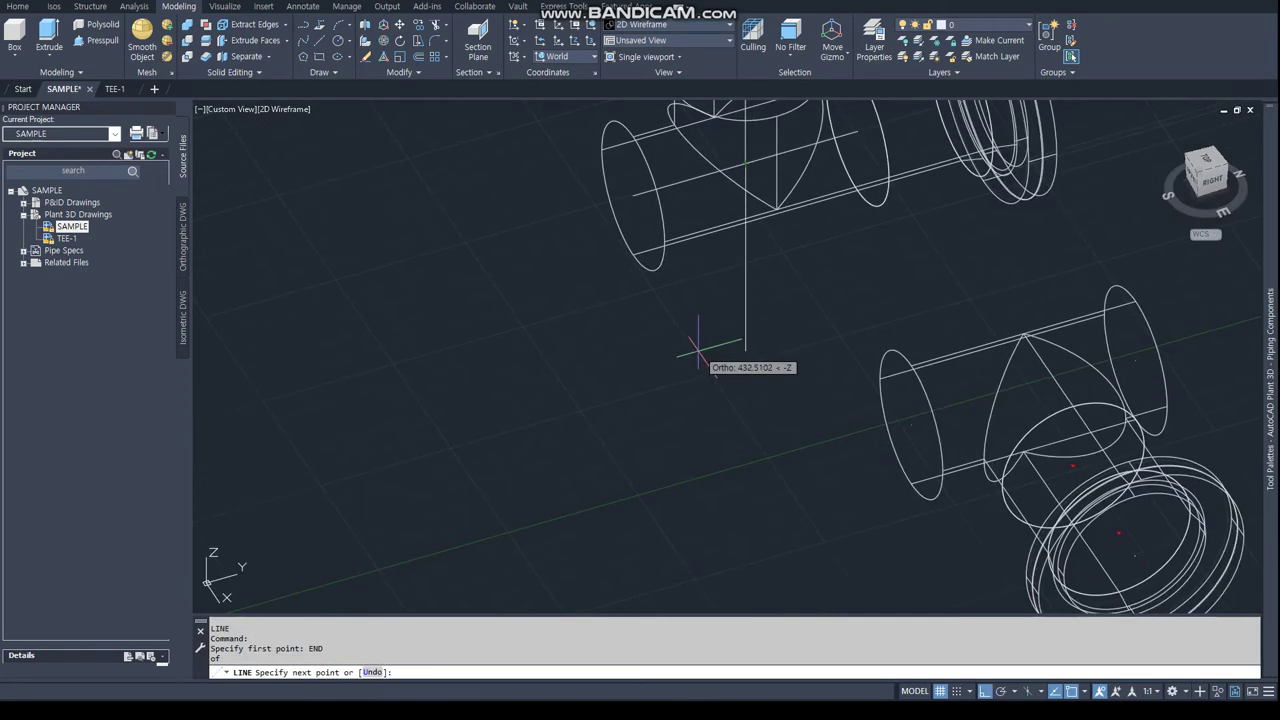
pyautogui.press('F8')
pyautogui.press('Escape')
# Erase the remaining stray line with a crossing window and orbit to check the result
pyautogui.moveTo(770, 130); pyautogui.dragTo(729, 366, button='middle')
pyautogui.write('e')
pyautogui.press('Return')
pyautogui.write('ct objects: C')
pyautogui.press('Return')
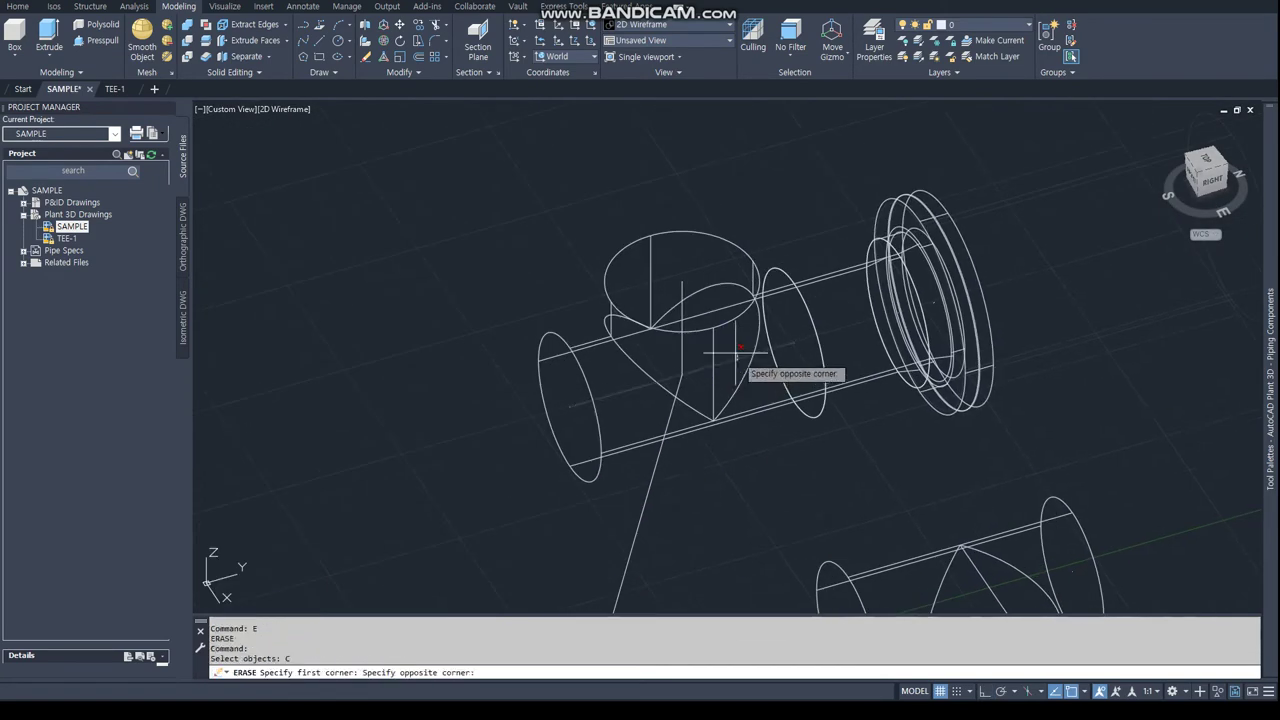
pyautogui.moveTo(745, 362); pyautogui.dragTo(700, 356)
pyautogui.press('Return')
pyautogui.keyDown('shift'); pyautogui.moveTo(645, 349); pyautogui.dragTo(850, 497, button='middle'); pyautogui.keyUp('shift')
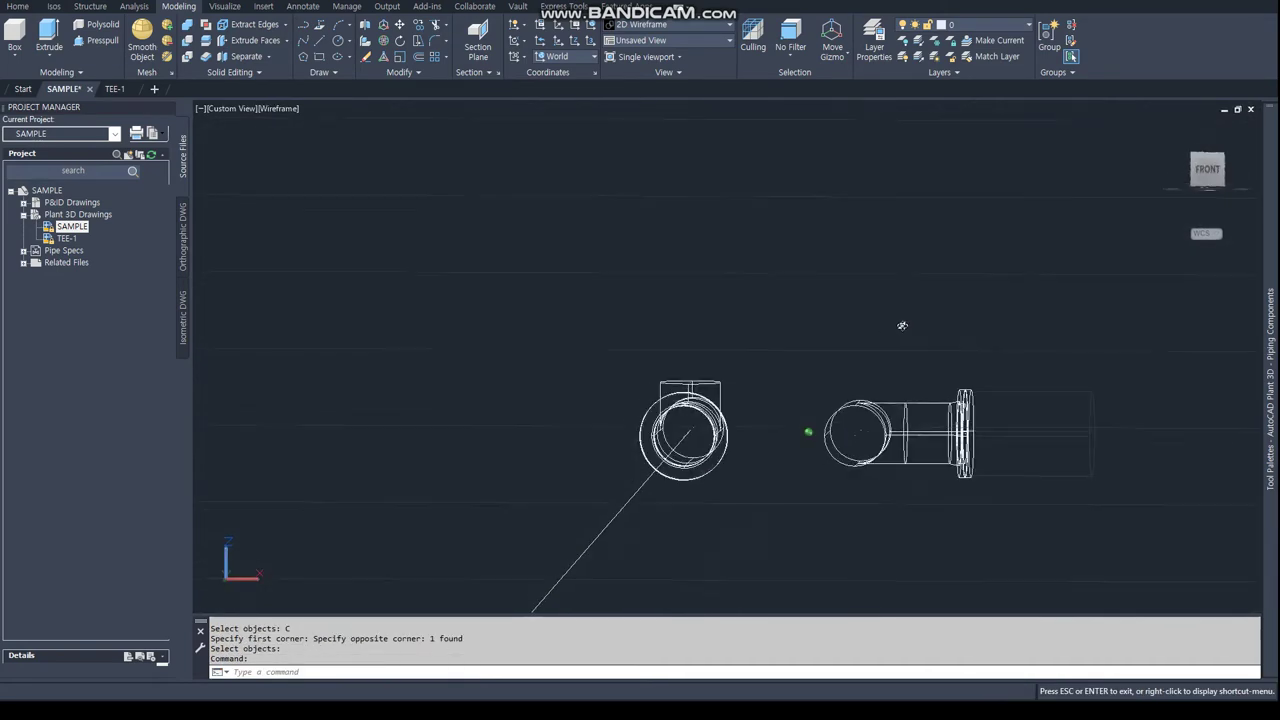
pyautogui.scroll(2, 975, 555)
# Draw a line from the lower tee's centre node to another node using NOD snaps
pyautogui.scroll(1, 975, 555)
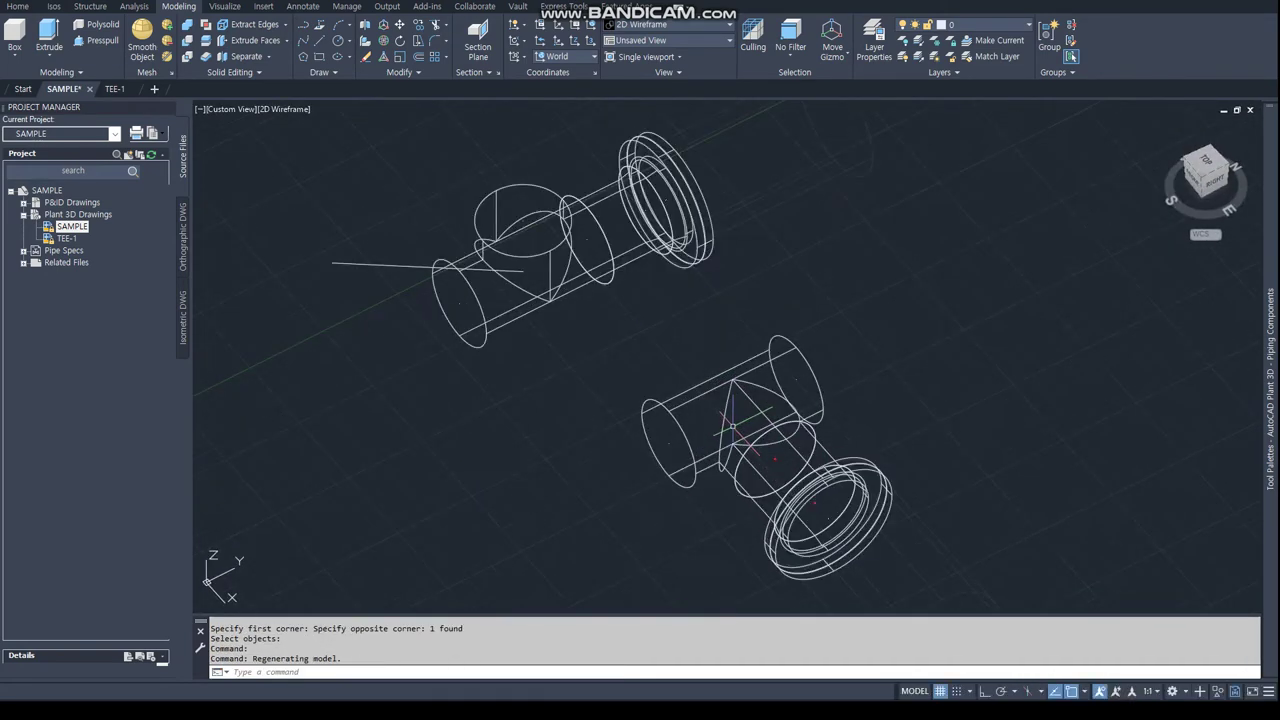
pyautogui.write('l')
pyautogui.press('Return')
pyautogui.write('nod')
pyautogui.press('Return')
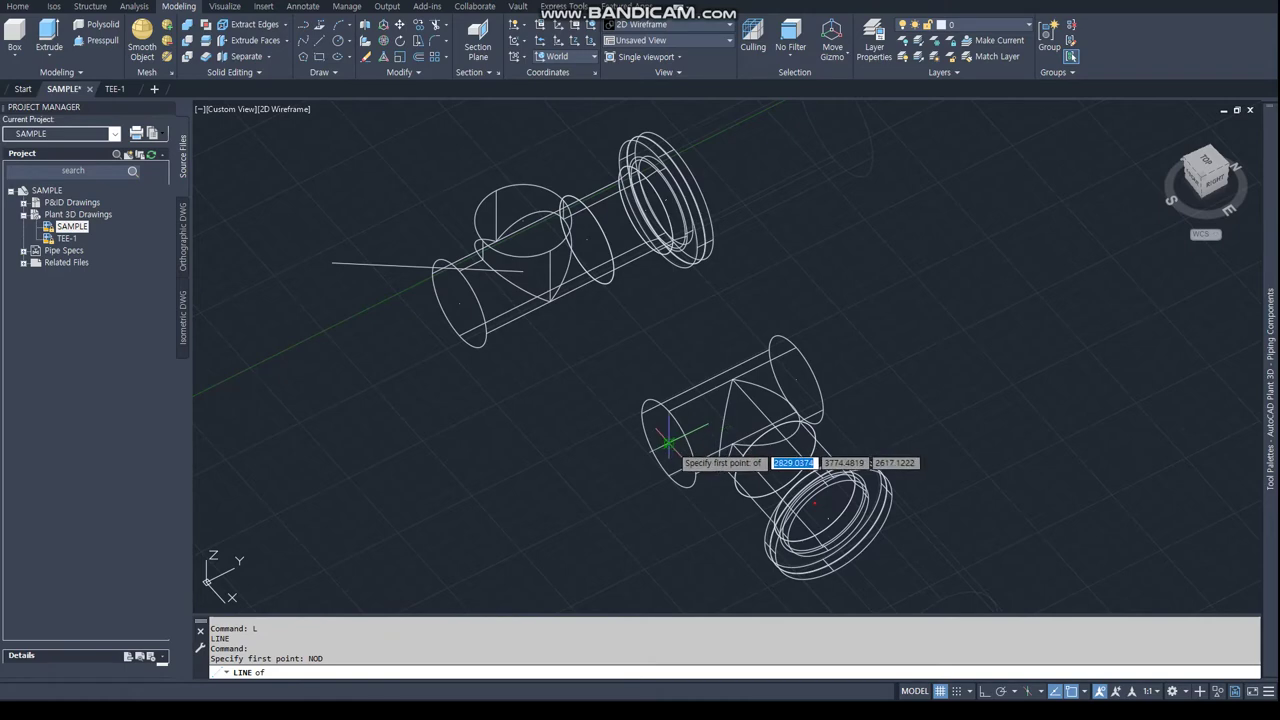
pyautogui.click(669, 444)
pyautogui.write('nod')
pyautogui.press('Return')
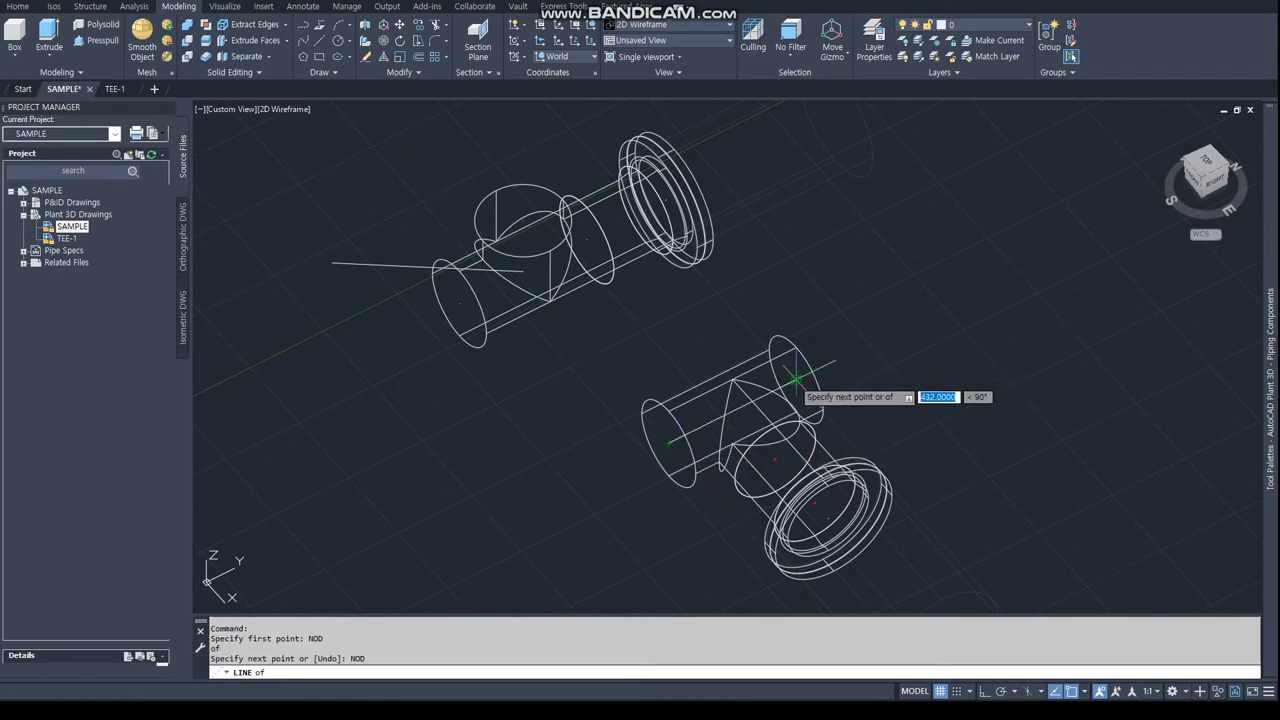
pyautogui.click(800, 395)
pyautogui.press('Escape')
pyautogui.press('Escape')
pyautogui.press('Return')
pyautogui.press('Escape')
# Erase the two stray line segments near the lower tee
pyautogui.scroll(5, 800, 450)
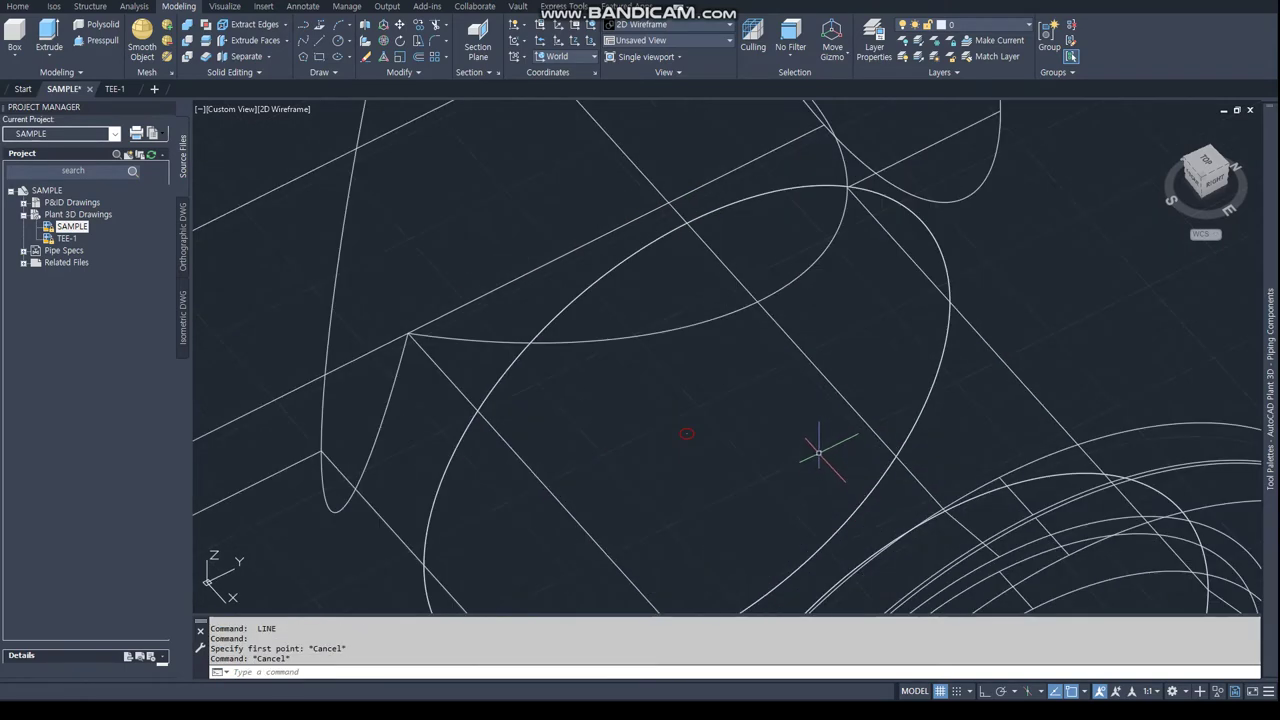
pyautogui.write('e')
pyautogui.press('Return')
pyautogui.click(692, 432)
pyautogui.scroll(-5, 718, 432)
pyautogui.scroll(5, 709, 372)
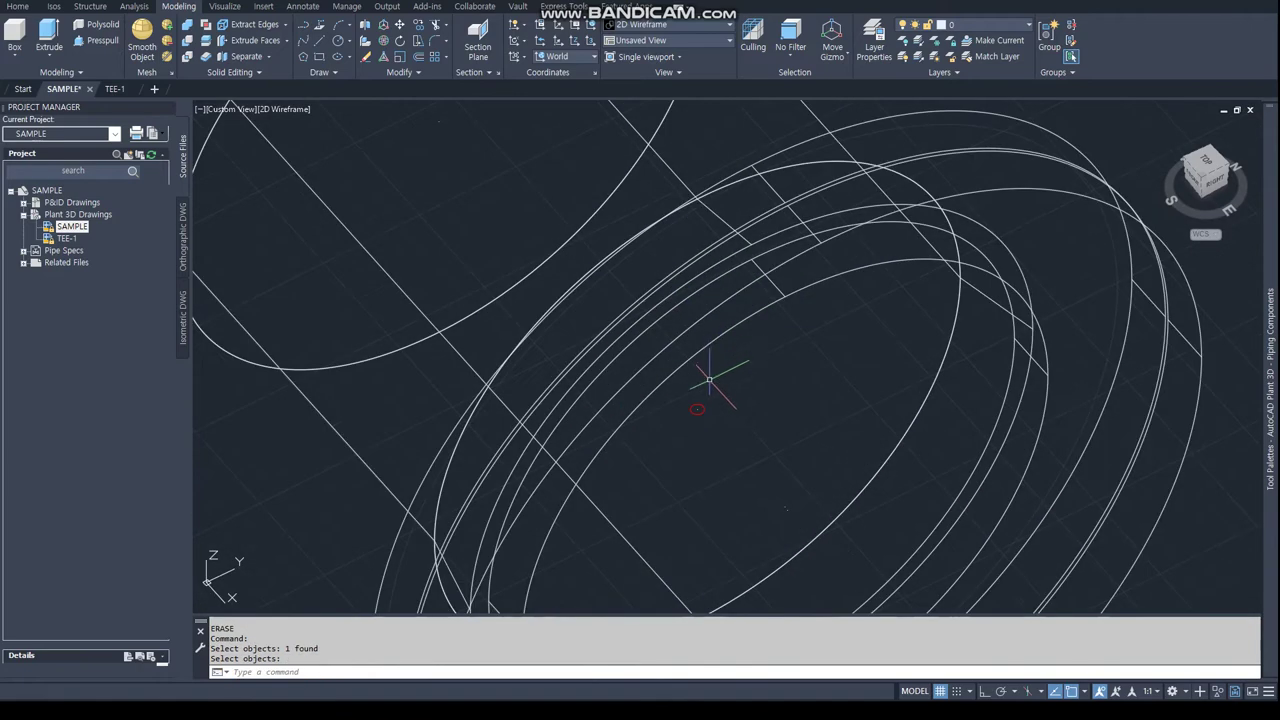
pyautogui.press('Return')
pyautogui.write('e')
pyautogui.press('Return')
pyautogui.click(698, 403)
pyautogui.press('Return')
pyautogui.scroll(-3, 703, 393)
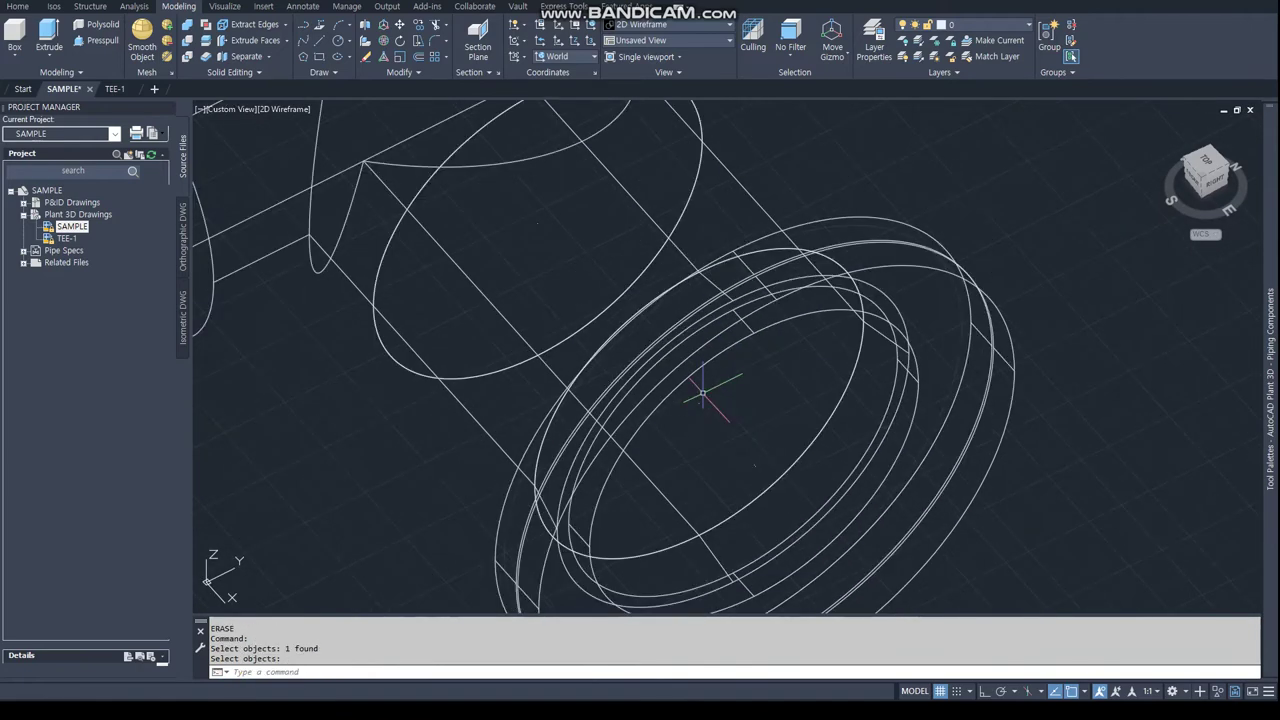
pyautogui.write('l')
# Draw a line from the lower tee's centre node perpendicular to the branch
pyautogui.press('Return')
pyautogui.scroll(-4, 704, 398)
pyautogui.write('nod')
pyautogui.press('Return')
pyautogui.click(664, 350)
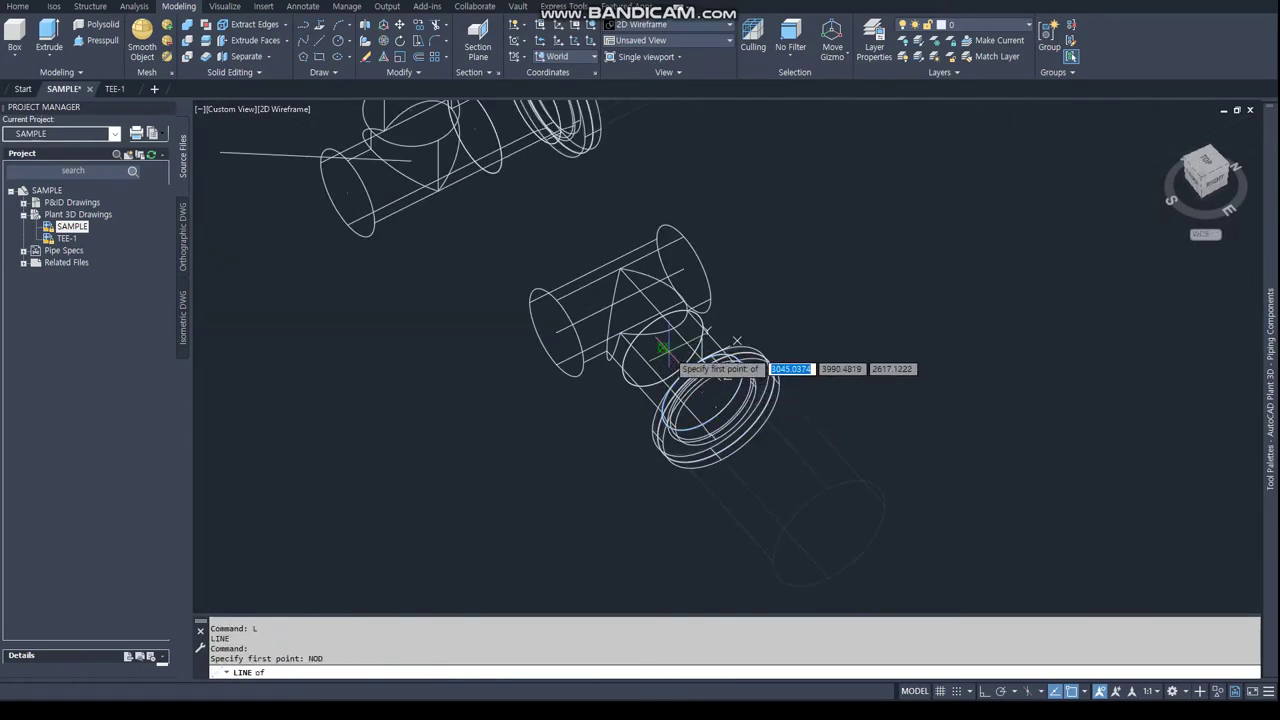
pyautogui.write('per')
pyautogui.press('Return')
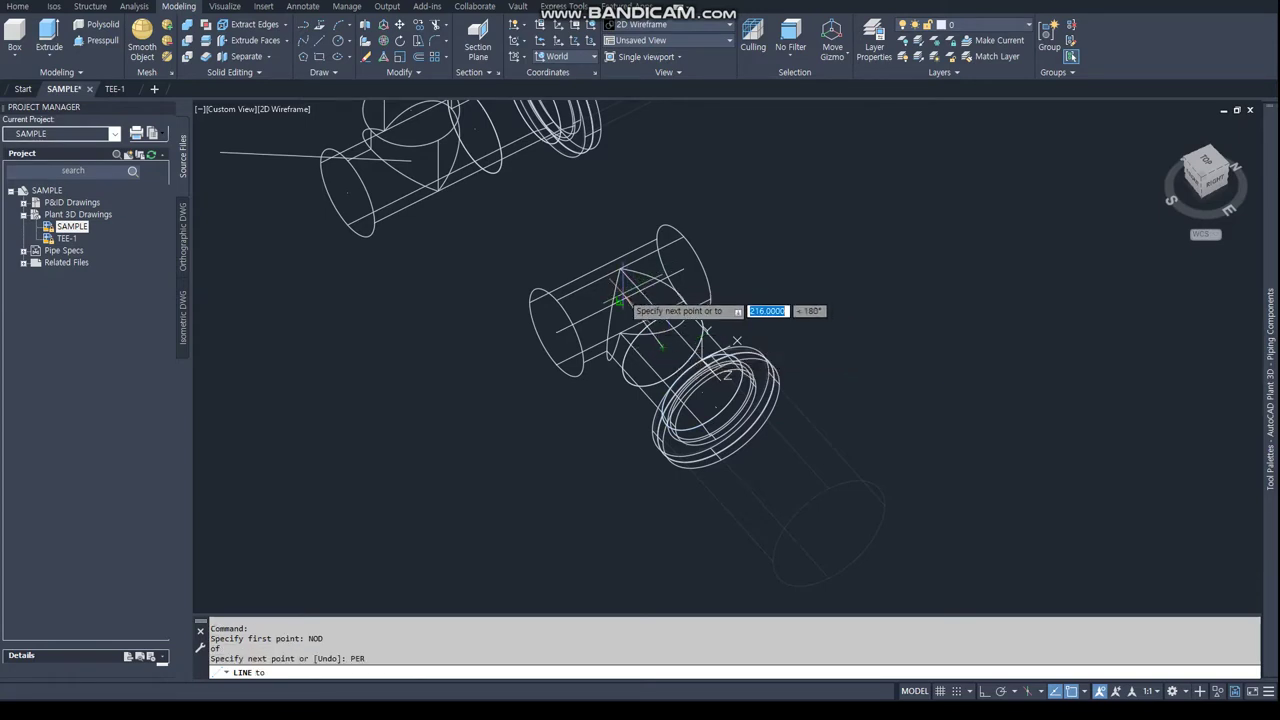
pyautogui.click(622, 285)
pyautogui.press('Escape')
pyautogui.press('Escape')
# Erase the unneeded extra line segment on the lower tee
pyautogui.press('Return')
pyautogui.click(623, 280)
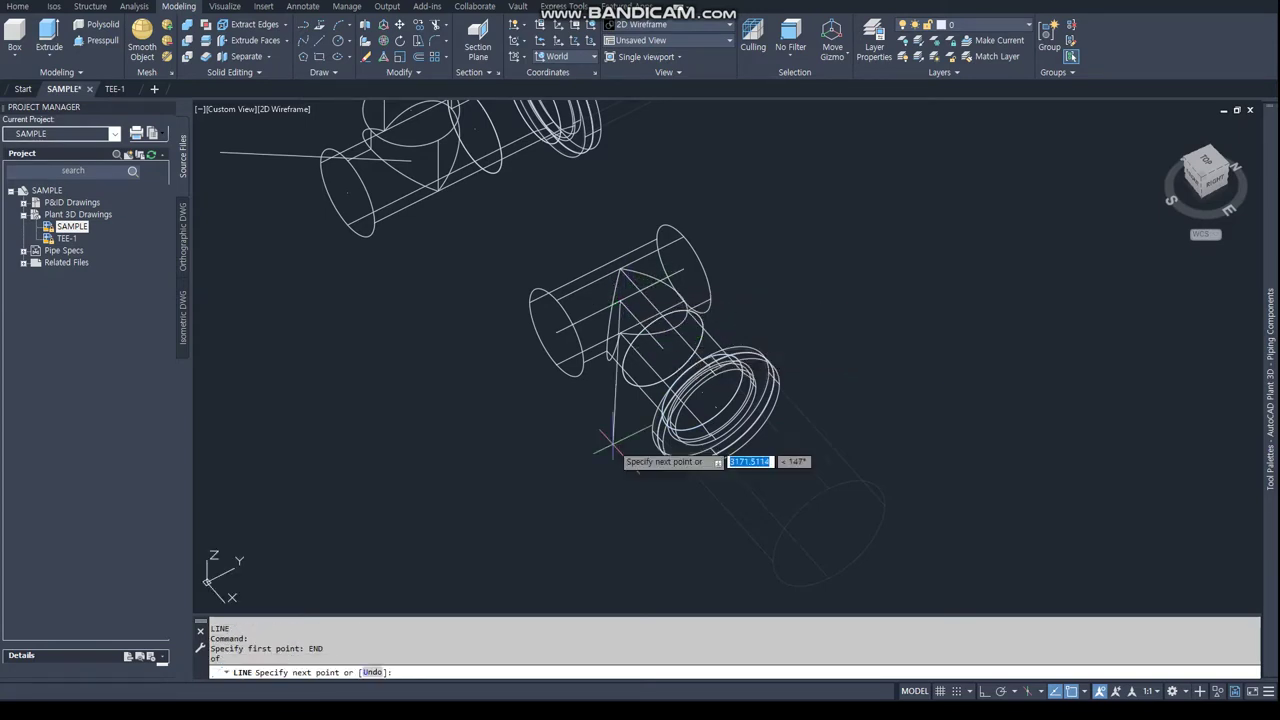
pyautogui.write('e')
pyautogui.press('Return')
pyautogui.click(652, 330)
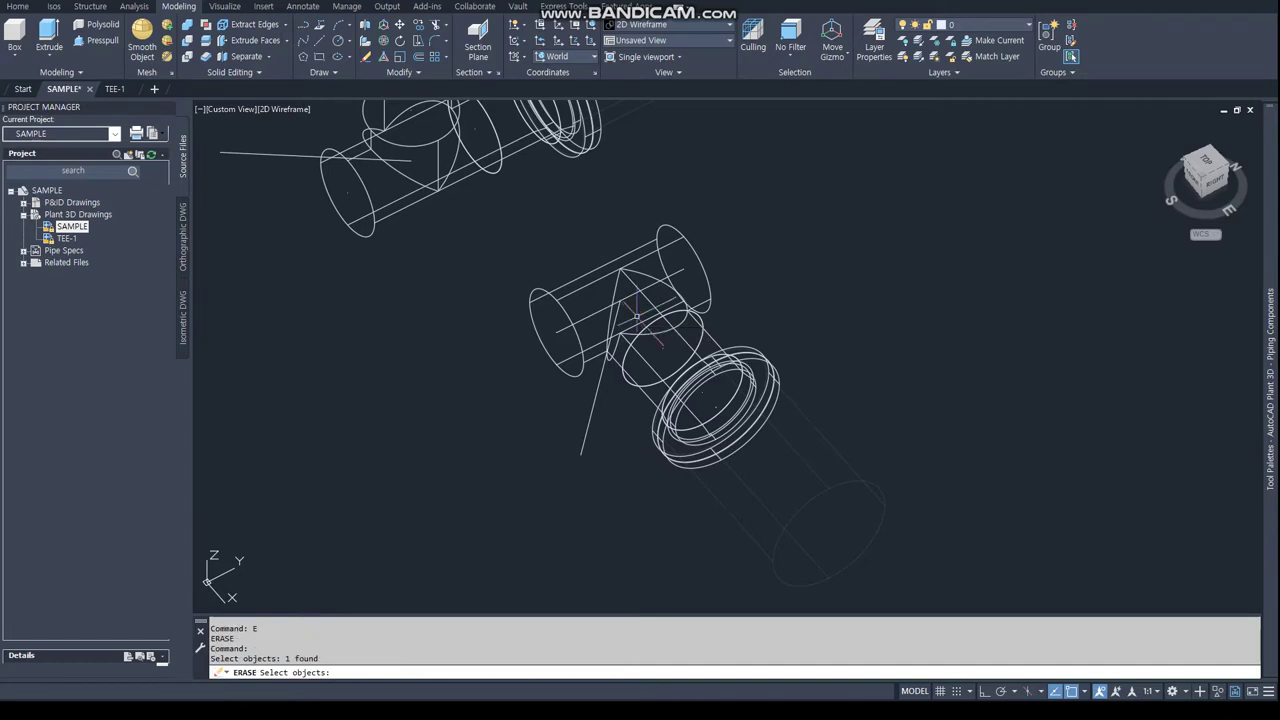
pyautogui.scroll(-2, 510, 250)
pyautogui.press('Return')
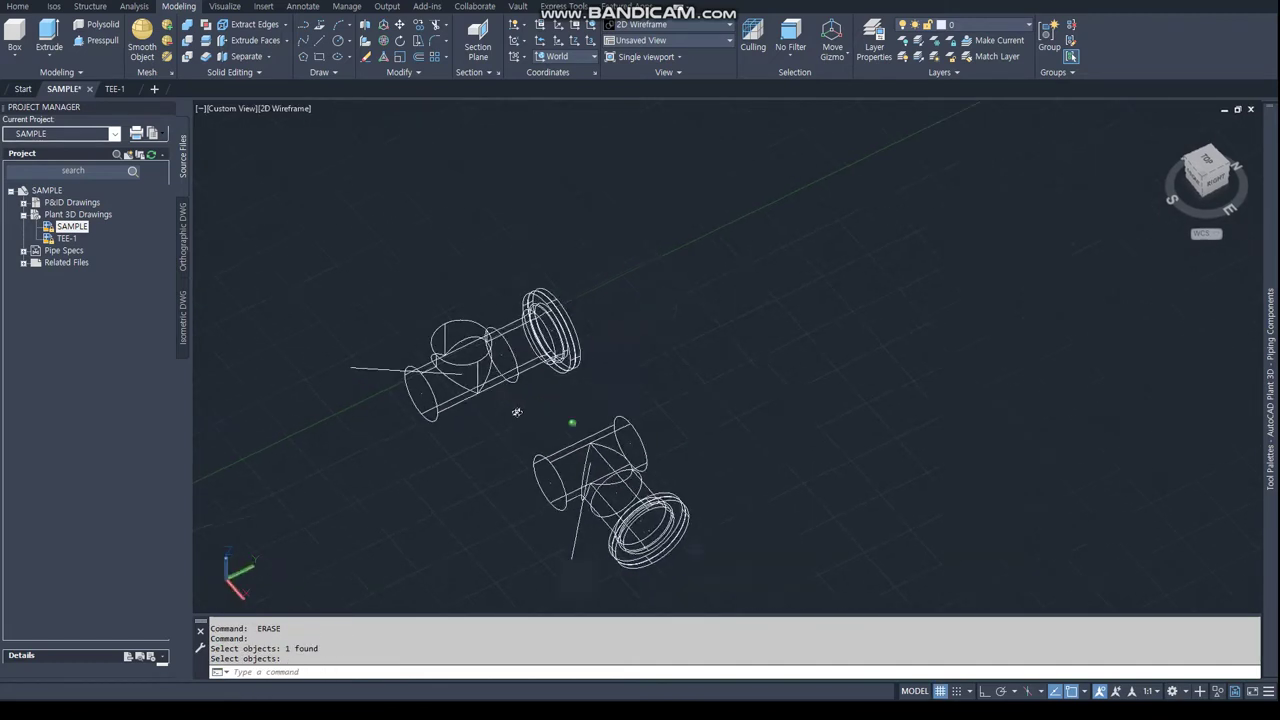
# Window-select the upper tee's 17 objects and copy them with the tee's endpoint as base point
pyautogui.moveTo(510, 250)
pyautogui.keyDown('shift'); pyautogui.mouseDown(button='middle')
pyautogui.moveTo(481, 394)
pyautogui.moveTo(451, 396)
pyautogui.mouseUp(button='middle'); pyautogui.keyUp('shift')
pyautogui.click(390, 242)
pyautogui.click(862, 412)
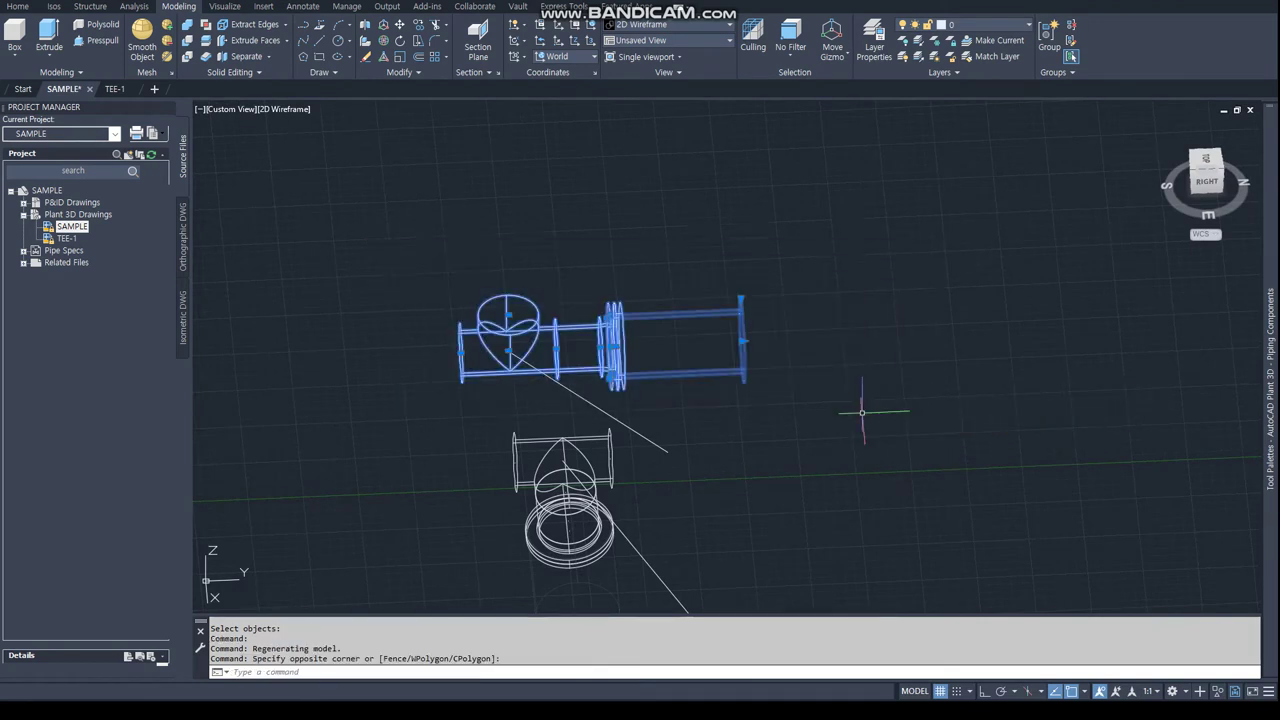
pyautogui.hotkey('ctrl', 'shift', 'c')
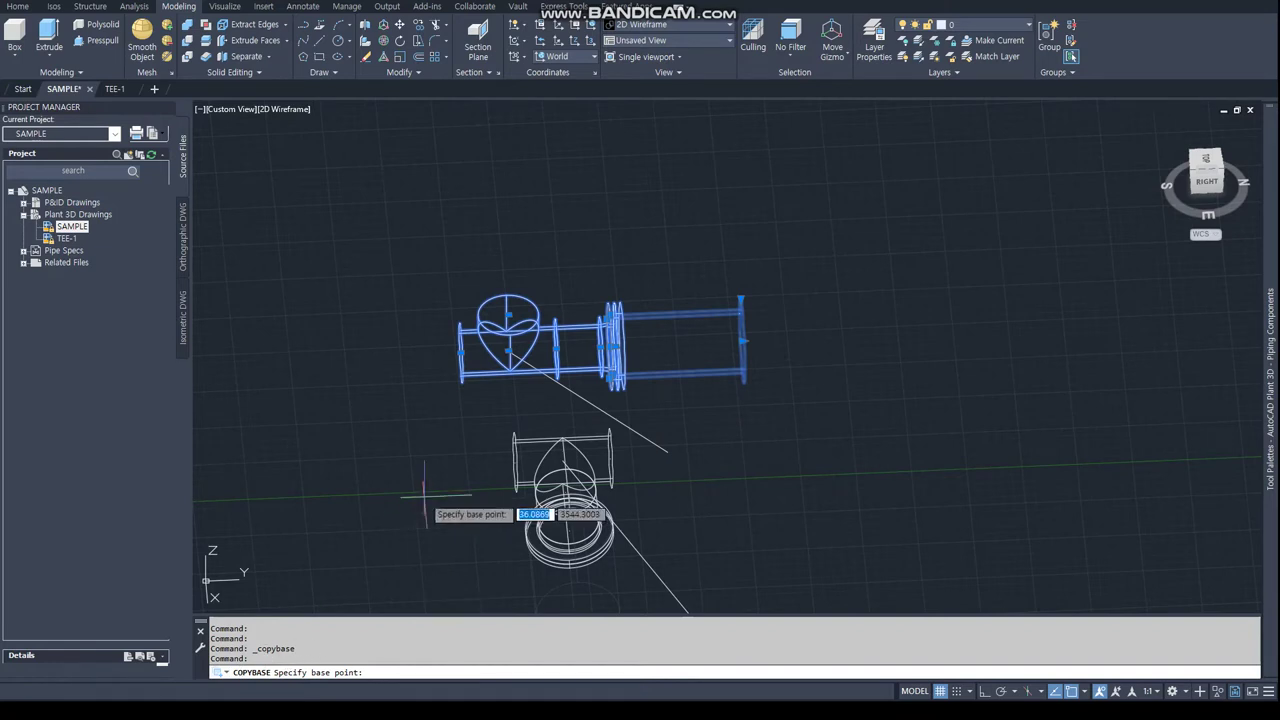
pyautogui.press('Return')
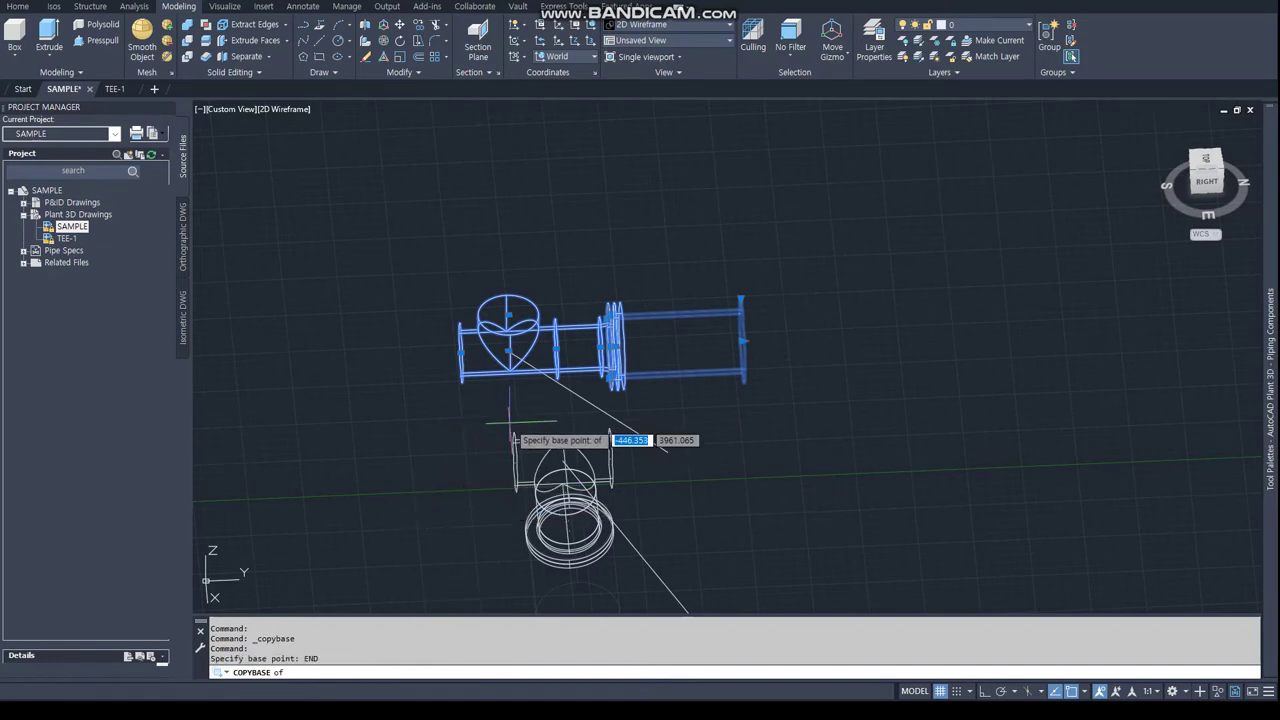
pyautogui.click(518, 354)
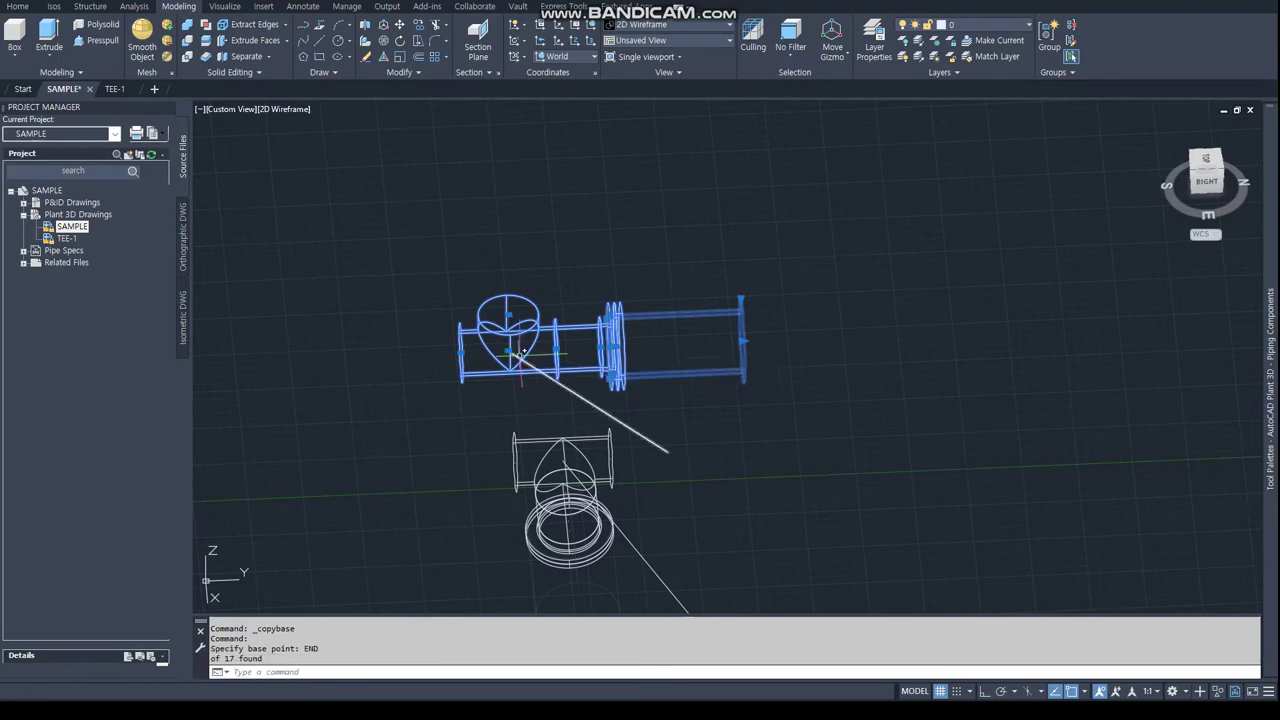
# Open the TEE-1 drawing and switch to plan view
pyautogui.doubleClick(64, 239)
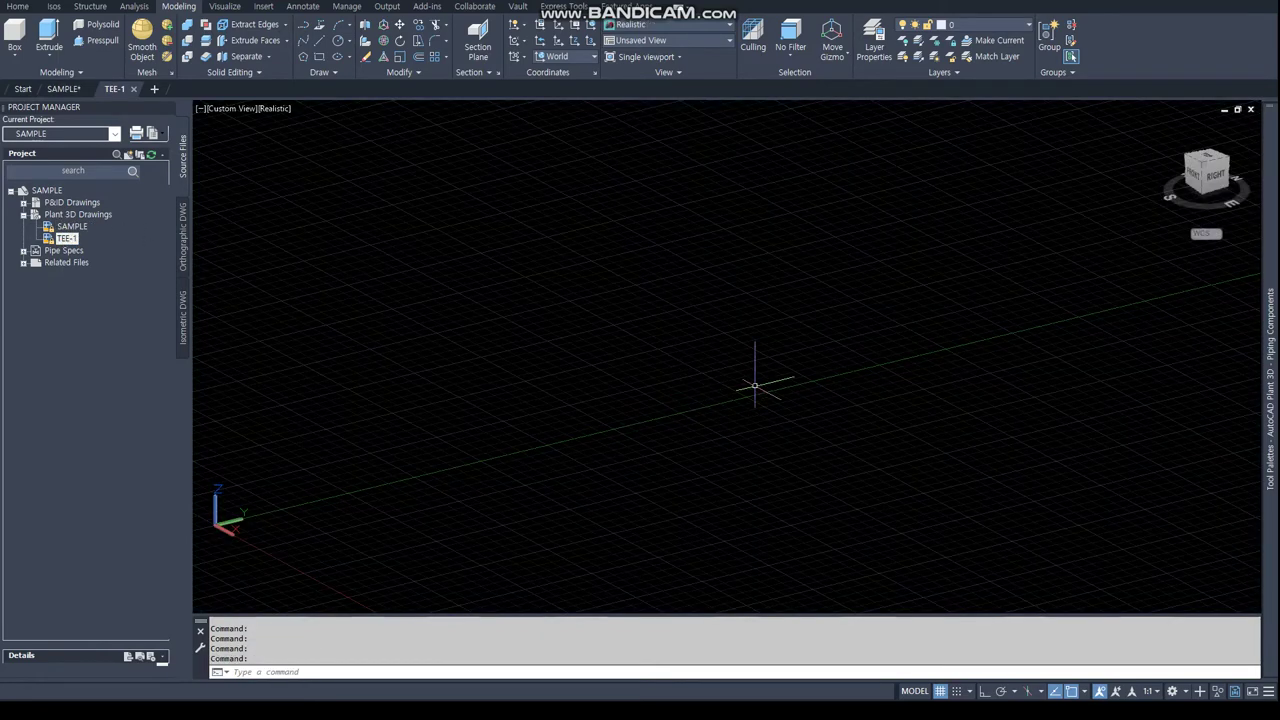
pyautogui.write('PLAN')
pyautogui.press('Return')
pyautogui.press('Return')
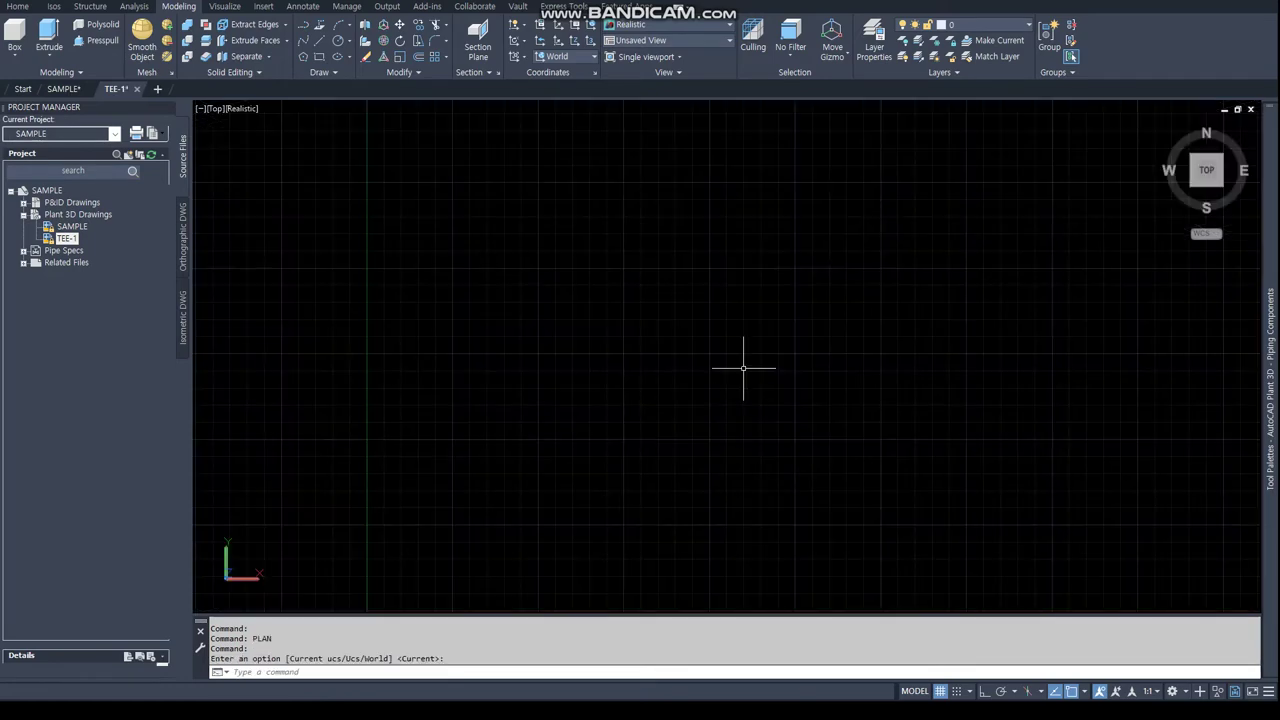
# Paste the copied tee at 0,0,0 and orbit to view it in 3D
pyautogui.hotkey('ctrl', 'v')
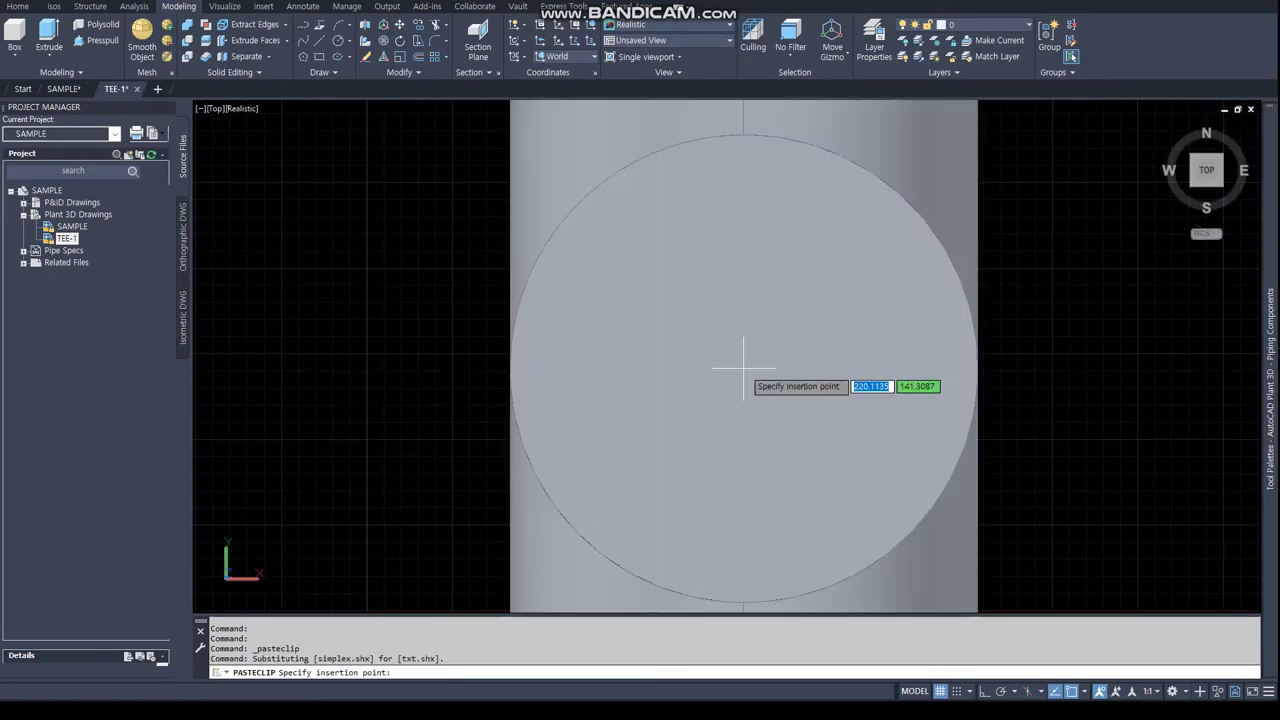
pyautogui.write('0,0,0')
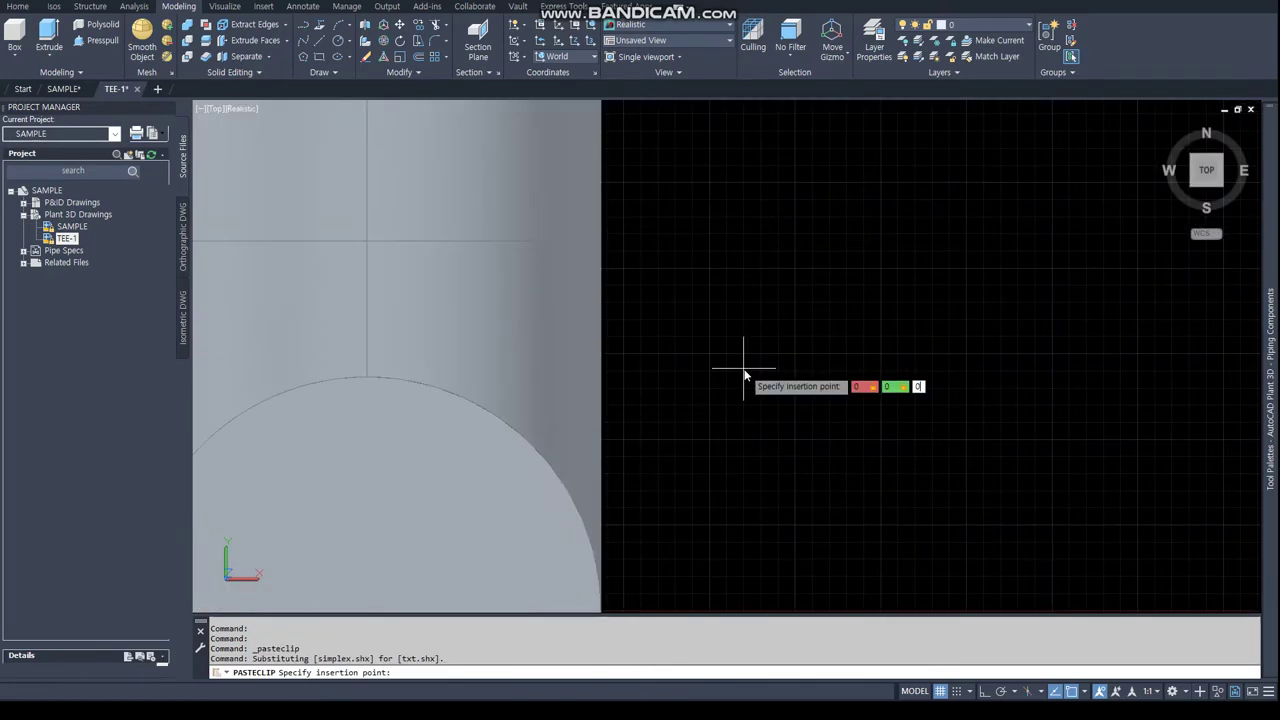
pyautogui.press('Return')
pyautogui.scroll(-5, 743, 368)
pyautogui.moveTo(634, 474)
pyautogui.keyDown('shift'); pyautogui.mouseDown(button='middle')
pyautogui.moveTo(494, 321)
pyautogui.moveTo(514, 378)
pyautogui.mouseUp(button='middle'); pyautogui.keyUp('shift')
pyautogui.scroll(3, 494, 321)
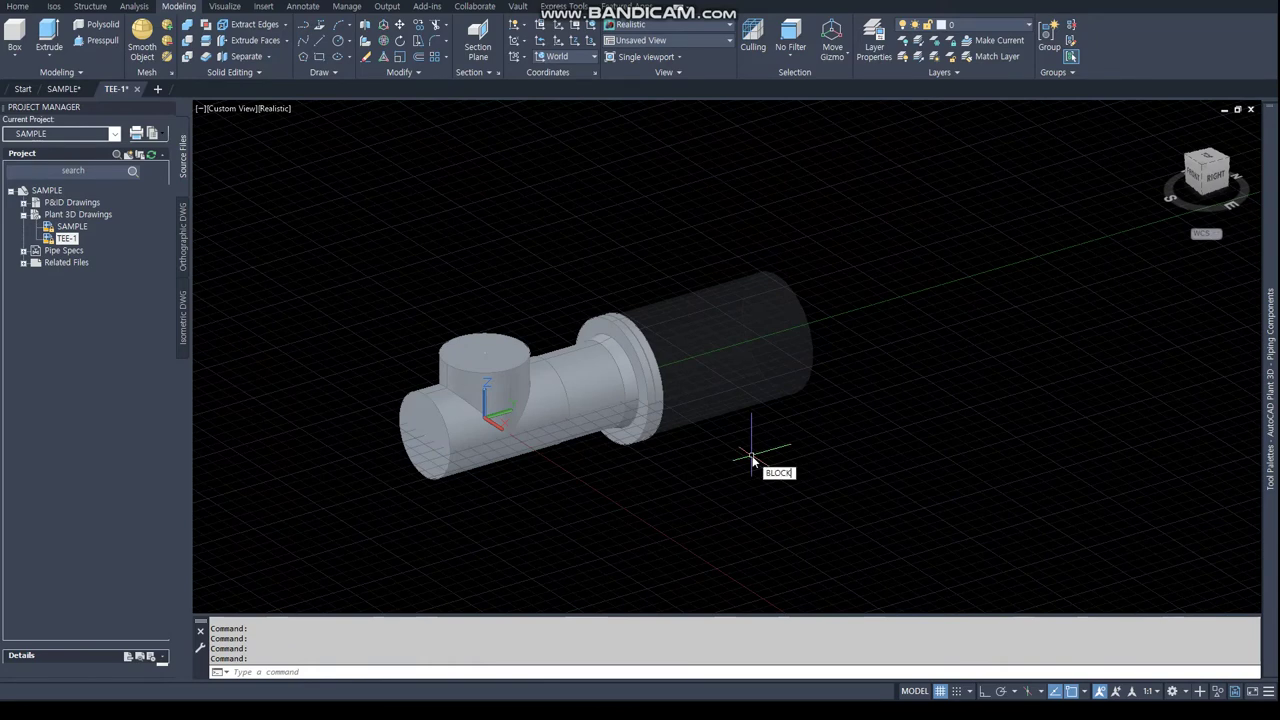
# Convert the 17 pasted tee objects into block TEE-STR1-250A with base point 0,0,0
pyautogui.write('b')
pyautogui.press('Return')
pyautogui.write('TEE-STR1-250A')
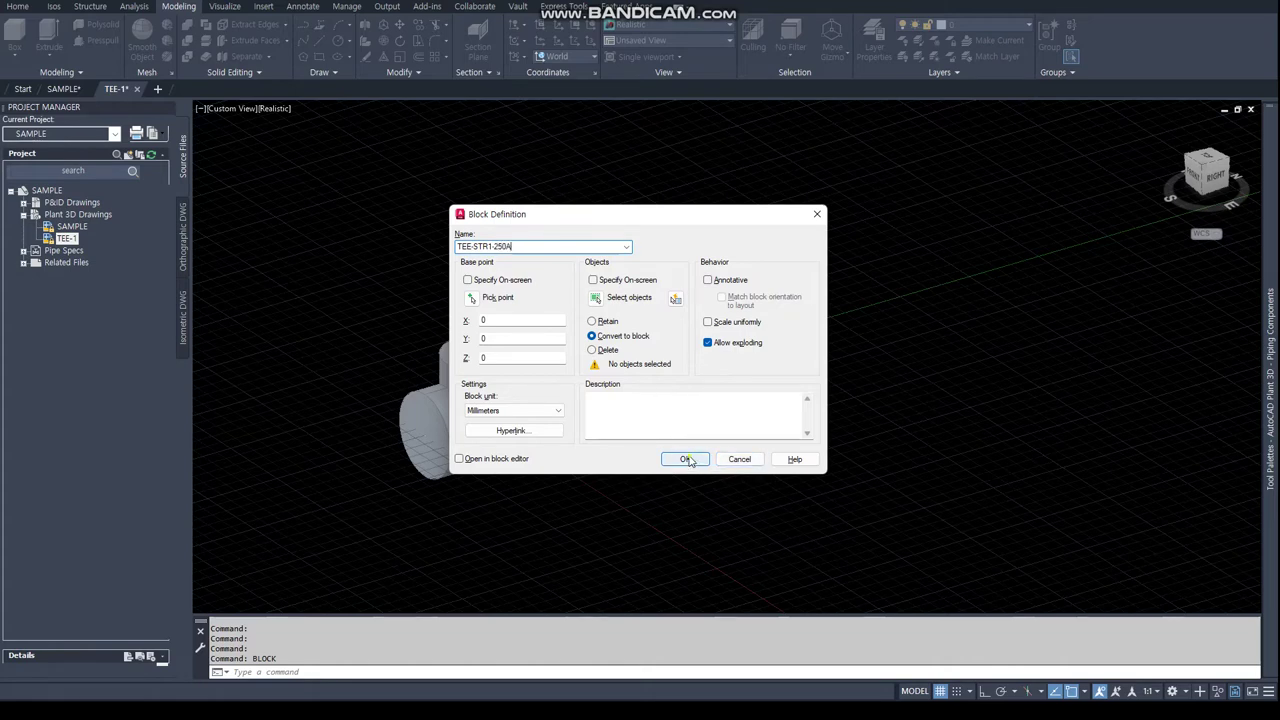
pyautogui.click(688, 461)
pyautogui.click(660, 356)
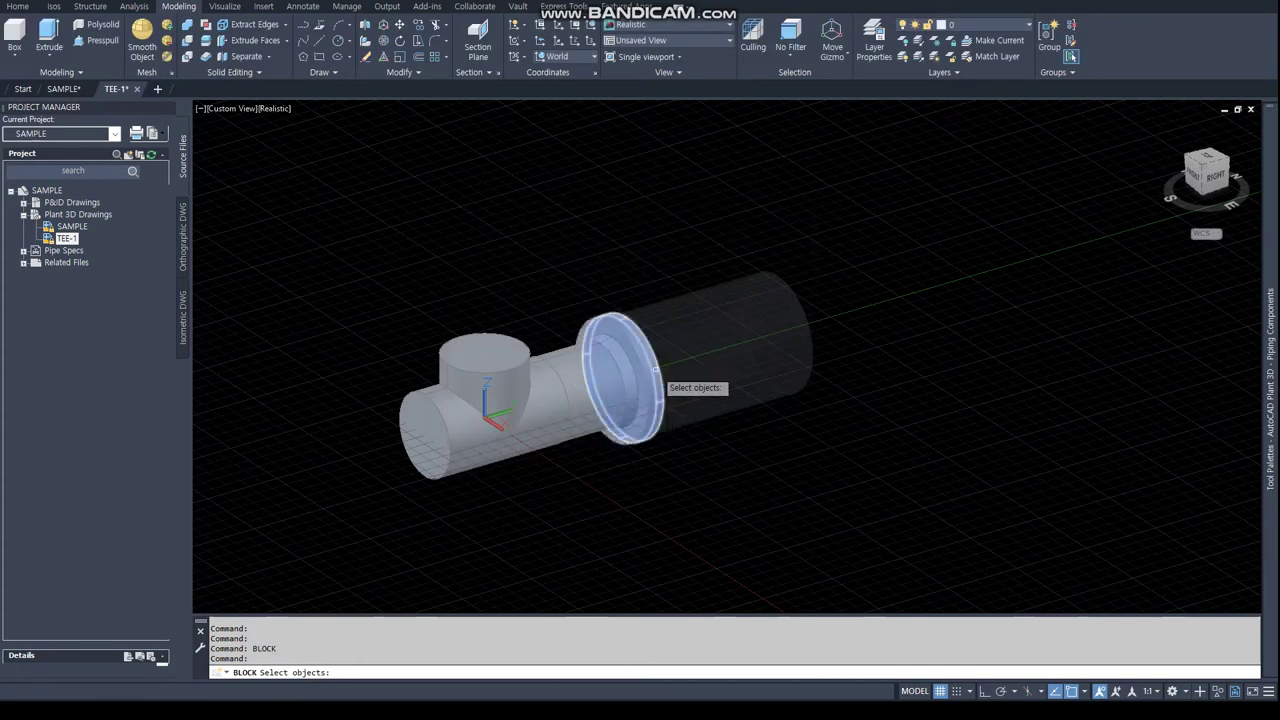
pyautogui.scroll(-3, 665, 385)
pyautogui.click(795, 515)
pyautogui.click(440, 264)
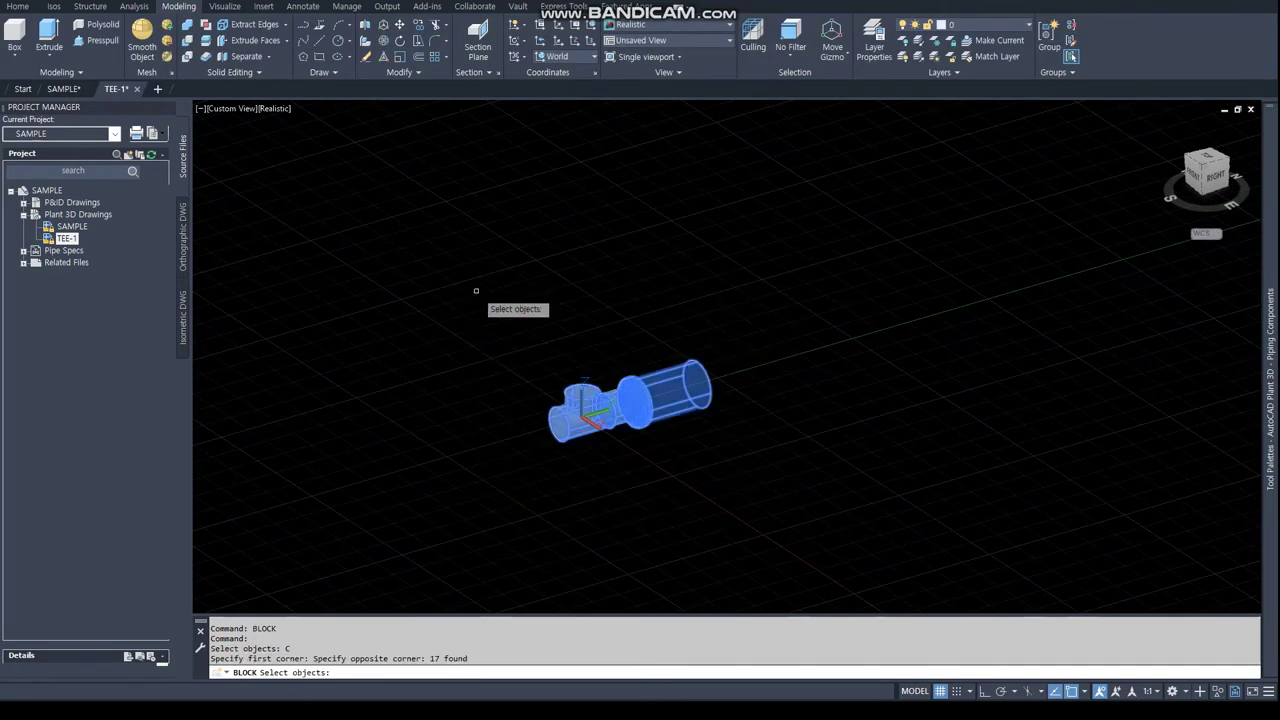
pyautogui.press('Return')
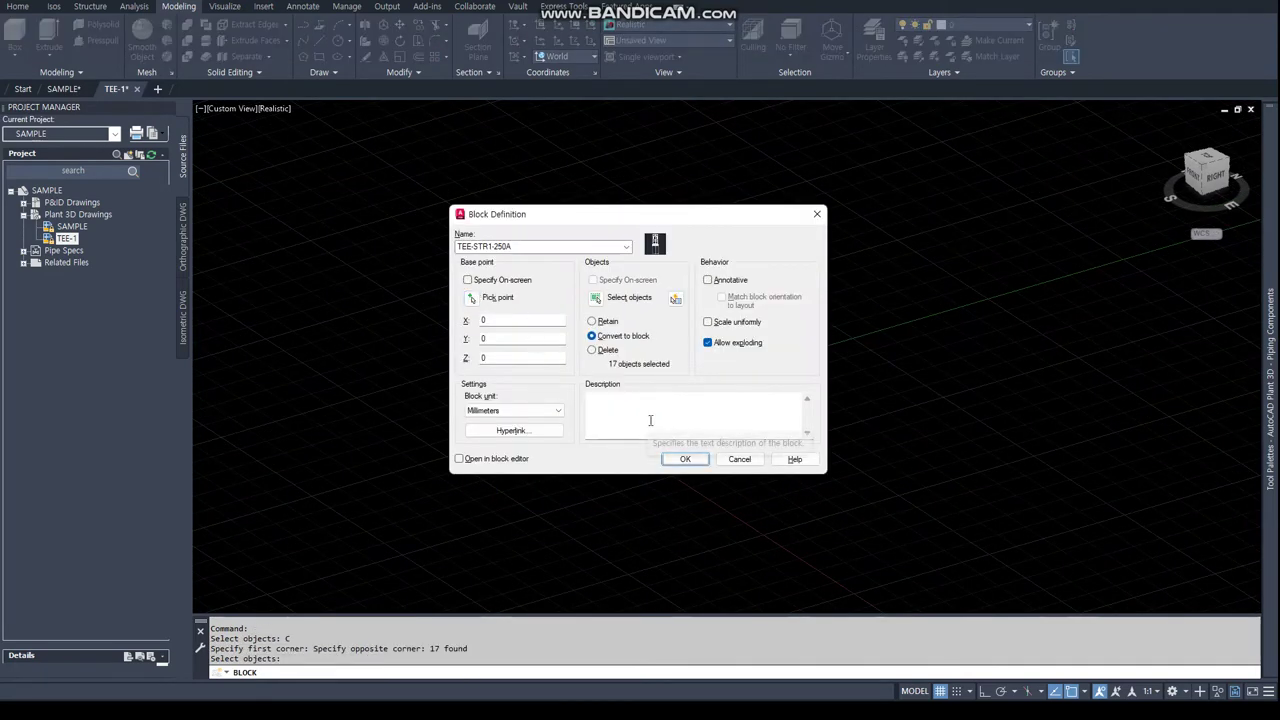
pyautogui.click(686, 460)
pyautogui.scroll(4, 625, 420)
pyautogui.scroll(1, 560, 410)
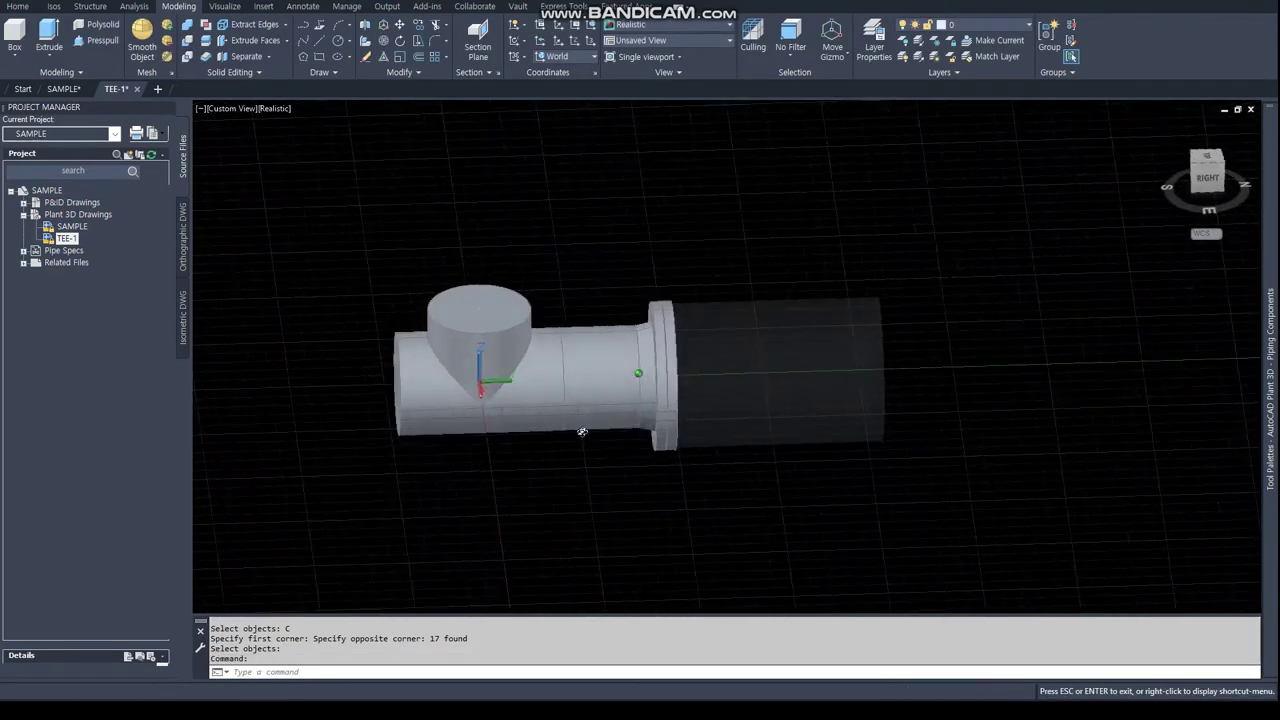
# Convert the tee block to a plant part, adding the first port at the left run end pointing left
pyautogui.write('PLANT')
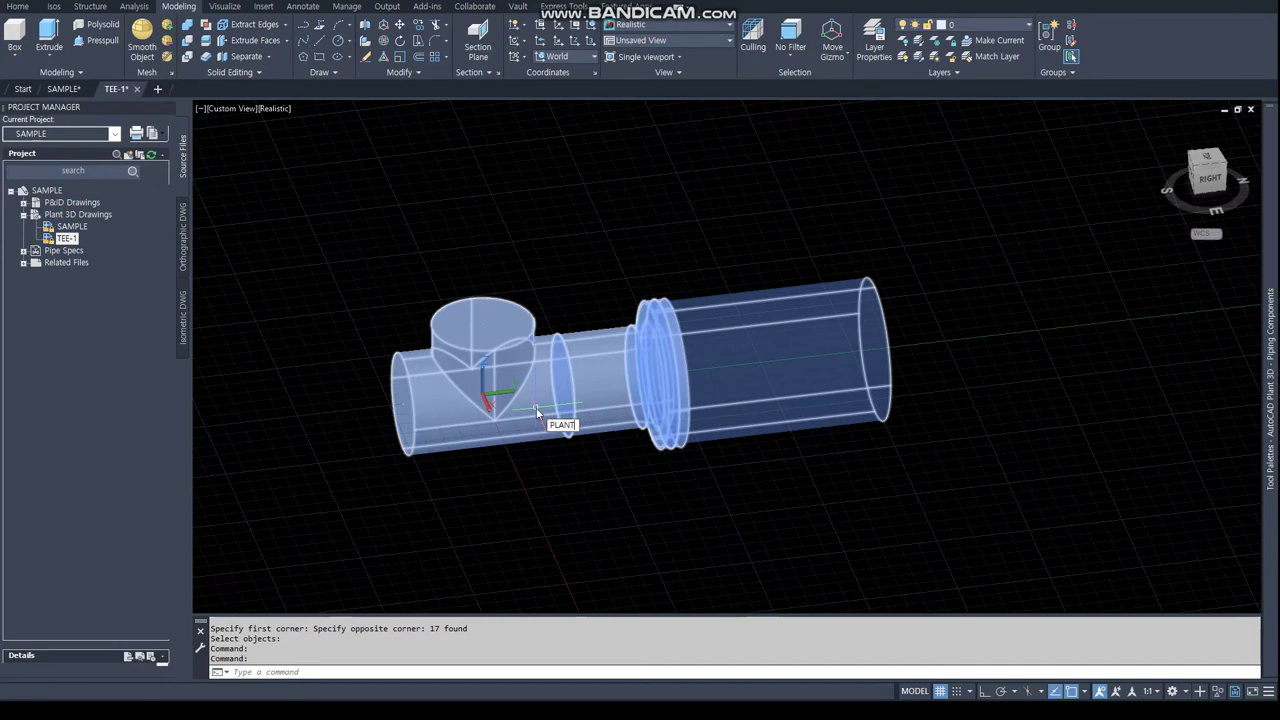
pyautogui.press('Return')
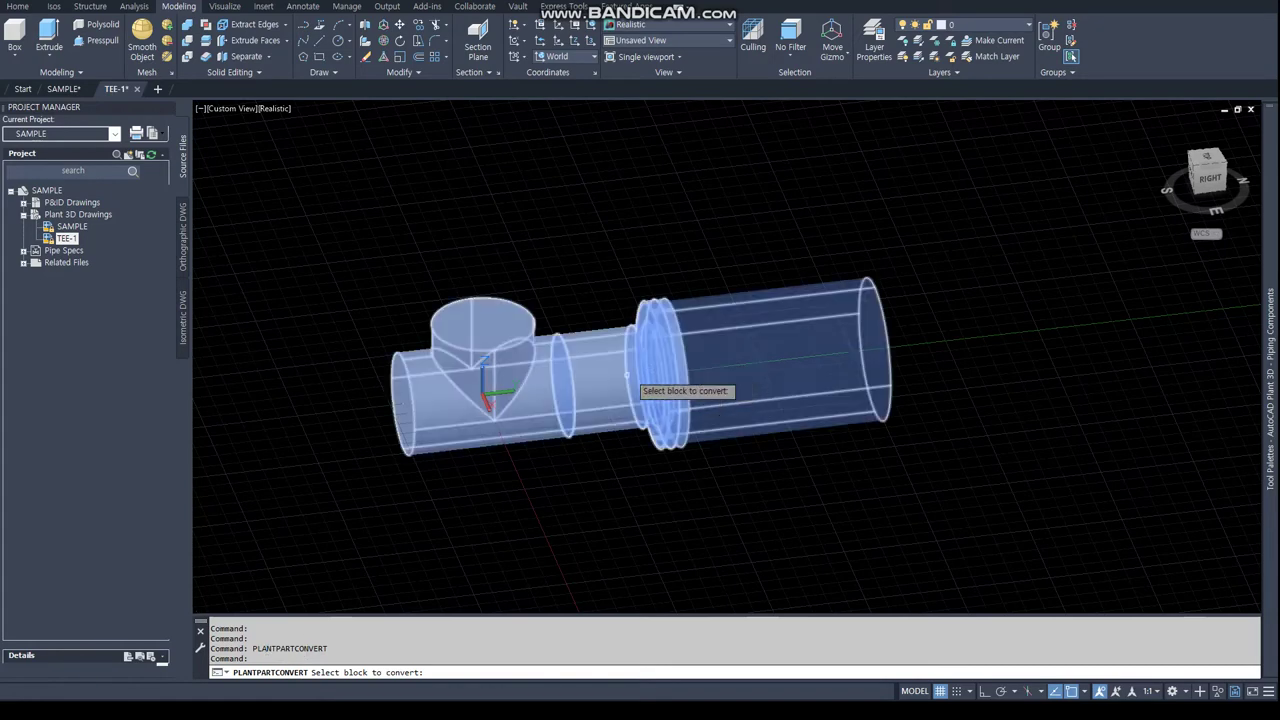
pyautogui.click(538, 406)
pyautogui.click(573, 437)
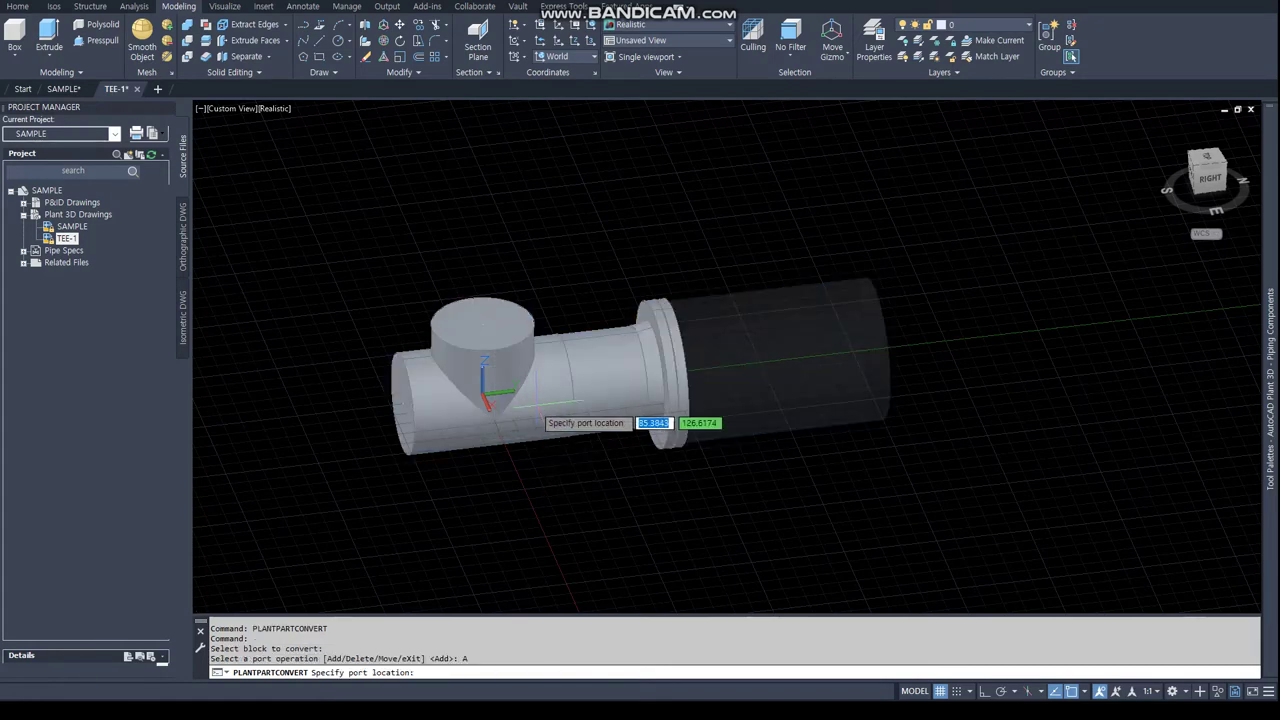
pyautogui.write('CEN')
pyautogui.press('Return')
pyautogui.click(401, 404)
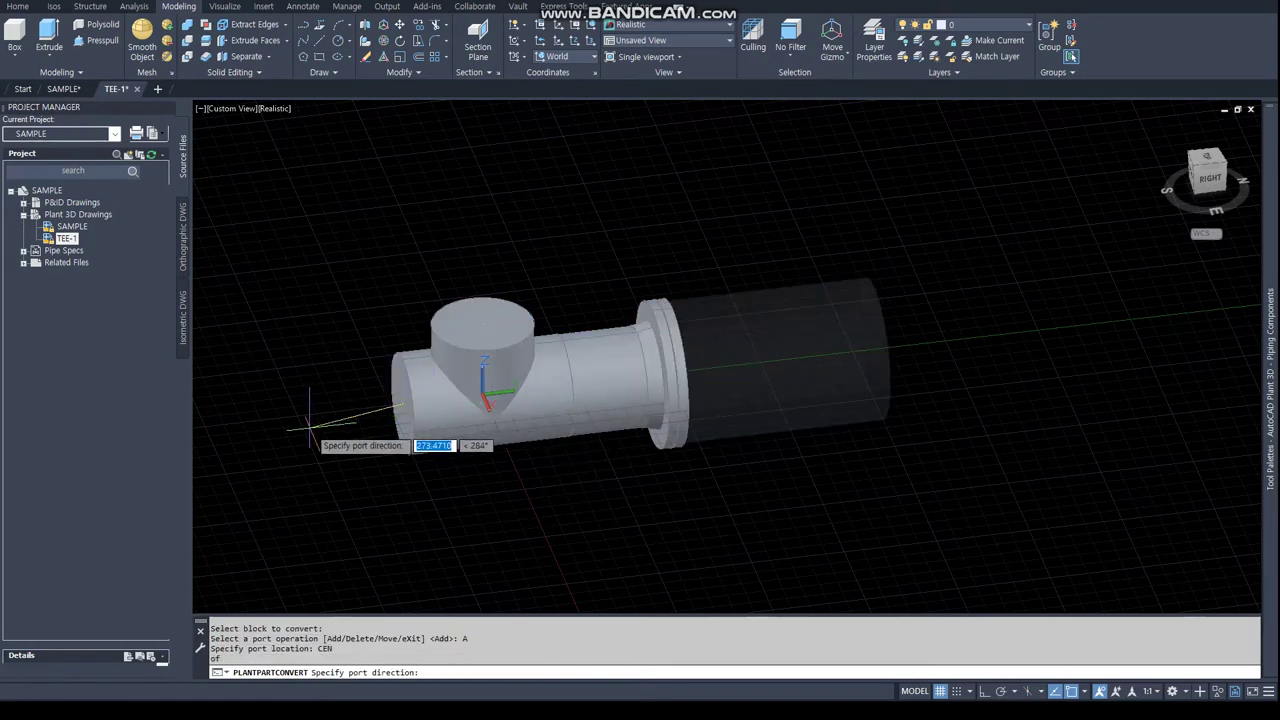
pyautogui.press('F8')
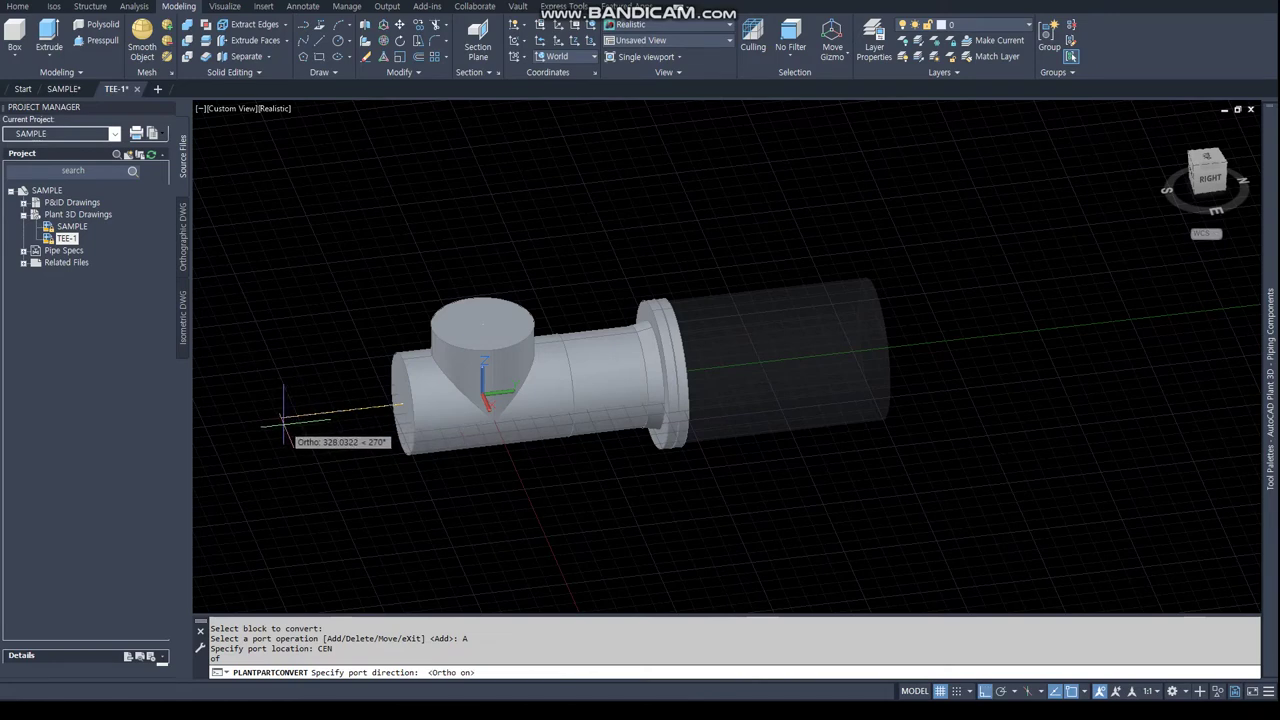
pyautogui.click(283, 420)
pyautogui.press('Down')
pyautogui.press('Down')
# Add a second port at the right run end centre, pointing right
pyautogui.press('Return')
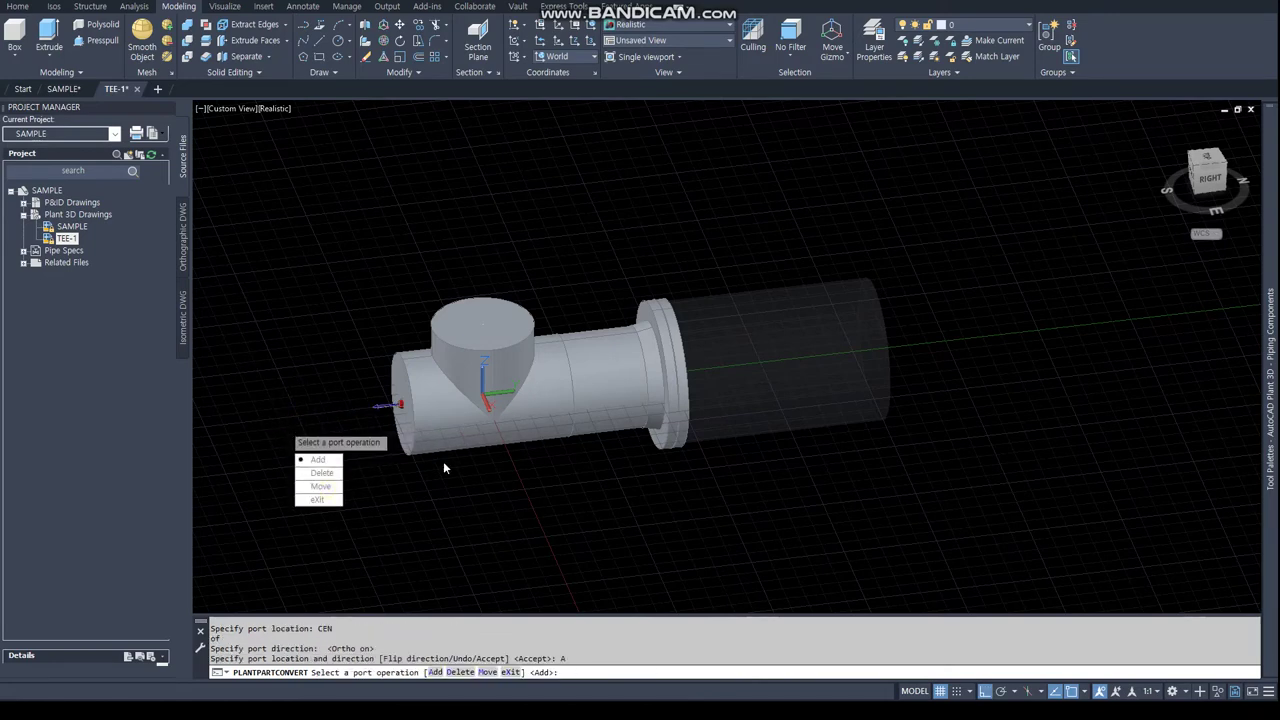
pyautogui.press('Return')
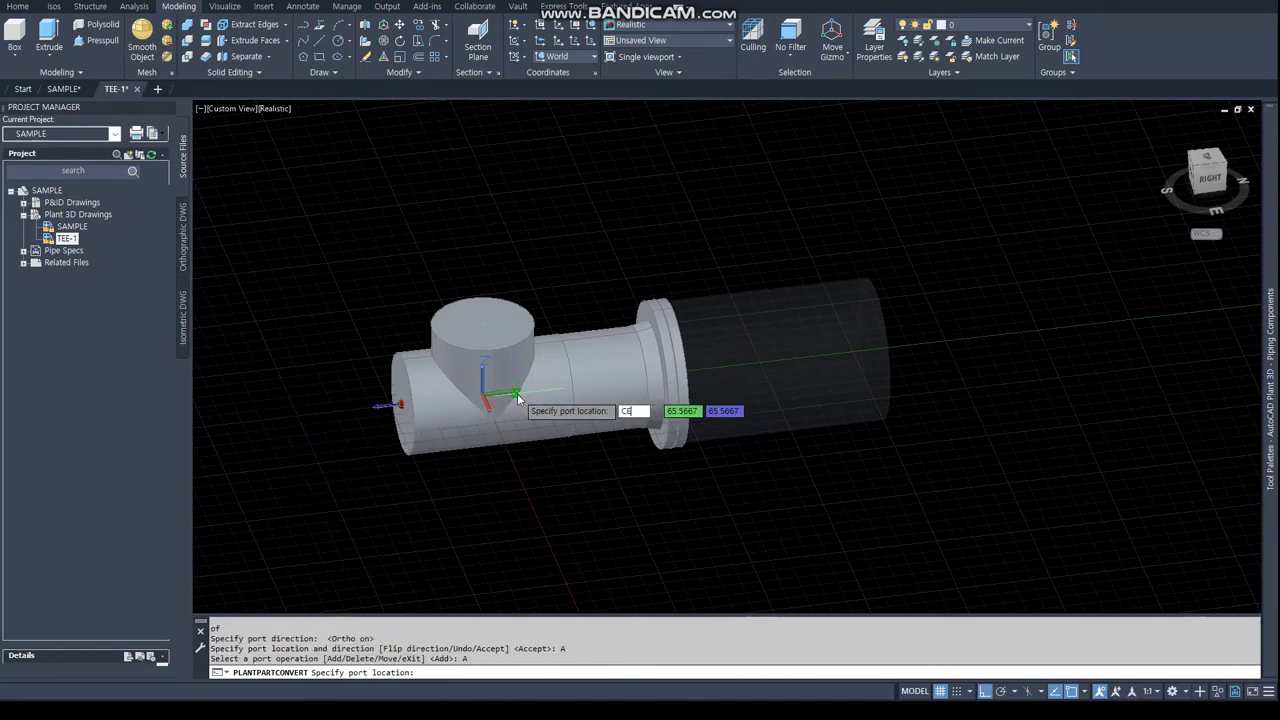
pyautogui.write('cen')
pyautogui.press('Return')
pyautogui.click(562, 385)
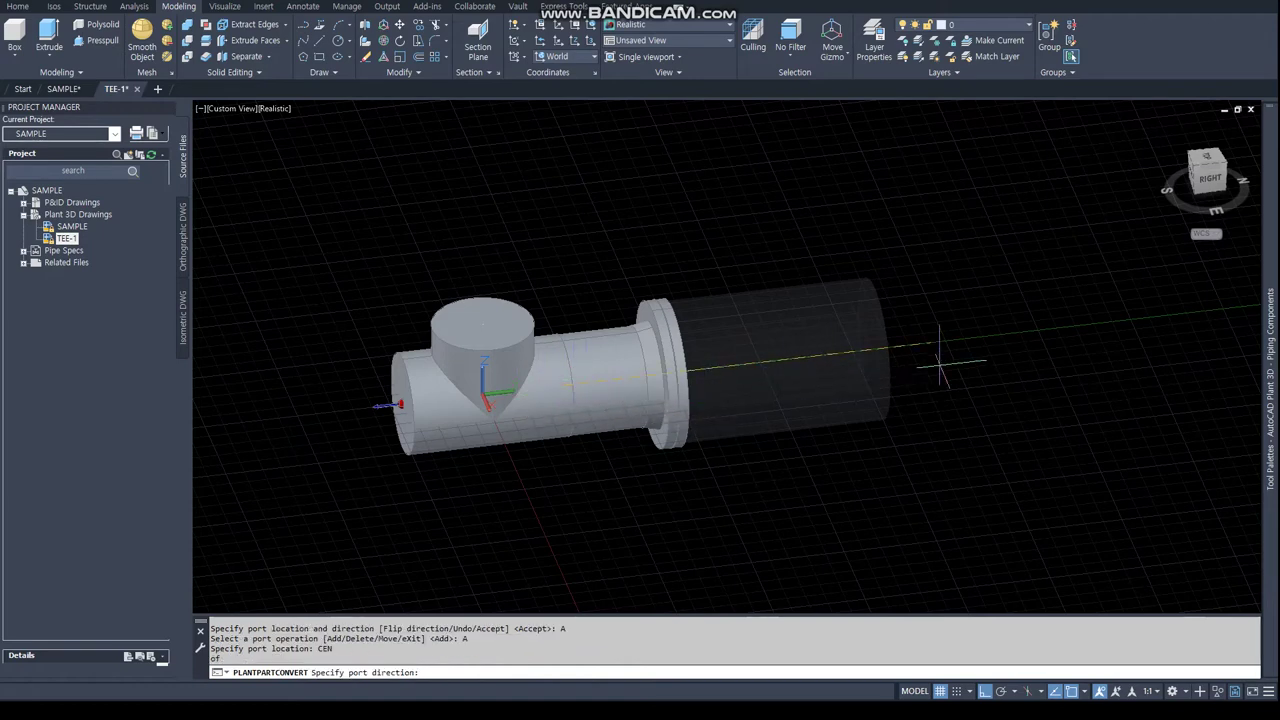
pyautogui.click(1032, 369)
pyautogui.press('Down')
pyautogui.press('Down')
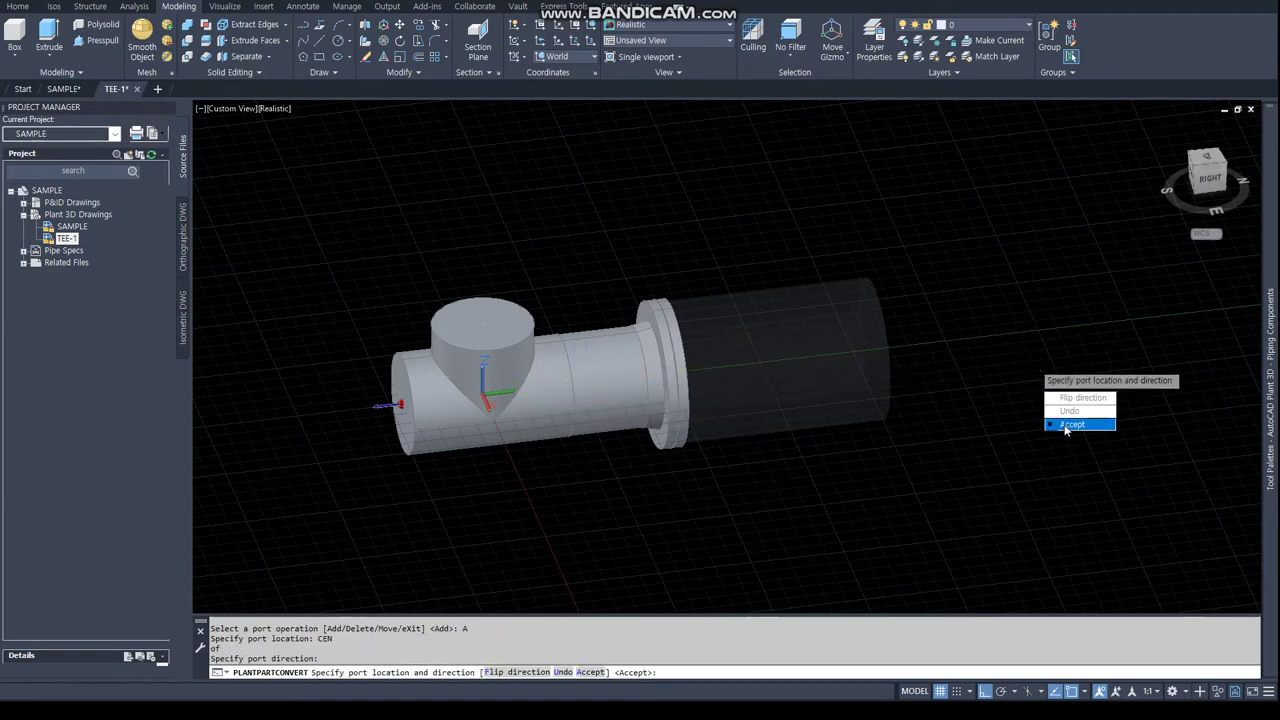
pyautogui.press('Return')
# Add a third port at the branch-top centre pointing upward and finish the conversion
pyautogui.press('Return')
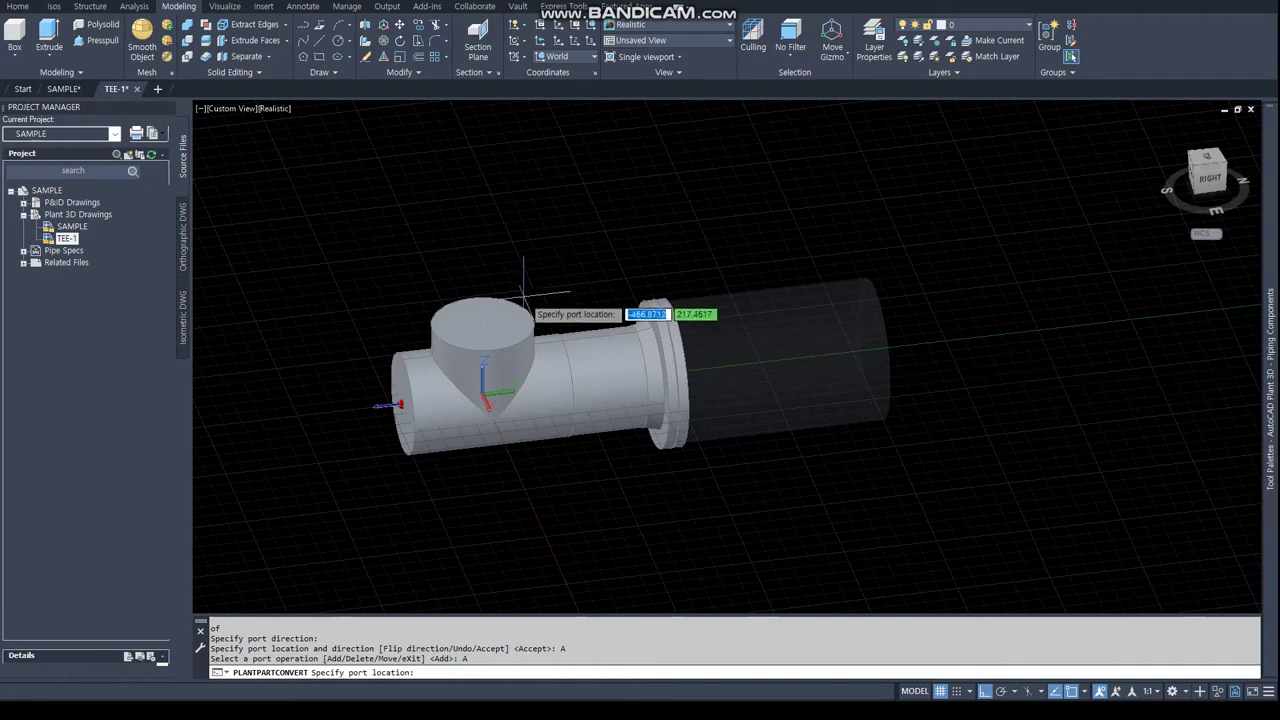
pyautogui.write('cen')
pyautogui.press('Return')
pyautogui.click(484, 321)
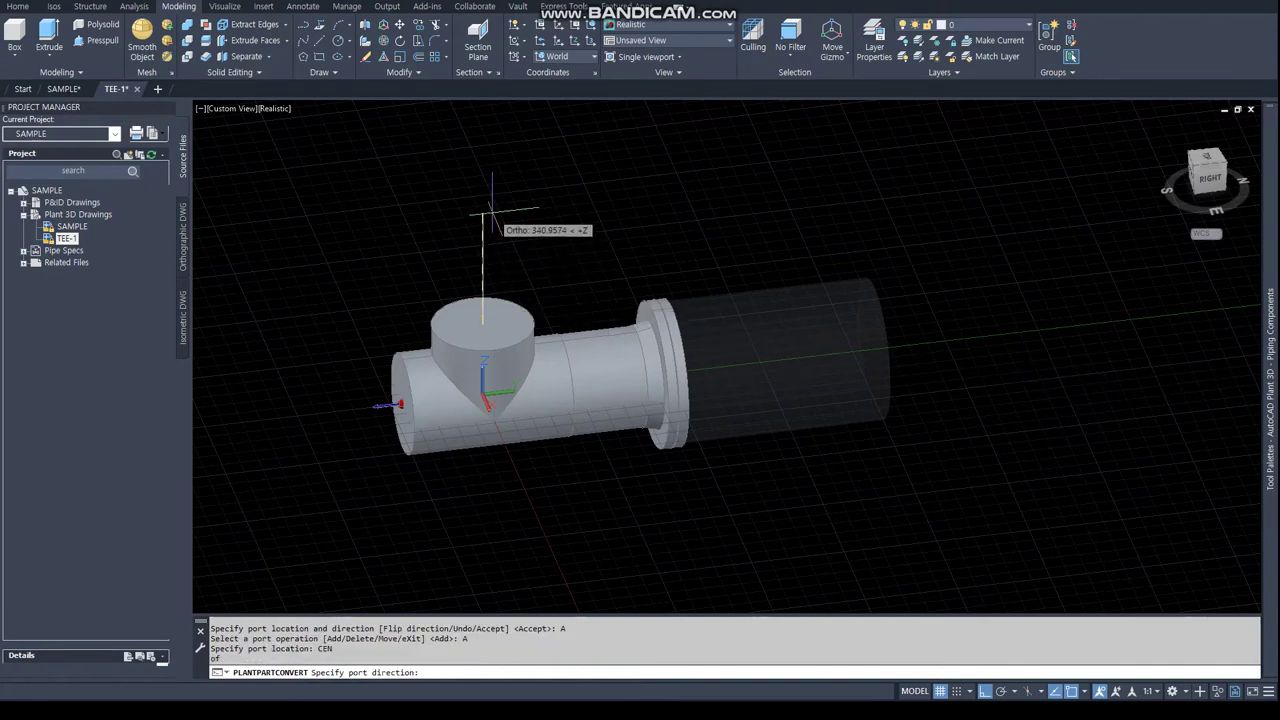
pyautogui.click(493, 215)
pyautogui.click(543, 278)
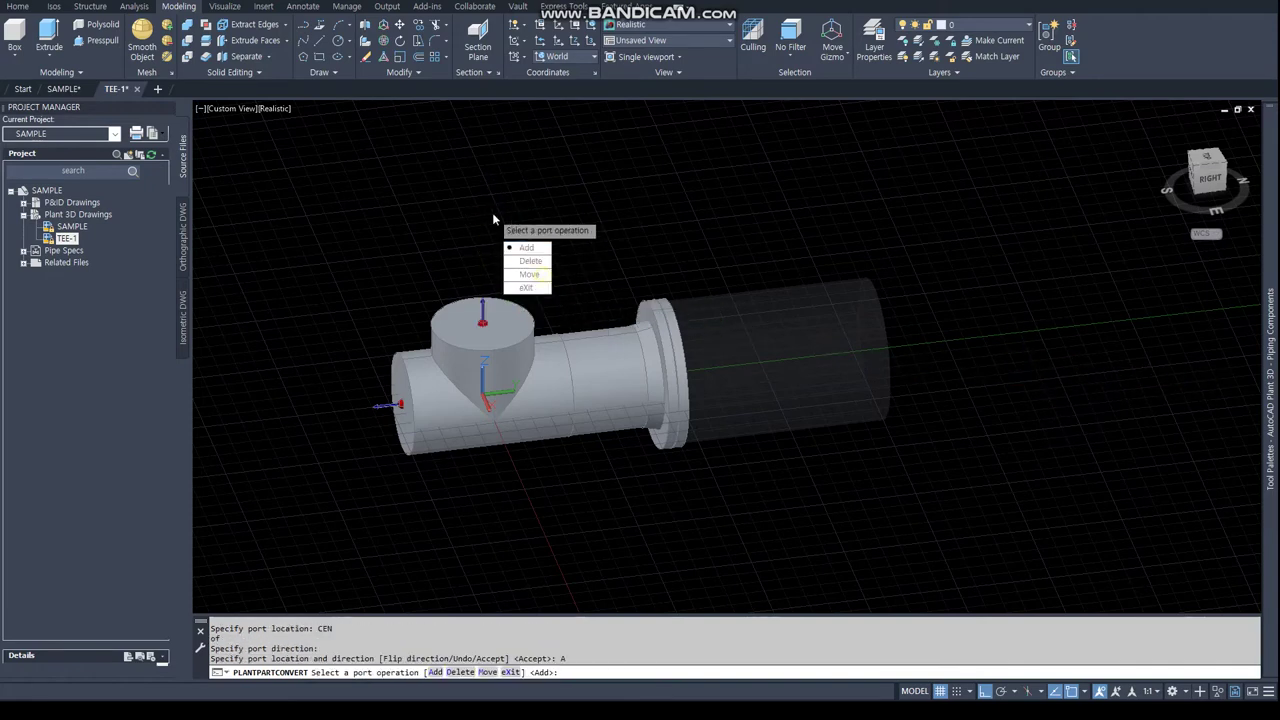
pyautogui.click(527, 287)
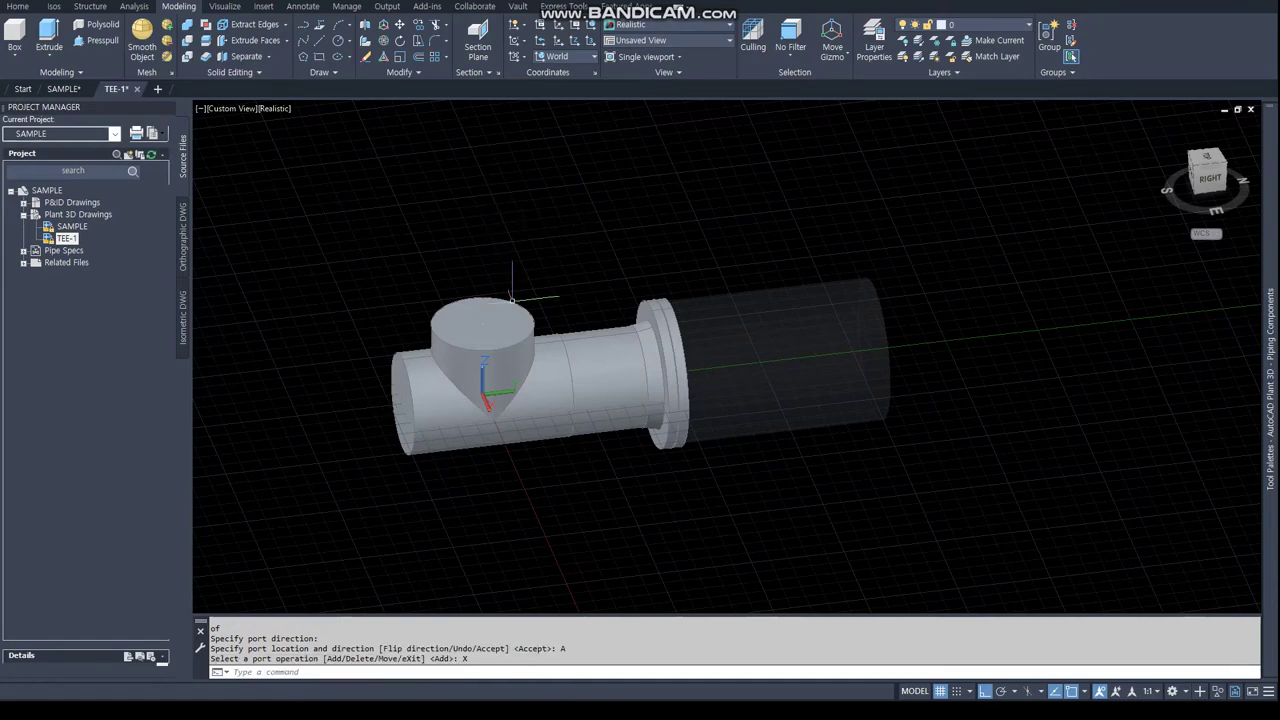
pyautogui.moveTo(527, 287)
pyautogui.keyDown('shift'); pyautogui.mouseDown(button='middle')
pyautogui.moveTo(581, 375)
pyautogui.moveTo(529, 265)
pyautogui.moveTo(534, 294)
pyautogui.mouseUp(button='middle'); pyautogui.keyUp('shift')
# Close the Blocks palette so TEE-1's tee model is visible
pyautogui.scroll(2, 529, 265)
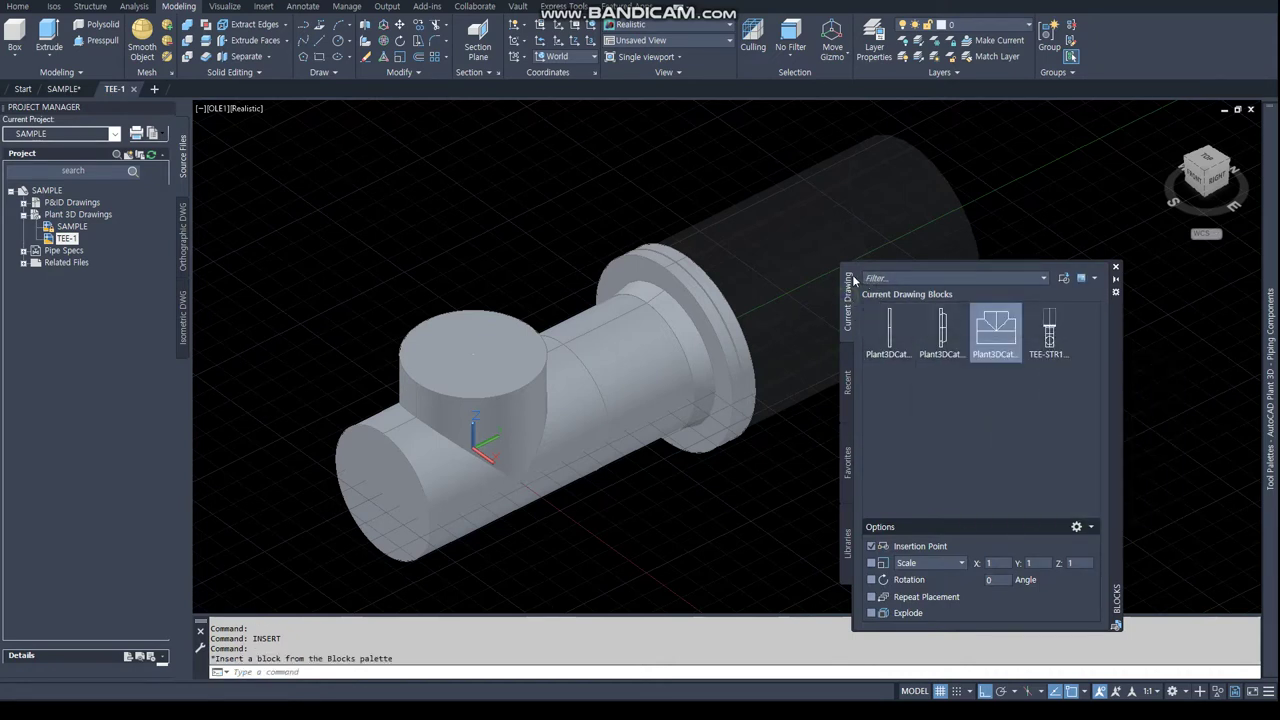
pyautogui.click(1116, 267)
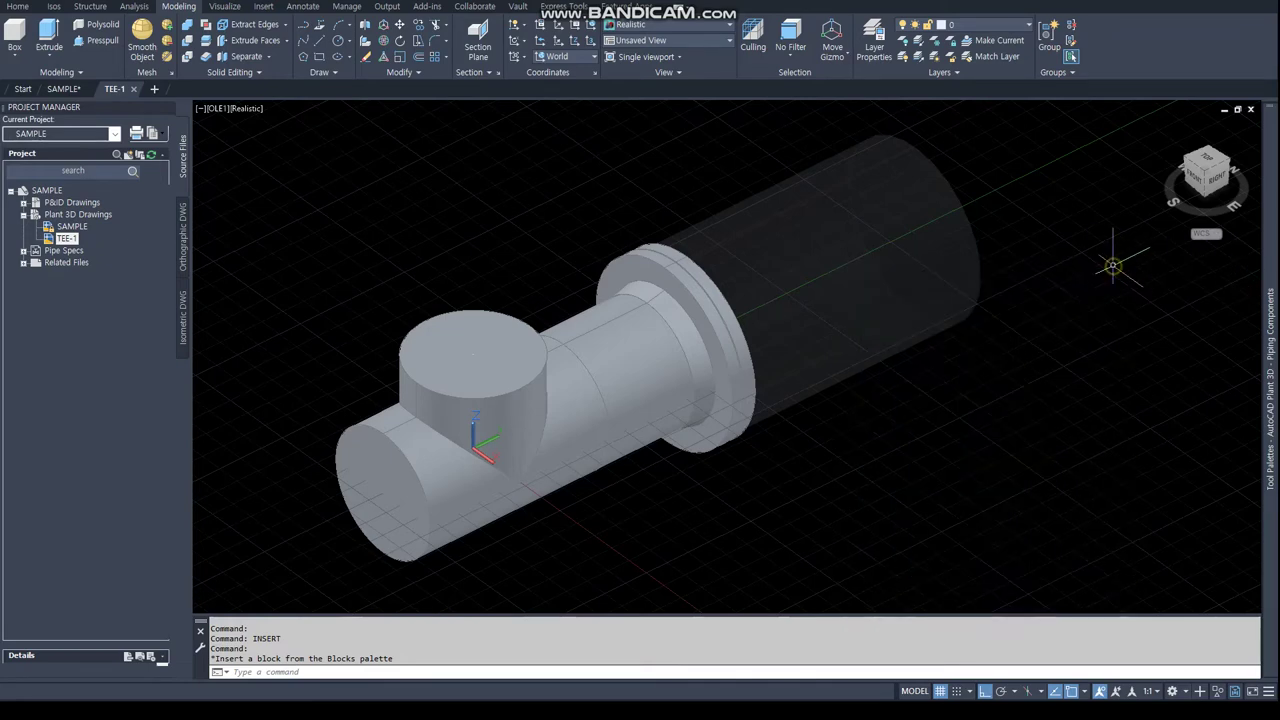
# Return to the SAMPLE drawing and orbit to view both tees obliquely
pyautogui.click(69, 86)
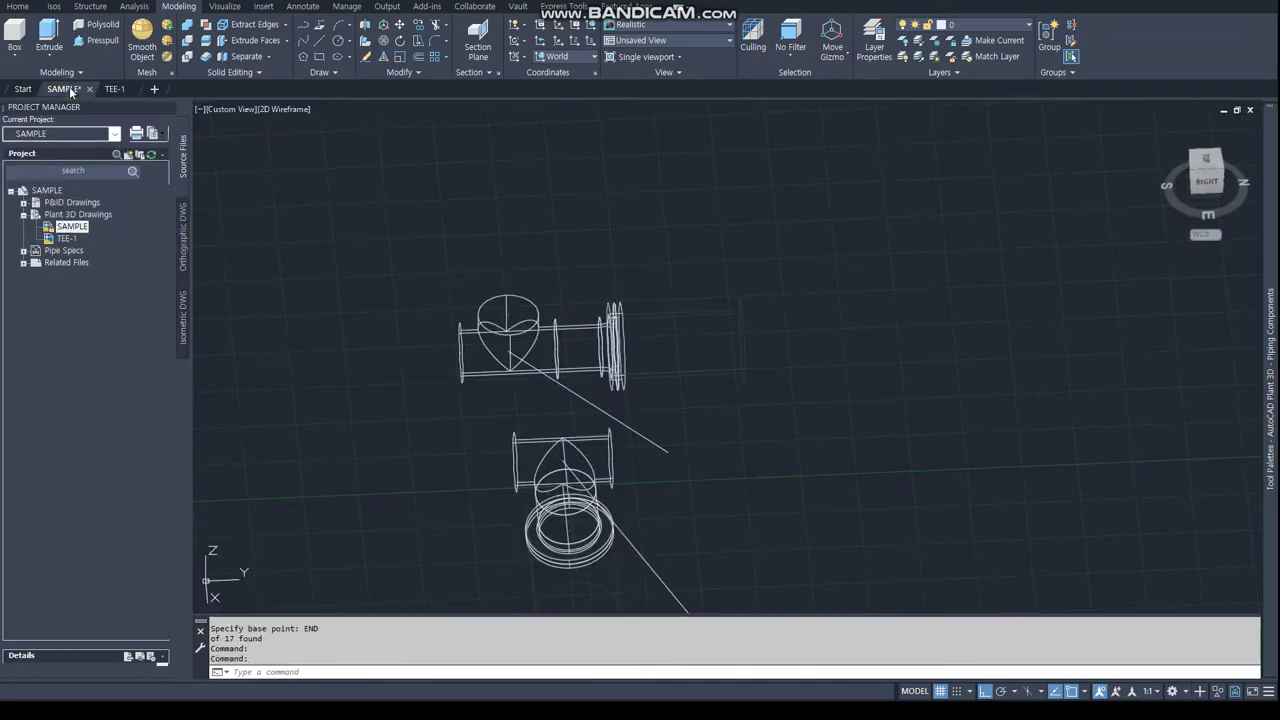
pyautogui.keyDown('shift'); pyautogui.moveTo(701, 552); pyautogui.dragTo(565, 445, button='middle'); pyautogui.keyUp('shift')
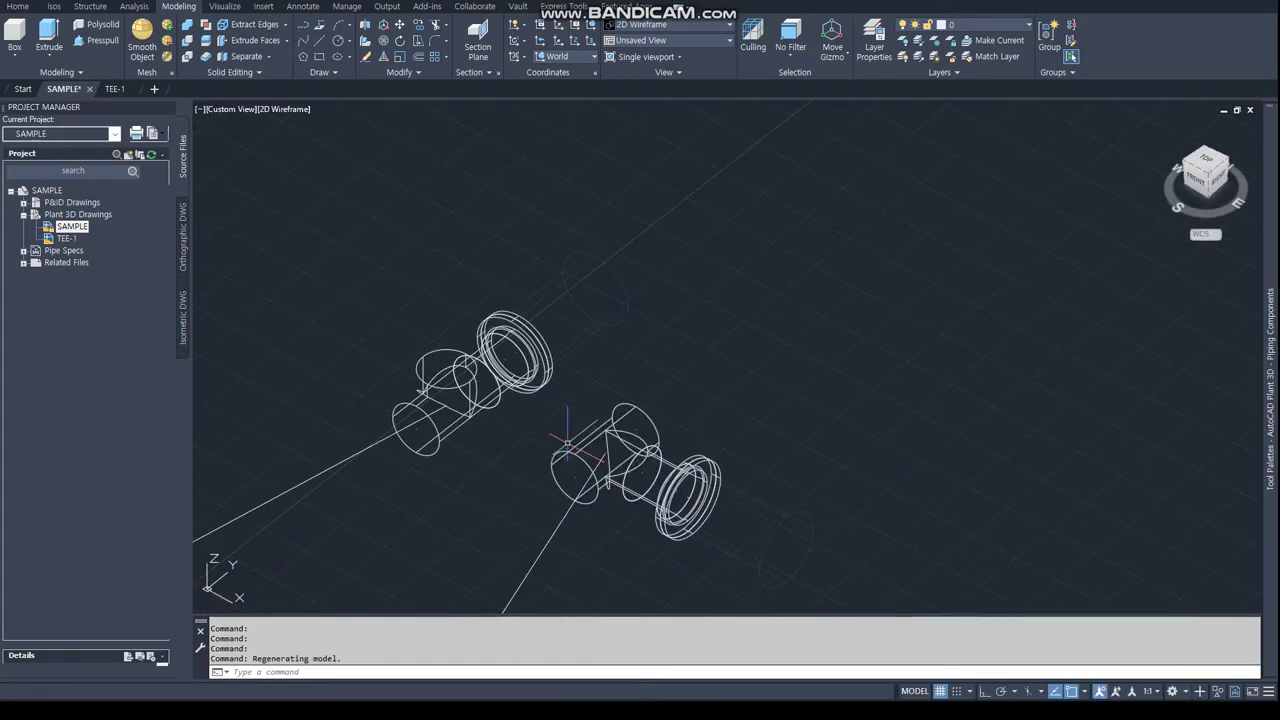
pyautogui.hotkey('ctrl', 'shift', 'c')
pyautogui.press('Escape')
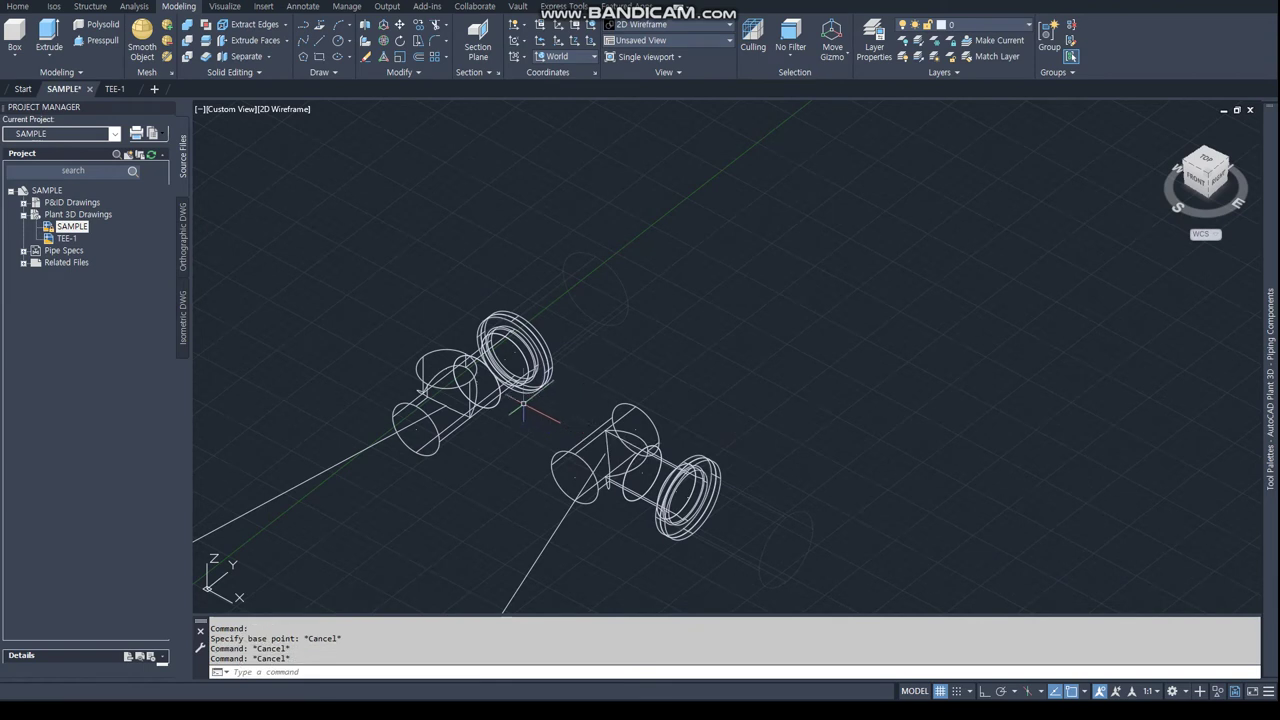
# Window-select the lower tee's 16 objects and copy them with an endpoint base point
pyautogui.click(523, 403)
pyautogui.click(771, 537)
pyautogui.click(532, 531)
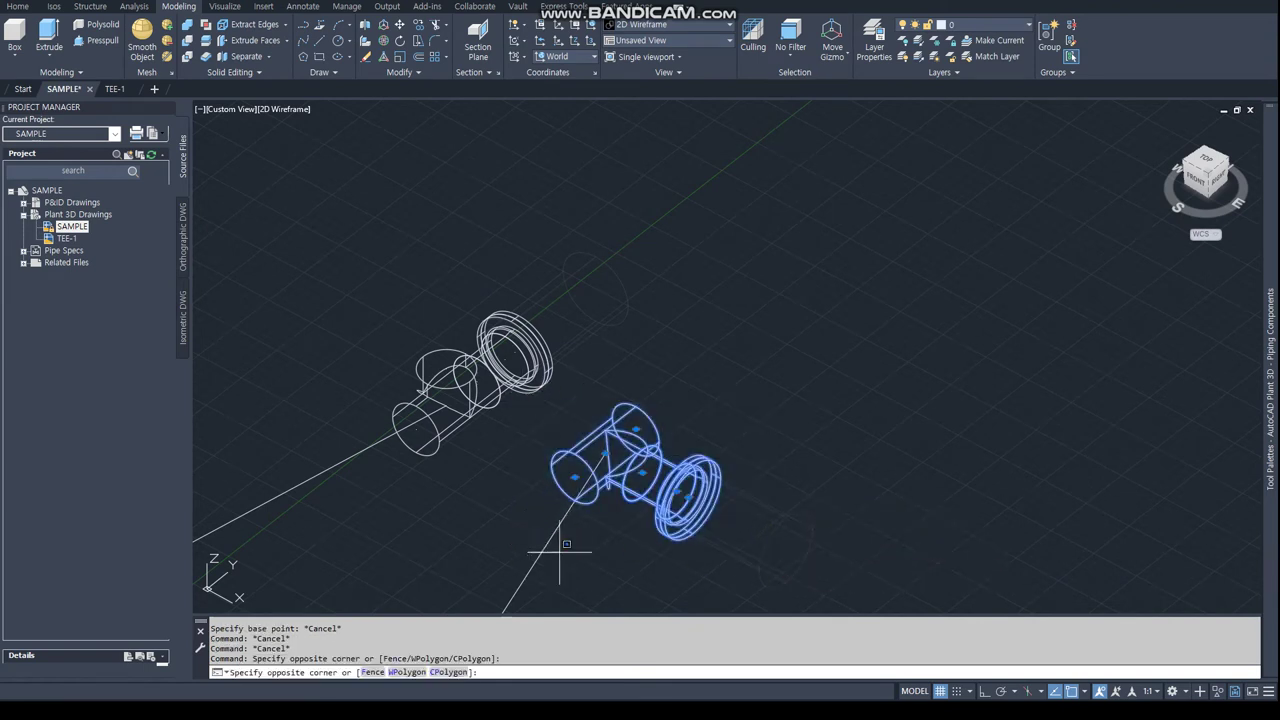
pyautogui.click(863, 392)
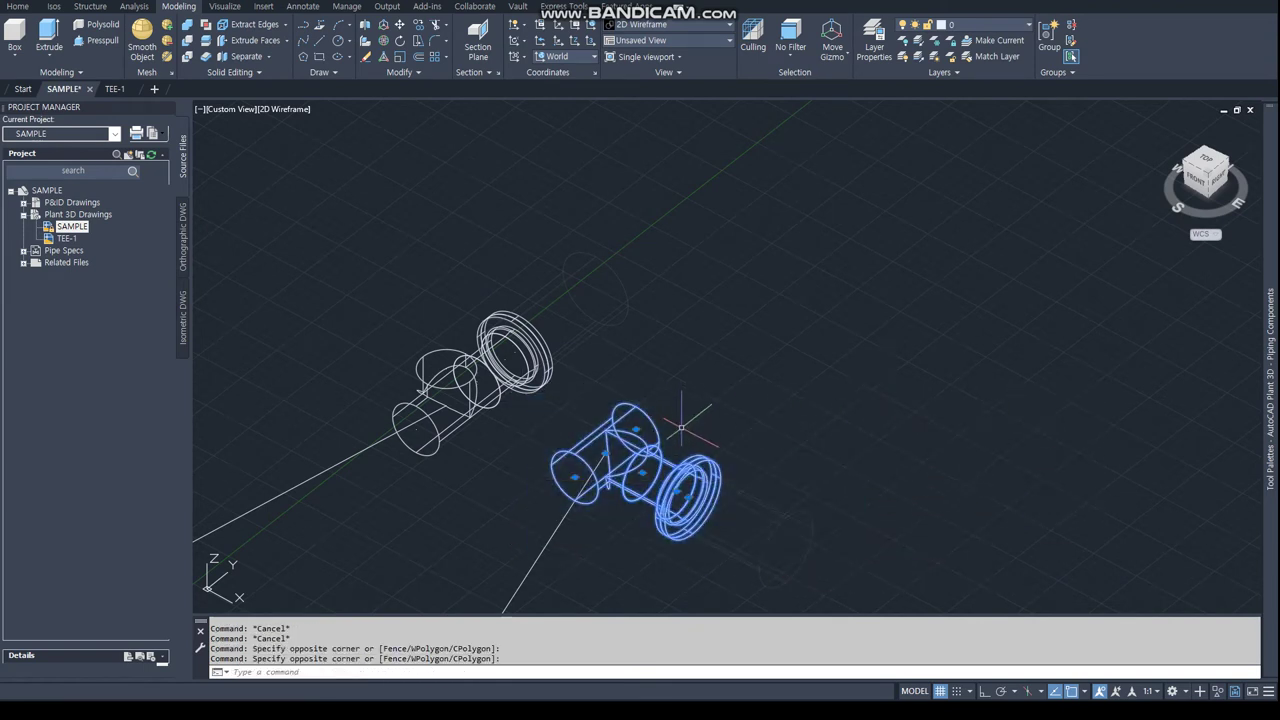
pyautogui.hotkey('ctrl', 'shift', 'c')
pyautogui.write('END')
pyautogui.press('Return')
pyautogui.click(605, 455)
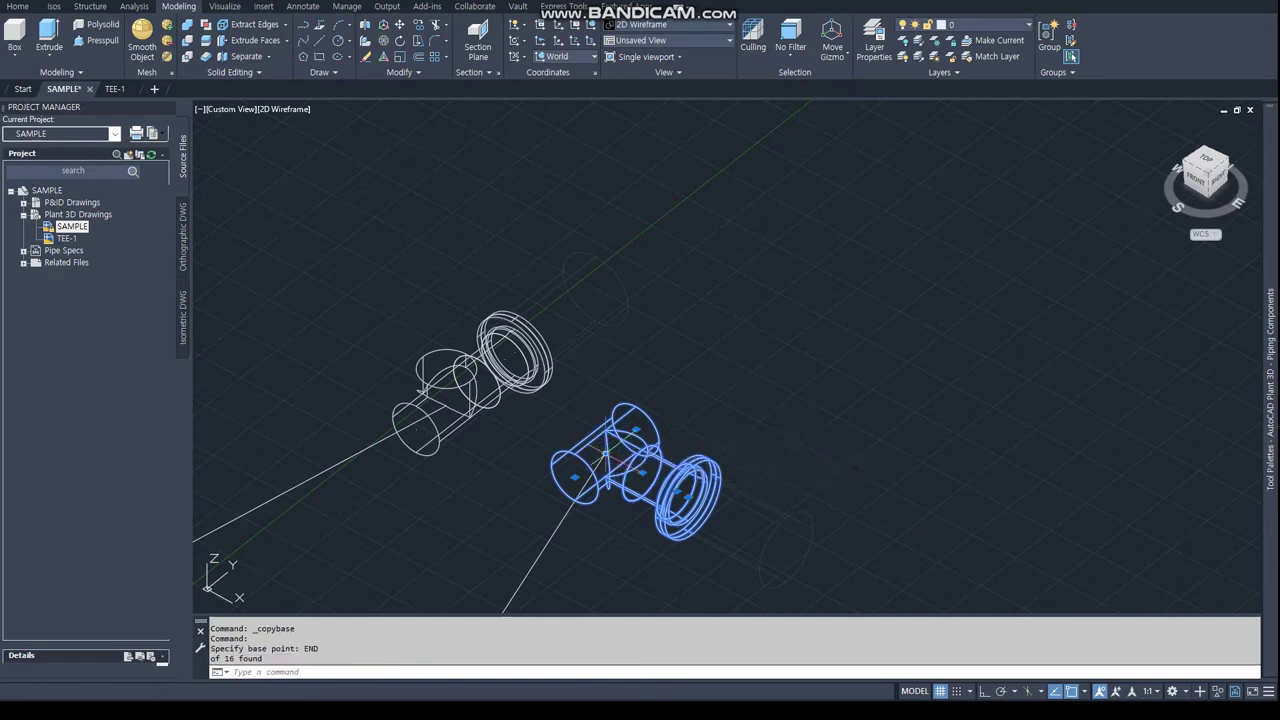
# Create a new drawing TEE-2 under Plant 3D Drawings
pyautogui.rightClick(68, 214)
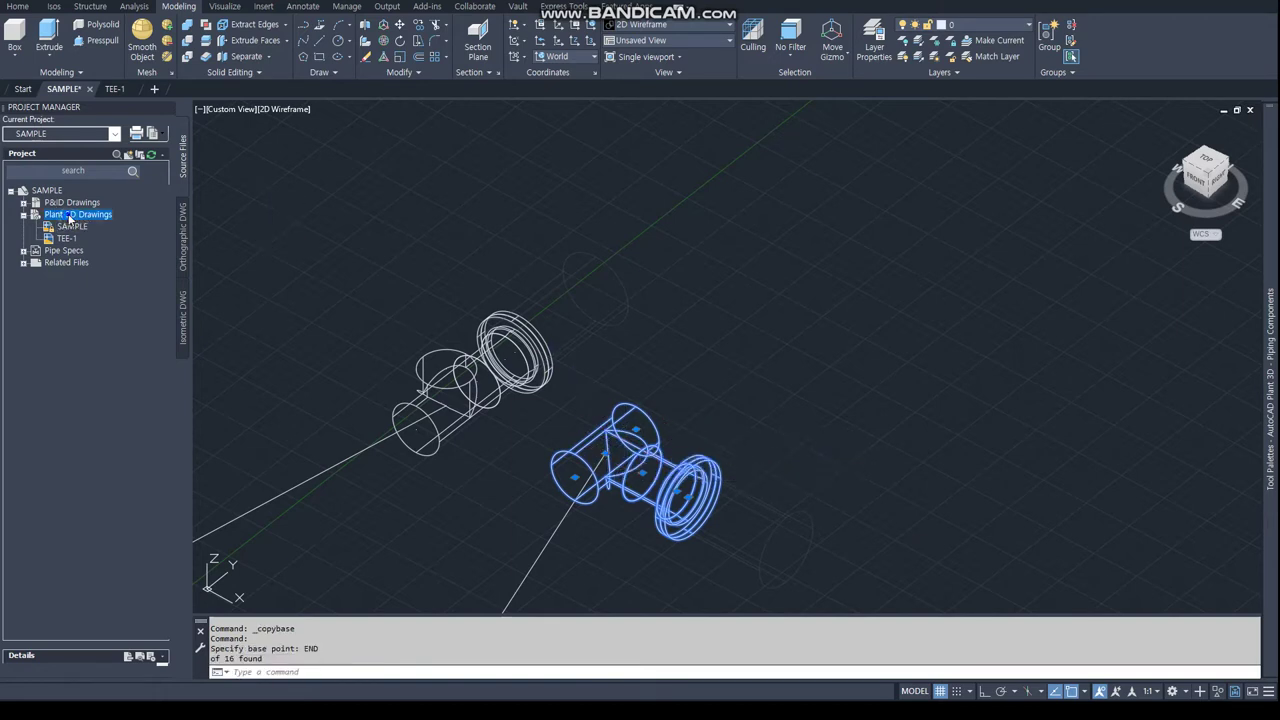
pyautogui.click(129, 221)
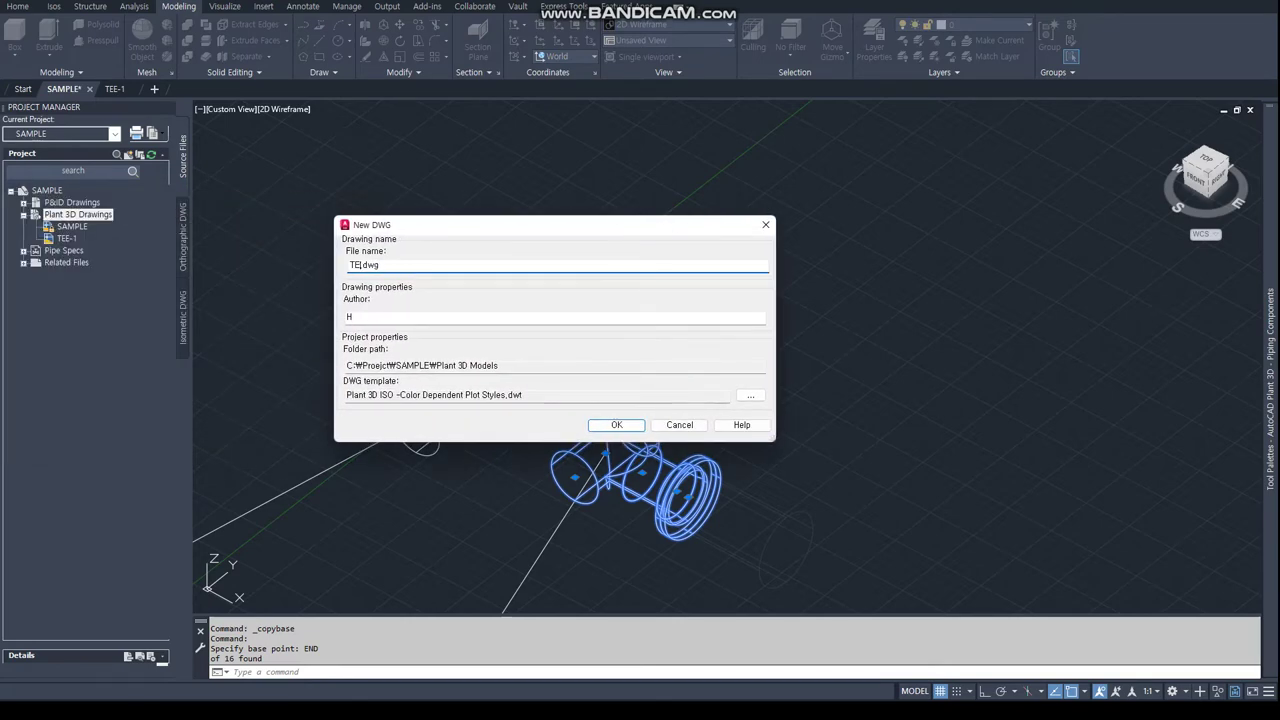
pyautogui.write('-2')
pyautogui.press('Return')
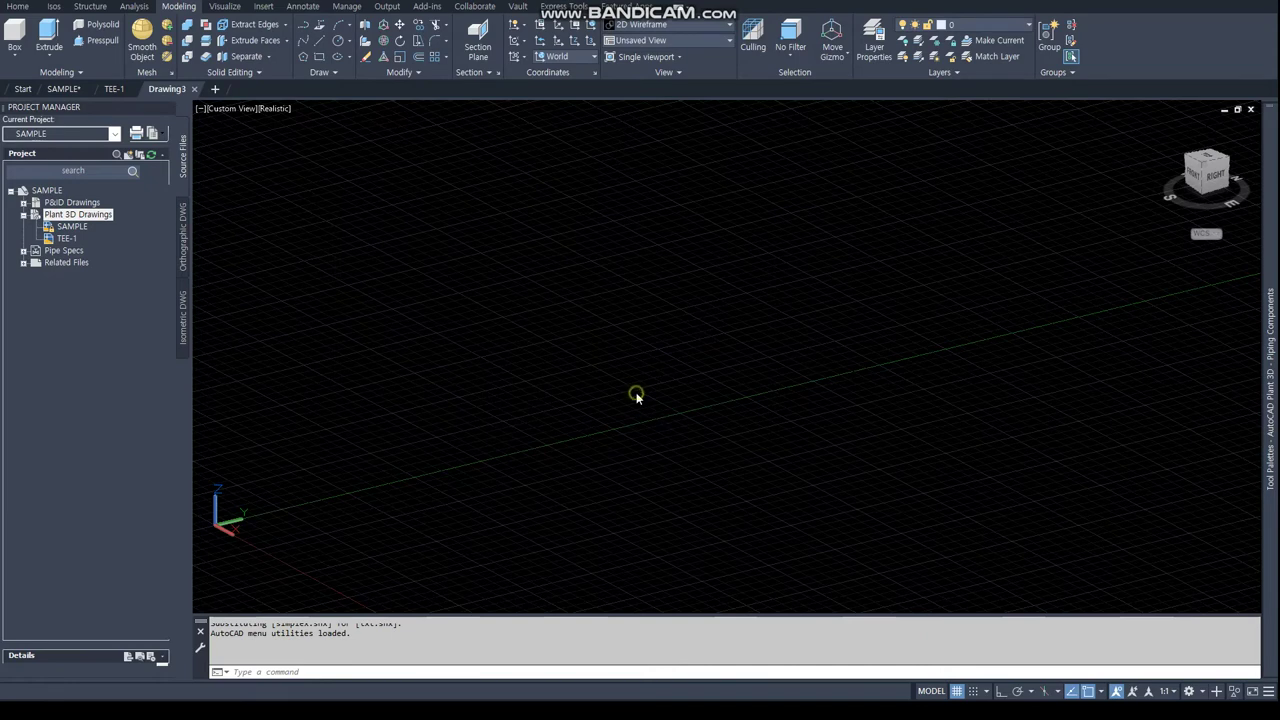
pyautogui.click(434, 328)
pyautogui.press('Escape')
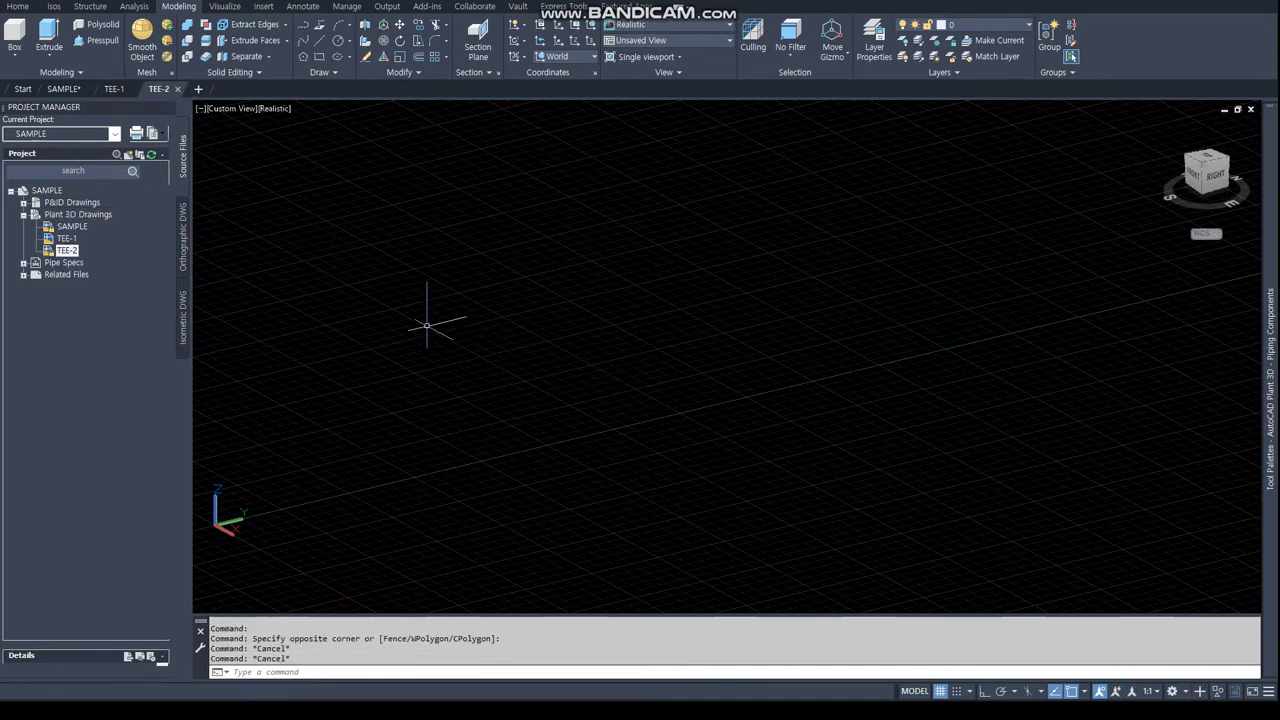
pyautogui.press('Escape')
# Paste the copied lower tee into TEE-2 at 0,0,0 and orbit to a front view
pyautogui.hotkey('ctrl', 'v')
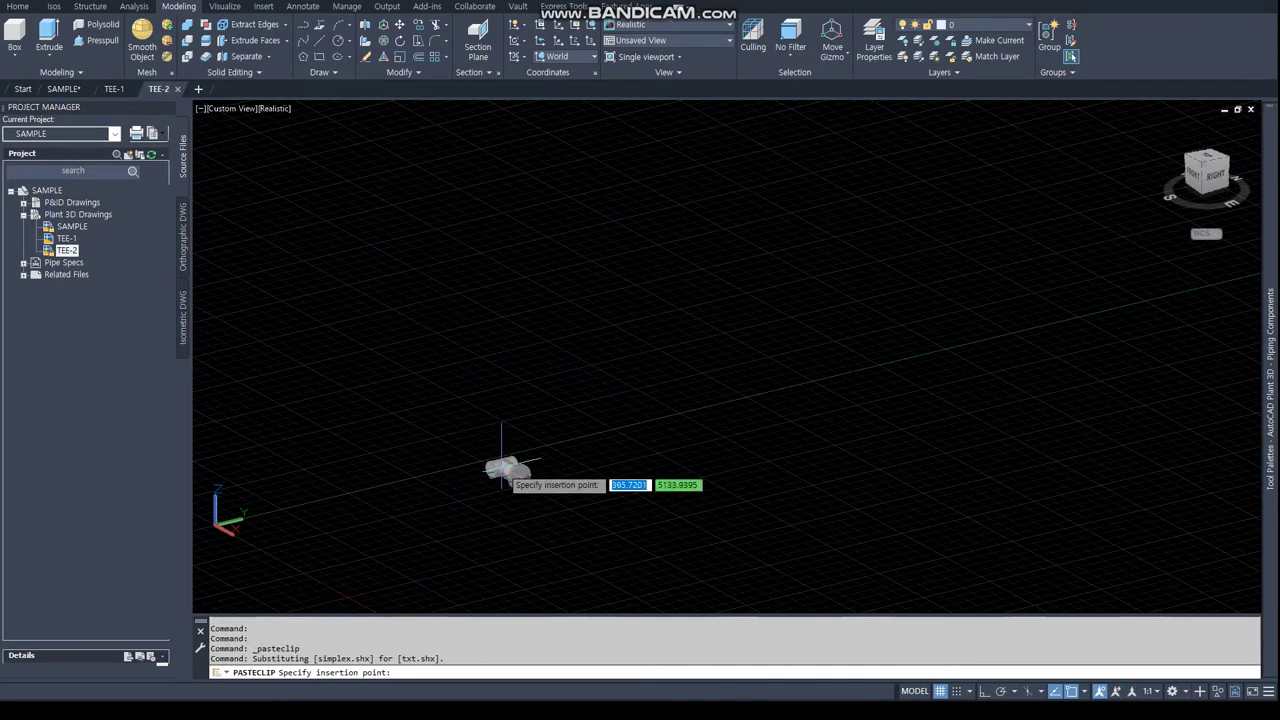
pyautogui.press('Tab')
pyautogui.write('0')
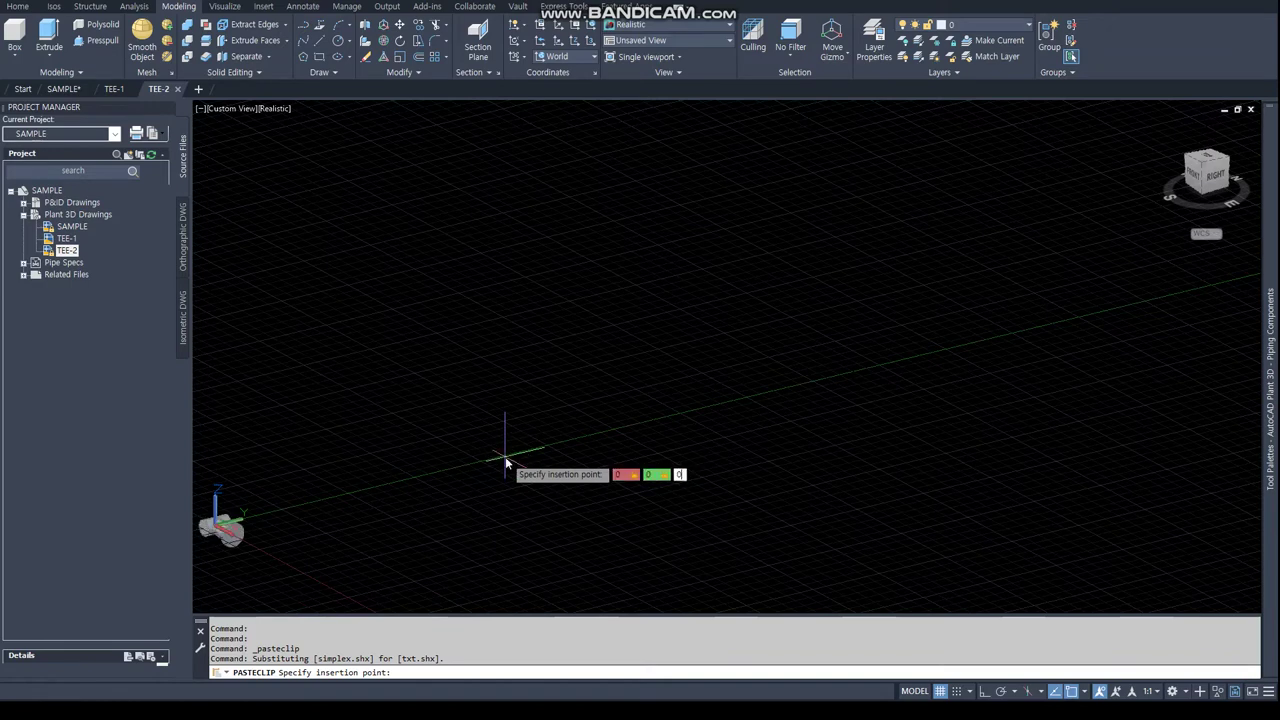
pyautogui.press('Return')
pyautogui.moveTo(505, 456); pyautogui.dragTo(639, 355, button='middle')
pyautogui.scroll(2, 639, 355)
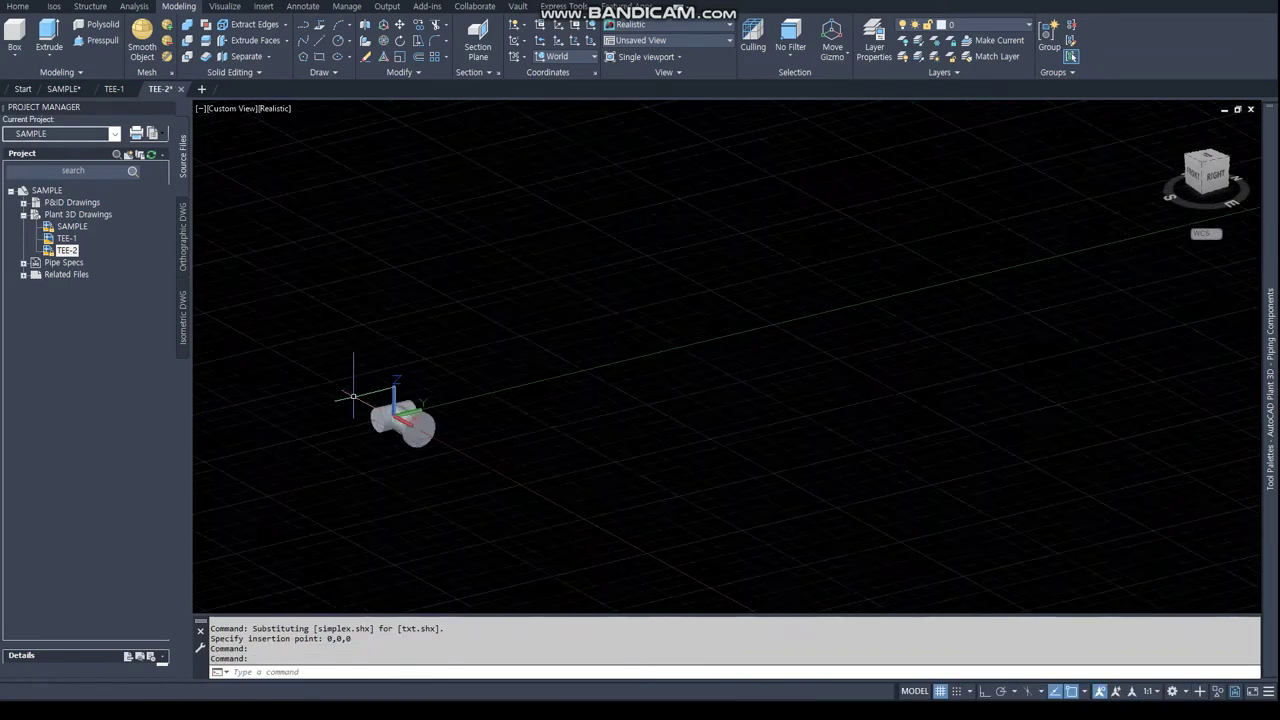
pyautogui.scroll(3, 450, 440)
pyautogui.keyDown('shift'); pyautogui.moveTo(450, 440); pyautogui.dragTo(567, 472, button='middle'); pyautogui.keyUp('shift')
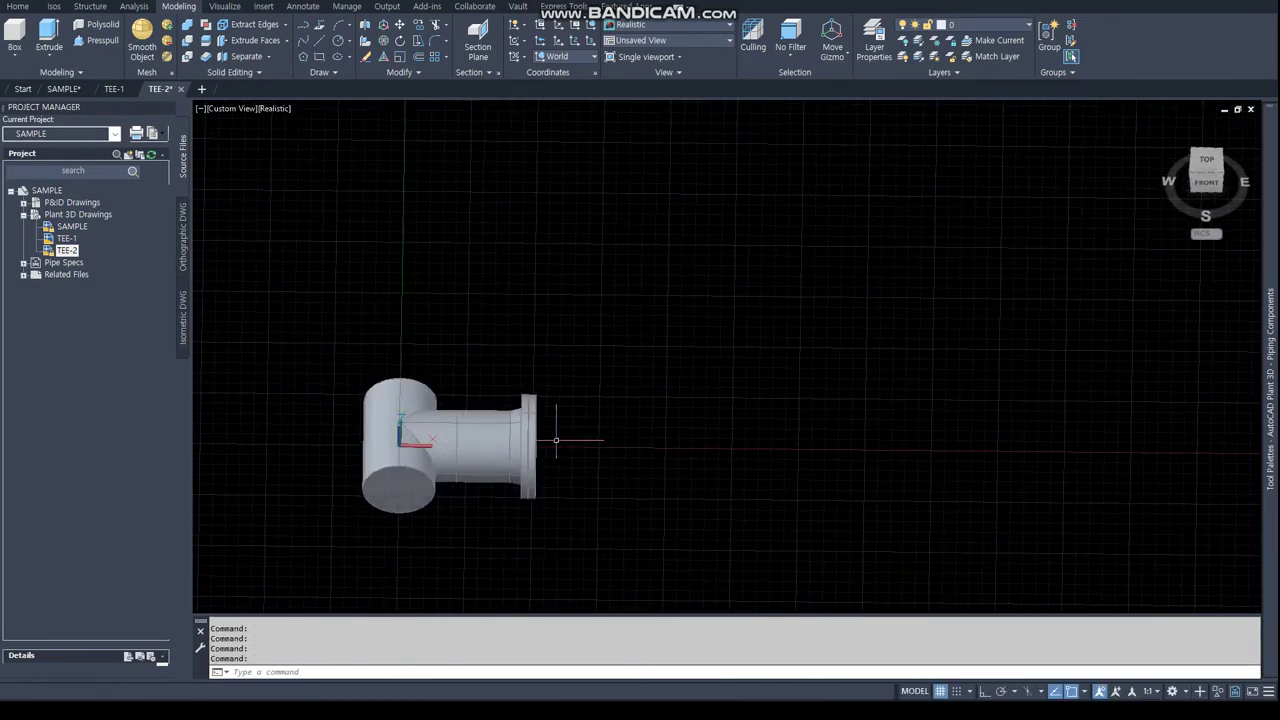
# Erase the pasted tee from TEE-2 using a window selection
pyautogui.write('E')
pyautogui.press('Return')
pyautogui.write('W')
pyautogui.press('Return')
pyautogui.click(330, 342)
pyautogui.click(557, 475)
pyautogui.press('Return')
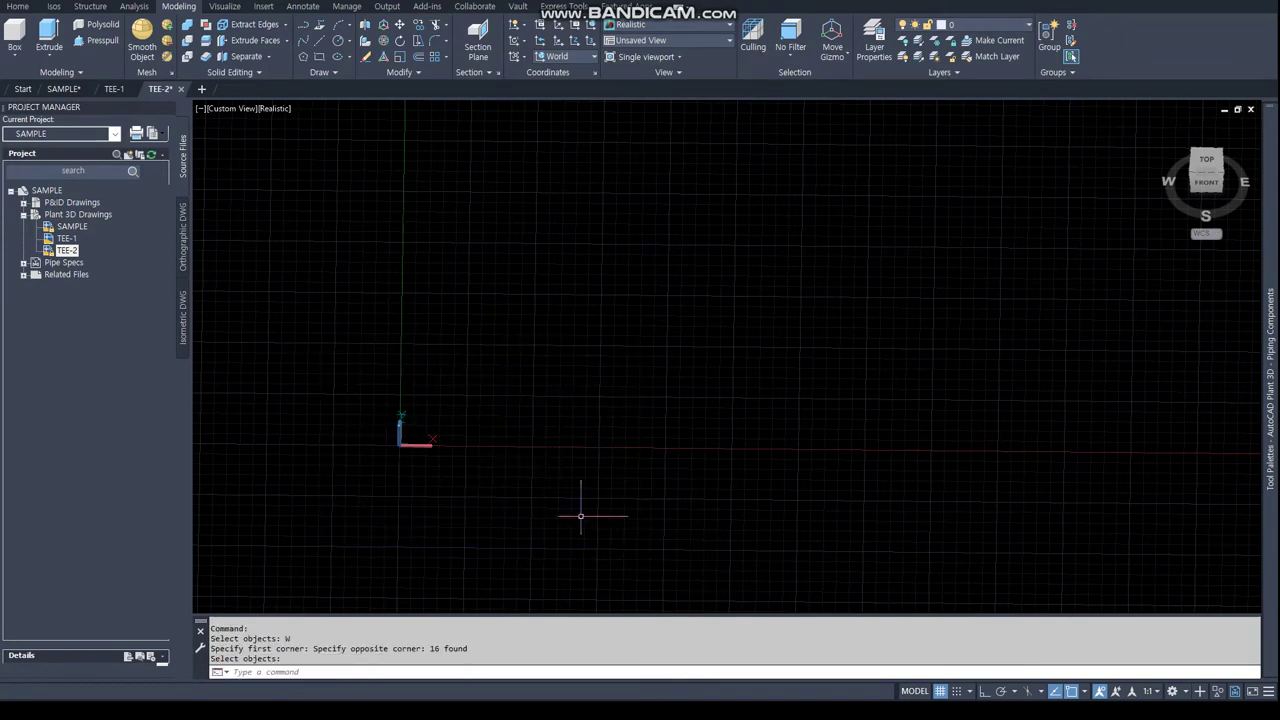
# In SAMPLE, copy the strainer tee and its cylinder with an endpoint base point
pyautogui.doubleClick(72, 228)
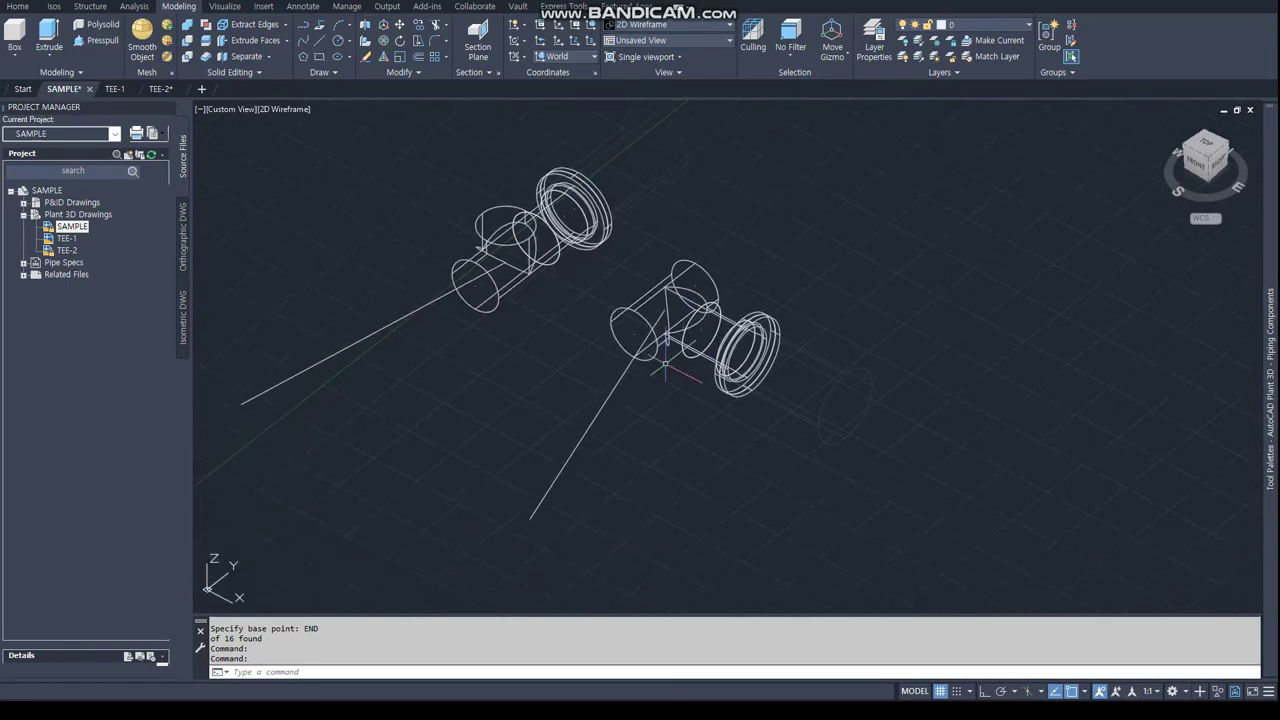
pyautogui.keyDown('shift'); pyautogui.moveTo(665, 365); pyautogui.dragTo(654, 208, button='middle'); pyautogui.keyUp('shift')
pyautogui.click(614, 203)
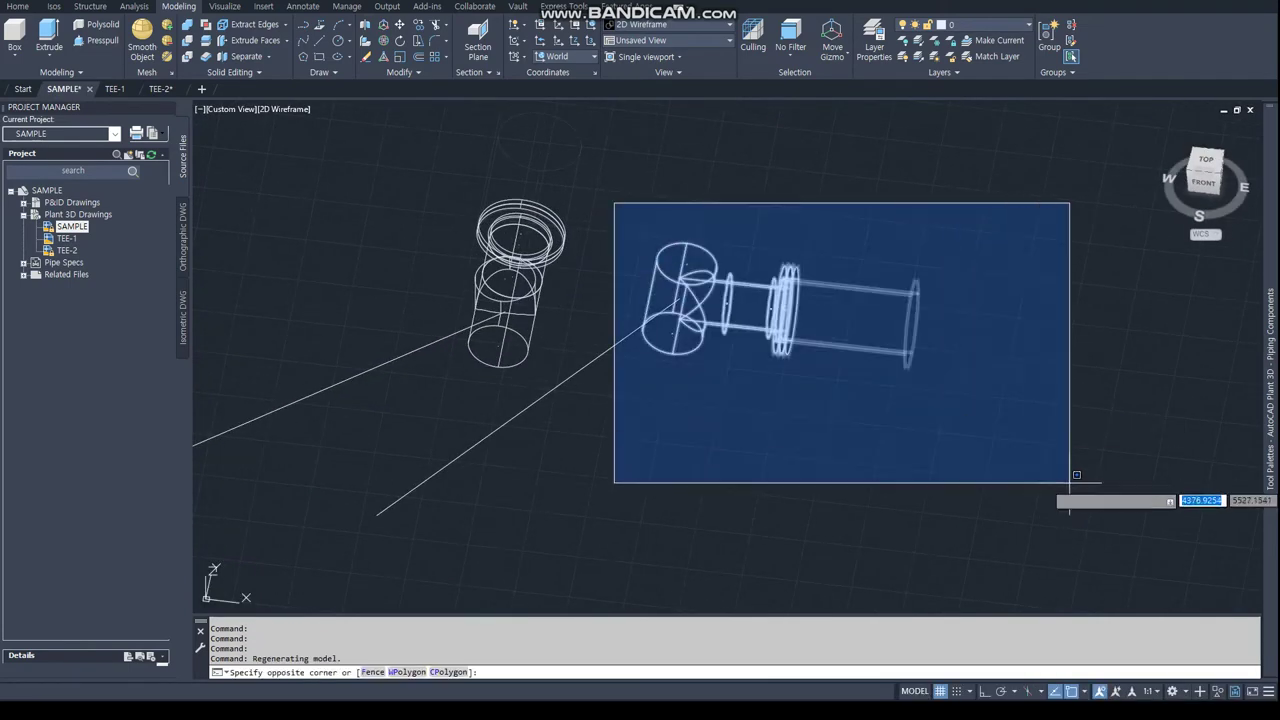
pyautogui.click(1076, 475)
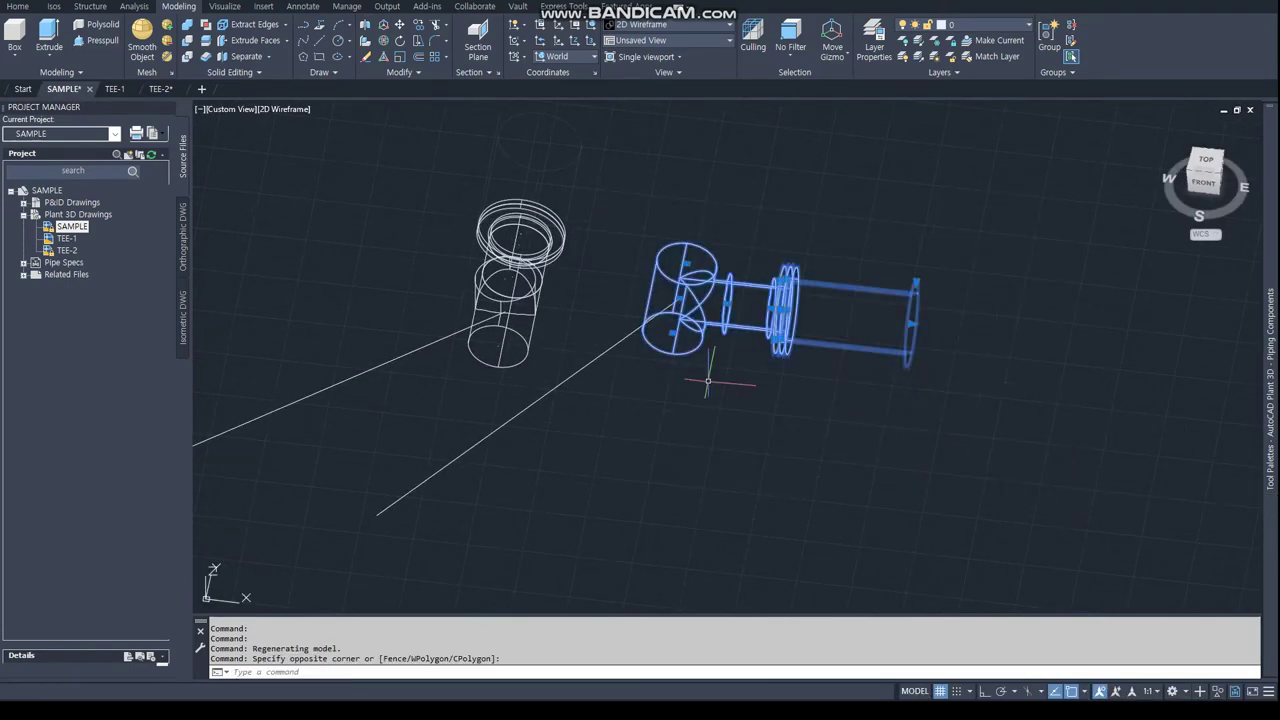
pyautogui.hotkey('ctrl', 'shift', 'c')
pyautogui.write('END')
pyautogui.press('Return')
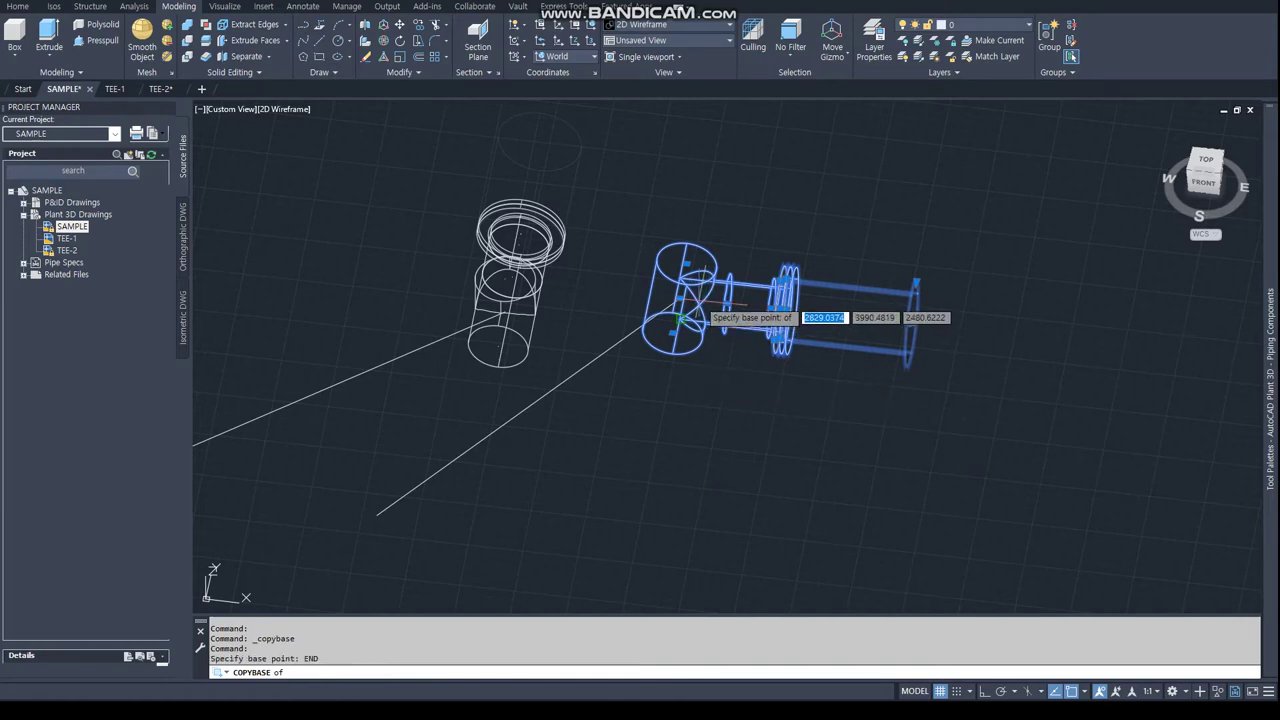
pyautogui.click(679, 318)
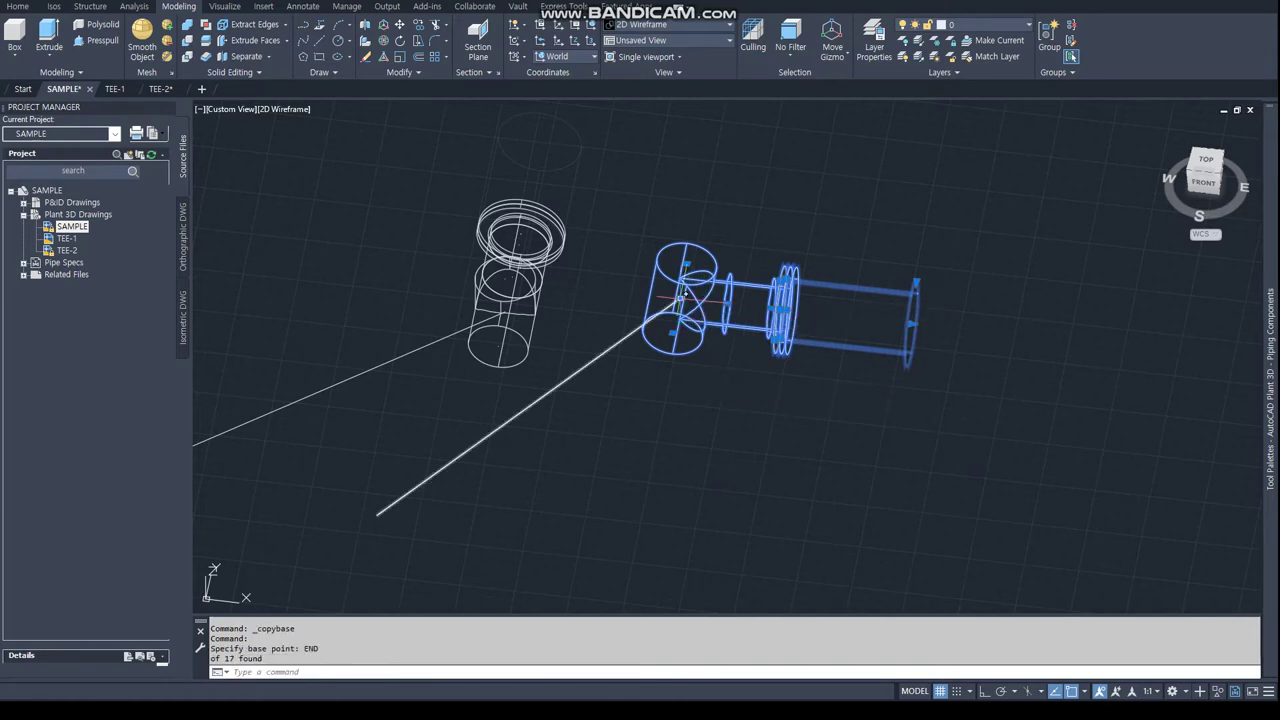
# Paste the strainer tee into TEE-2 at 0,0,0 and start a block definition
pyautogui.click(163, 90)
pyautogui.hotkey('ctrl', 'v')
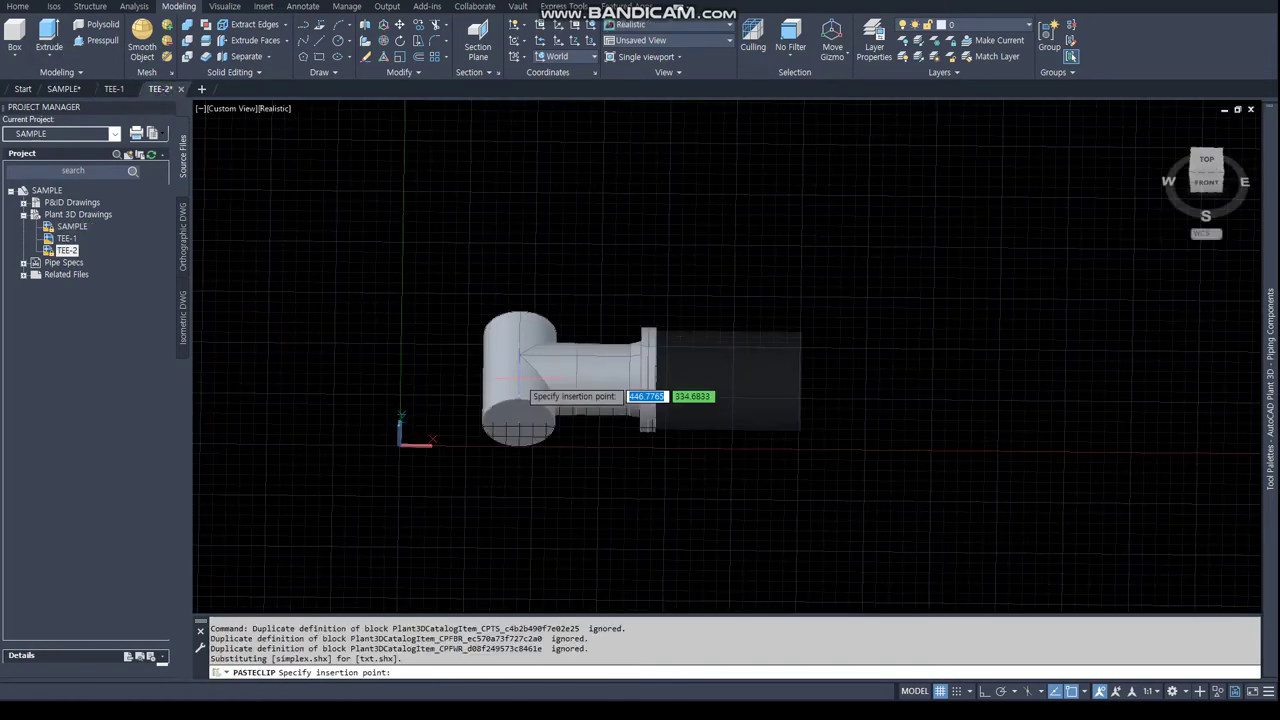
pyautogui.write('0,0,0')
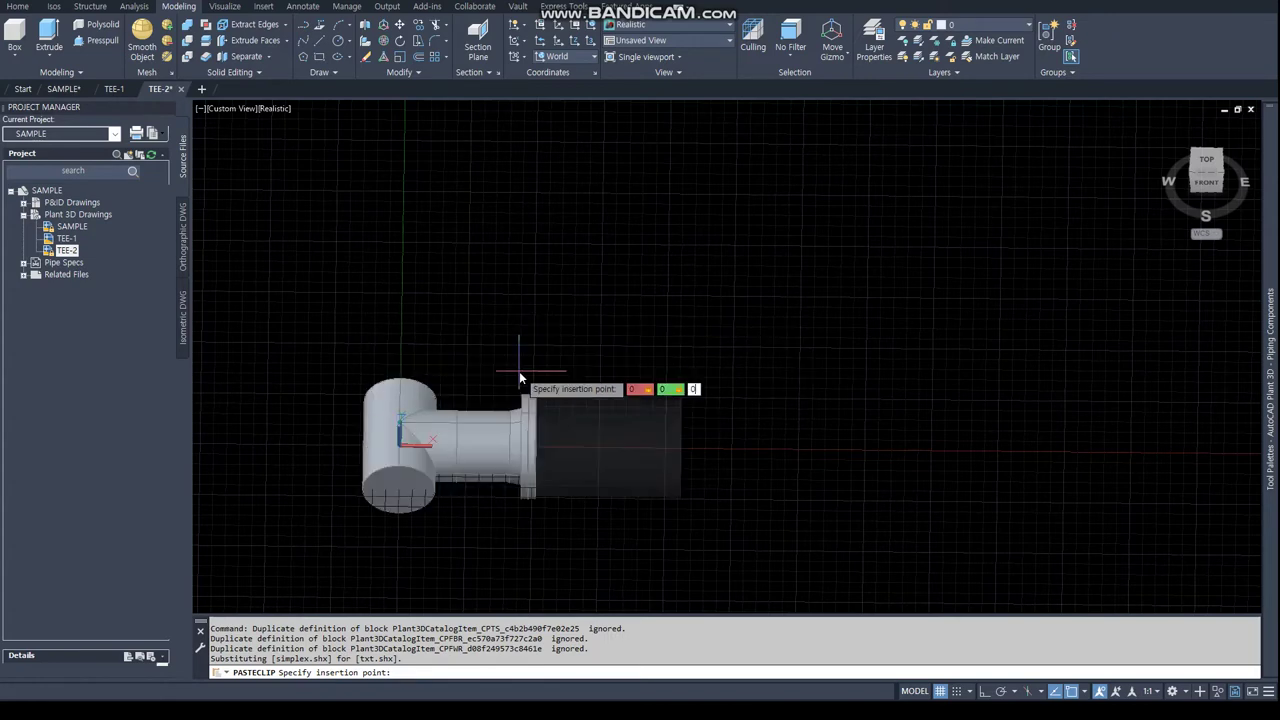
pyautogui.press('Return')
pyautogui.moveTo(571, 443)
pyautogui.keyDown('shift'); pyautogui.mouseDown(button='middle')
pyautogui.moveTo(449, 520)
pyautogui.moveTo(549, 466)
pyautogui.moveTo(609, 500)
pyautogui.moveTo(595, 472)
pyautogui.moveTo(600, 370)
pyautogui.mouseUp(button='middle'); pyautogui.keyUp('shift')
pyautogui.scroll(3, 600, 370)
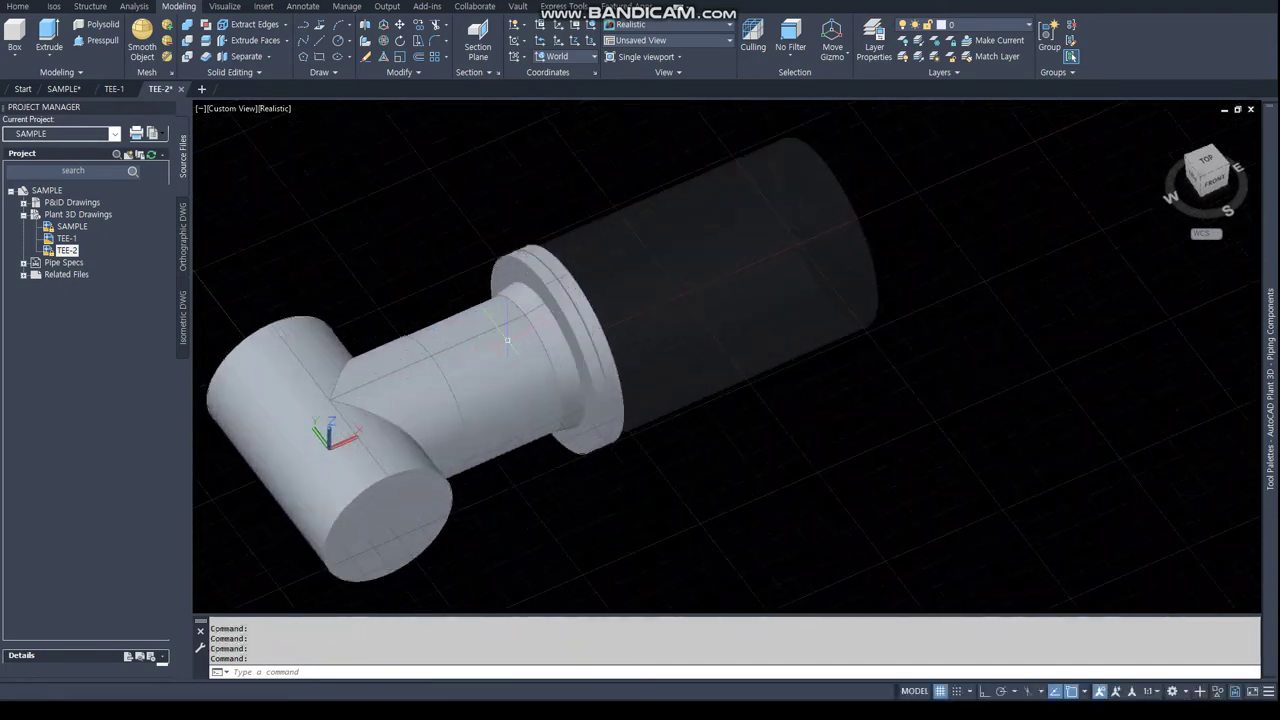
pyautogui.scroll(-2, 620, 355)
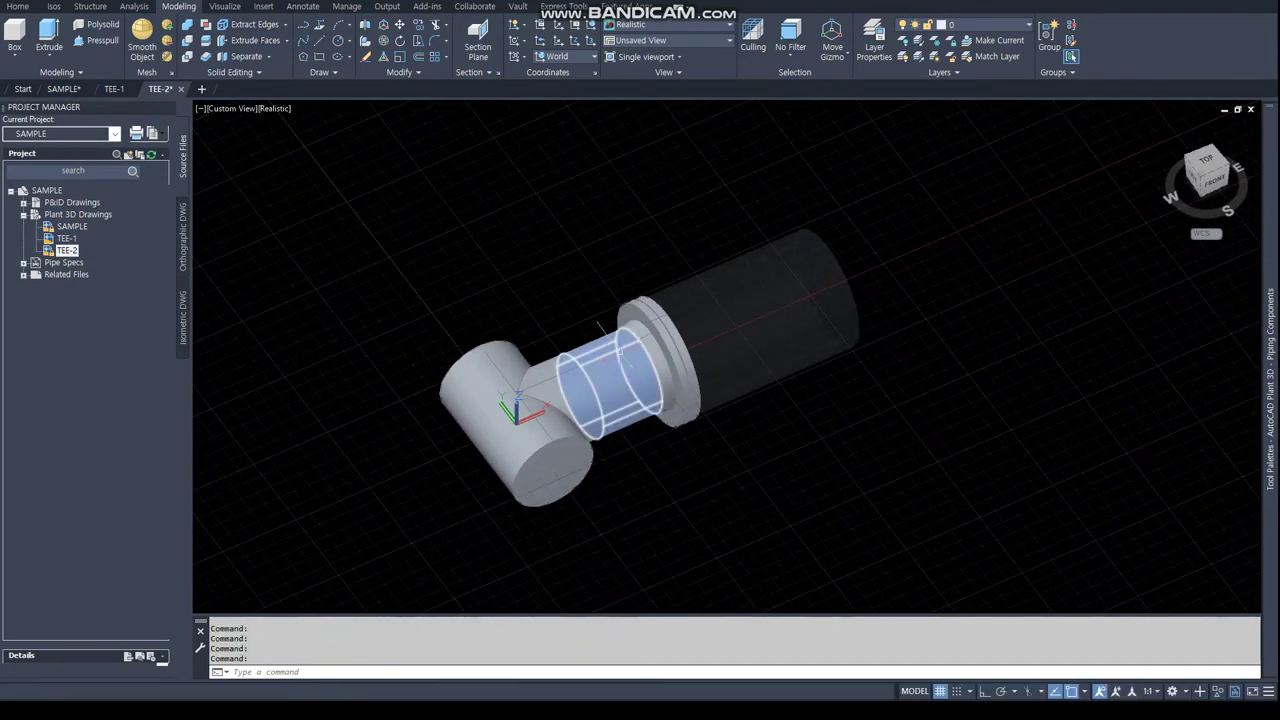
pyautogui.write('b')
pyautogui.press('Return')
pyautogui.write('TEE-STR2-250A')
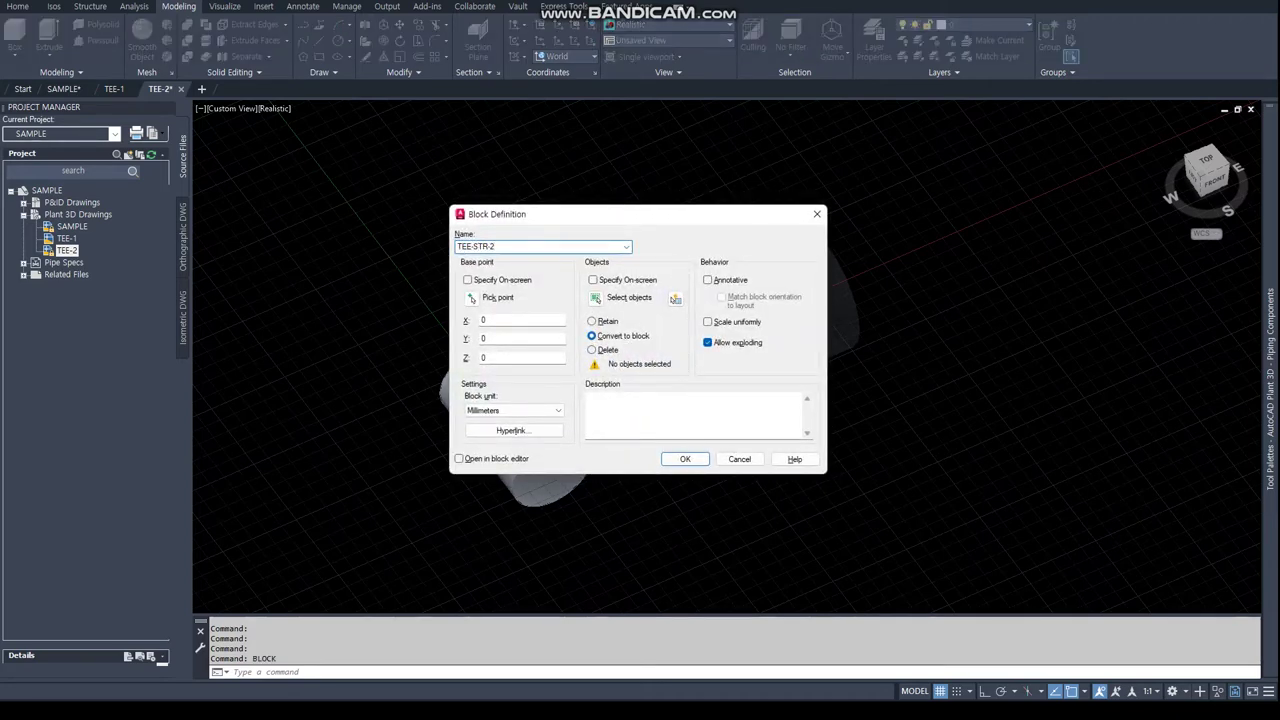
# Window-select all 17 tee objects and create the TEE-STR2-250A block
pyautogui.click(634, 304)
pyautogui.write('W')
pyautogui.press('Return')
pyautogui.click(360, 145)
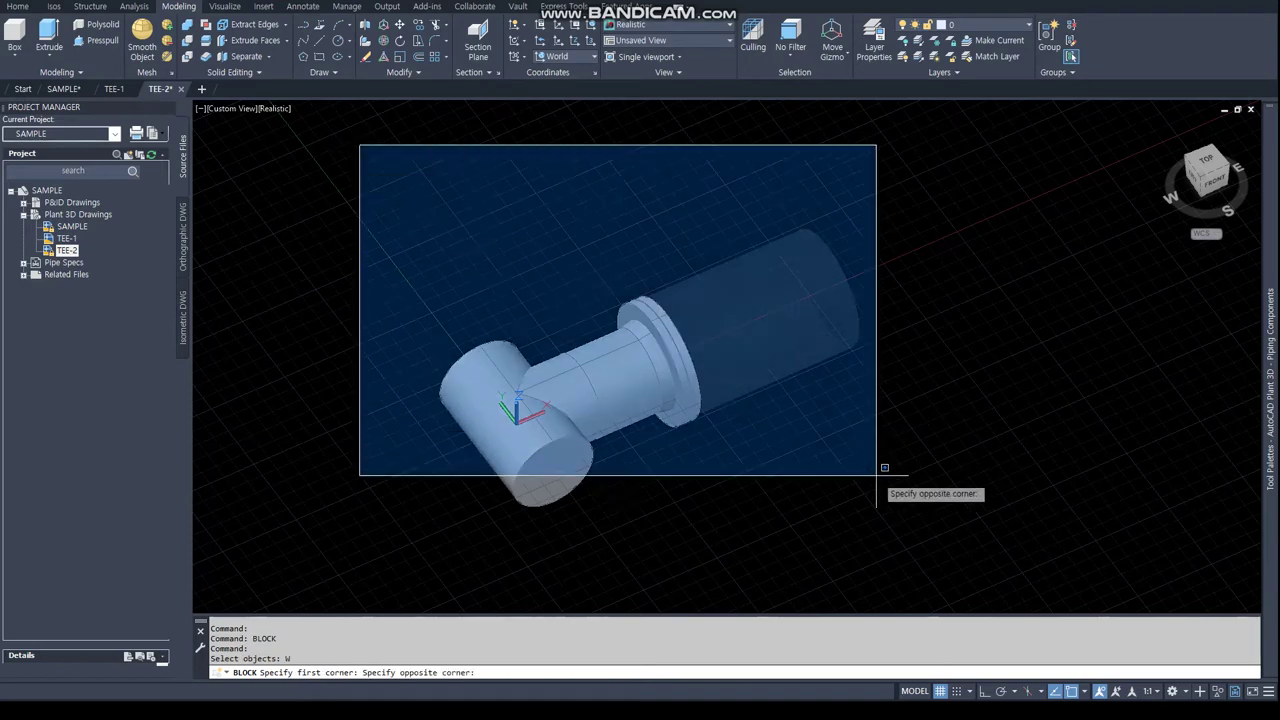
pyautogui.click(966, 566)
pyautogui.press('Return')
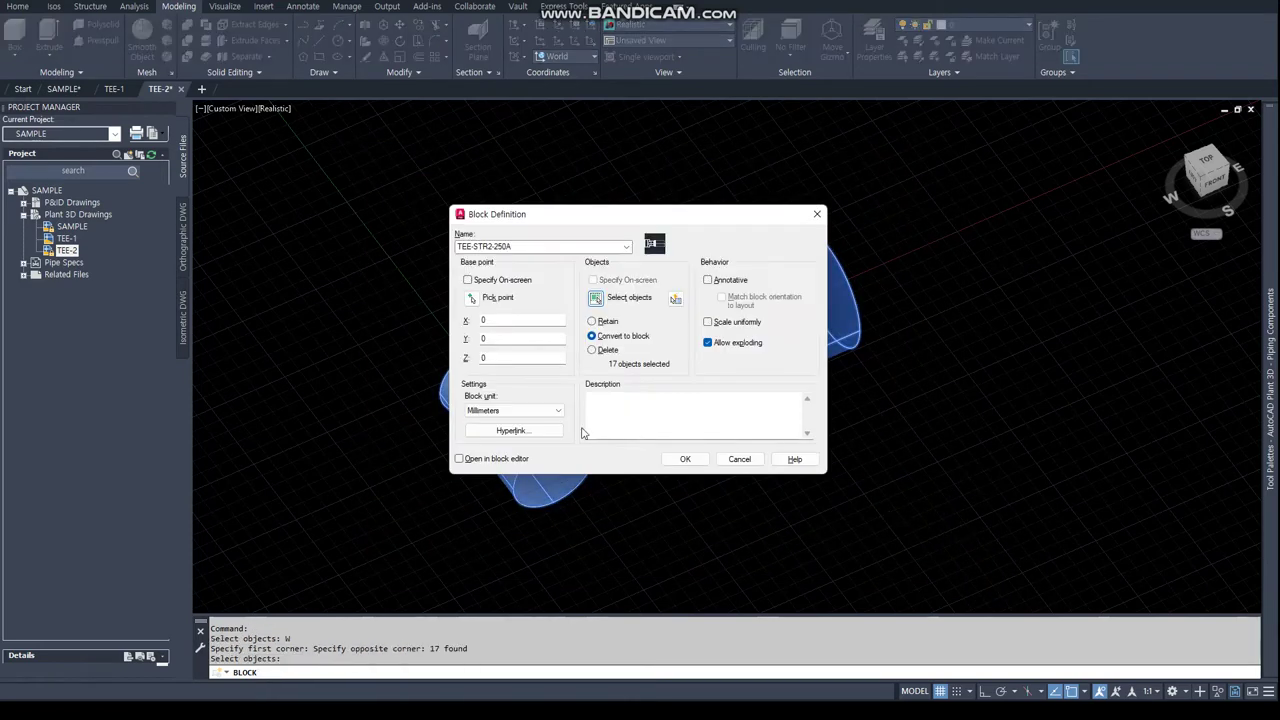
pyautogui.click(683, 460)
pyautogui.click(684, 460)
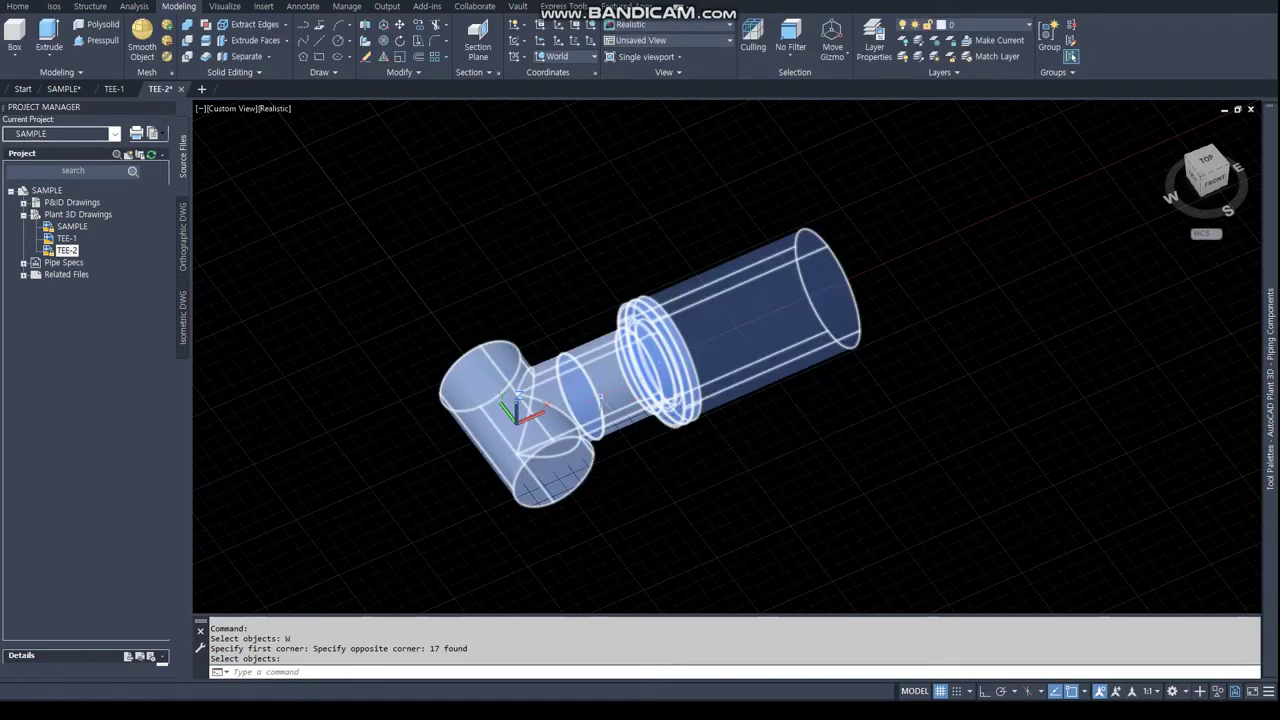
# Orbit and zoom around the new TEE-STR2-250A block to inspect it
pyautogui.moveTo(466, 294)
pyautogui.keyDown('shift'); pyautogui.mouseDown(button='middle')
pyautogui.moveTo(505, 388)
pyautogui.moveTo(346, 343)
pyautogui.moveTo(490, 323)
pyautogui.mouseUp(button='middle'); pyautogui.keyUp('shift')
pyautogui.scroll(3, 490, 323)
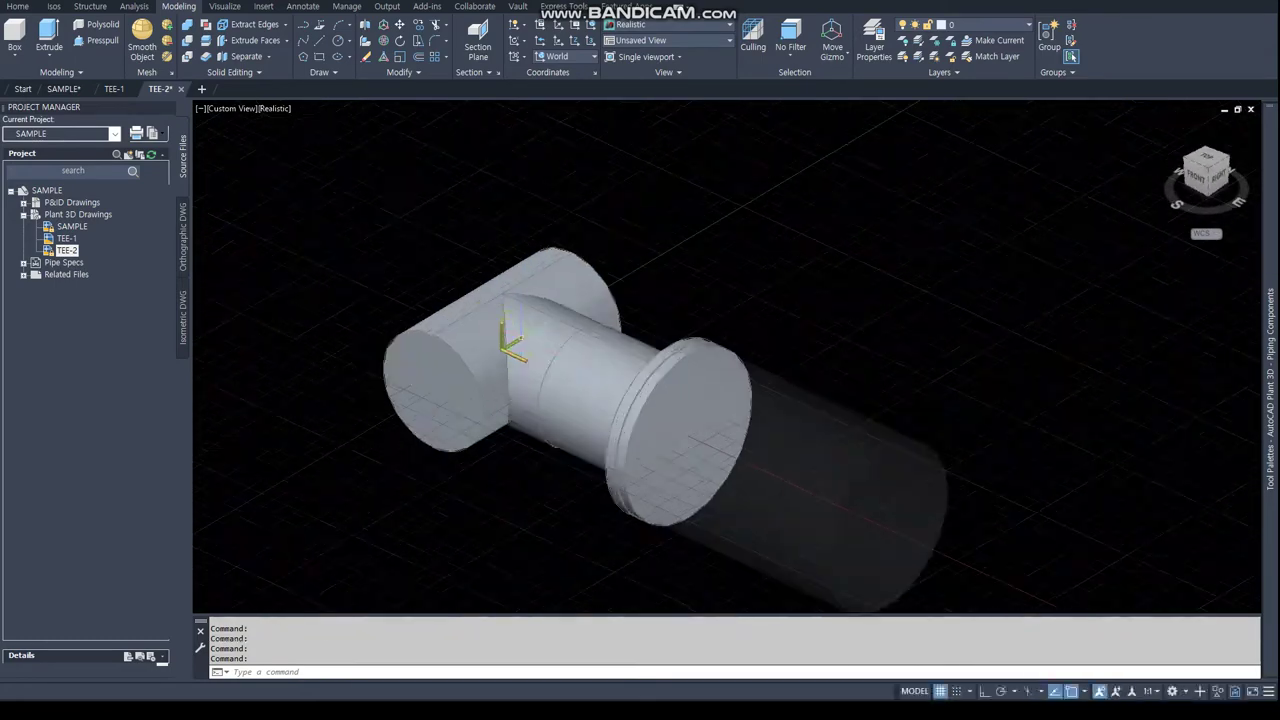
pyautogui.scroll(3, 490, 323)
pyautogui.scroll(-5, 509, 352)
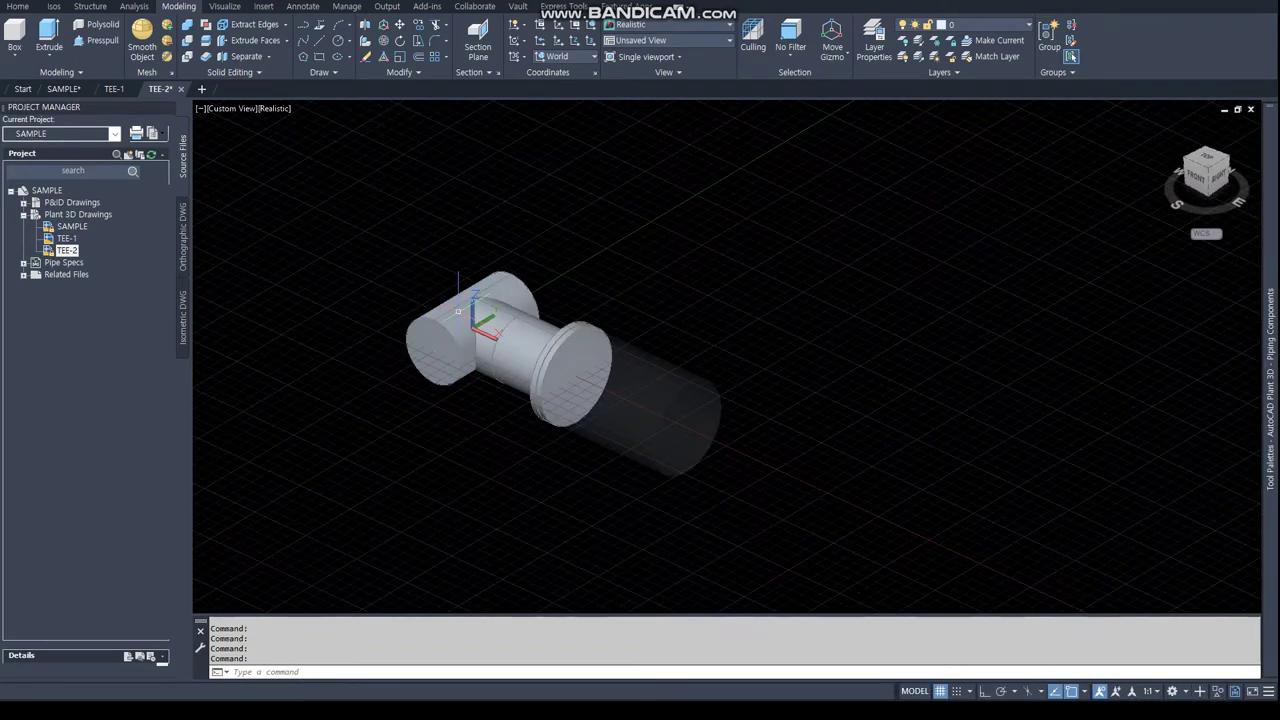
pyautogui.keyDown('shift'); pyautogui.moveTo(509, 352); pyautogui.dragTo(563, 271, button='middle'); pyautogui.keyUp('shift')
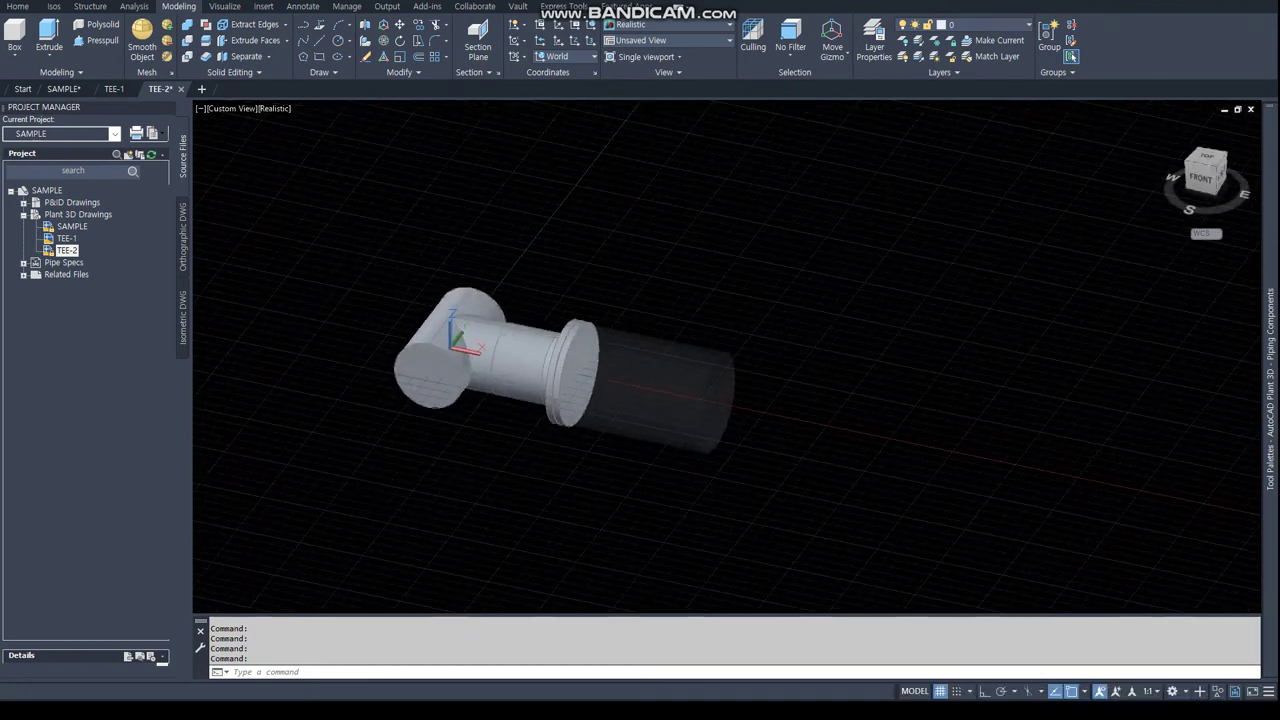
pyautogui.keyDown('shift'); pyautogui.moveTo(544, 353); pyautogui.dragTo(500, 320, button='middle'); pyautogui.keyUp('shift')
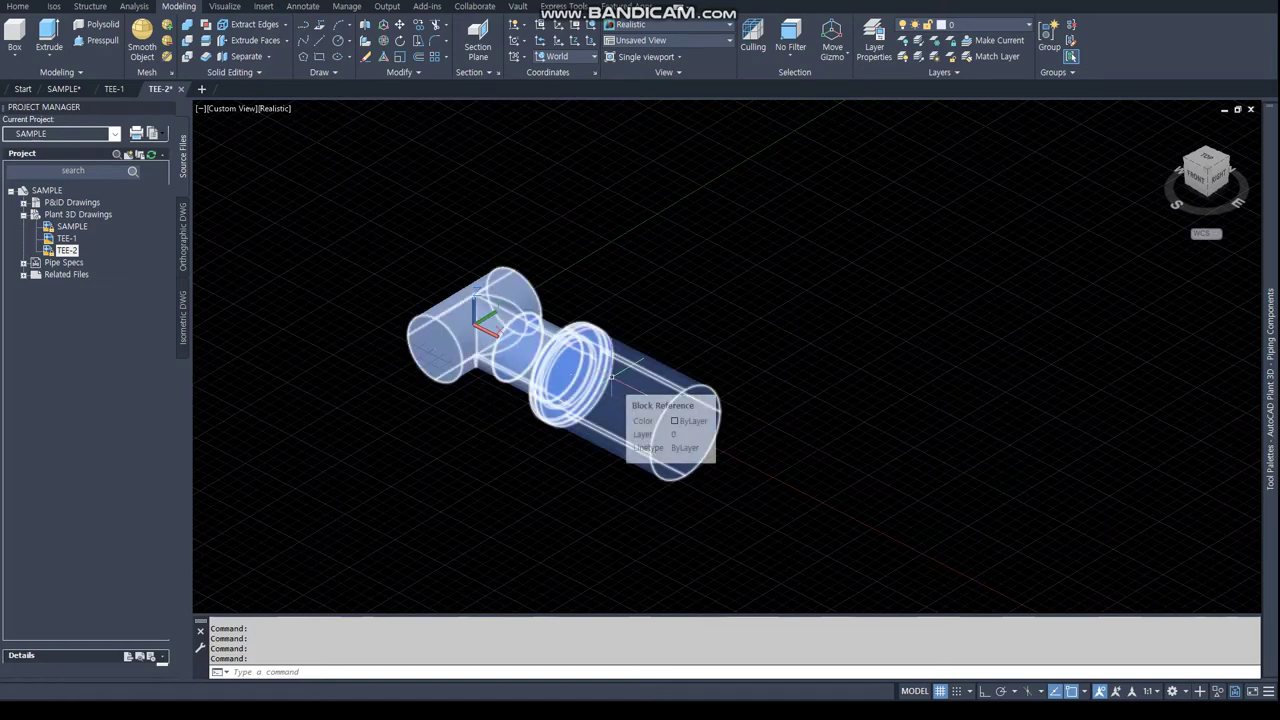
# Start the plant part conversion (PLANTPARTCONVERT) and select the tee block
pyautogui.write('PLAN')
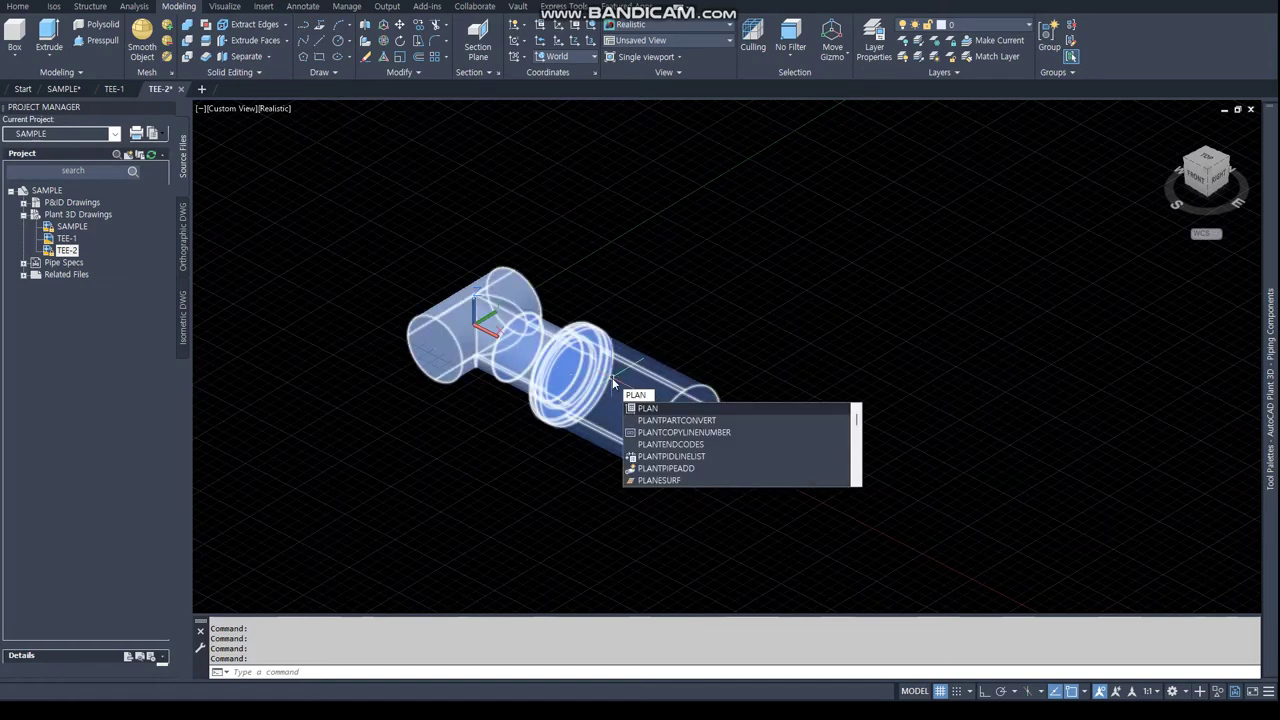
pyautogui.press('Return')
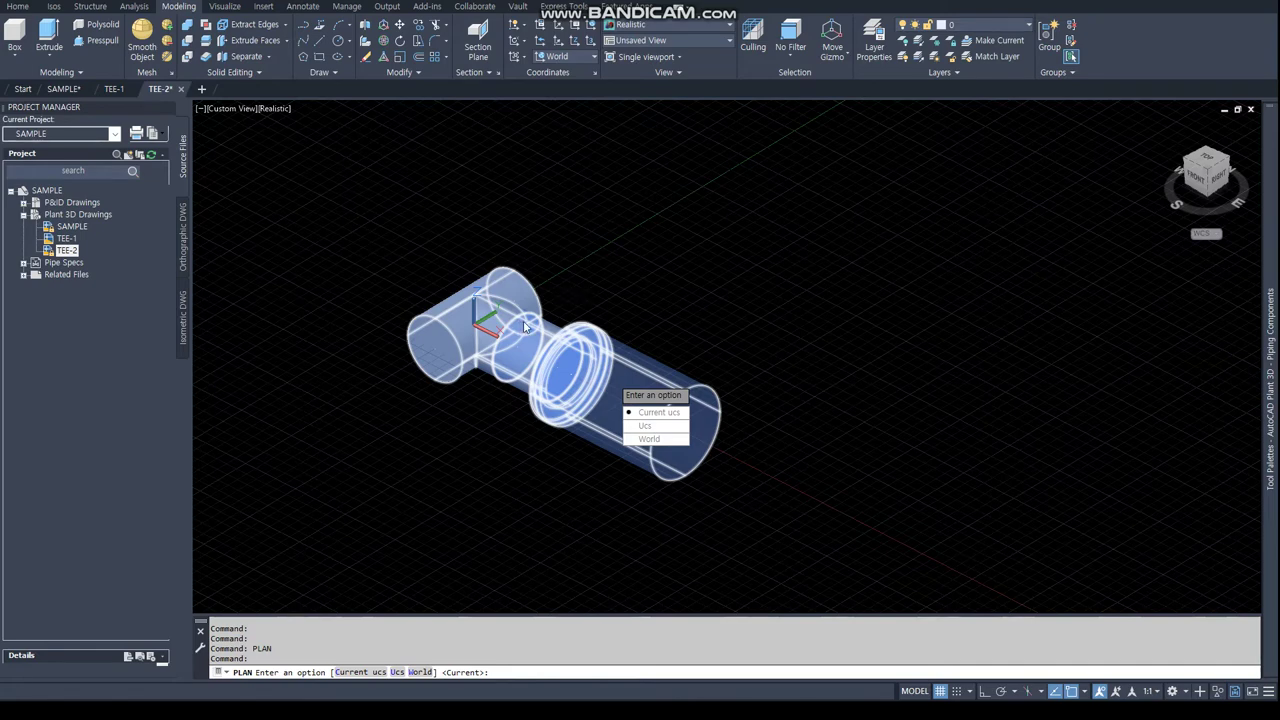
pyautogui.press('Escape')
pyautogui.press('Escape')
pyautogui.press('Escape')
pyautogui.write('PA')
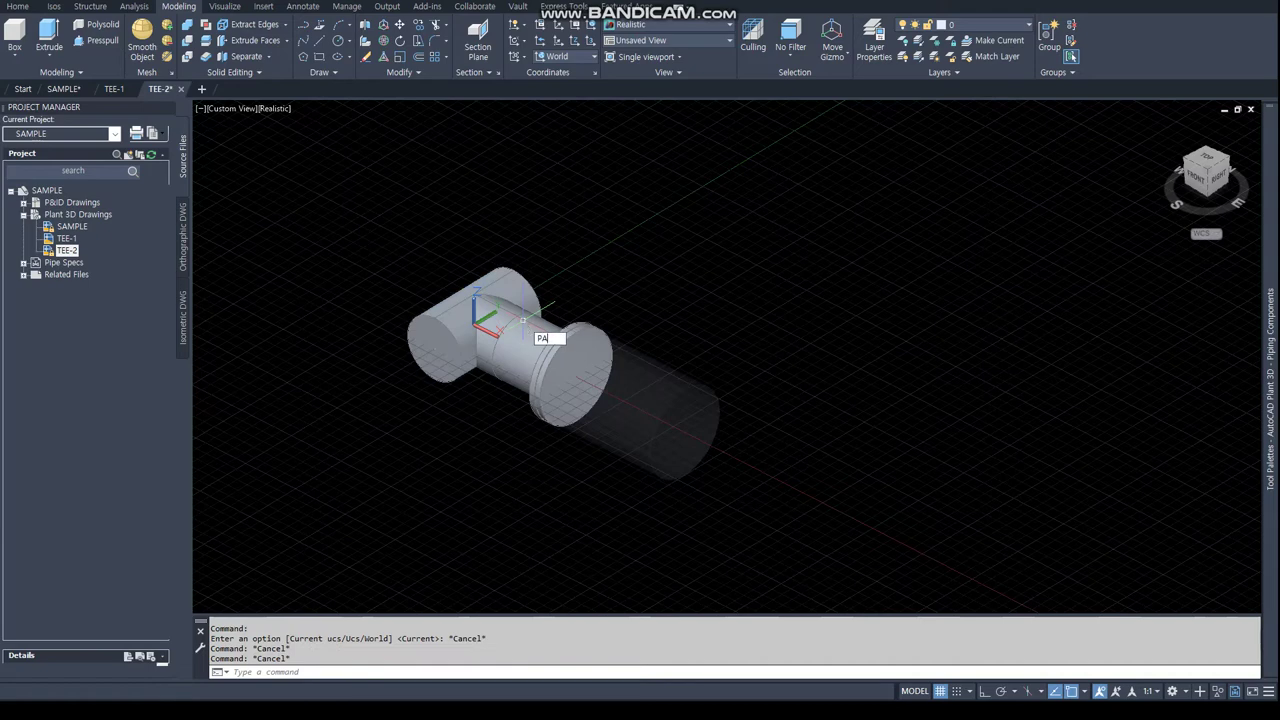
pyautogui.write('L')
pyautogui.press('Escape')
pyautogui.press('Escape')
pyautogui.write('PL')
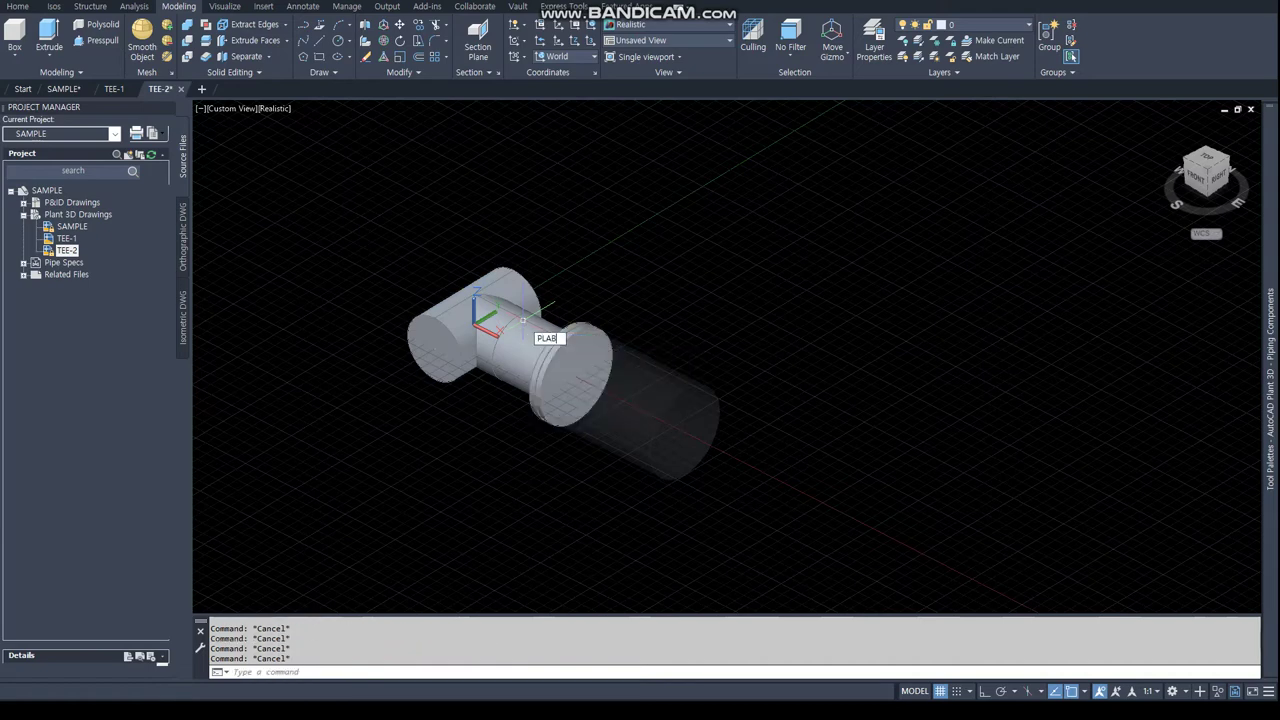
pyautogui.write('A')
pyautogui.press('BackSpace')
pyautogui.press('BackSpace')
pyautogui.press('BackSpace')
pyautogui.write('PART')
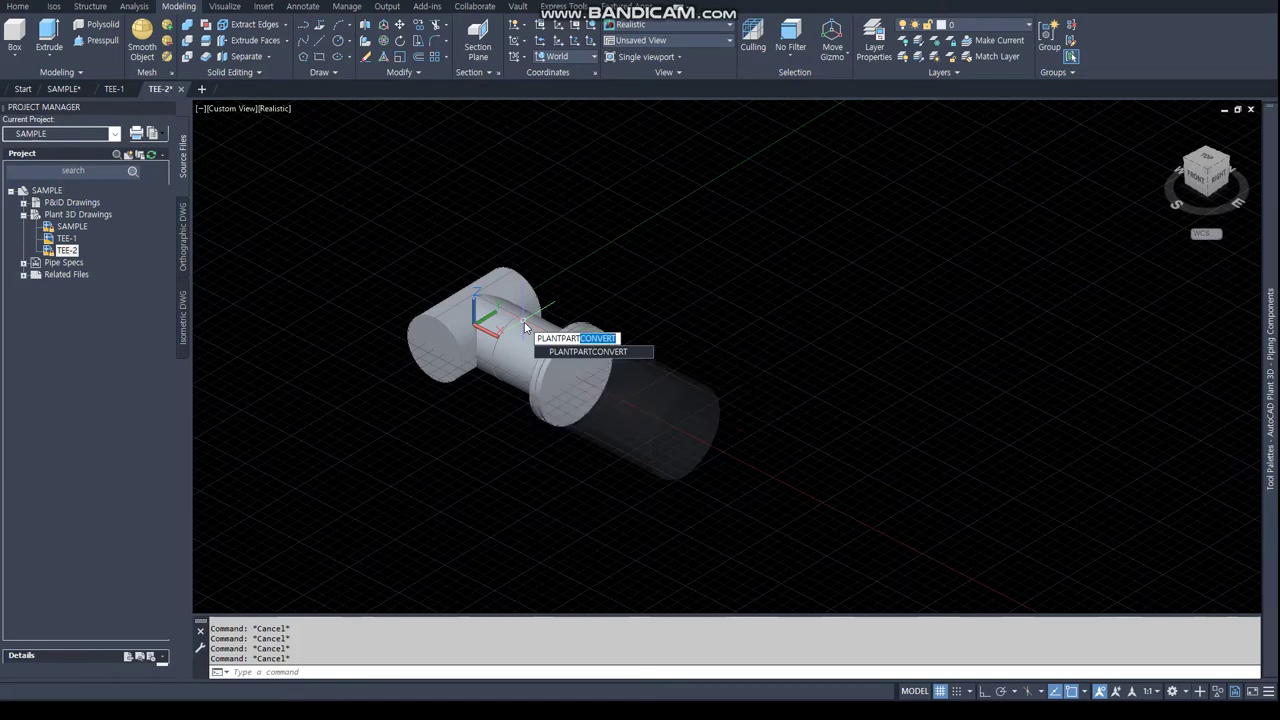
pyautogui.press('Return')
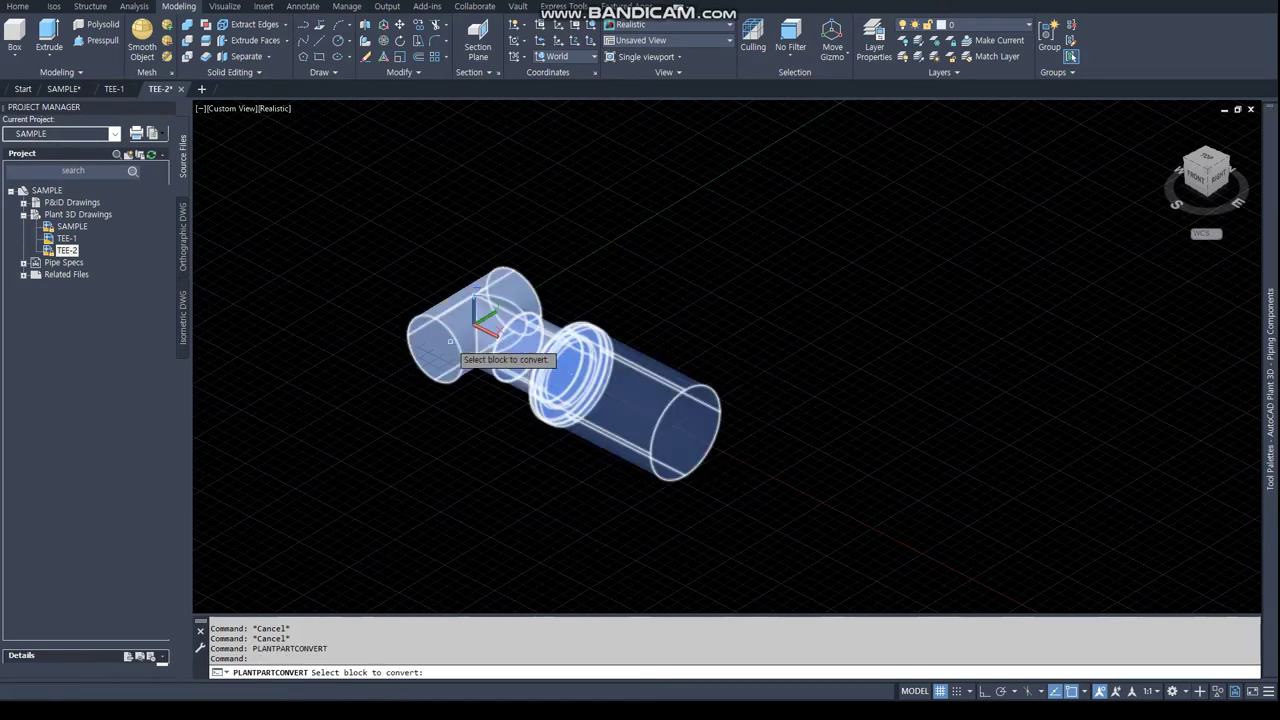
pyautogui.click(456, 345)
# Add the first port at the cylinder end centre with an orthogonal direction
pyautogui.click(496, 370)
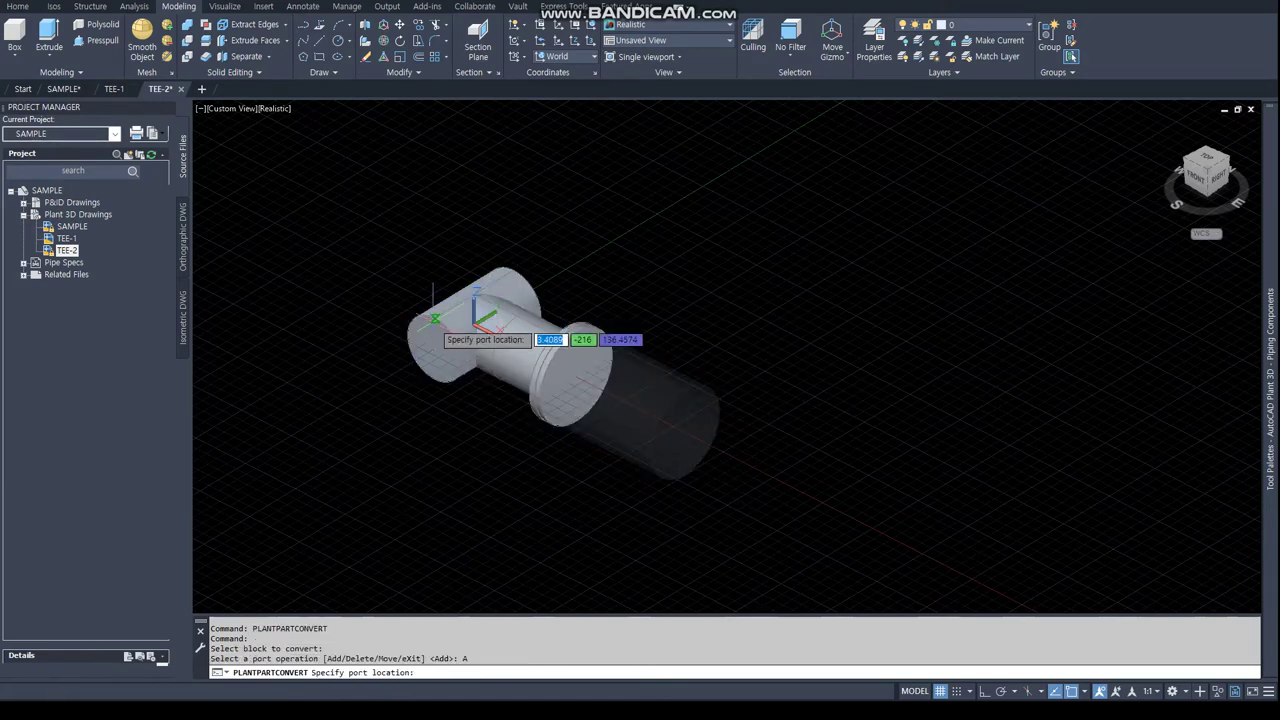
pyautogui.write('CEN')
pyautogui.press('Return')
pyautogui.click(432, 348)
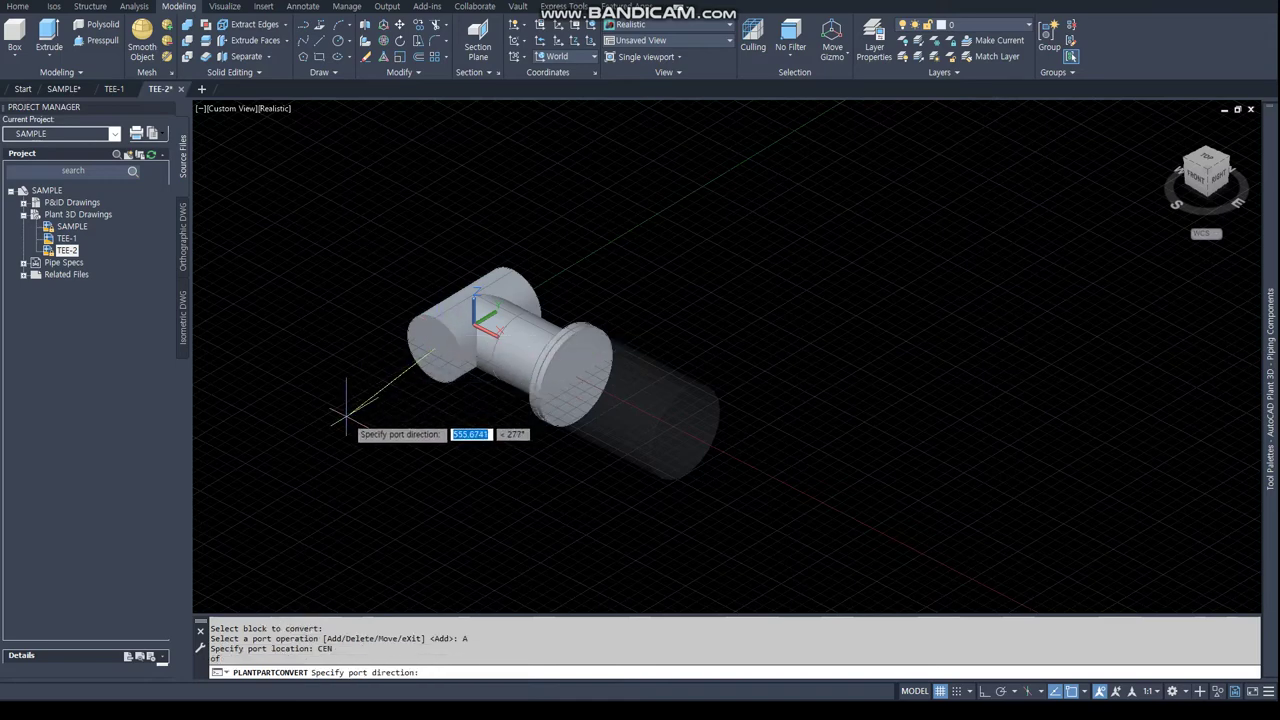
pyautogui.press('F8')
pyautogui.click(330, 425)
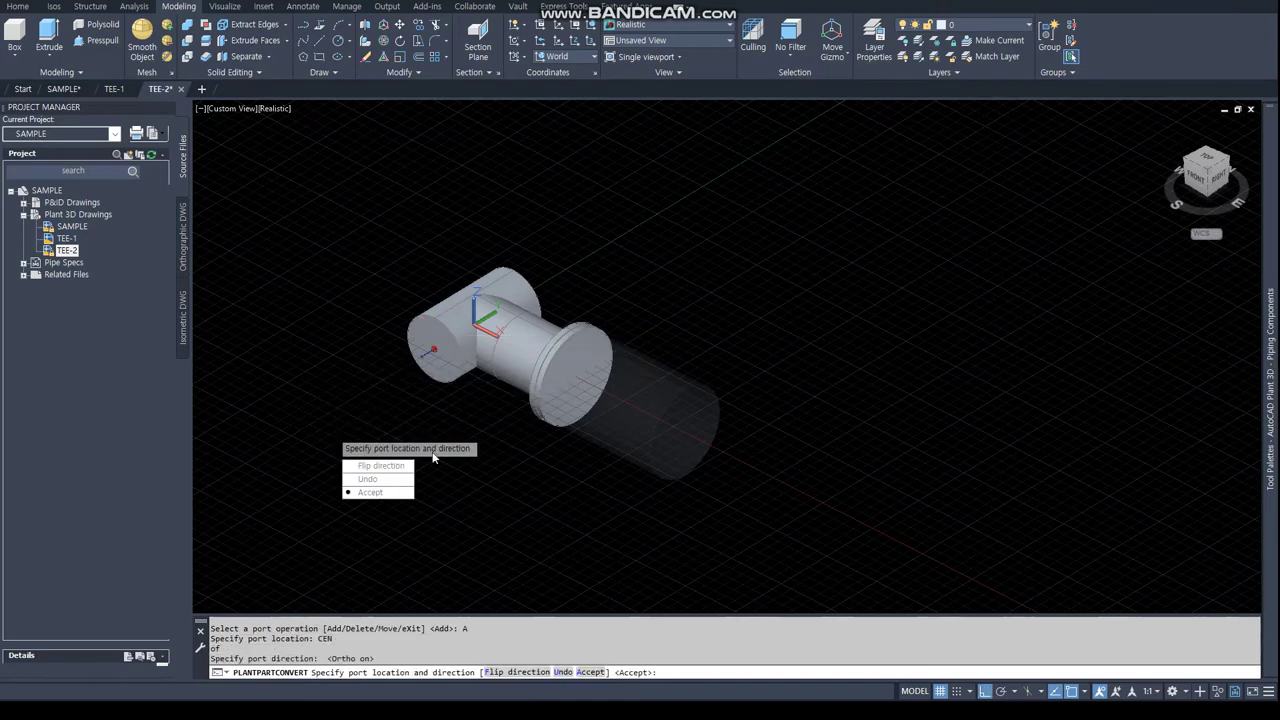
pyautogui.click(375, 492)
# Add the second port at a circle centre with its direction
pyautogui.click(366, 467)
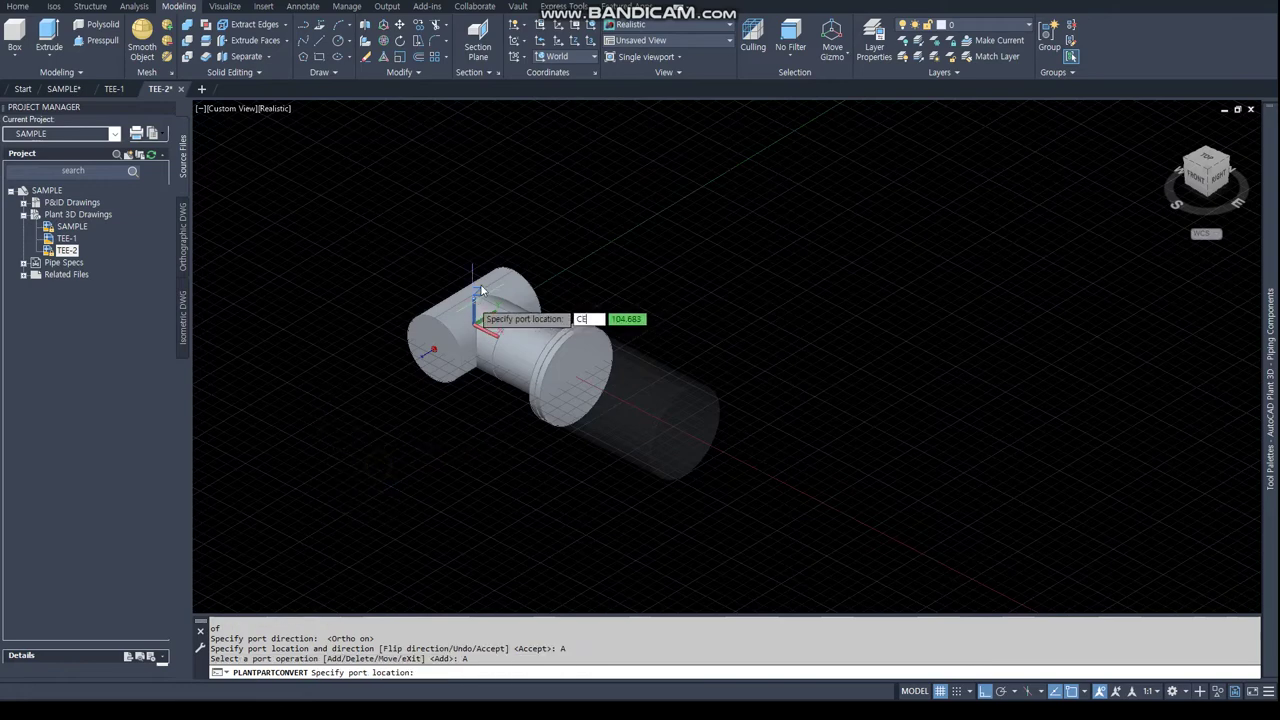
pyautogui.write('CEN')
pyautogui.press('Return')
pyautogui.click(513, 300)
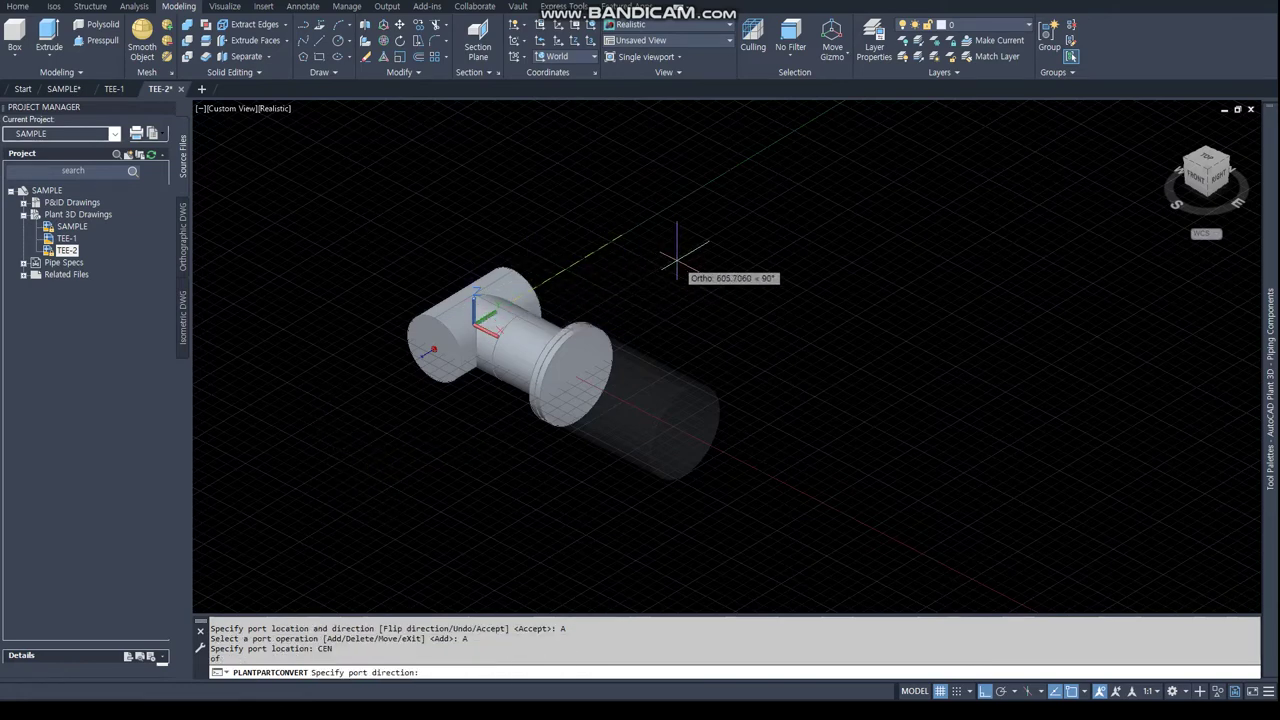
pyautogui.click(677, 256)
pyautogui.click(714, 322)
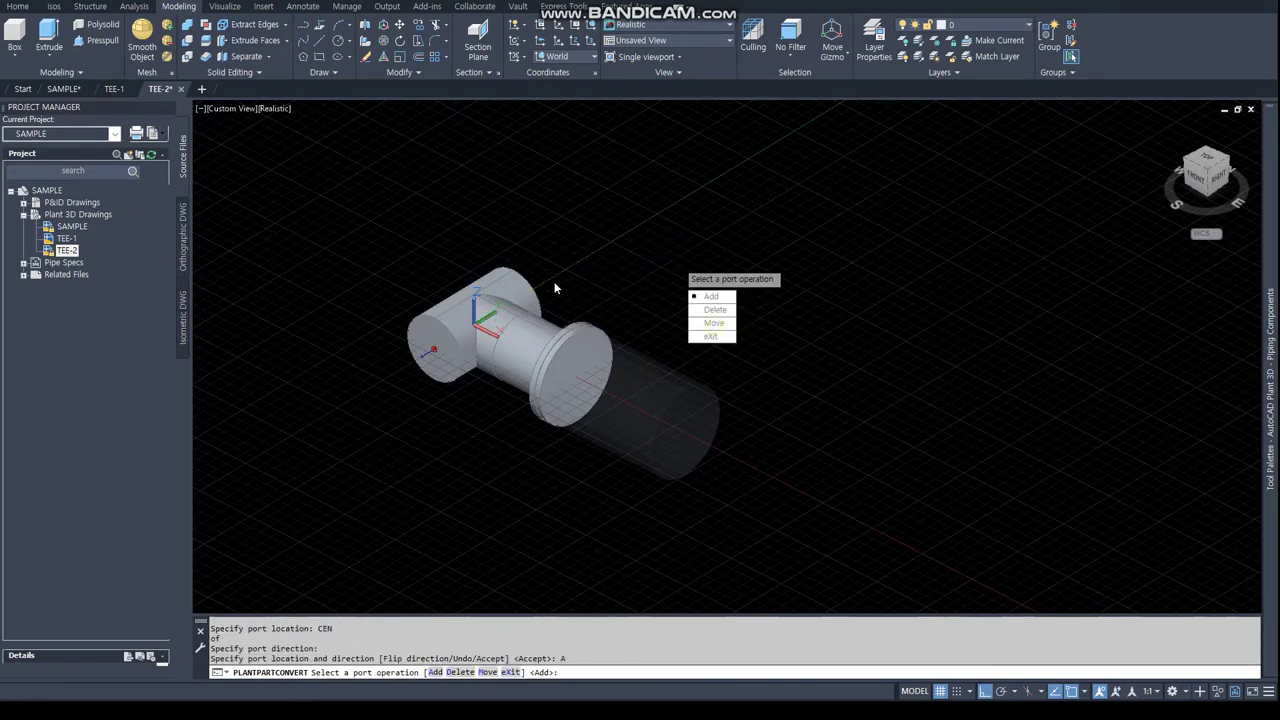
# Add the third port at the flange centre, then exit the conversion
pyautogui.click(709, 295)
pyautogui.write('CEN')
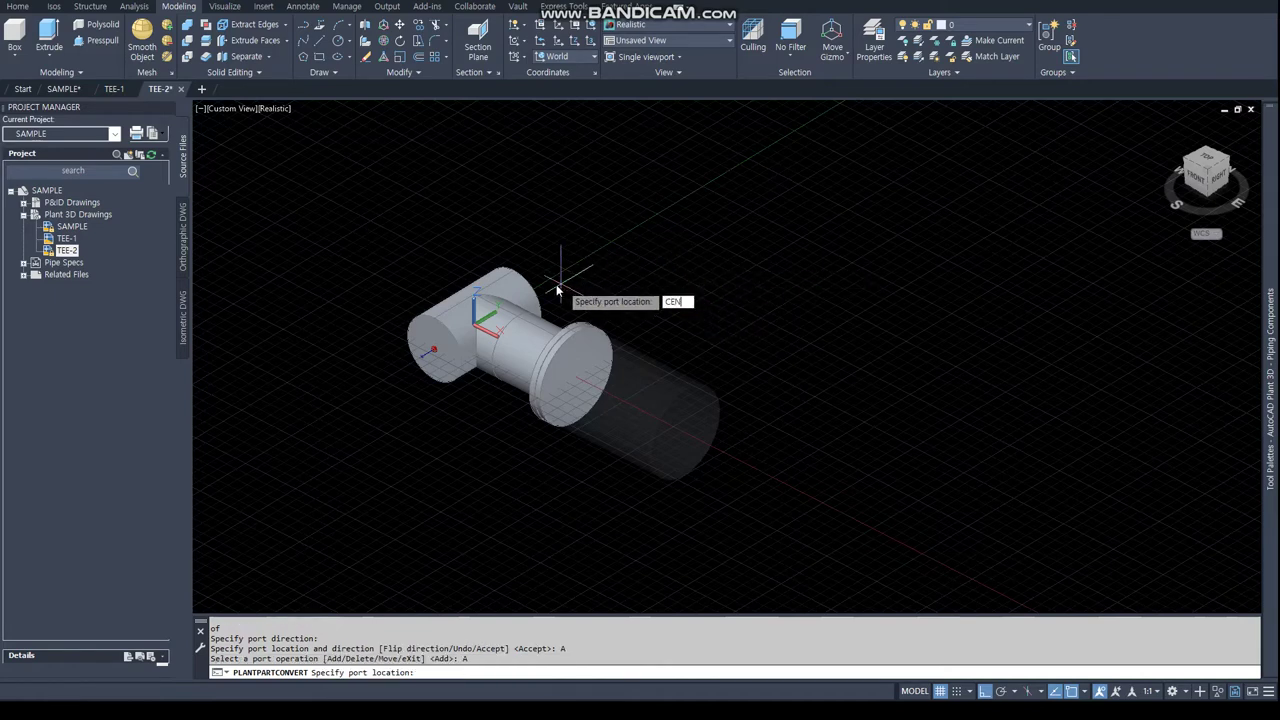
pyautogui.press('Return')
pyautogui.click(516, 345)
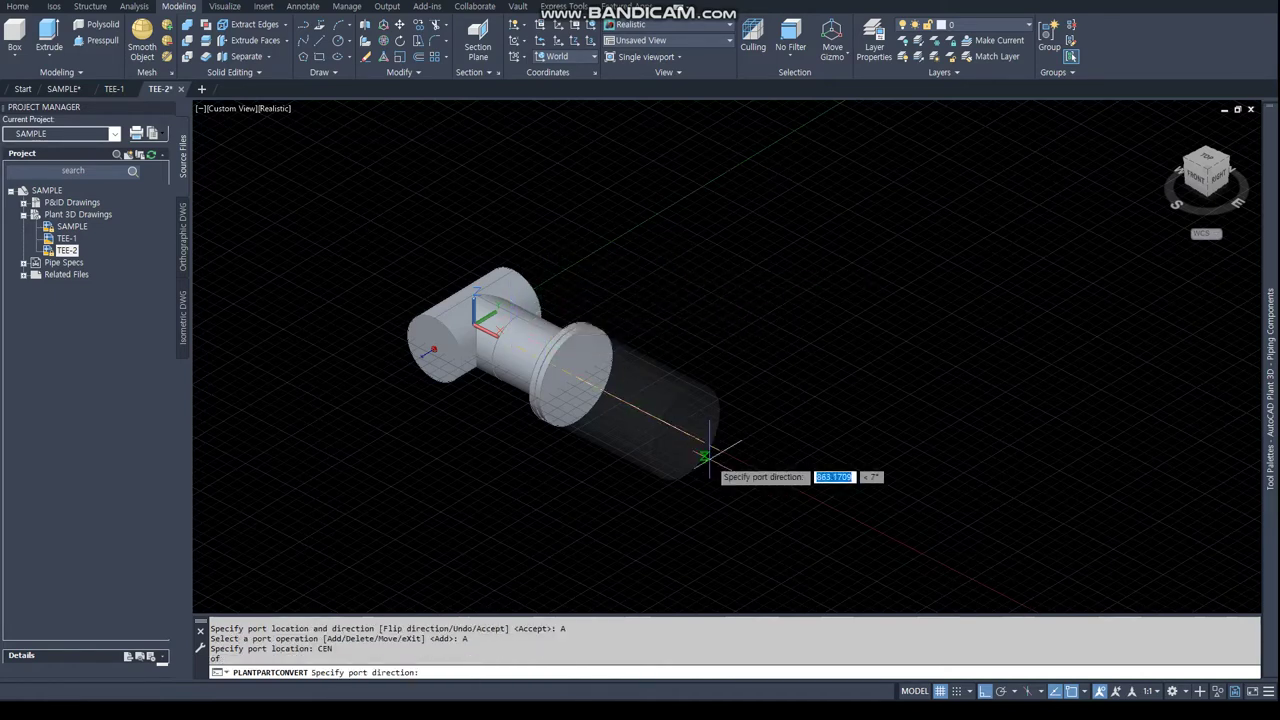
pyautogui.click(828, 510)
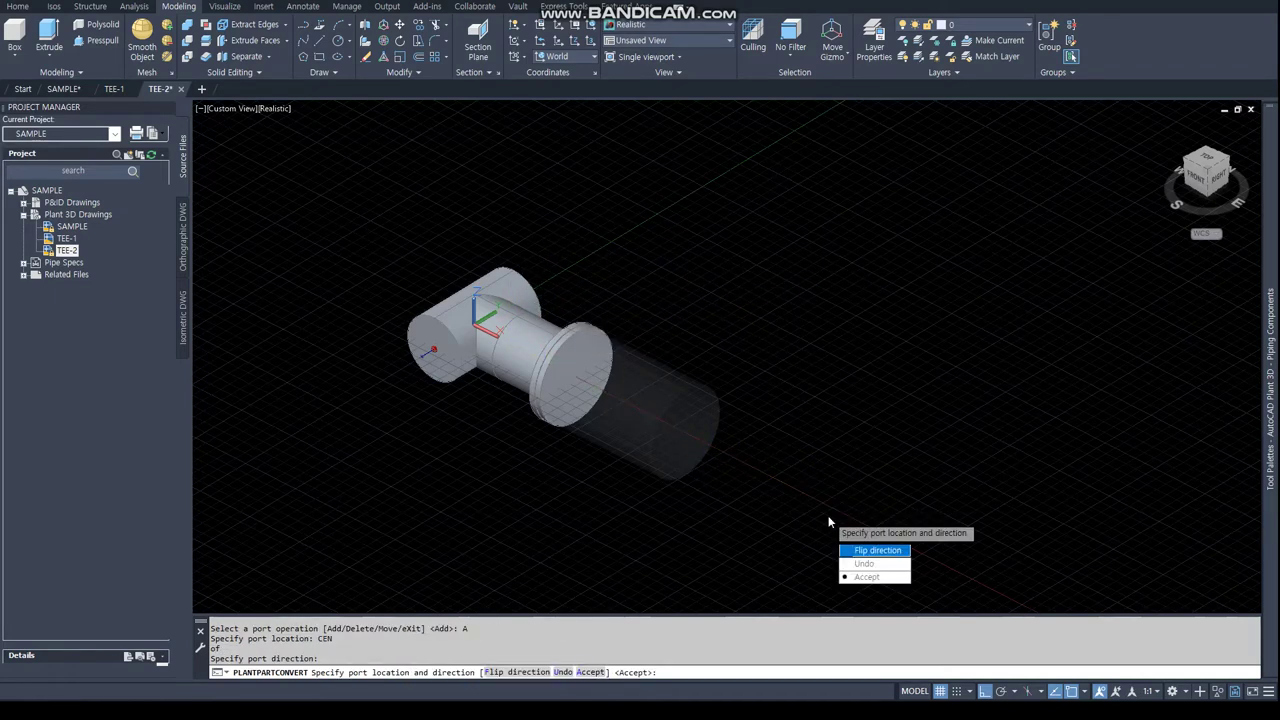
pyautogui.click(865, 577)
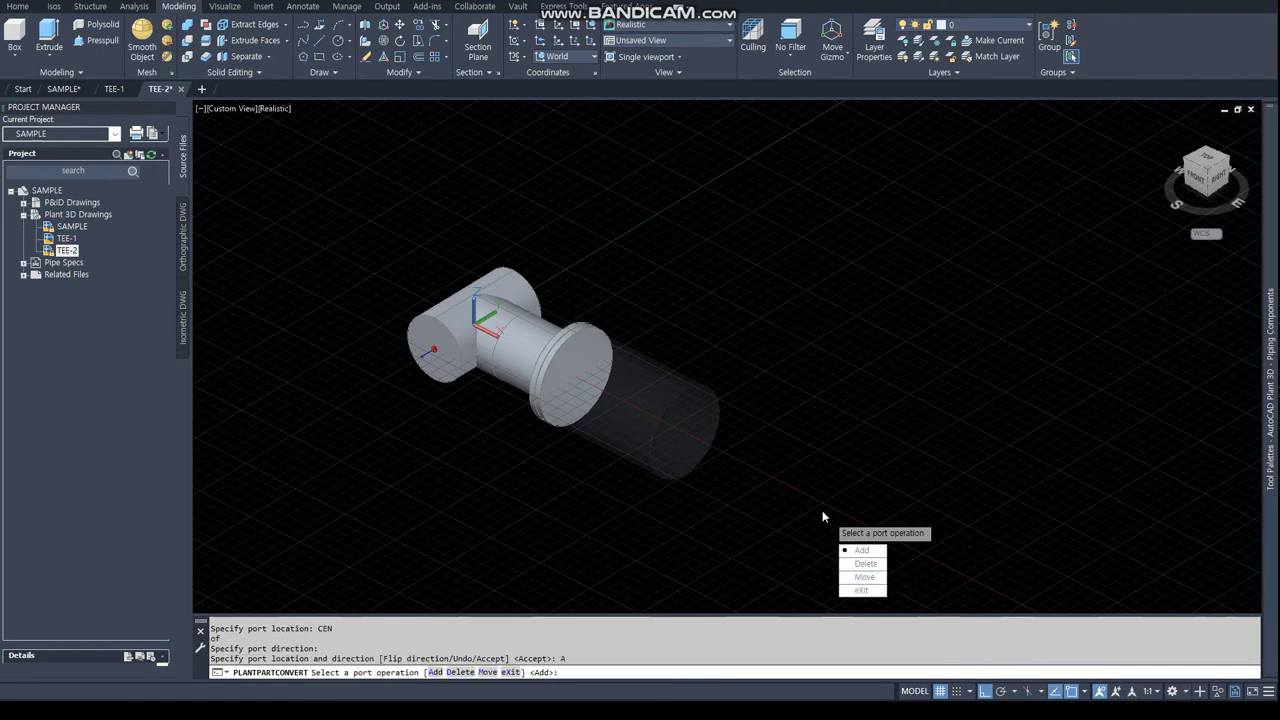
pyautogui.click(862, 590)
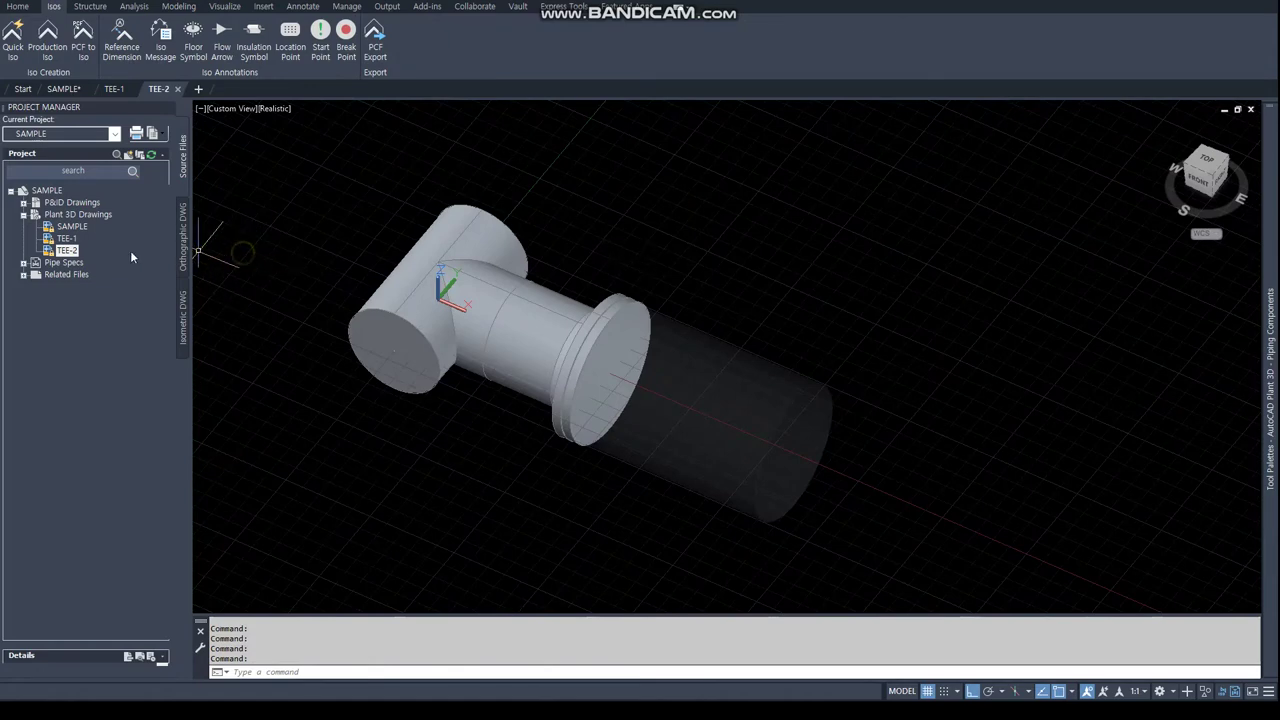
# Open the 10HS01 pipe spec in the Spec Editor and move its window left
pyautogui.click(25, 263)
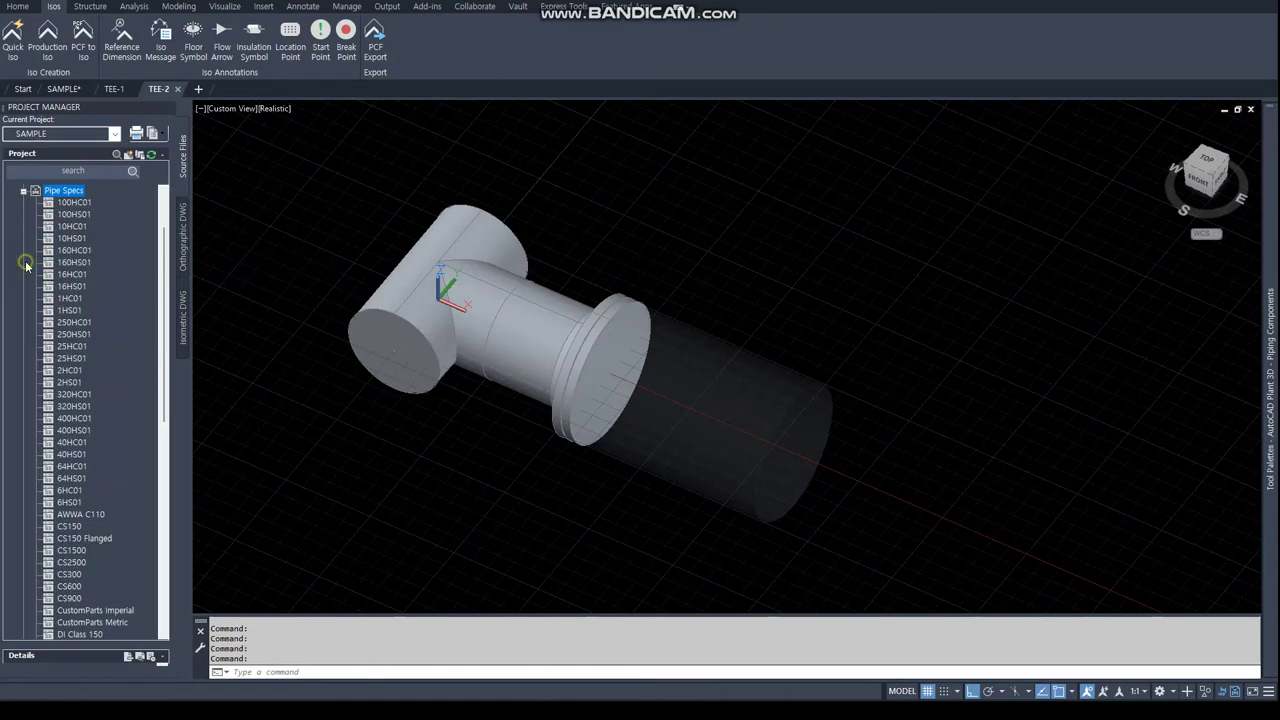
pyautogui.click(72, 239)
pyautogui.rightClick(72, 239)
pyautogui.click(118, 285)
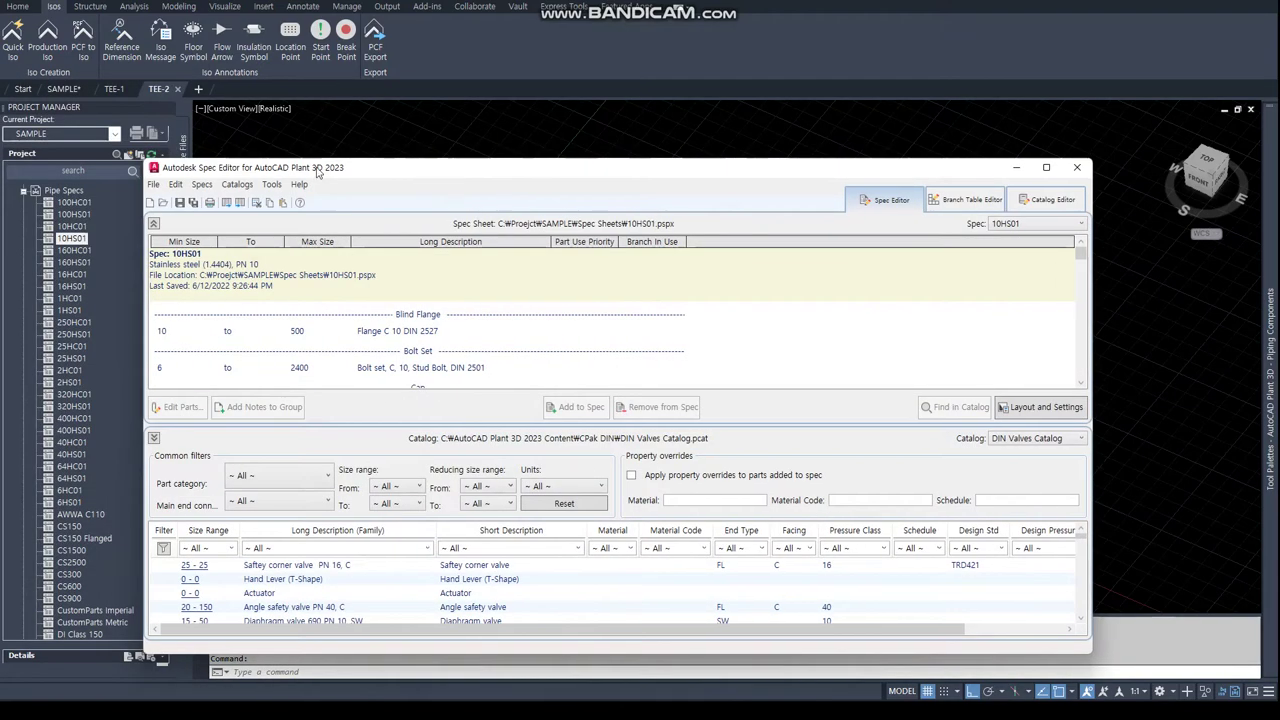
pyautogui.moveTo(419, 156); pyautogui.dragTo(275, 148)
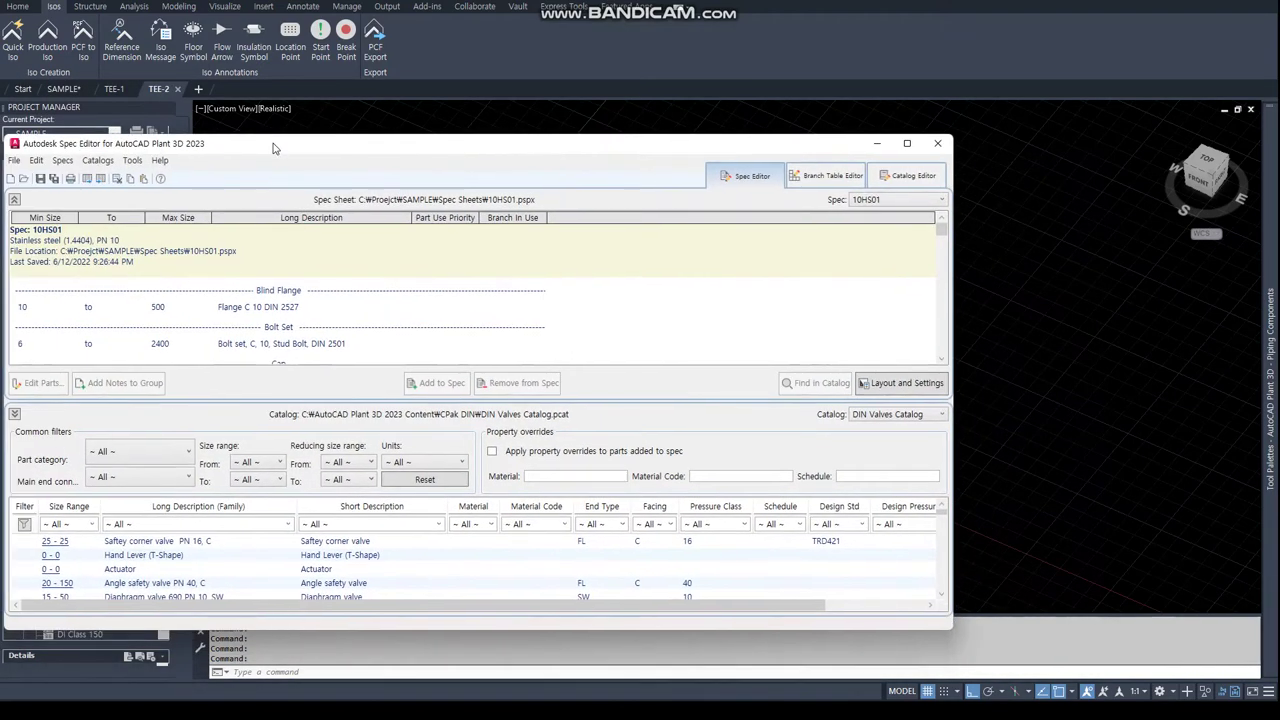
# Maximize the Spec Editor, switch to Catalog Editor, and start a new component
pyautogui.doubleClick(275, 148)
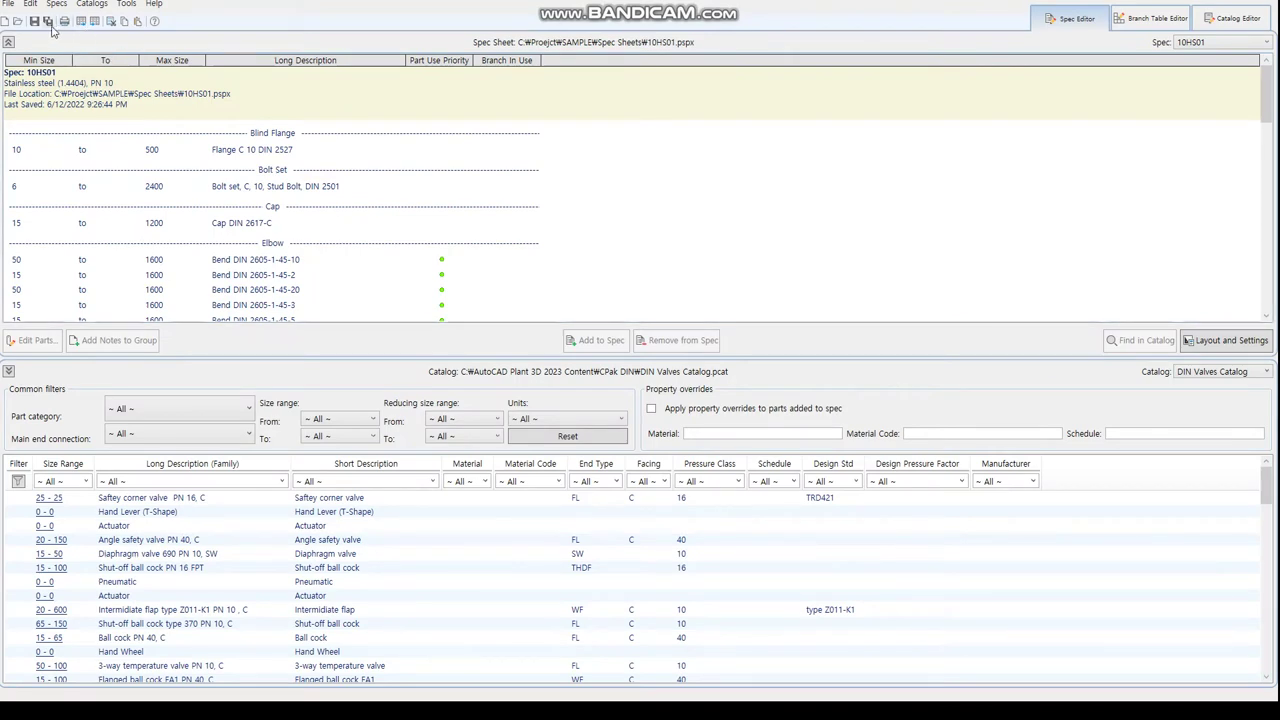
pyautogui.click(422, 289)
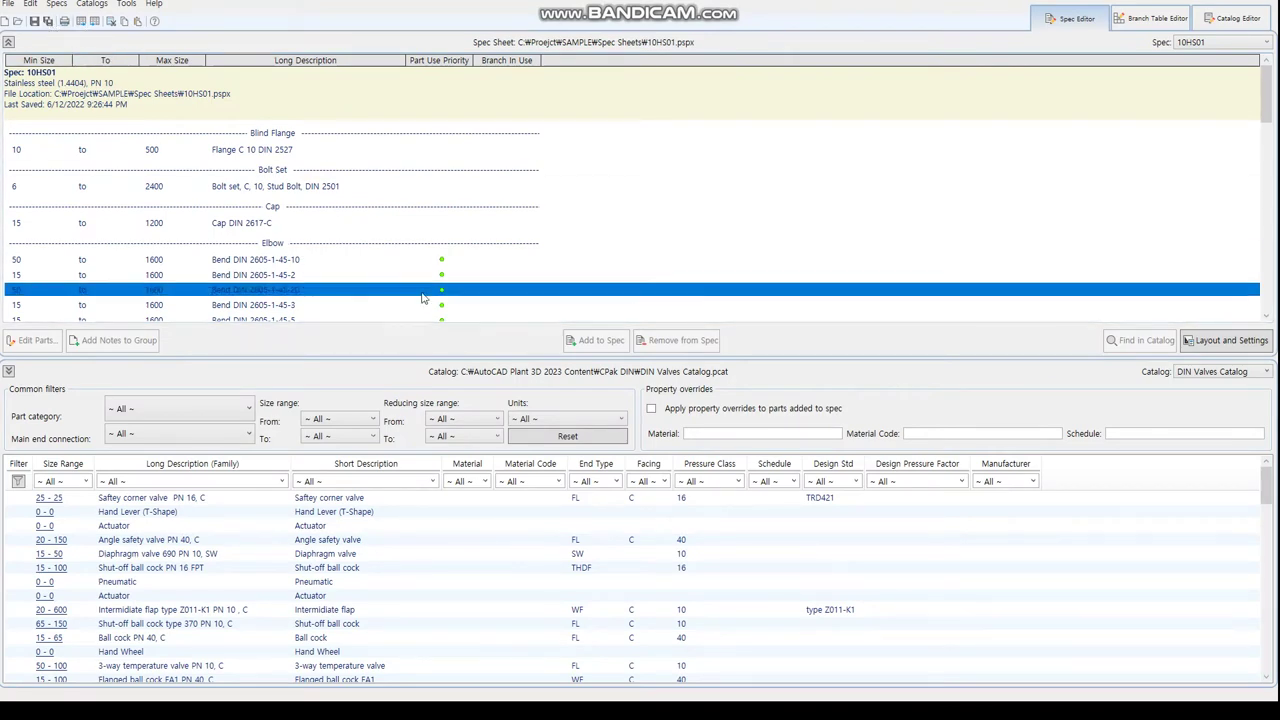
pyautogui.click(1237, 18)
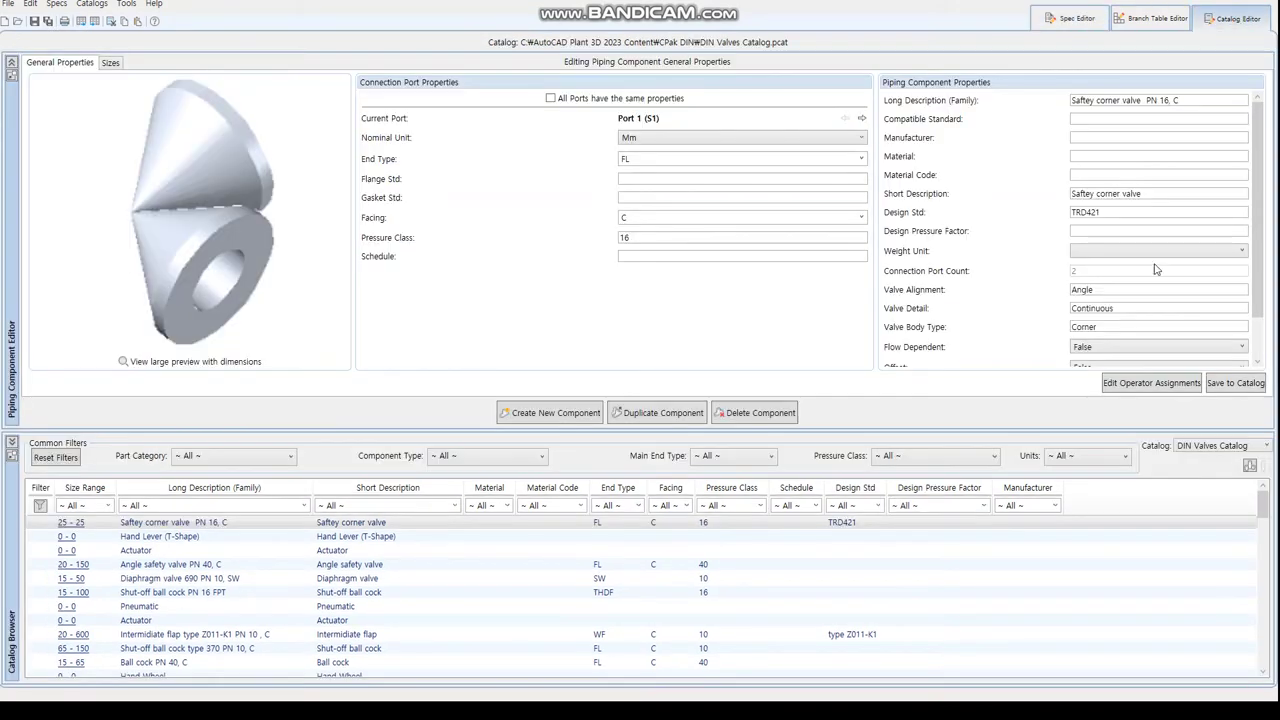
pyautogui.click(520, 414)
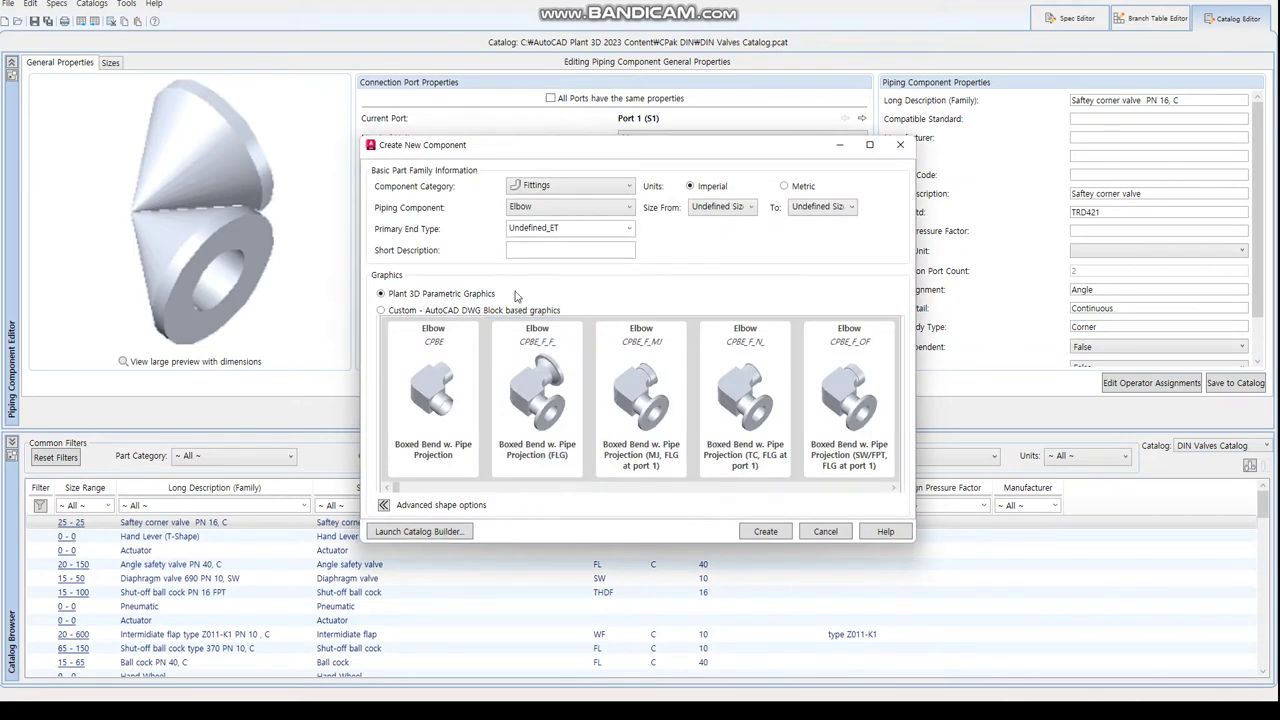
# Define a Custom DWG Block Miscellaneous Strainer STR-TEE1 with BV ends, size 250, three ports
pyautogui.click(453, 311)
pyautogui.click(620, 189)
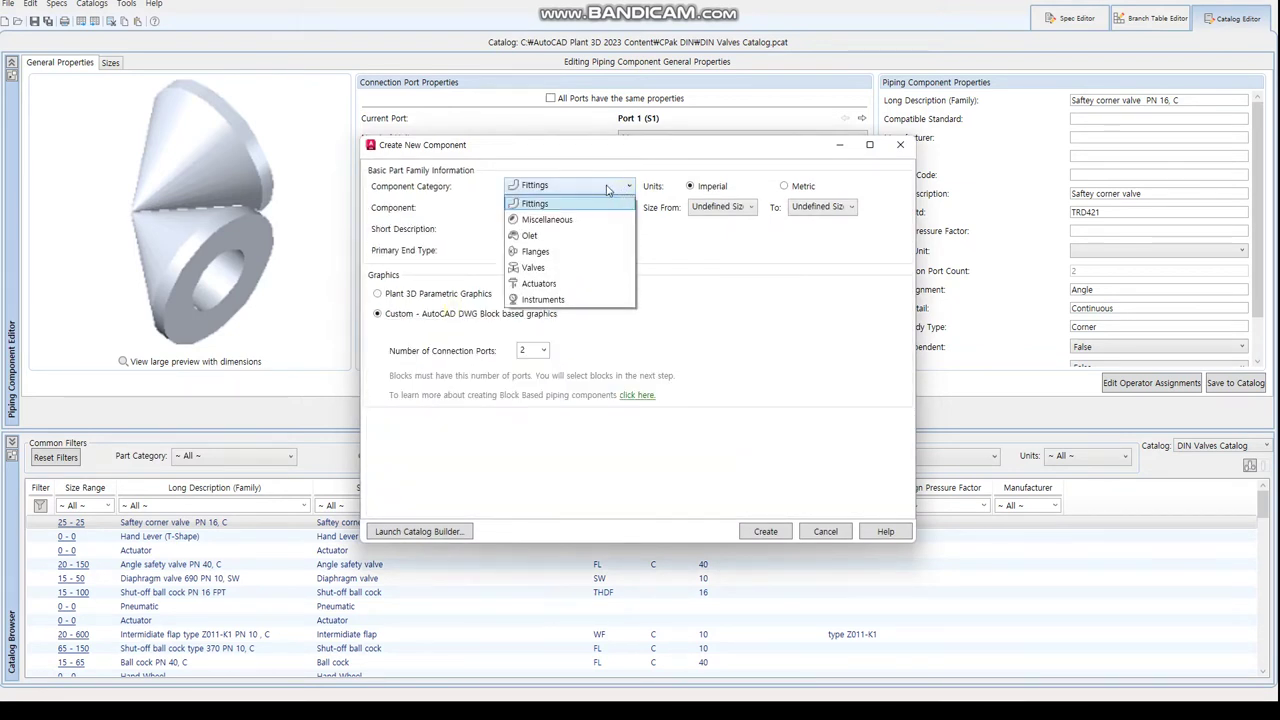
pyautogui.click(547, 219)
pyautogui.click(560, 207)
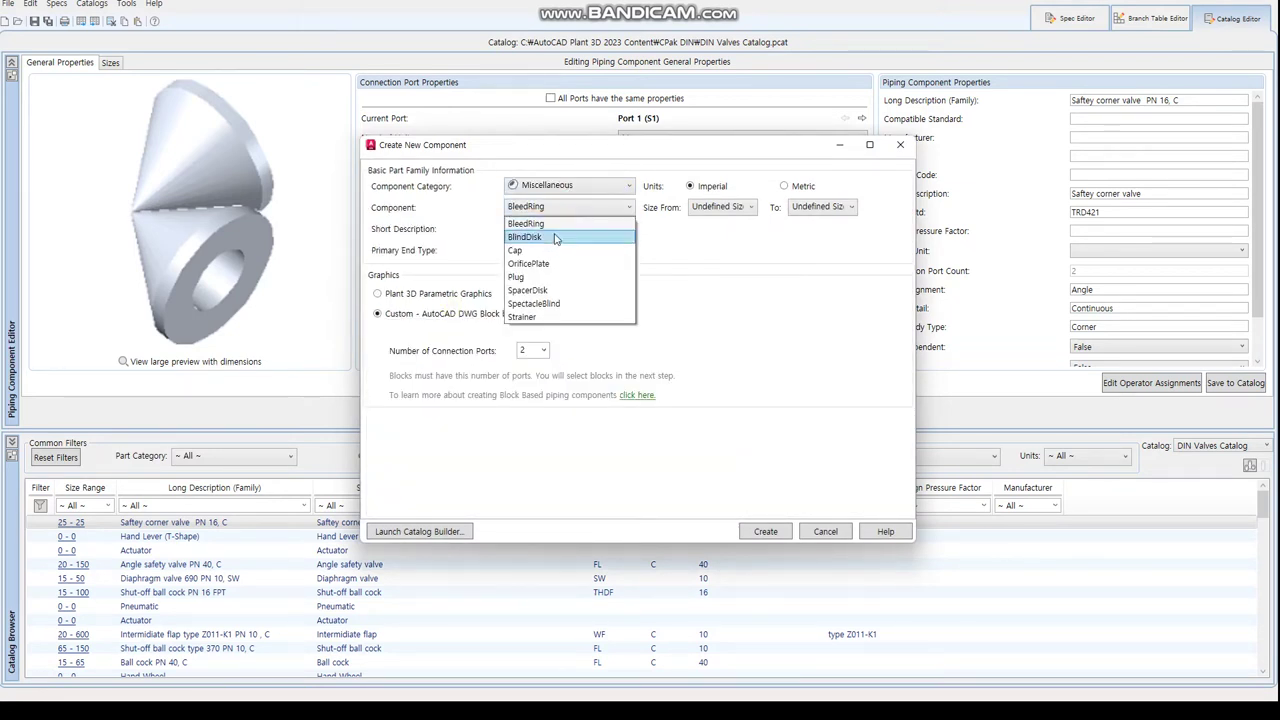
pyautogui.click(536, 318)
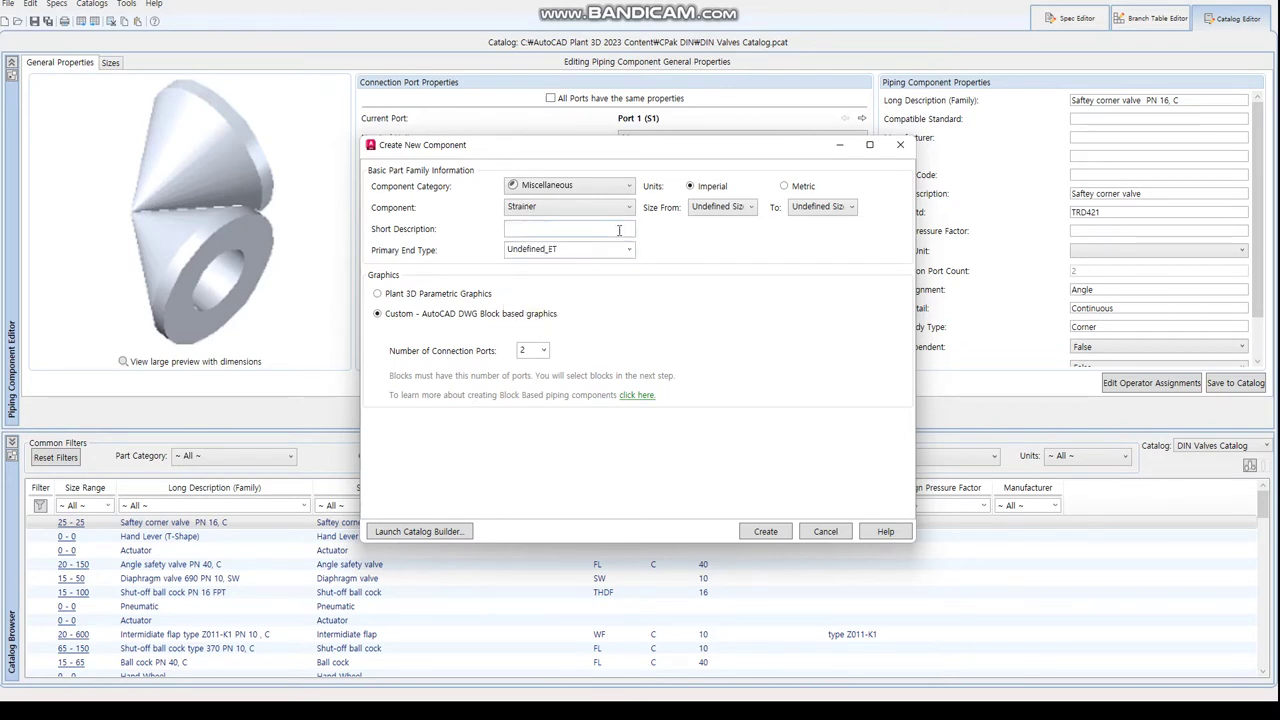
pyautogui.click(598, 230)
pyautogui.write('STR-TEE1')
pyautogui.click(628, 250)
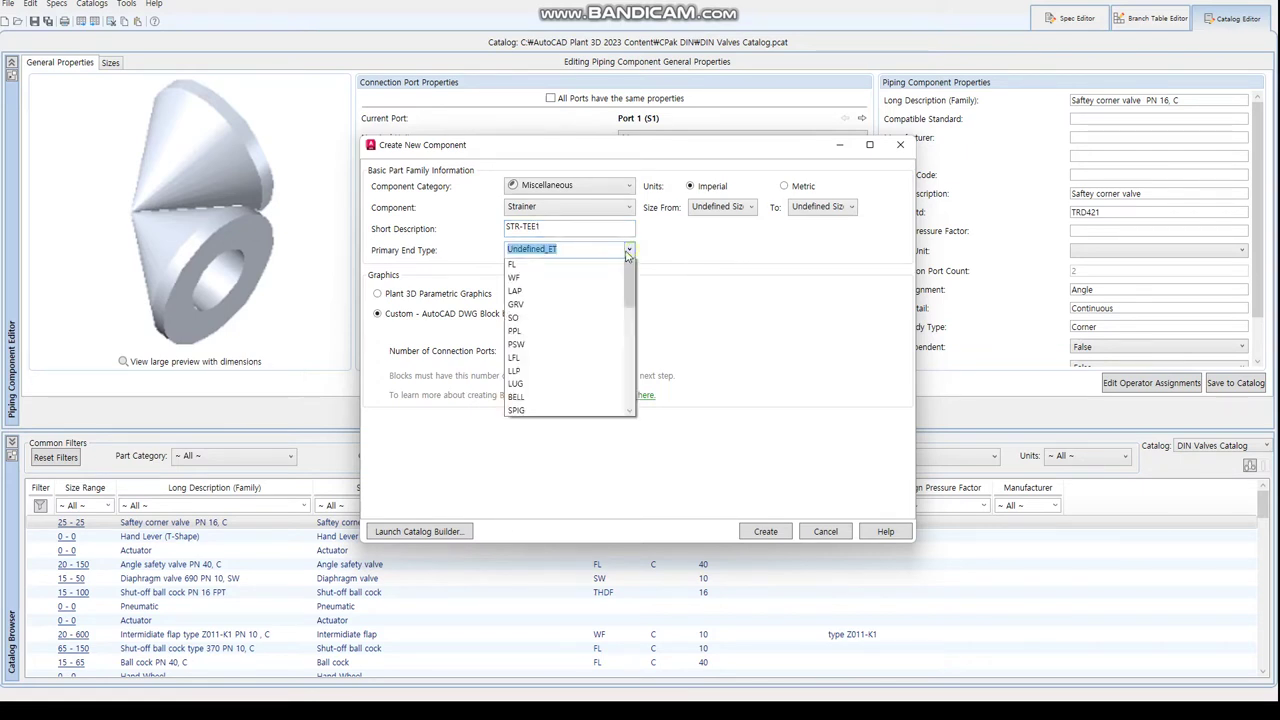
pyautogui.click(514, 293)
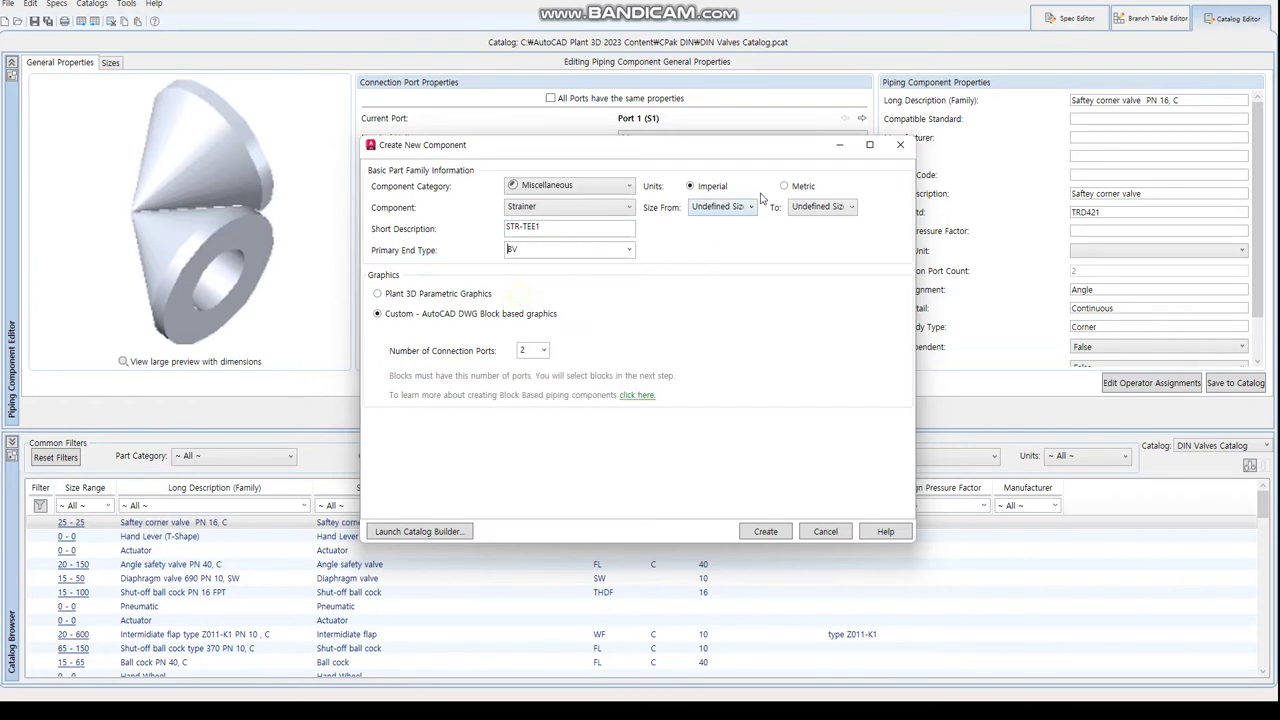
pyautogui.click(751, 207)
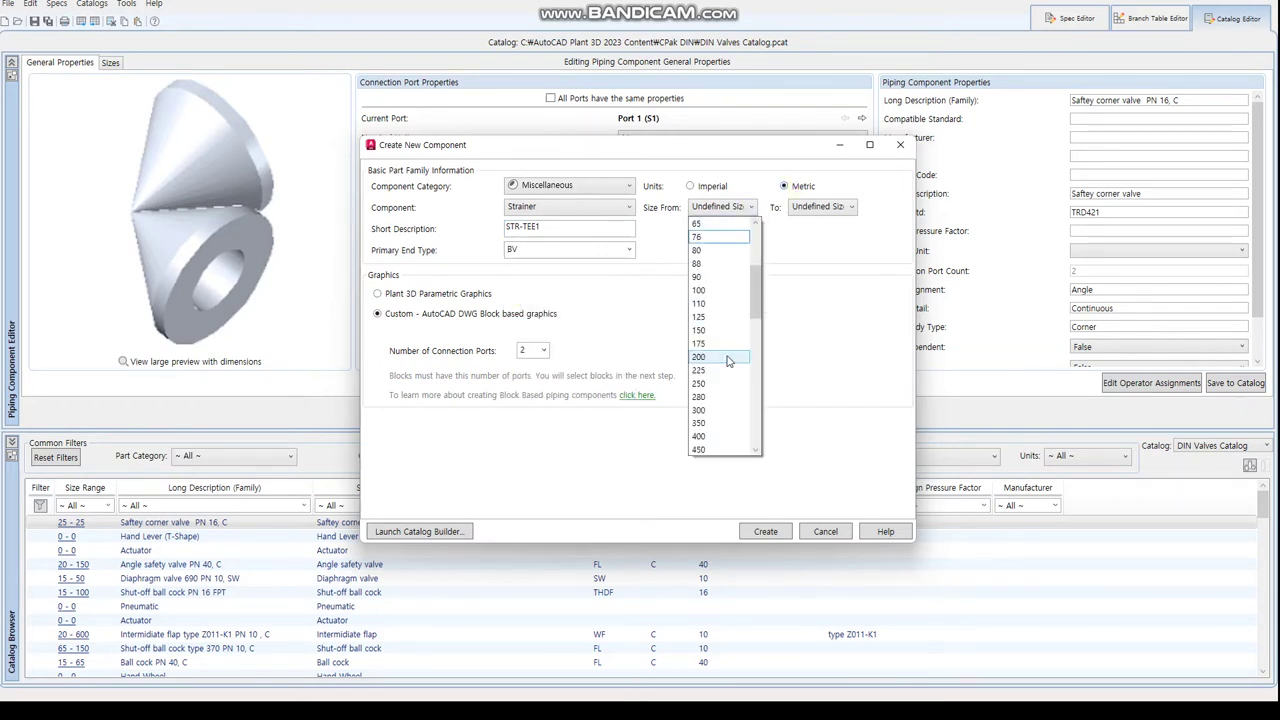
pyautogui.click(715, 384)
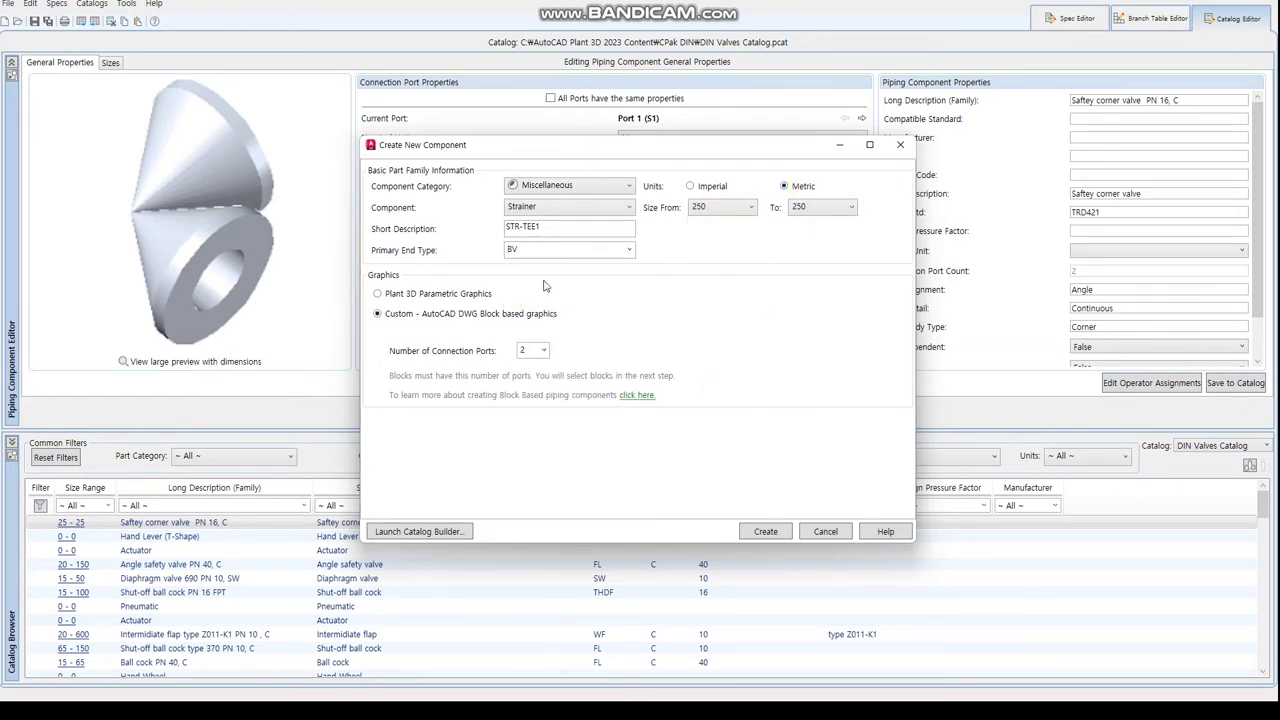
pyautogui.click(541, 352)
pyautogui.click(533, 391)
# Create STR-TEE1 with family STRAINER TEE TYPE-1, iso type INSTRUMENT-TEE and SKEY TEBW
pyautogui.click(766, 533)
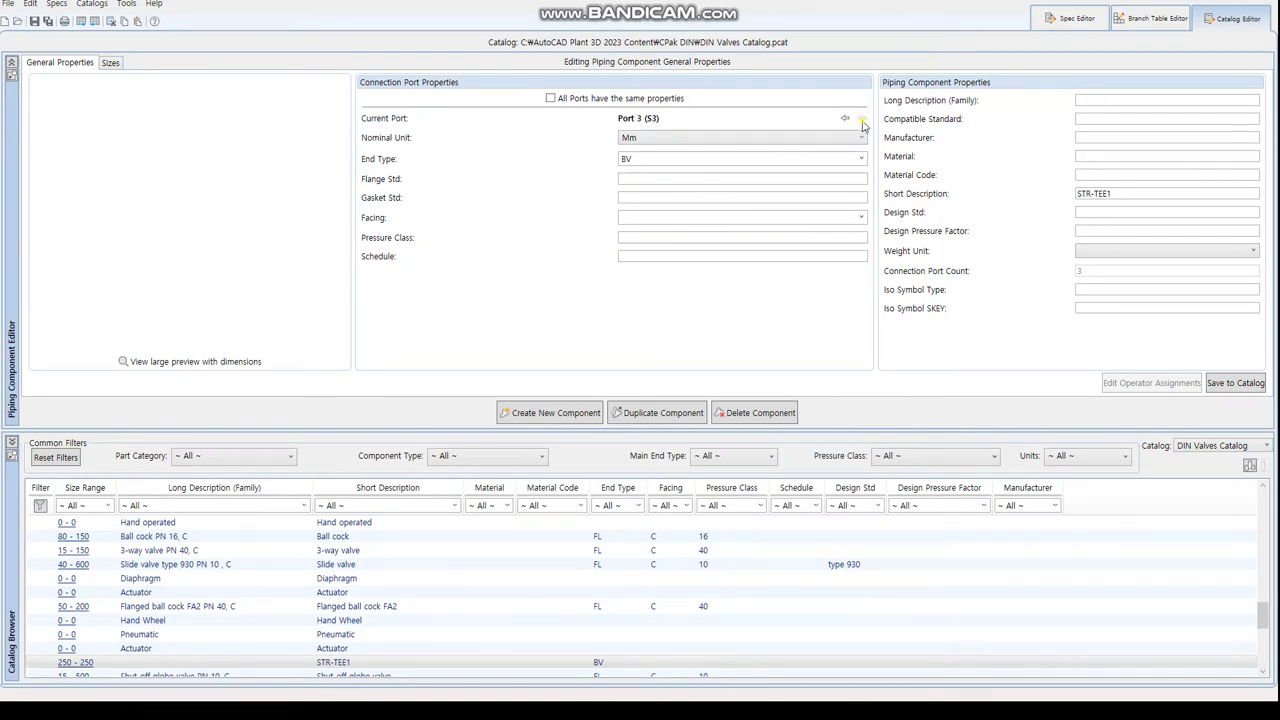
pyautogui.click(1096, 100)
pyautogui.write('STRAINER TEE TYPE-1')
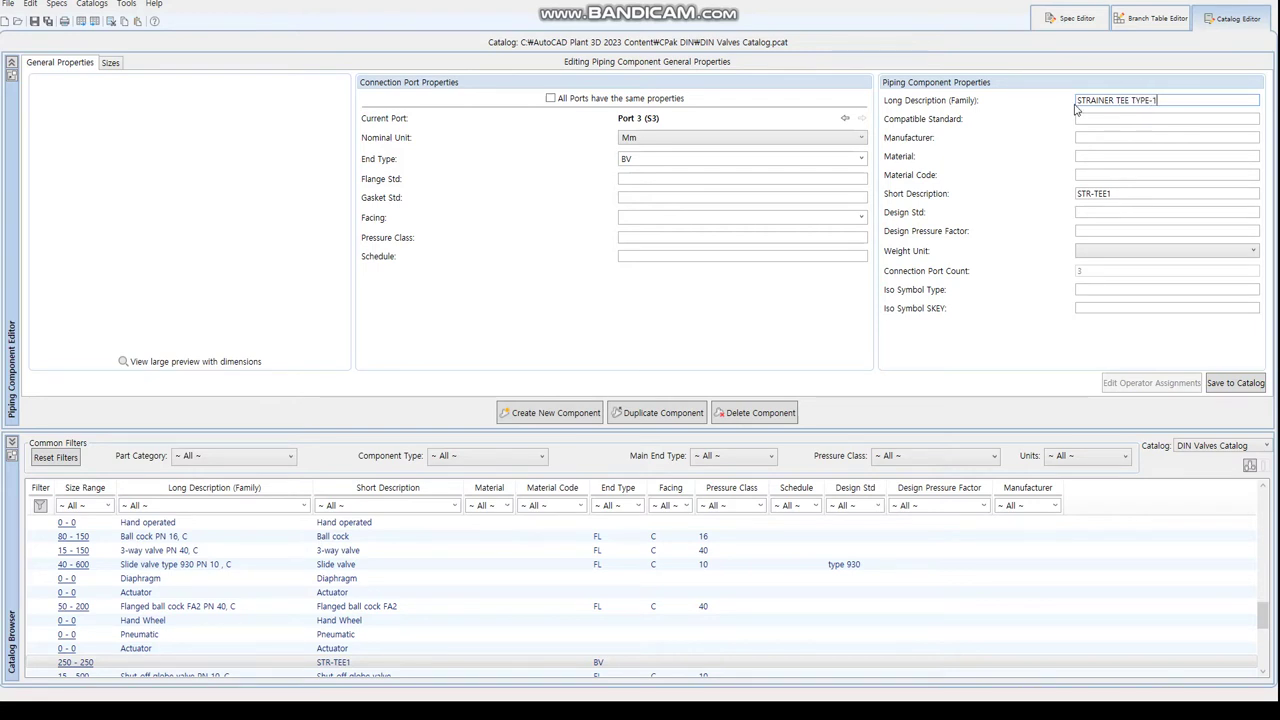
pyautogui.click(1112, 289)
pyautogui.write('MENT-TEE')
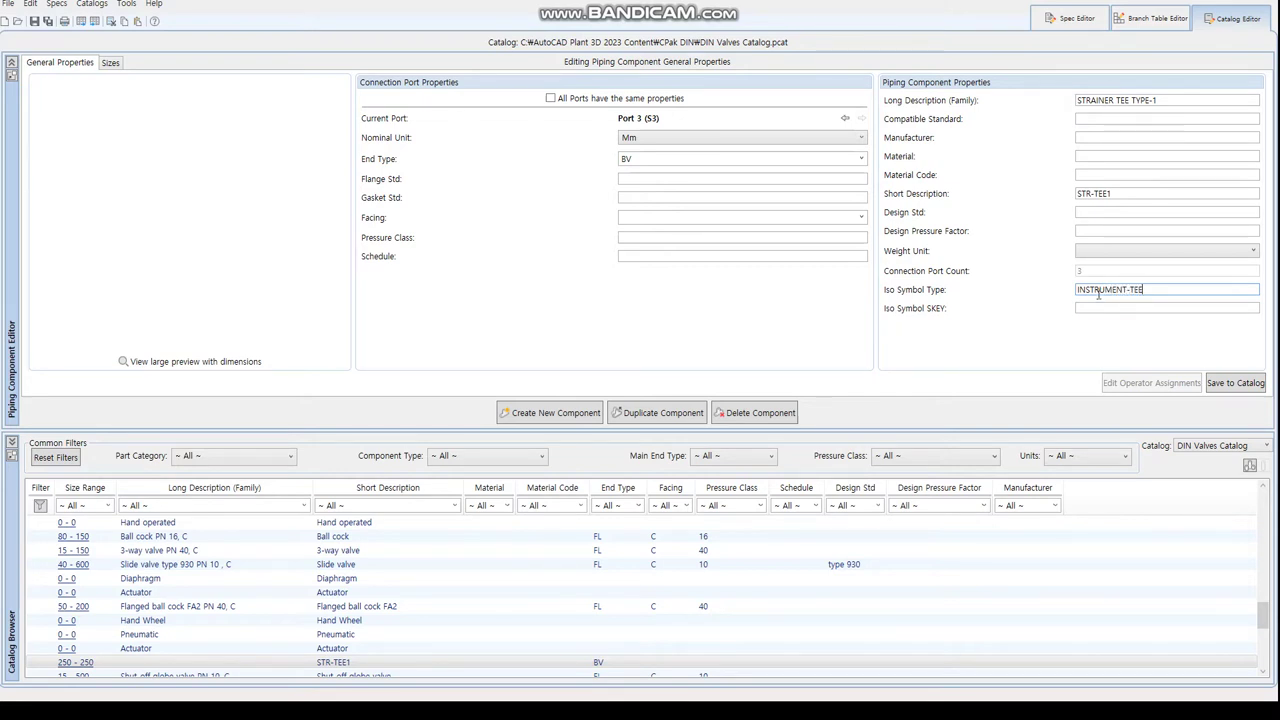
pyautogui.press('Tab')
pyautogui.write('T')
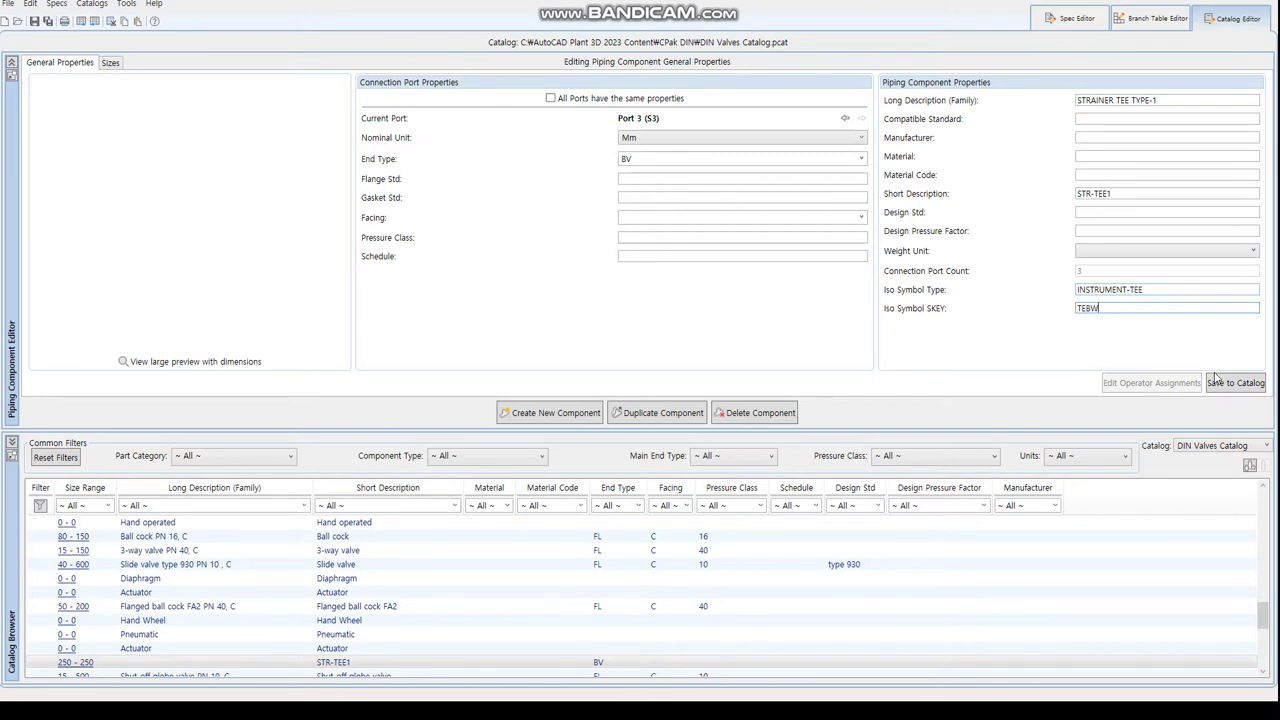
pyautogui.click(108, 65)
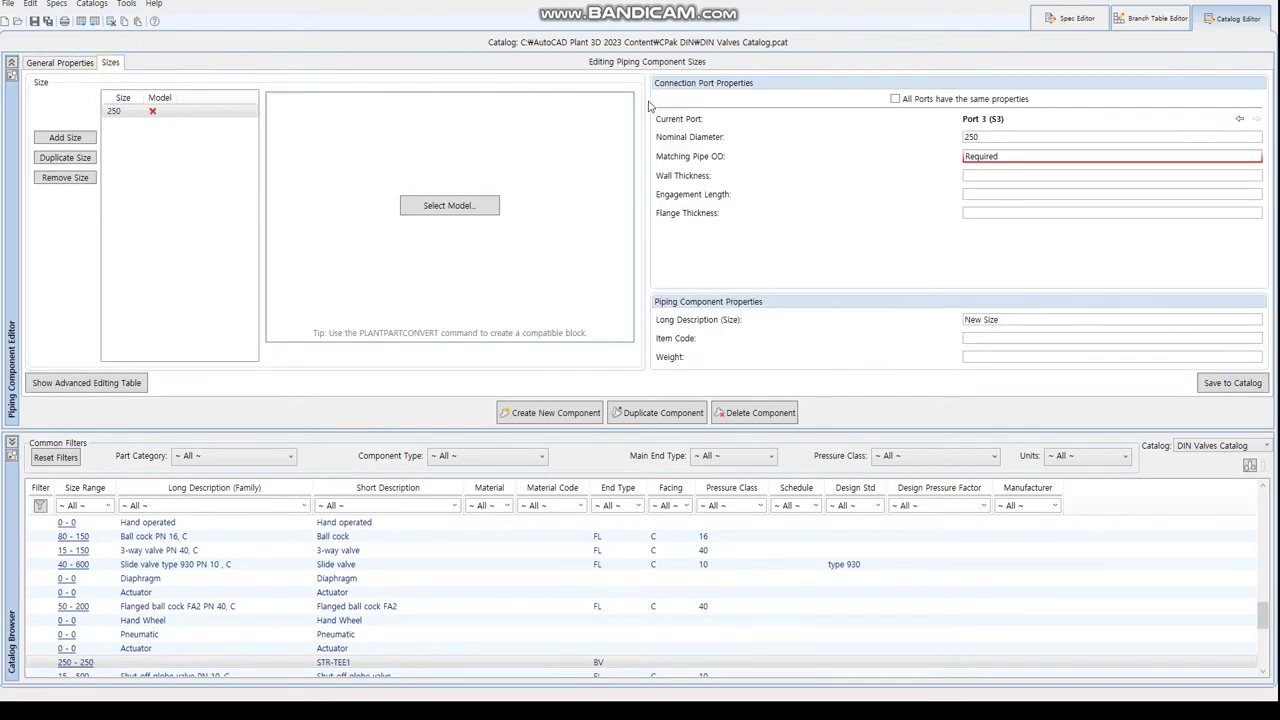
# Give all ports Matching Pipe OD 273 and describe size 250 as STRAINER TEE TYPE-1 250A
pyautogui.click(894, 100)
pyautogui.click(993, 156)
pyautogui.moveTo(1018, 156); pyautogui.dragTo(945, 158)
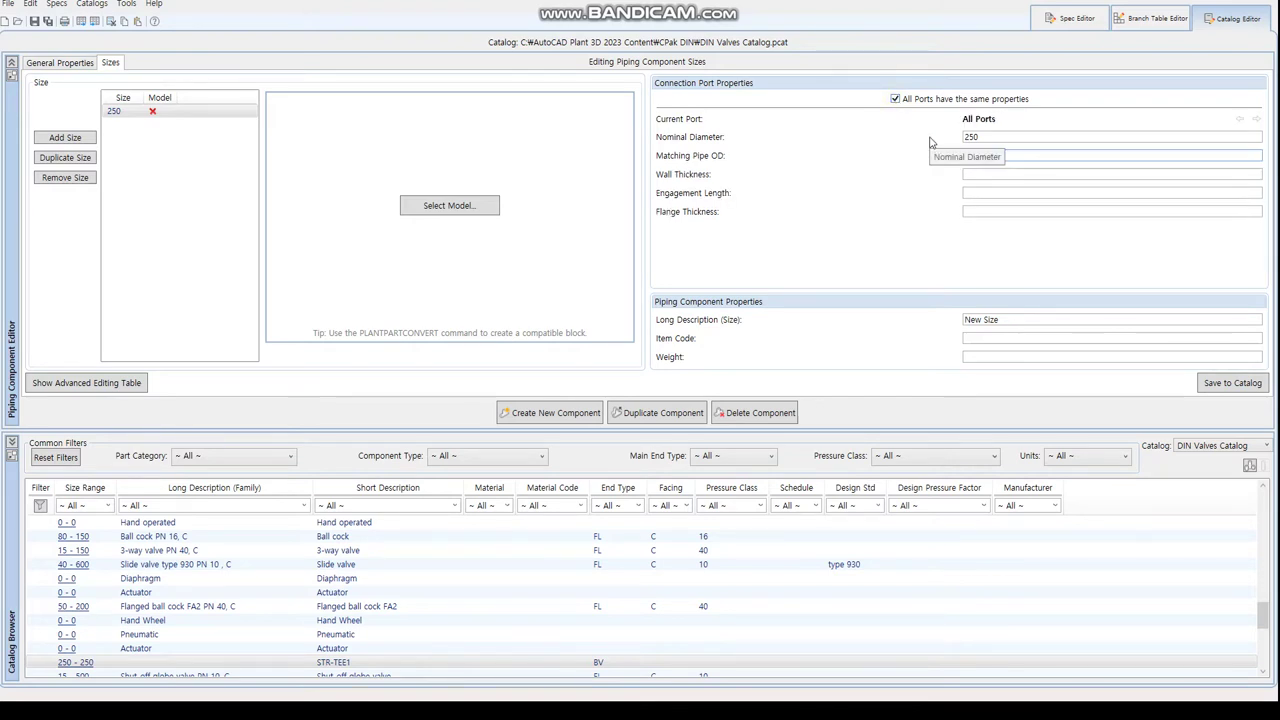
pyautogui.write('273')
pyautogui.click(995, 320)
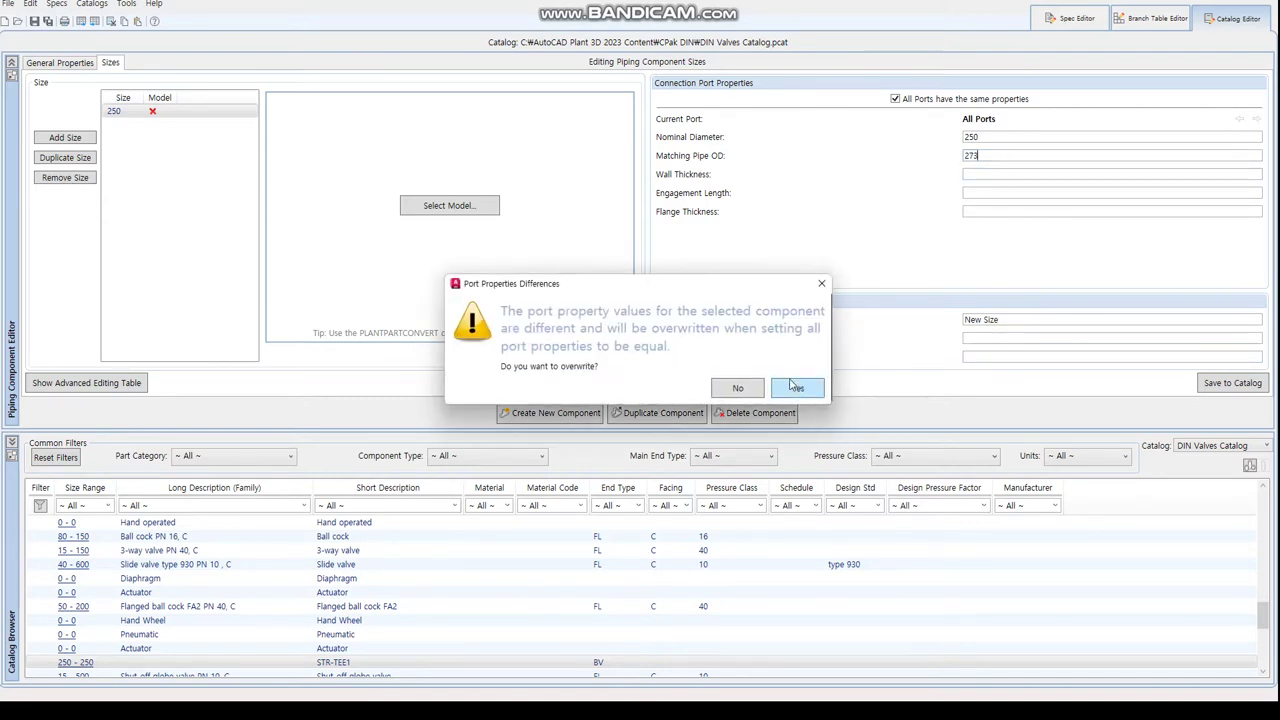
pyautogui.click(789, 385)
pyautogui.moveTo(1003, 319); pyautogui.dragTo(945, 327)
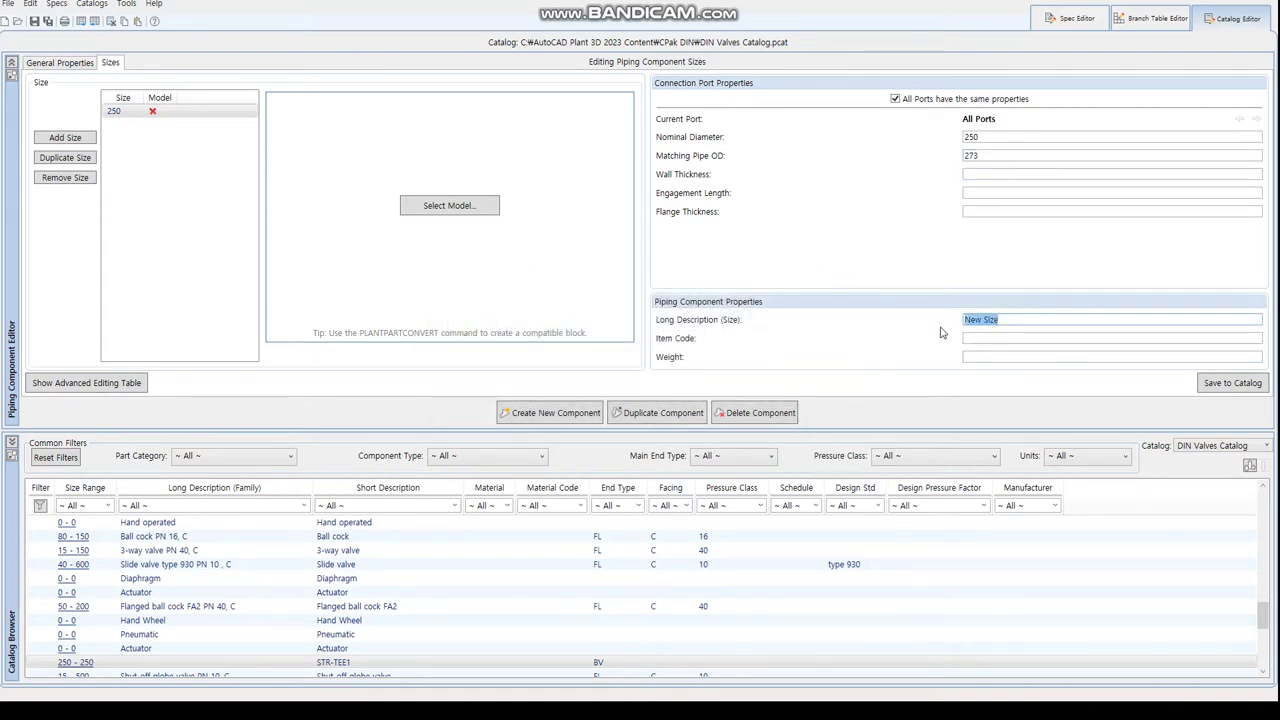
pyautogui.write('S')
pyautogui.write(' 250A')
# Assign block TEE-STR1-250A from TEE-1.dwg as the model and save to the catalog
pyautogui.click(430, 208)
pyautogui.click(152, 127)
pyautogui.click(524, 335)
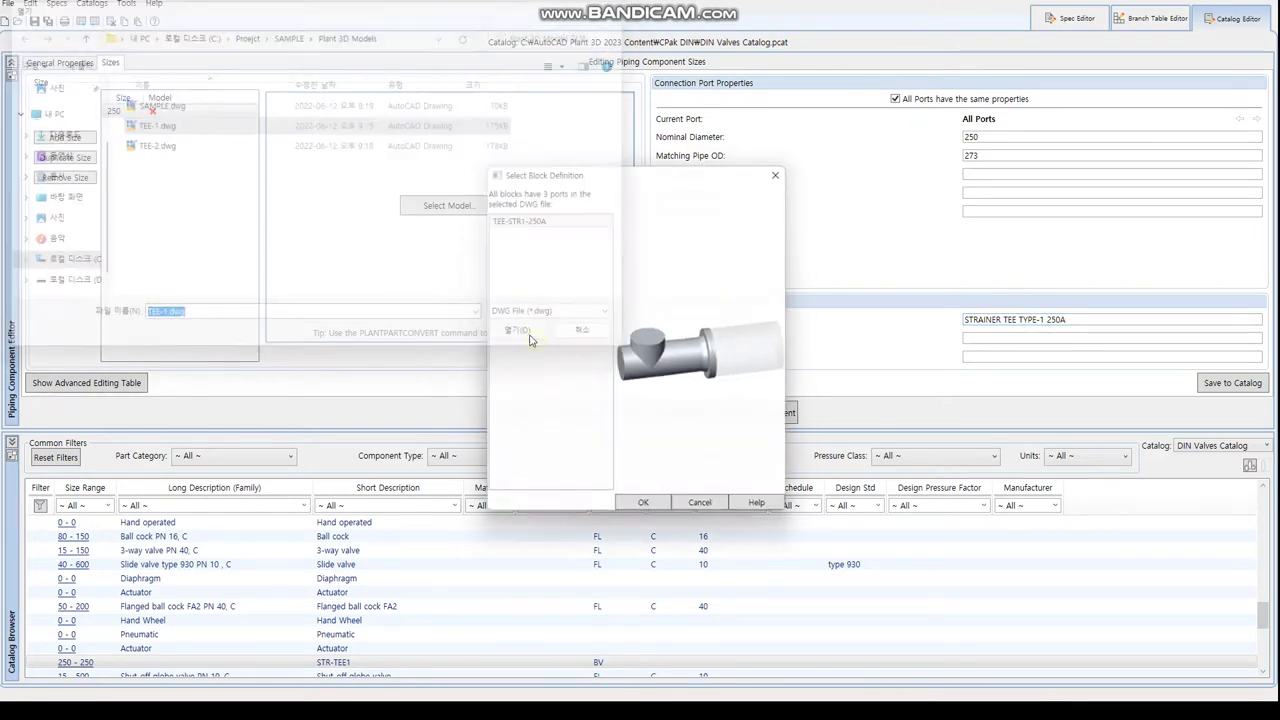
pyautogui.click(524, 220)
pyautogui.click(645, 511)
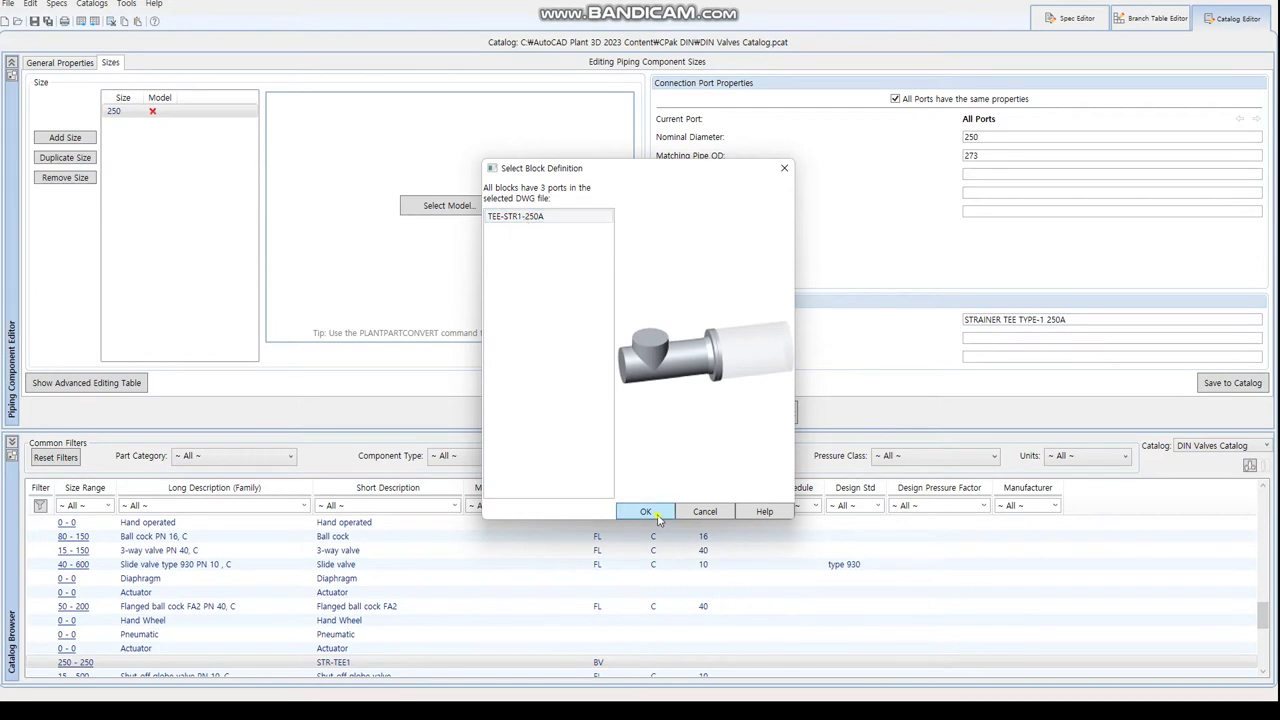
pyautogui.click(1228, 386)
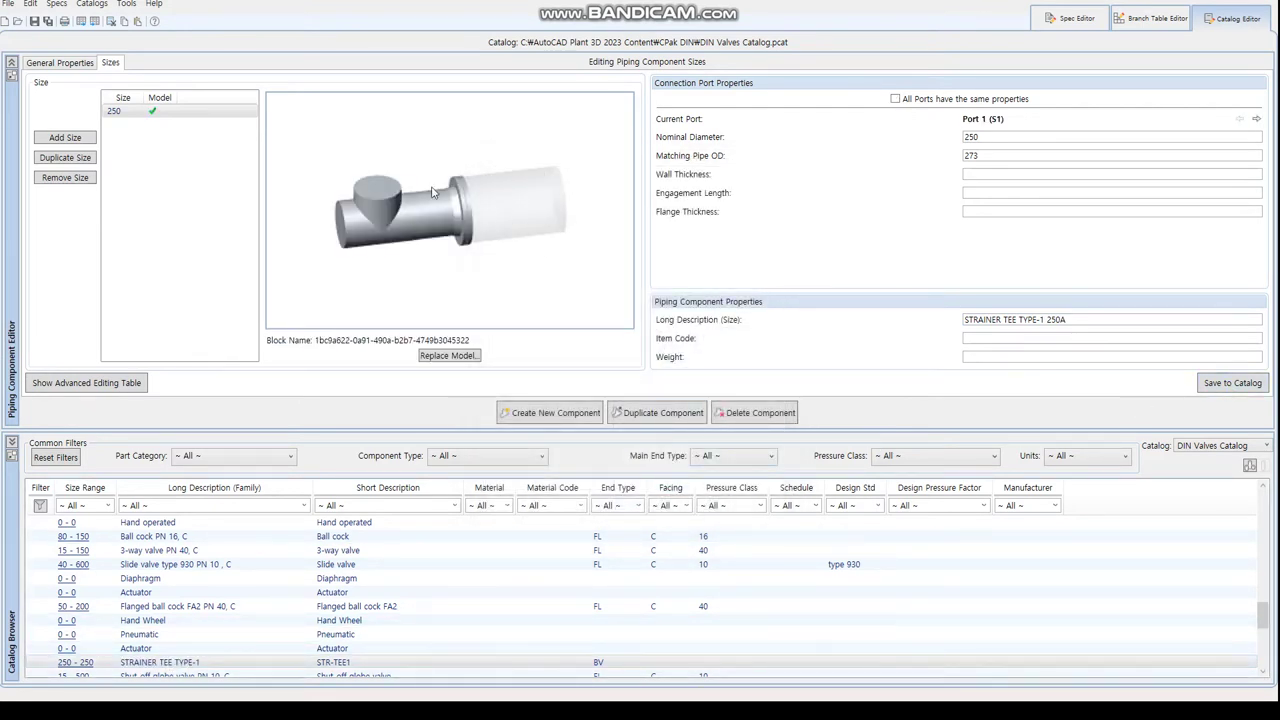
# Create STR-TEE2 as a metric Custom DWG Block Miscellaneous Strainer, size 250, three ports
pyautogui.click(546, 414)
pyautogui.click(399, 314)
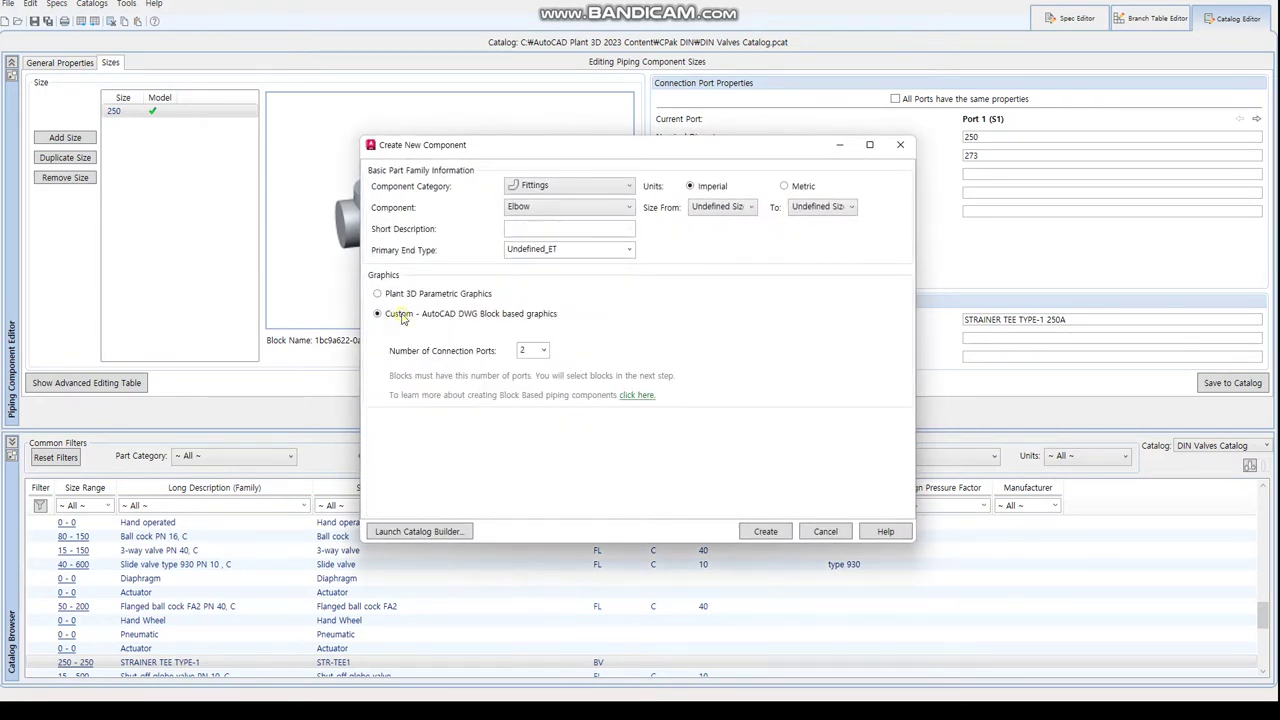
pyautogui.click(603, 194)
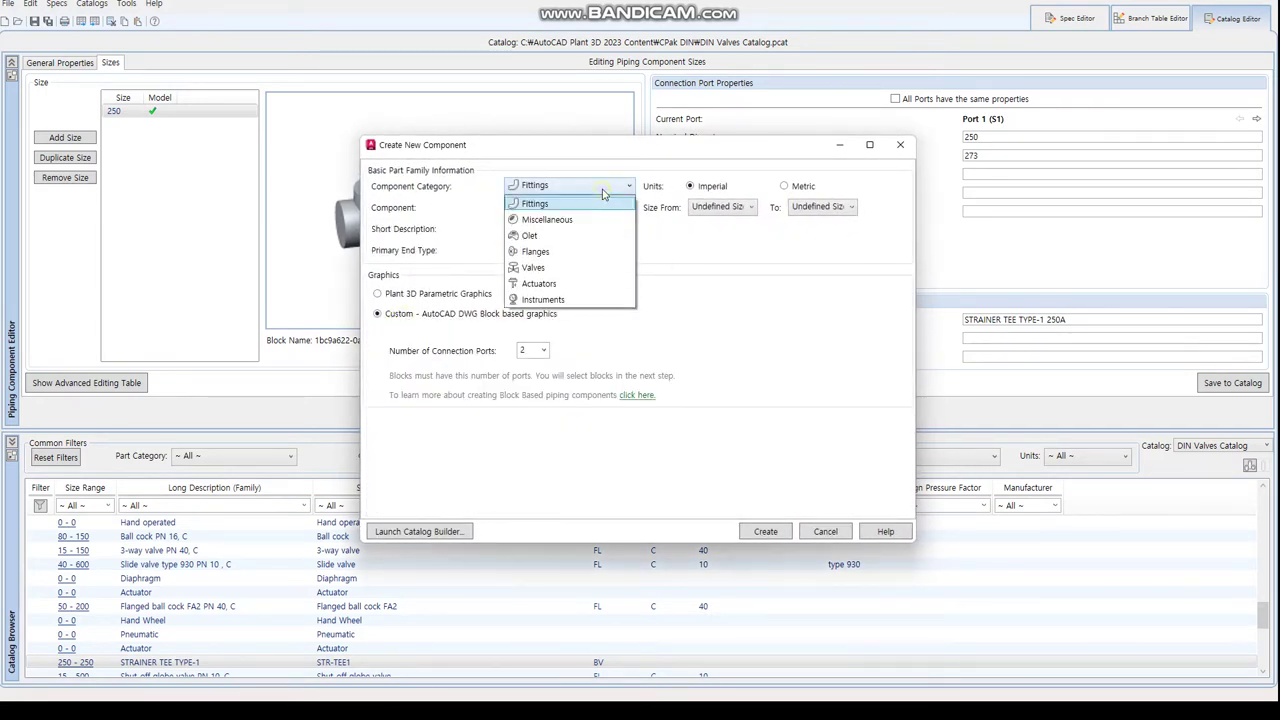
pyautogui.click(551, 219)
pyautogui.click(600, 207)
pyautogui.click(558, 326)
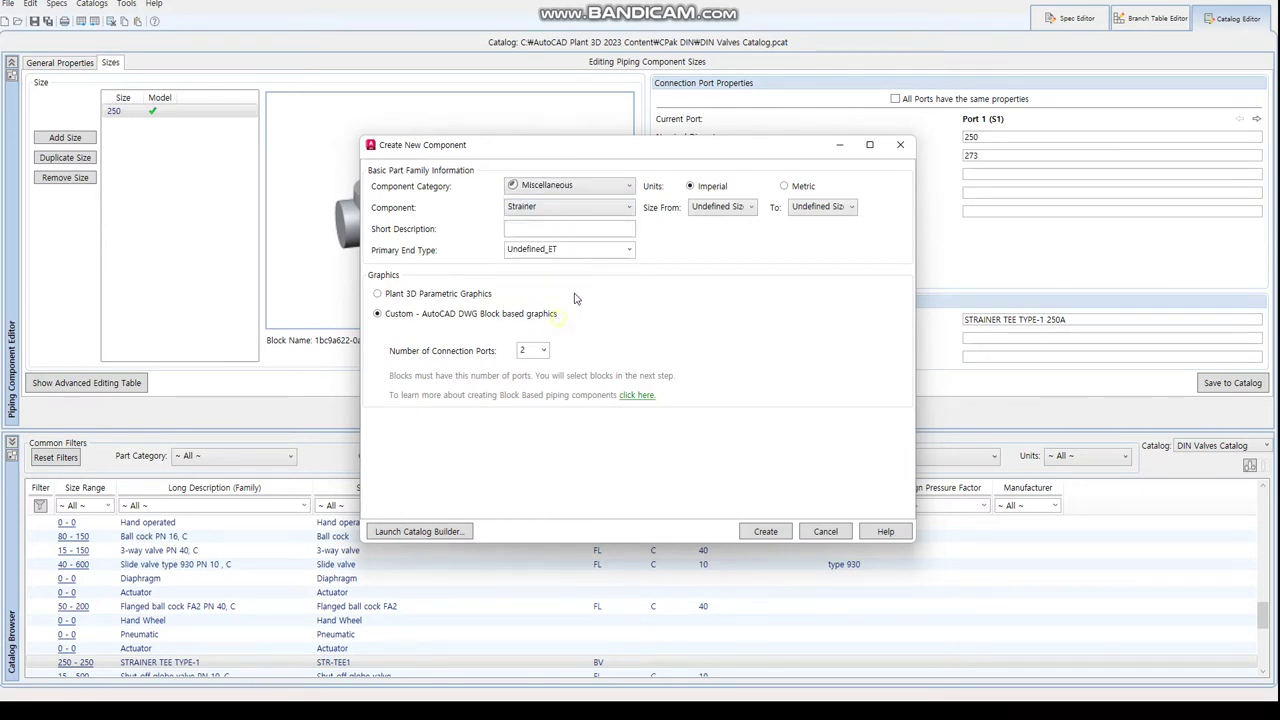
pyautogui.click(588, 229)
pyautogui.write('STR-TEE2')
pyautogui.click(802, 187)
pyautogui.click(720, 208)
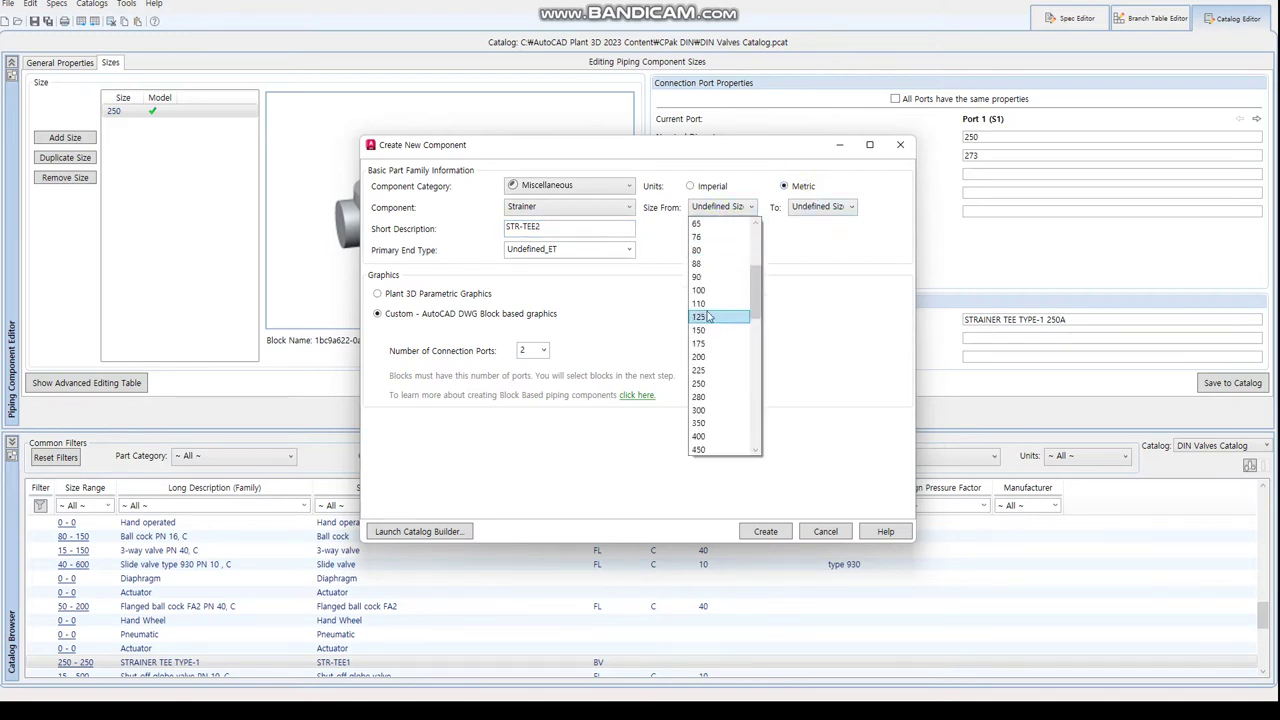
pyautogui.click(715, 352)
pyautogui.click(544, 352)
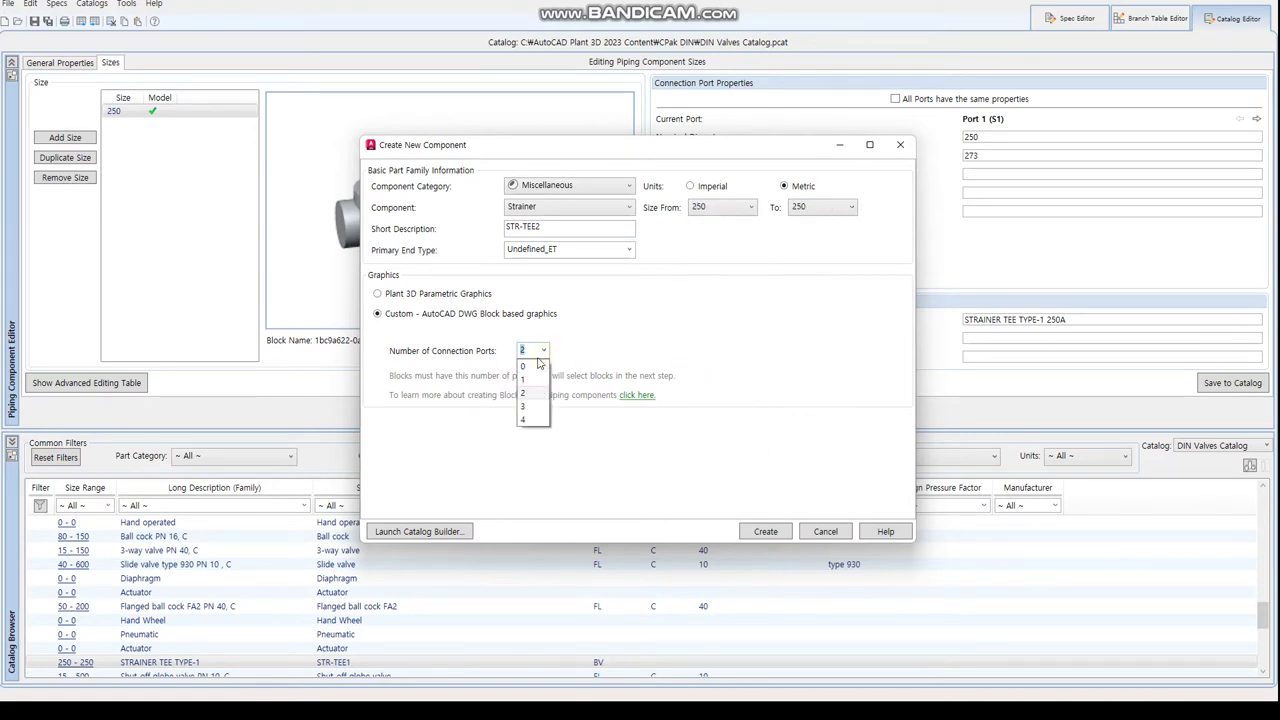
pyautogui.click(537, 406)
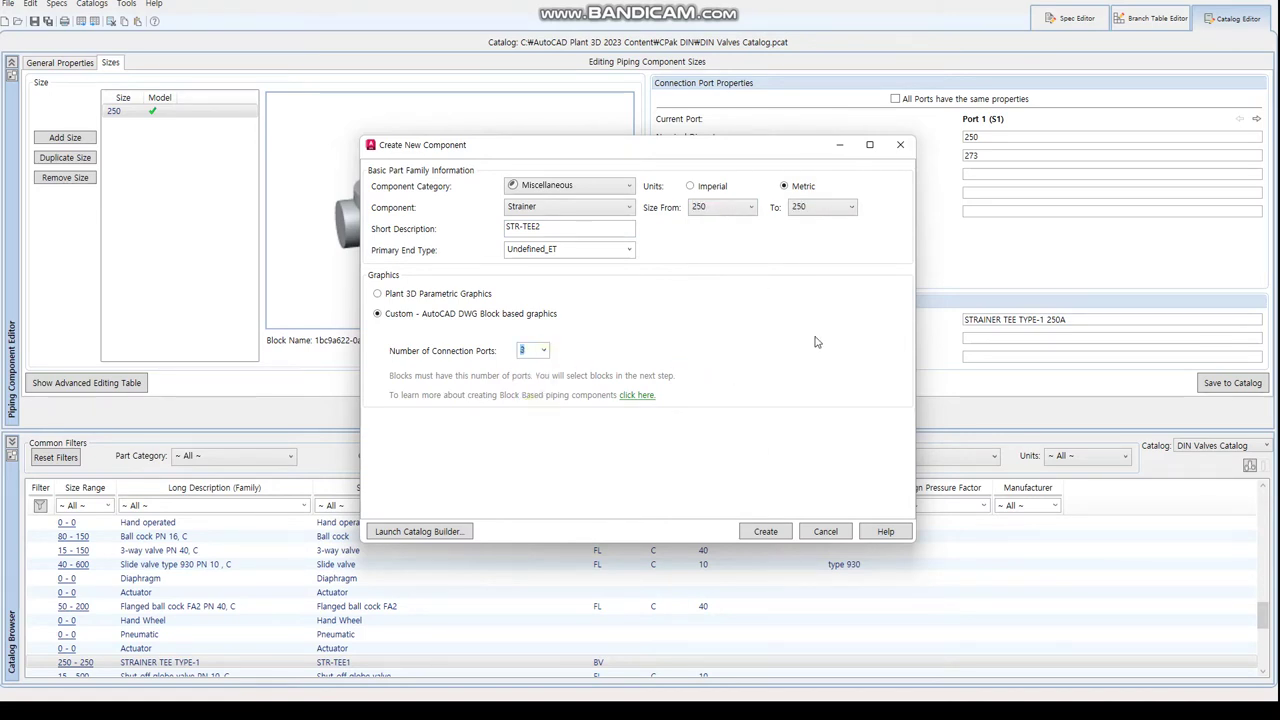
pyautogui.click(766, 531)
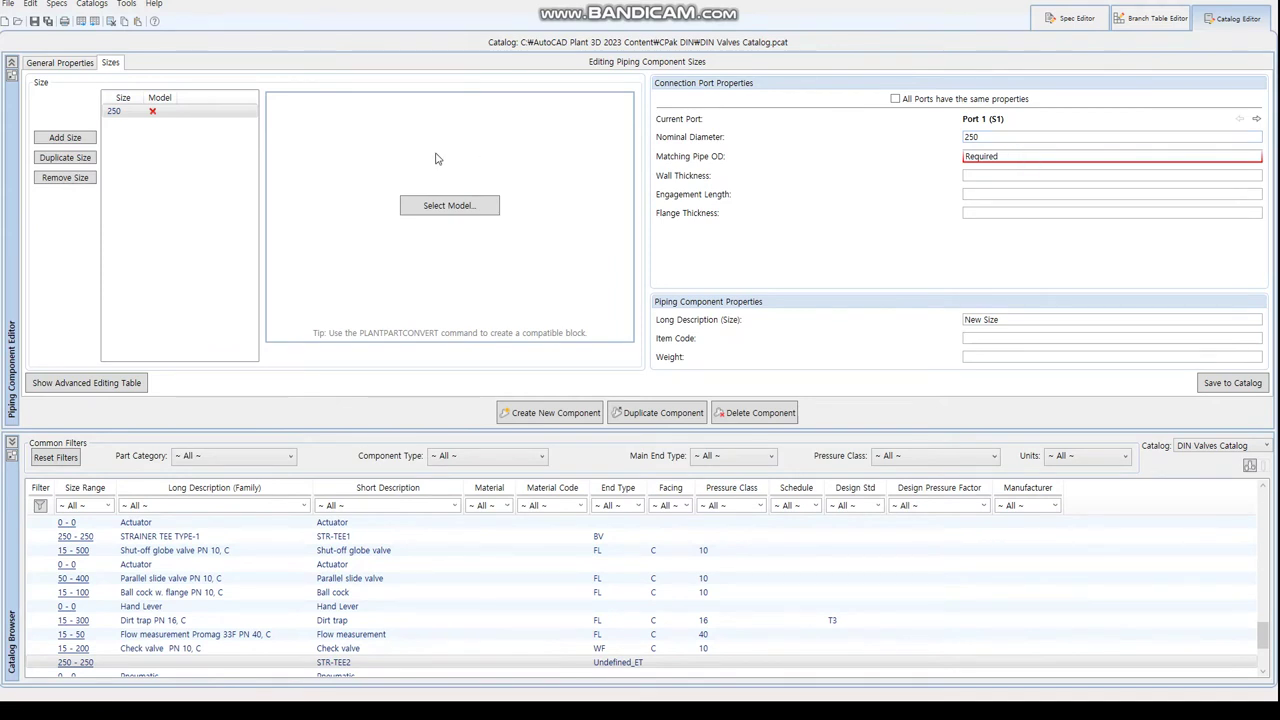
# Give all ports Matching Pipe OD 273 and describe size 250 as STRAINER TEE TYPE-2 250A
pyautogui.click(895, 99)
pyautogui.click(1035, 155)
pyautogui.write('273')
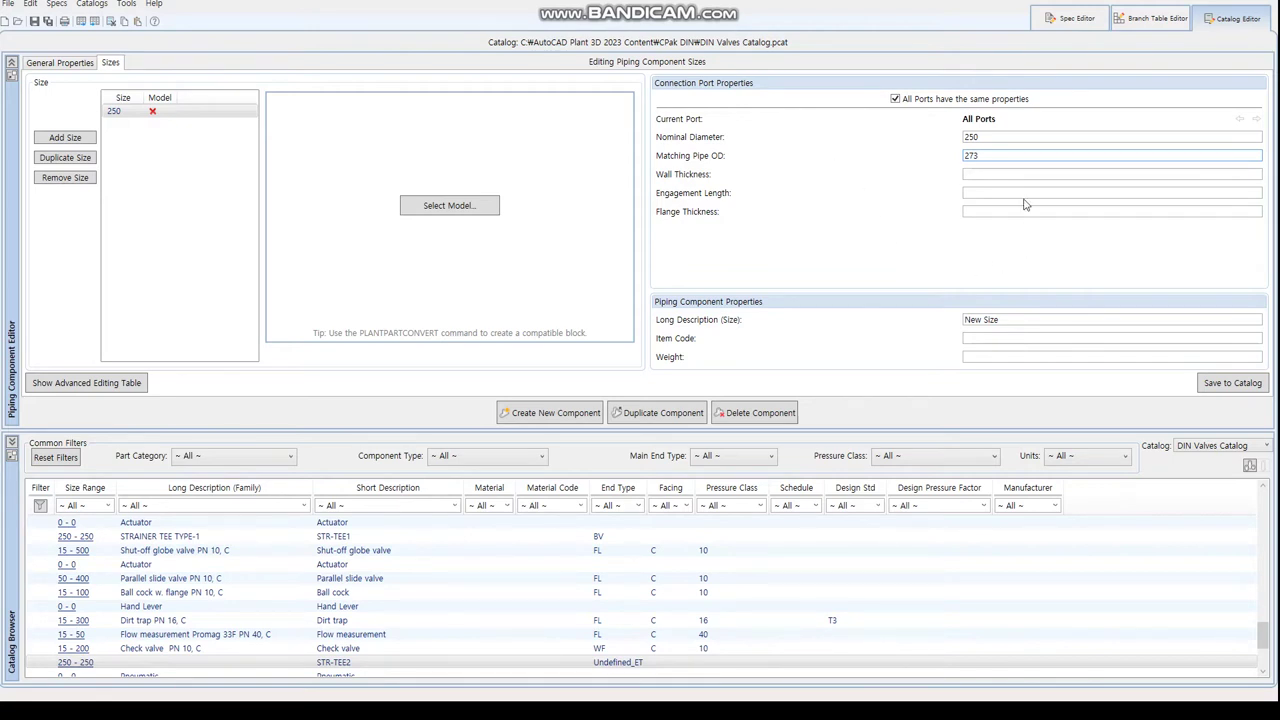
pyautogui.click(1023, 200)
pyautogui.click(795, 389)
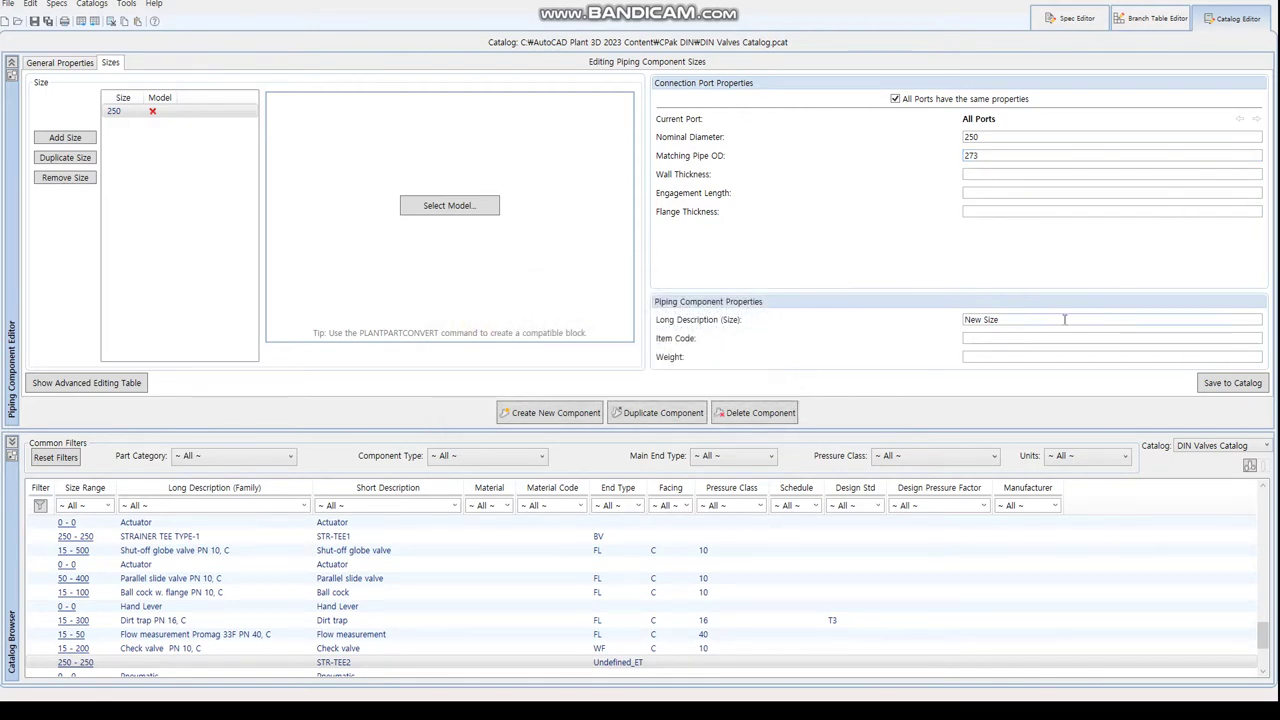
pyautogui.click(1017, 320)
pyautogui.write('STRAINER TEE TYPE-2 250A')
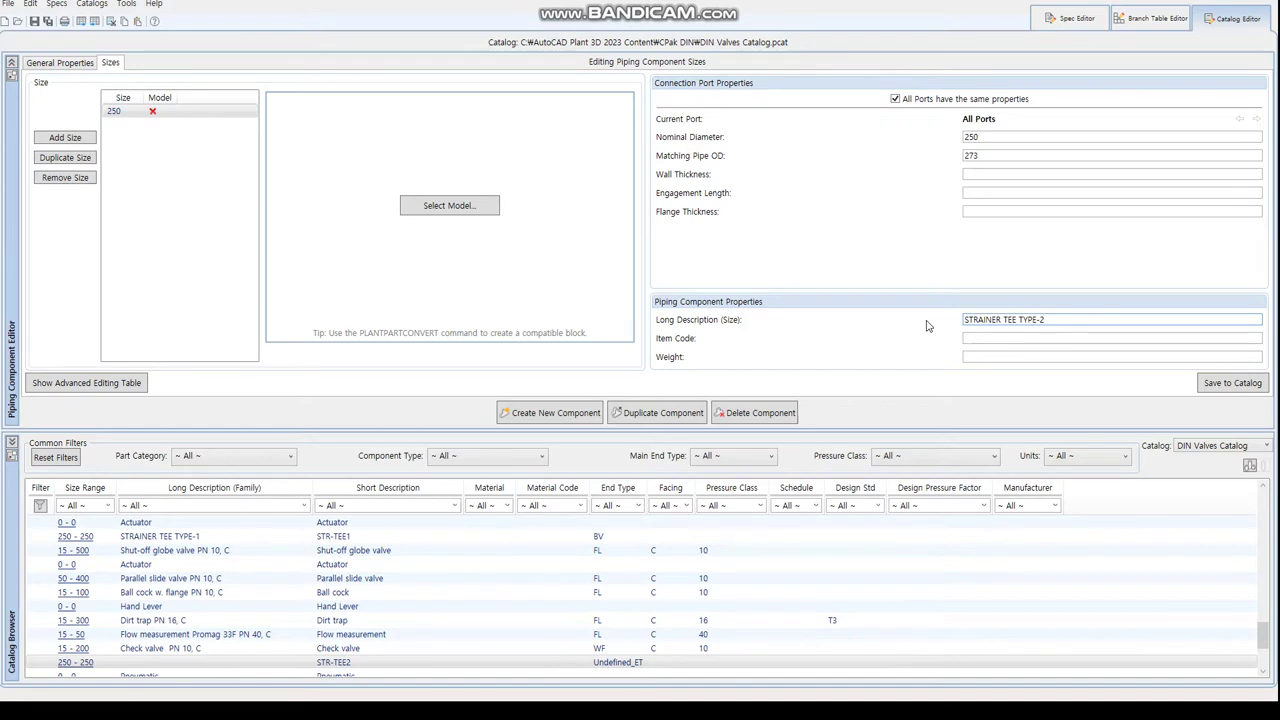
# Assign block TEE-STR2-250A from TEE-2.dwg as the size 250 model
pyautogui.click(449, 207)
pyautogui.click(155, 146)
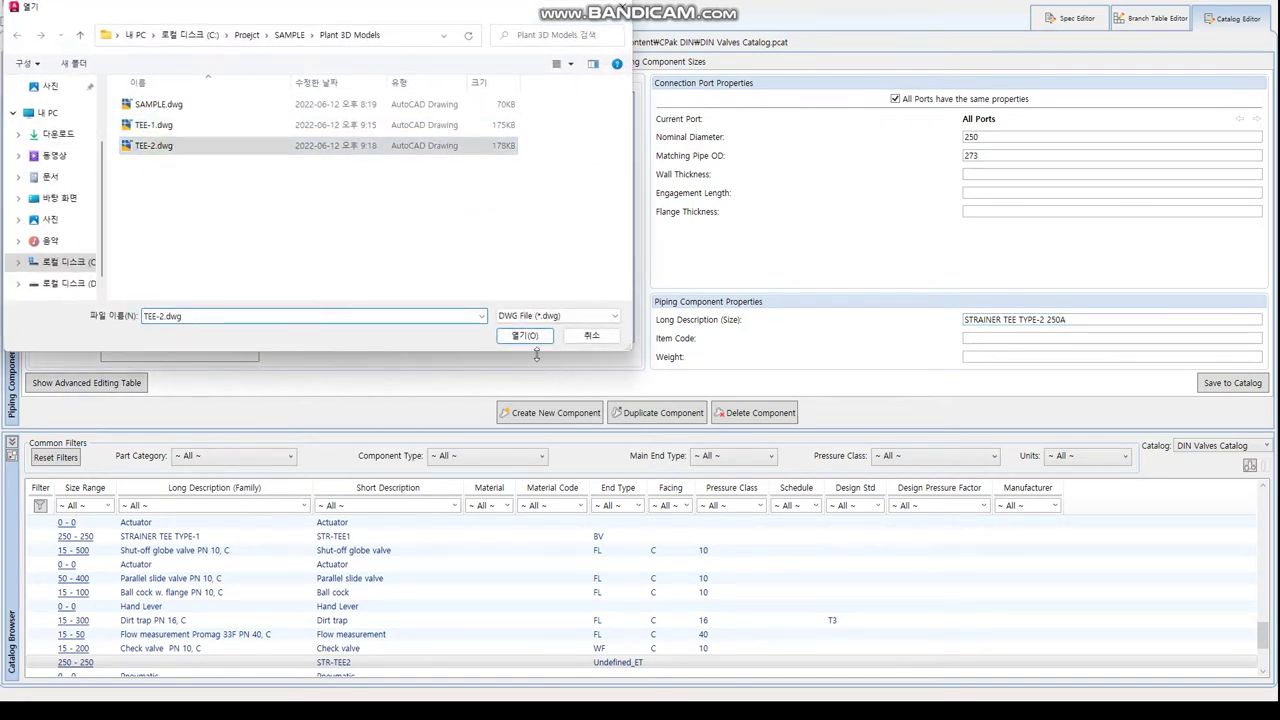
pyautogui.click(526, 336)
pyautogui.click(555, 218)
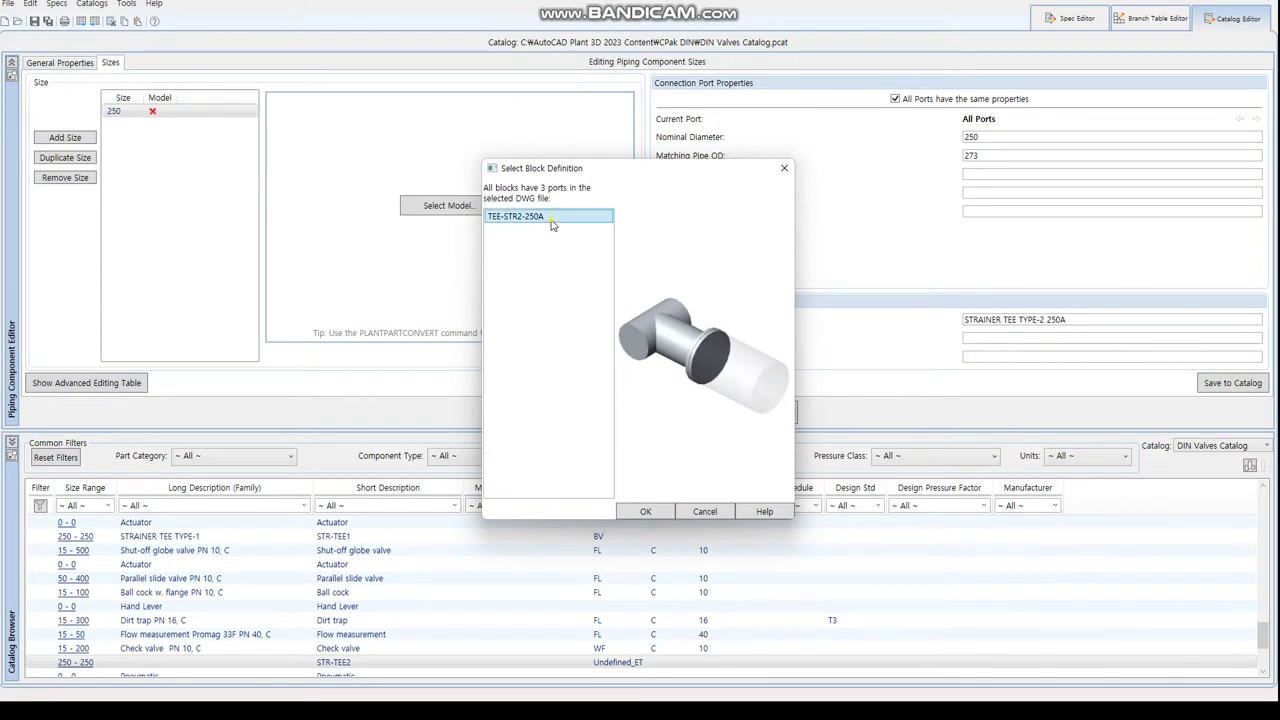
pyautogui.click(645, 511)
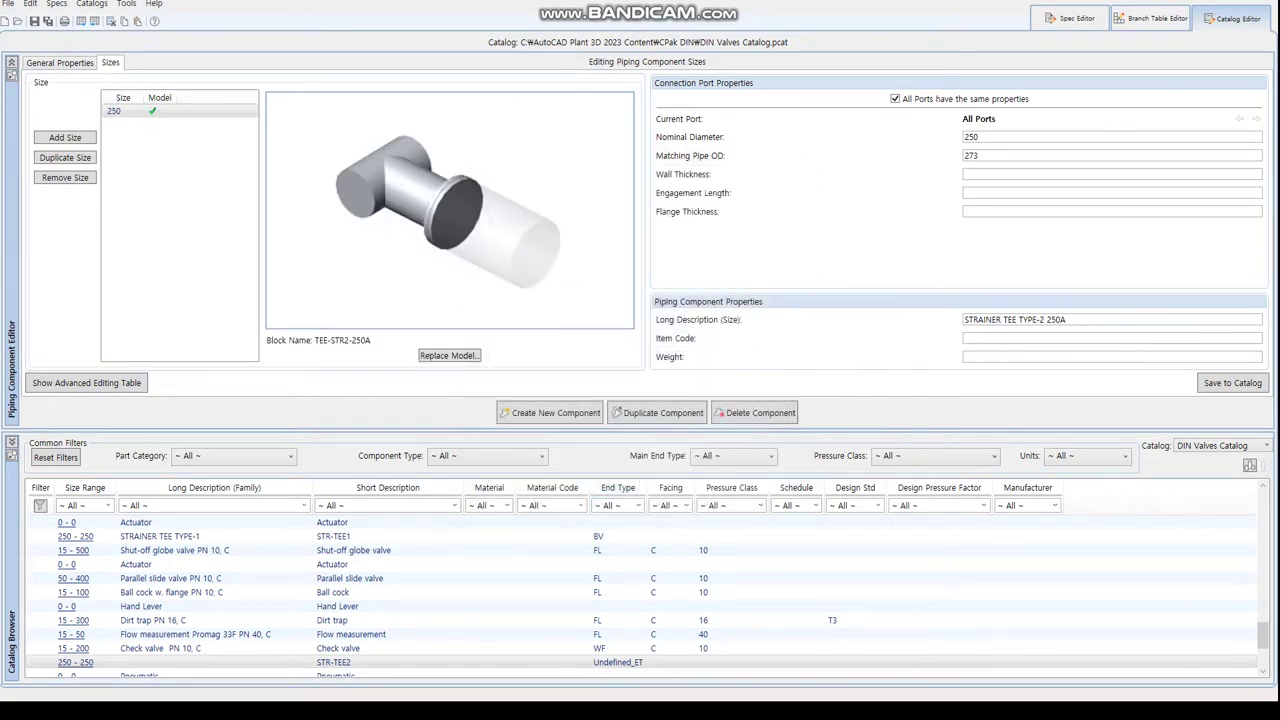
pyautogui.click(68, 63)
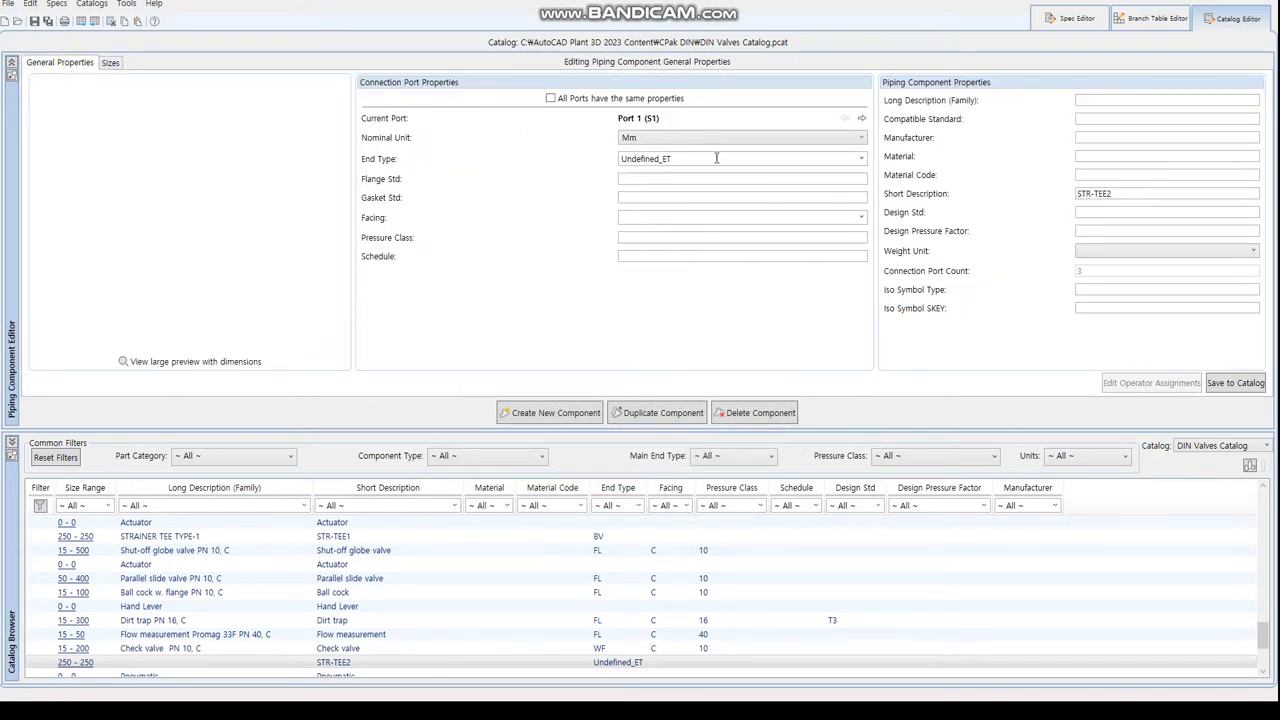
# Give all STR-TEE2 ports the BV end type, then start the family long description with 'STR'
pyautogui.click(861, 159)
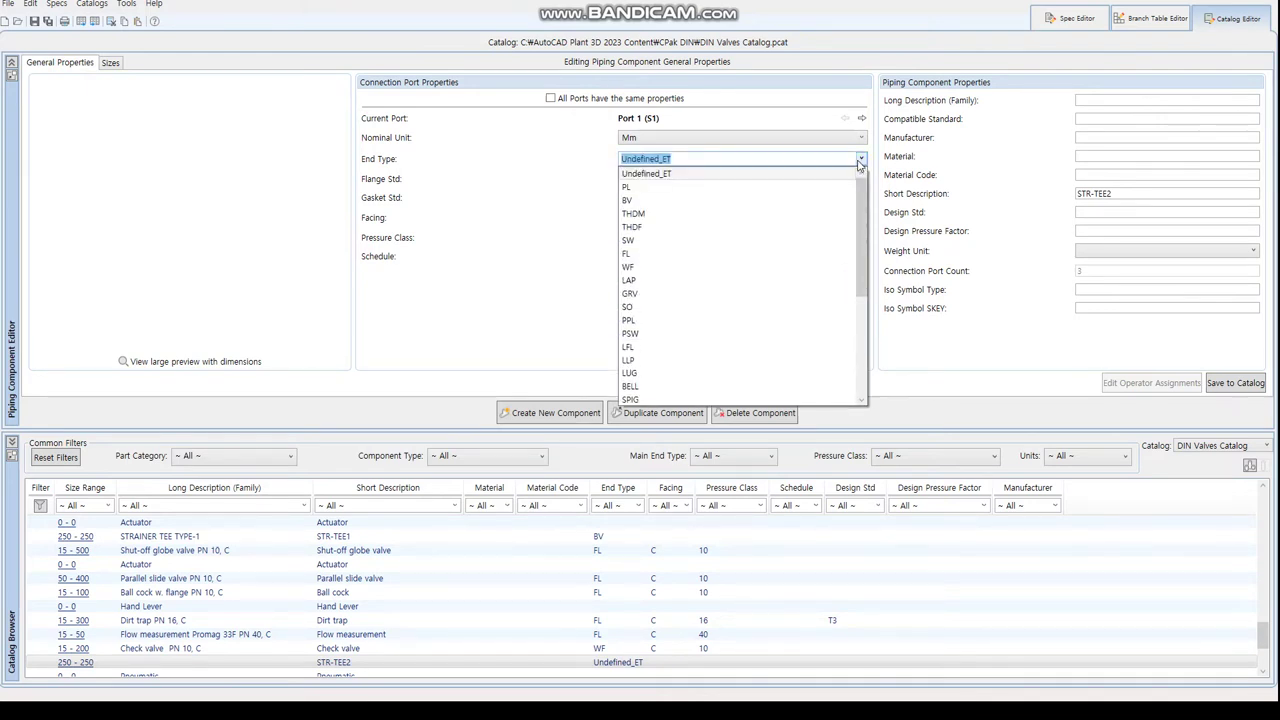
pyautogui.click(550, 100)
pyautogui.click(550, 100)
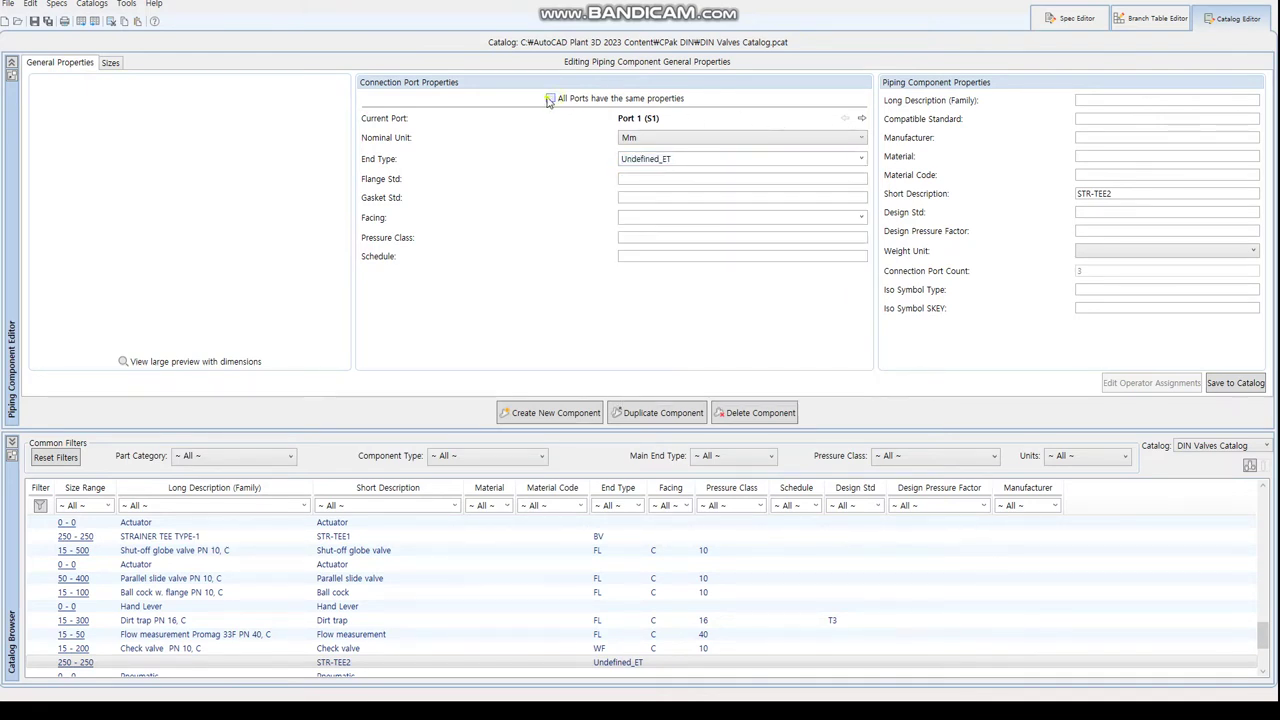
pyautogui.click(758, 157)
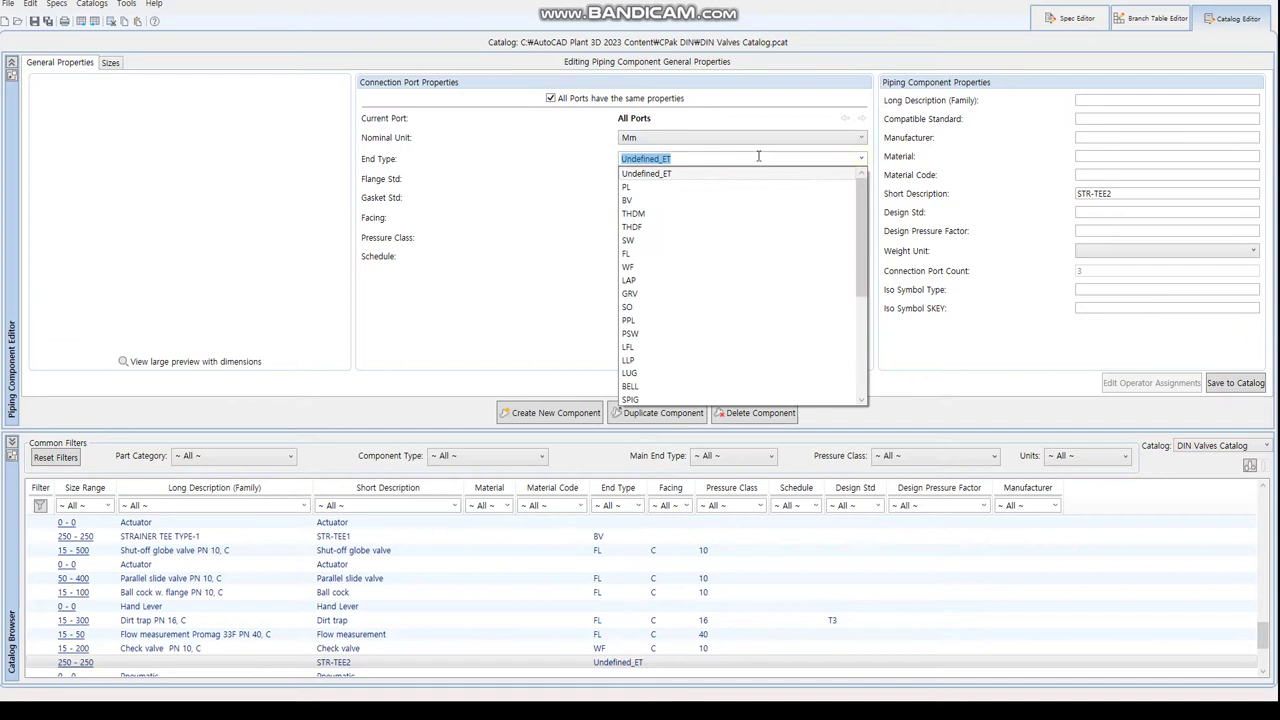
pyautogui.click(660, 200)
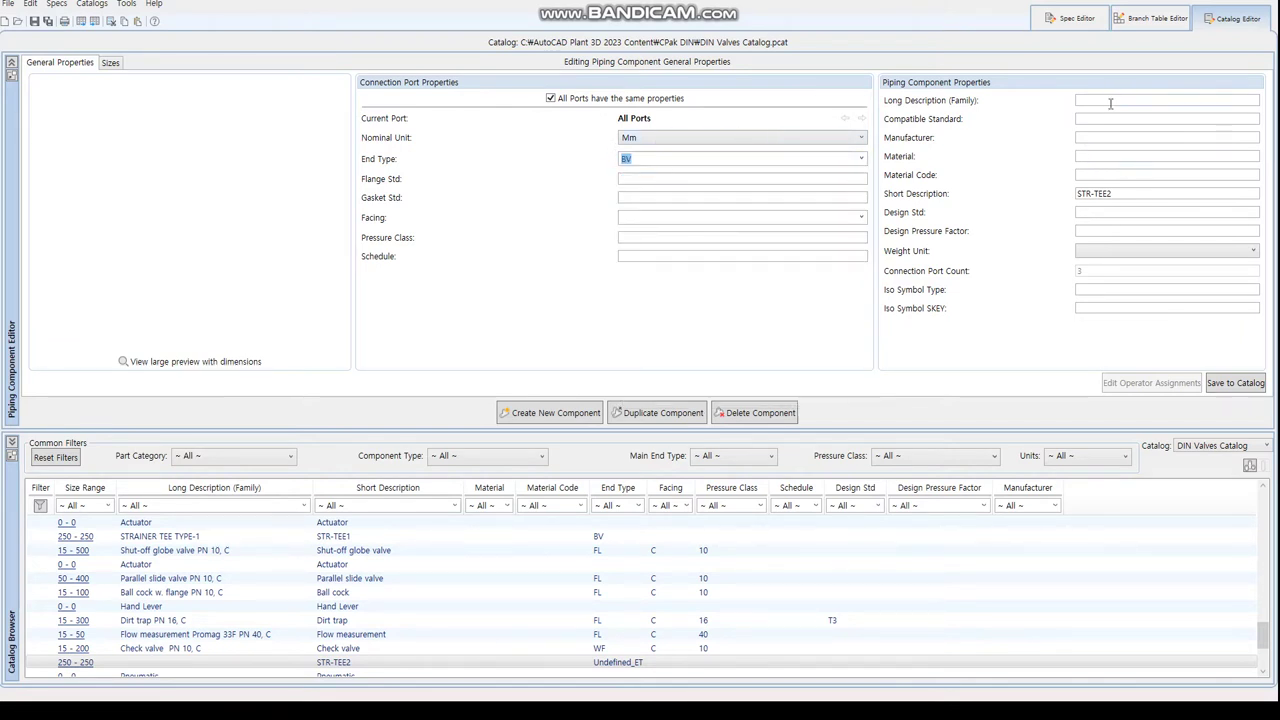
pyautogui.click(1110, 101)
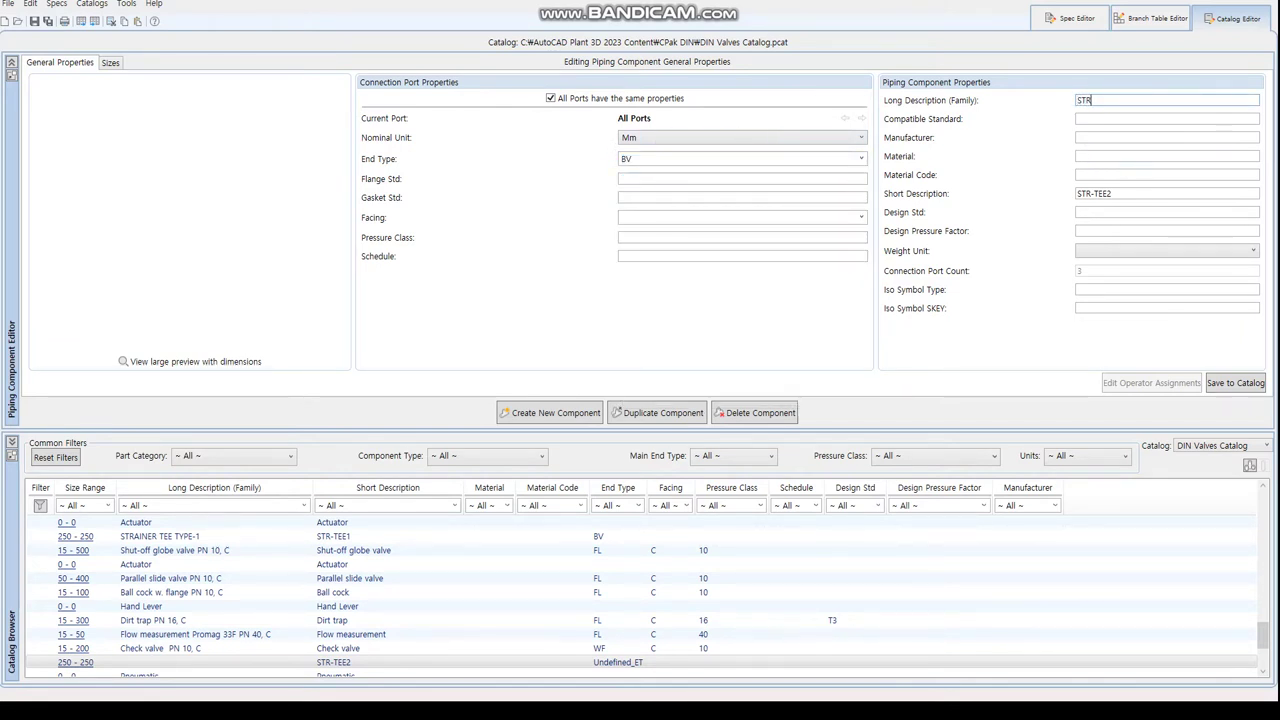
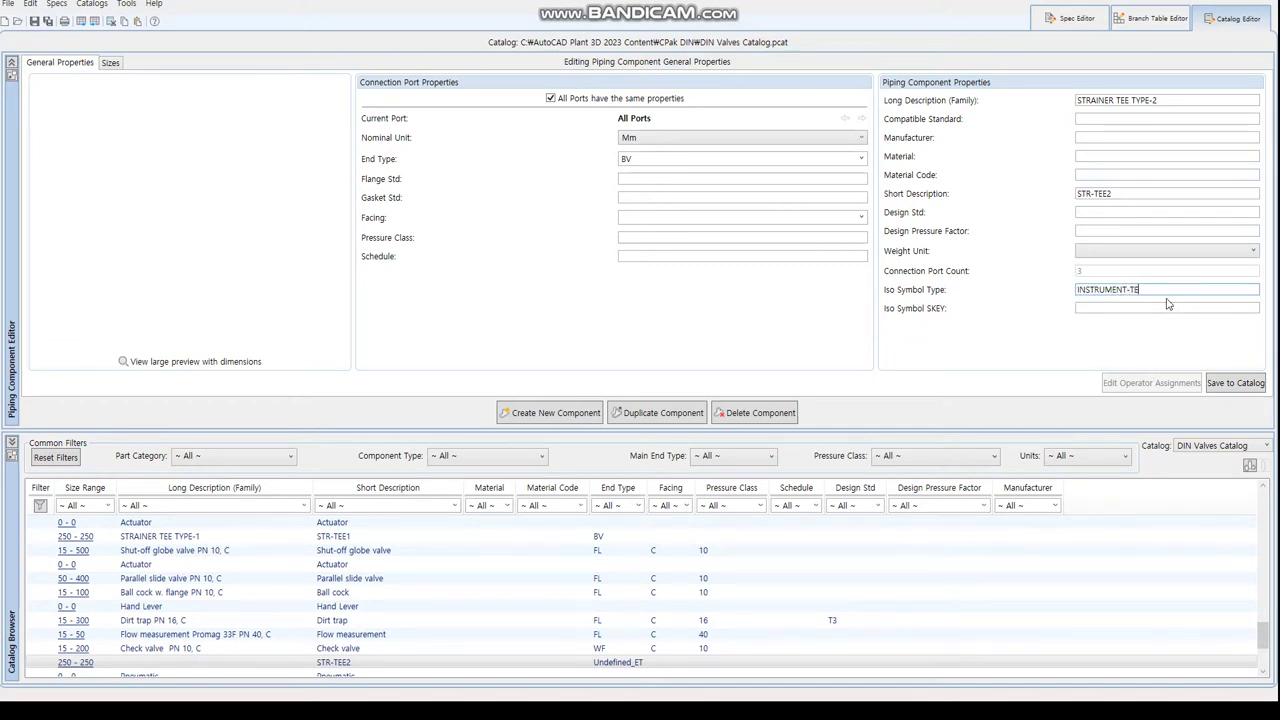
# Finish setting the iso symbol type to INSTRUMENT-TEE and save STRAINER TEE TYPE-2 to the catalog
pyautogui.write('E')
pyautogui.press('Tab')
pyautogui.write('TEBW')
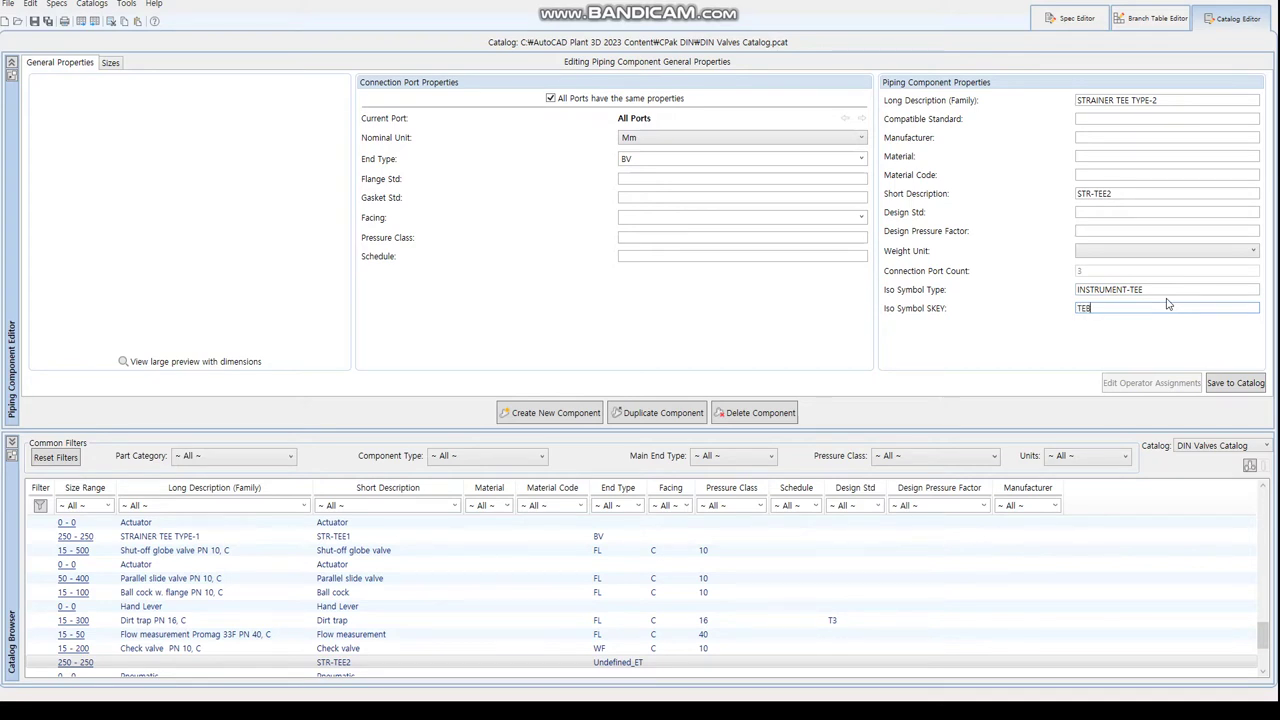
pyautogui.click(1231, 384)
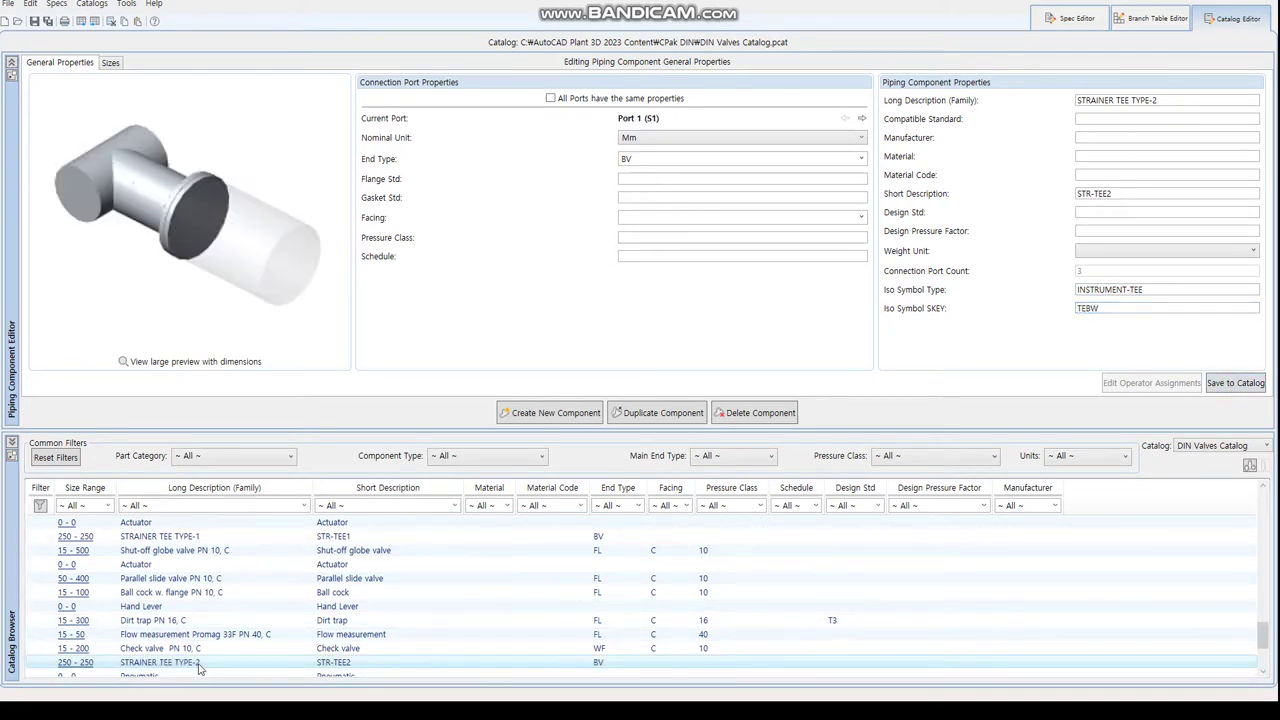
# Add STRAINER TEE TYPE-1 and TYPE-2 to spec 10HS01
pyautogui.scroll(-1, 199, 668)
pyautogui.click(197, 490)
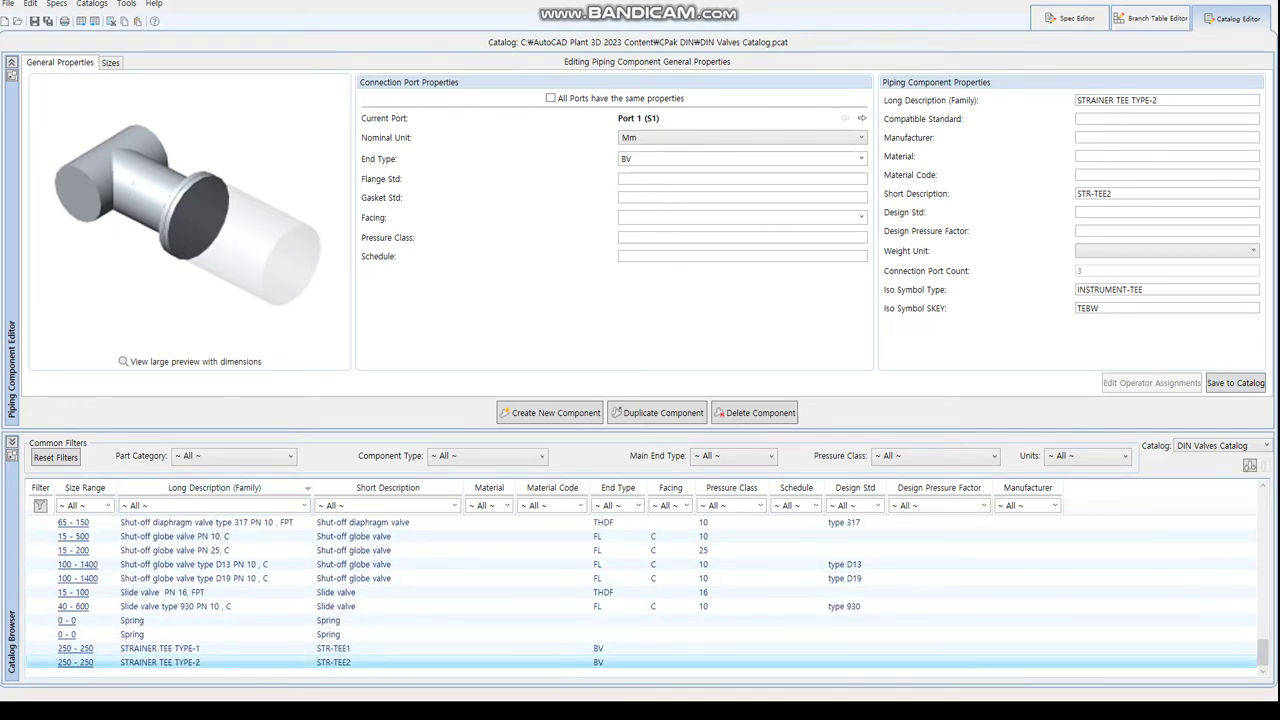
pyautogui.click(140, 648)
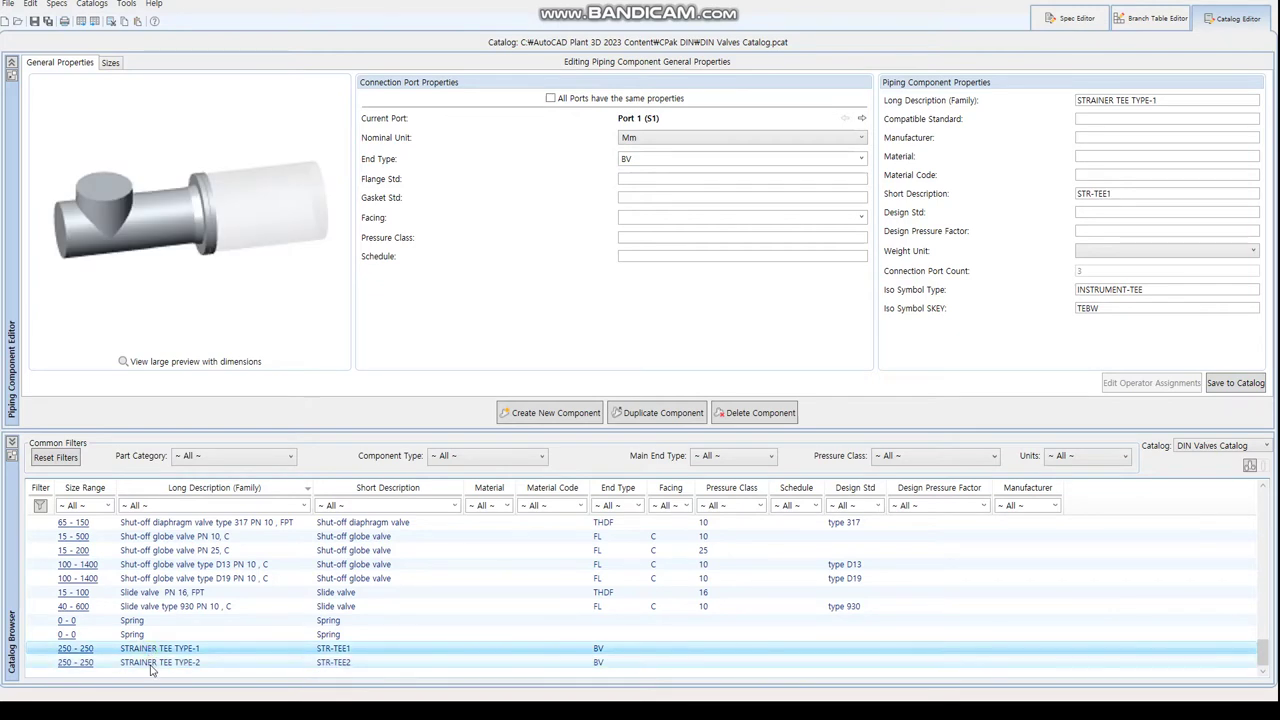
pyautogui.rightClick(152, 665)
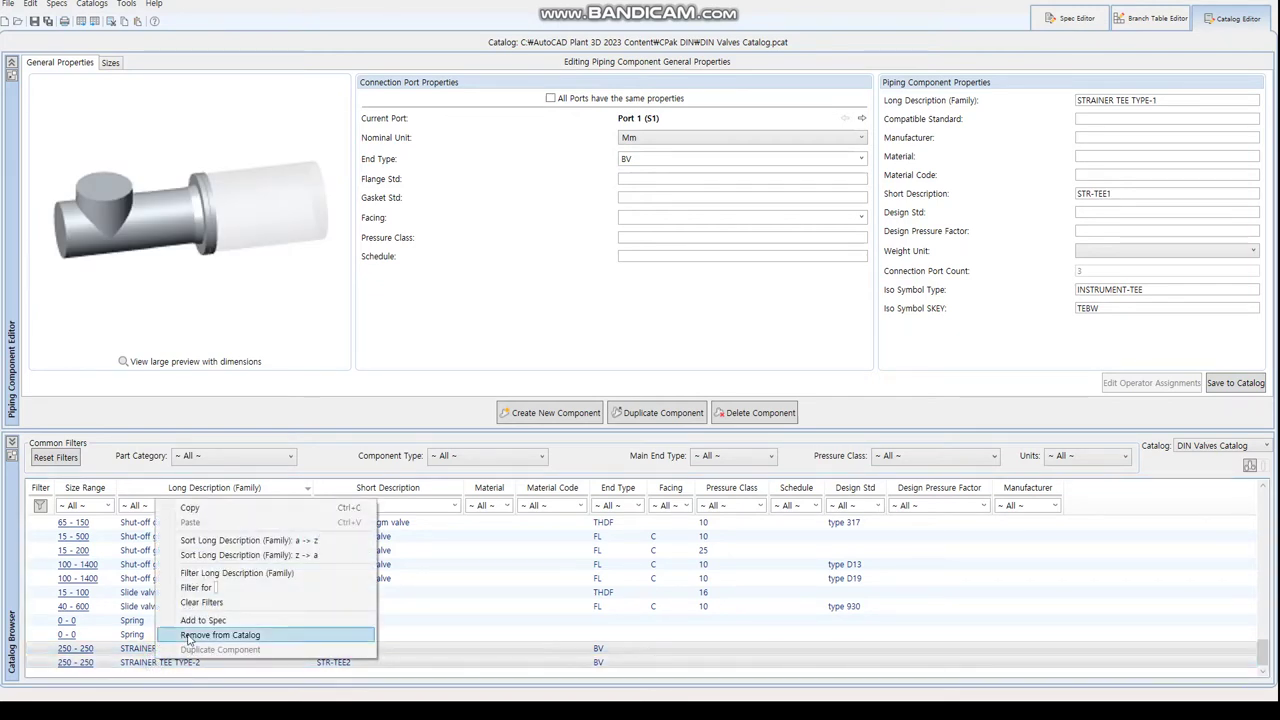
pyautogui.click(195, 620)
pyautogui.click(497, 282)
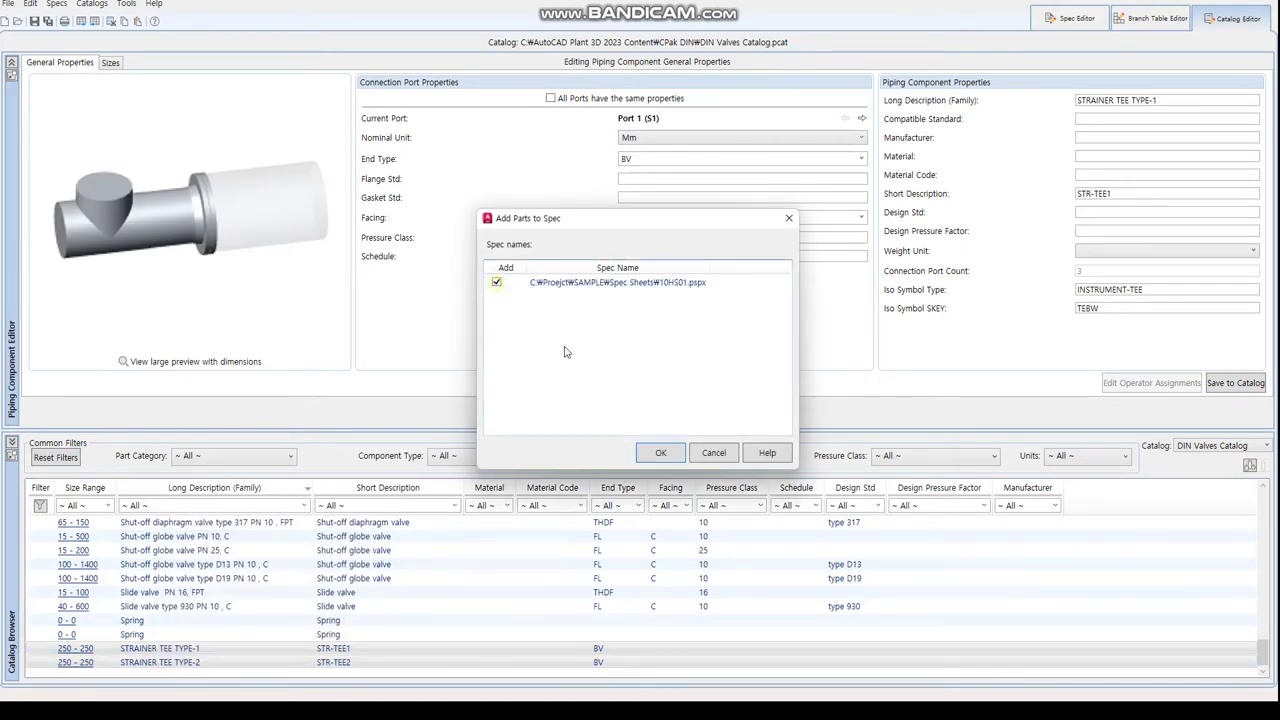
pyautogui.click(655, 453)
# Mark the size 250 Strainer part-use priority conflict resolved, then save spec sheet 10HS01
pyautogui.click(1062, 20)
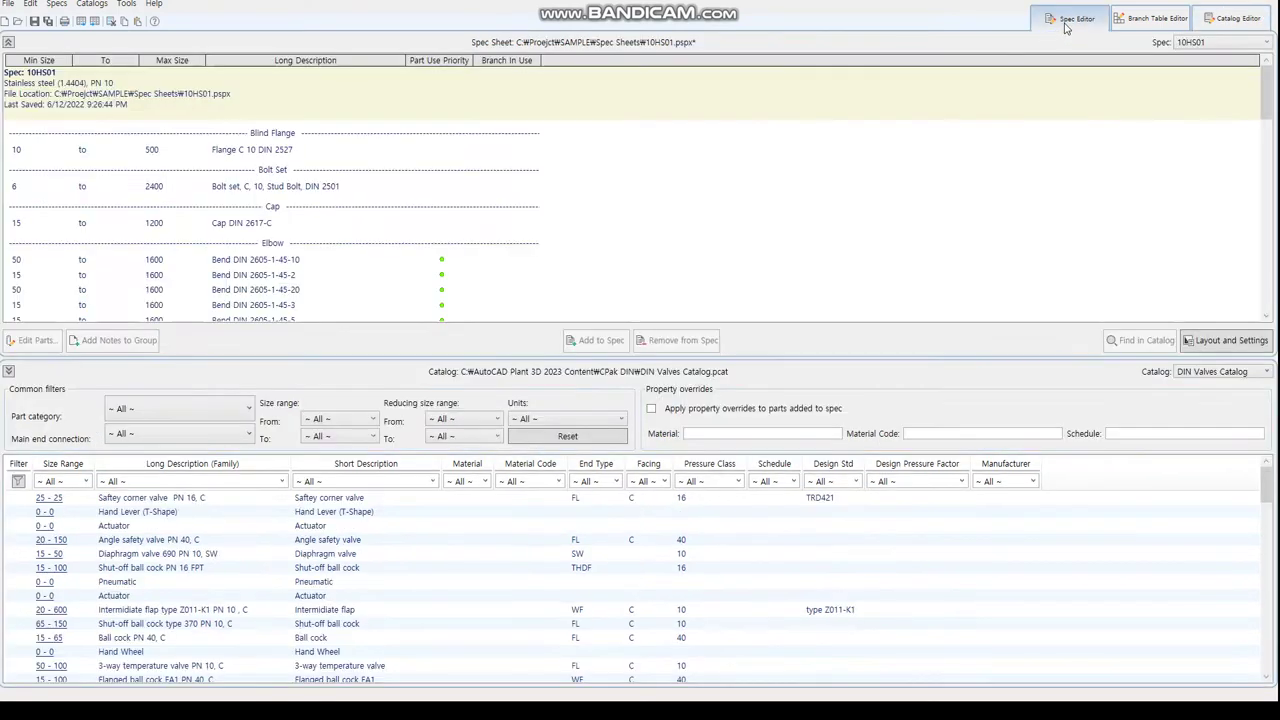
pyautogui.scroll(-5, 388, 217)
pyautogui.scroll(-5, 388, 217)
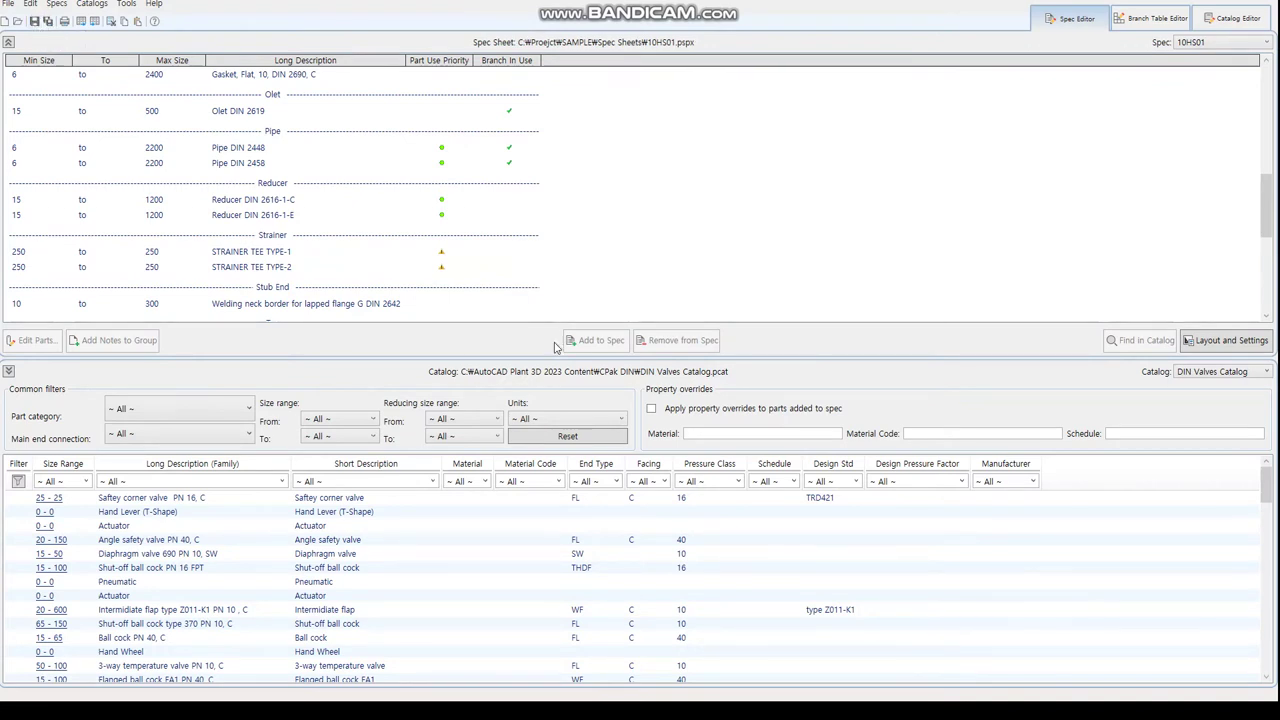
pyautogui.click(441, 252)
pyautogui.click(475, 287)
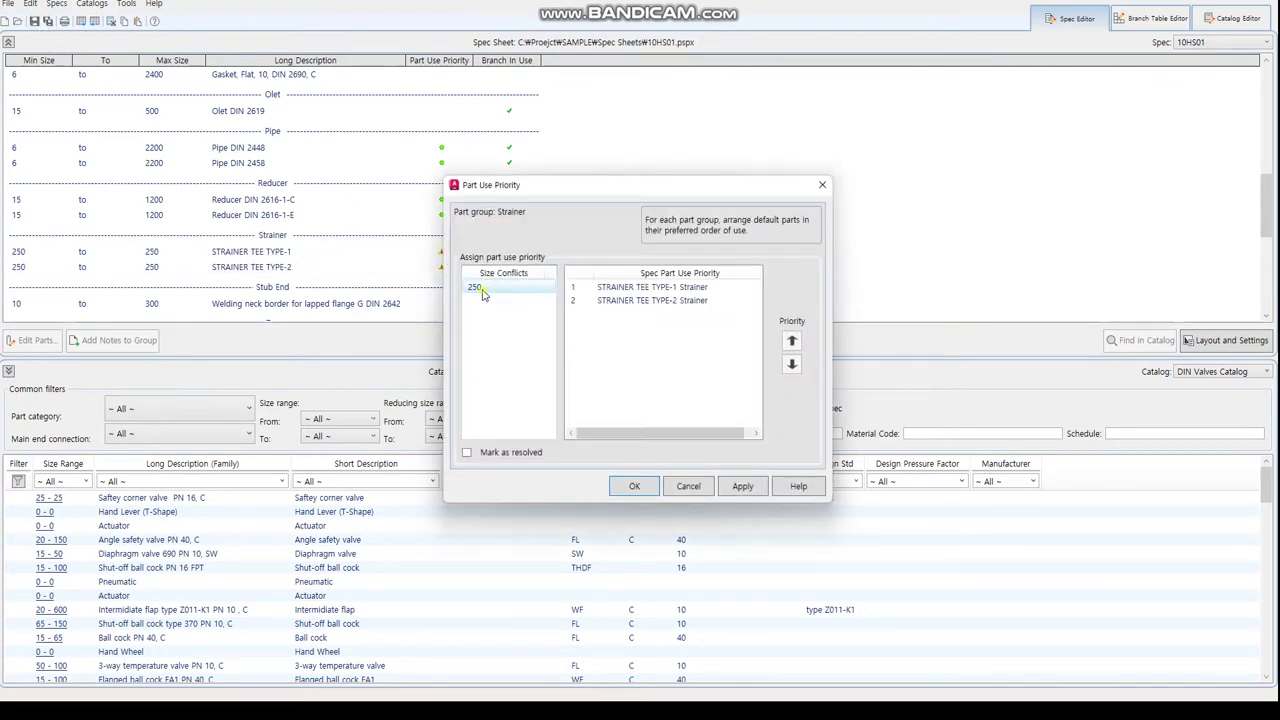
pyautogui.click(500, 452)
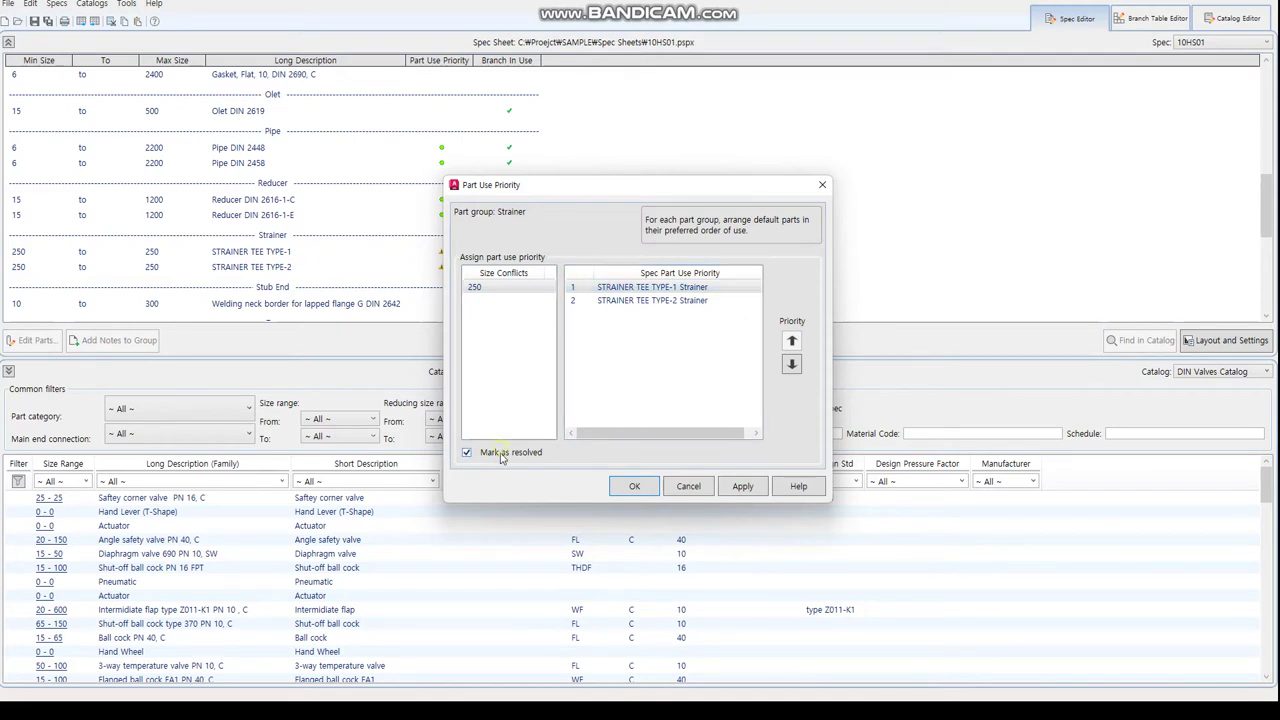
pyautogui.click(630, 486)
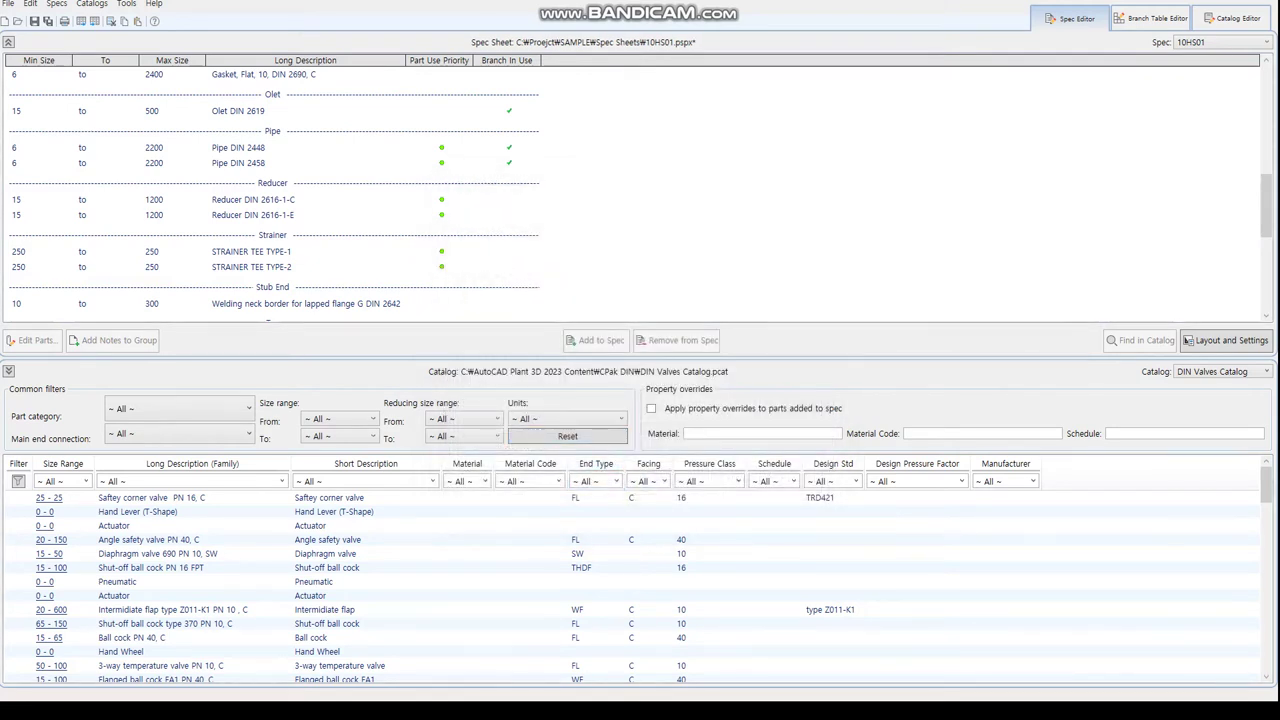
pyautogui.click(34, 21)
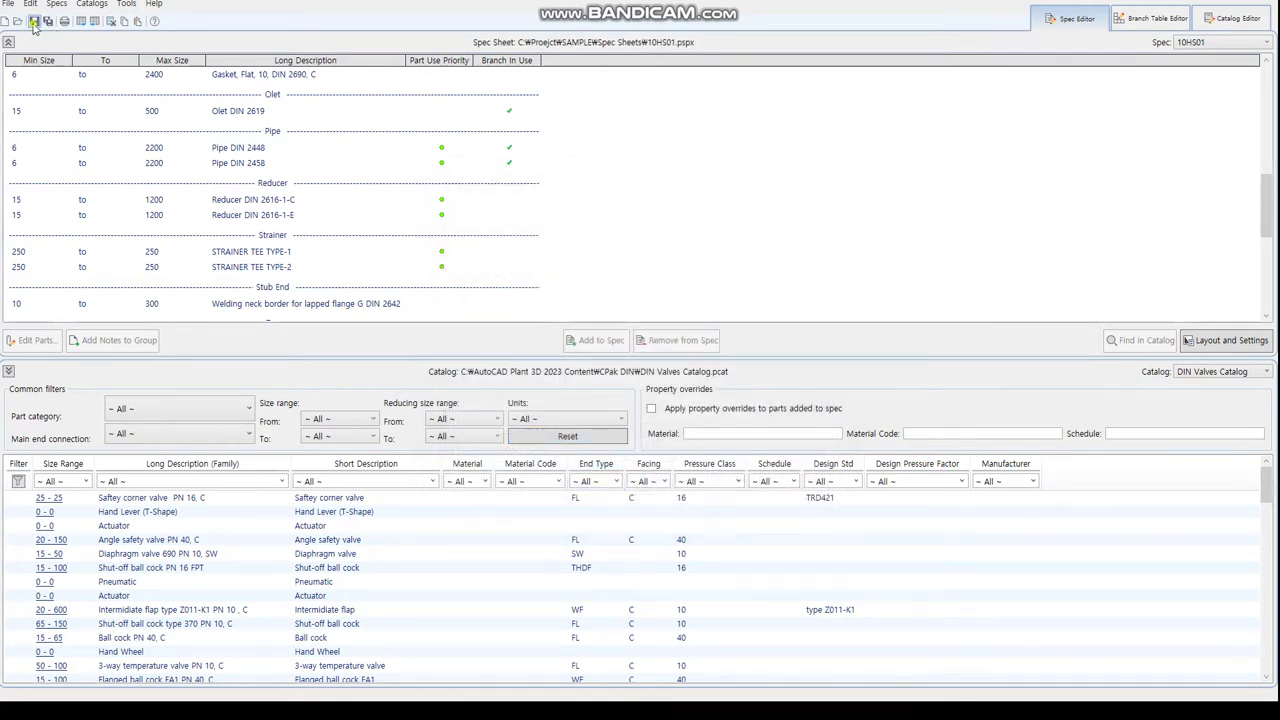
pyautogui.click(816, 108)
# Close the Spec Editor and set the Home tab part insertion spec to 10HS01
pyautogui.click(1266, 6)
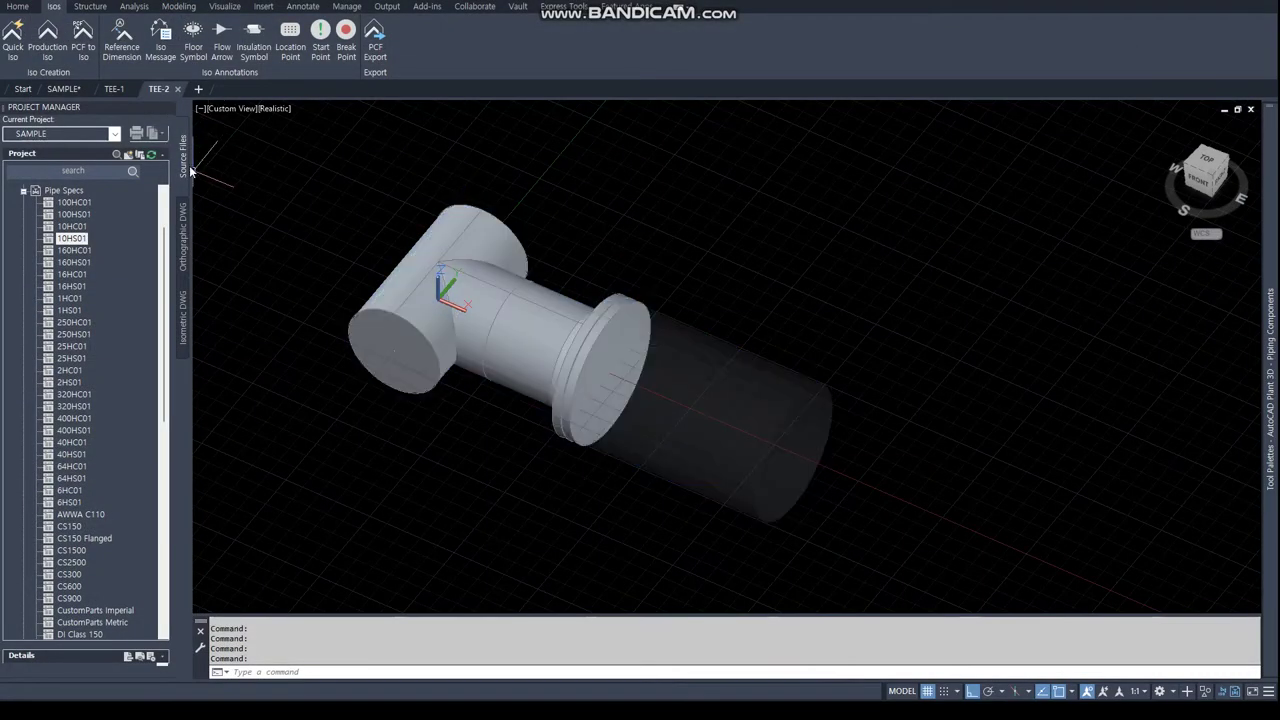
pyautogui.click(18, 7)
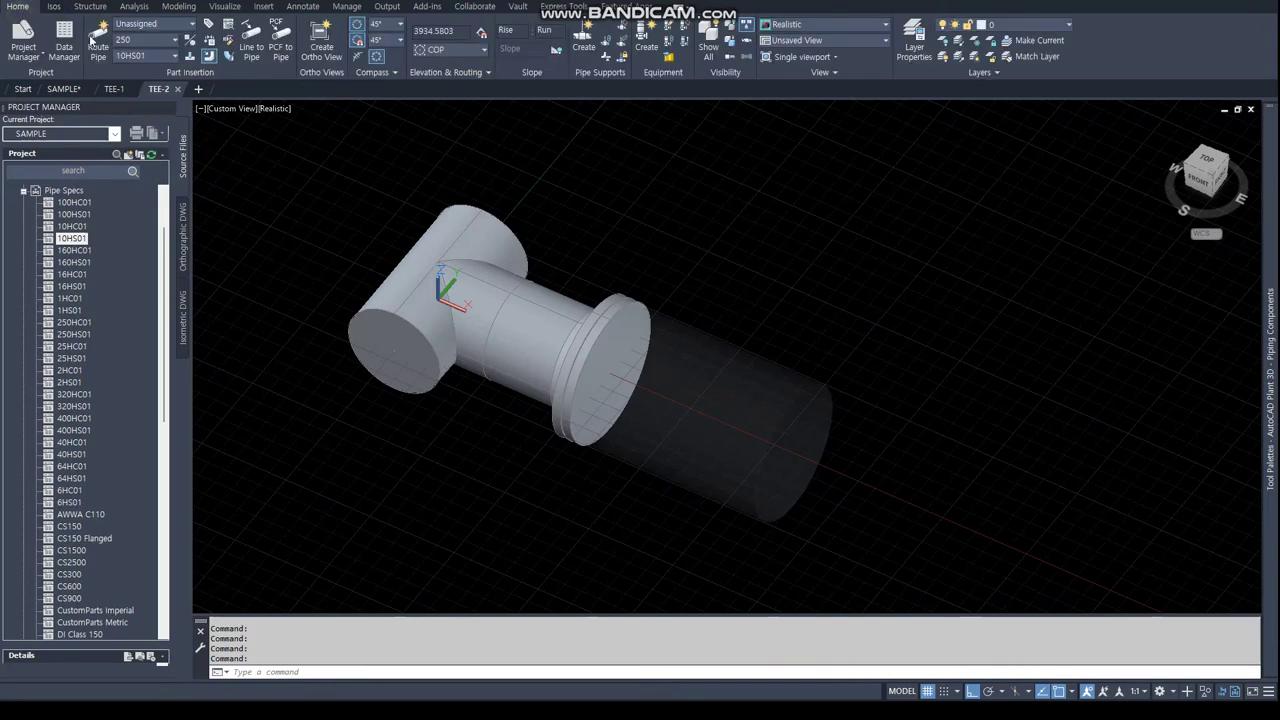
pyautogui.click(174, 56)
pyautogui.click(137, 92)
pyautogui.scroll(3, 1094, 434)
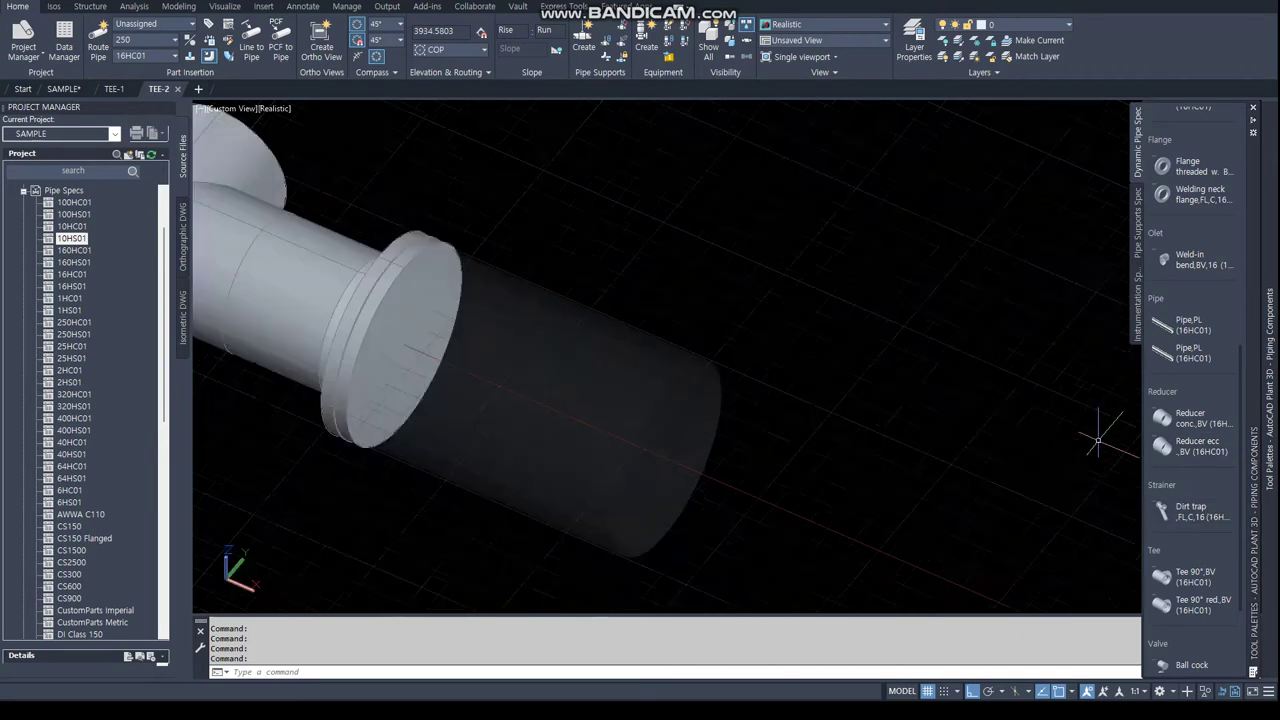
pyautogui.scroll(4, 1094, 434)
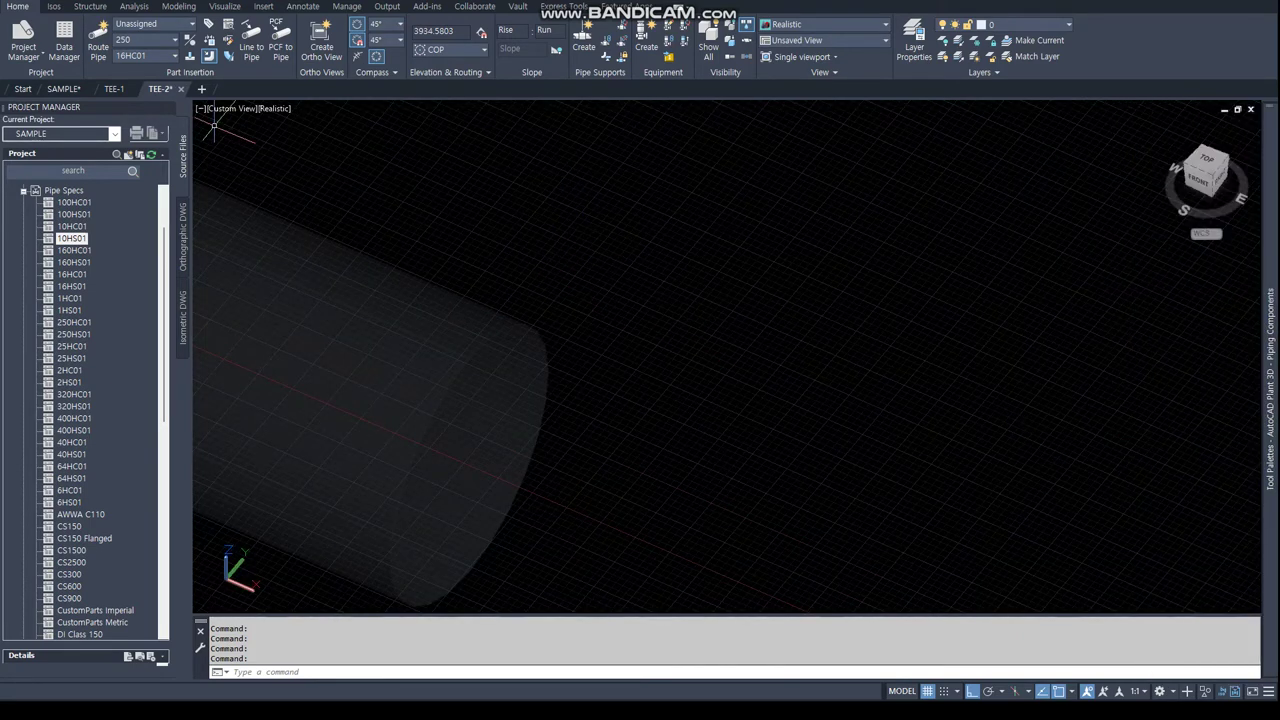
pyautogui.click(160, 58)
pyautogui.scroll(1, 147, 94)
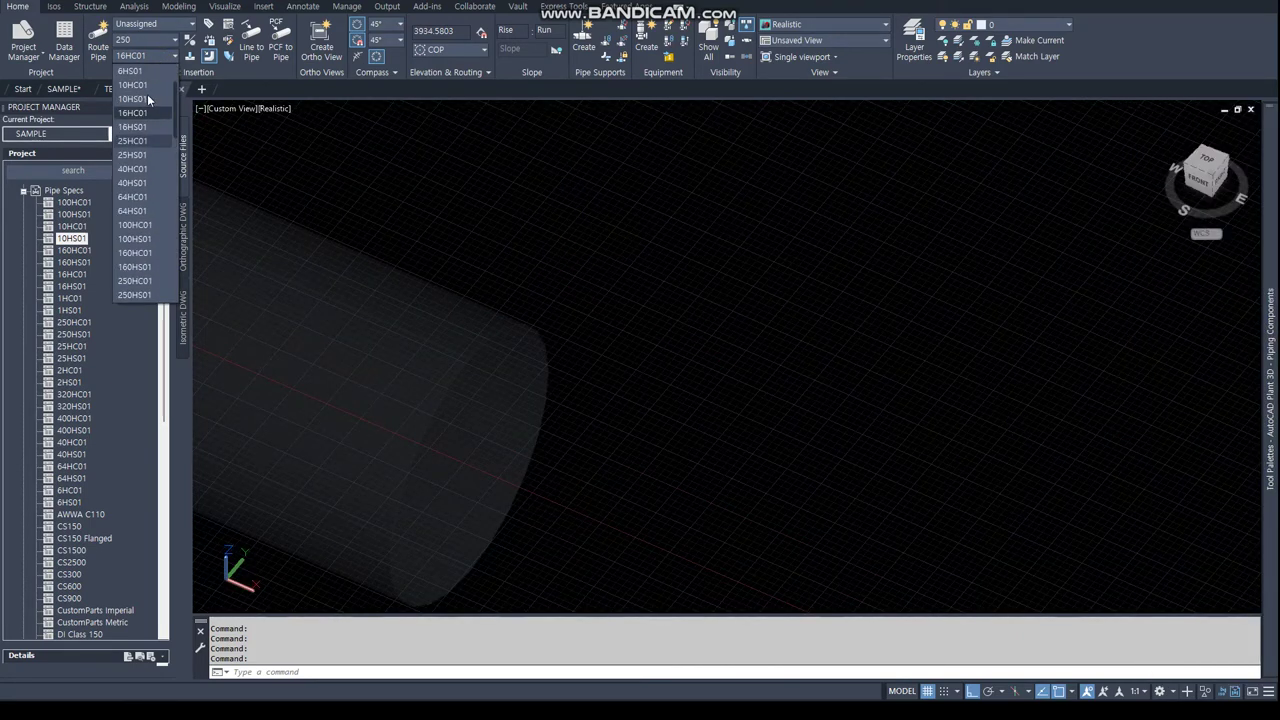
pyautogui.click(142, 99)
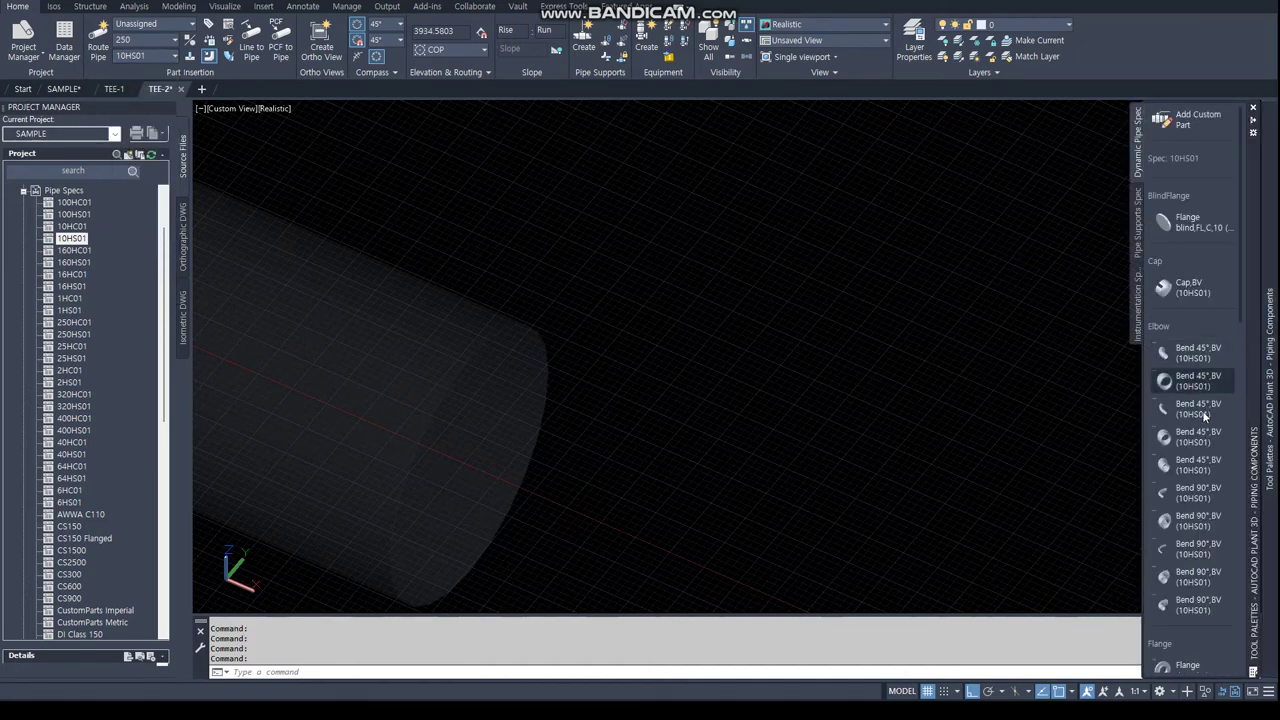
# Check the tool palette for the strainers and switch to the SAMPLE drawing
pyautogui.scroll(-3, 1194, 455)
pyautogui.scroll(-1, 1190, 520)
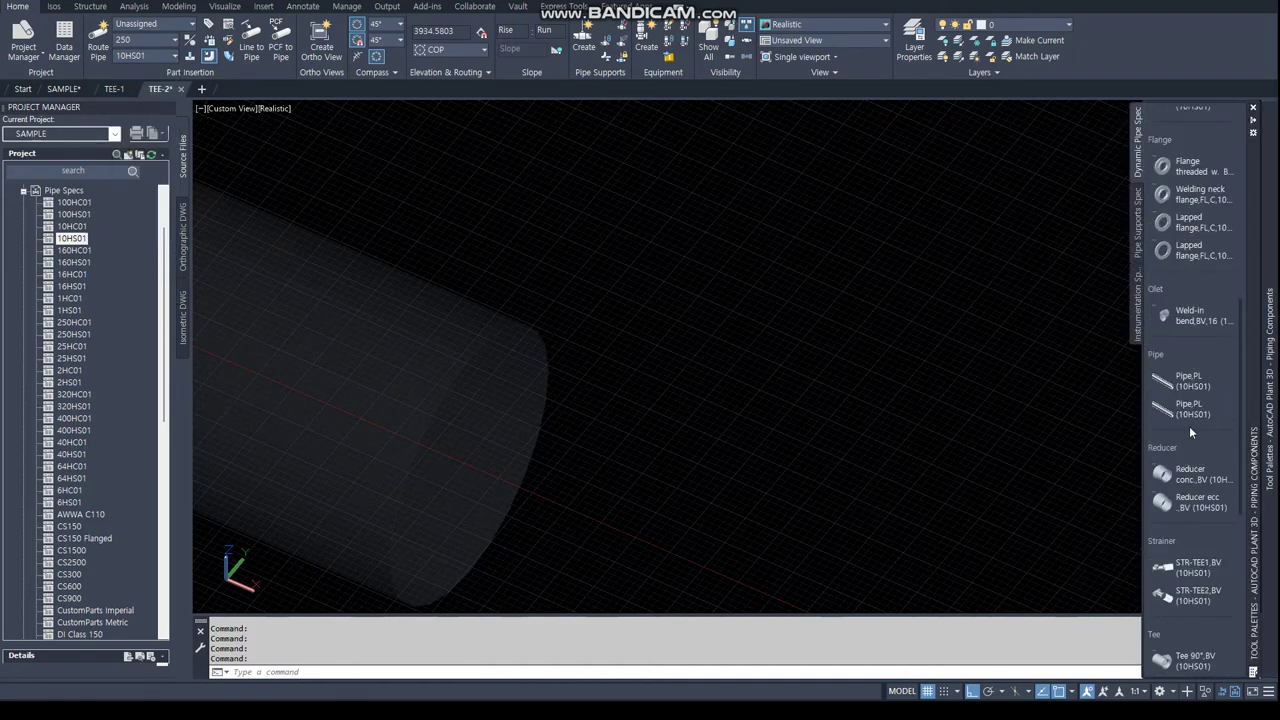
pyautogui.click(449, 277)
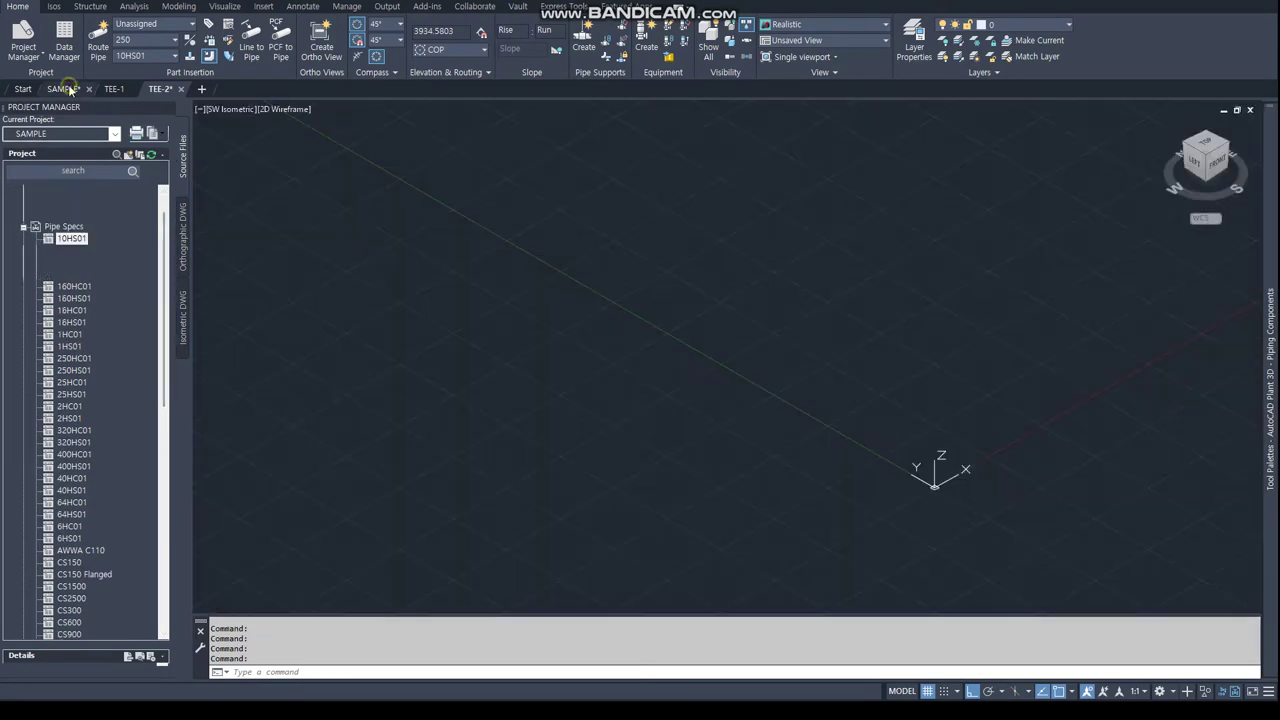
pyautogui.click(63, 88)
pyautogui.moveTo(854, 386); pyautogui.dragTo(518, 281, button='middle')
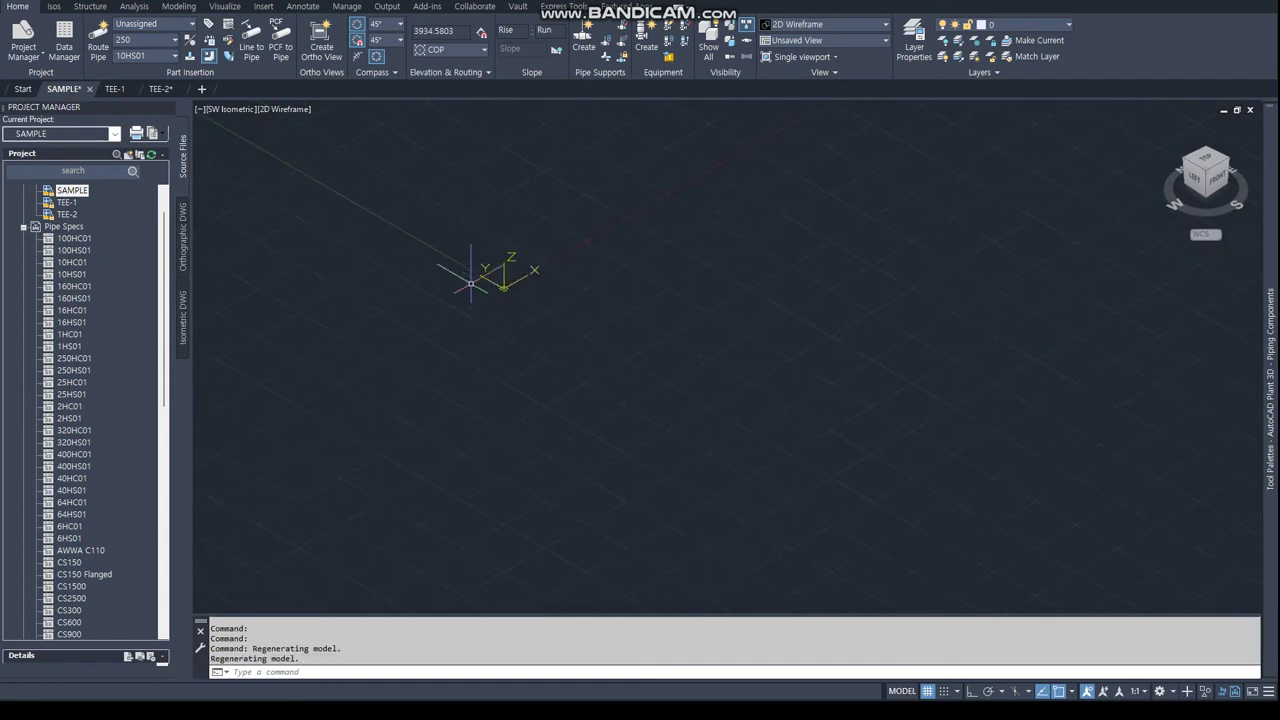
# Route a pipe and attach the STR-TEE1 strainer at its open end
pyautogui.click(98, 40)
pyautogui.scroll(3, 512, 378)
pyautogui.click(519, 379)
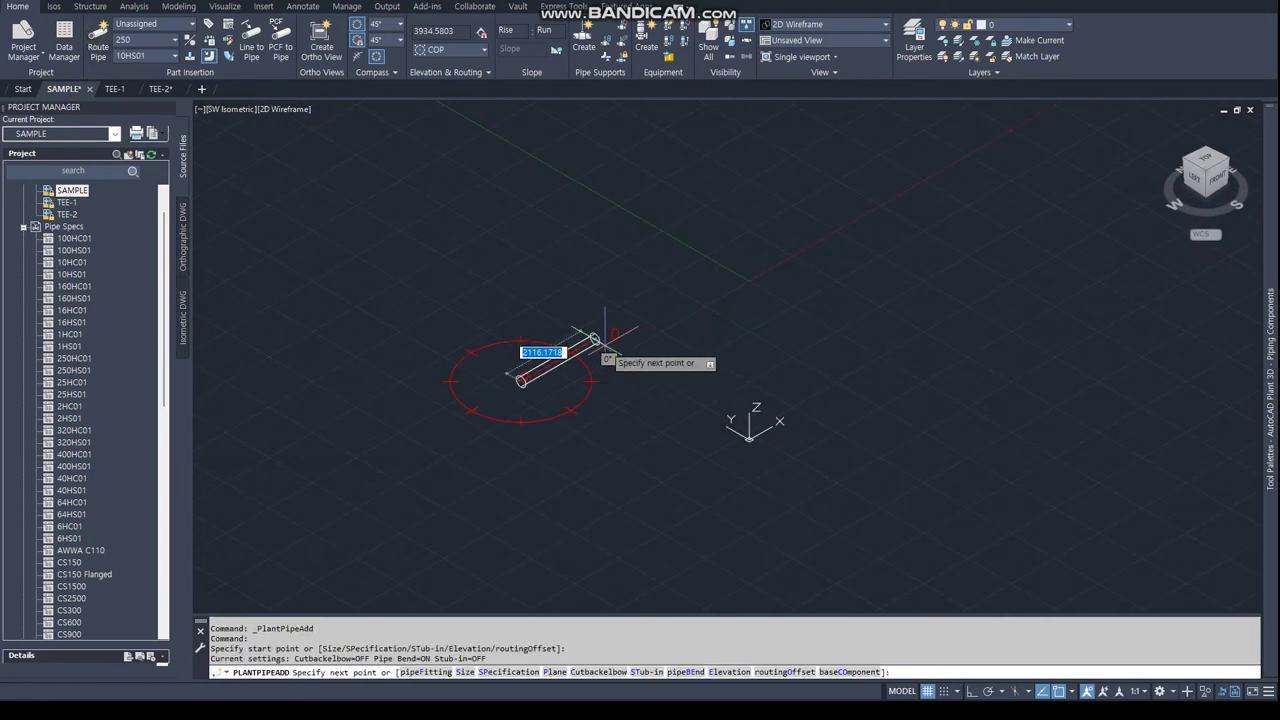
pyautogui.click(550, 350)
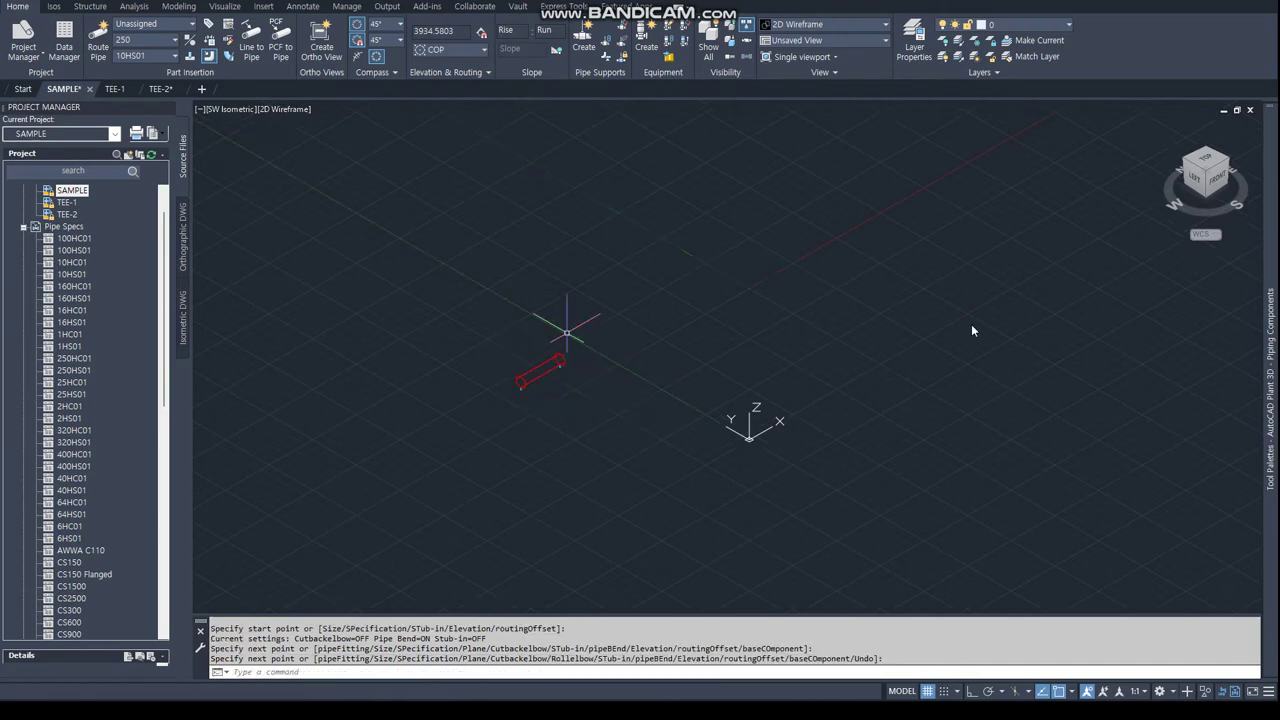
pyautogui.scroll(2, 975, 347)
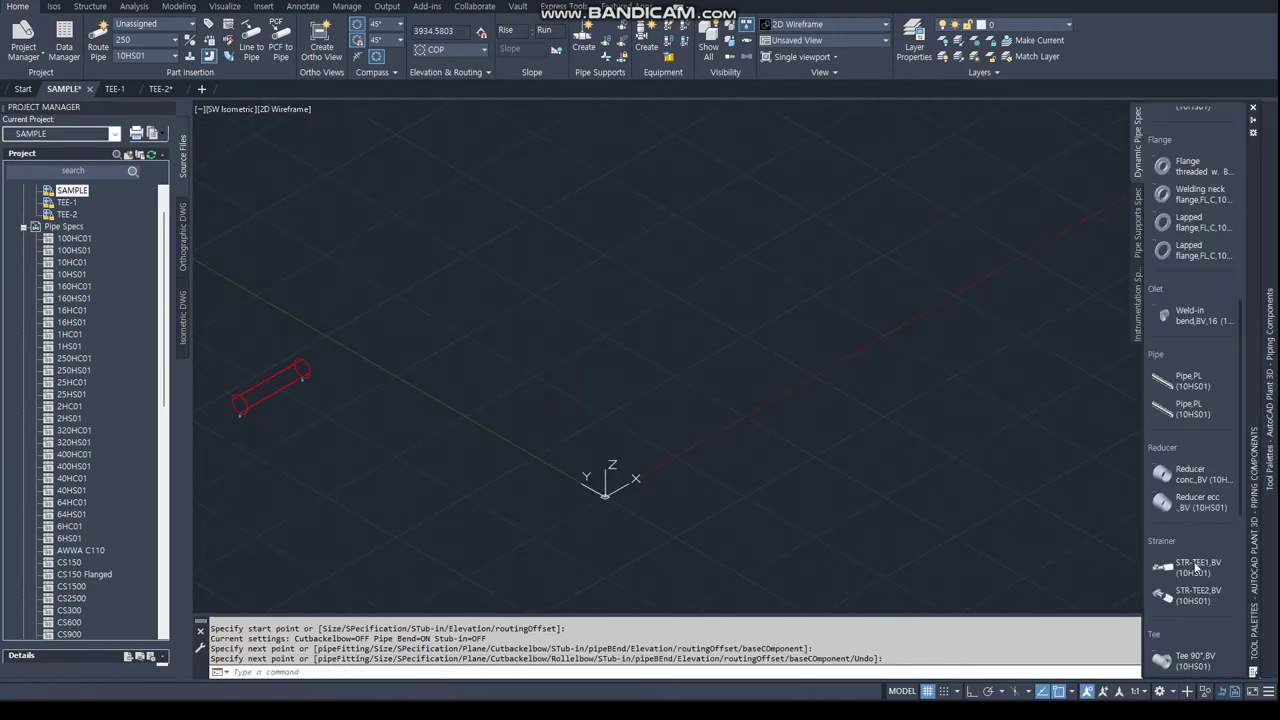
pyautogui.click(1188, 568)
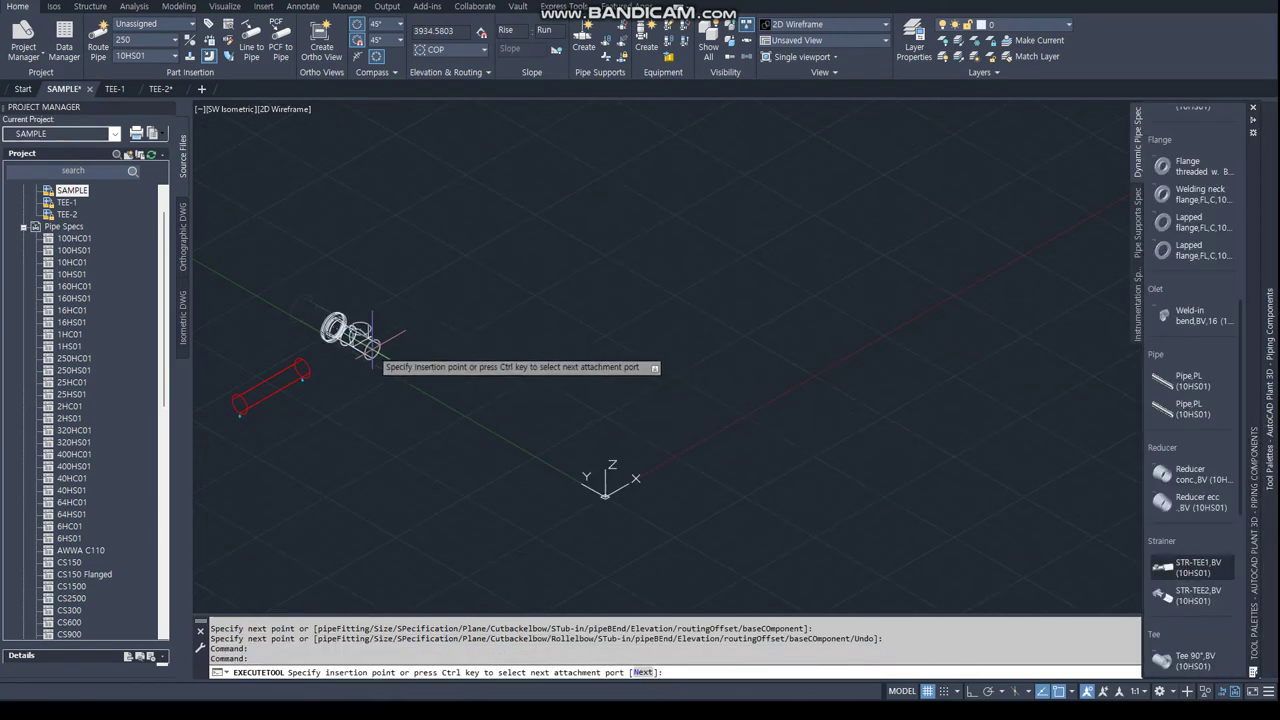
pyautogui.press('ctrl')
pyautogui.click(303, 370)
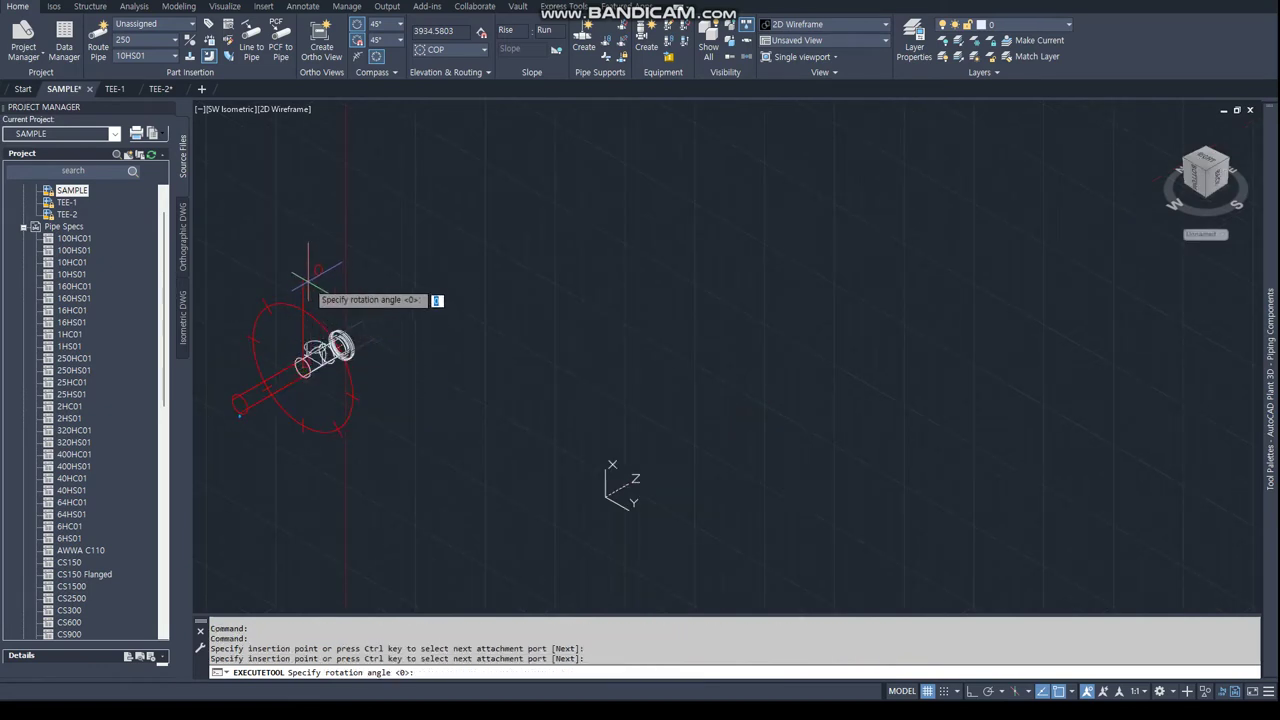
pyautogui.press('Return')
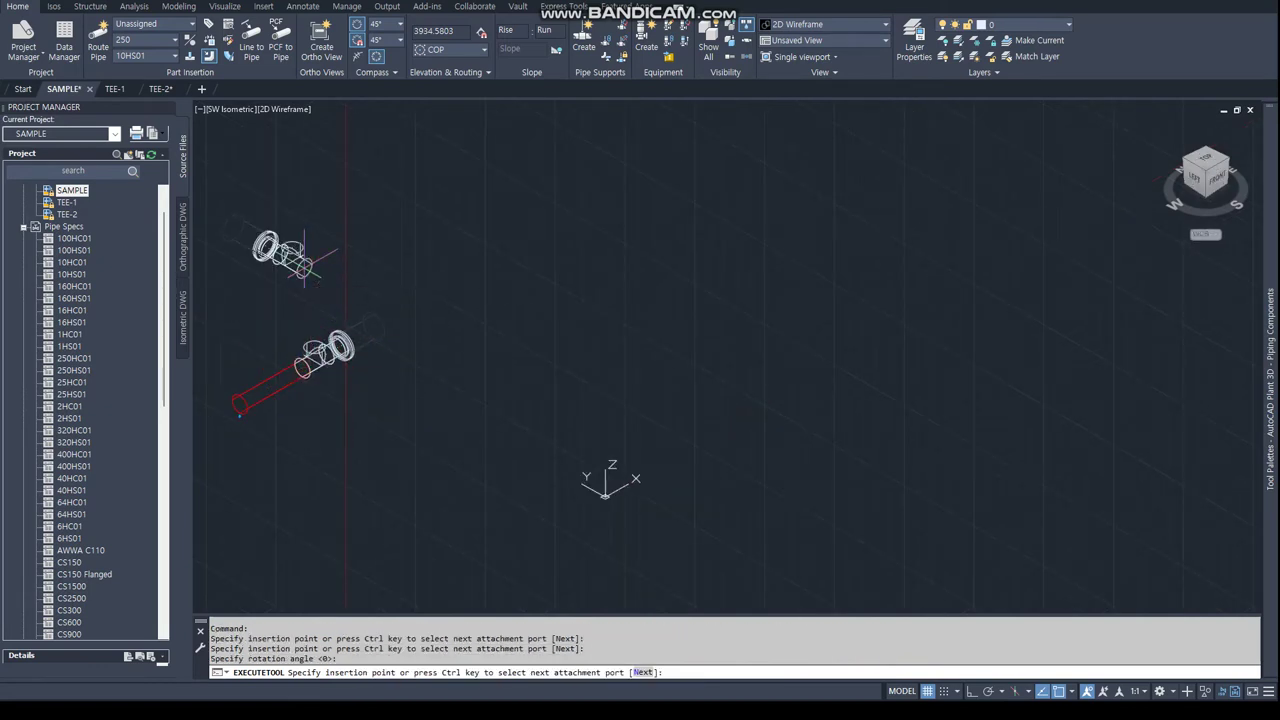
pyautogui.press('Escape')
pyautogui.press('Escape')
# Route a vertical pipe up from the strainer tee's open end
pyautogui.click(335, 345)
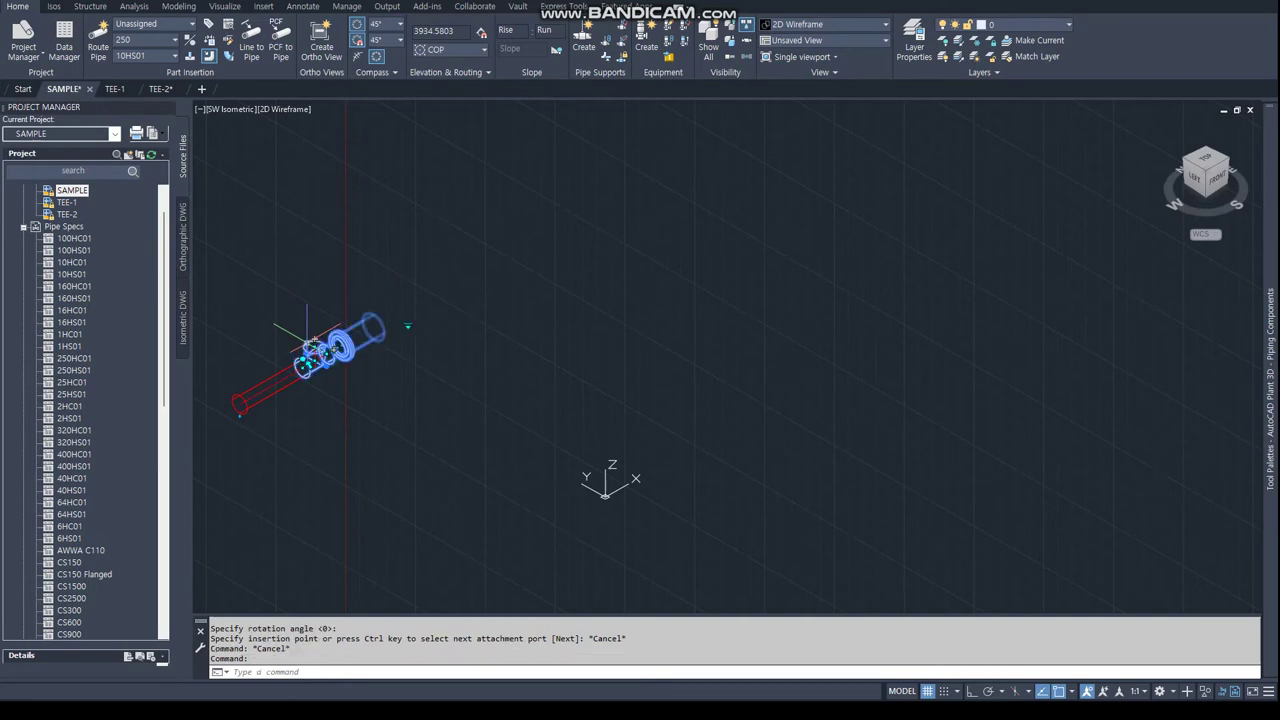
pyautogui.click(318, 350)
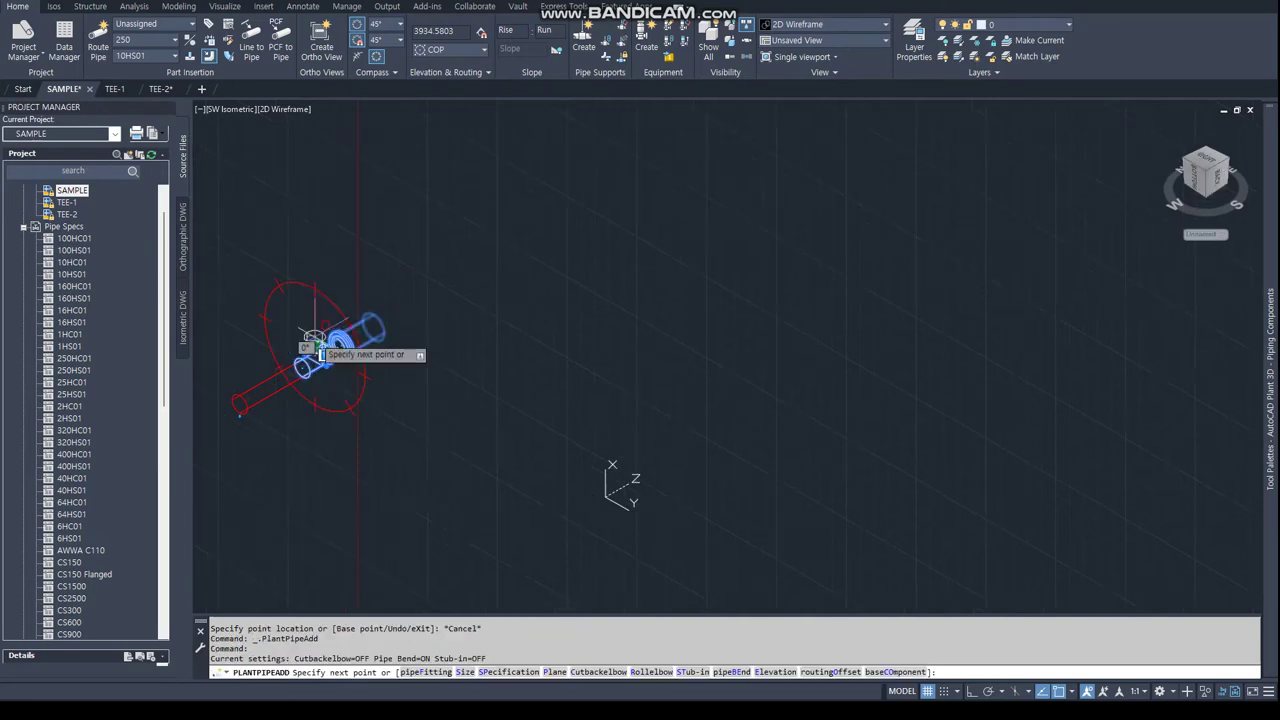
pyautogui.click(314, 283)
pyautogui.press('Escape')
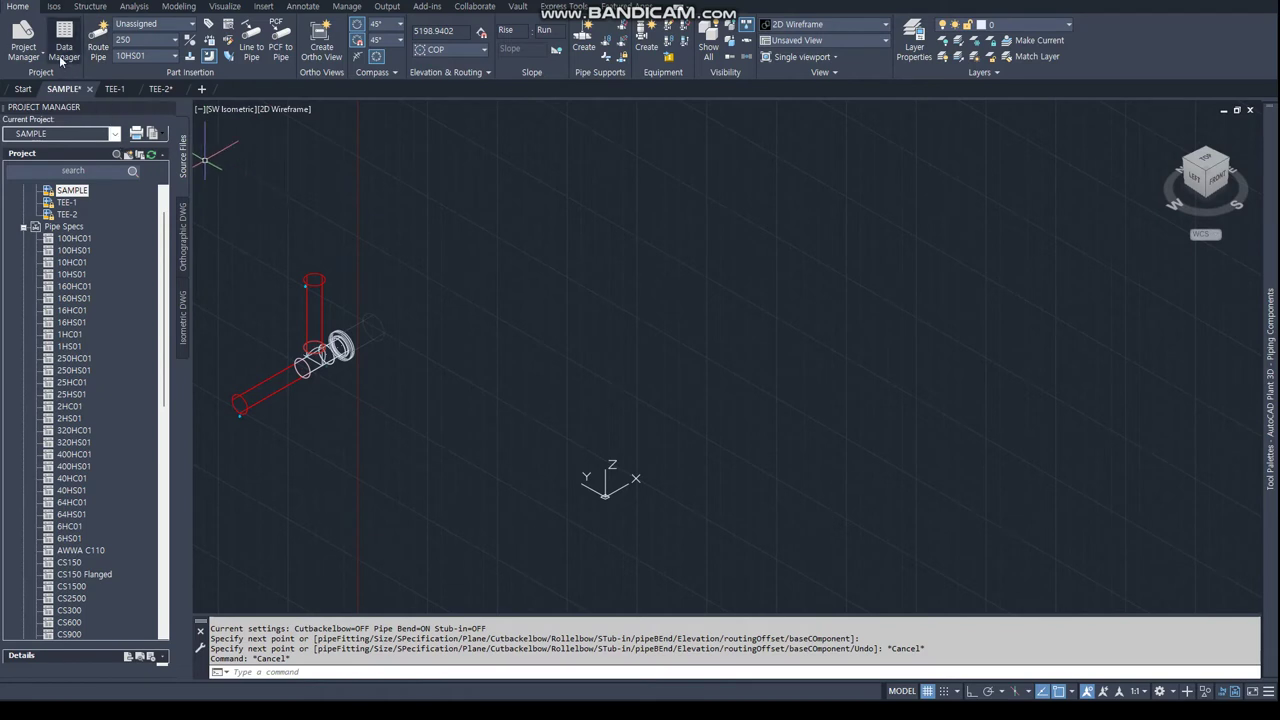
# Route a new lower pipe and insert a strainer tee on it
pyautogui.click(98, 38)
pyautogui.click(312, 462)
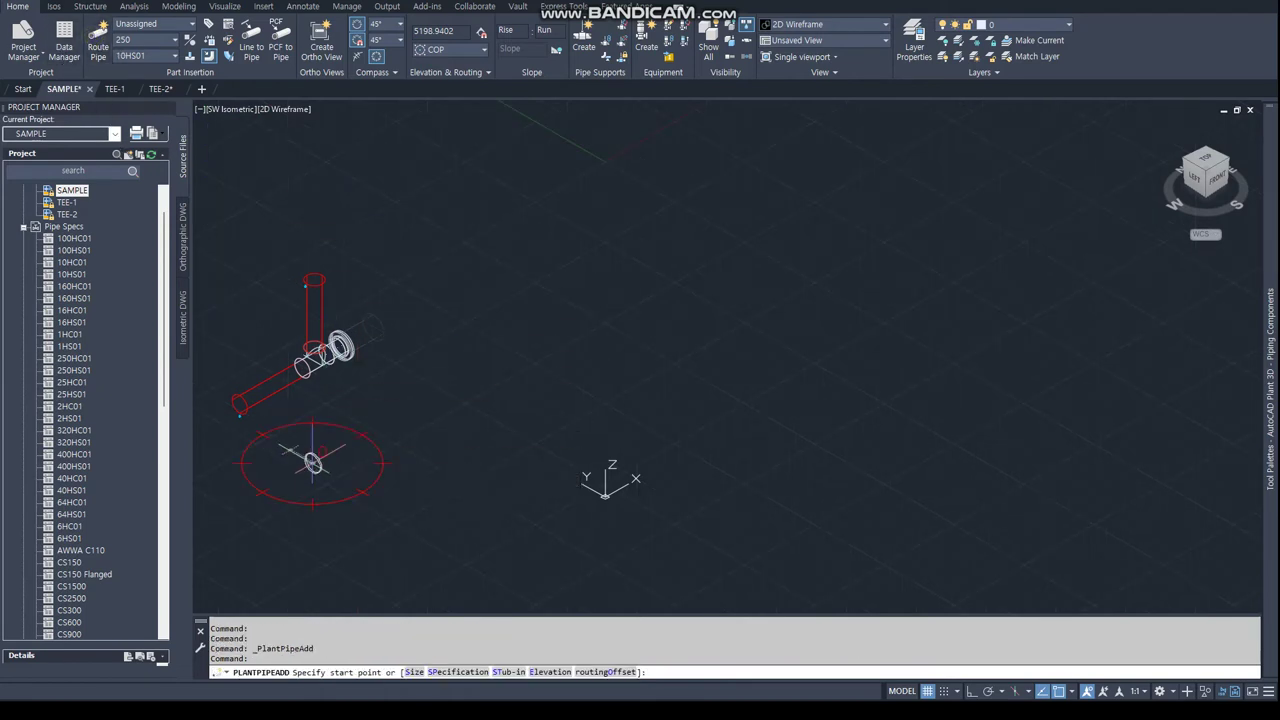
pyautogui.click(438, 392)
pyautogui.press('Escape')
pyautogui.moveTo(1269, 320)
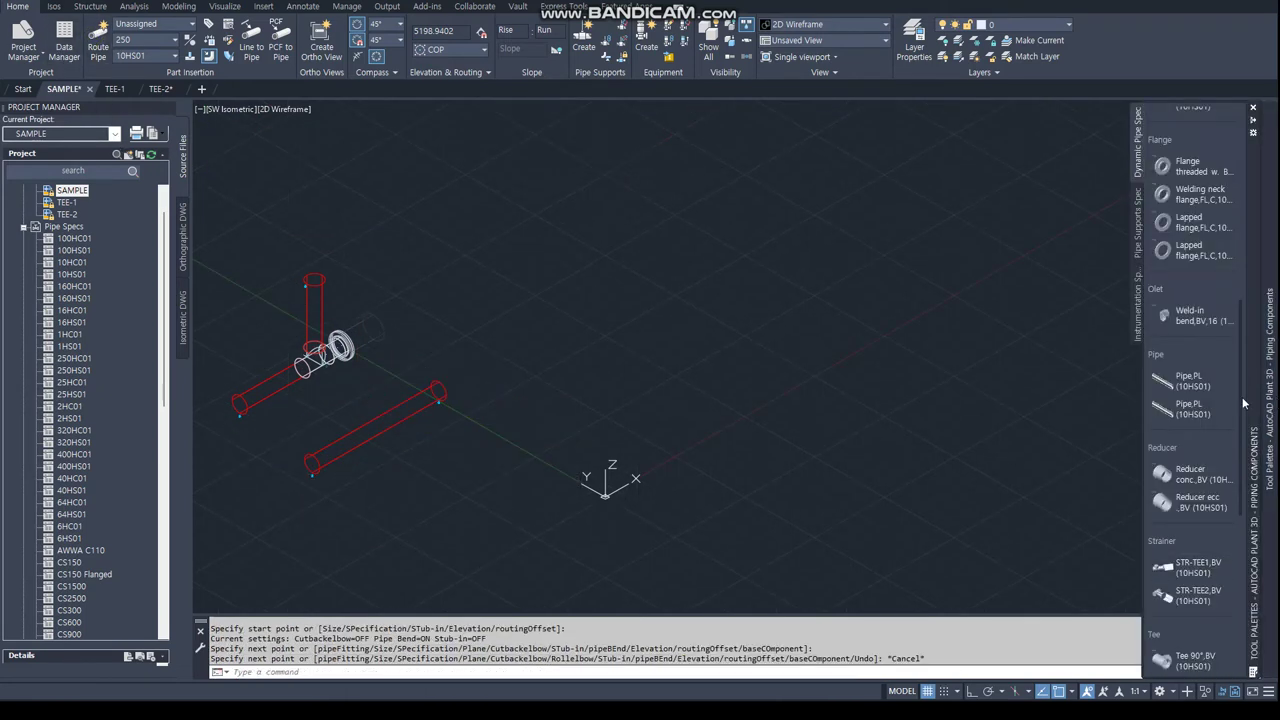
pyautogui.click(1188, 578)
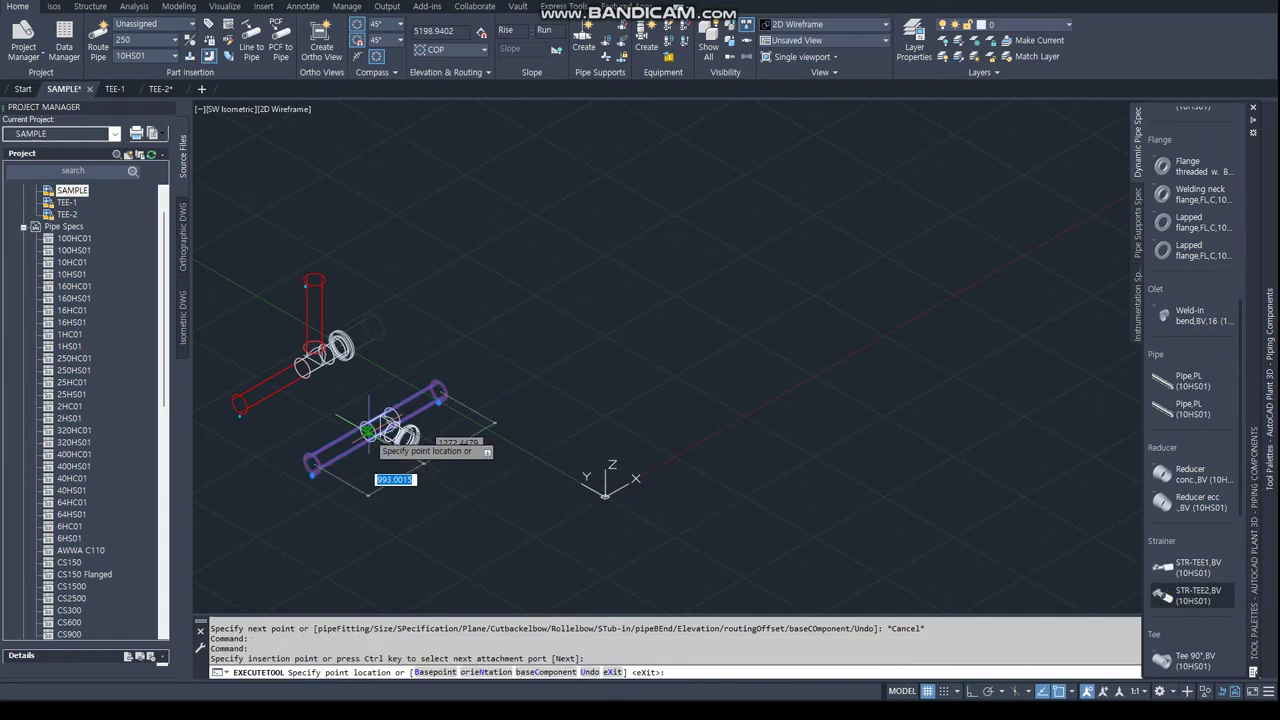
pyautogui.click(405, 440)
pyautogui.click(415, 465)
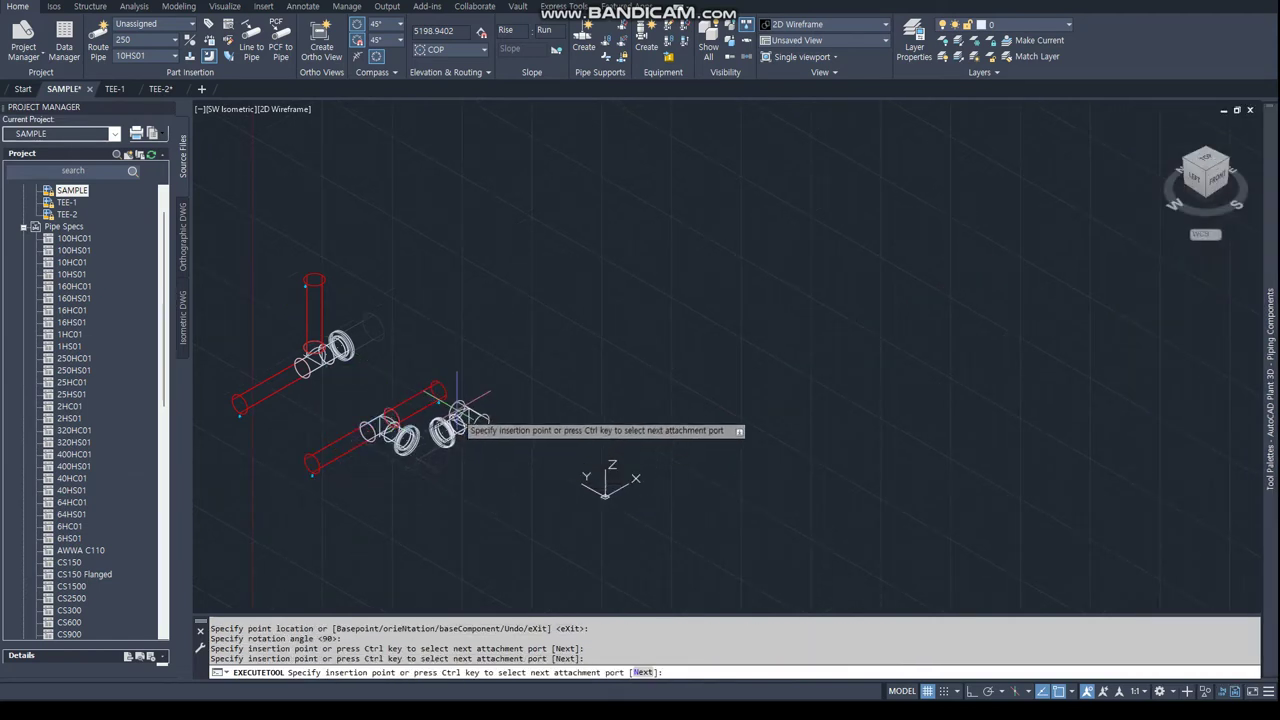
pyautogui.press('Escape')
# Window-select all the piping in the model
pyautogui.moveTo(443, 357); pyautogui.dragTo(568, 352, button='middle')
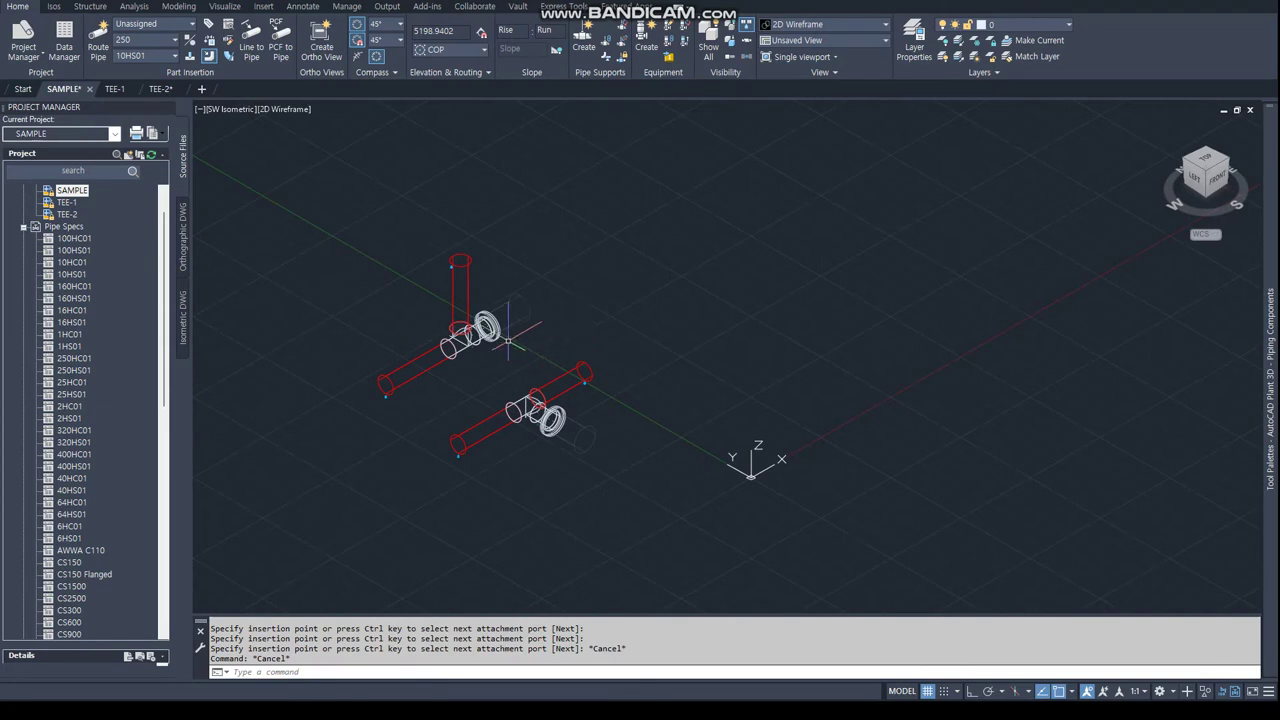
pyautogui.click(692, 537)
pyautogui.click(314, 218)
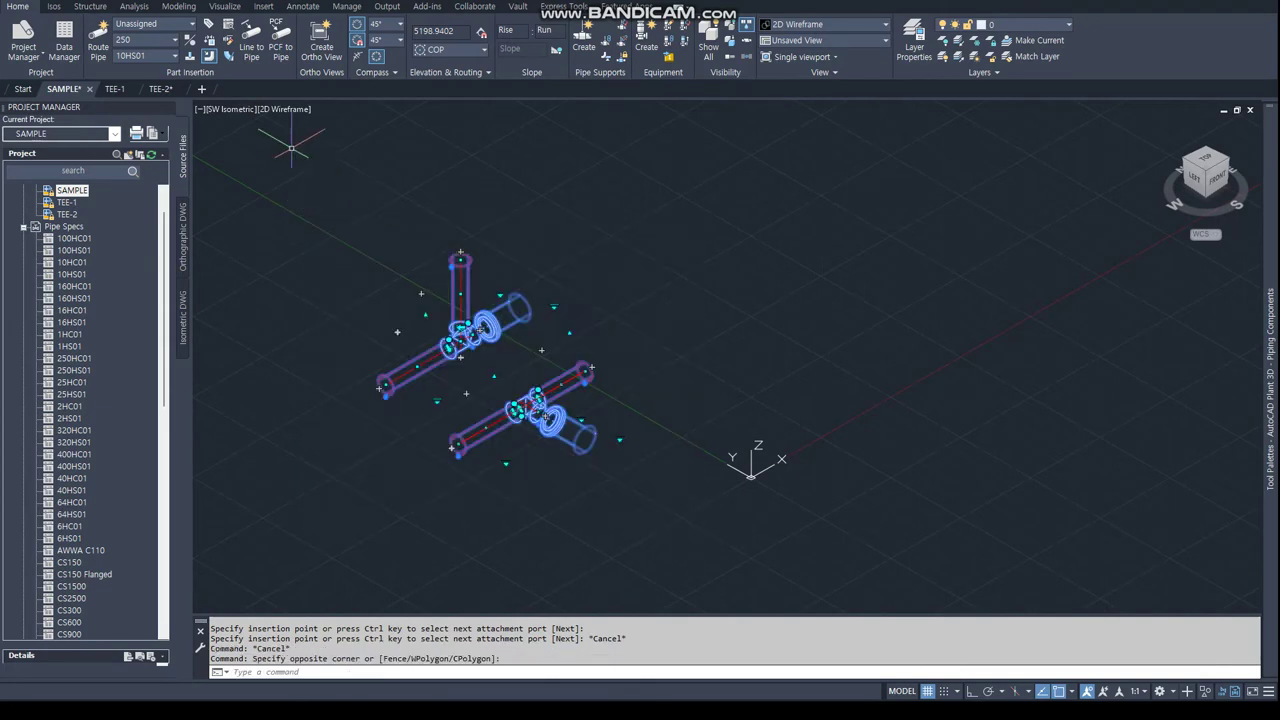
# Create quick isos of the selected piping using the chosen iso style
pyautogui.click(54, 7)
pyautogui.click(20, 47)
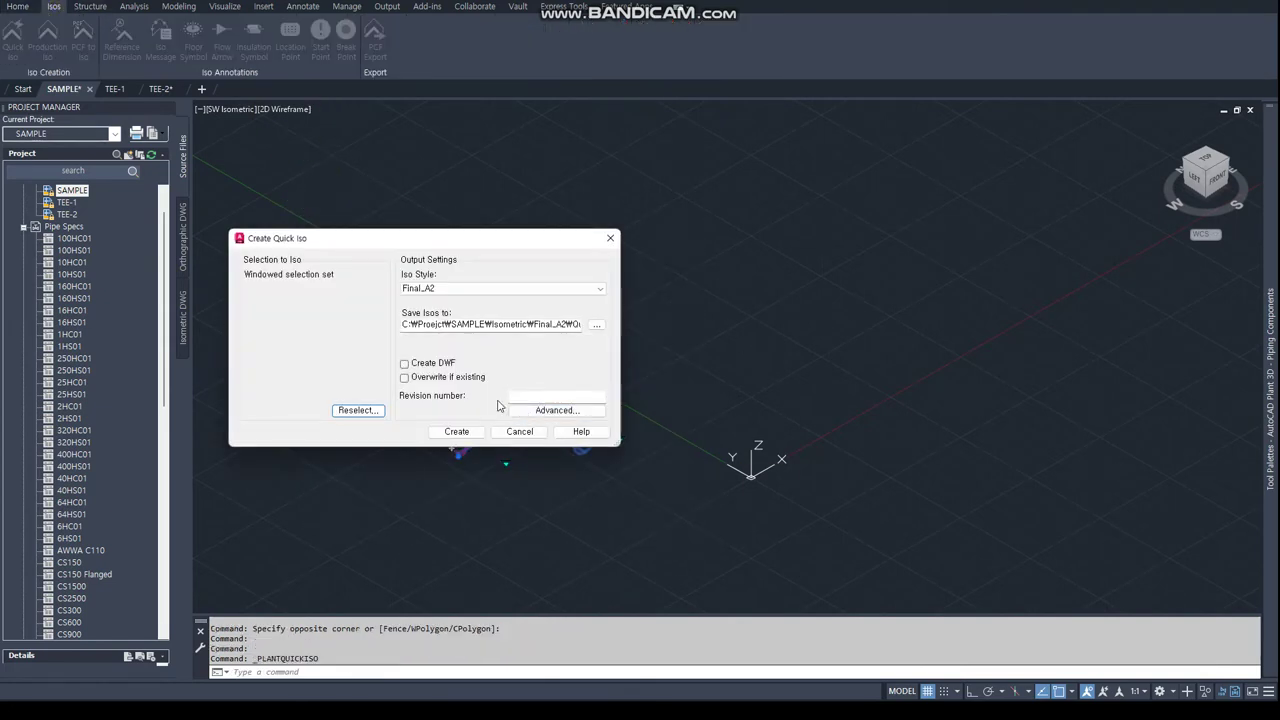
pyautogui.click(466, 289)
pyautogui.click(427, 318)
pyautogui.click(457, 431)
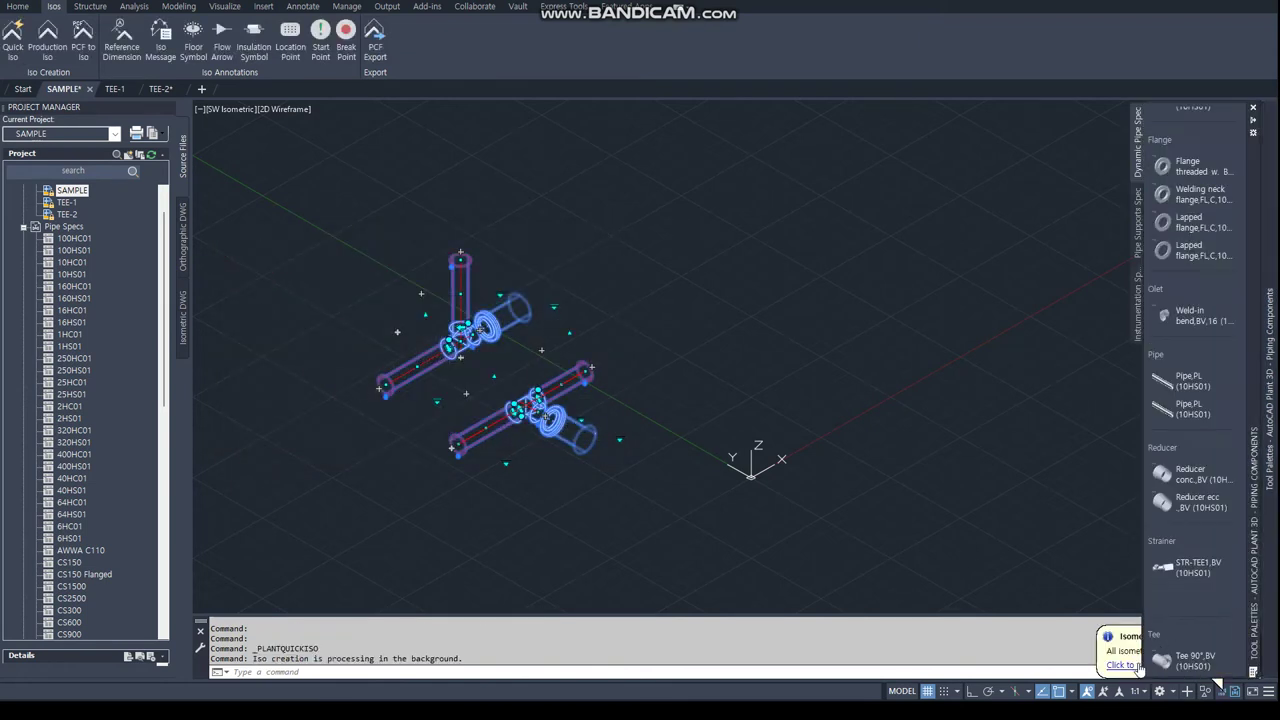
# Open the first generated iso drawing, UserDefinedLine-1, from the results
pyautogui.click(1122, 665)
pyautogui.click(540, 404)
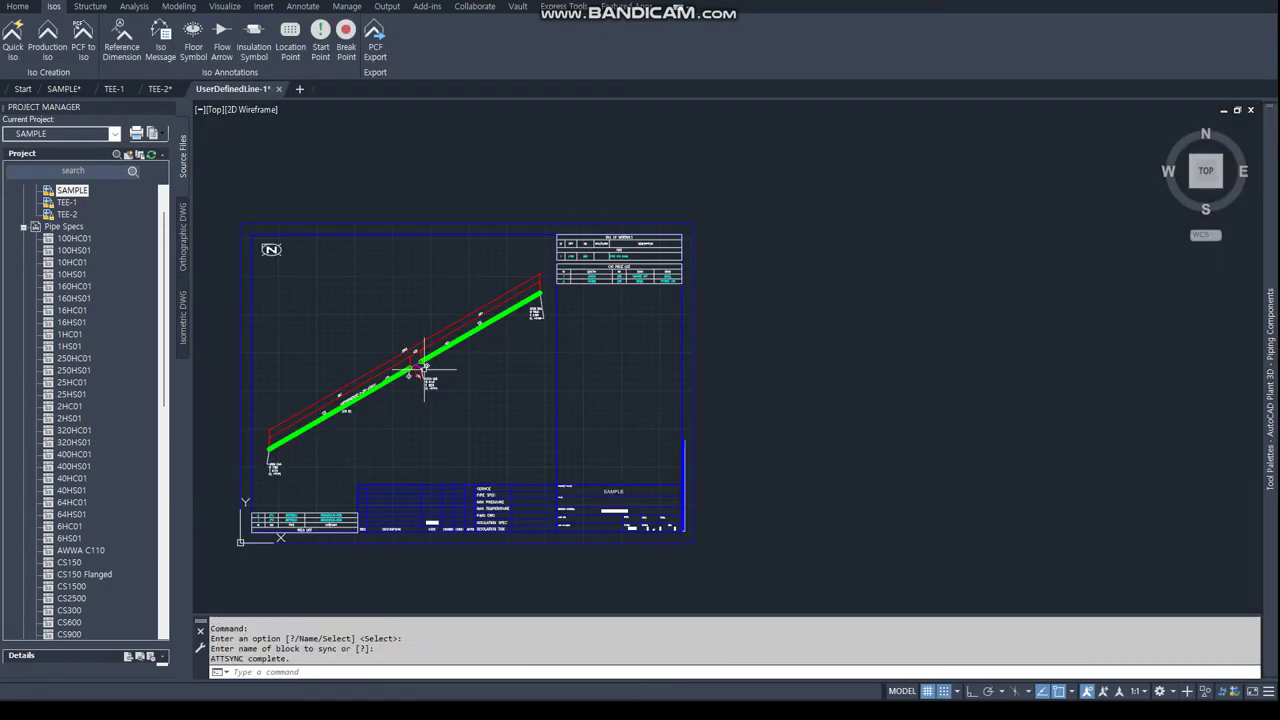
pyautogui.scroll(5, 455, 372)
pyautogui.scroll(-2, 455, 372)
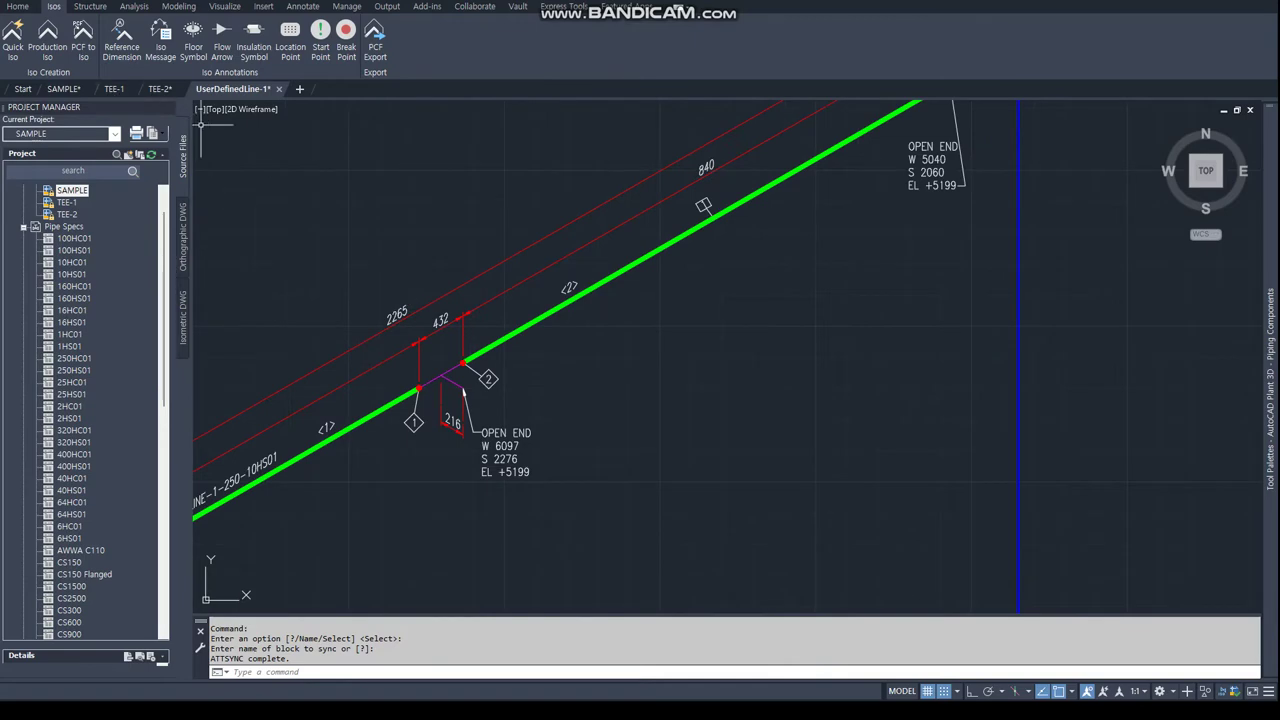
pyautogui.scroll(-2, 585, 396)
pyautogui.scroll(-4, 586, 400)
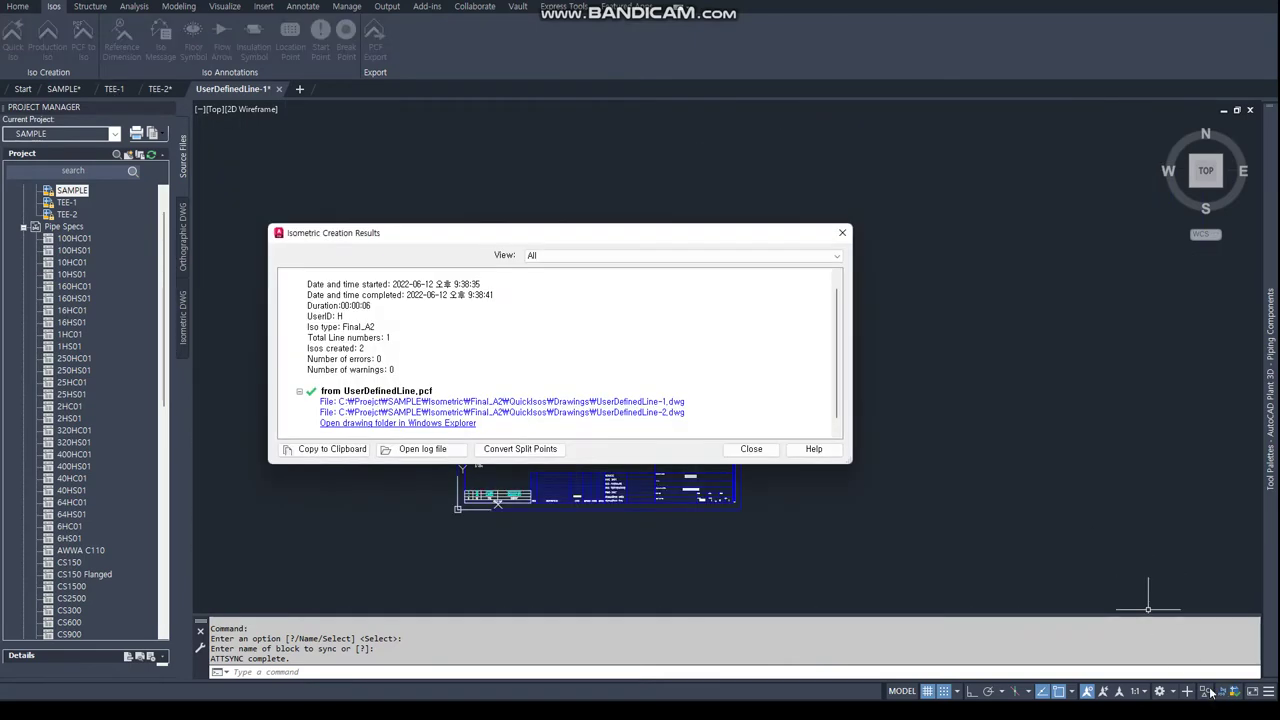
# Open UserDefinedLine-2, centre the iso sheet, and return to SAMPLE
pyautogui.click(647, 415)
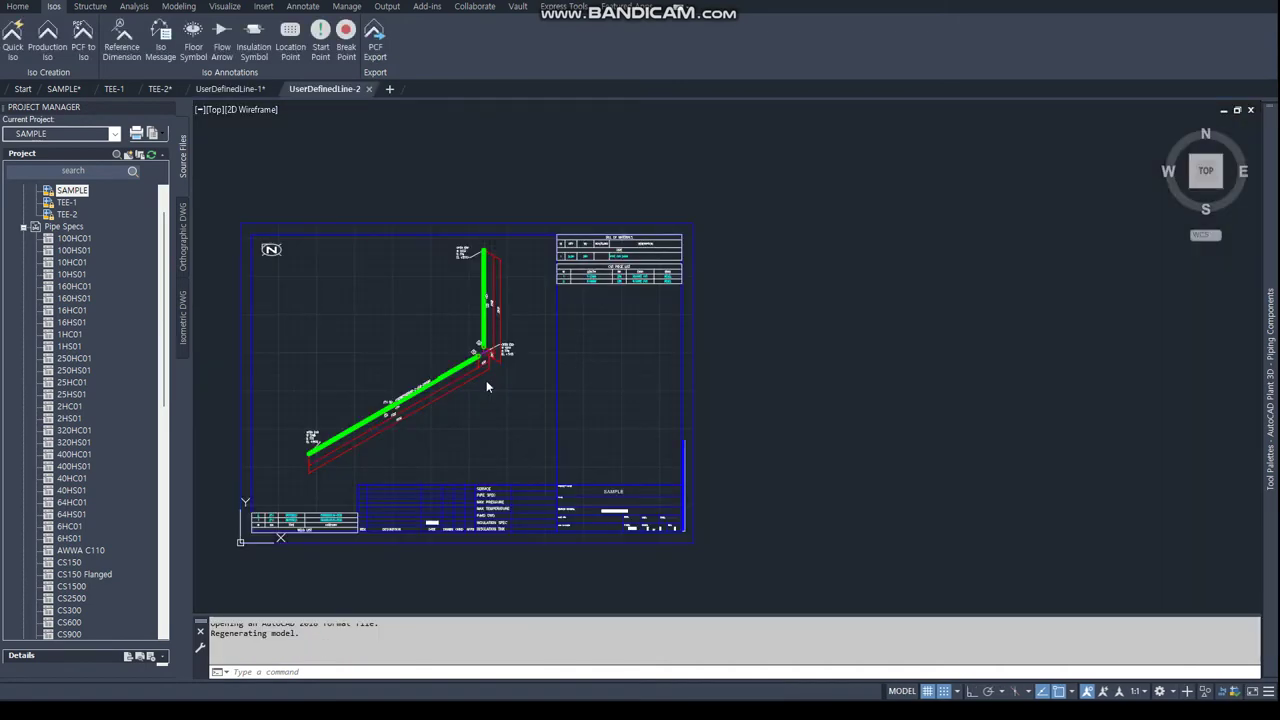
pyautogui.scroll(4, 487, 352)
pyautogui.scroll(2, 486, 360)
pyautogui.scroll(2, 485, 372)
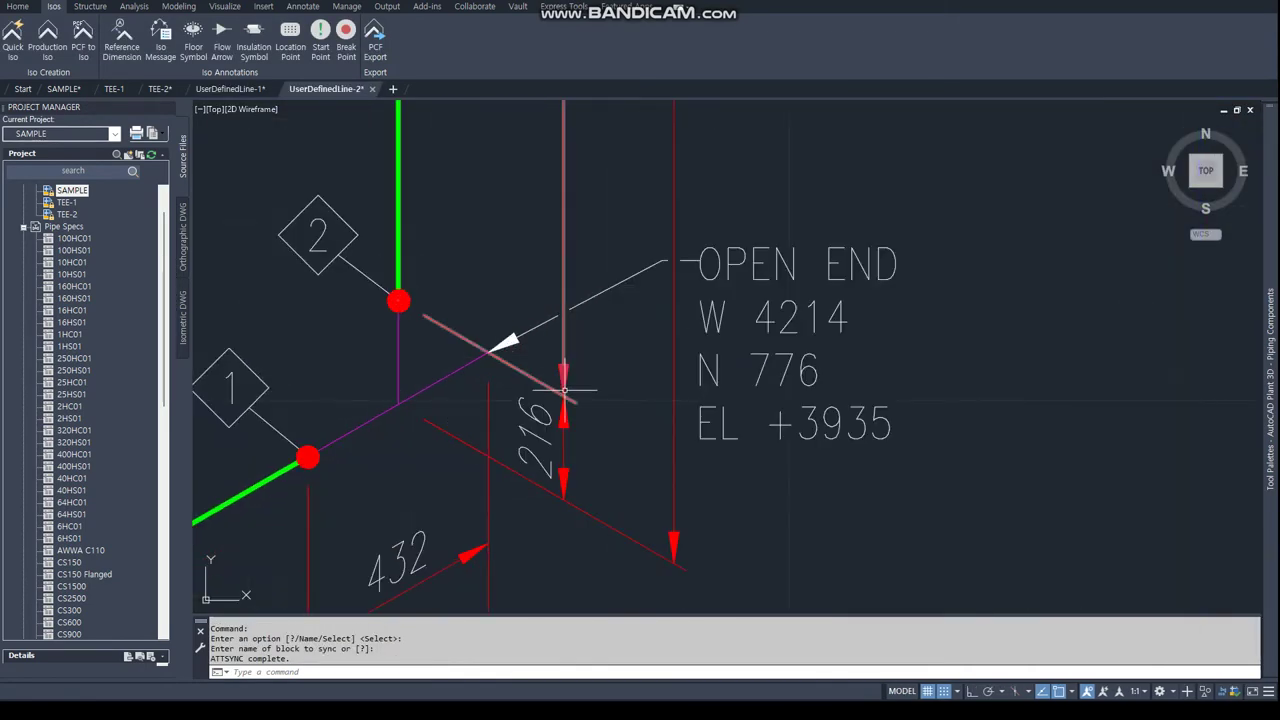
pyautogui.scroll(-4, 483, 380)
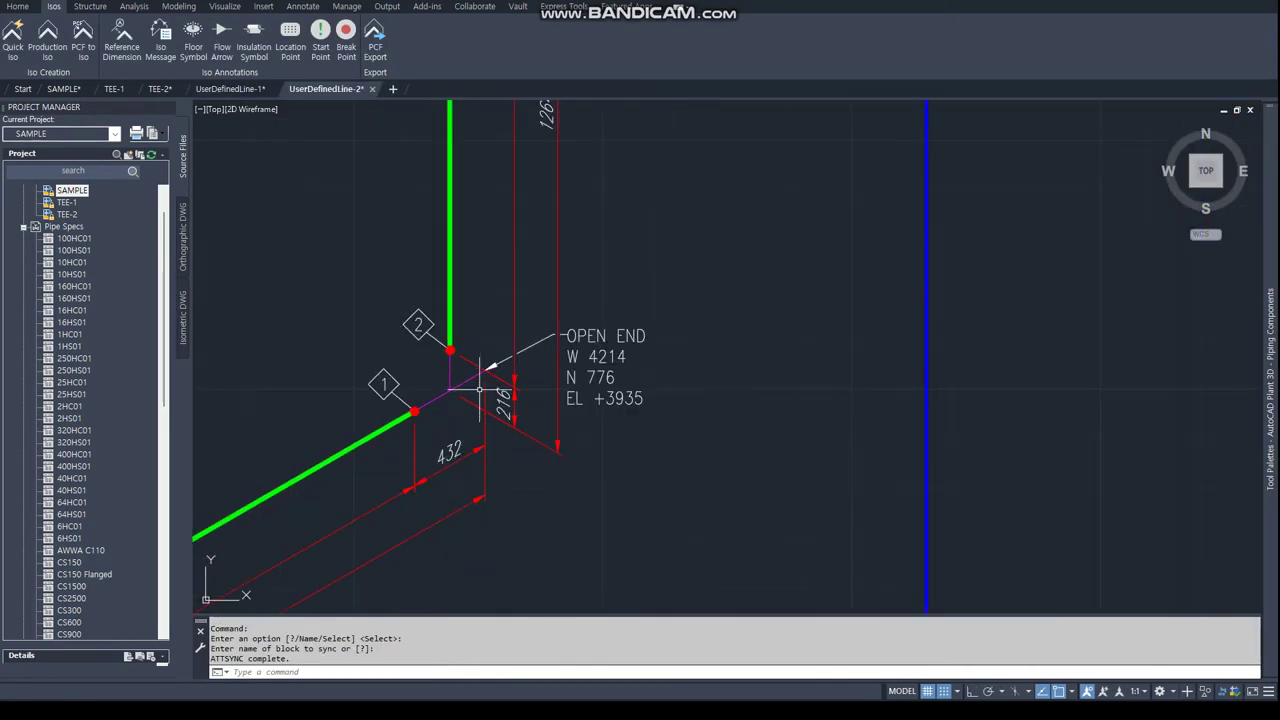
pyautogui.scroll(-2, 440, 375)
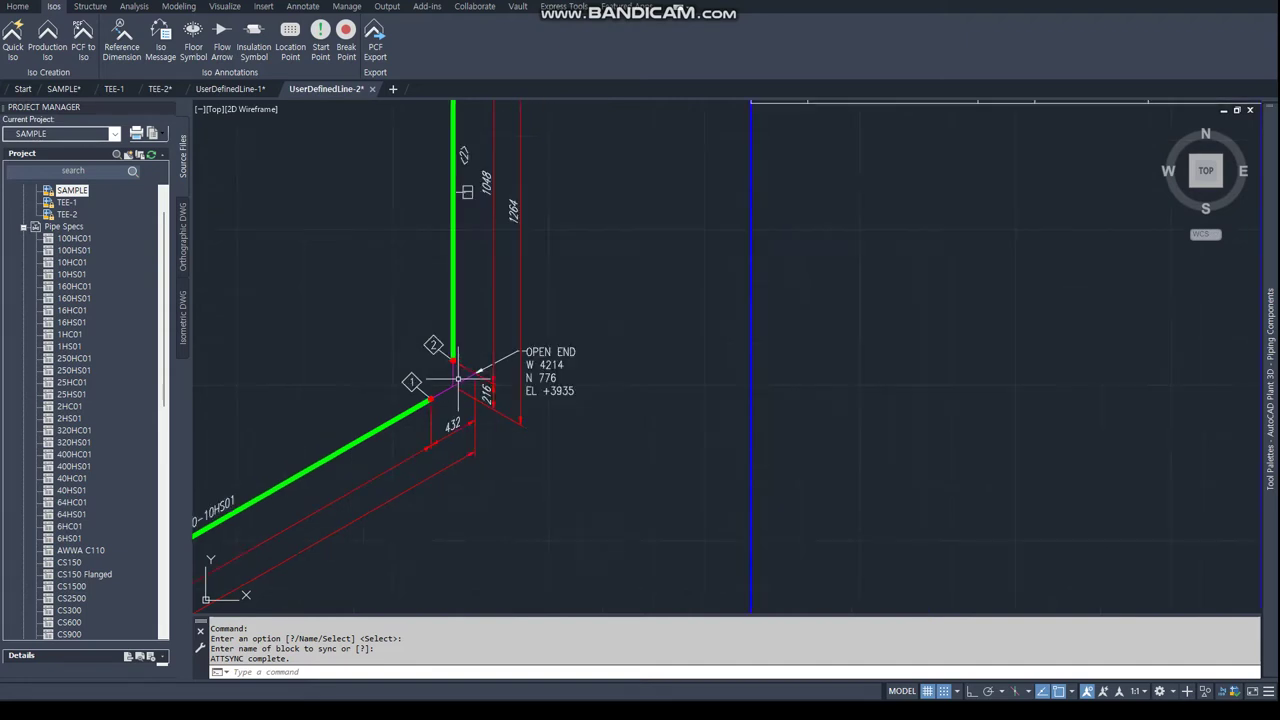
pyautogui.scroll(-2, 400, 405)
pyautogui.moveTo(398, 410); pyautogui.dragTo(603, 382, button='middle')
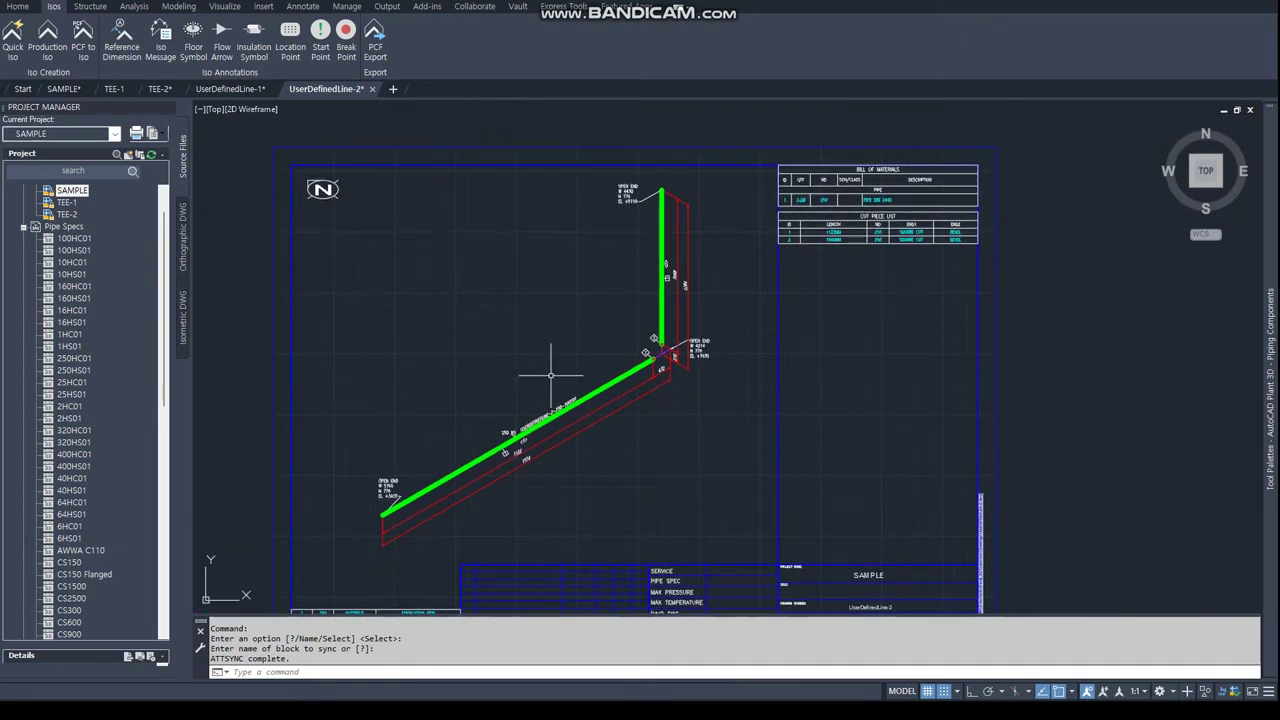
pyautogui.click(63, 89)
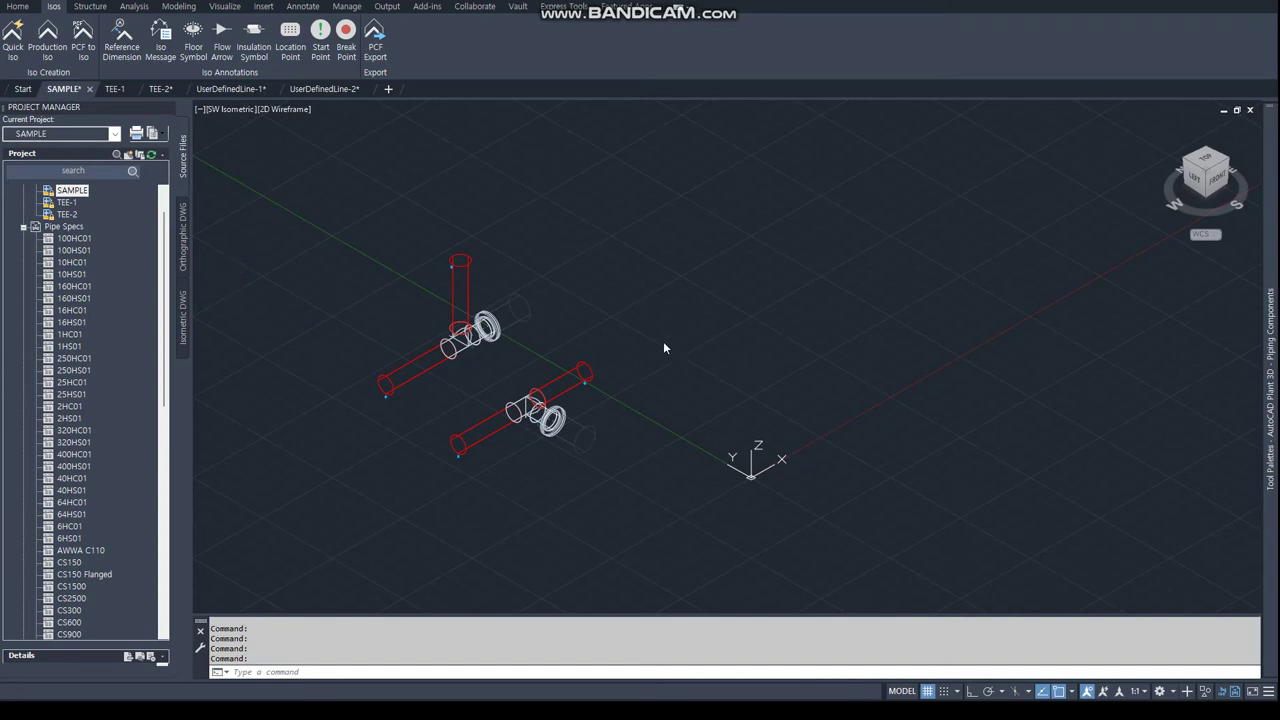
pyautogui.click(465, 345)
pyautogui.rightClick(469, 350)
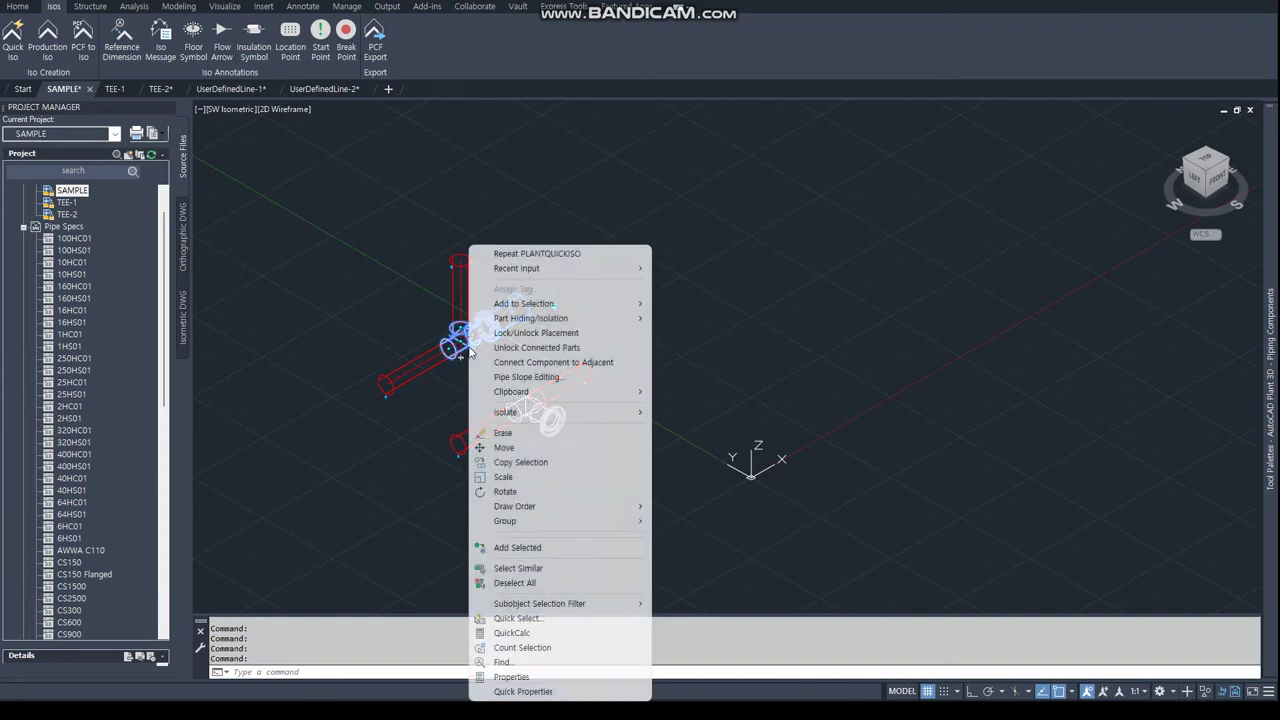
pyautogui.click(511, 677)
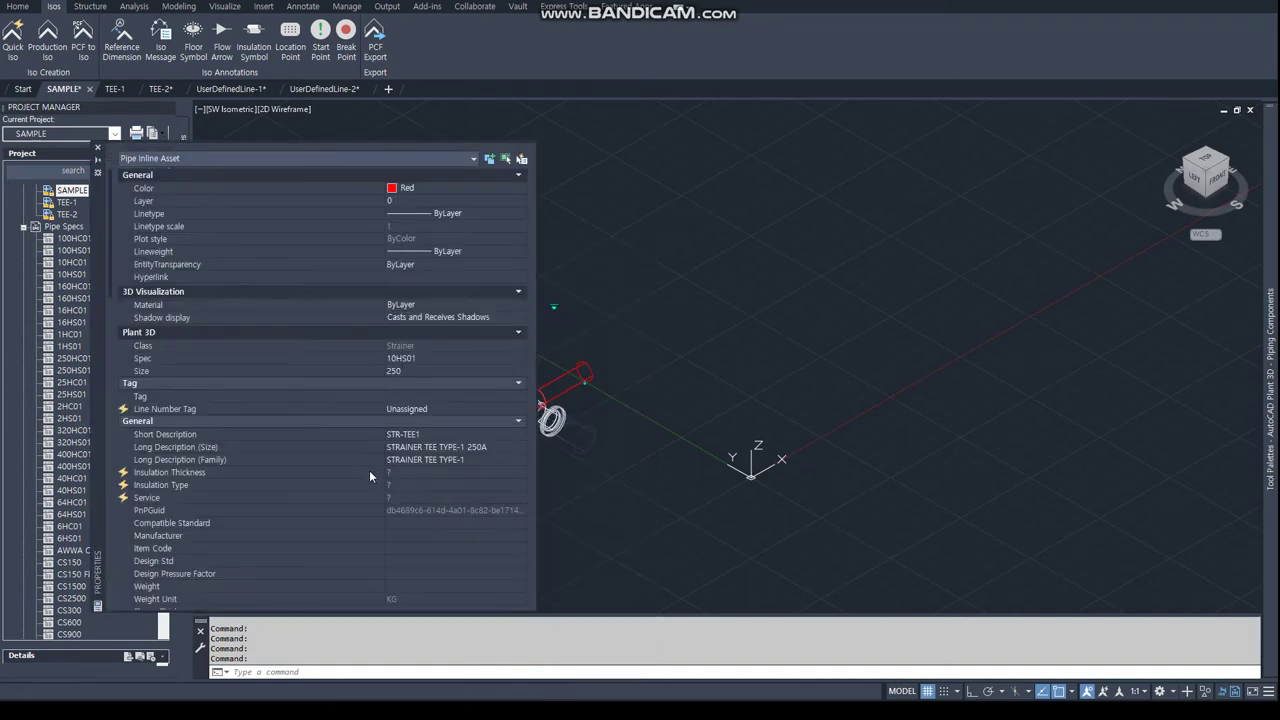
pyautogui.click(419, 398)
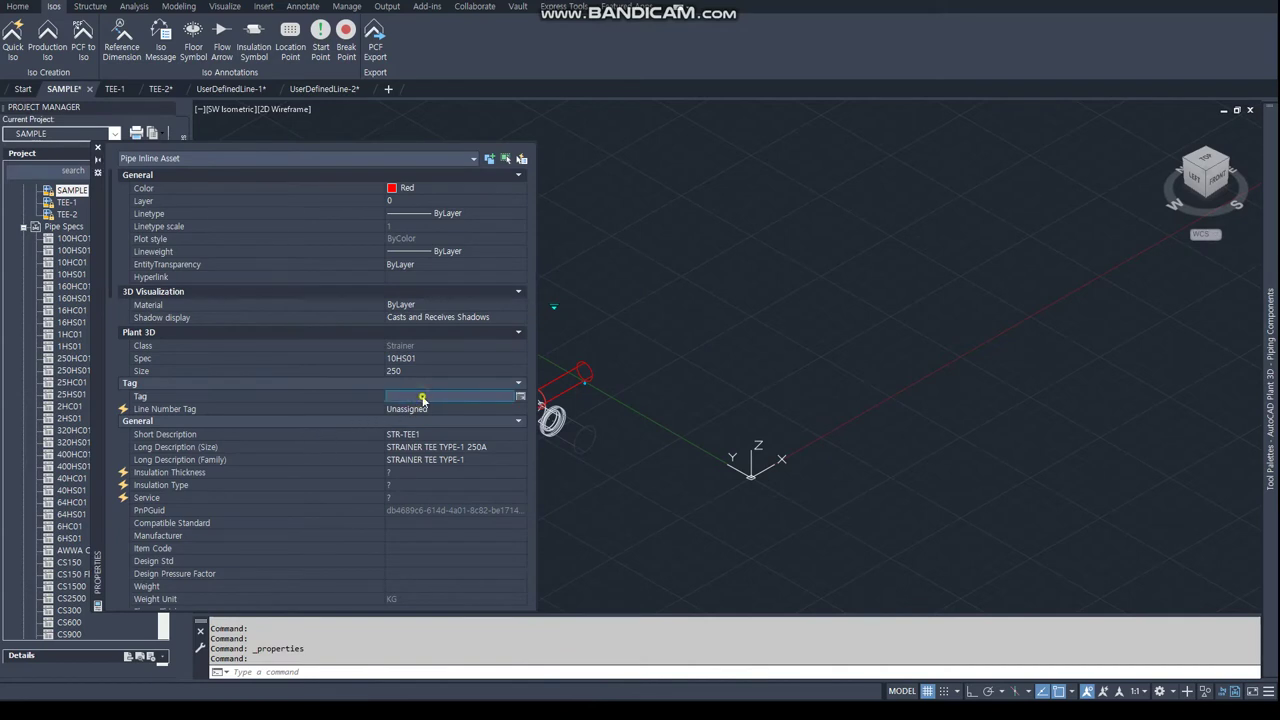
pyautogui.click(520, 396)
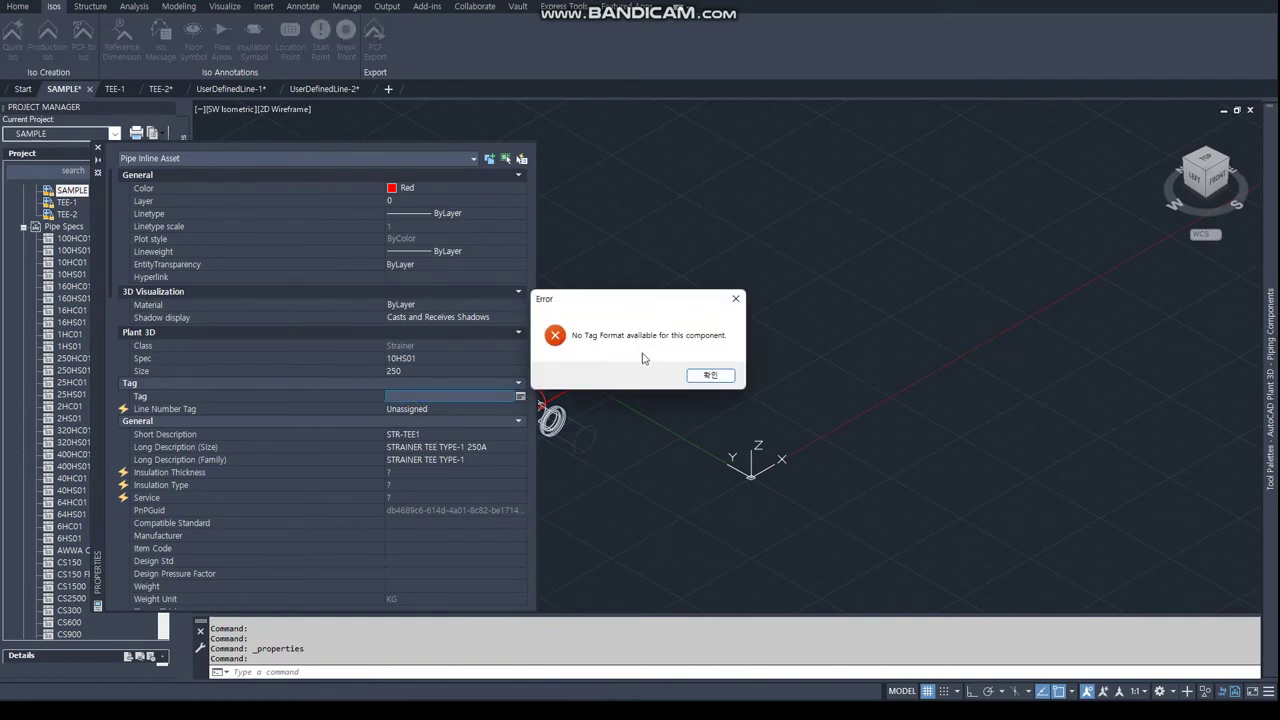
pyautogui.click(706, 374)
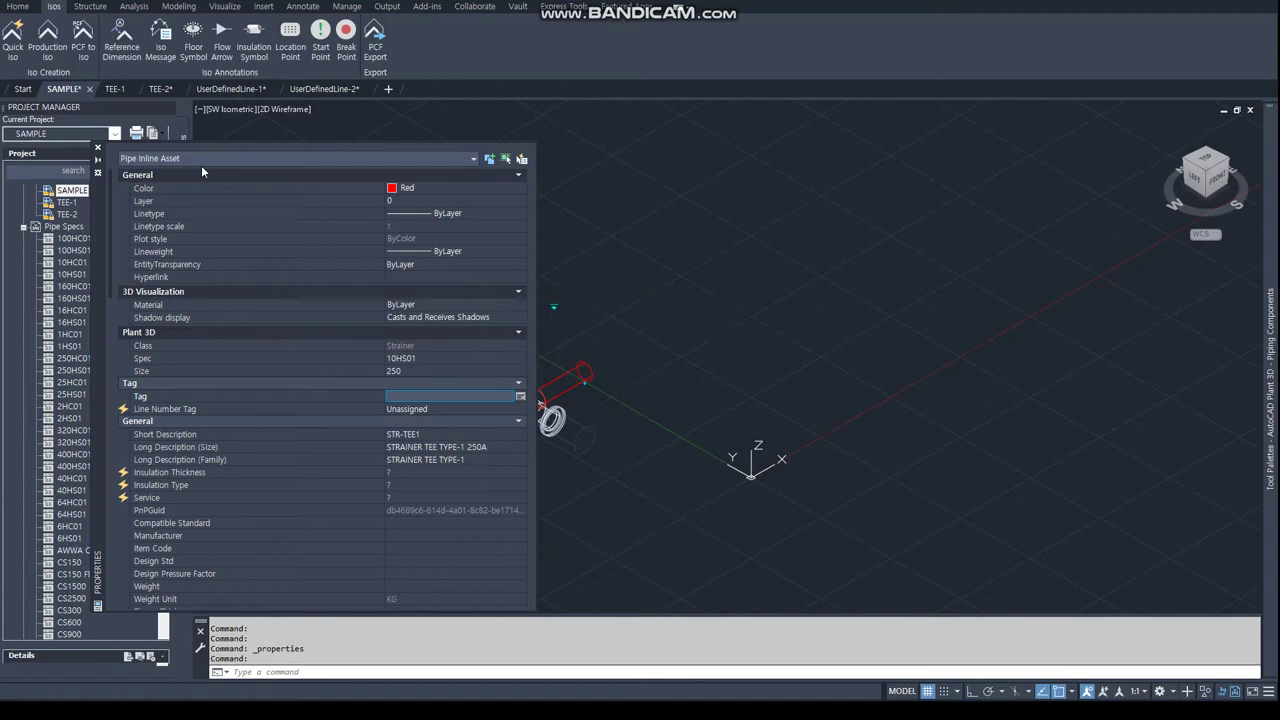
pyautogui.click(97, 149)
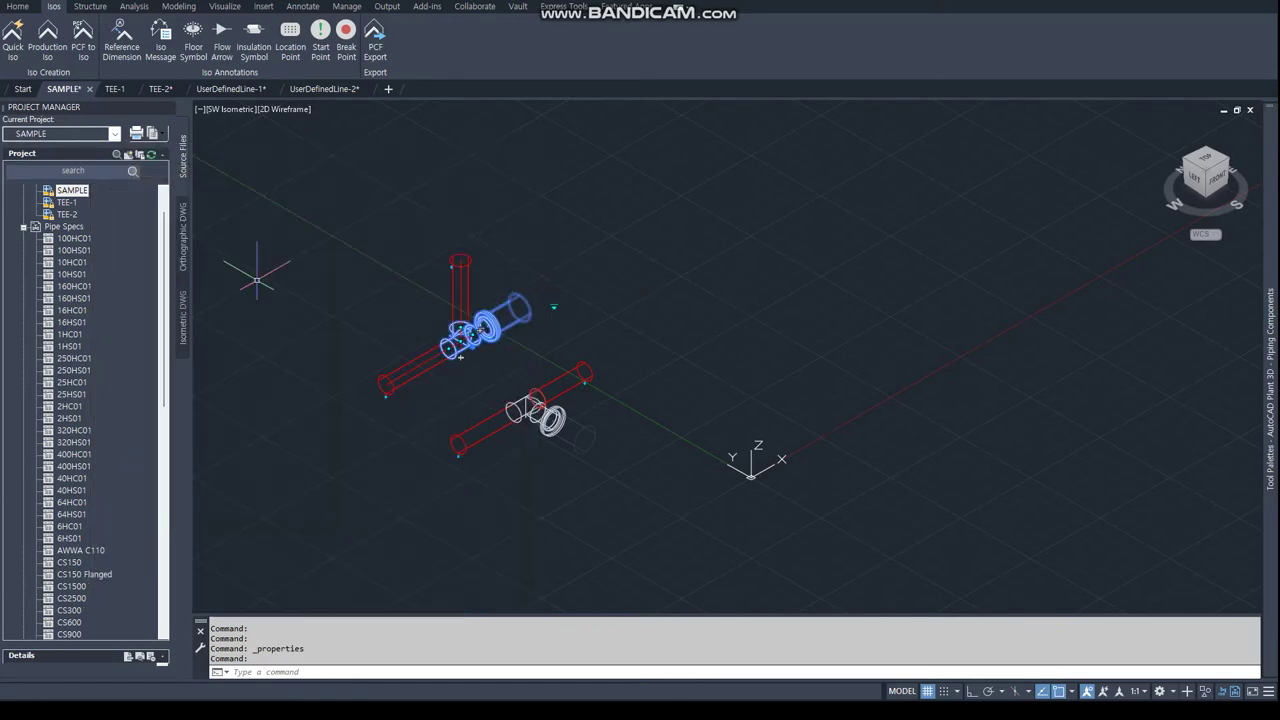
pyautogui.hotkey('alt', 'Tab')
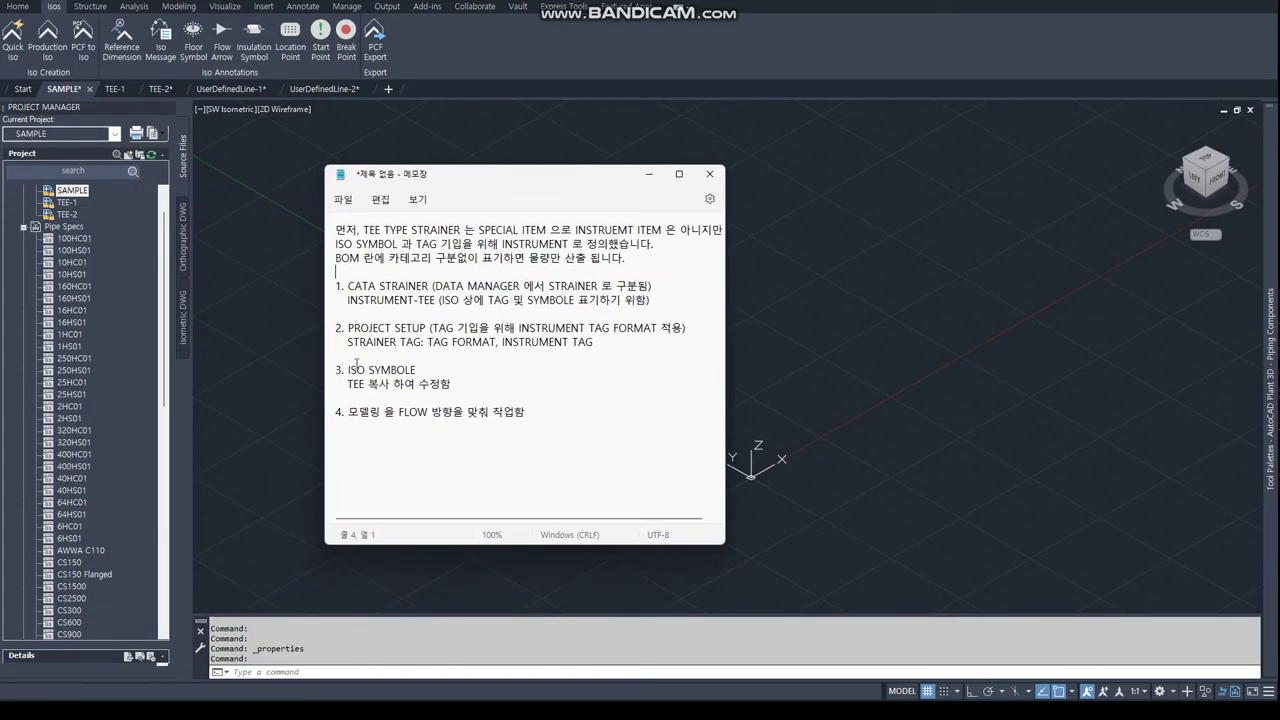
pyautogui.moveTo(597, 342); pyautogui.dragTo(392, 319)
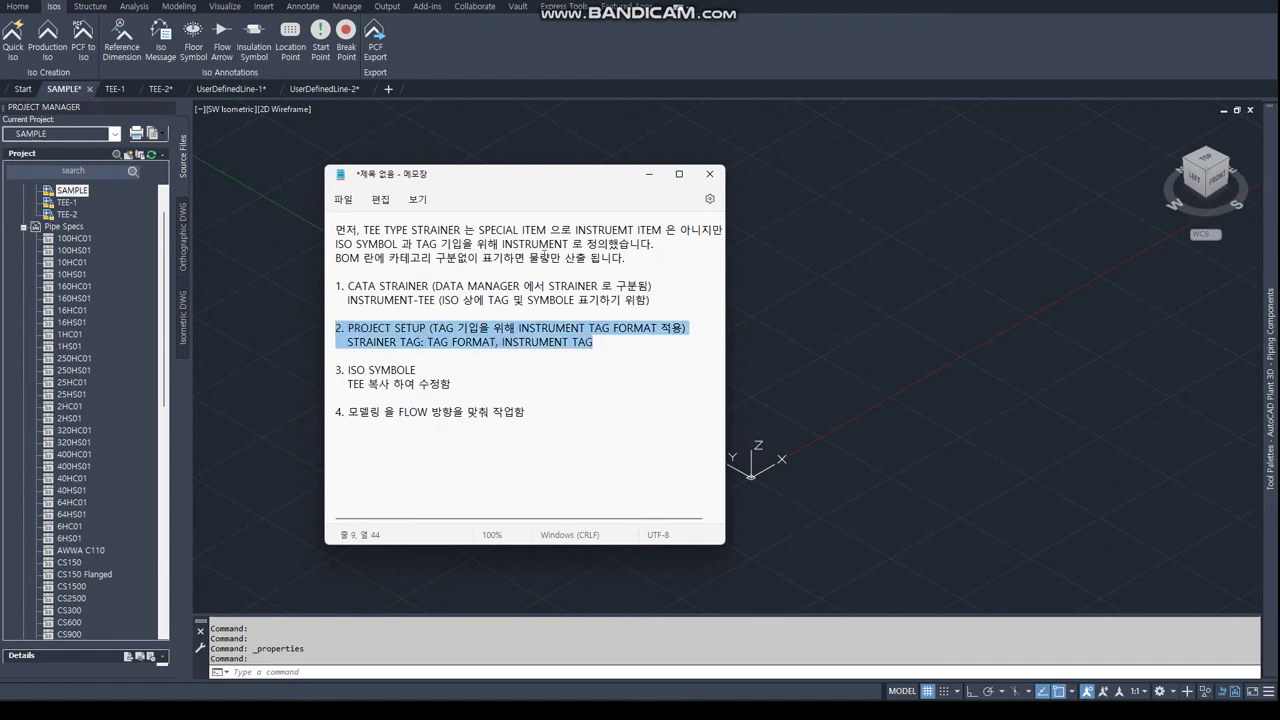
pyautogui.hotkey('alt', 'Tab')
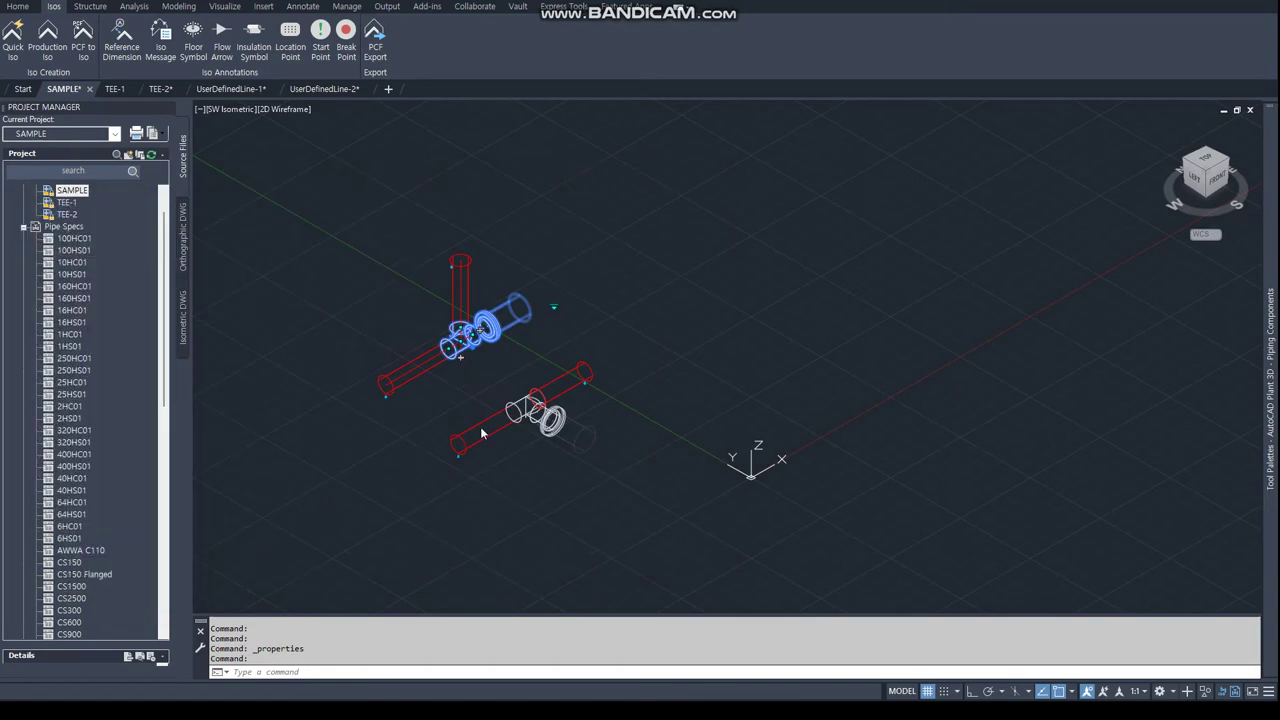
pyautogui.press('Escape')
pyautogui.press('Escape')
pyautogui.press('Escape')
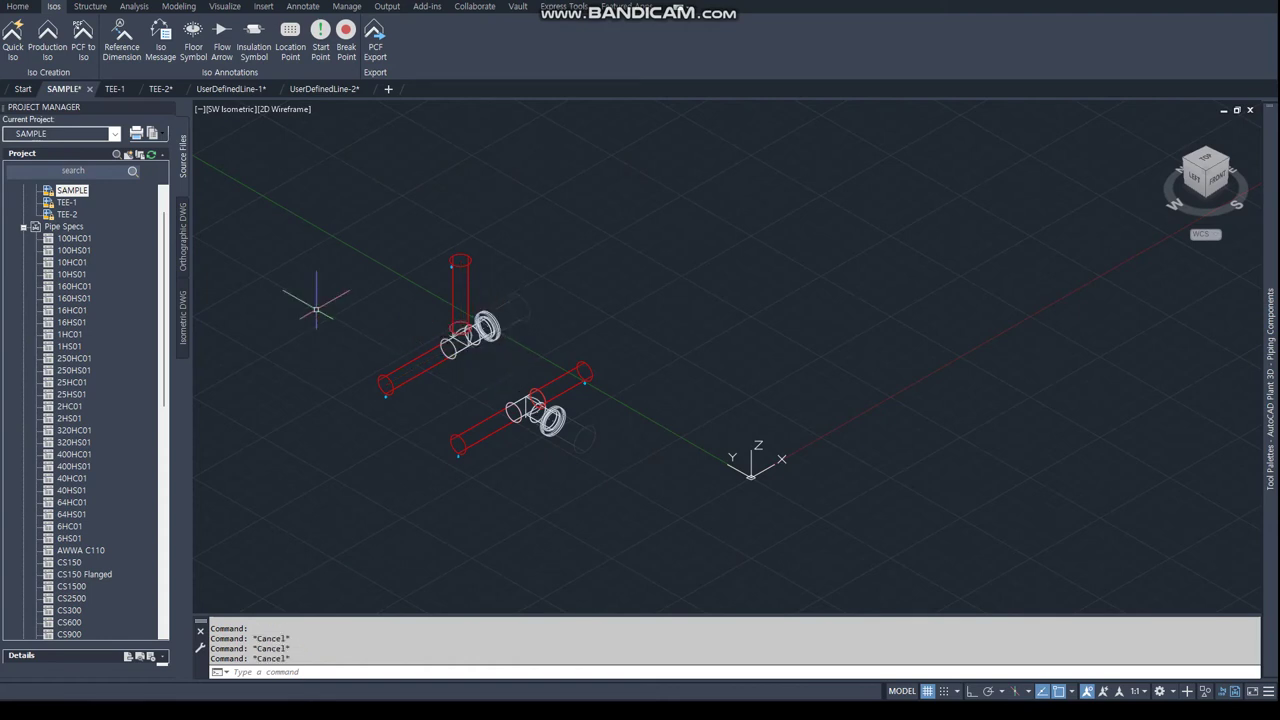
# Open Project Setup for SAMPLE and expand the Plant 3D Class Definitions branch
pyautogui.scroll(1, 167, 260)
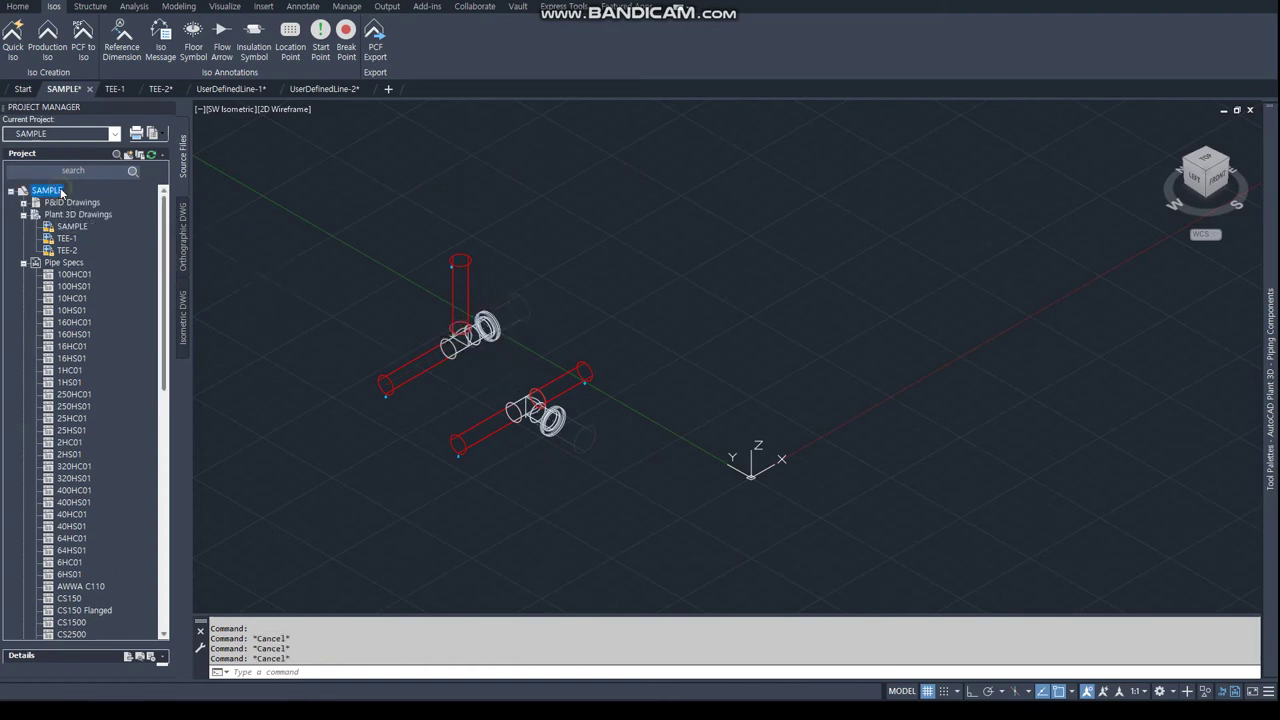
pyautogui.rightClick(60, 191)
pyautogui.click(126, 377)
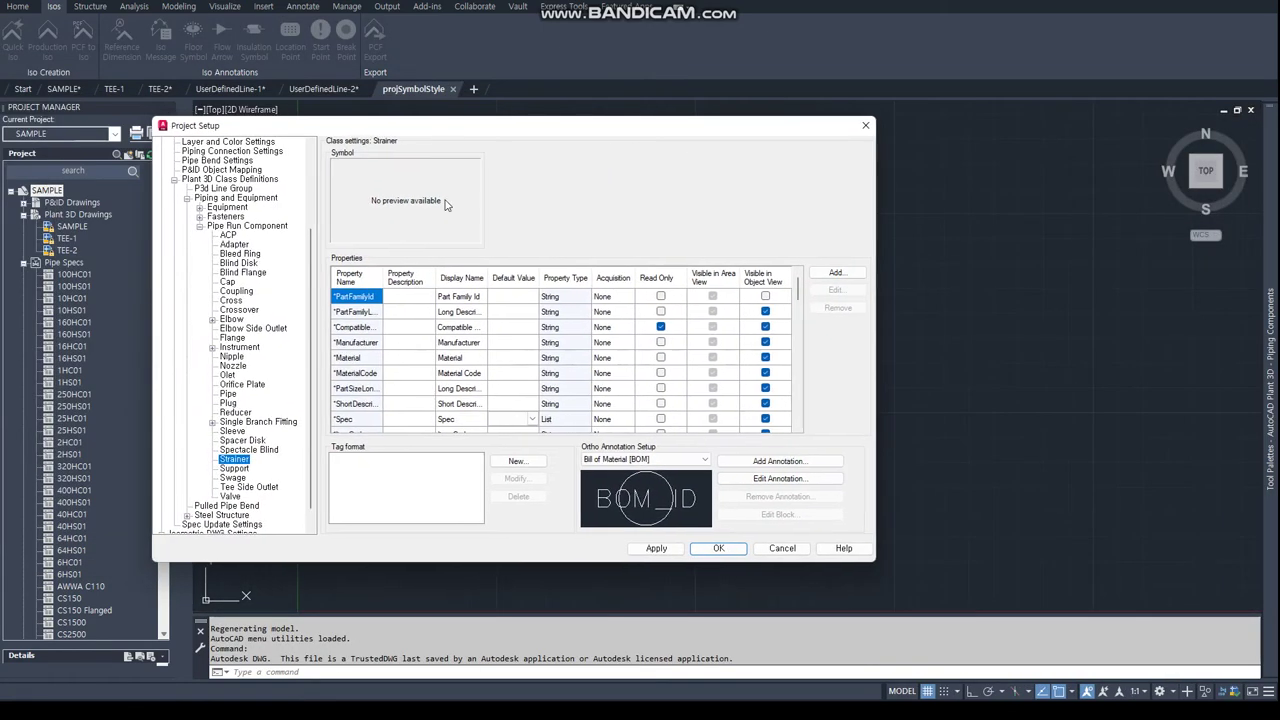
pyautogui.click(248, 198)
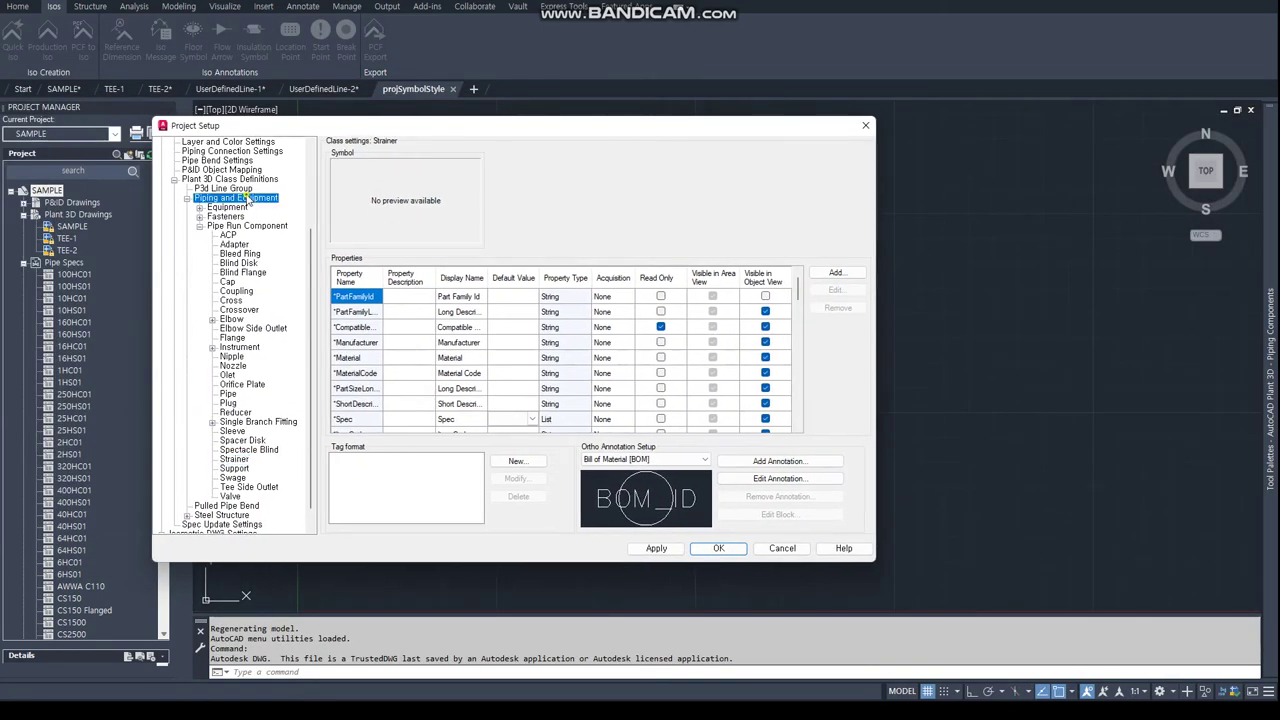
pyautogui.click(177, 181)
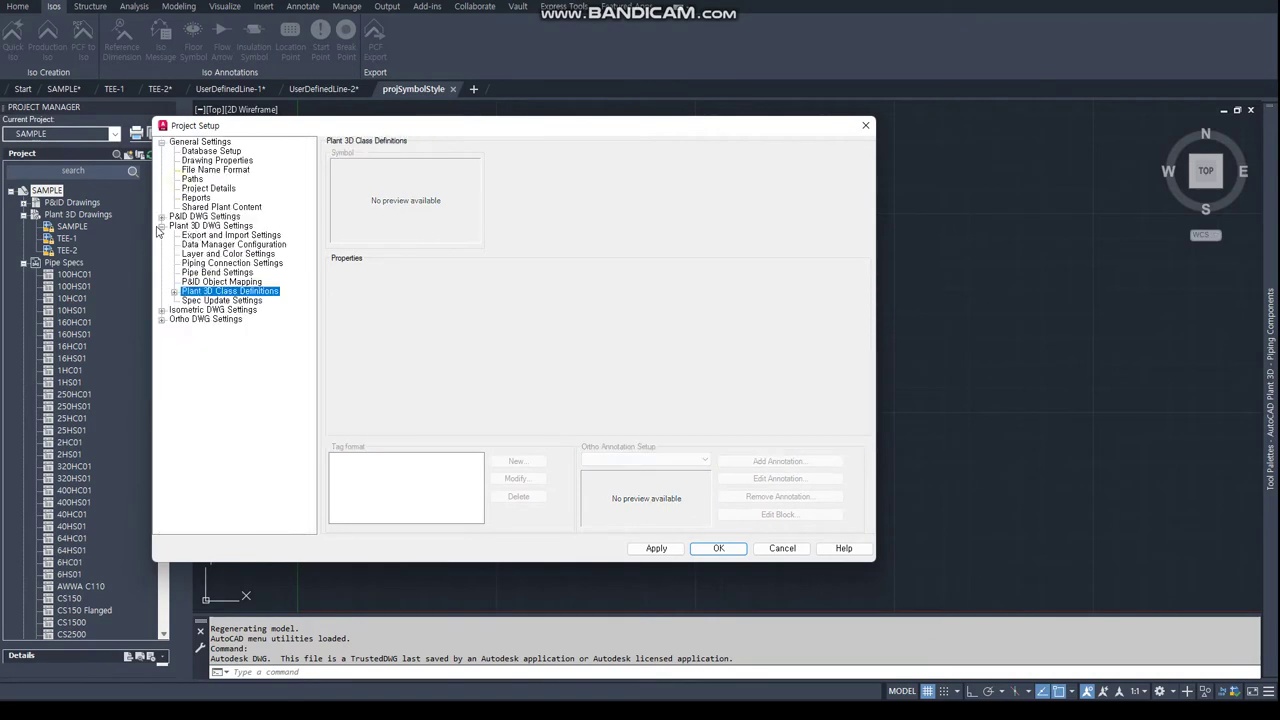
pyautogui.click(162, 227)
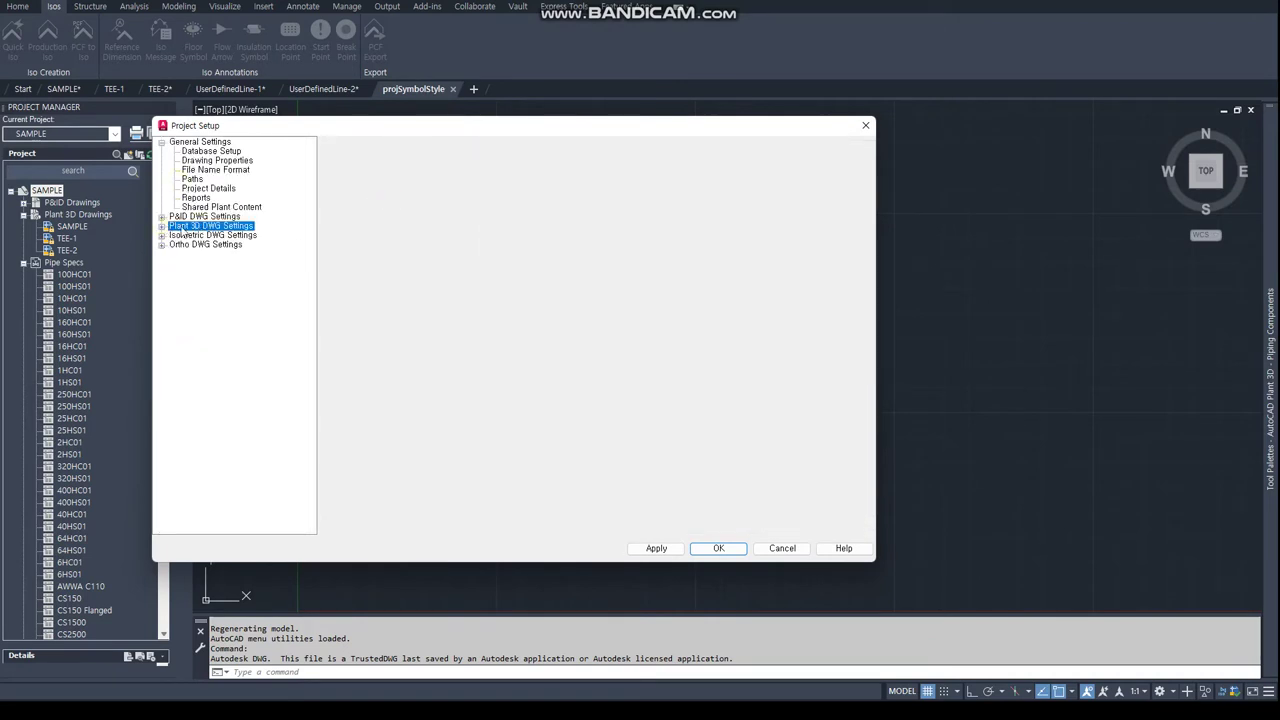
pyautogui.doubleClick(200, 228)
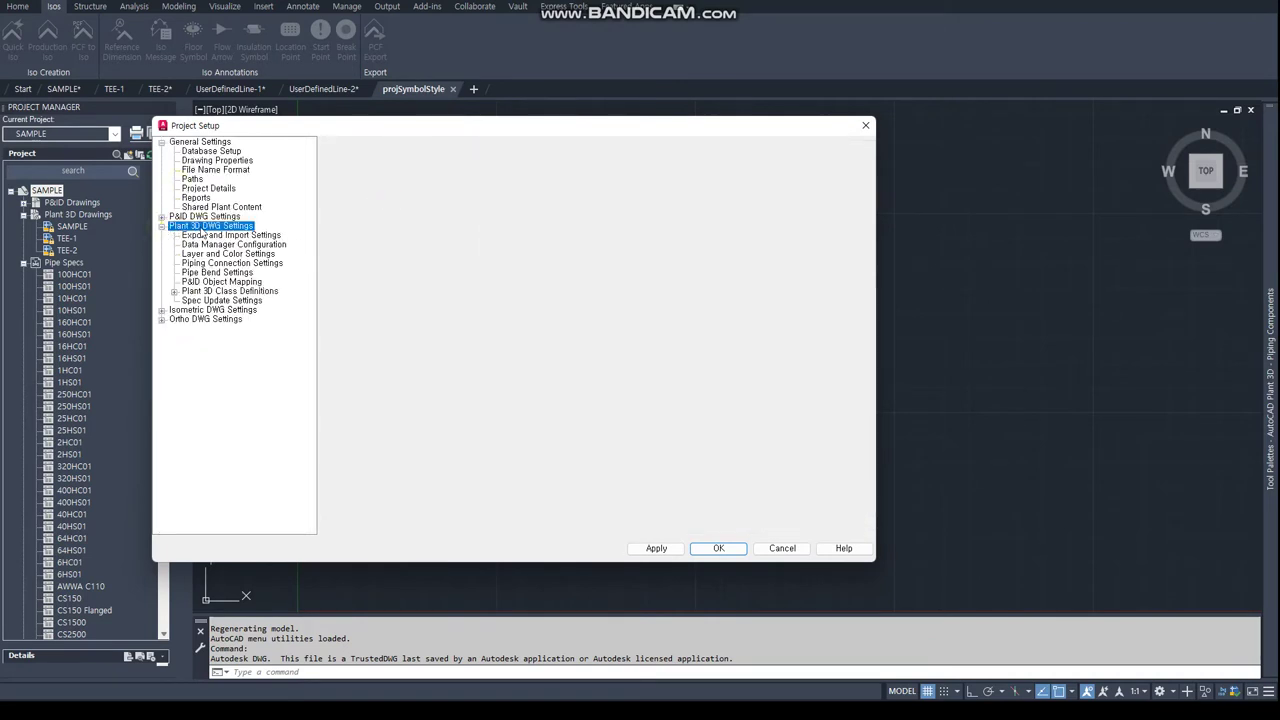
pyautogui.click(213, 292)
pyautogui.click(174, 291)
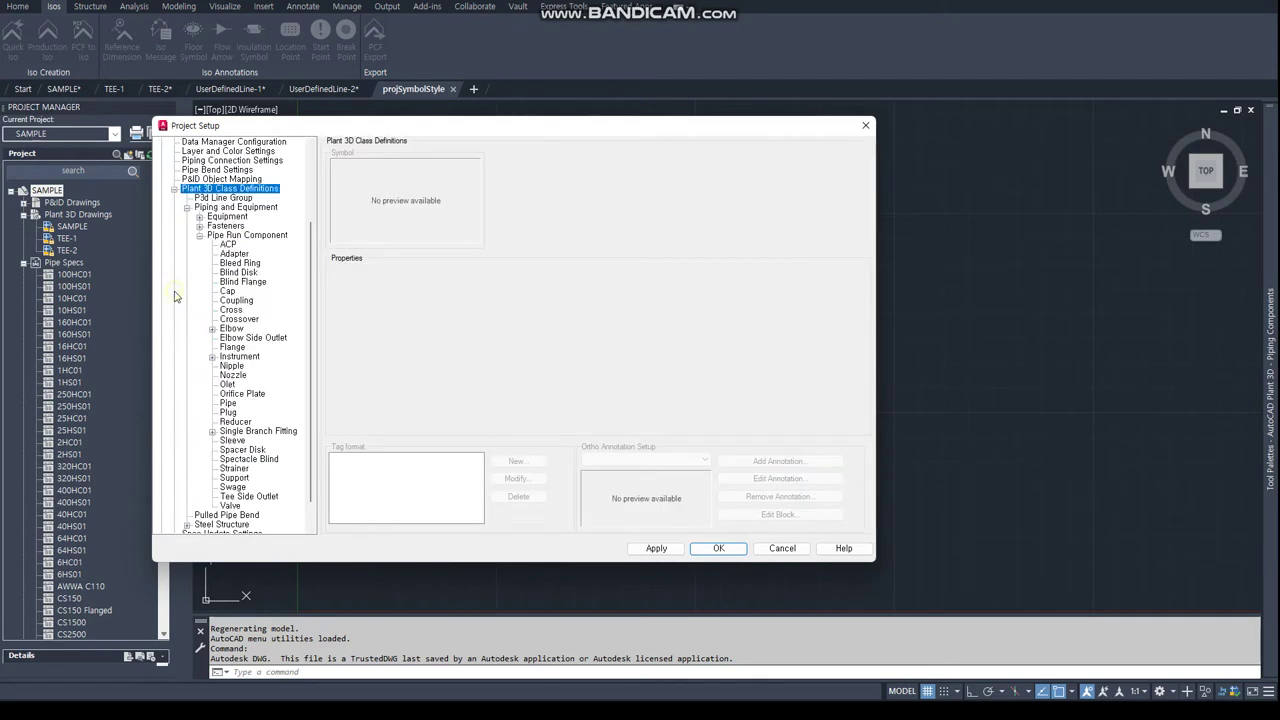
pyautogui.click(186, 208)
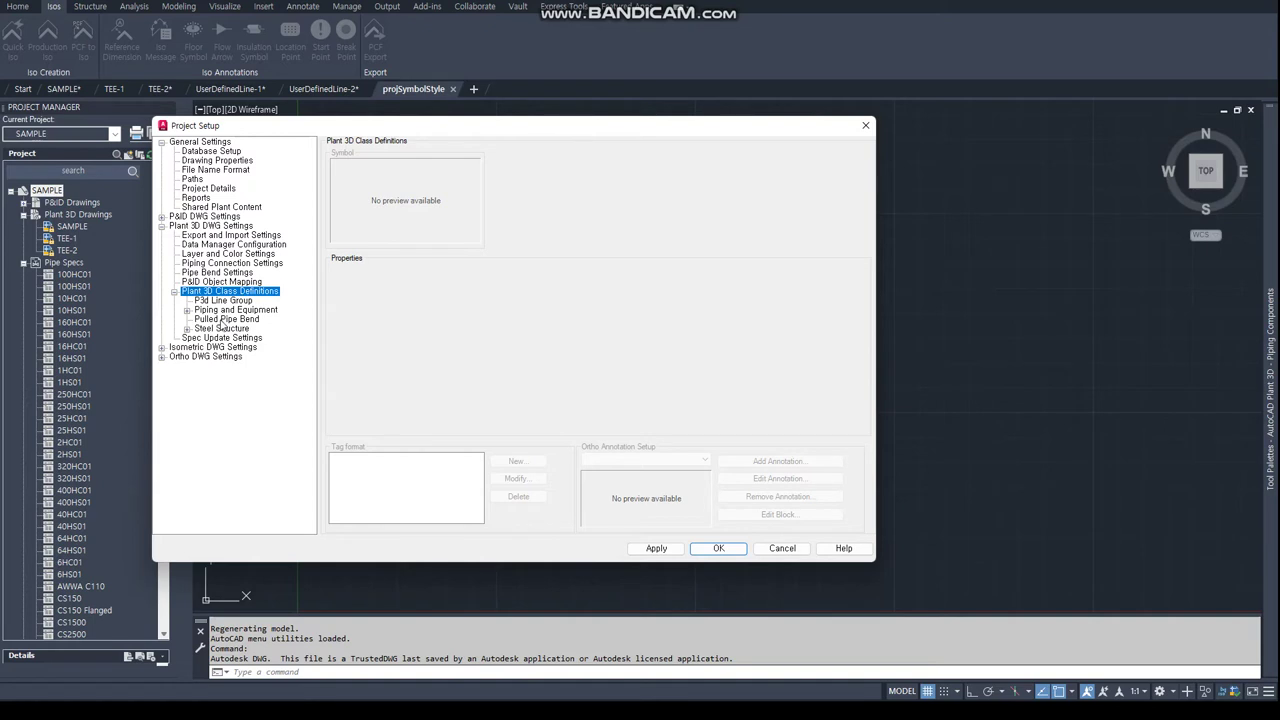
# Drill into Piping and Equipment > Pipe Run Component > Strainer class settings
pyautogui.click(230, 310)
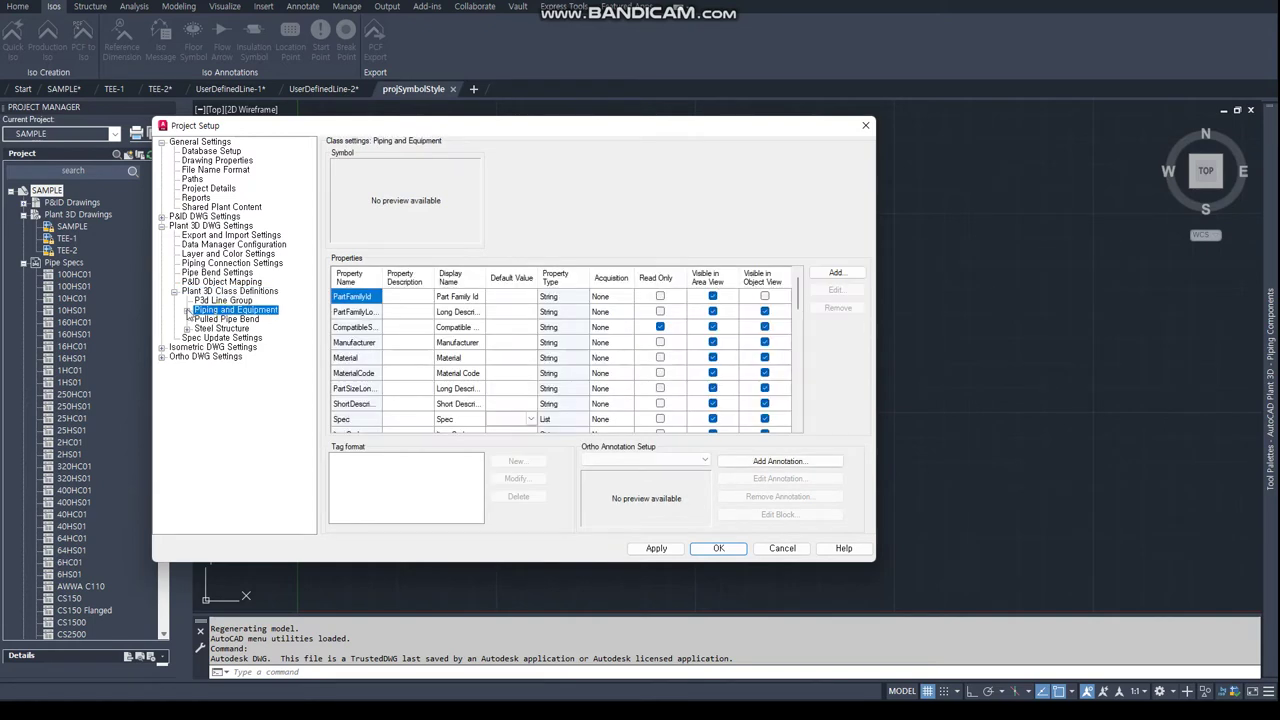
pyautogui.click(187, 310)
pyautogui.click(199, 254)
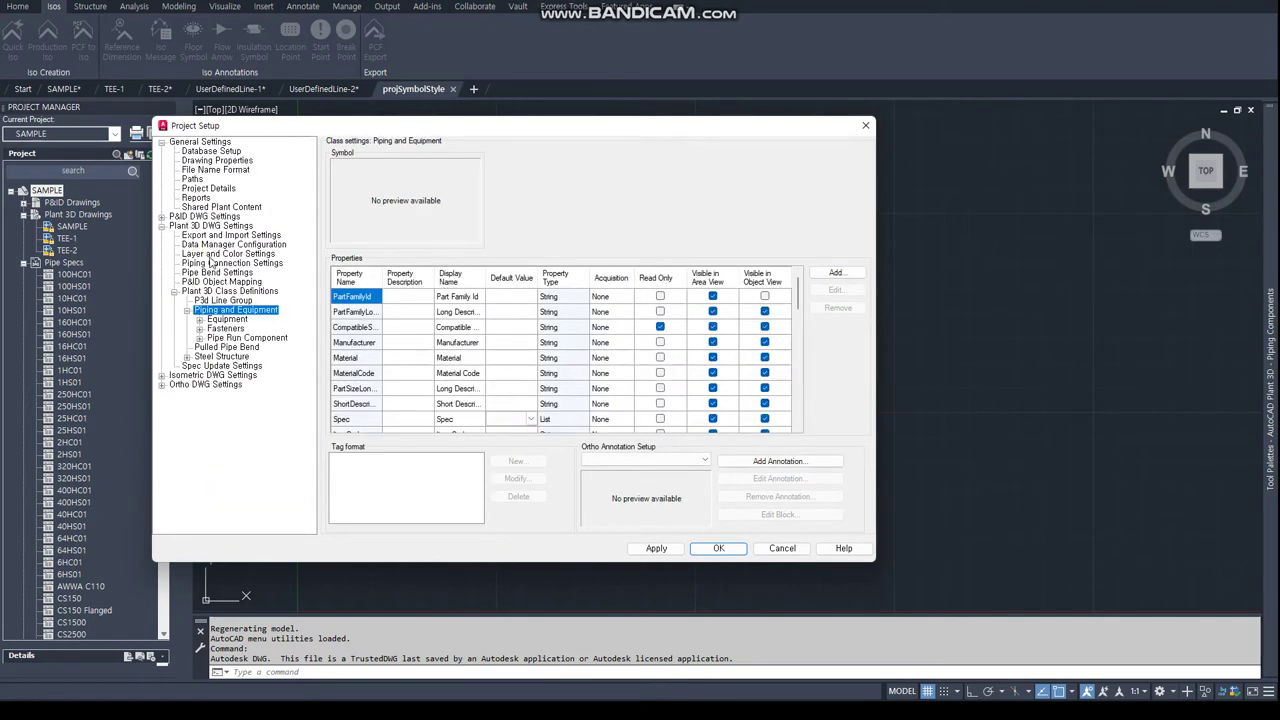
pyautogui.click(236, 339)
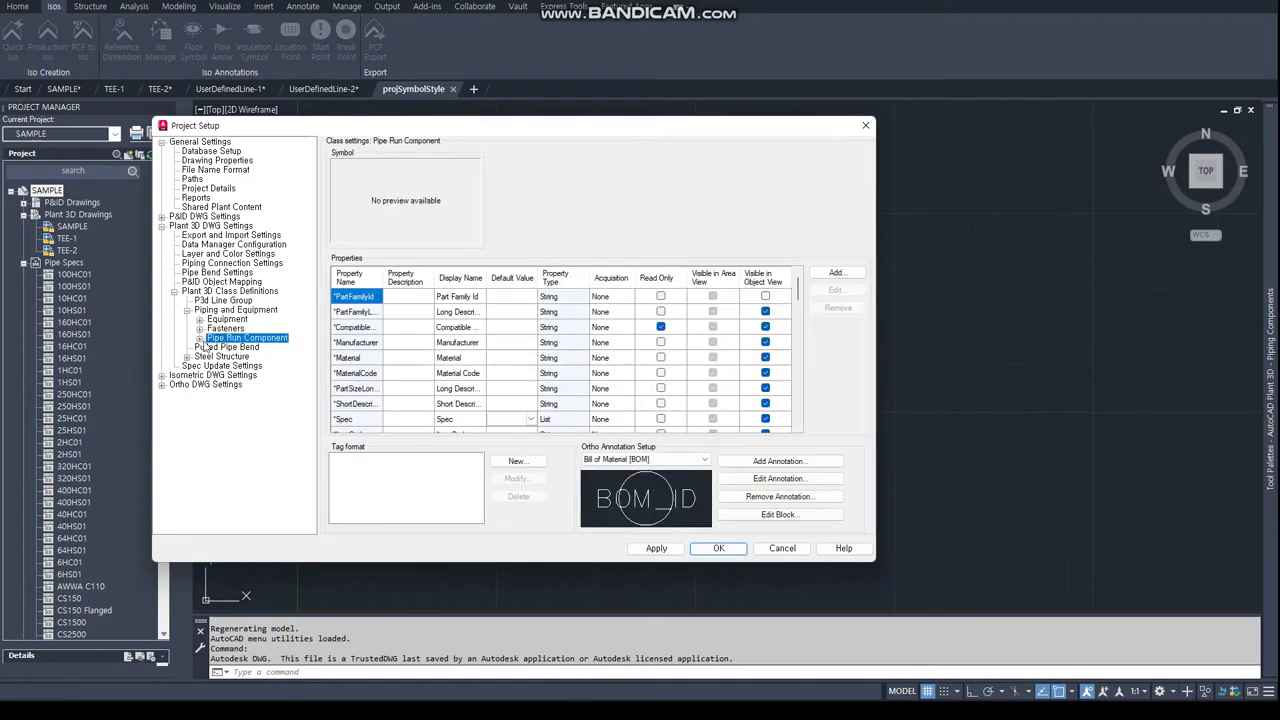
pyautogui.click(199, 338)
pyautogui.scroll(-2, 227, 368)
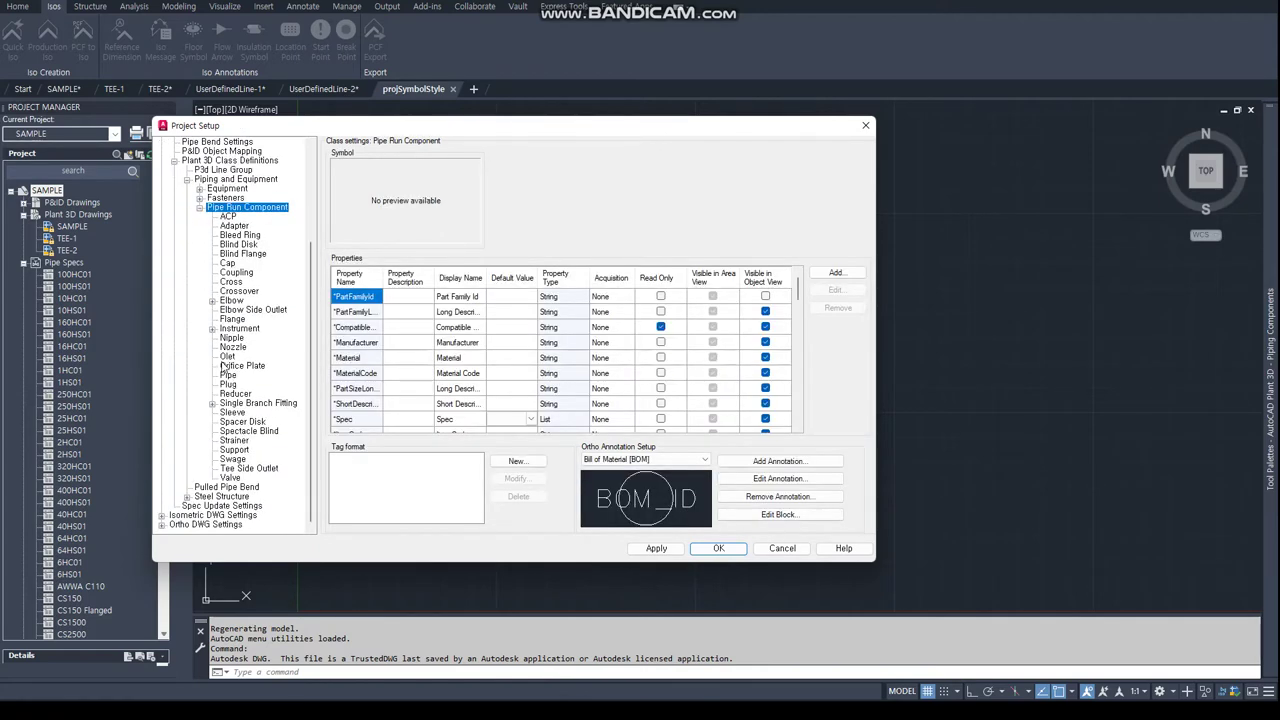
pyautogui.click(236, 442)
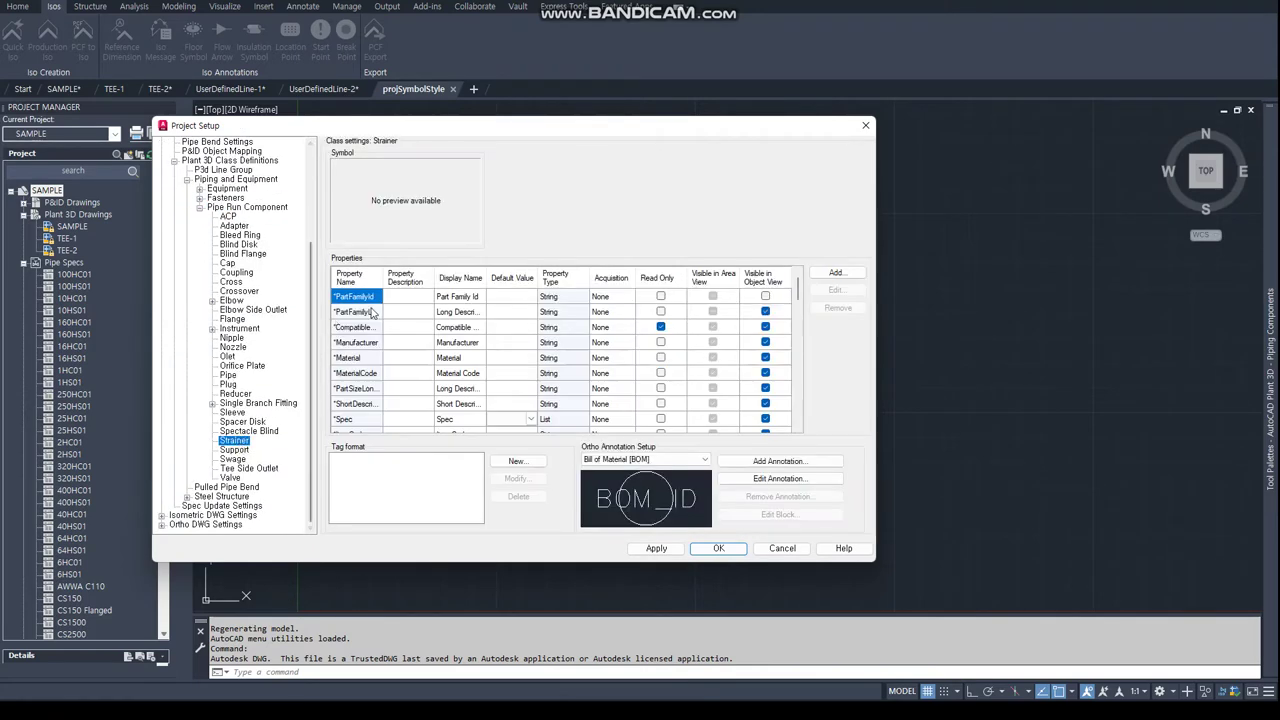
# Start a new tag format from the Strainer TagFormatName property
pyautogui.scroll(-3, 366, 325)
pyautogui.scroll(-3, 362, 338)
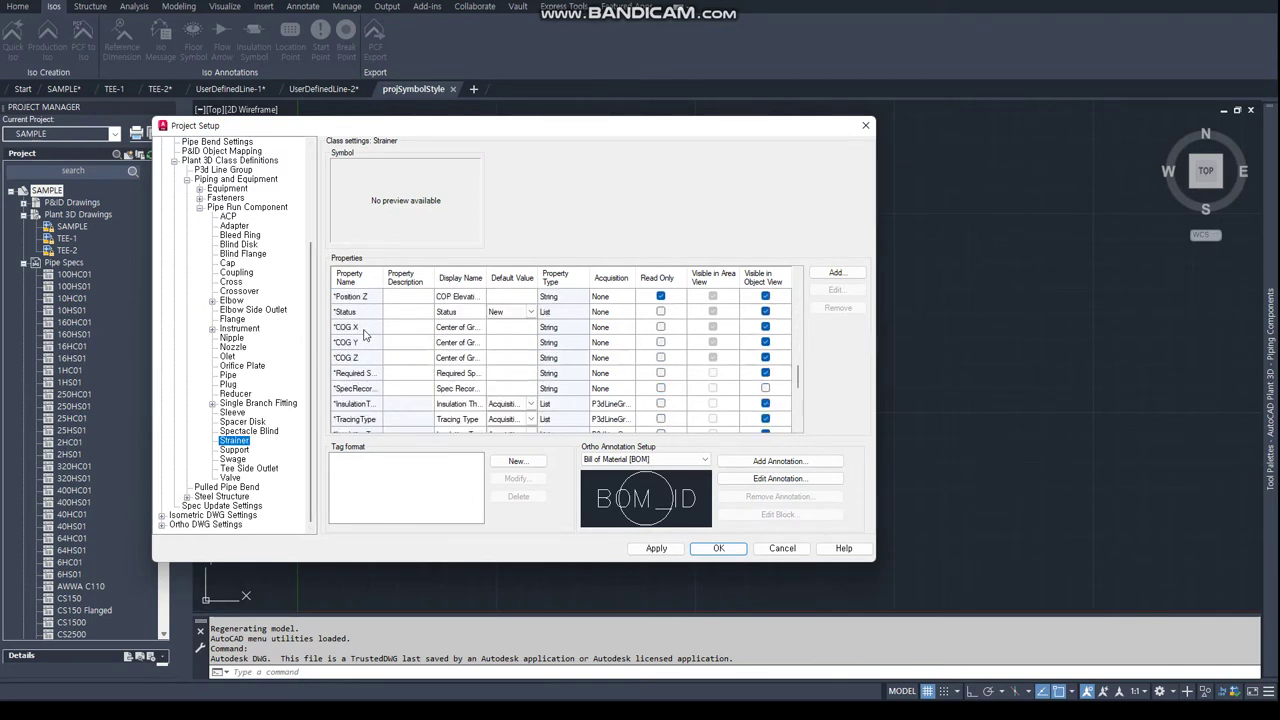
pyautogui.scroll(-3, 358, 350)
pyautogui.click(364, 422)
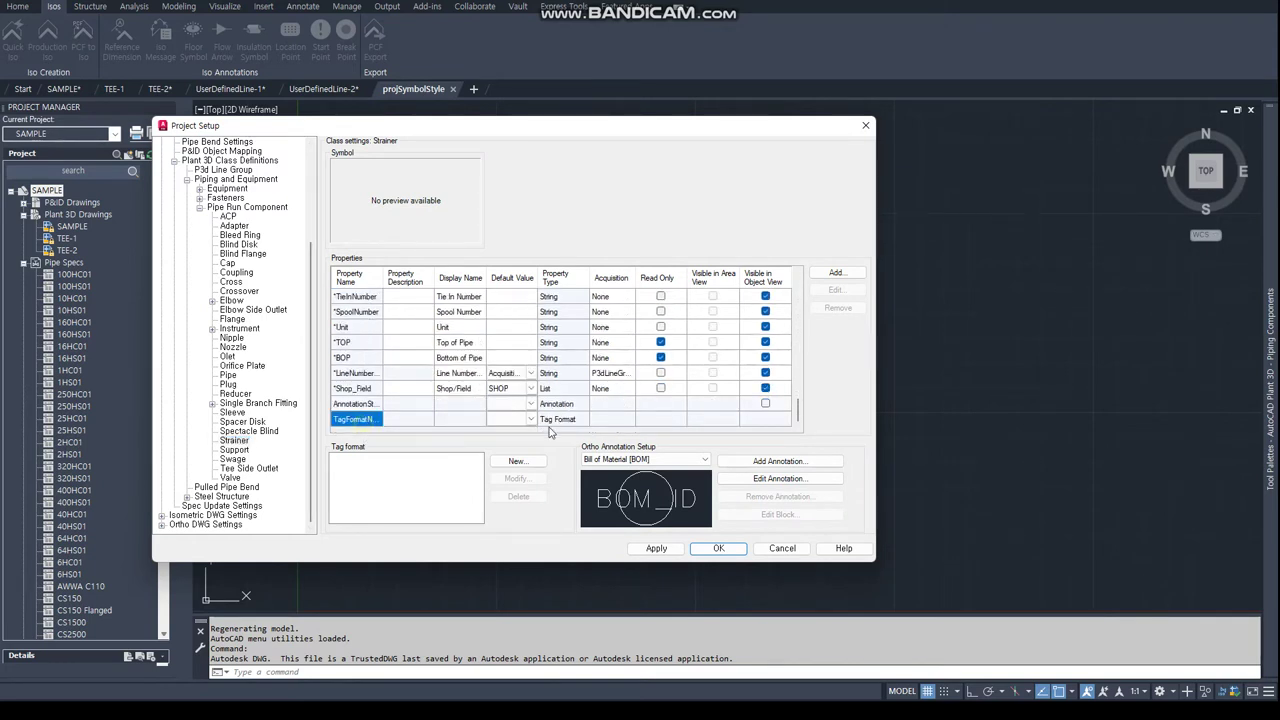
pyautogui.click(529, 425)
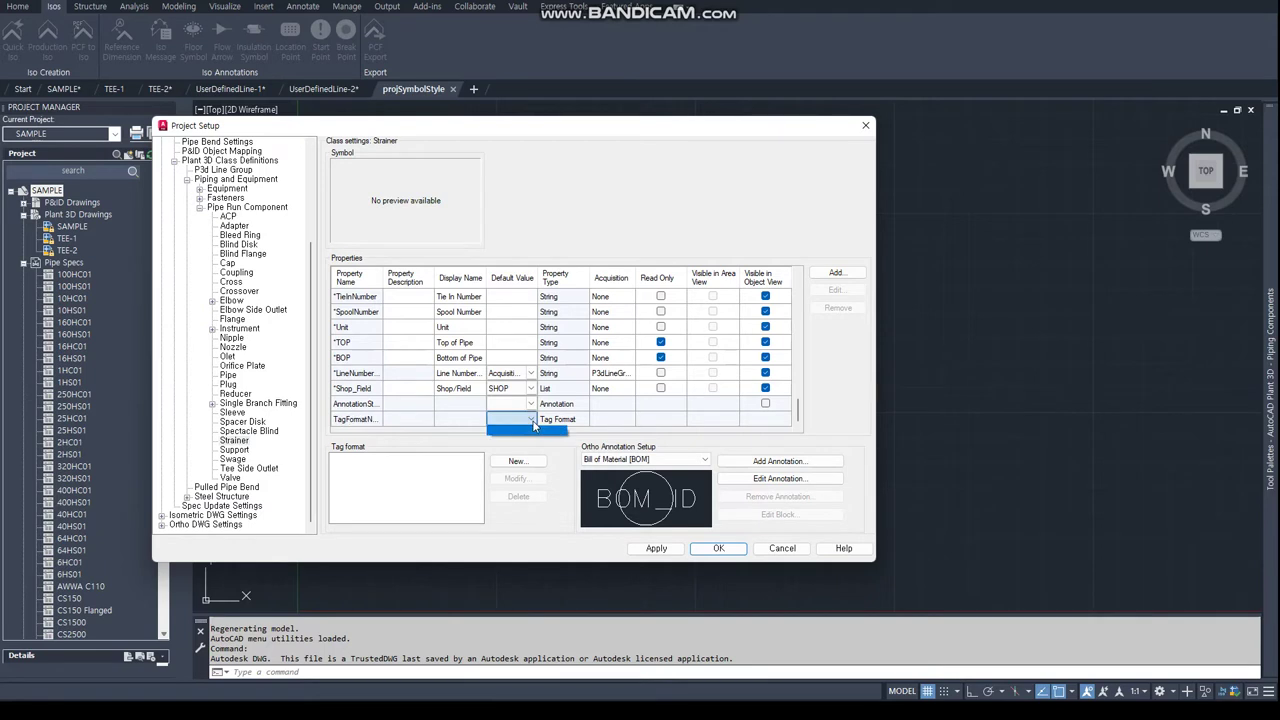
pyautogui.click(505, 462)
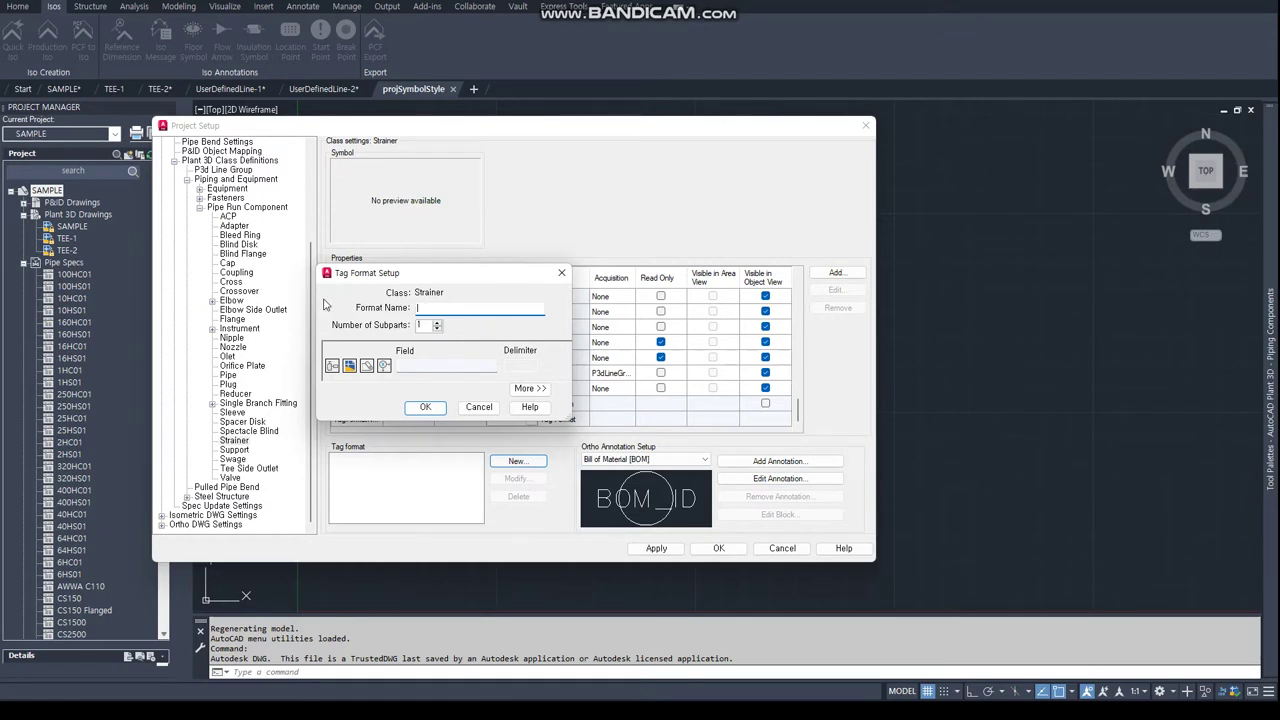
# Set the tag format's field to the Instrument class's Tag property
pyautogui.click(331, 365)
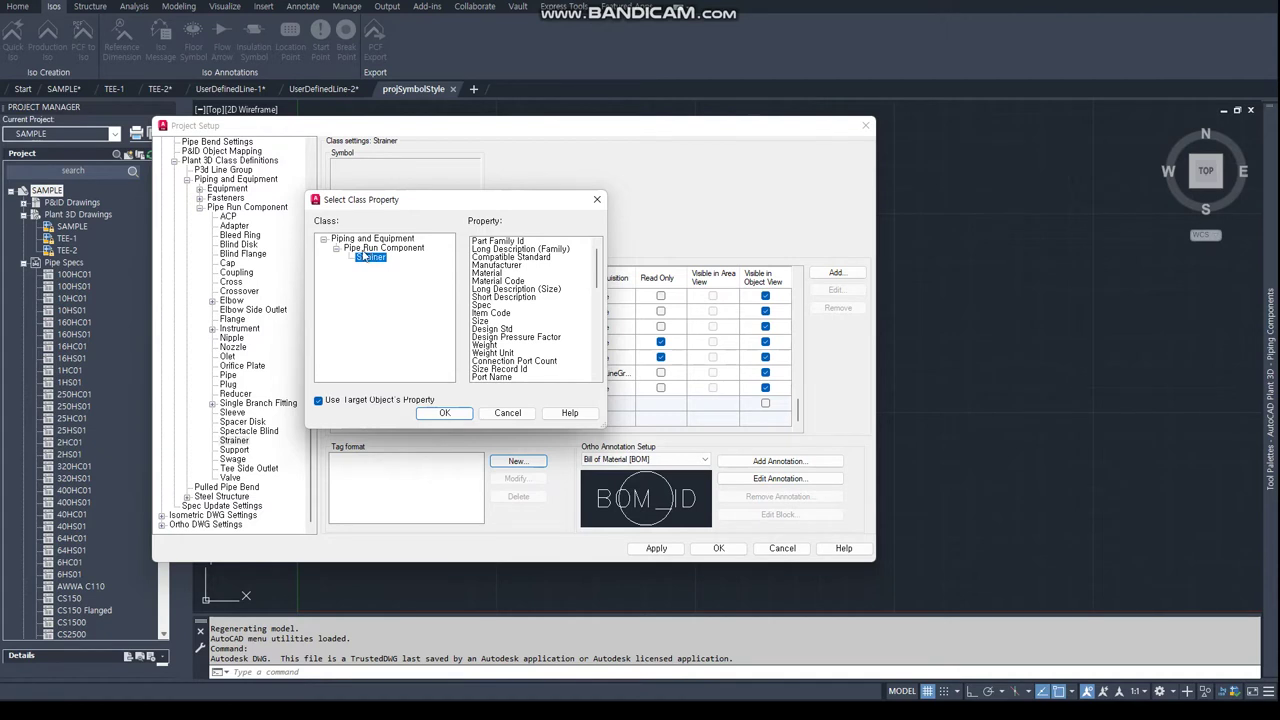
pyautogui.click(335, 400)
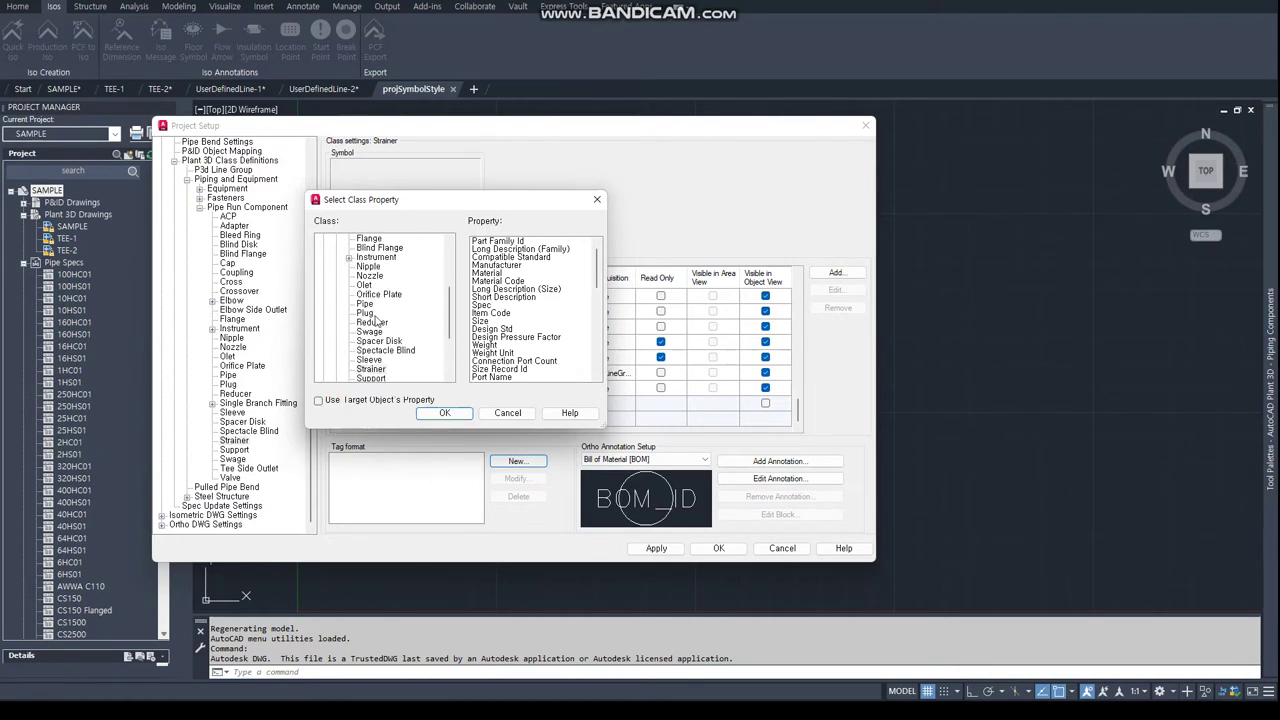
pyautogui.click(378, 259)
pyautogui.scroll(-3, 506, 318)
pyautogui.scroll(-2, 506, 318)
pyautogui.scroll(-2, 506, 318)
pyautogui.scroll(-2, 506, 318)
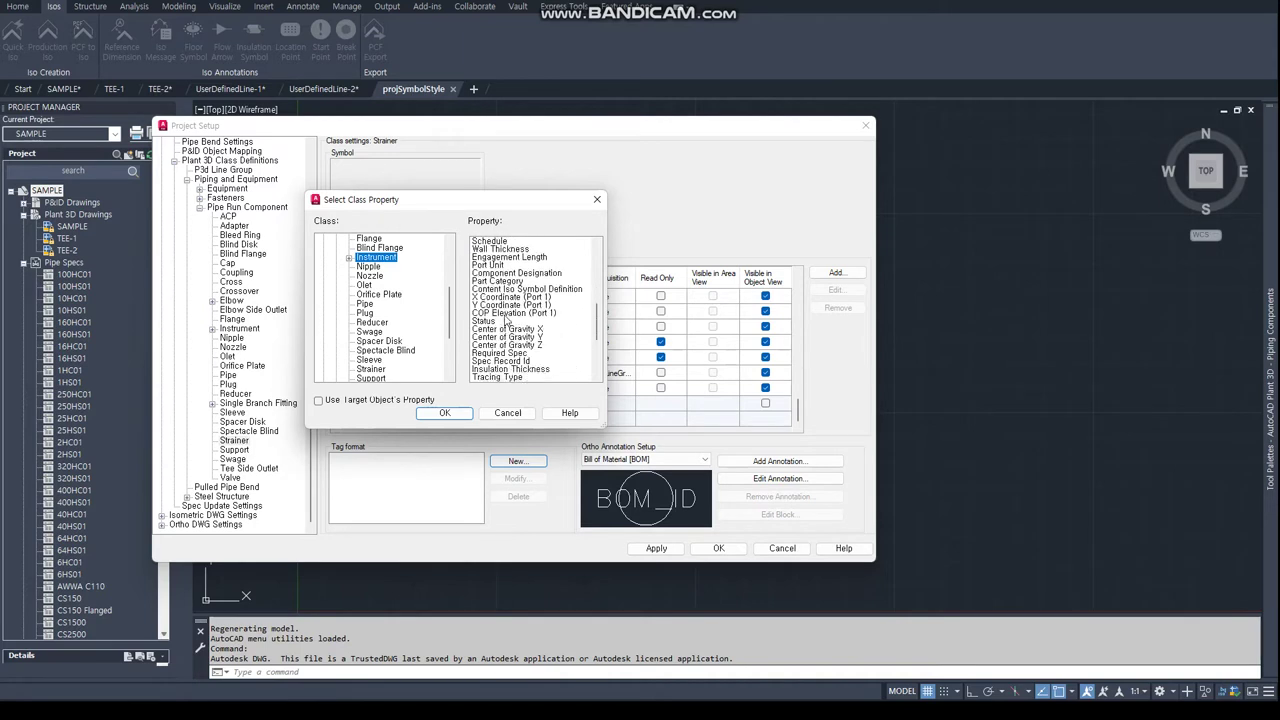
pyautogui.scroll(-2, 490, 343)
pyautogui.scroll(-2, 490, 343)
pyautogui.click(481, 321)
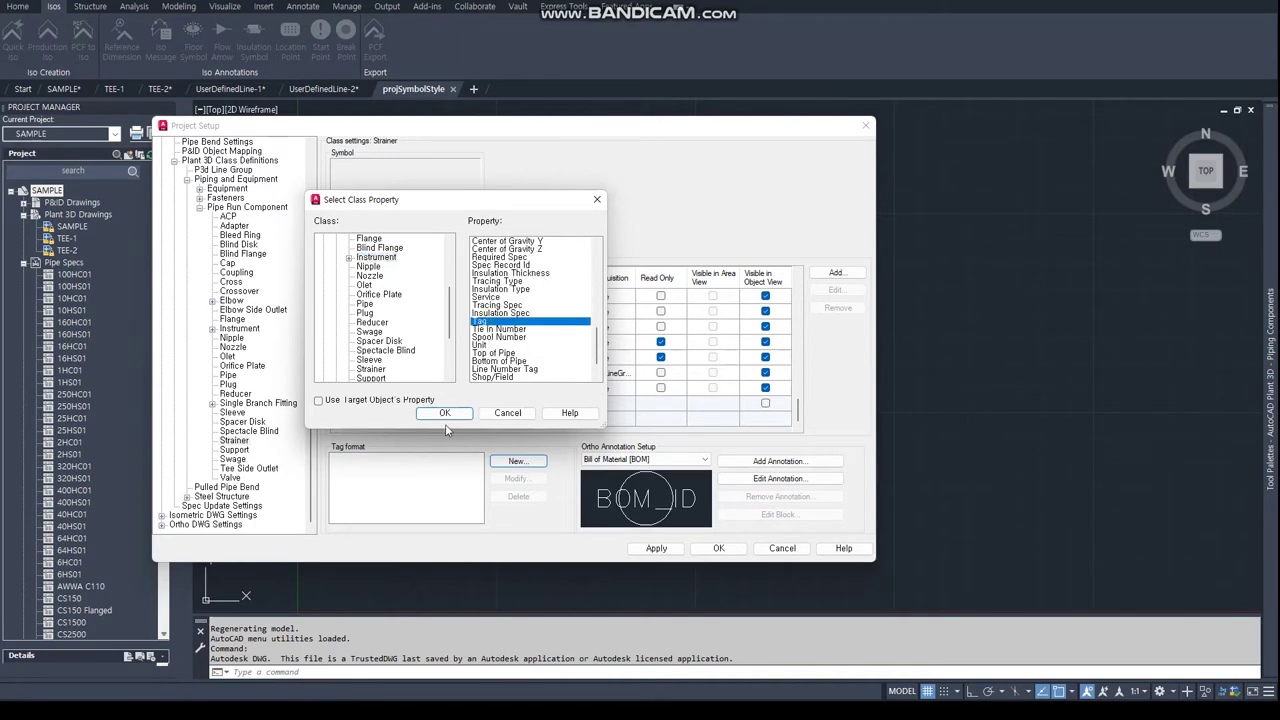
pyautogui.click(440, 413)
# Name the format Tag, replace the existing Tag format, and apply
pyautogui.click(432, 309)
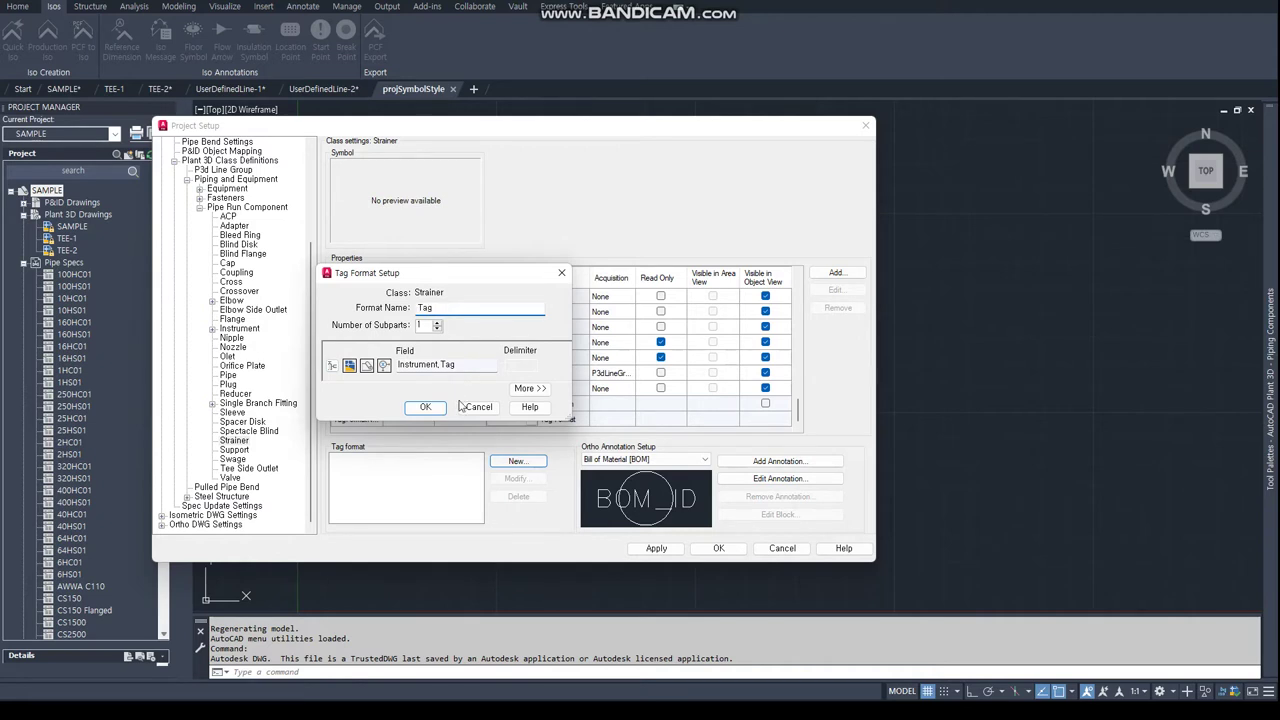
pyautogui.click(425, 407)
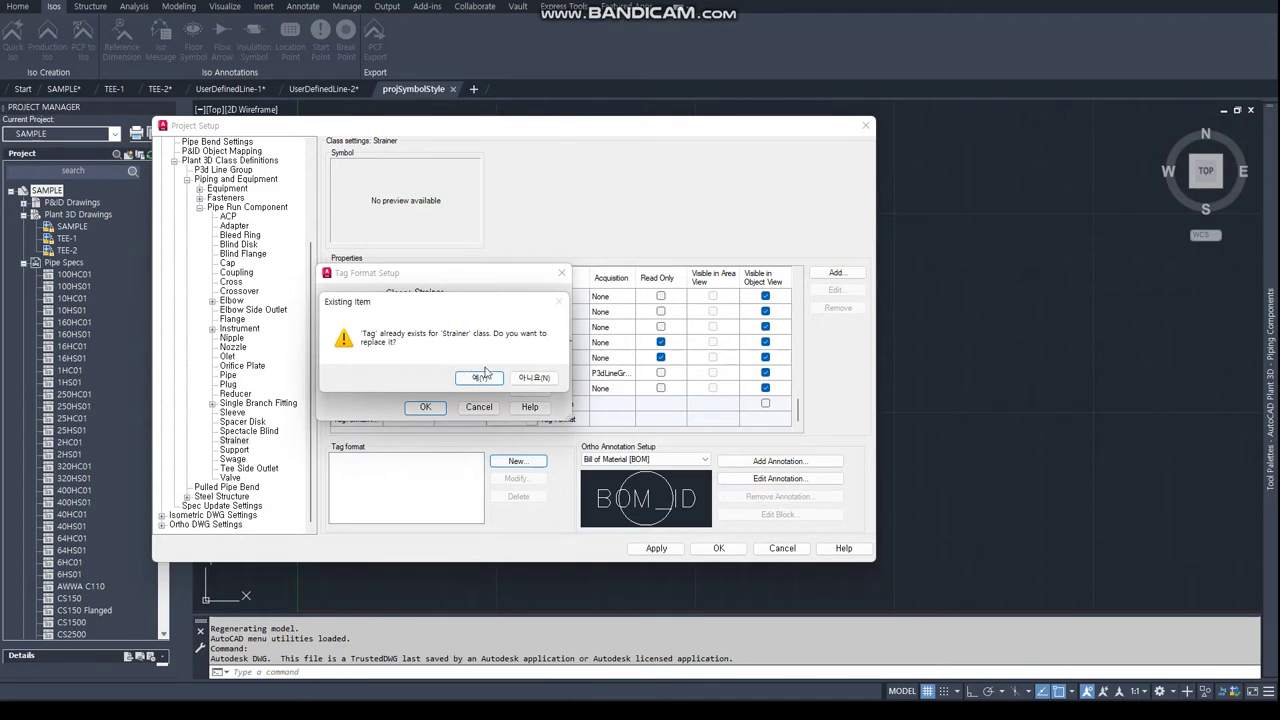
pyautogui.click(478, 377)
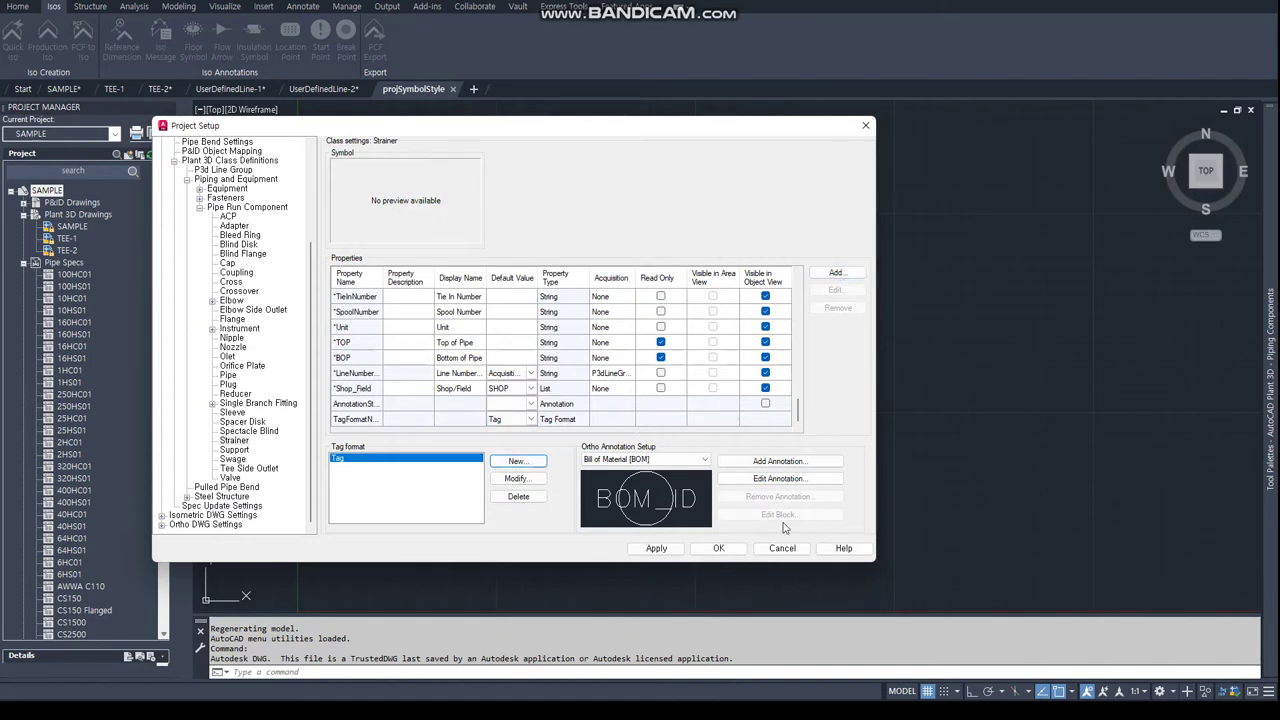
pyautogui.click(656, 548)
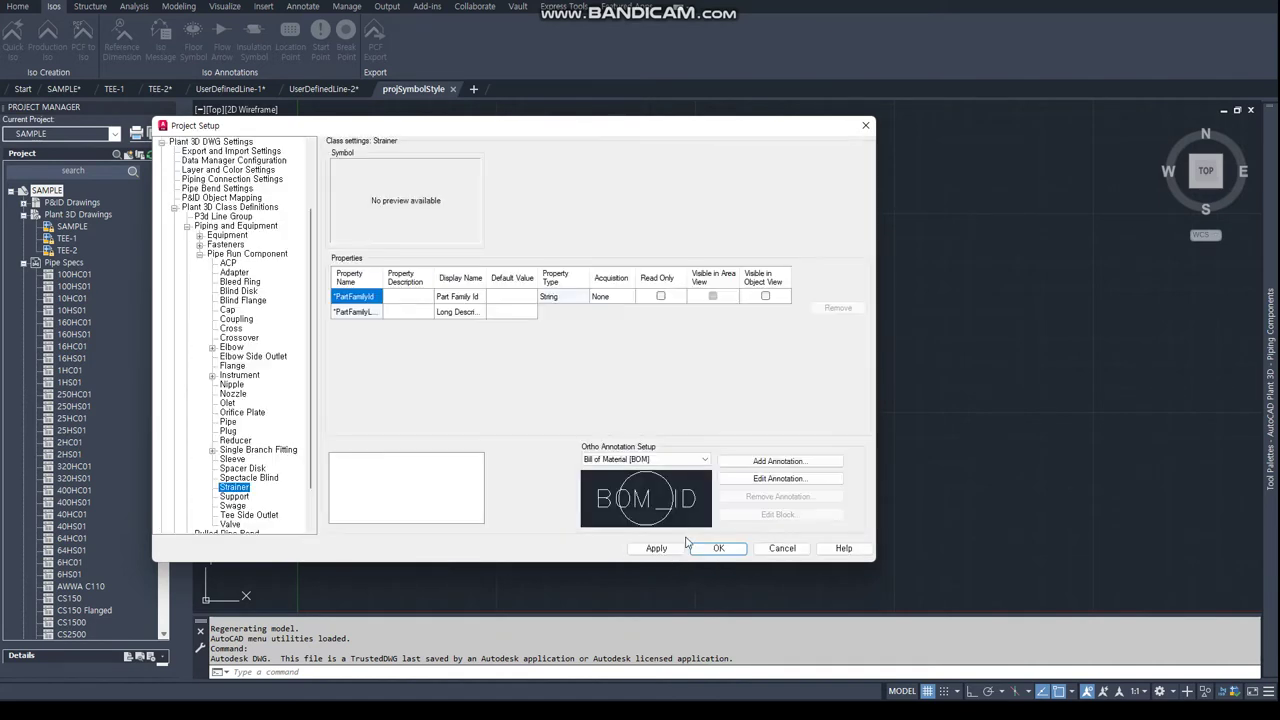
# Close Project Setup and tag the first strainer tee STR$001 in Properties
pyautogui.click(719, 549)
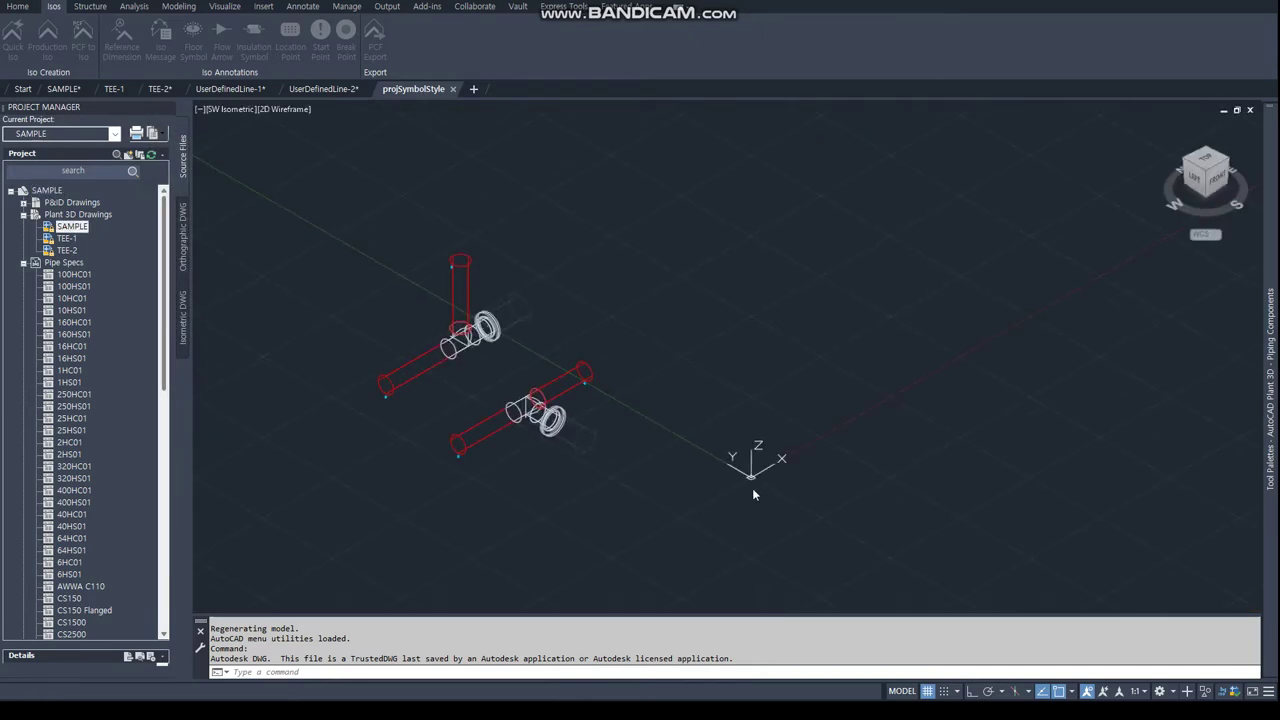
pyautogui.scroll(4, 460, 358)
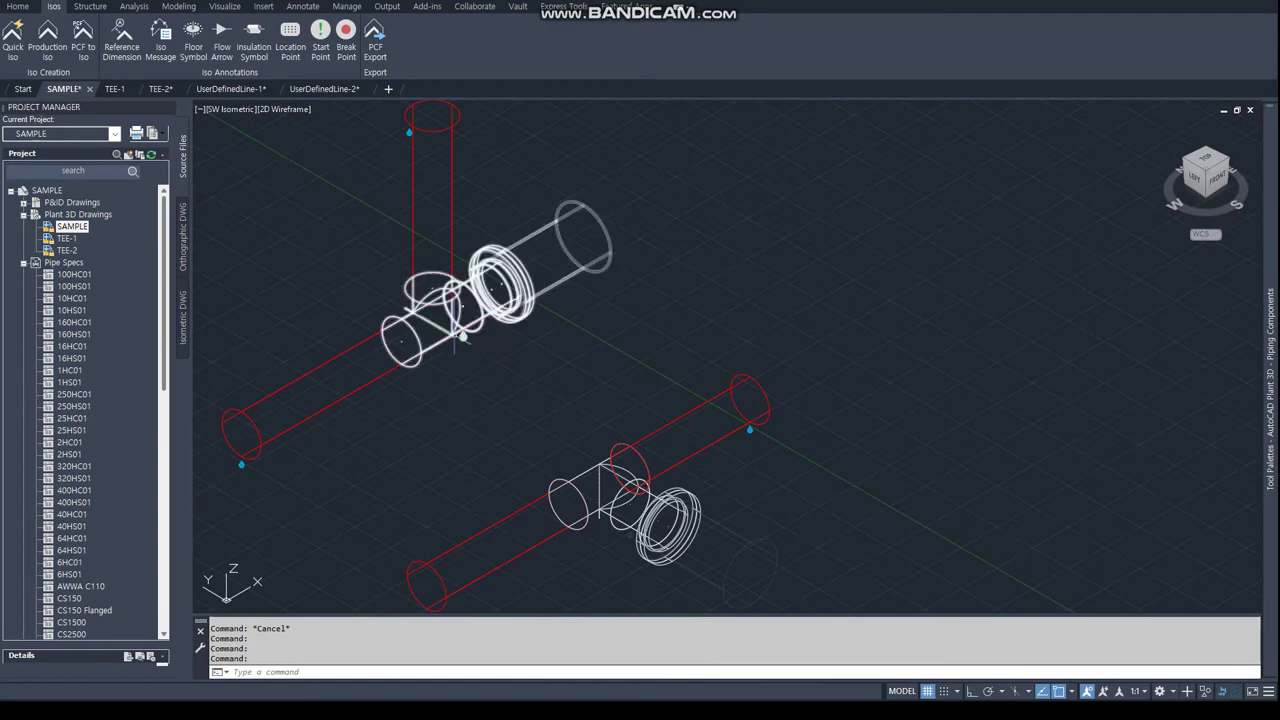
pyautogui.rightClick(455, 341)
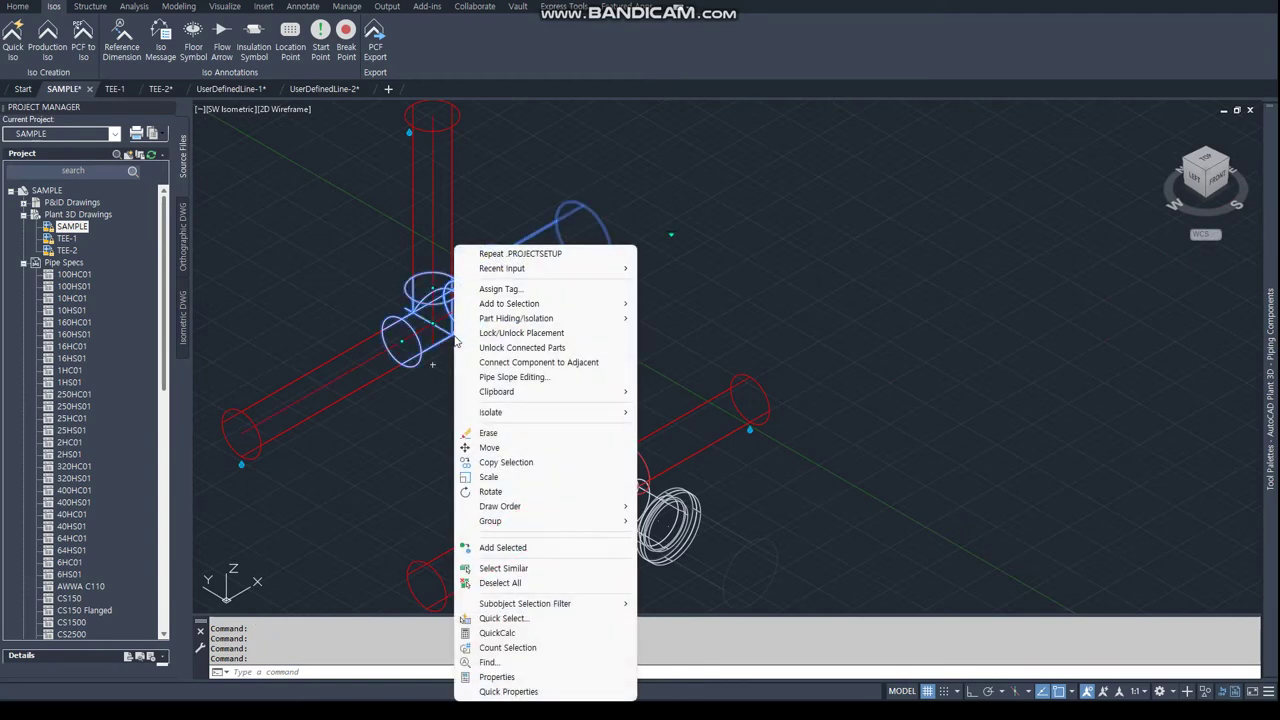
pyautogui.click(497, 677)
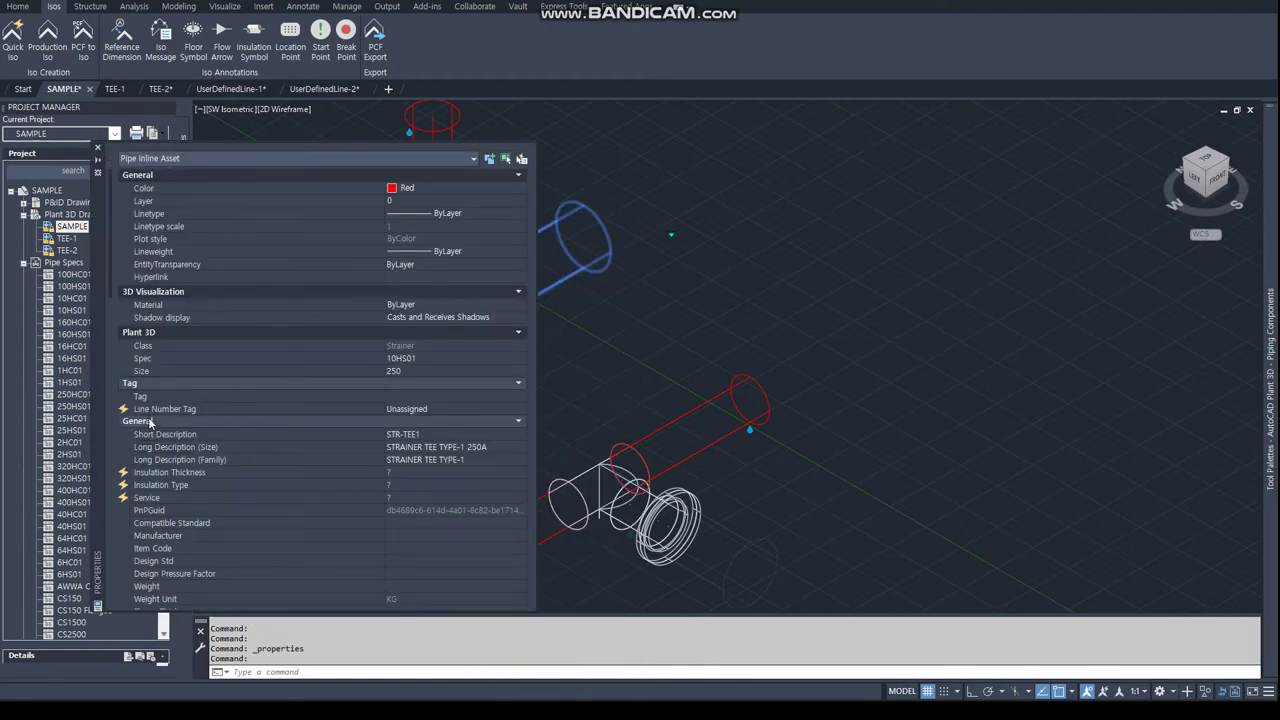
pyautogui.click(503, 396)
pyautogui.click(520, 396)
pyautogui.write('str')
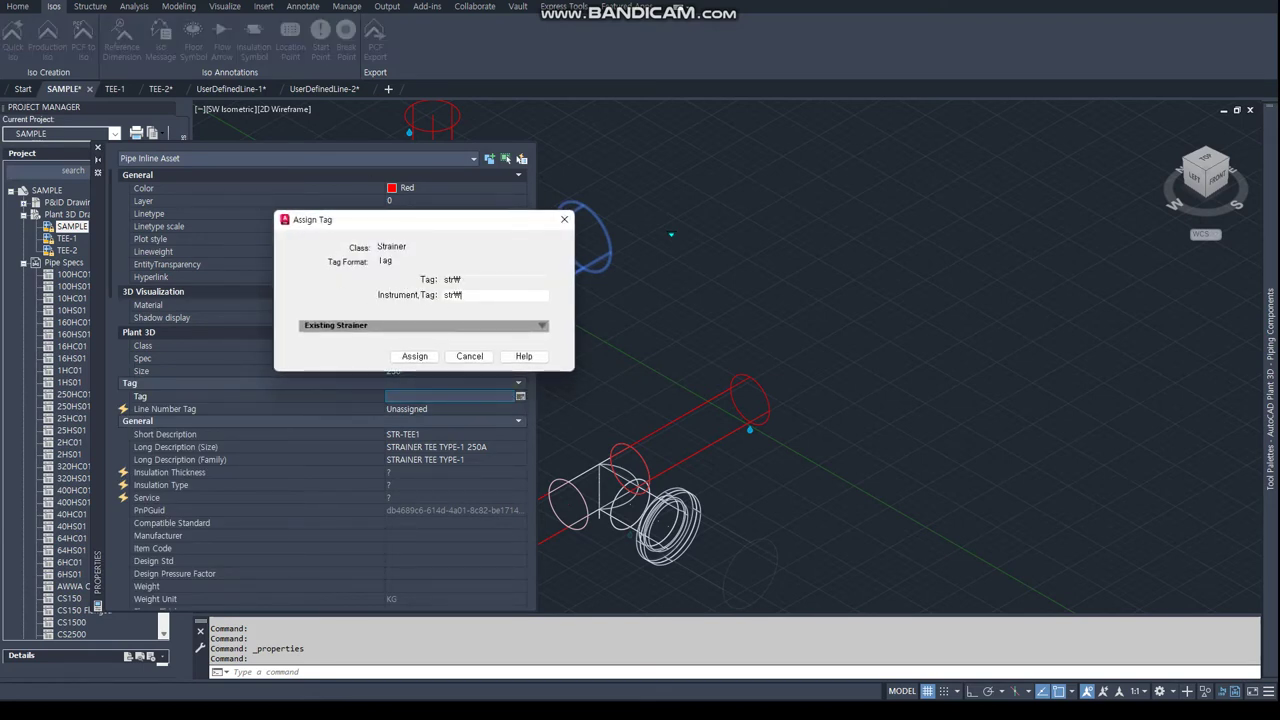
pyautogui.write('₩')
pyautogui.write('TR')
pyautogui.write('@')
pyautogui.click(416, 356)
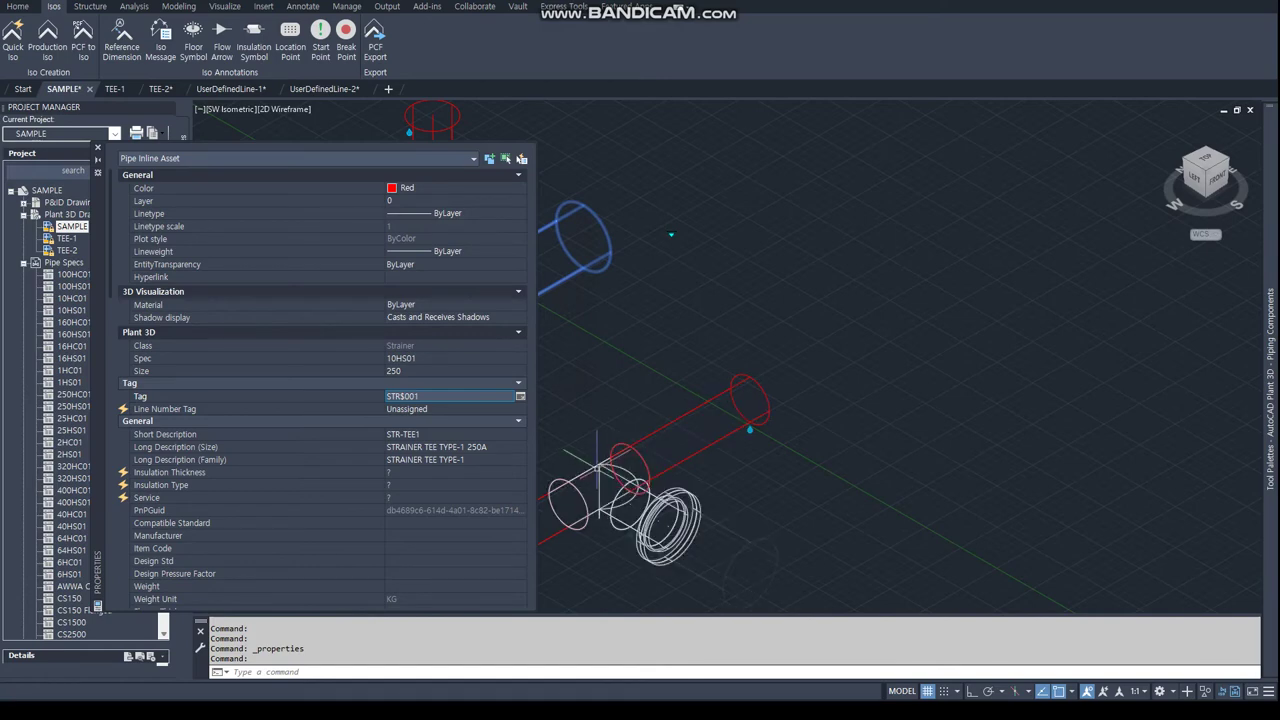
# Tag the second strainer tee STR$002 and close the Properties palette
pyautogui.click(648, 515)
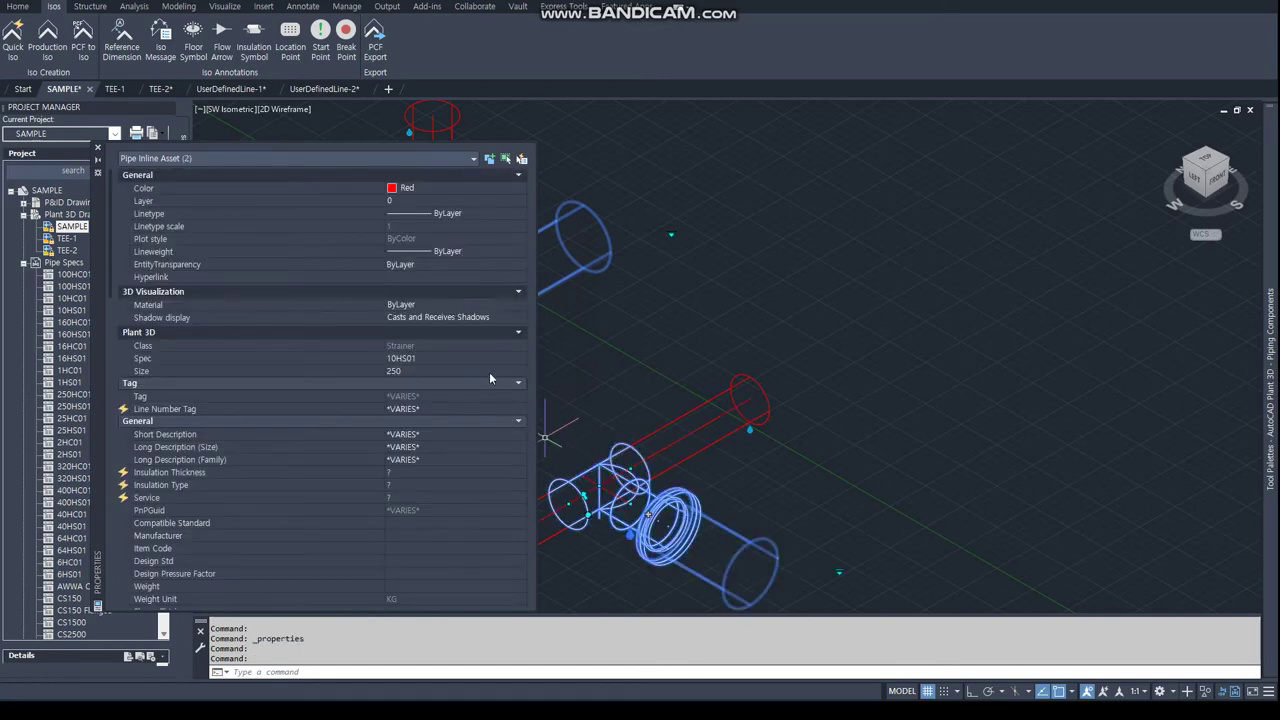
pyautogui.press('Escape')
pyautogui.press('Escape')
pyautogui.press('Escape')
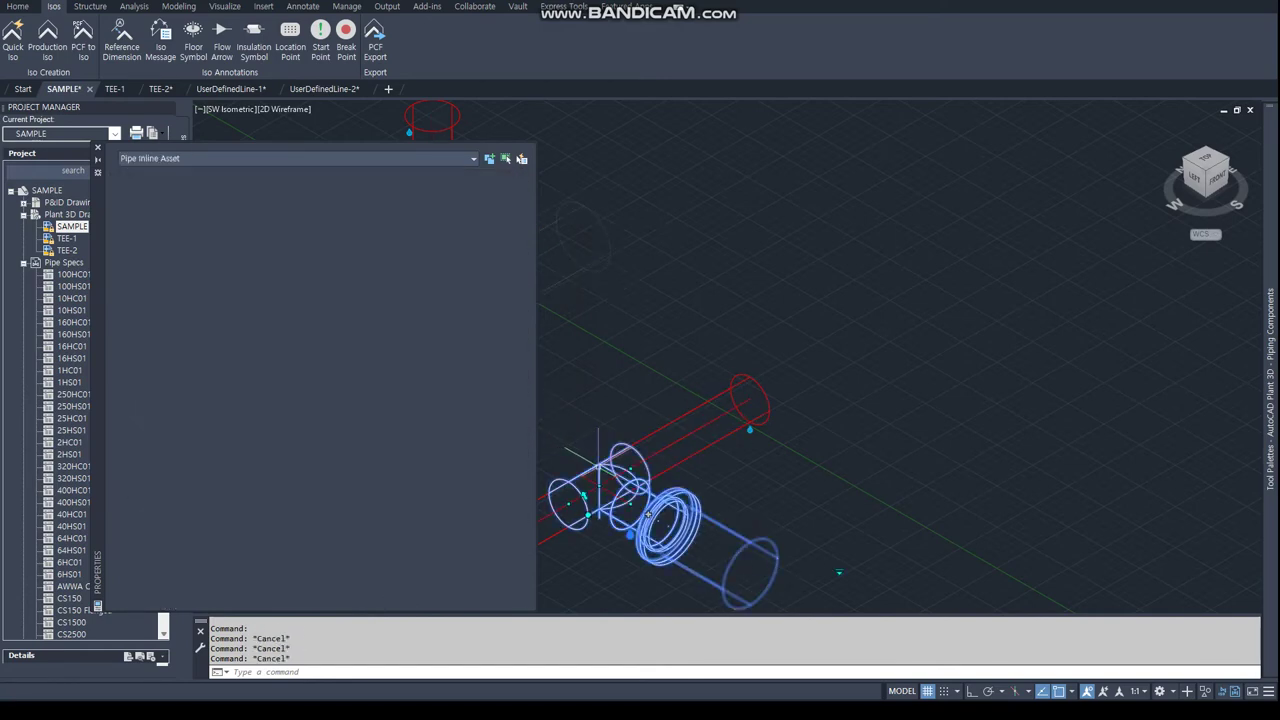
pyautogui.click(494, 396)
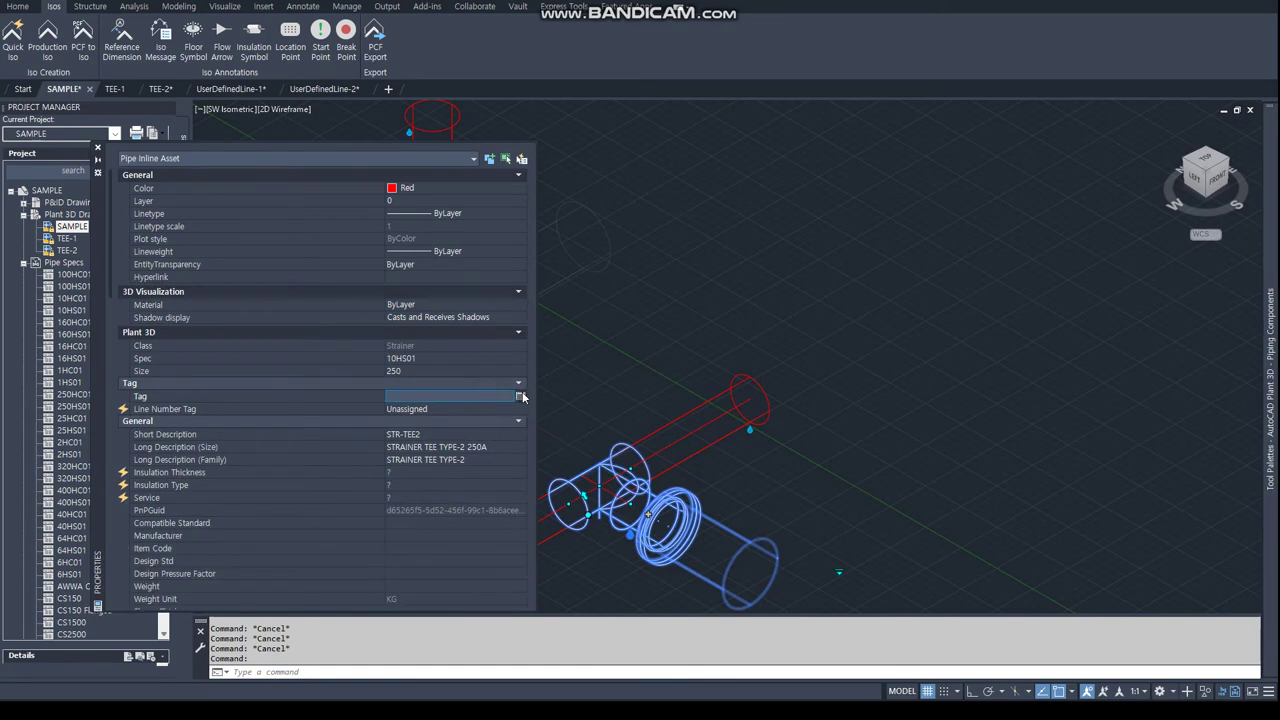
pyautogui.click(520, 396)
pyautogui.write('STR$002')
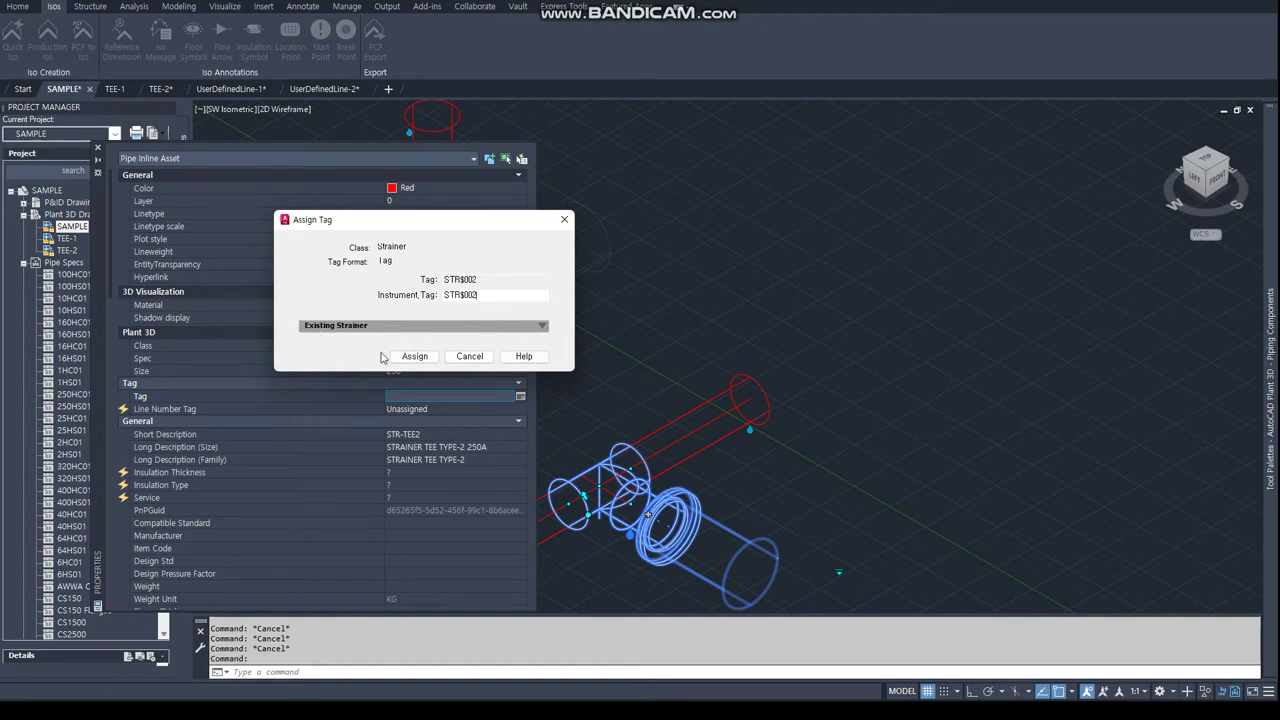
pyautogui.click(416, 357)
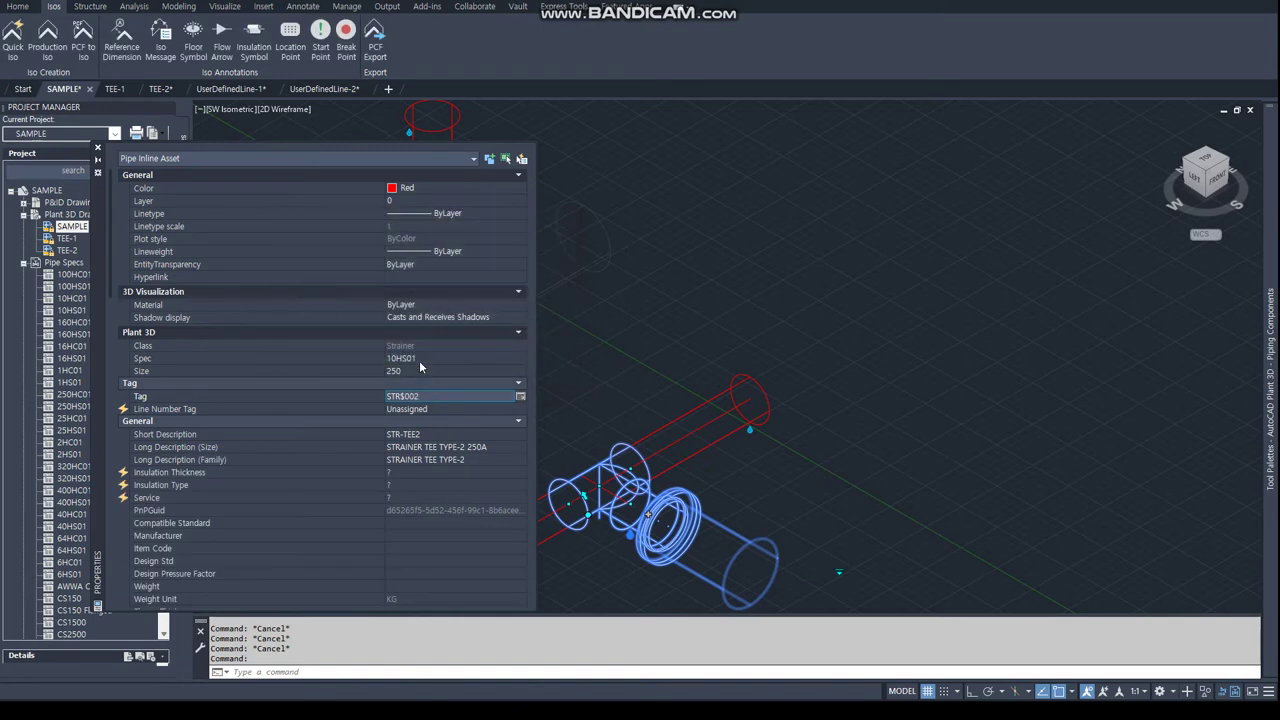
pyautogui.click(97, 150)
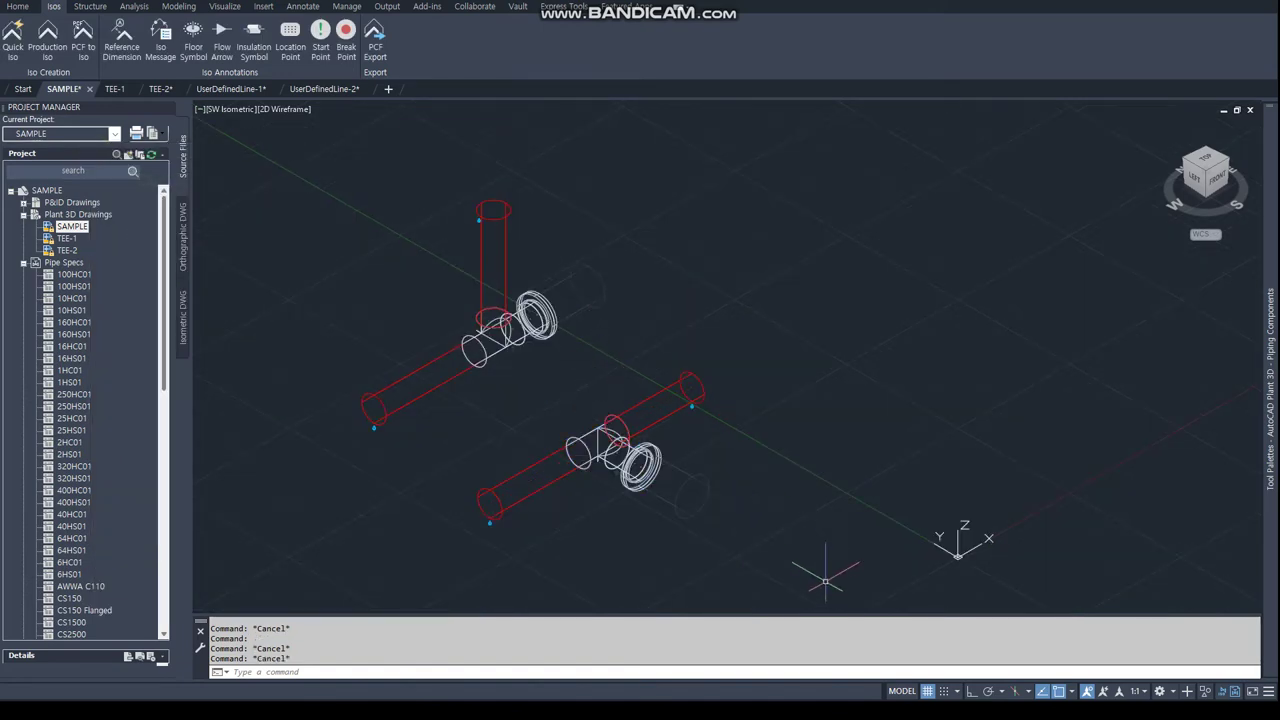
# Window-select both pipe assemblies, create quick isos, and open UserDefinedLine-1 (2).dwg
pyautogui.click(828, 580)
pyautogui.click(360, 196)
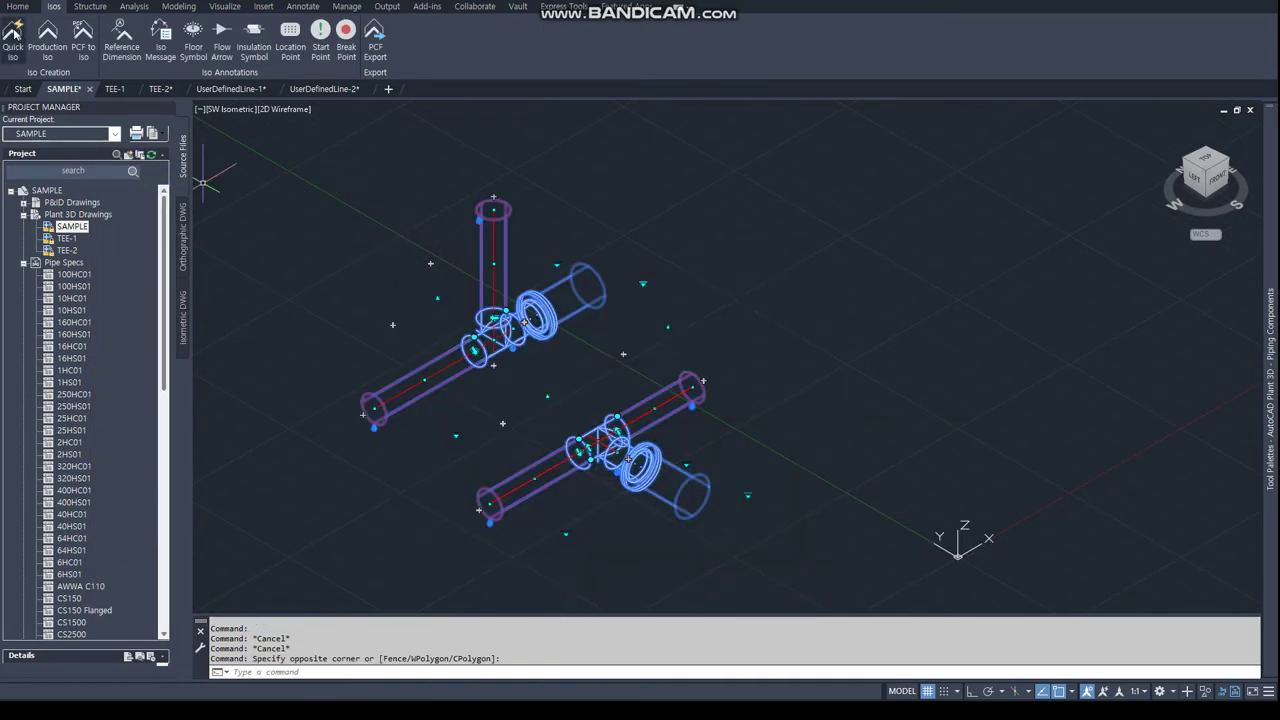
pyautogui.click(12, 38)
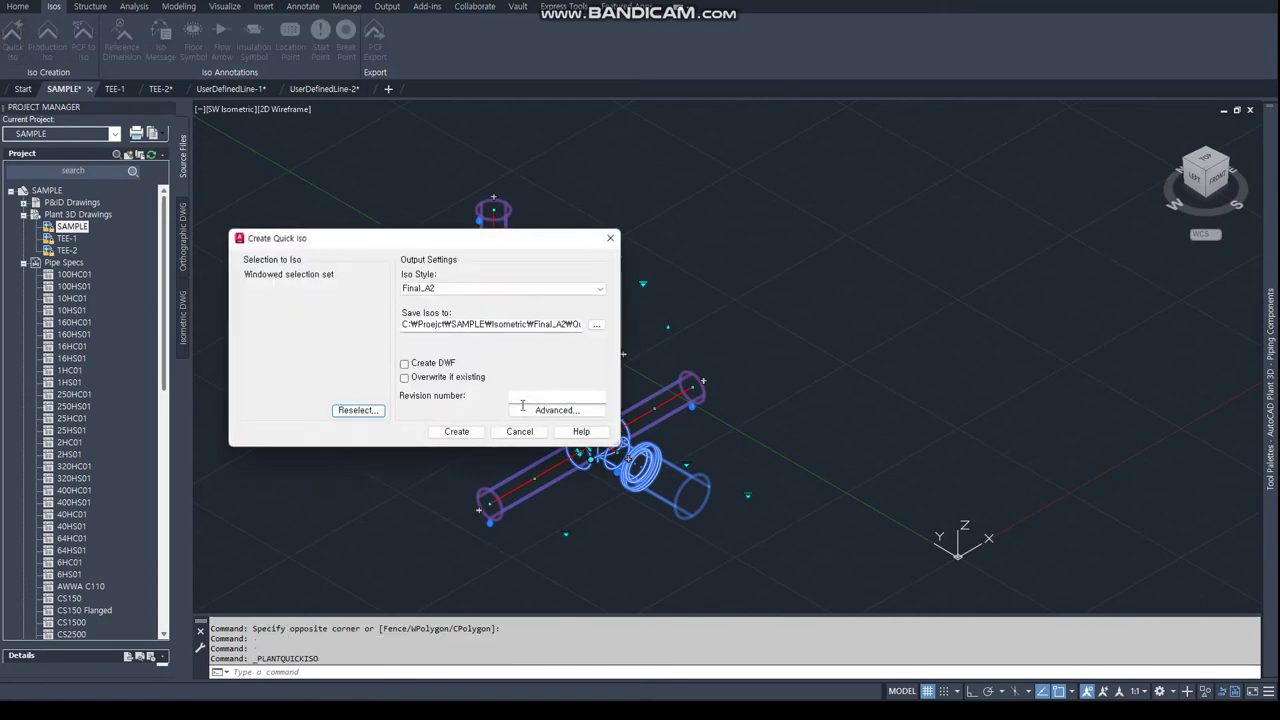
pyautogui.click(455, 431)
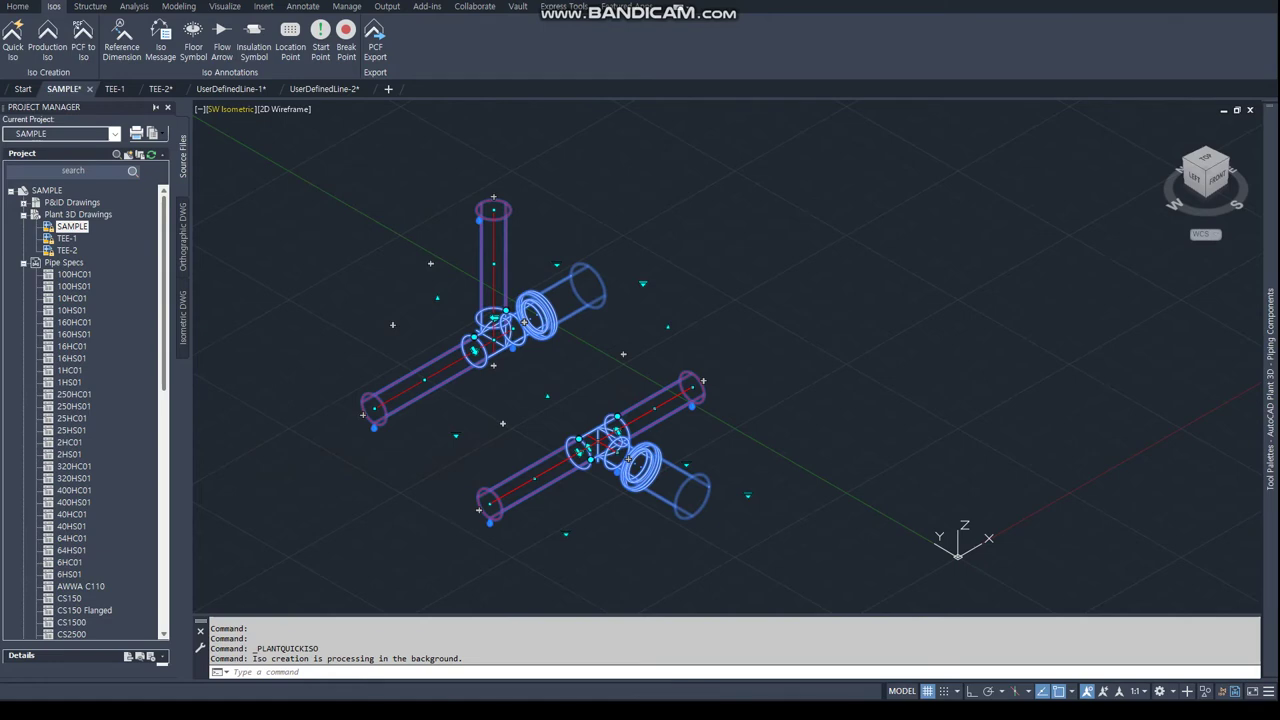
pyautogui.click(1168, 667)
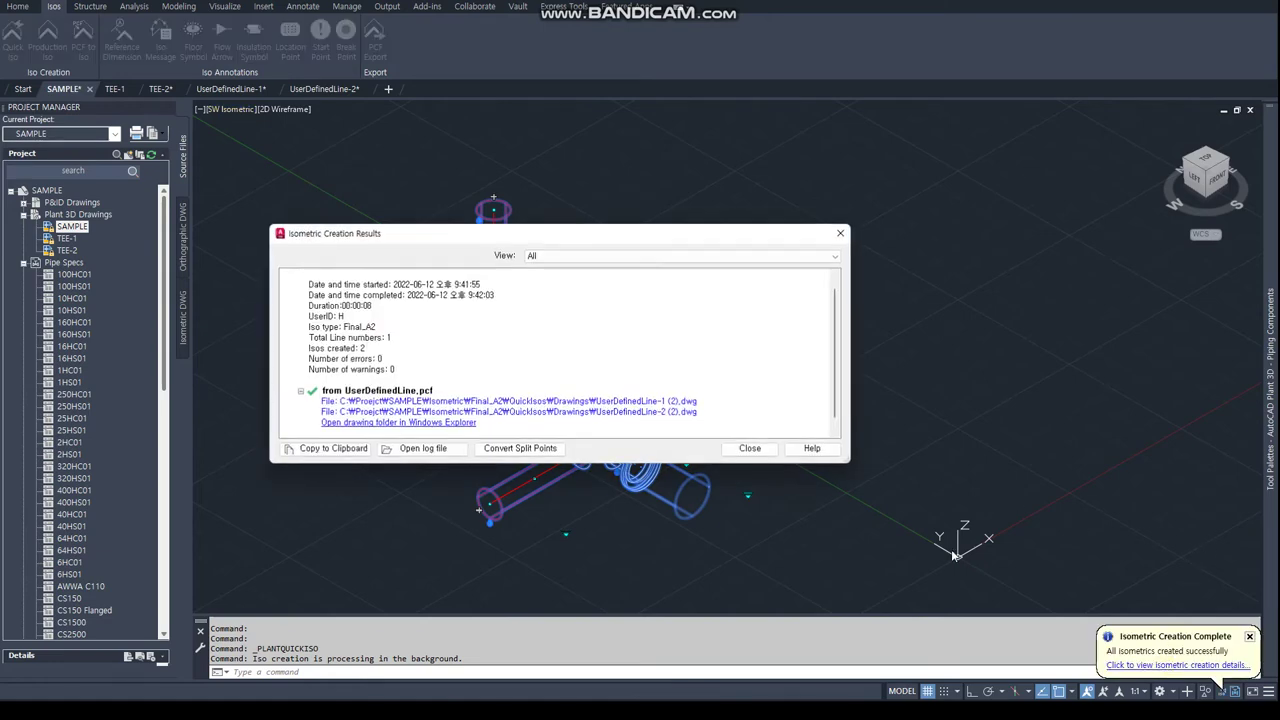
pyautogui.click(484, 401)
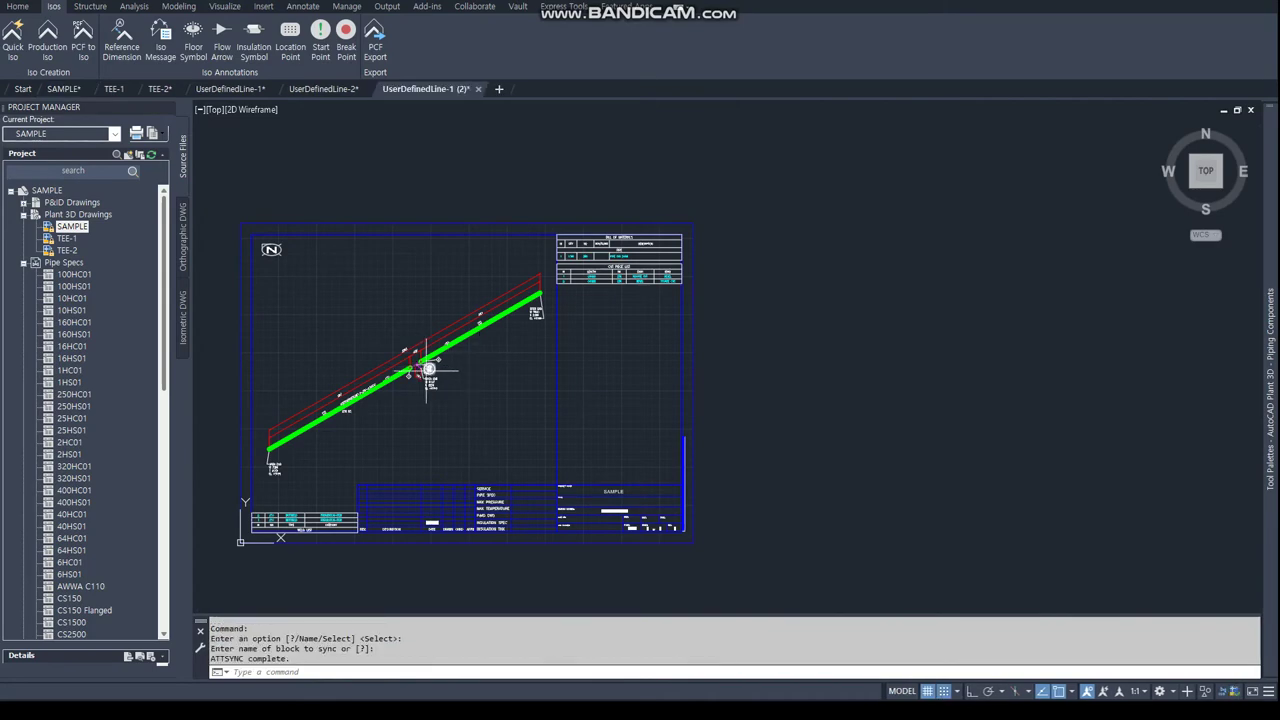
# Reopen the iso results and open UserDefinedLine-2 (2).dwg to review its STR 001 tag
pyautogui.scroll(5, 415, 370)
pyautogui.scroll(2, 410, 368)
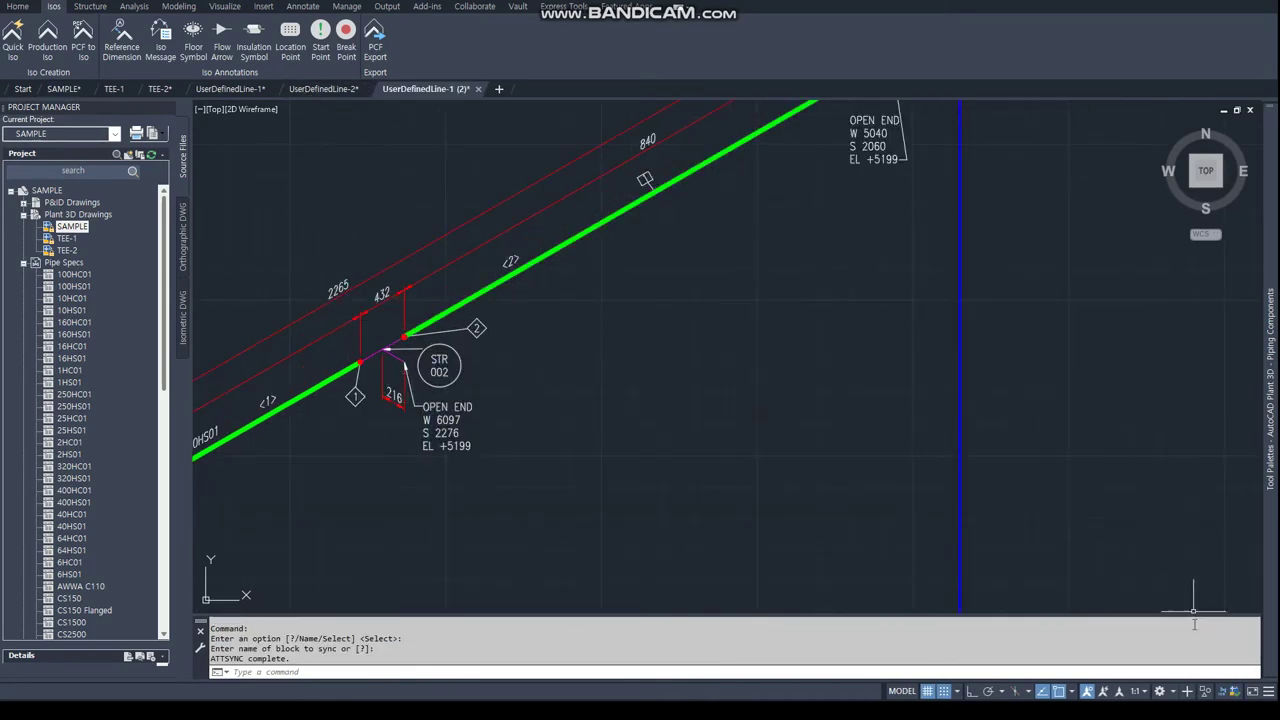
pyautogui.click(1225, 694)
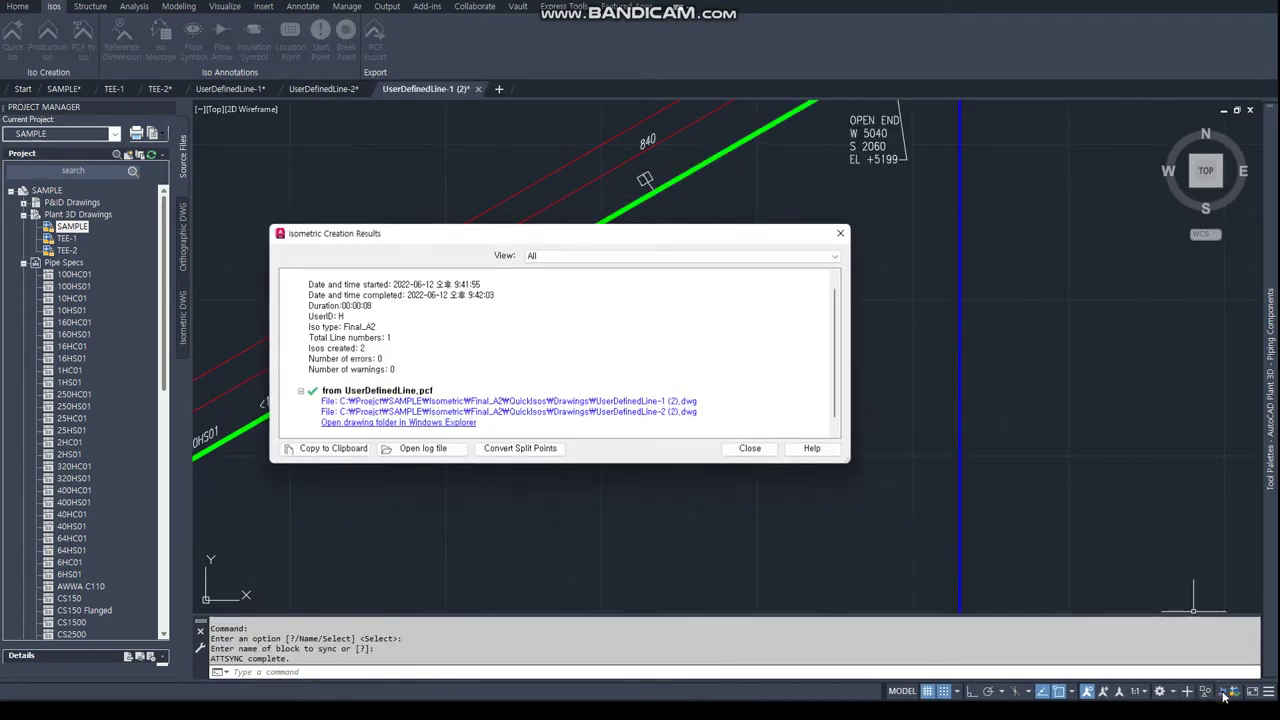
pyautogui.click(674, 420)
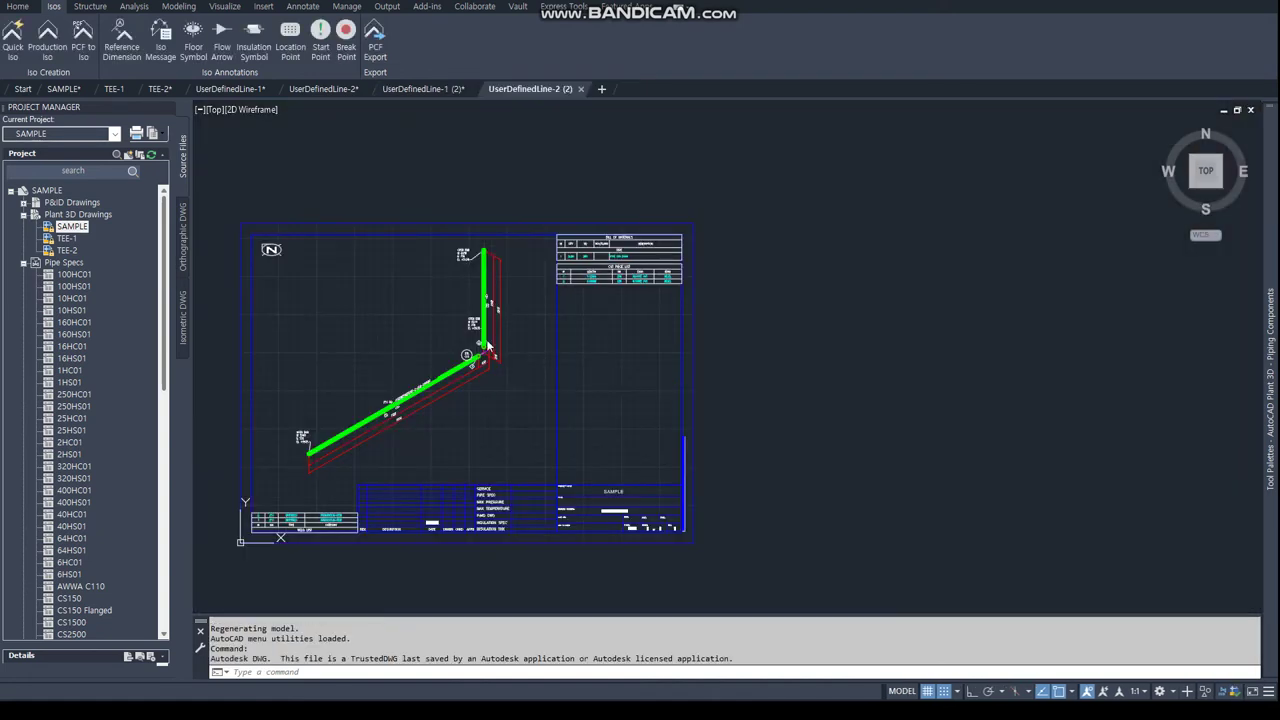
pyautogui.scroll(5, 480, 347)
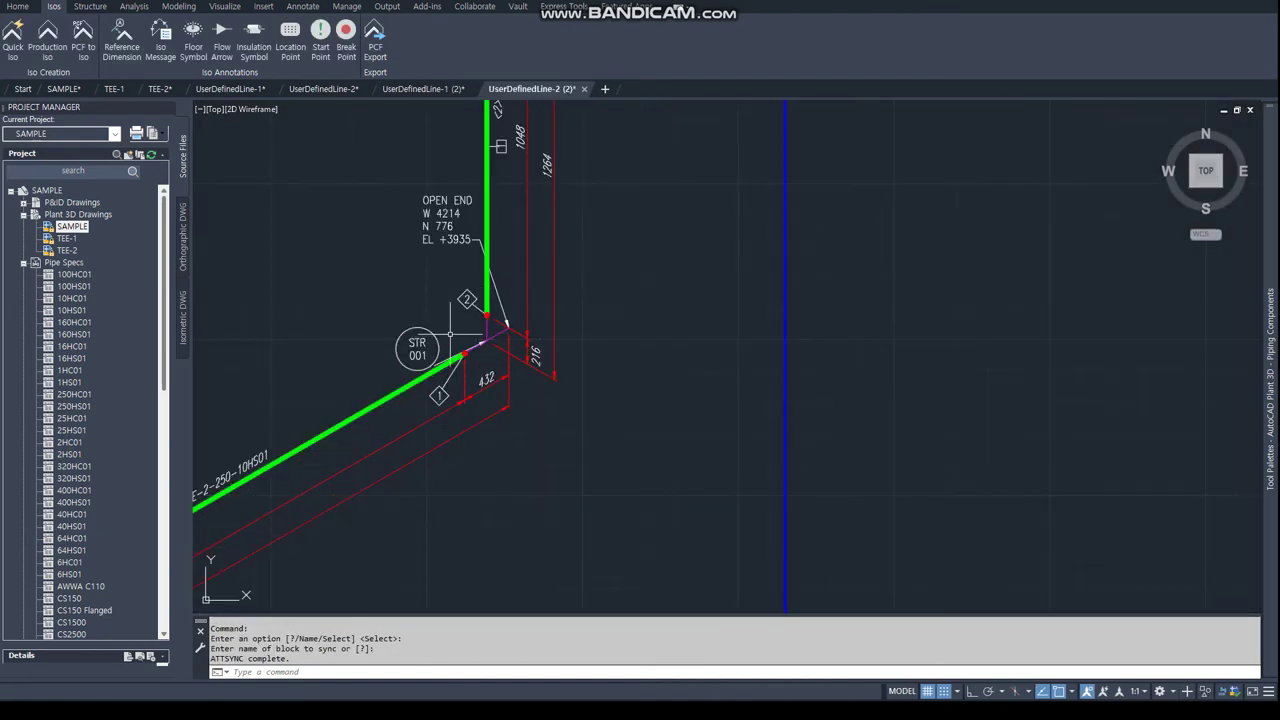
pyautogui.scroll(-3, 444, 343)
pyautogui.moveTo(444, 343); pyautogui.dragTo(434, 353, button='middle')
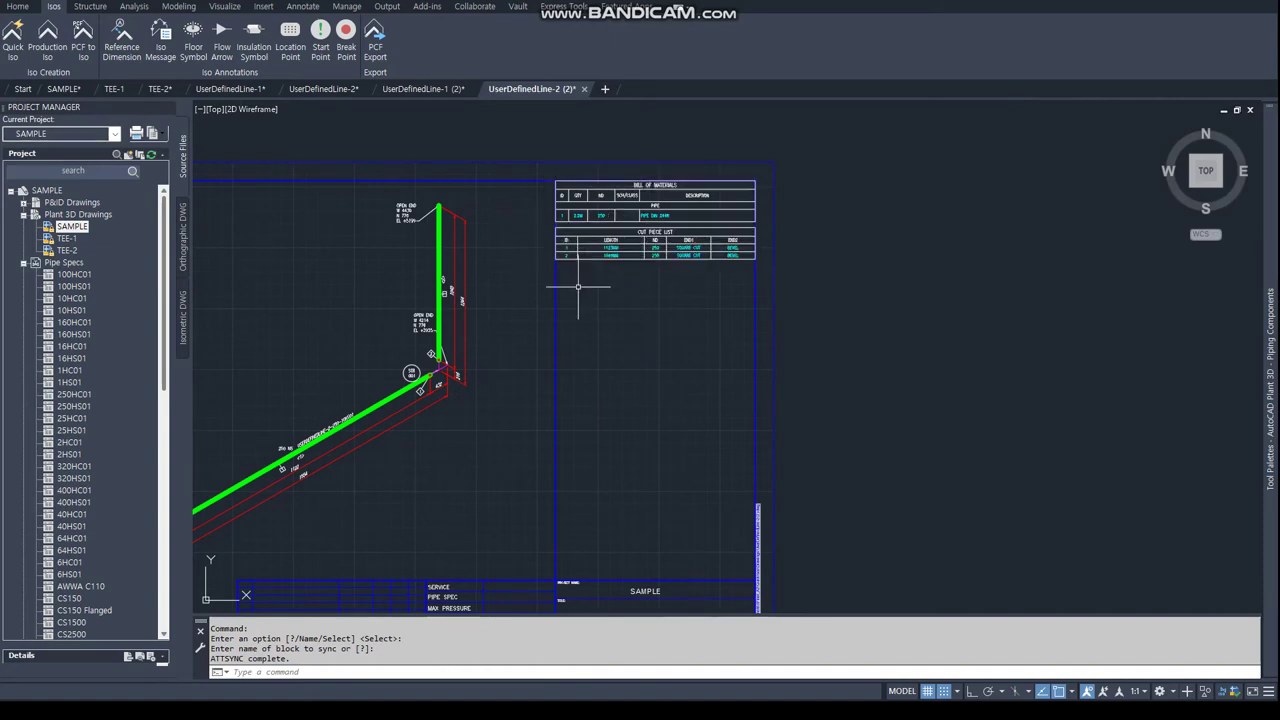
pyautogui.scroll(2, 402, 385)
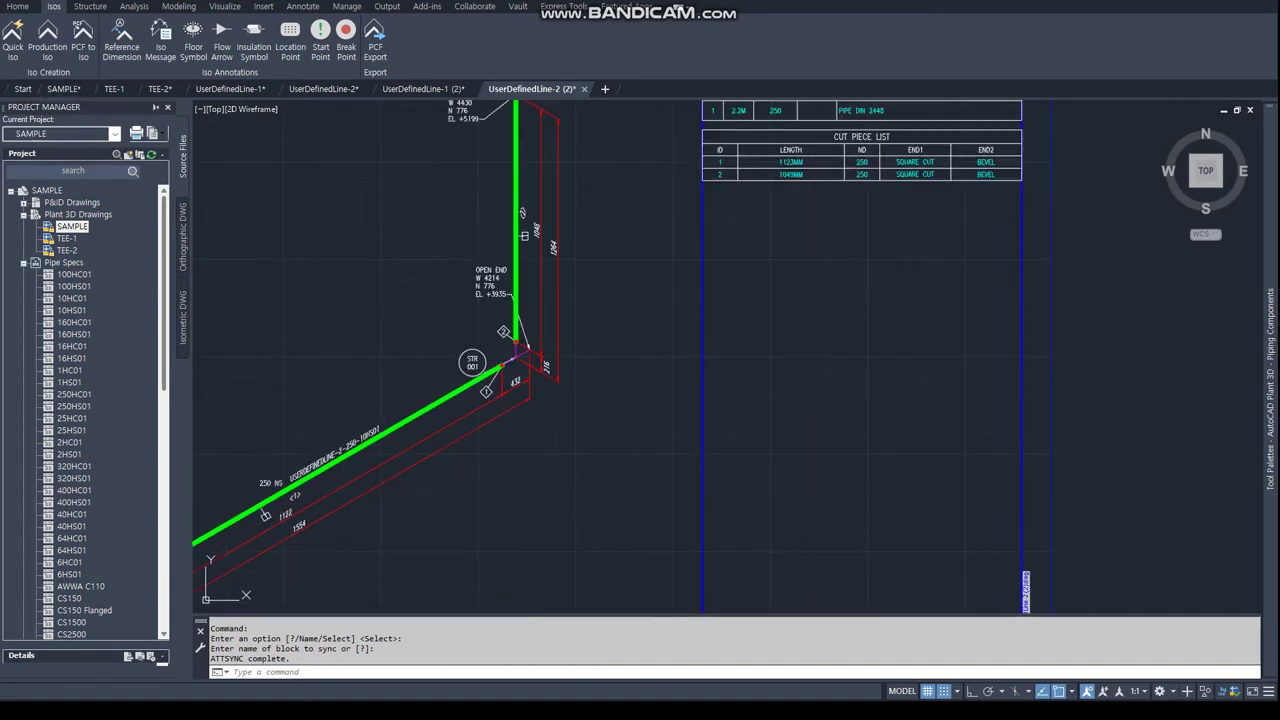
# Check the ISO SYMBOLE step in the Notepad notes, then return to the SAMPLE model drawing
pyautogui.hotkey('alt', 'Tab')
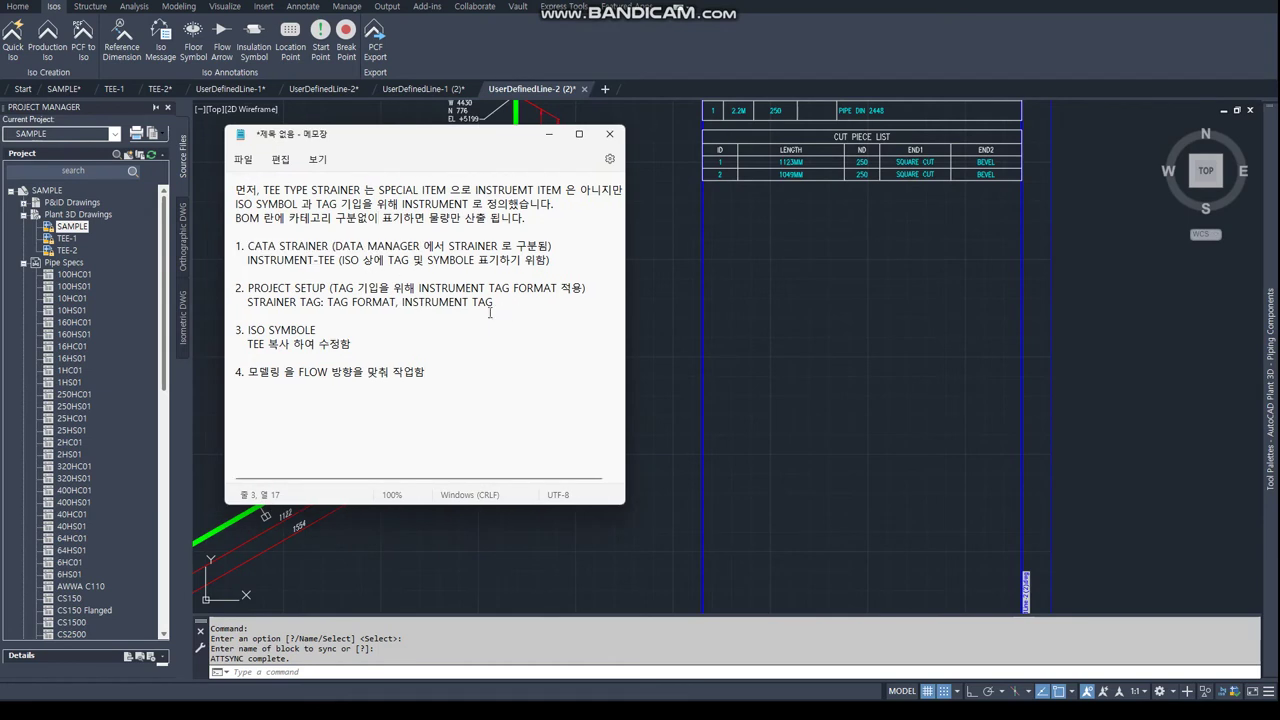
pyautogui.moveTo(240, 331)
pyautogui.mouseDown()
pyautogui.moveTo(365, 343)
pyautogui.moveTo(216, 328)
pyautogui.mouseUp()
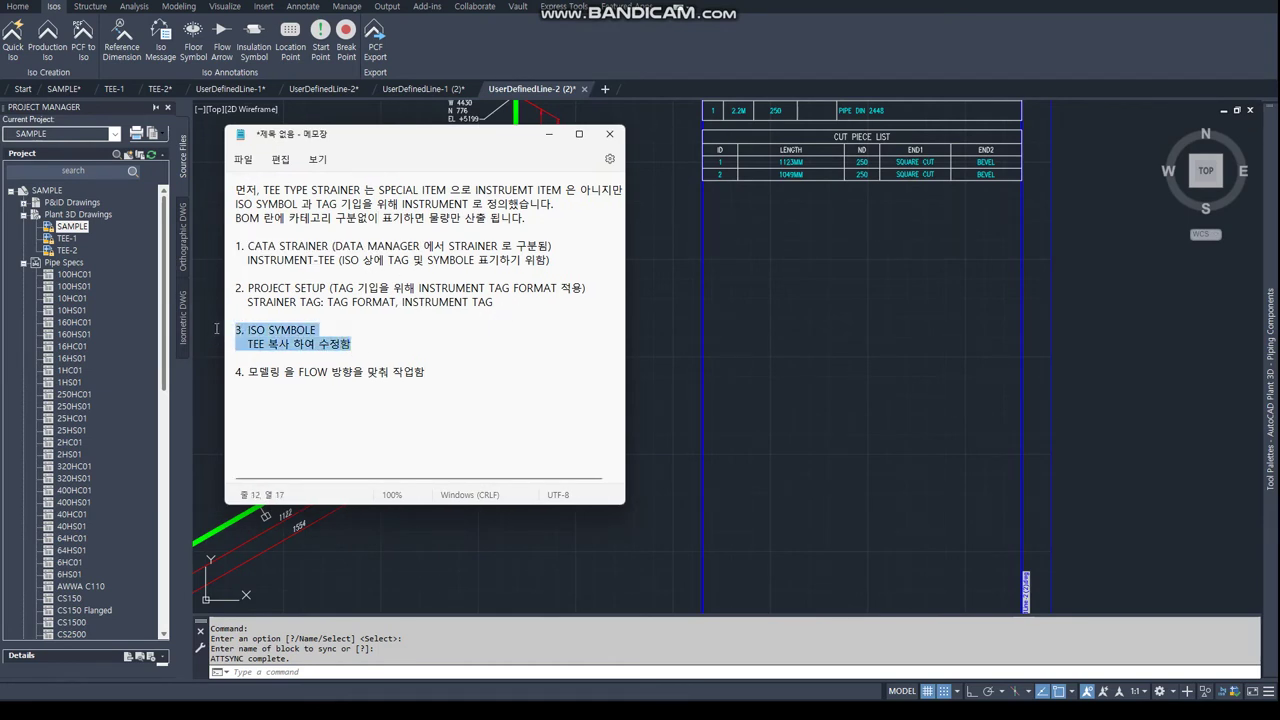
pyautogui.press('super+Down')
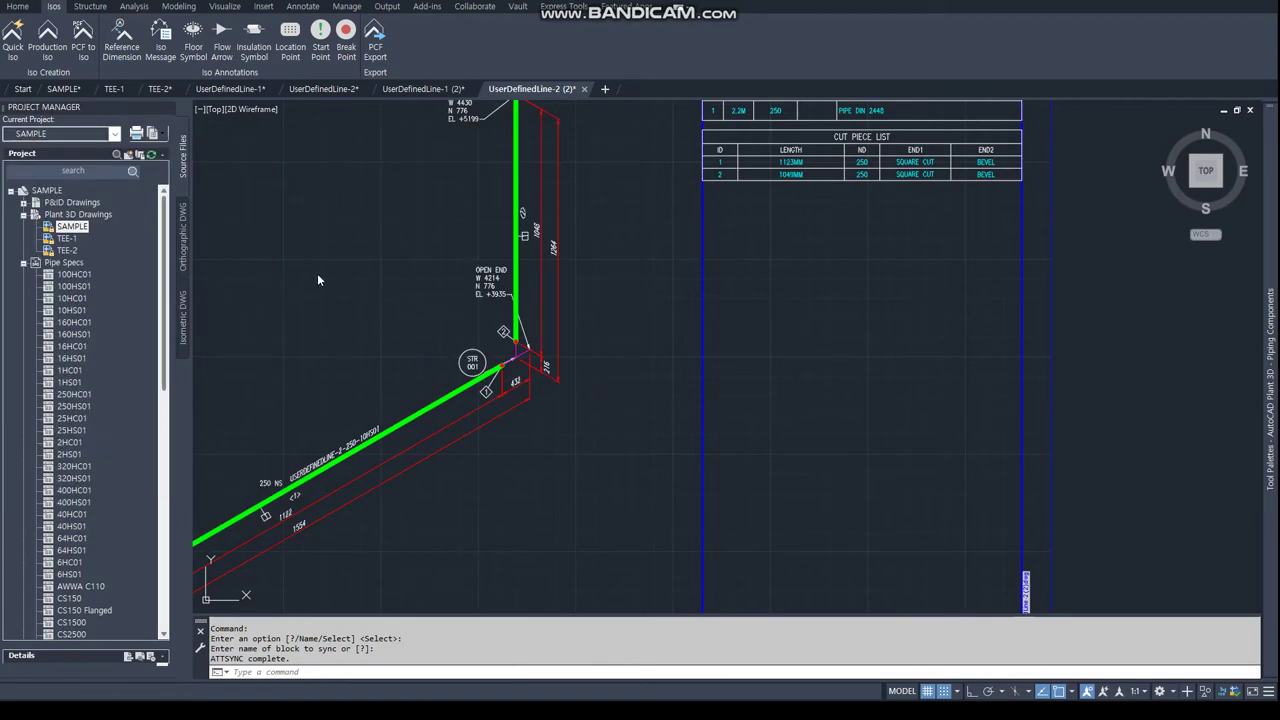
pyautogui.click(68, 93)
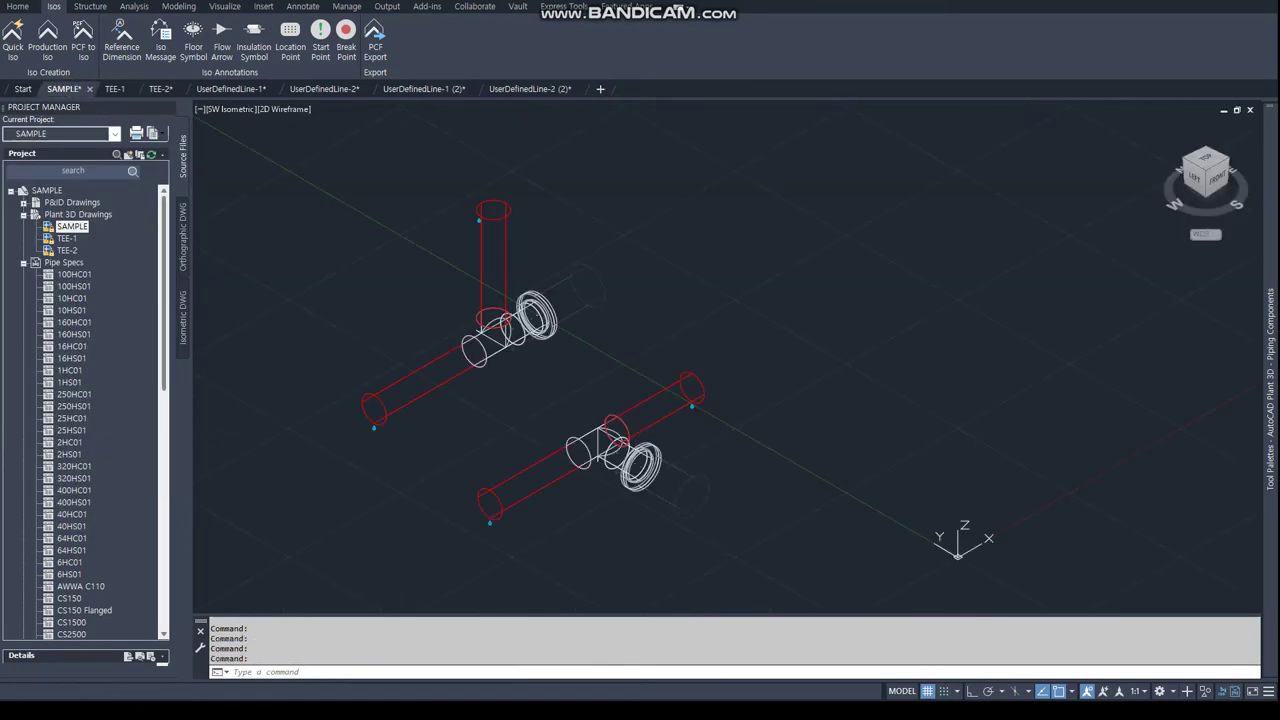
# From SAMPLE's Project Setup, go to Isometric DWG Settings > Symbols and Reference and edit isometric symbols
pyautogui.rightClick(45, 190)
pyautogui.click(108, 380)
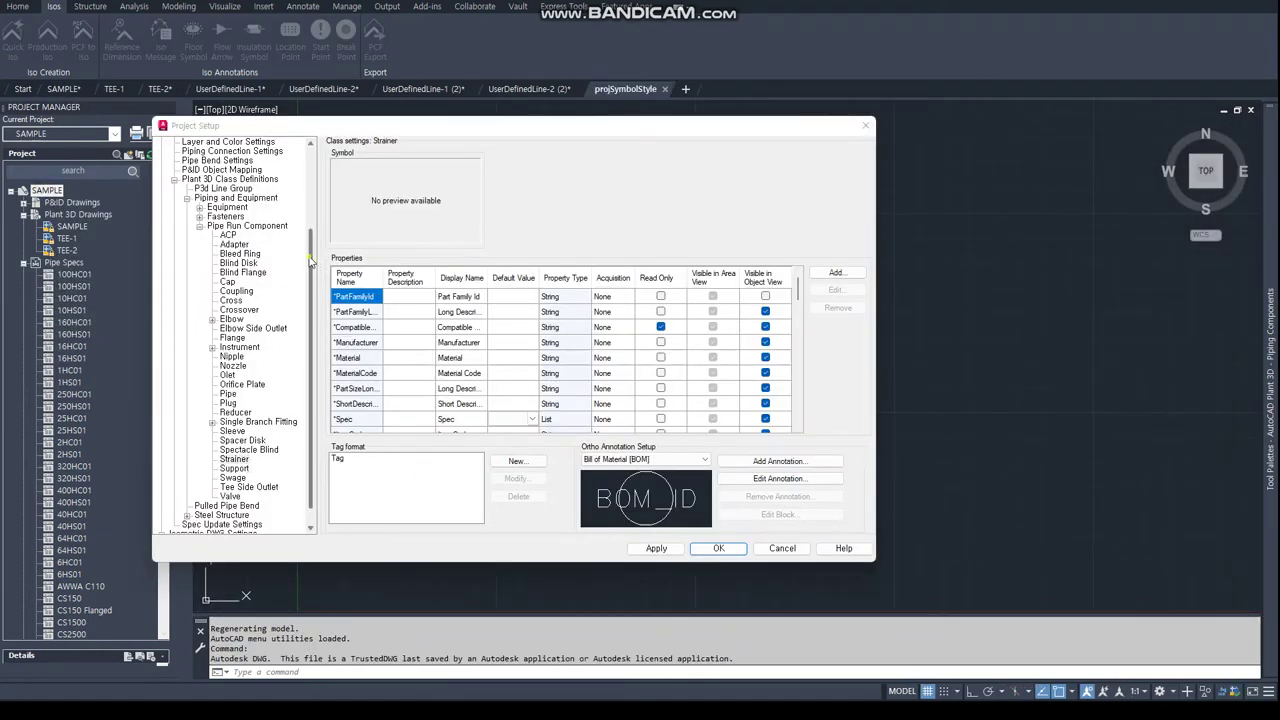
pyautogui.scroll(4, 313, 265)
pyautogui.click(162, 226)
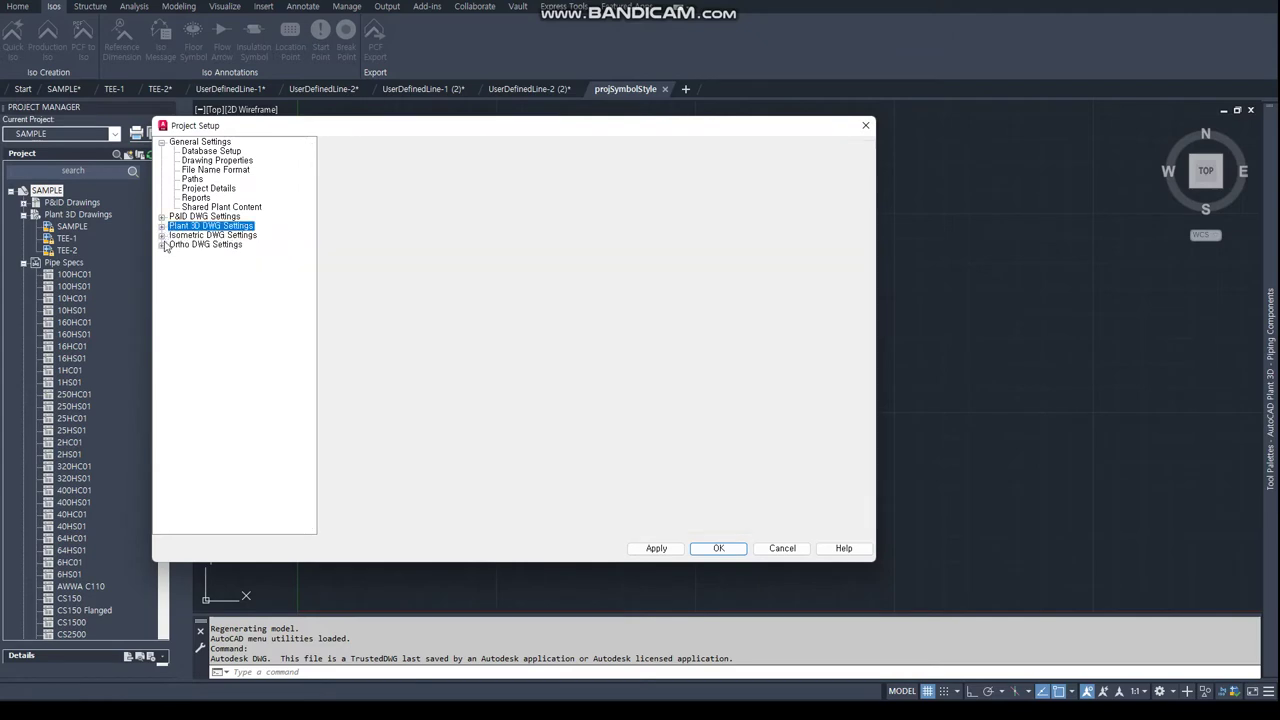
pyautogui.click(162, 235)
pyautogui.click(206, 244)
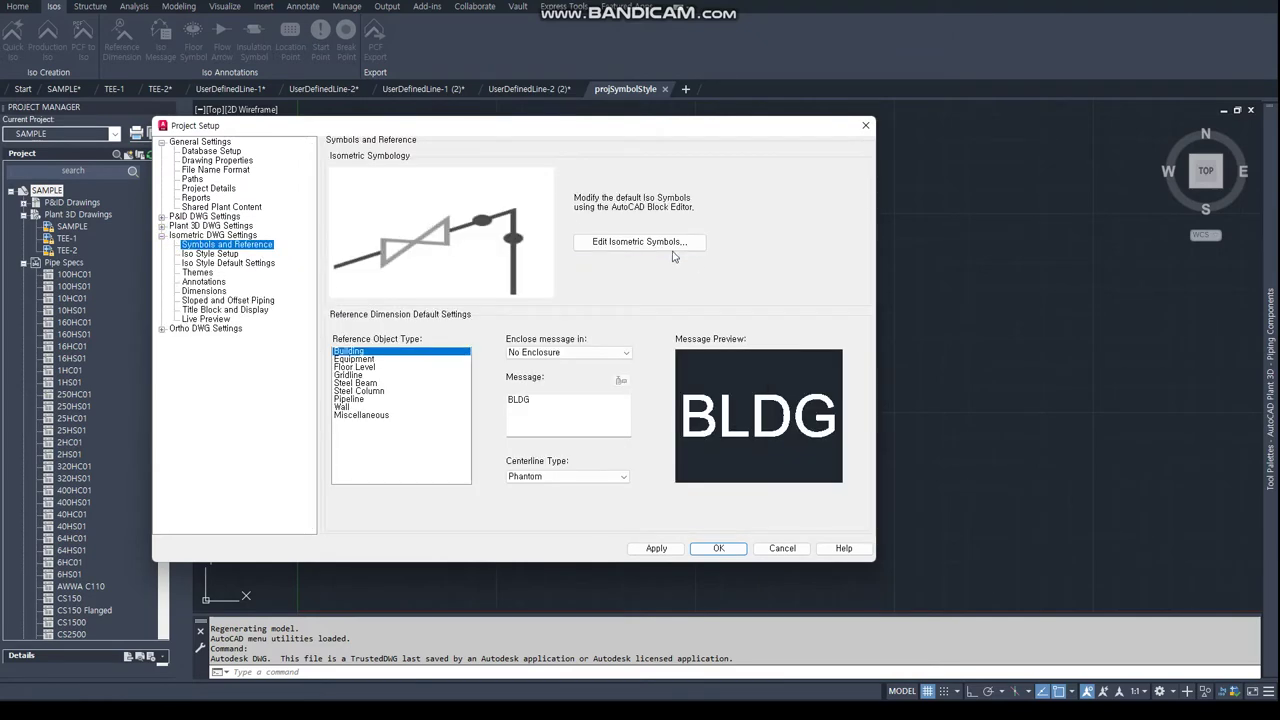
pyautogui.click(671, 246)
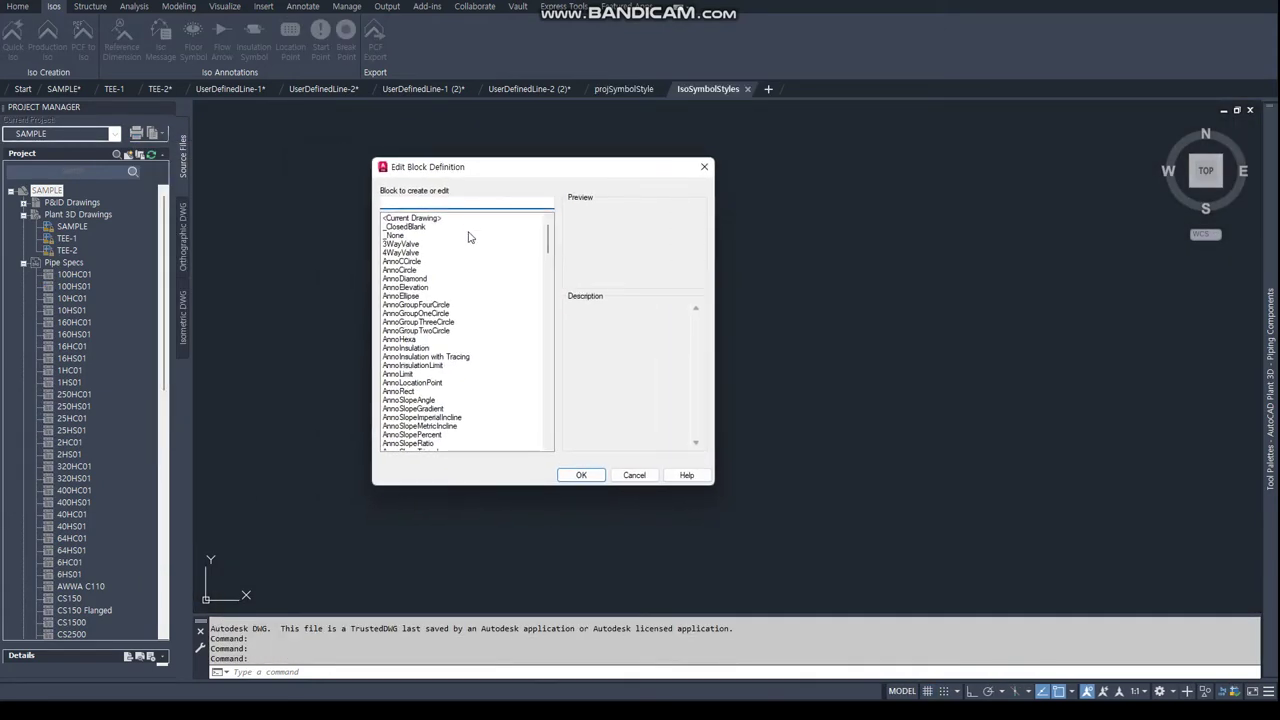
# Pick the Tee block from the Edit Block Definition list and open it in the Block Editor
pyautogui.scroll(-2, 438, 270)
pyautogui.scroll(-2, 432, 285)
pyautogui.scroll(-2, 426, 300)
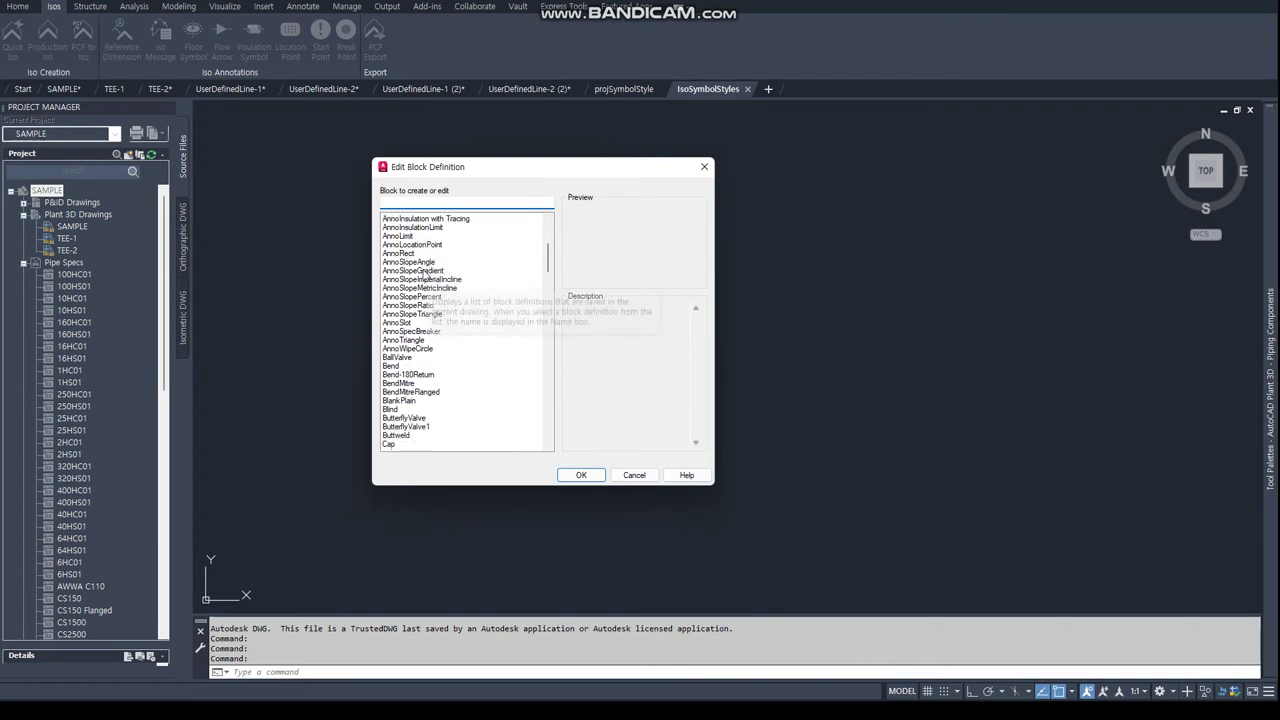
pyautogui.scroll(-1, 421, 318)
pyautogui.scroll(-2, 424, 321)
pyautogui.scroll(-2, 430, 325)
pyautogui.scroll(-2, 437, 329)
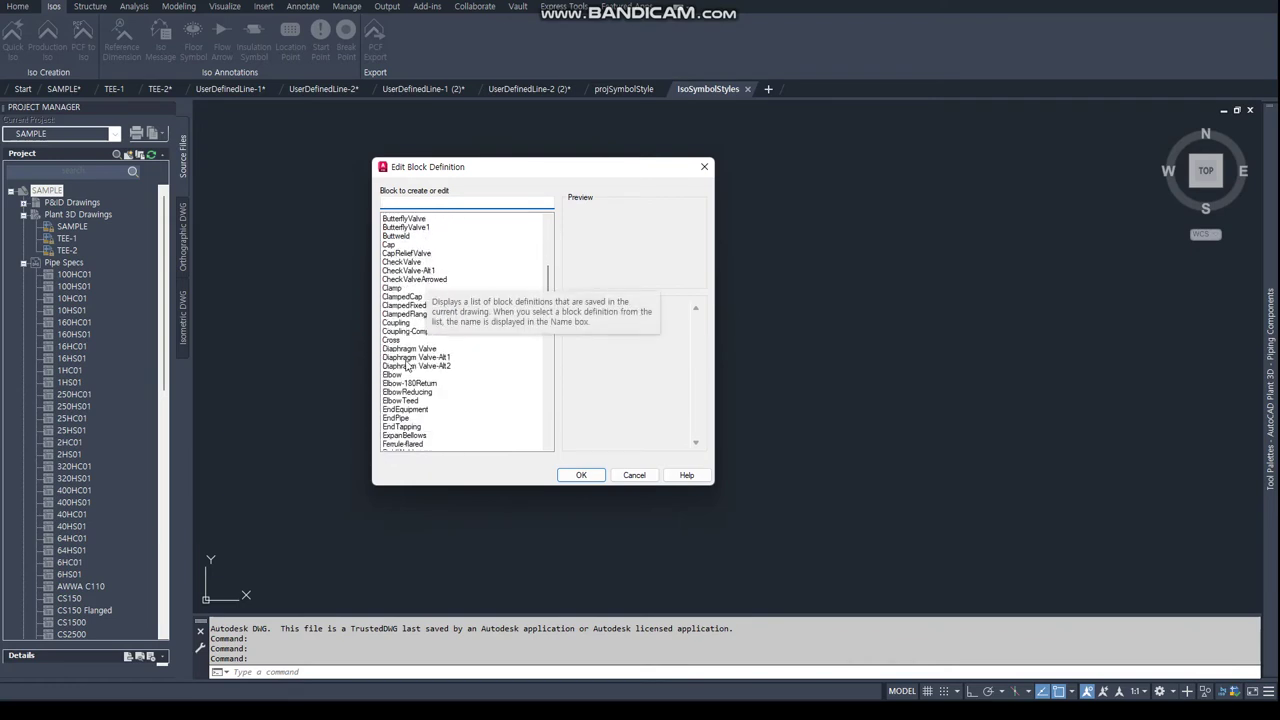
pyautogui.scroll(-1, 444, 333)
pyautogui.scroll(-3, 440, 345)
pyautogui.scroll(-2, 430, 360)
pyautogui.scroll(-3, 422, 375)
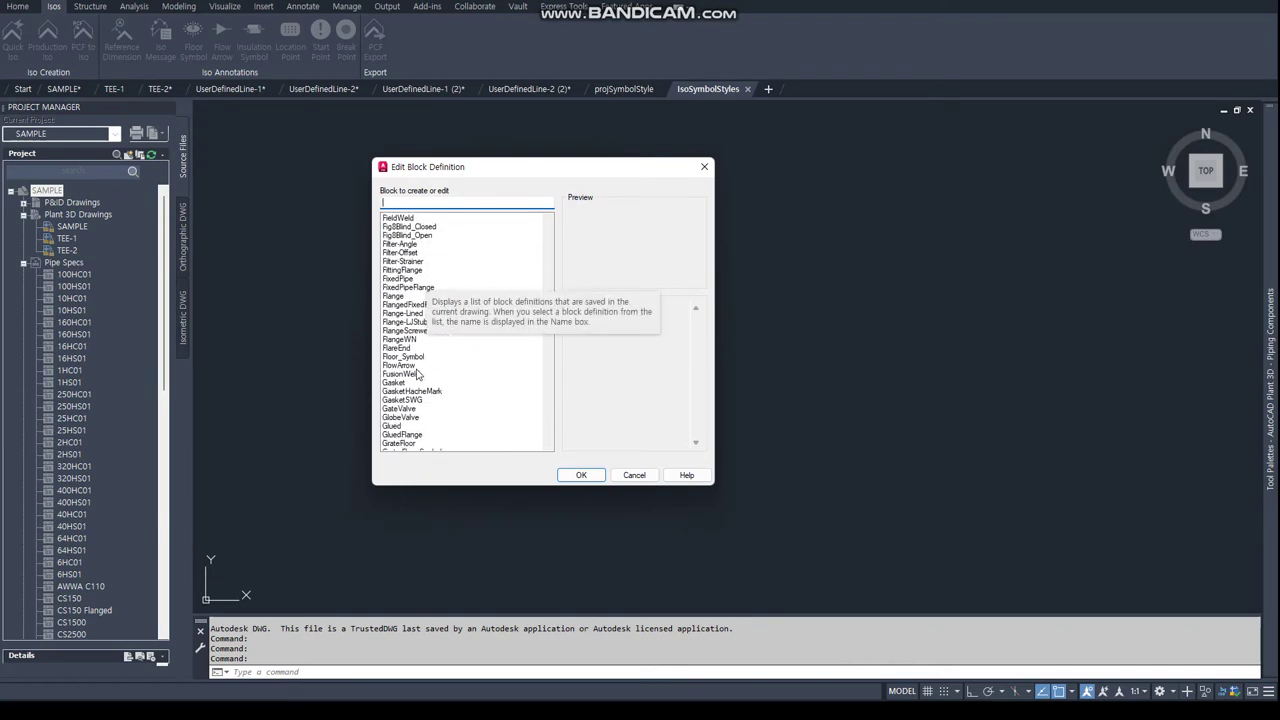
pyautogui.scroll(-2, 415, 390)
pyautogui.scroll(-2, 415, 392)
pyautogui.scroll(-2, 415, 392)
pyautogui.scroll(-3, 416, 392)
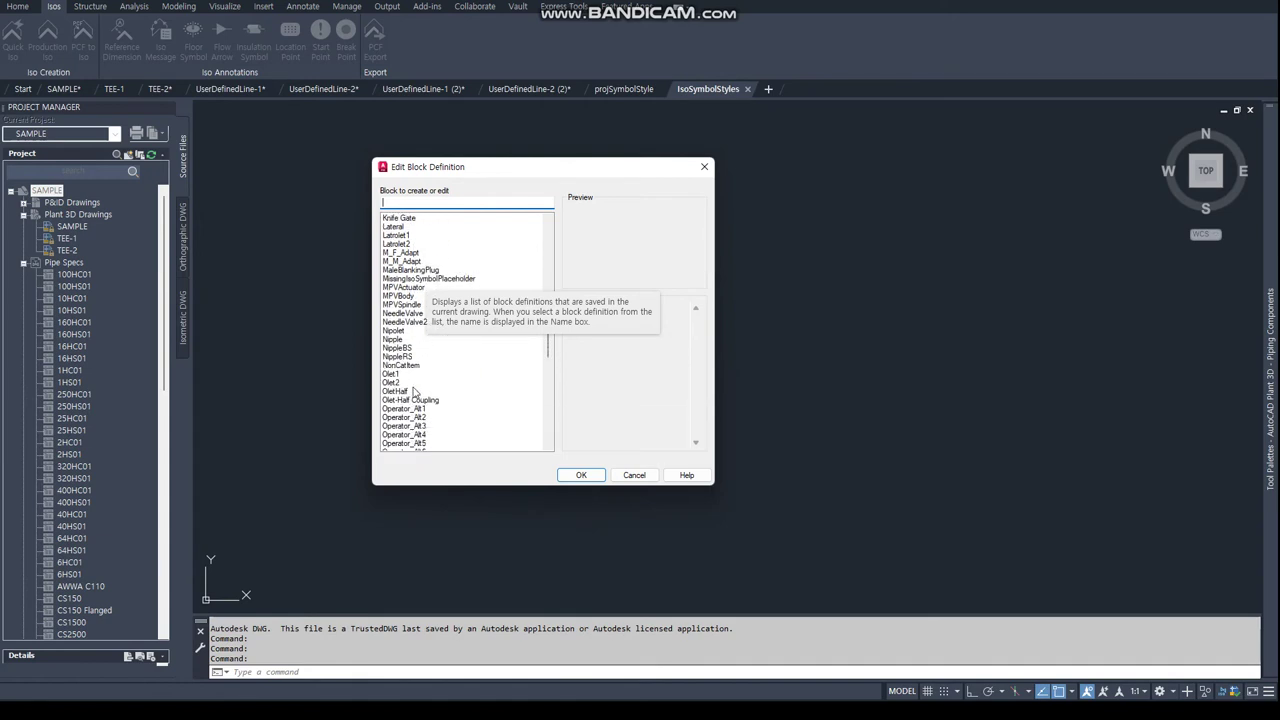
pyautogui.scroll(-2, 417, 393)
pyautogui.scroll(-4, 417, 393)
pyautogui.scroll(-4, 416, 392)
pyautogui.scroll(-5, 415, 391)
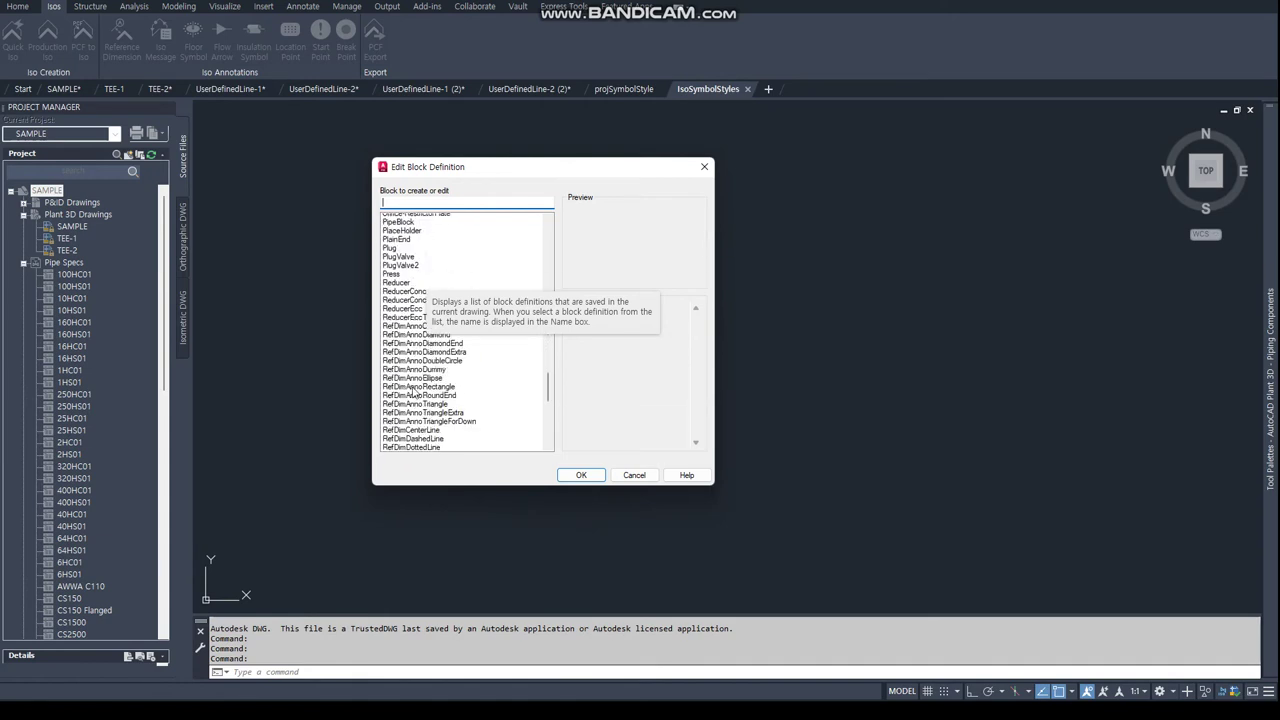
pyautogui.scroll(-5, 413, 390)
pyautogui.scroll(-3, 413, 390)
pyautogui.scroll(-3, 411, 390)
pyautogui.scroll(-3, 409, 391)
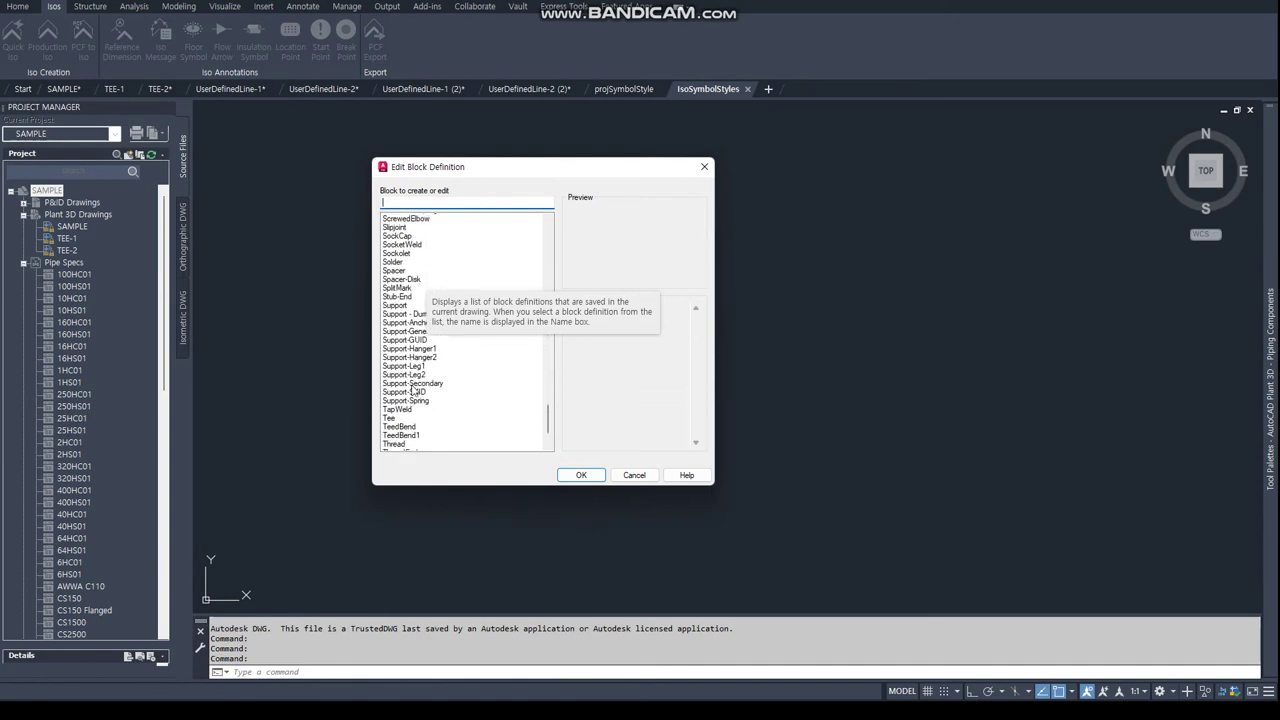
pyautogui.scroll(-3, 407, 391)
pyautogui.click(386, 376)
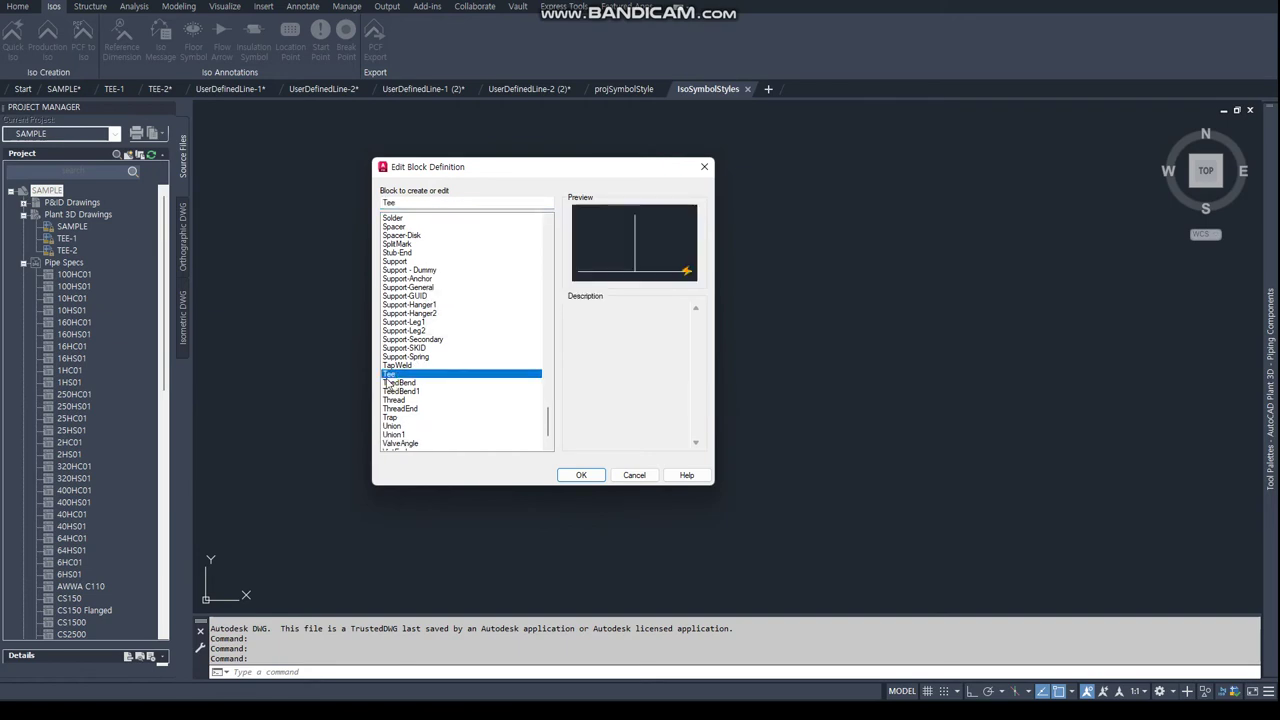
pyautogui.click(387, 391)
pyautogui.click(386, 376)
pyautogui.click(584, 475)
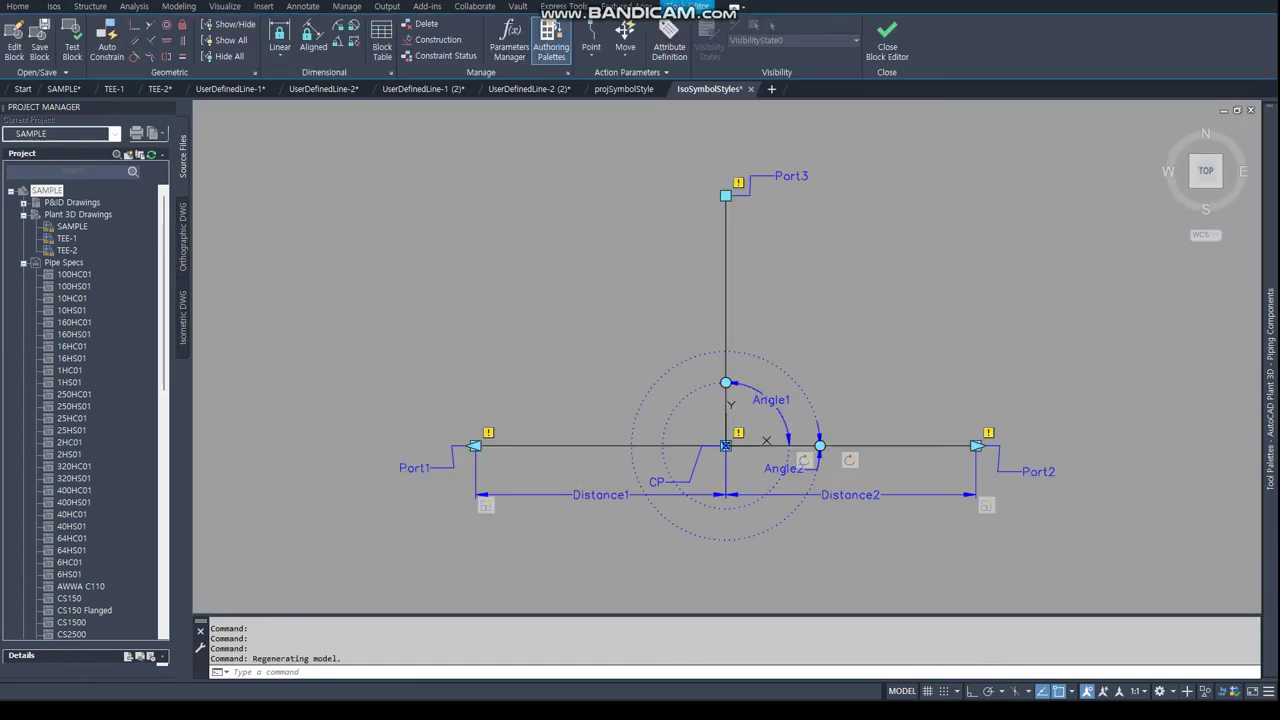
# Save the Tee block as a new block named Str-Tee1
pyautogui.click(66, 76)
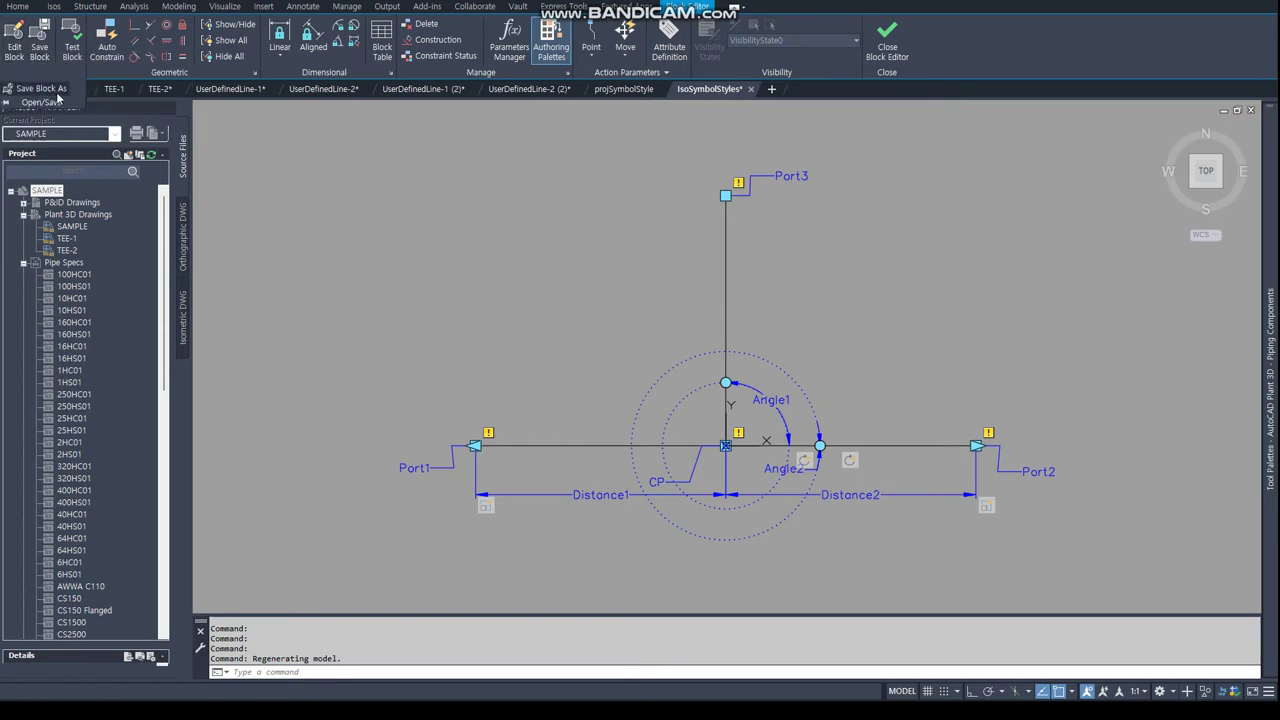
pyautogui.click(44, 89)
pyautogui.write('Str-Tee1')
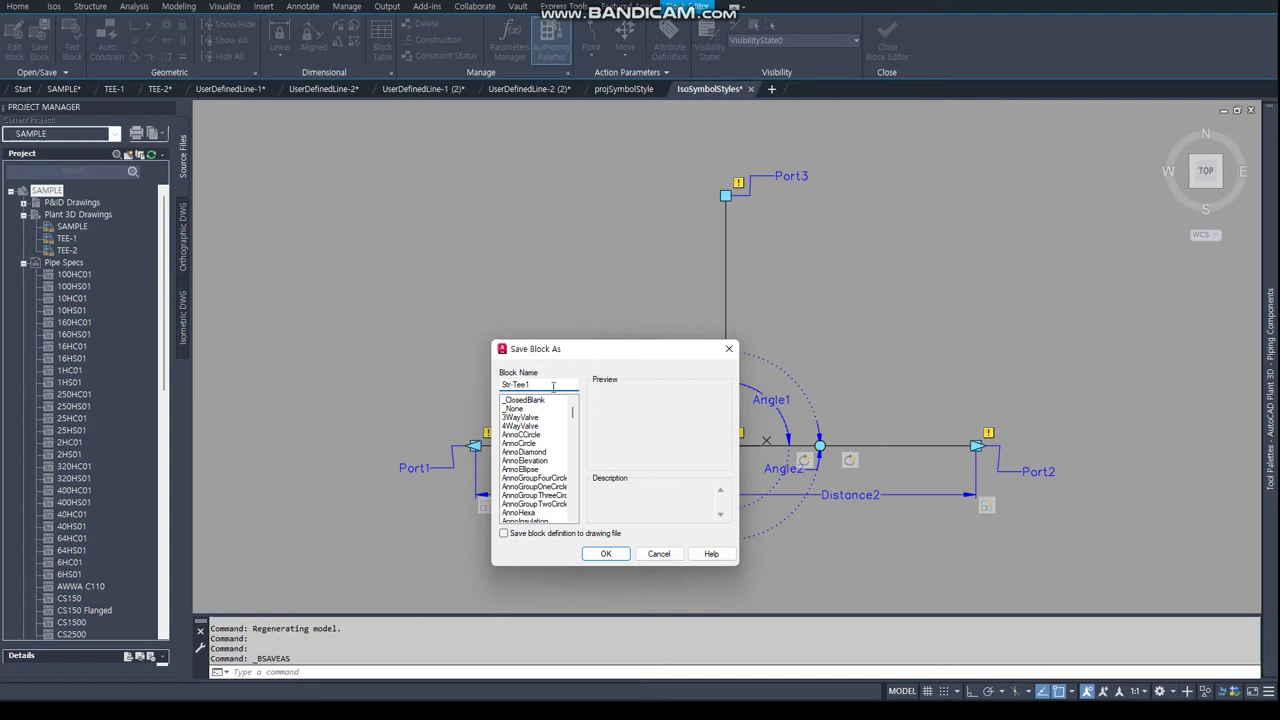
pyautogui.click(604, 554)
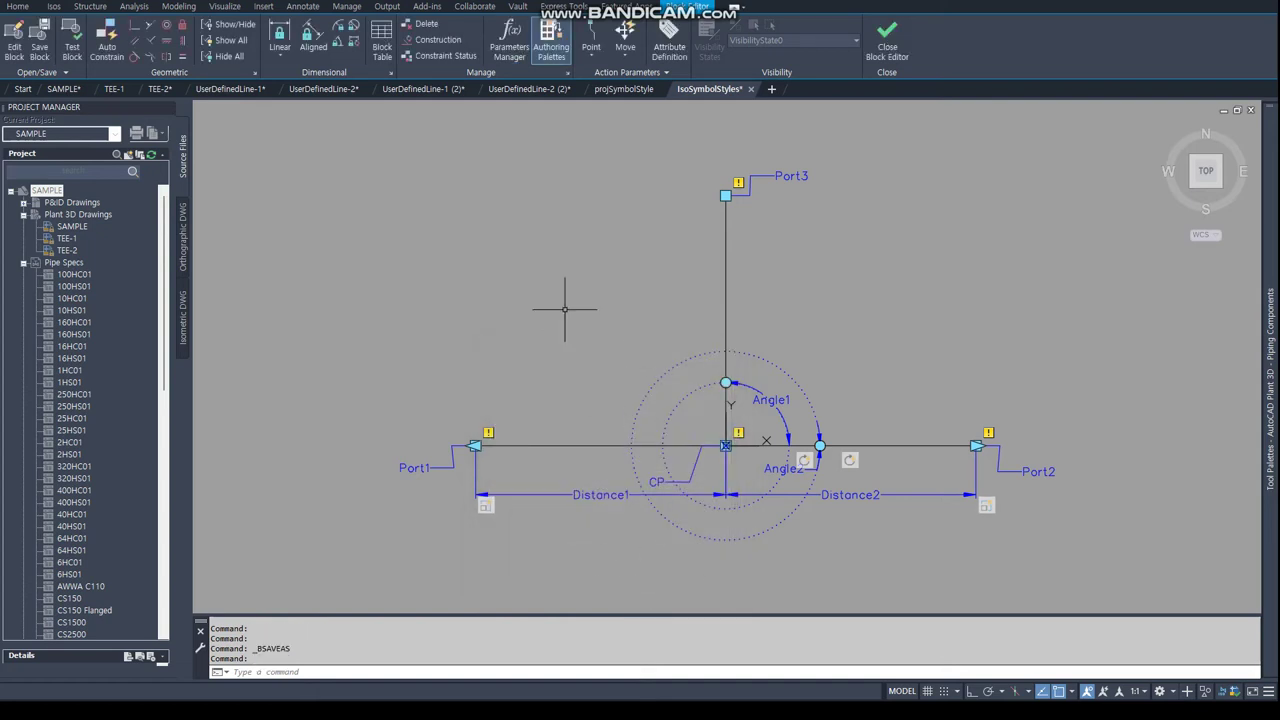
# Draw a 0.5-long vertical line up from Port1's end with ortho on
pyautogui.moveTo(966, 369); pyautogui.dragTo(889, 342, button='middle')
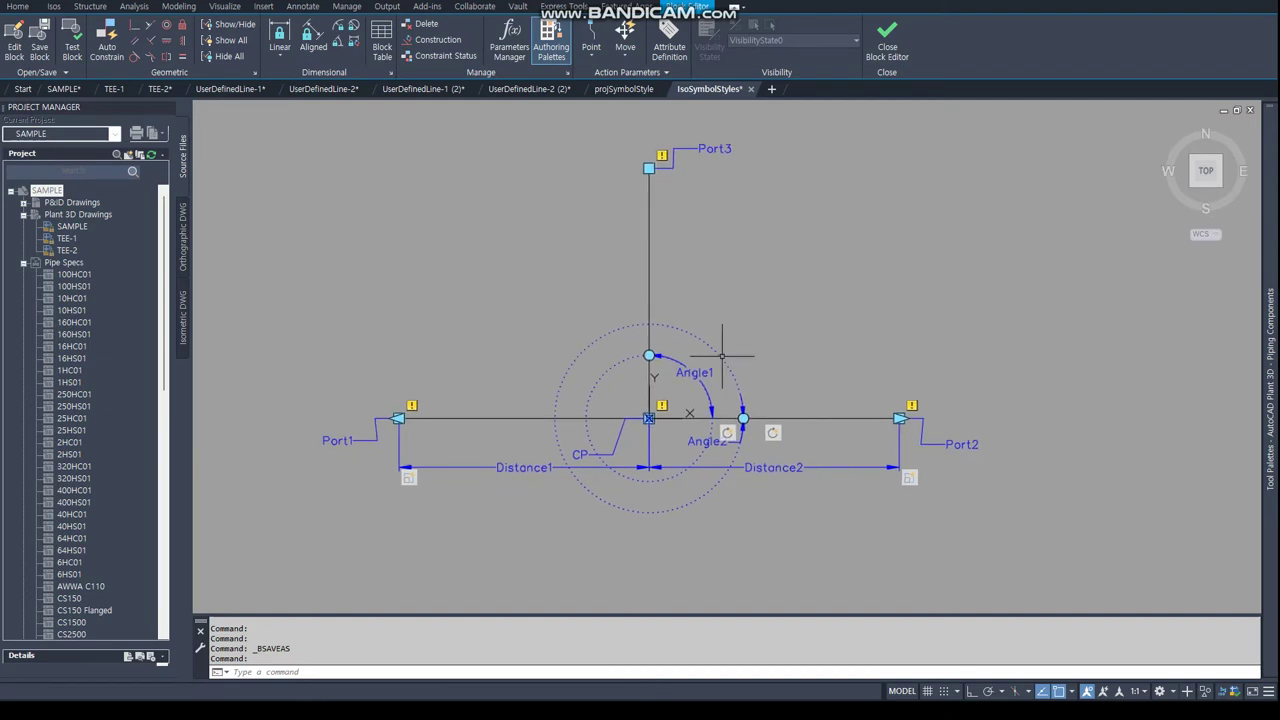
pyautogui.press('Return')
pyautogui.write('end')
pyautogui.press('Return')
pyautogui.click(408, 416)
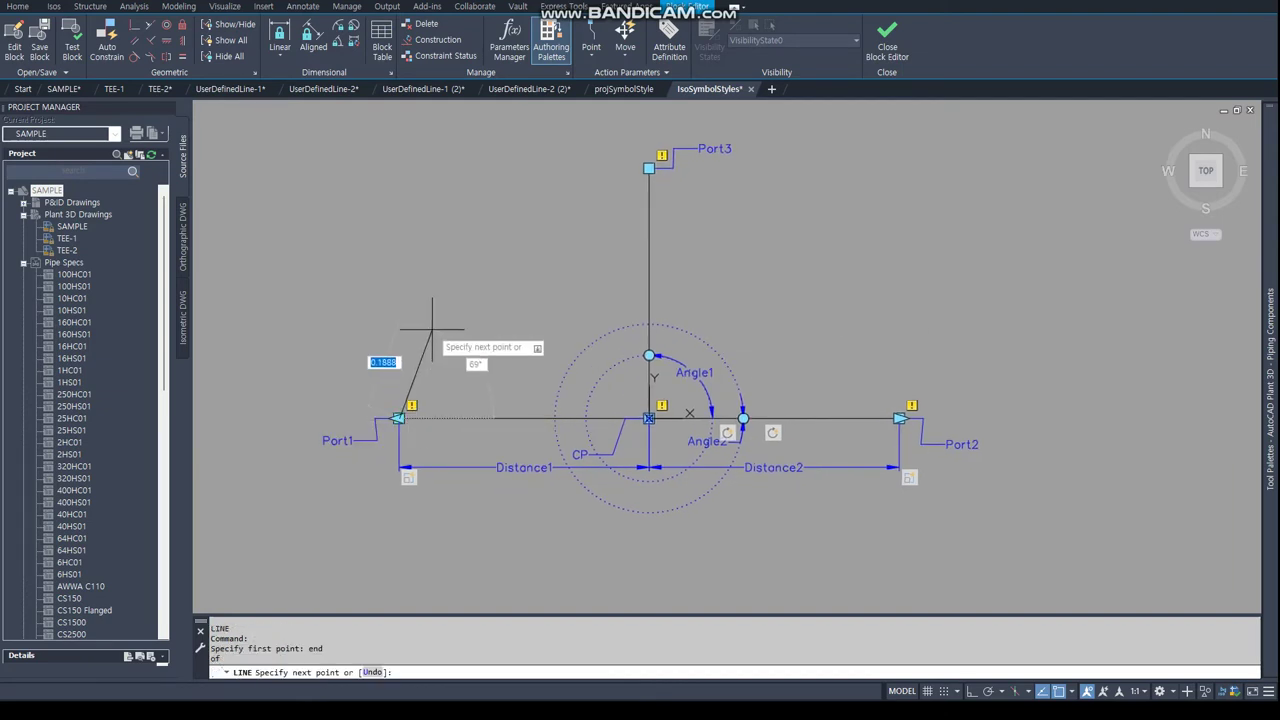
pyautogui.press('F8')
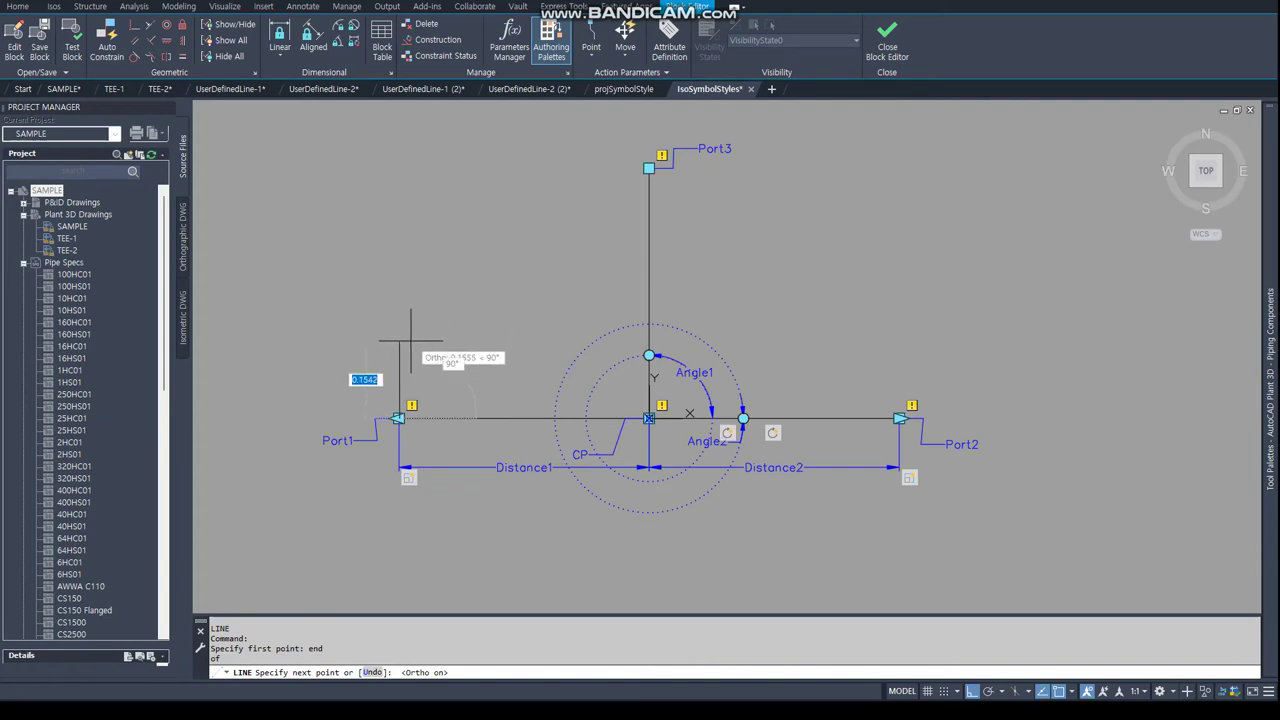
pyautogui.write('.5')
pyautogui.press('Return')
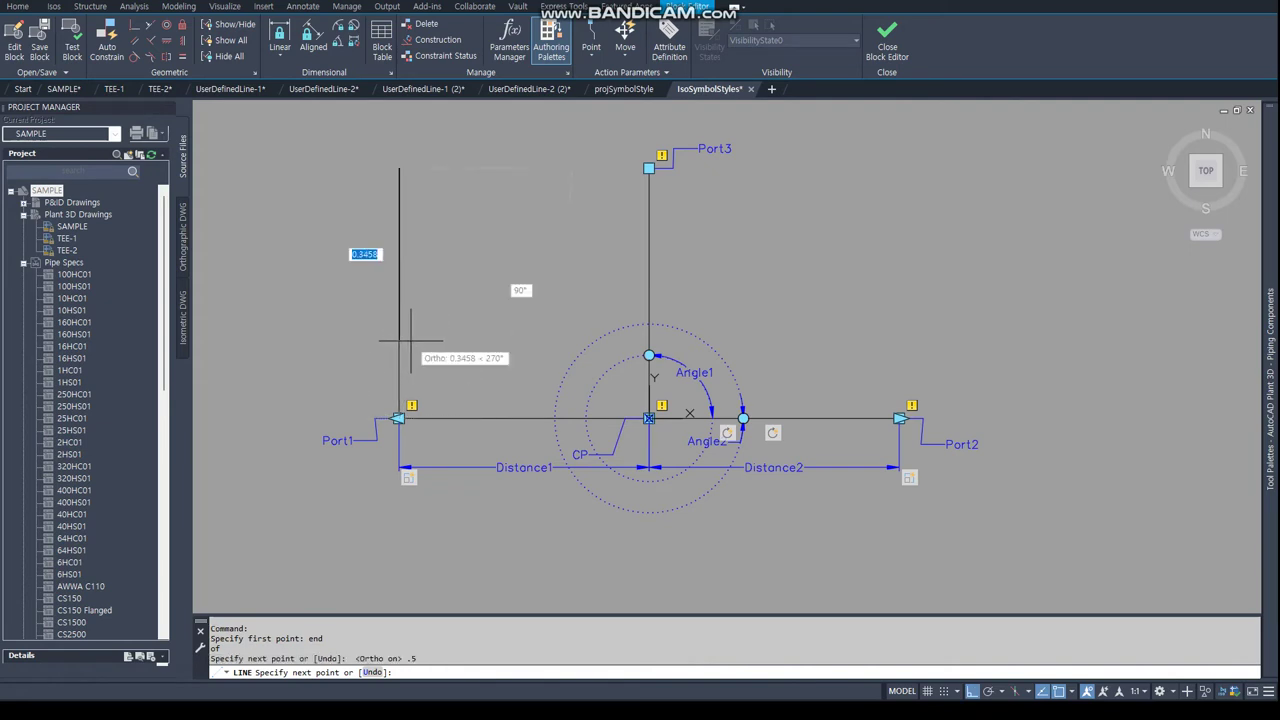
pyautogui.press('Escape')
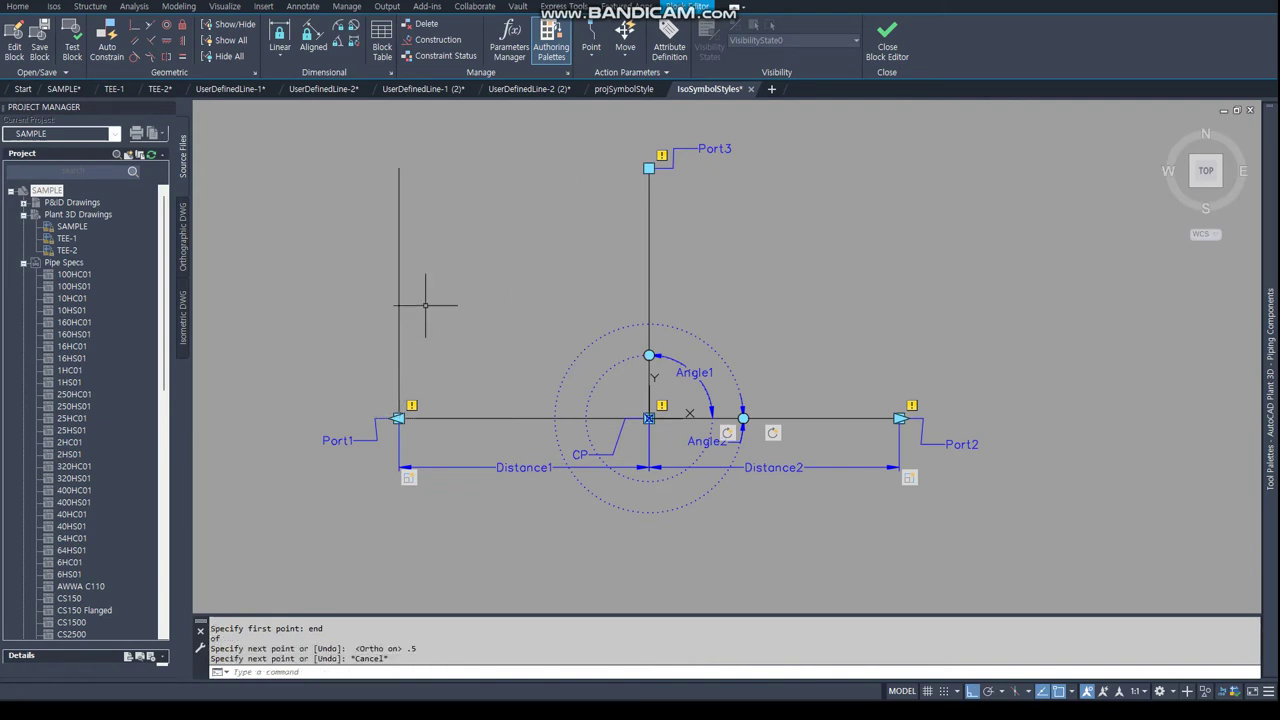
# Move the vertical line by its midpoint perpendicular onto the pipe at Port1
pyautogui.write('m')
pyautogui.press('Return')
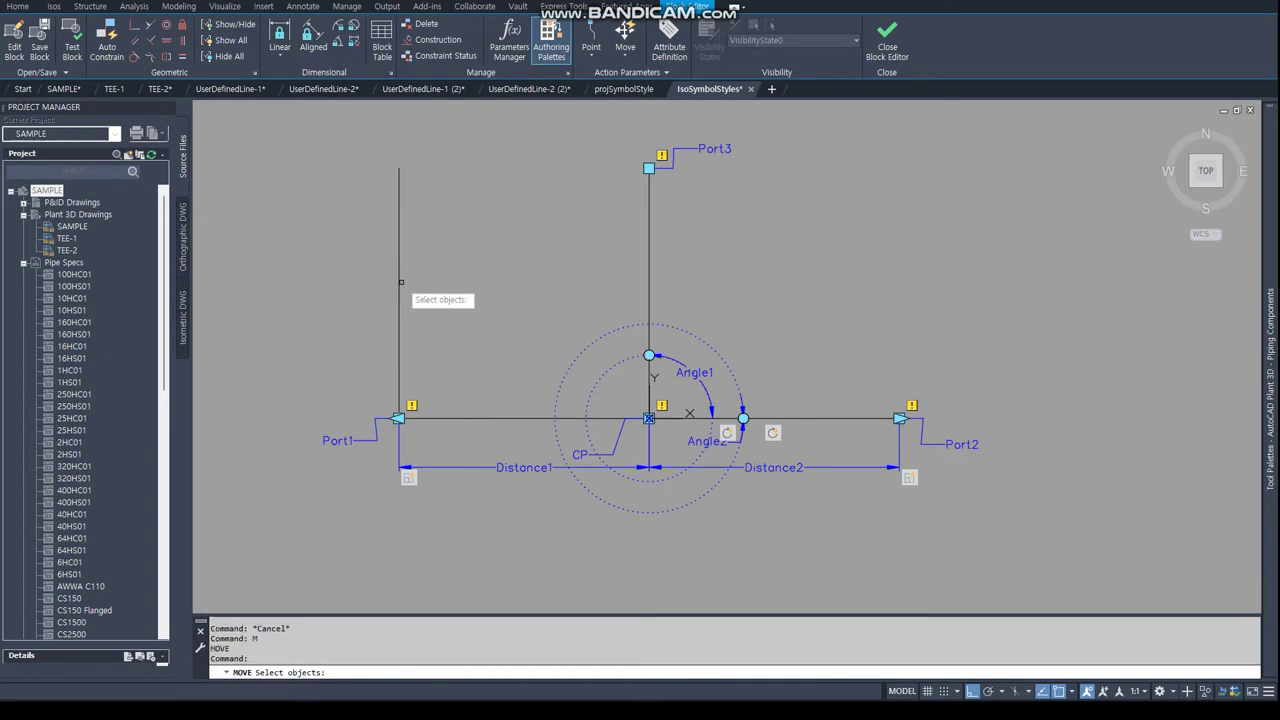
pyautogui.click(398, 283)
pyautogui.press('Return')
pyautogui.press('Return')
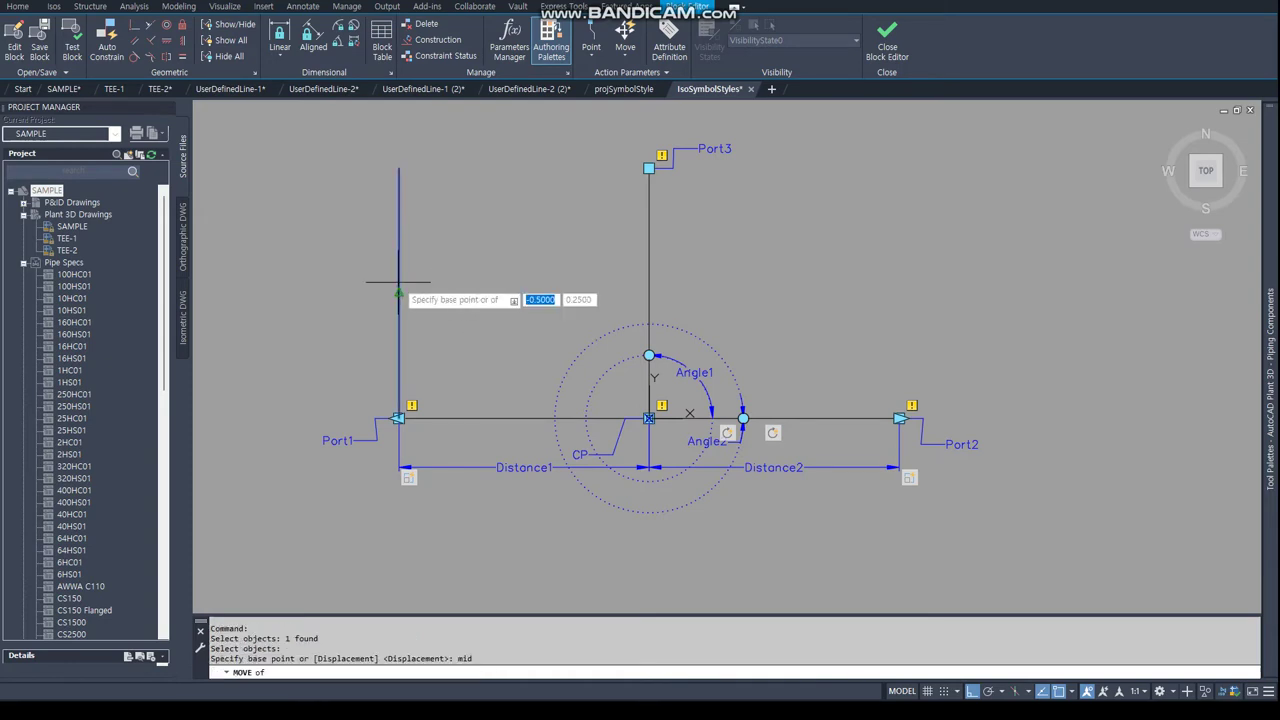
pyautogui.click(398, 290)
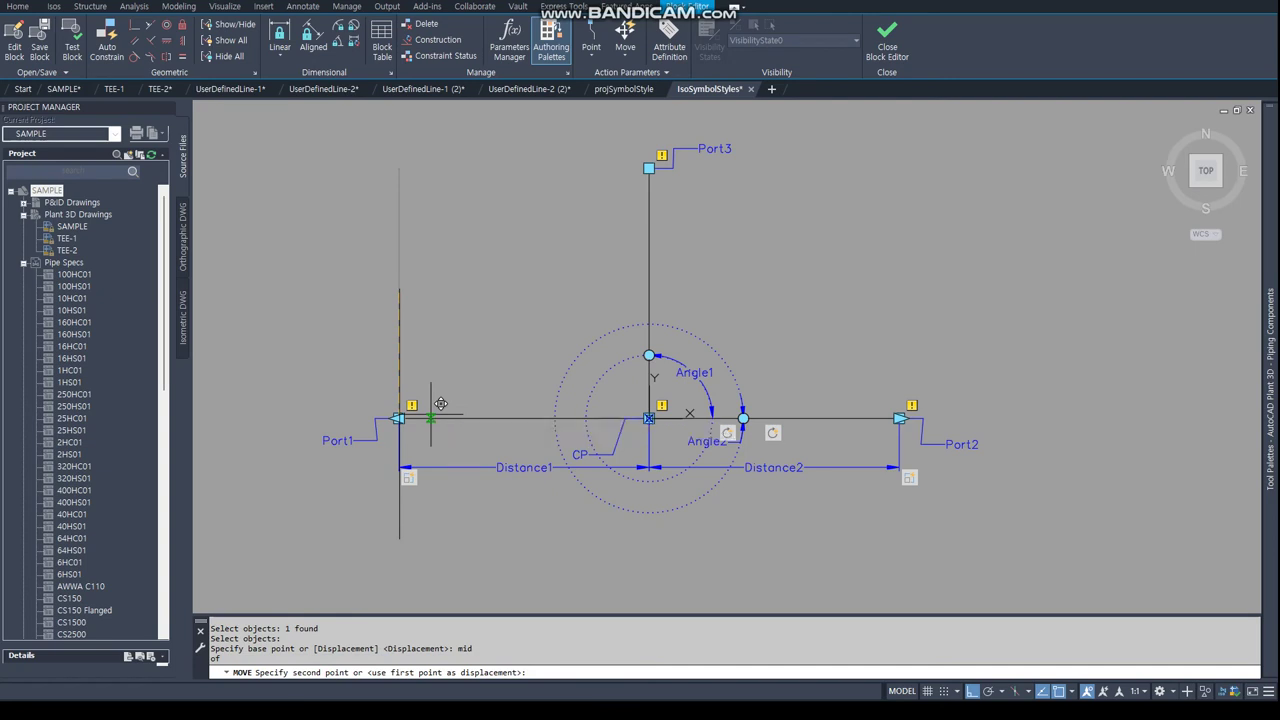
pyautogui.write('per')
pyautogui.press('Return')
pyautogui.click(440, 407)
pyautogui.press('Escape')
pyautogui.press('Escape')
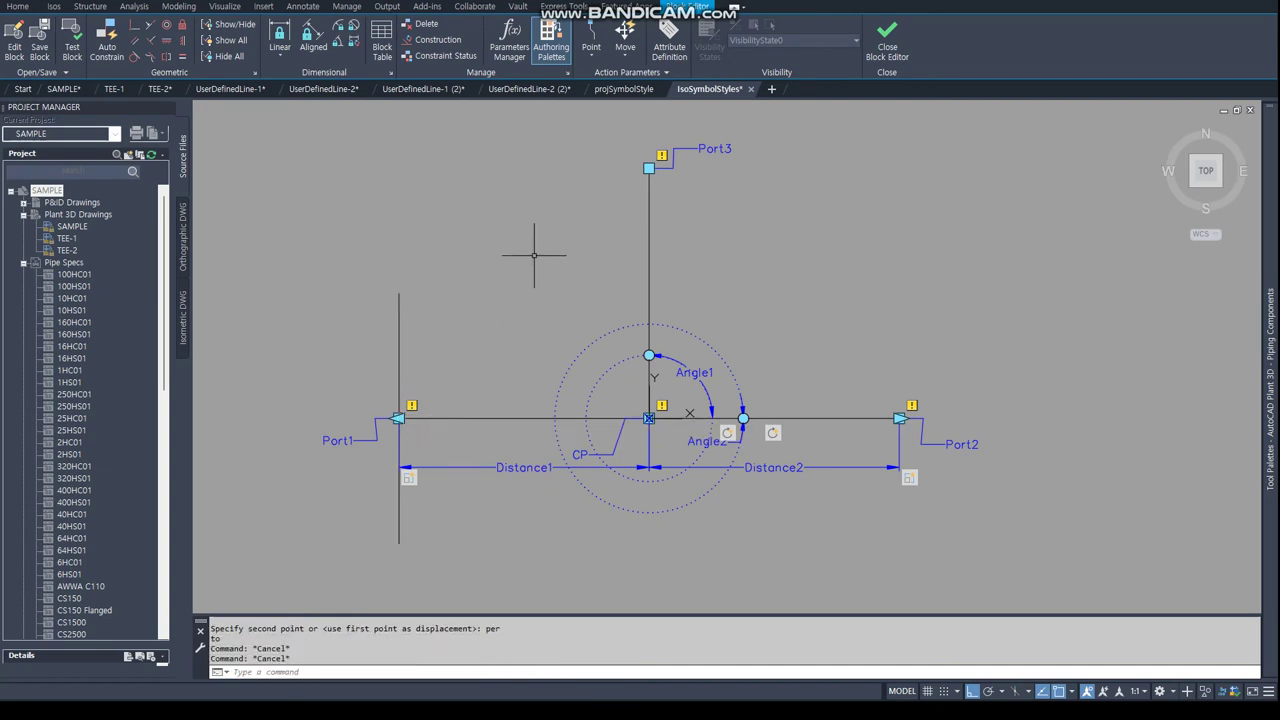
# Draw a short horizontal line and move its midpoint onto Port3's endpoint
pyautogui.write('l')
pyautogui.press('Return')
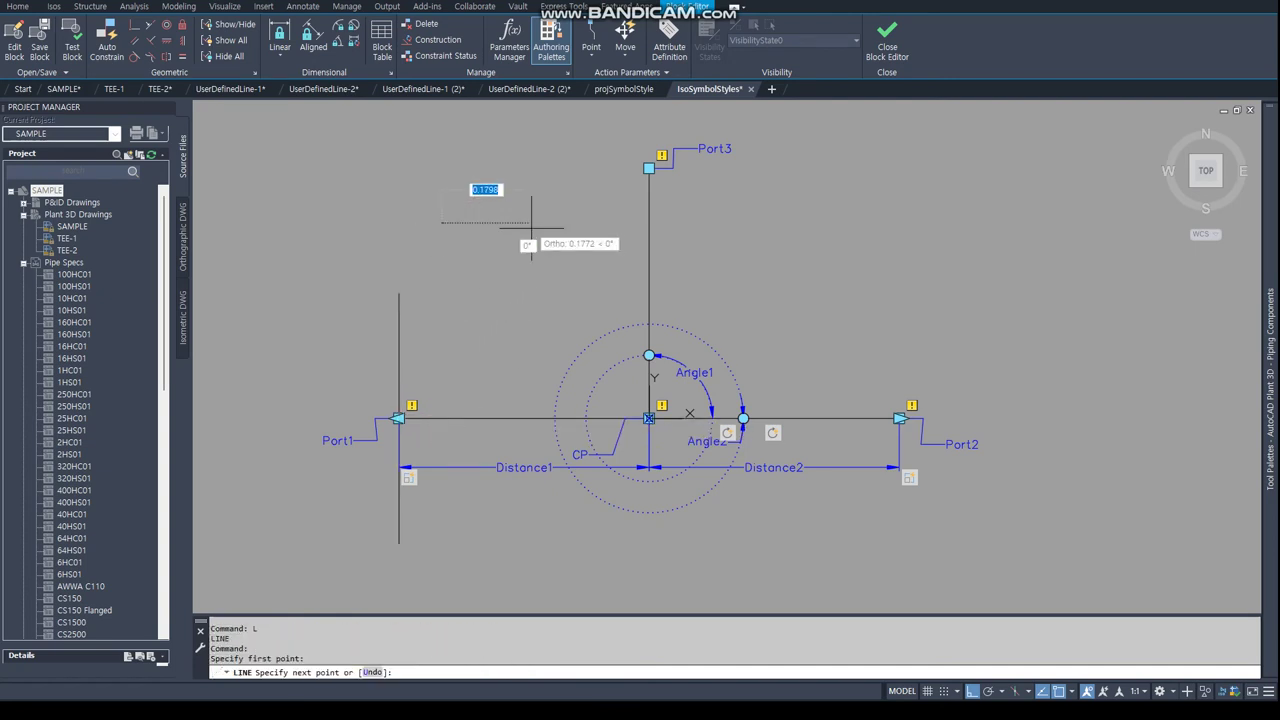
pyautogui.click(541, 236)
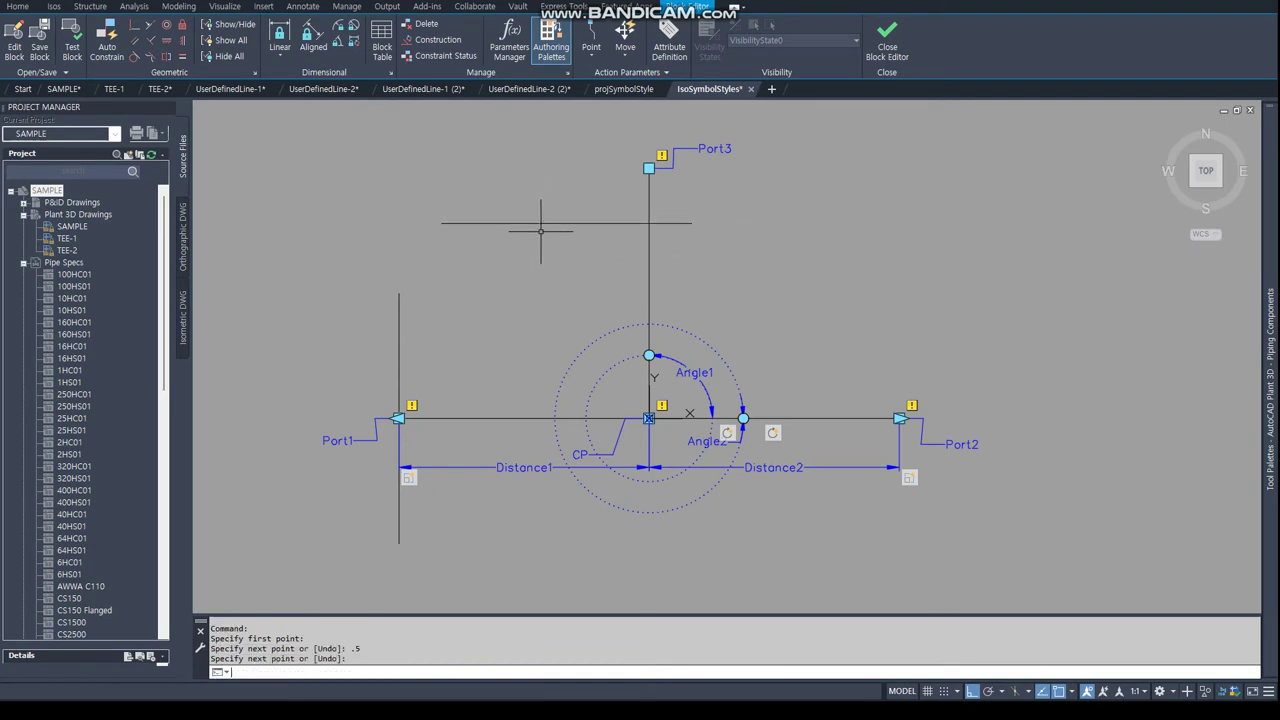
pyautogui.press('Escape')
pyautogui.write('m')
pyautogui.press('Return')
pyautogui.moveTo(545, 240); pyautogui.dragTo(522, 212)
pyautogui.press('Return')
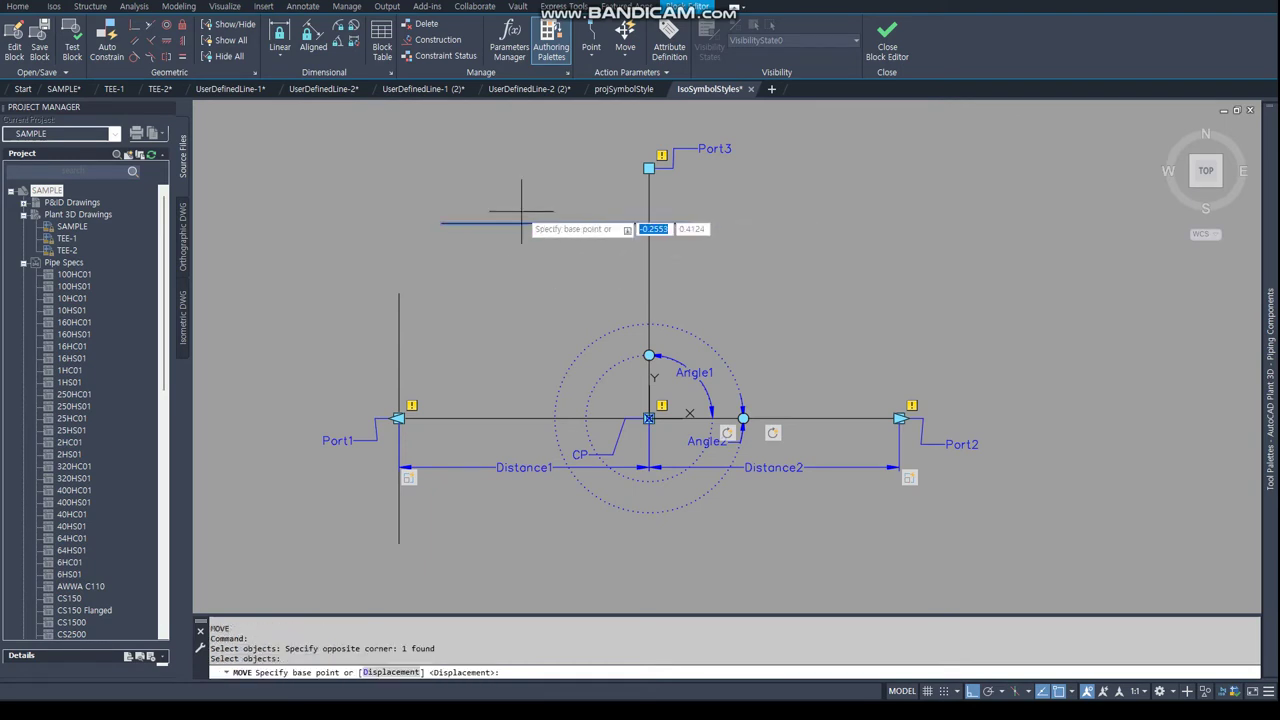
pyautogui.press('Return')
pyautogui.click(530, 222)
pyautogui.write('end')
pyautogui.press('Return')
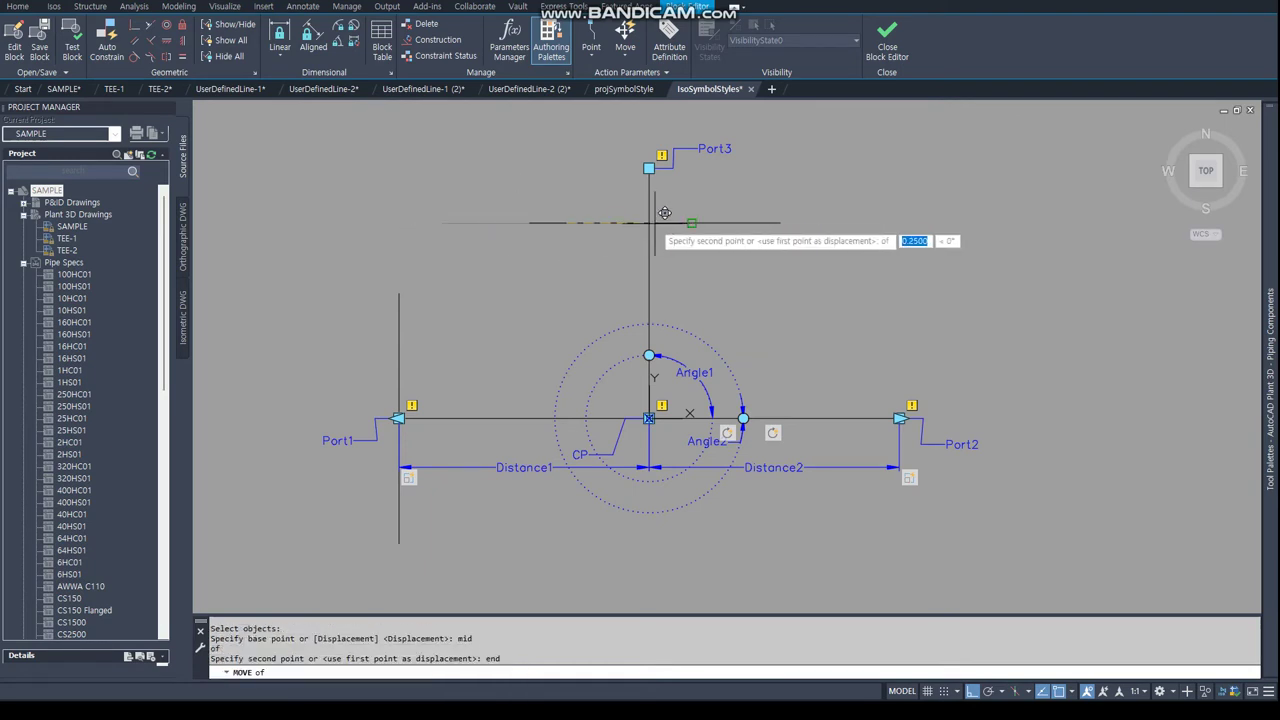
pyautogui.click(656, 188)
pyautogui.press('Escape')
pyautogui.press('Escape')
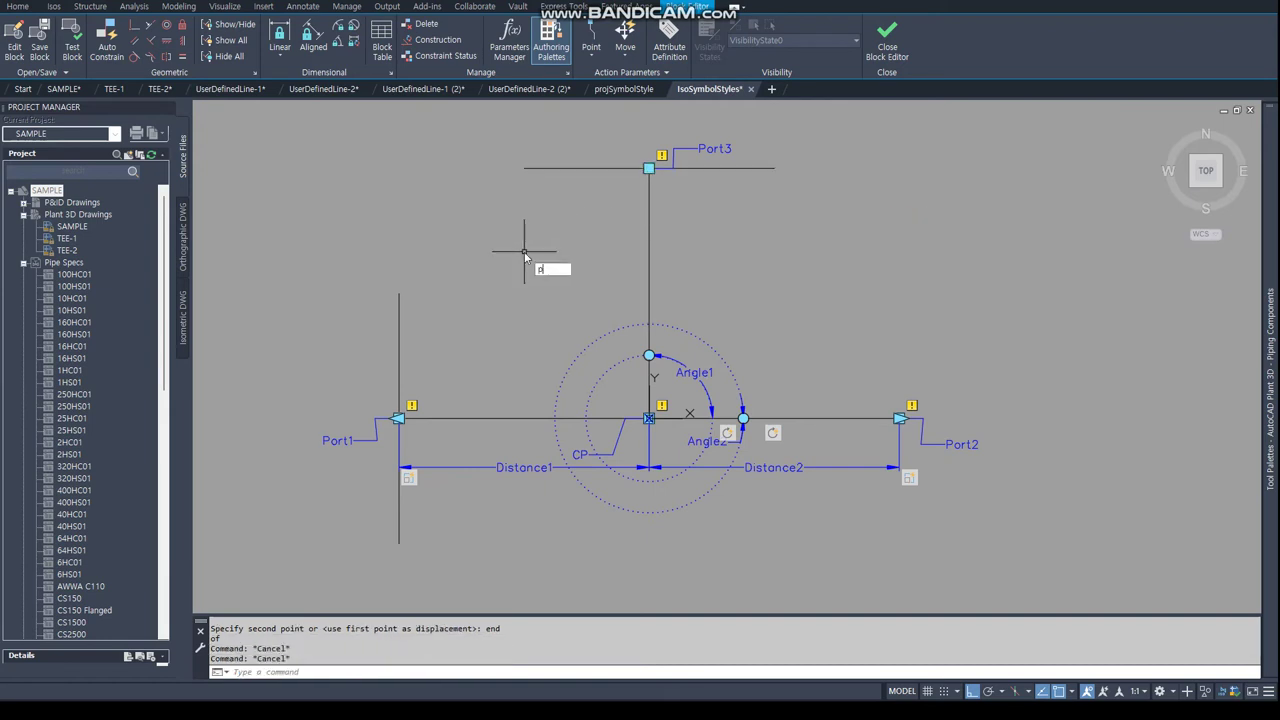
# Draw the left stepped outline from the top line's end and fillet it to the left vertical line
pyautogui.write('l')
pyautogui.press('Return')
pyautogui.write('end')
pyautogui.press('Return')
pyautogui.click(527, 170)
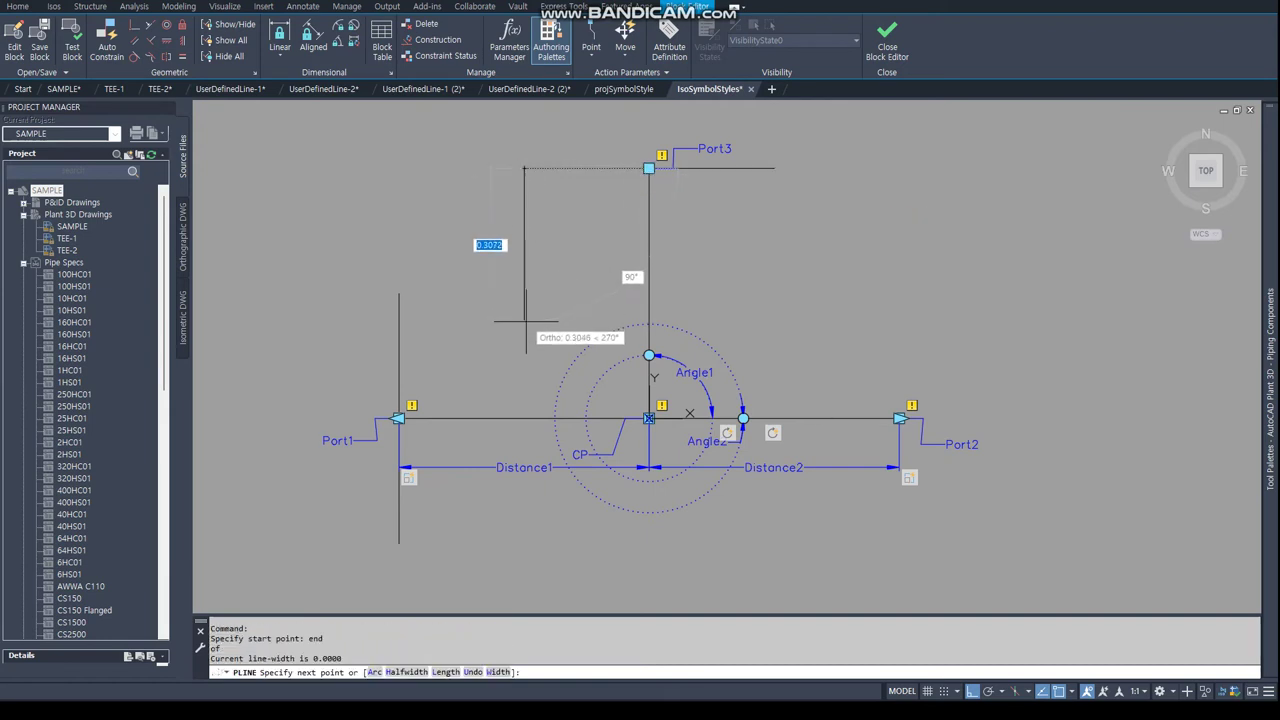
pyautogui.click(526, 322)
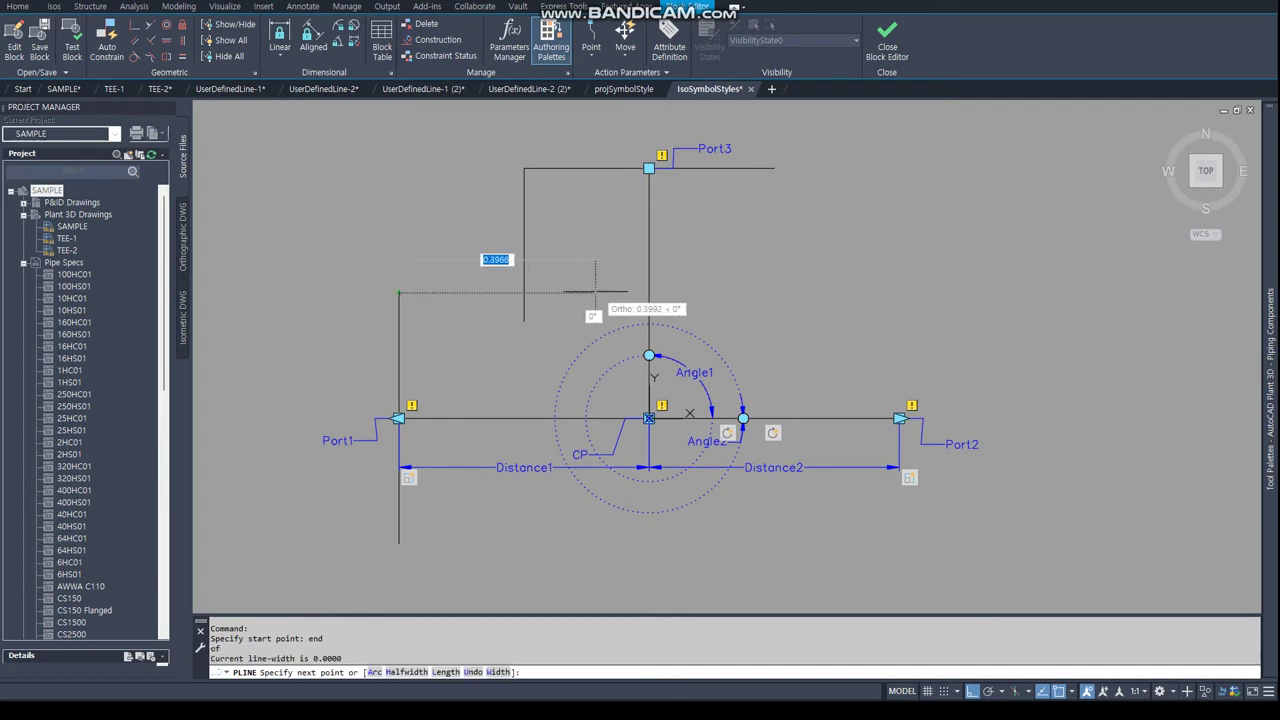
pyautogui.click(399, 293)
pyautogui.press('Return')
pyautogui.write('f')
pyautogui.press('Return')
pyautogui.click(480, 293)
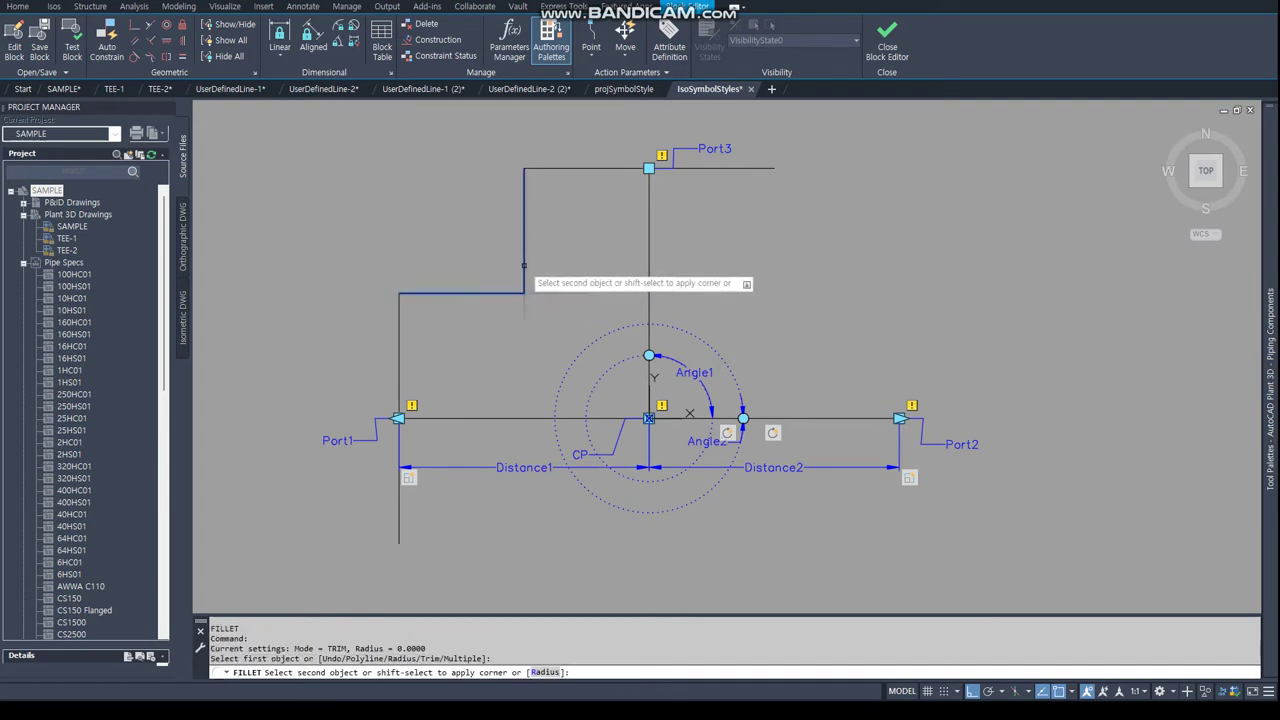
pyautogui.click(523, 265)
pyautogui.write('mirror')
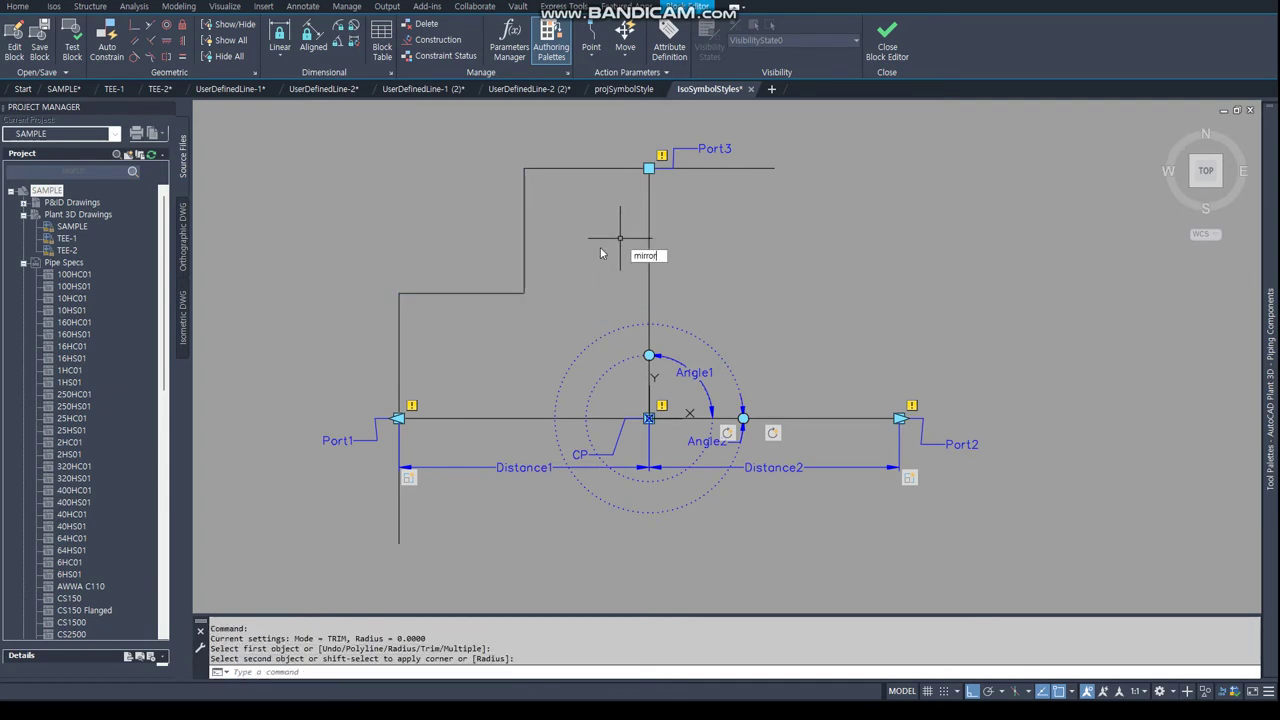
# Mirror the stepped outline about the branch axis through Port3, keeping the original
pyautogui.press('Return')
pyautogui.write('c')
pyautogui.press('Return')
pyautogui.click(600, 253)
pyautogui.click(386, 223)
pyautogui.press('Return')
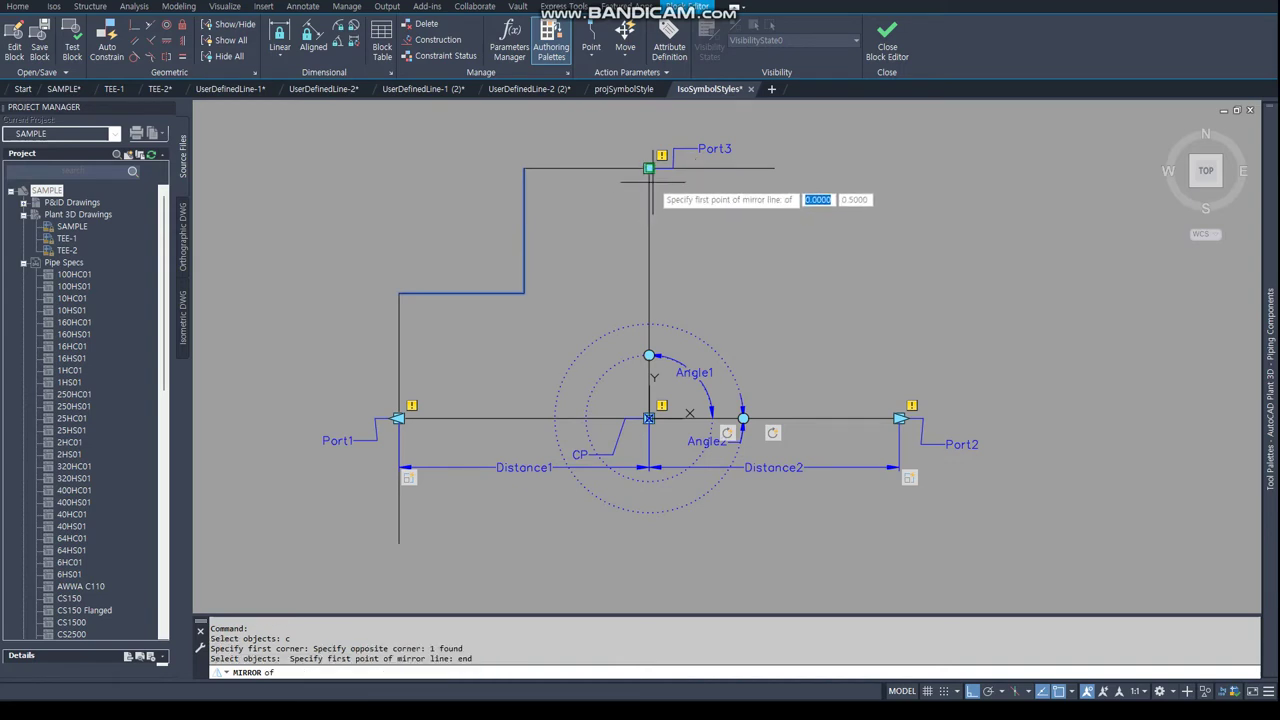
pyautogui.click(649, 168)
pyautogui.write('end')
pyautogui.press('Return')
pyautogui.click(655, 125)
pyautogui.press('Return')
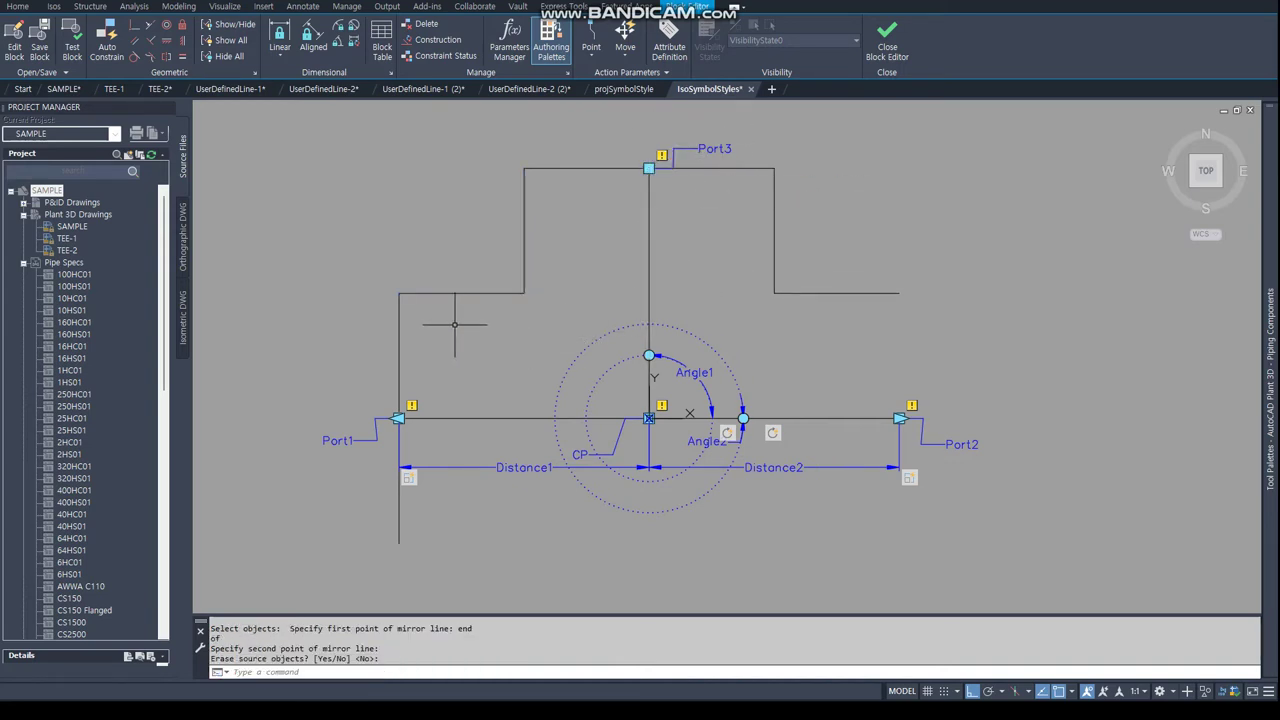
pyautogui.press('Return')
# Mirror the left stepped outline about the run line, keeping the source
pyautogui.click(552, 315)
pyautogui.click(462, 252)
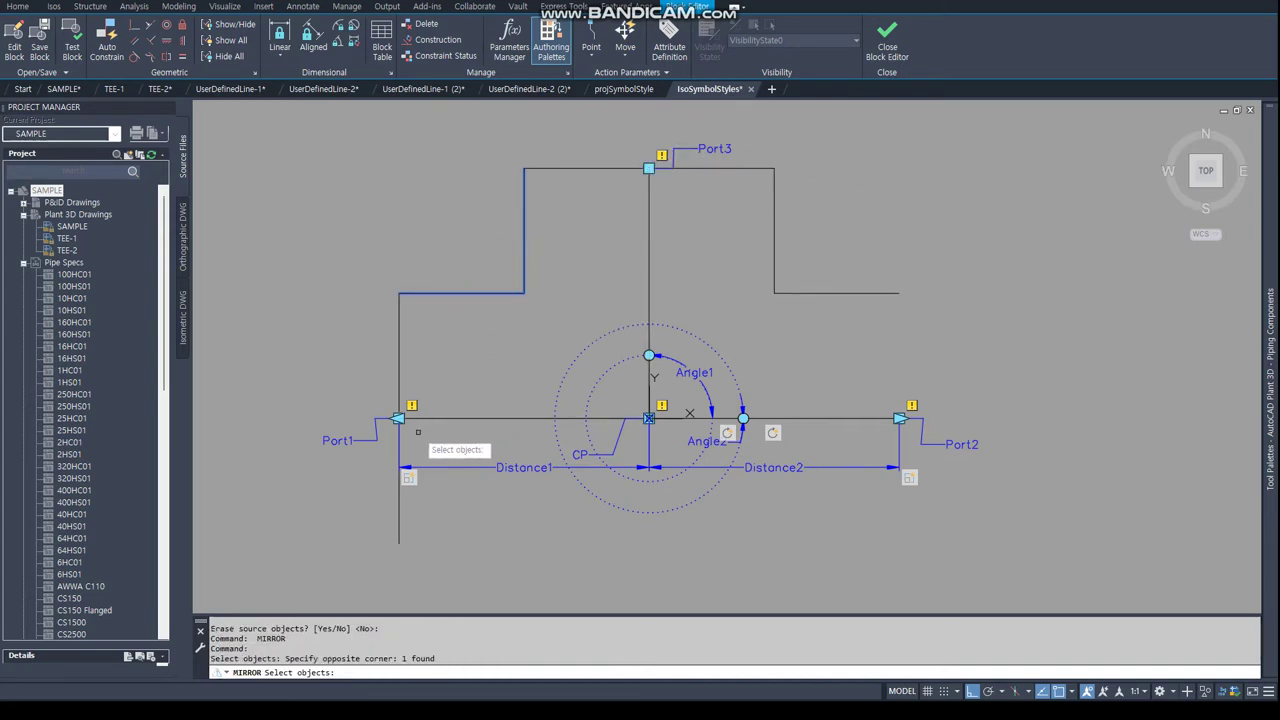
pyautogui.press('Return')
pyautogui.write('end')
pyautogui.press('Return')
pyautogui.click(399, 418)
pyautogui.click(303, 414)
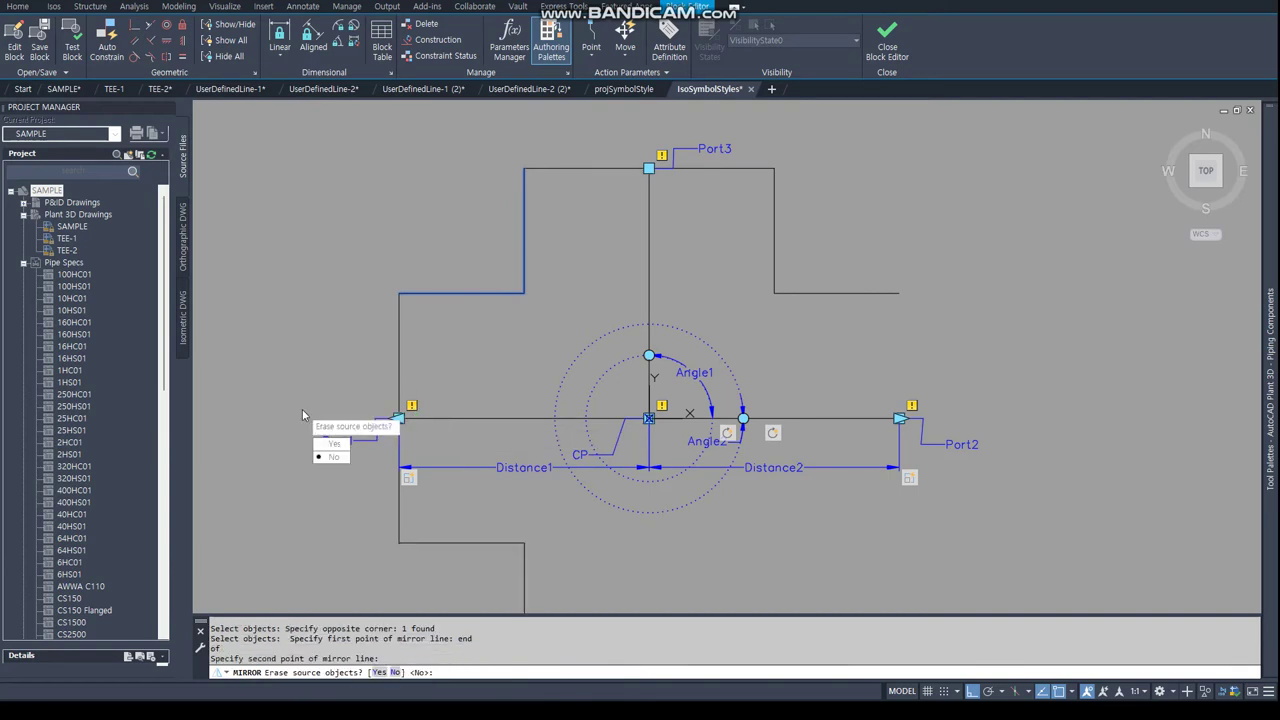
pyautogui.press('Return')
# Explode the mirrored lower outline into separate line segments
pyautogui.moveTo(504, 570); pyautogui.dragTo(422, 355, button='middle')
pyautogui.press('Escape')
pyautogui.press('Escape')
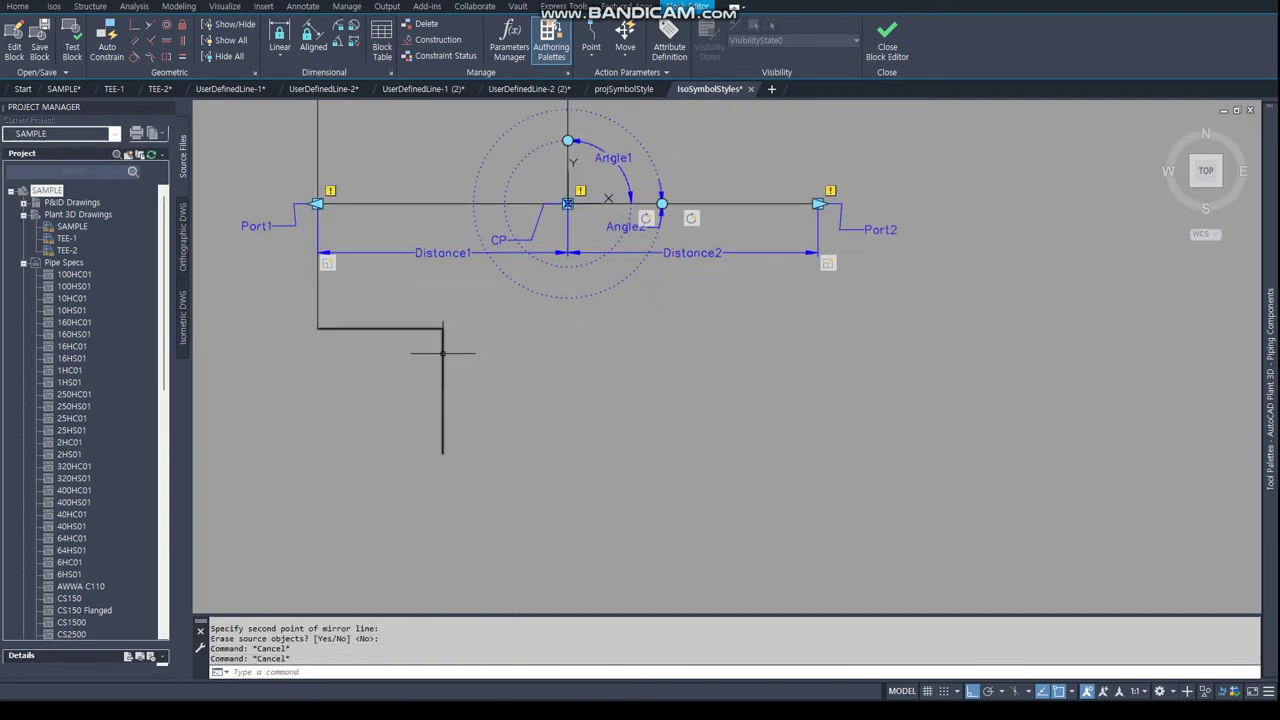
pyautogui.press('Return')
pyautogui.write('c')
pyautogui.press('Return')
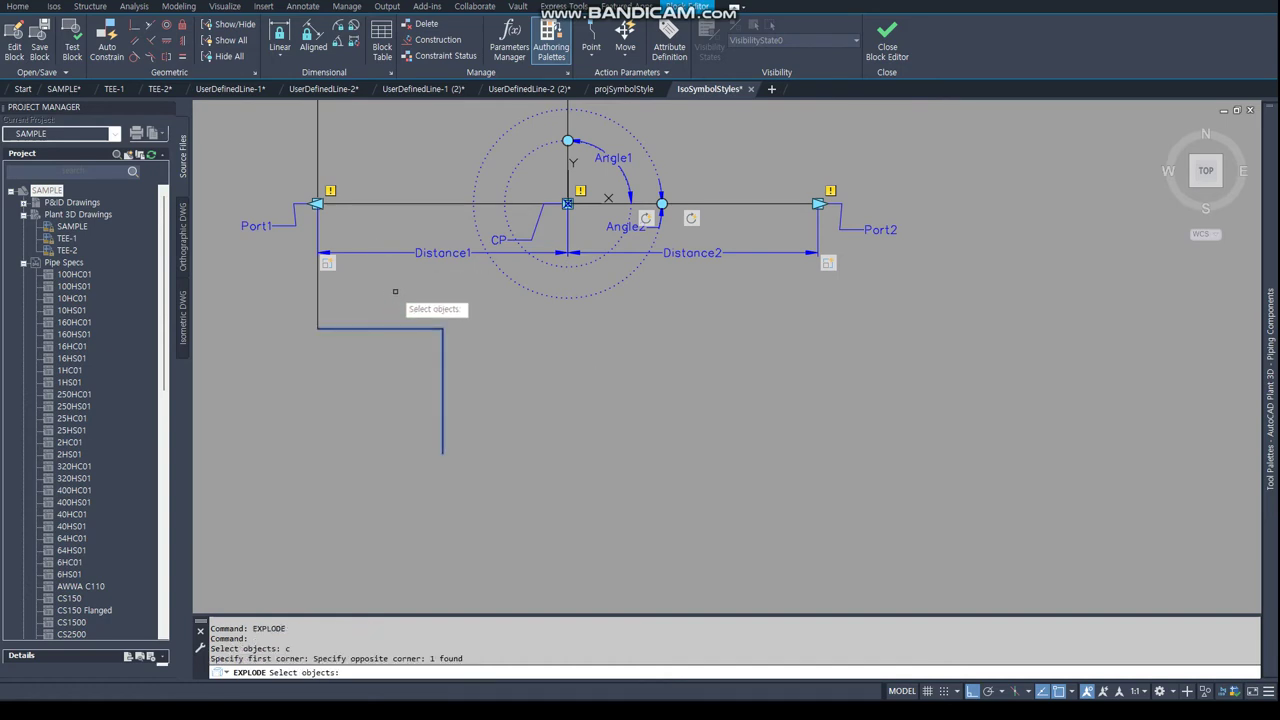
pyautogui.click(466, 306)
pyautogui.click(395, 419)
pyautogui.scroll(-2, 429, 357)
pyautogui.moveTo(429, 357); pyautogui.dragTo(378, 465, button='middle')
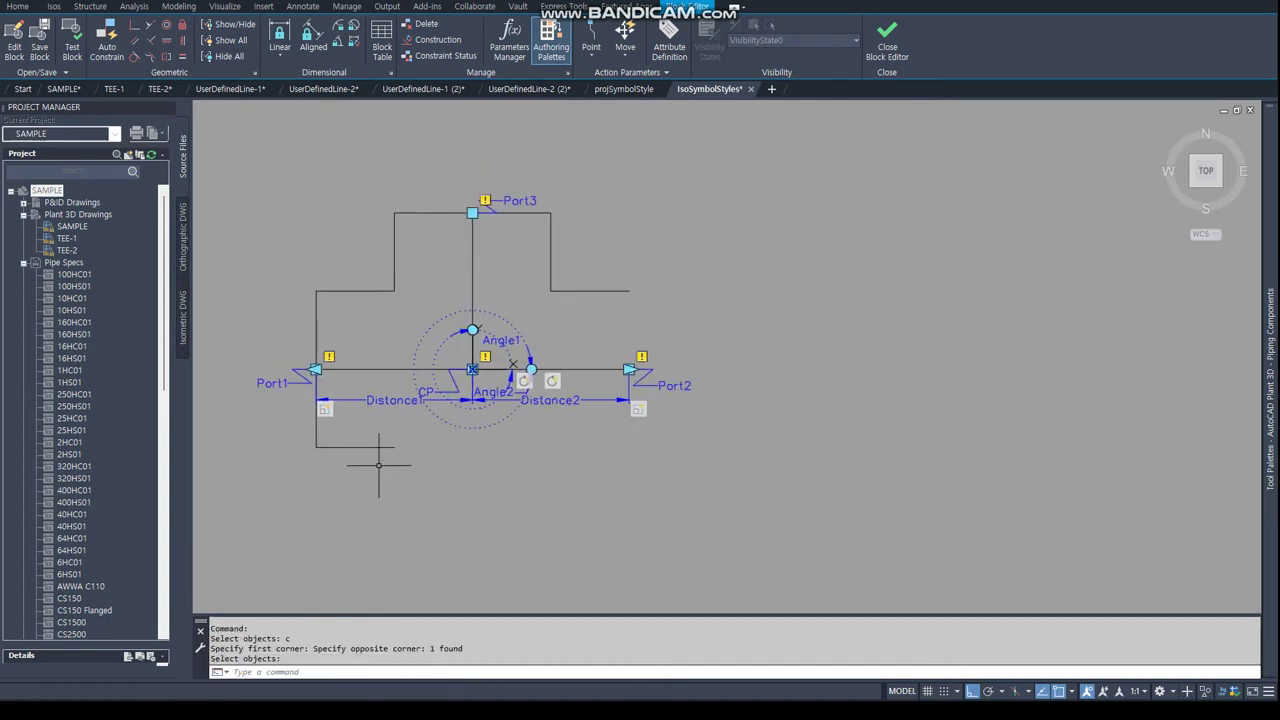
# Stretch the bottom edge's end right until it sits below Port2
pyautogui.press('Return')
pyautogui.write('end')
pyautogui.press('Return')
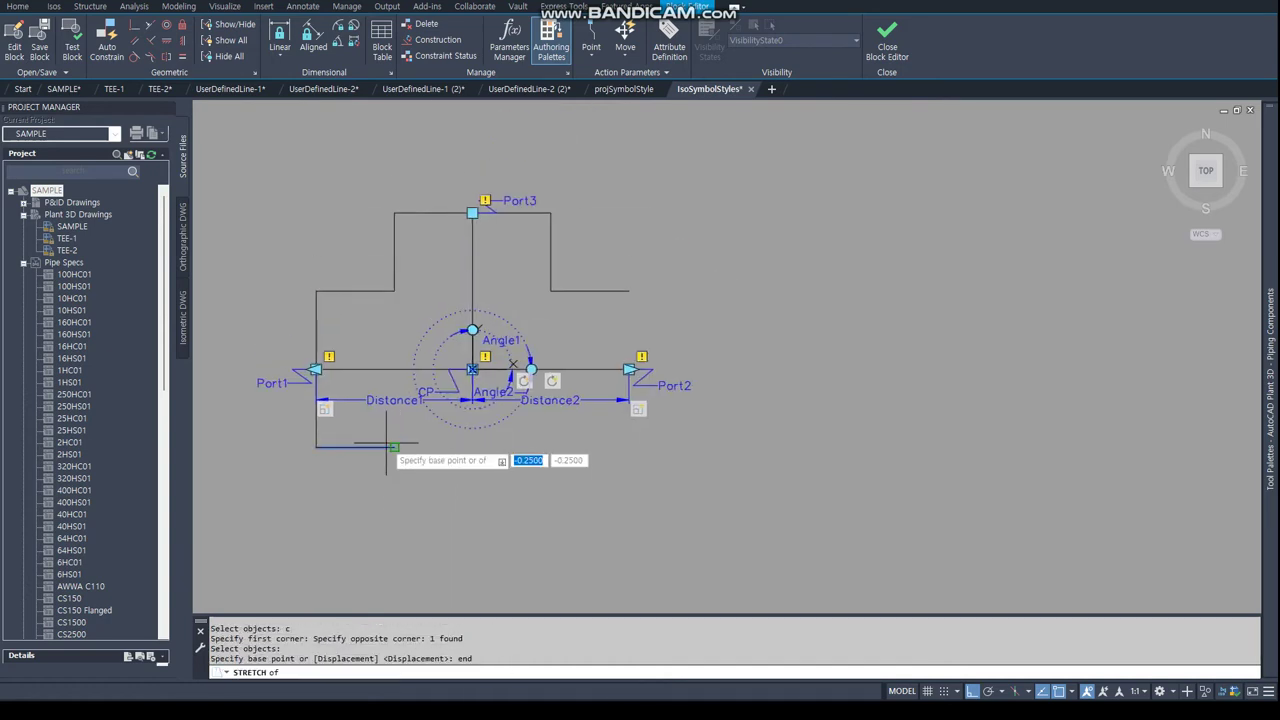
pyautogui.click(396, 446)
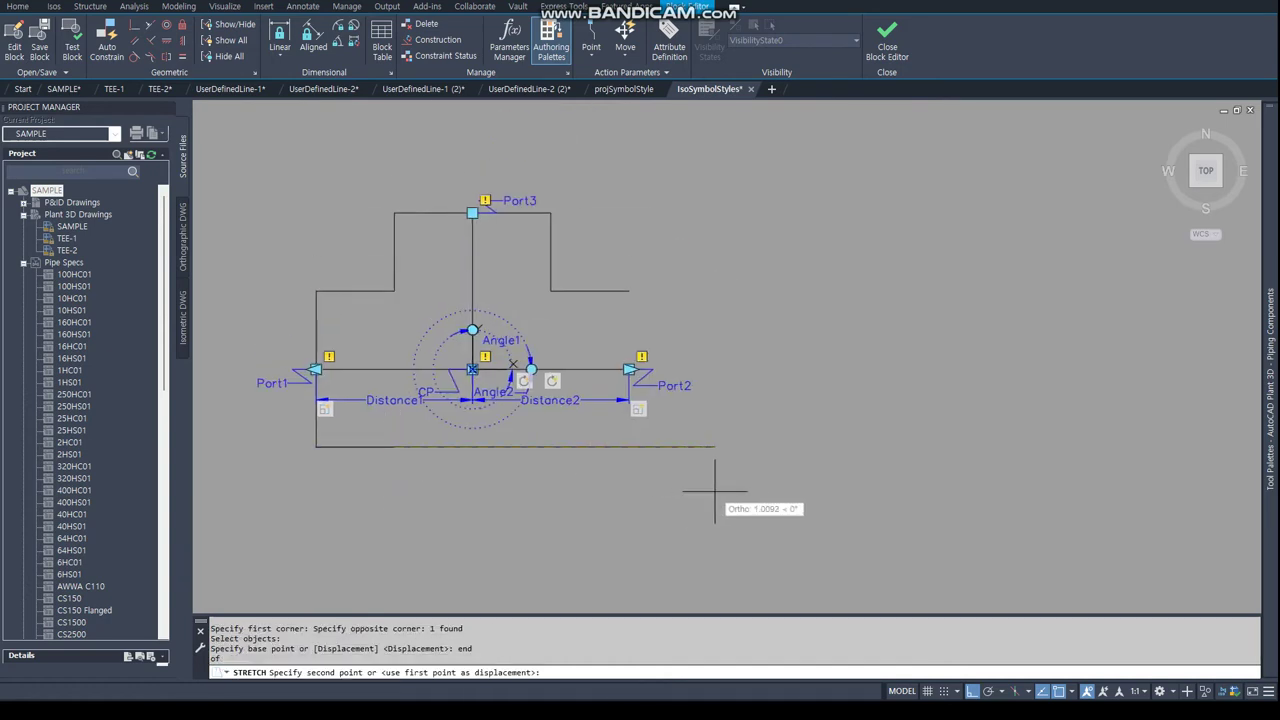
pyautogui.click(643, 483)
pyautogui.press('Escape')
pyautogui.press('Escape')
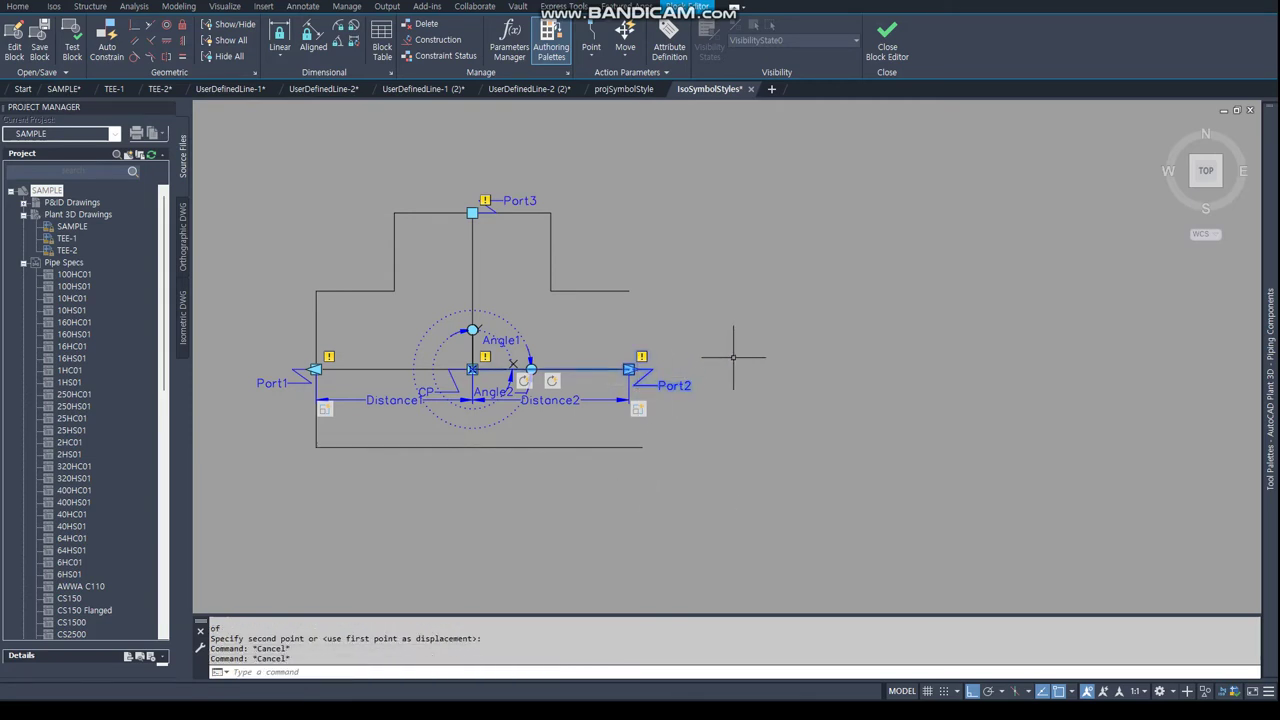
pyautogui.moveTo(733, 357); pyautogui.dragTo(498, 245, button='middle')
# Draw a vertical line with the LINE command beside the tee outline
pyautogui.write('L')
pyautogui.press('Return')
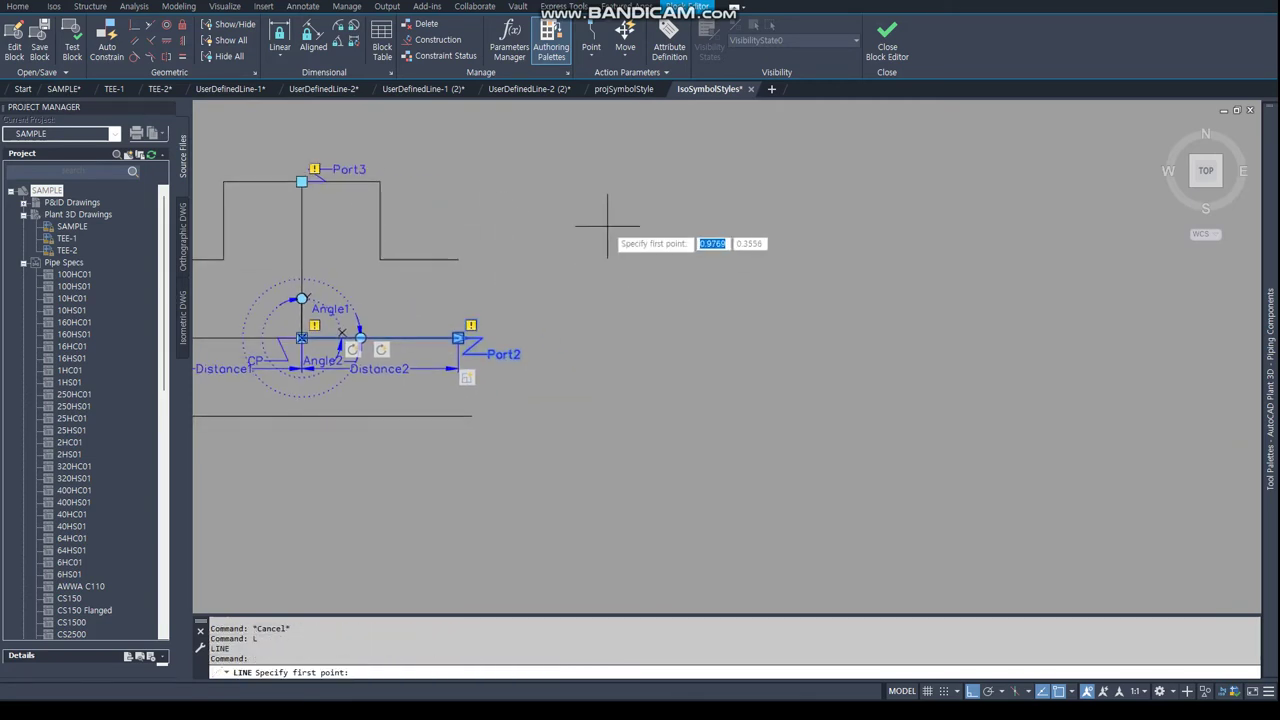
pyautogui.click(608, 227)
pyautogui.click(608, 383)
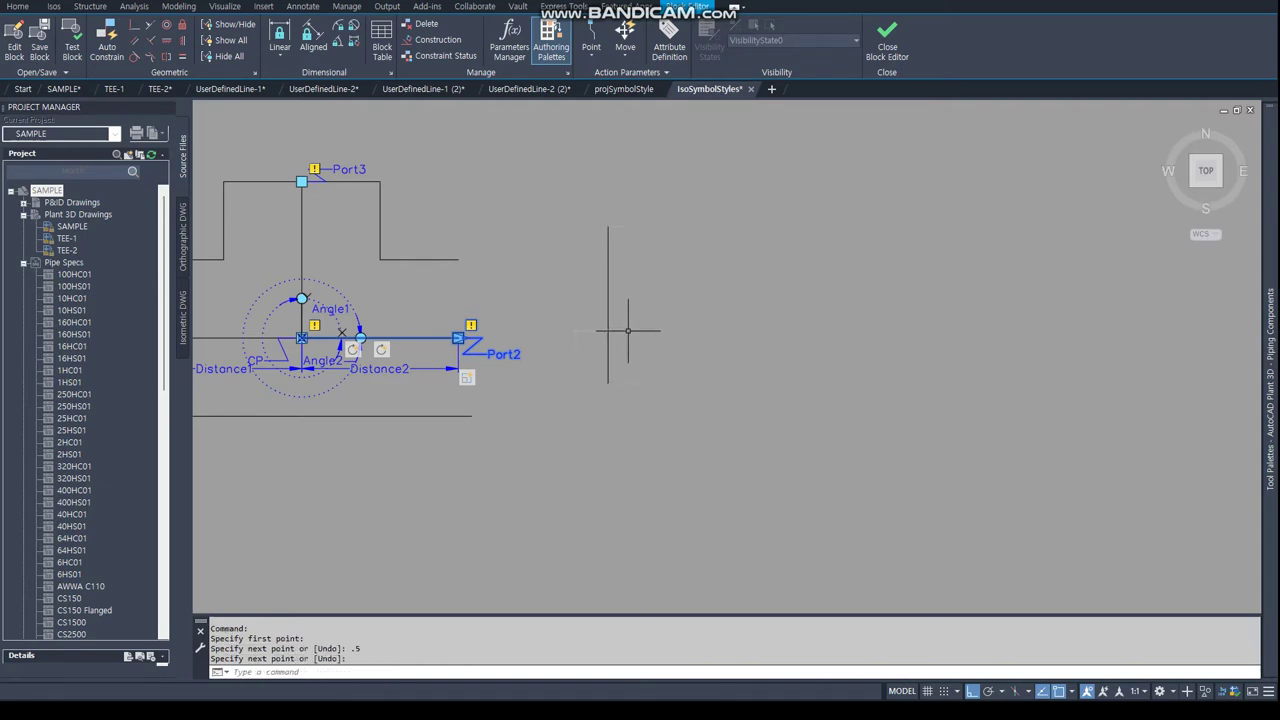
pyautogui.press('Escape')
# Move the vertical line by its midpoint onto the Port2 endpoint
pyautogui.write('M')
pyautogui.press('Return')
pyautogui.click(647, 290)
pyautogui.click(583, 294)
pyautogui.press('Return')
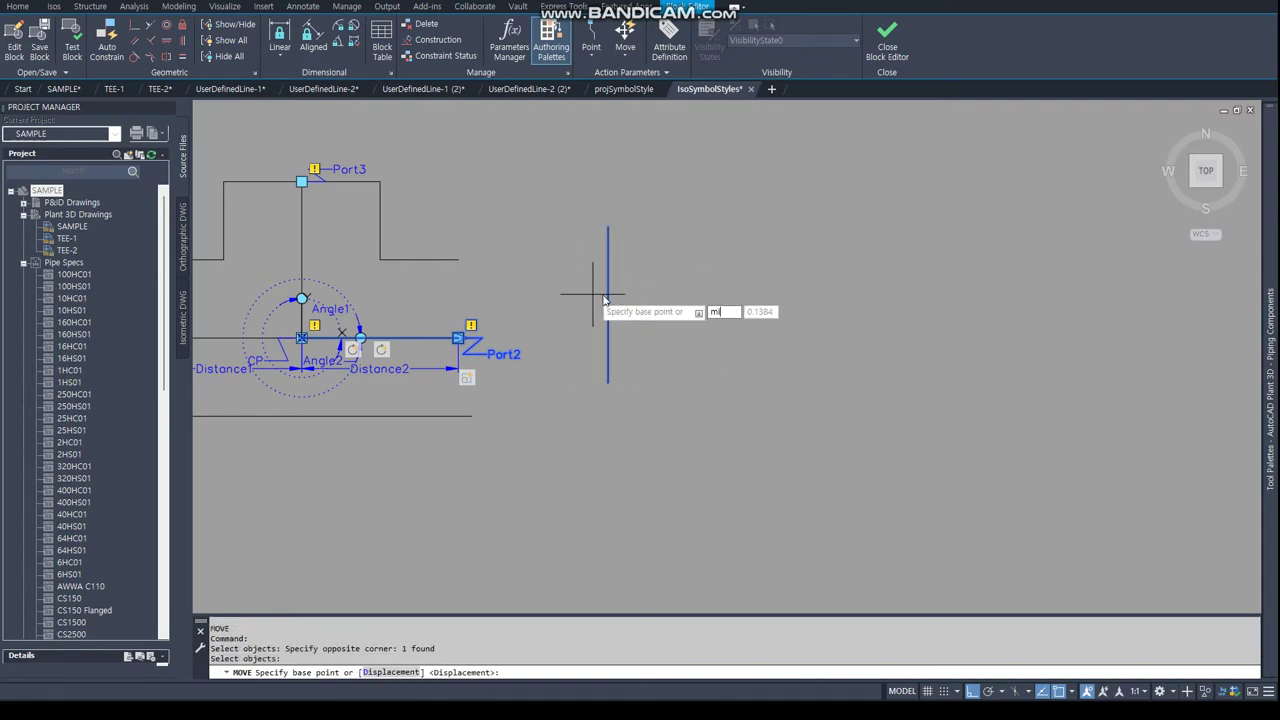
pyautogui.write('mid')
pyautogui.press('Return')
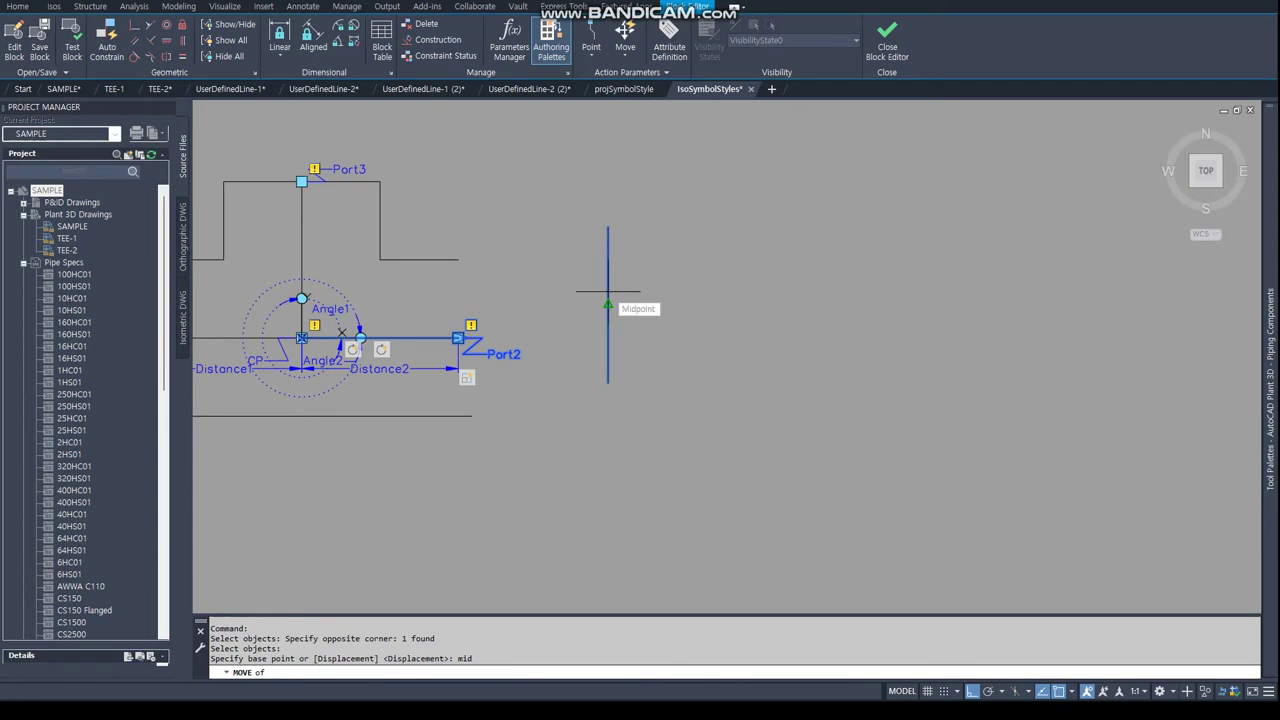
pyautogui.click(608, 292)
pyautogui.write('end')
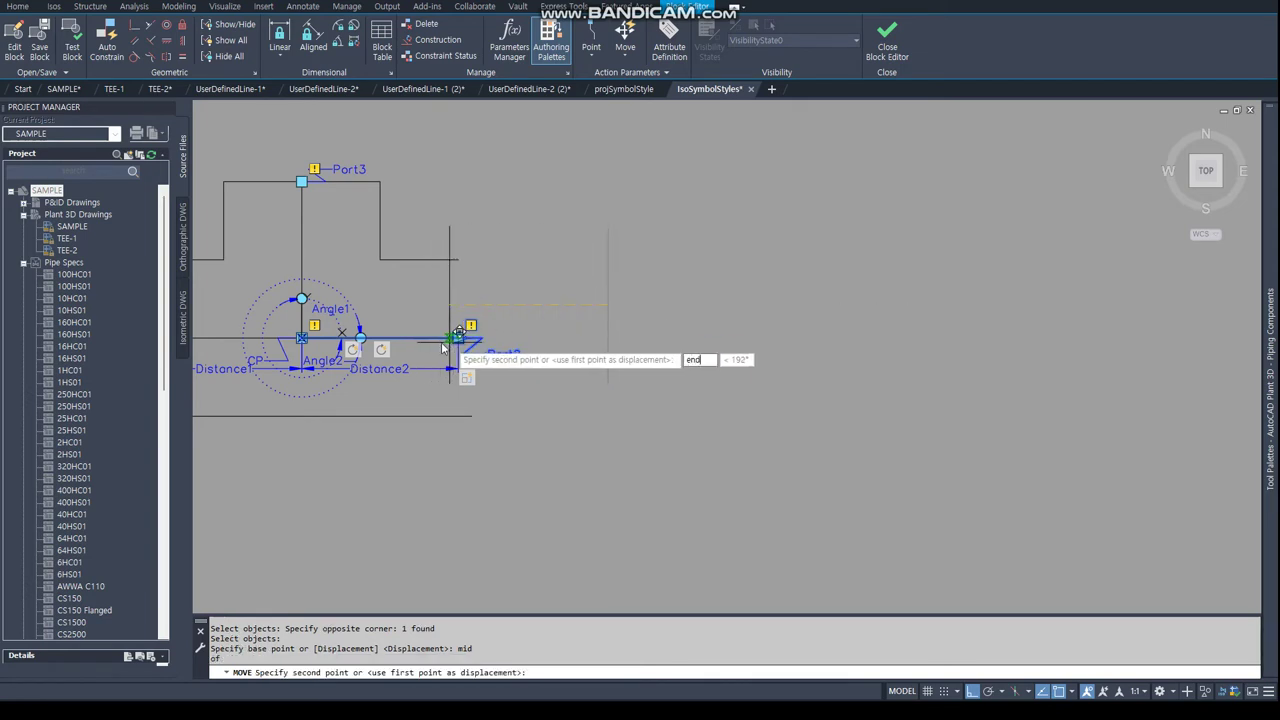
pyautogui.press('Return')
pyautogui.click(452, 340)
pyautogui.press('Escape')
pyautogui.press('Escape')
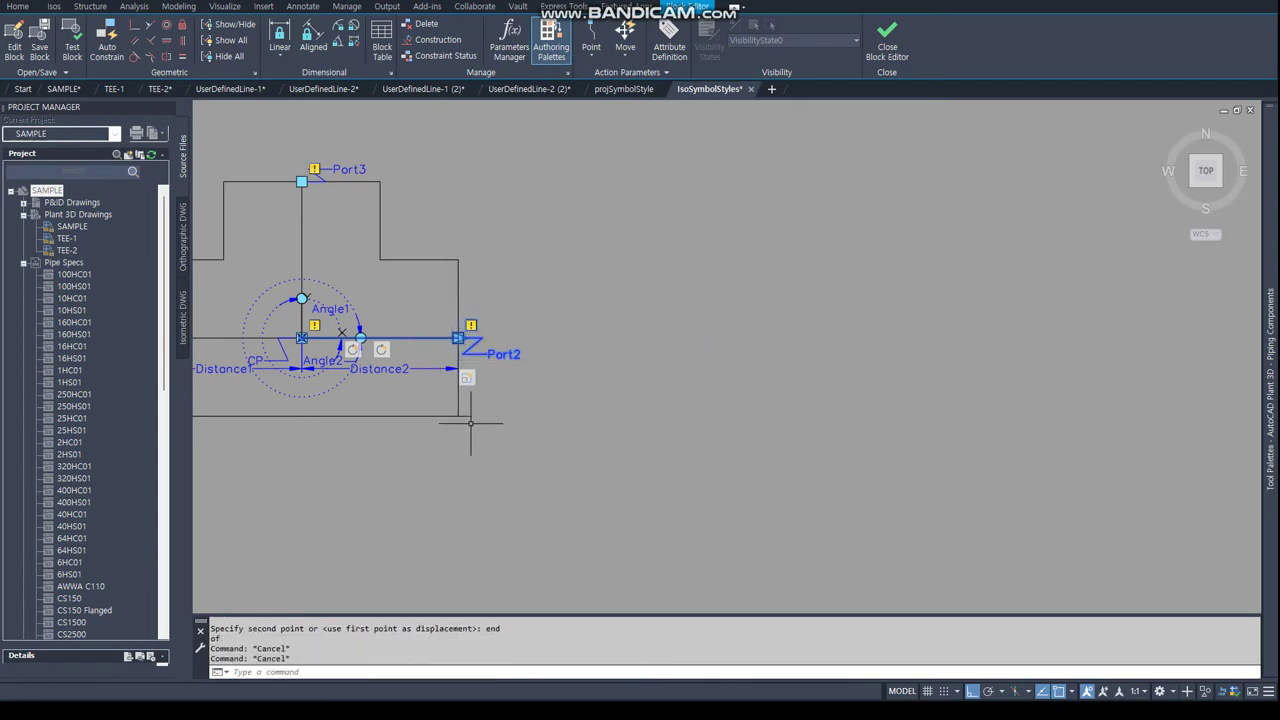
# Start a FILLET on the lower line, then abandon it
pyautogui.write('f')
pyautogui.press('Return')
pyautogui.click(459, 404)
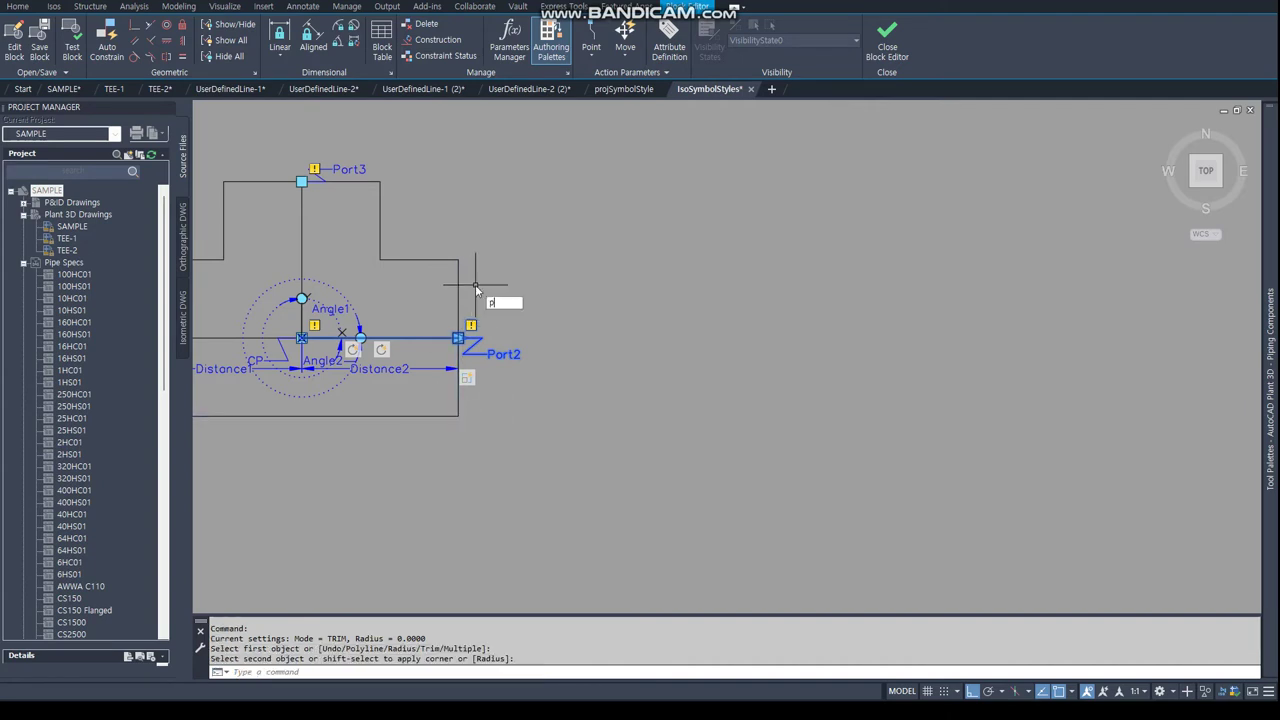
pyautogui.press('Escape')
pyautogui.press('Escape')
# Draw a horizontal line from the top-right corner endpoint toward the right
pyautogui.write('l')
pyautogui.press('Return')
pyautogui.write('end')
pyautogui.press('Return')
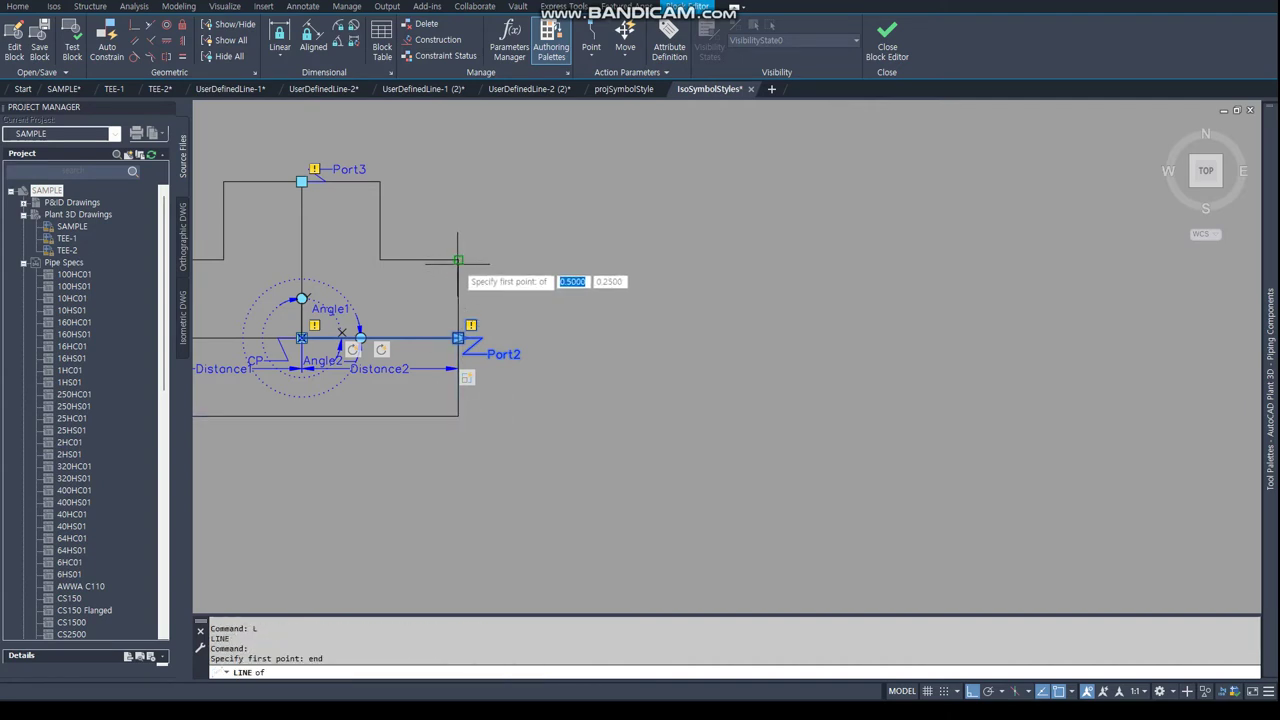
pyautogui.click(458, 260)
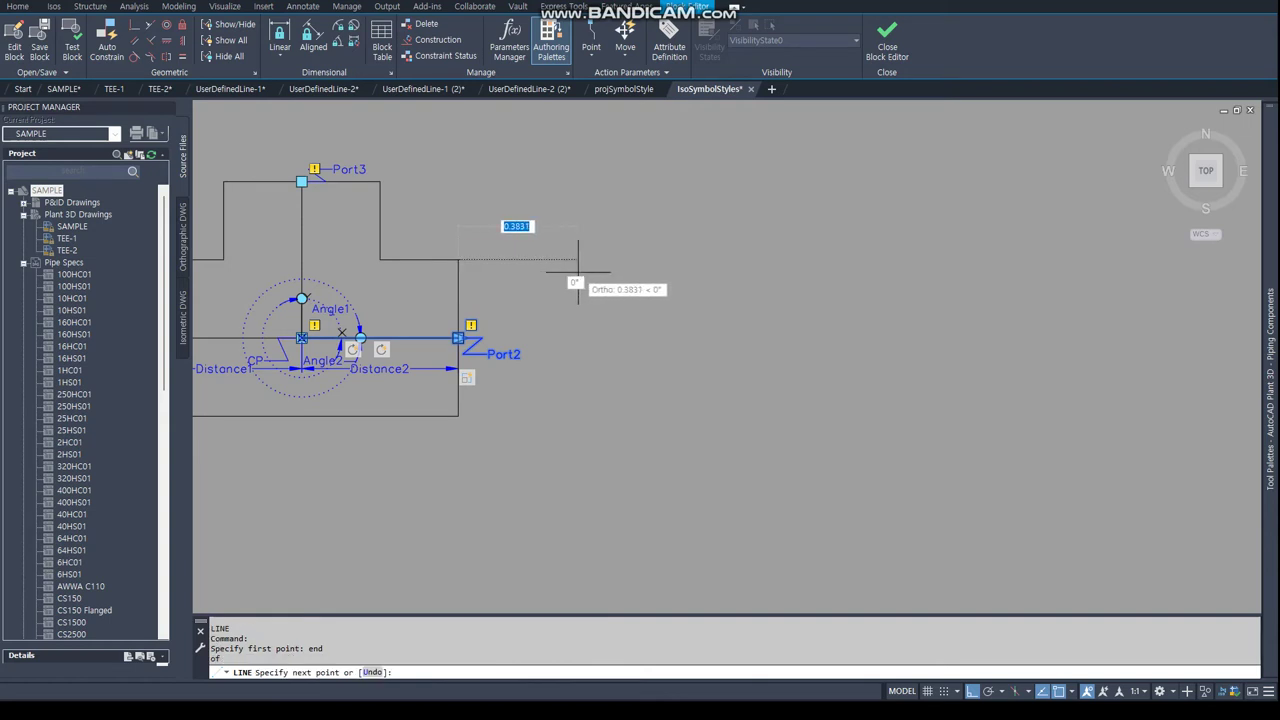
pyautogui.click(578, 276)
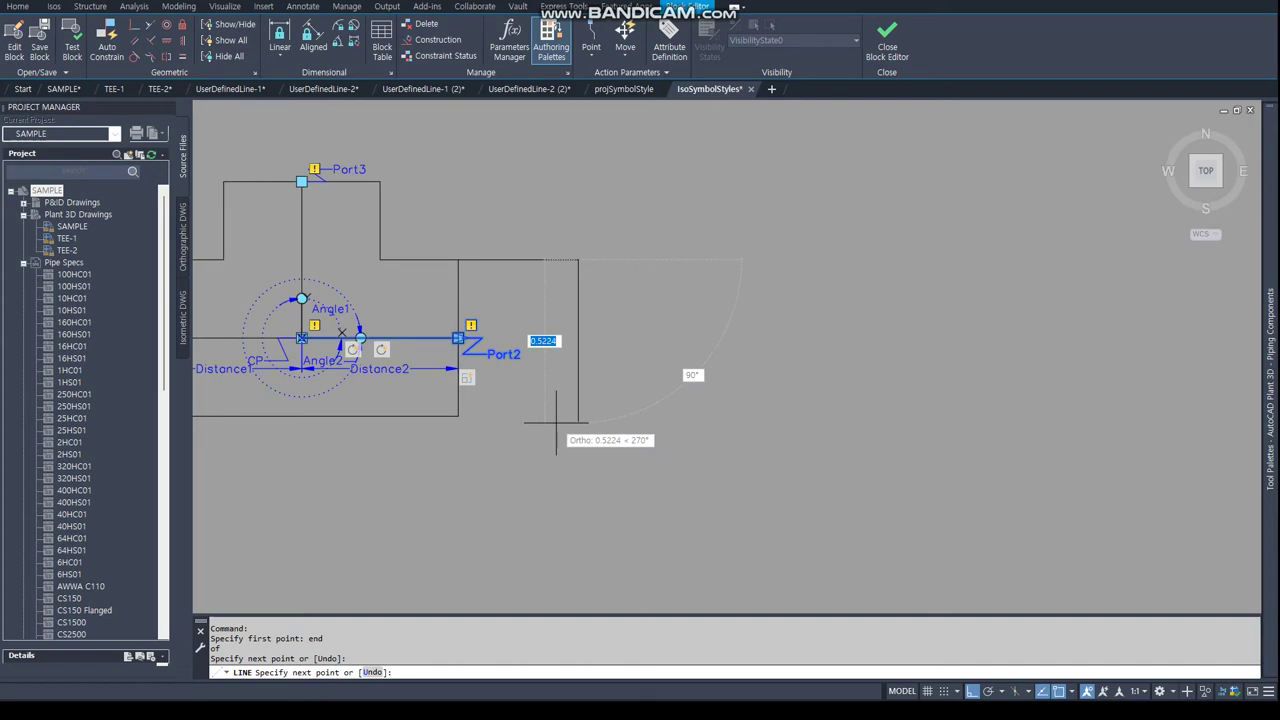
pyautogui.press('Escape')
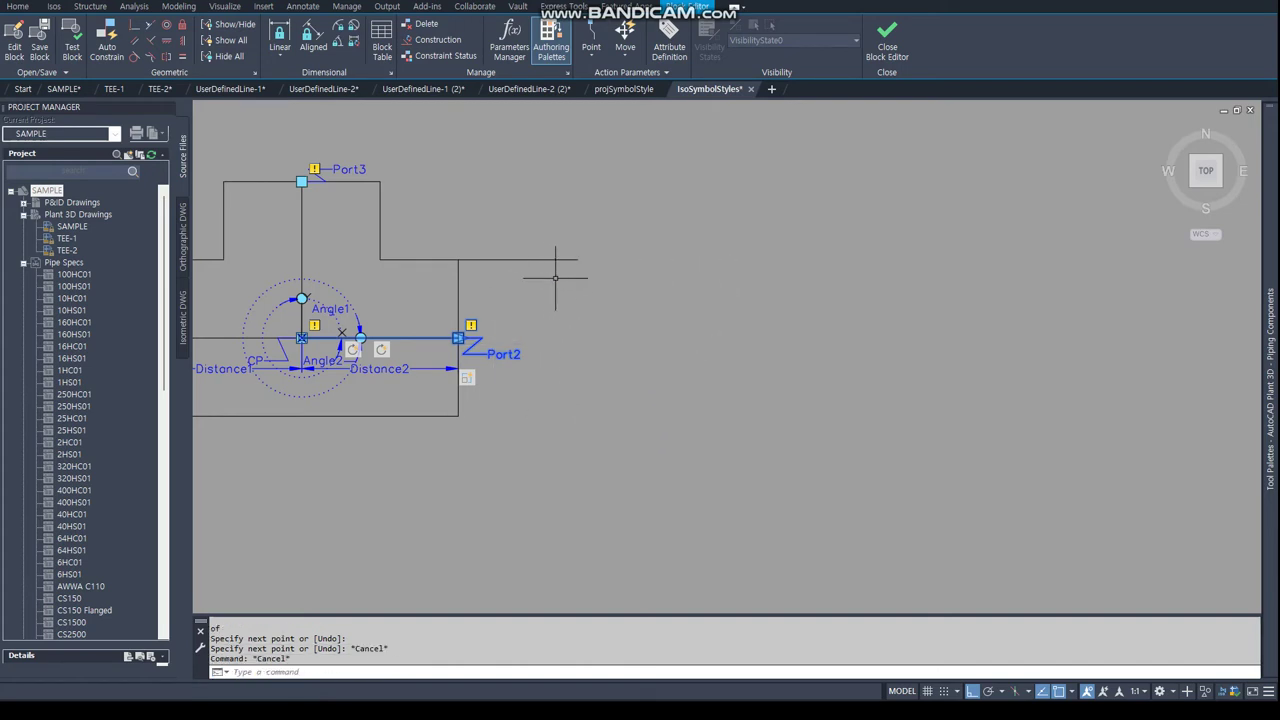
# Remove the stray horizontal line by window-selecting it
pyautogui.write('s')
pyautogui.press('Return')
pyautogui.write('c')
pyautogui.press('Return')
pyautogui.click(528, 268)
pyautogui.click(500, 237)
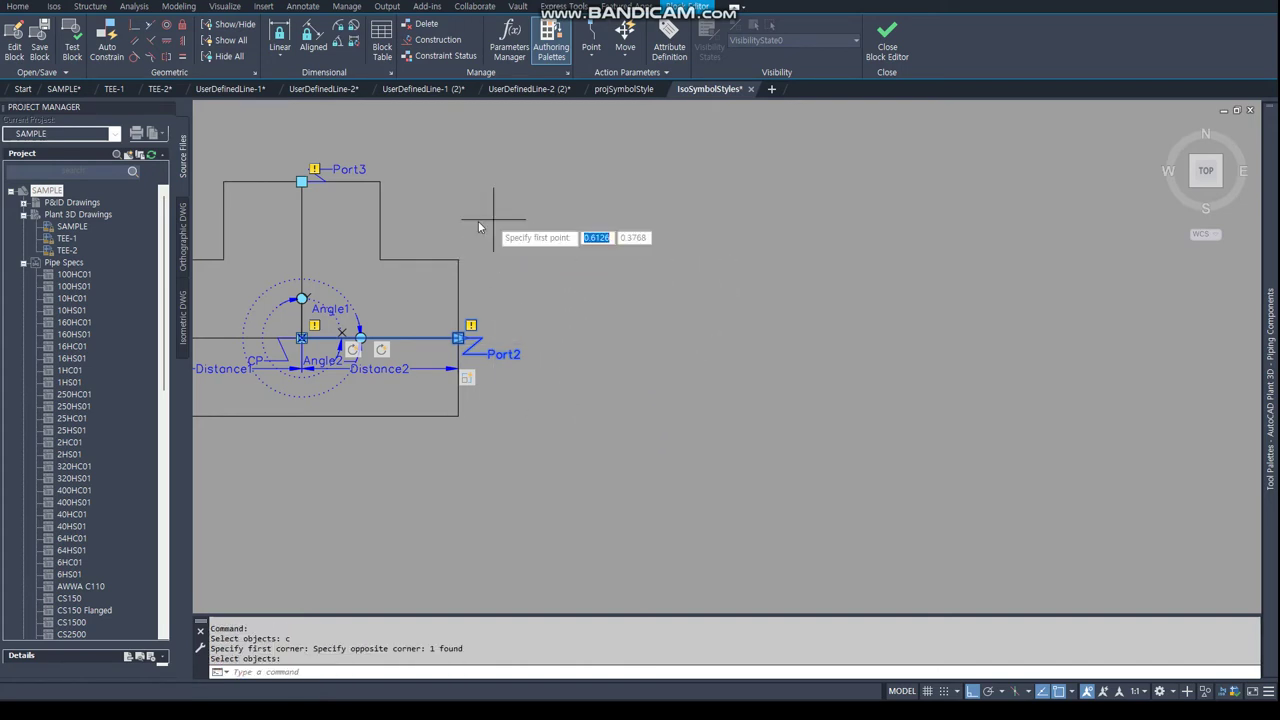
# Draw a 0.1-long line from the top-right corner endpoint
pyautogui.write('end')
pyautogui.press('Return')
pyautogui.click(459, 263)
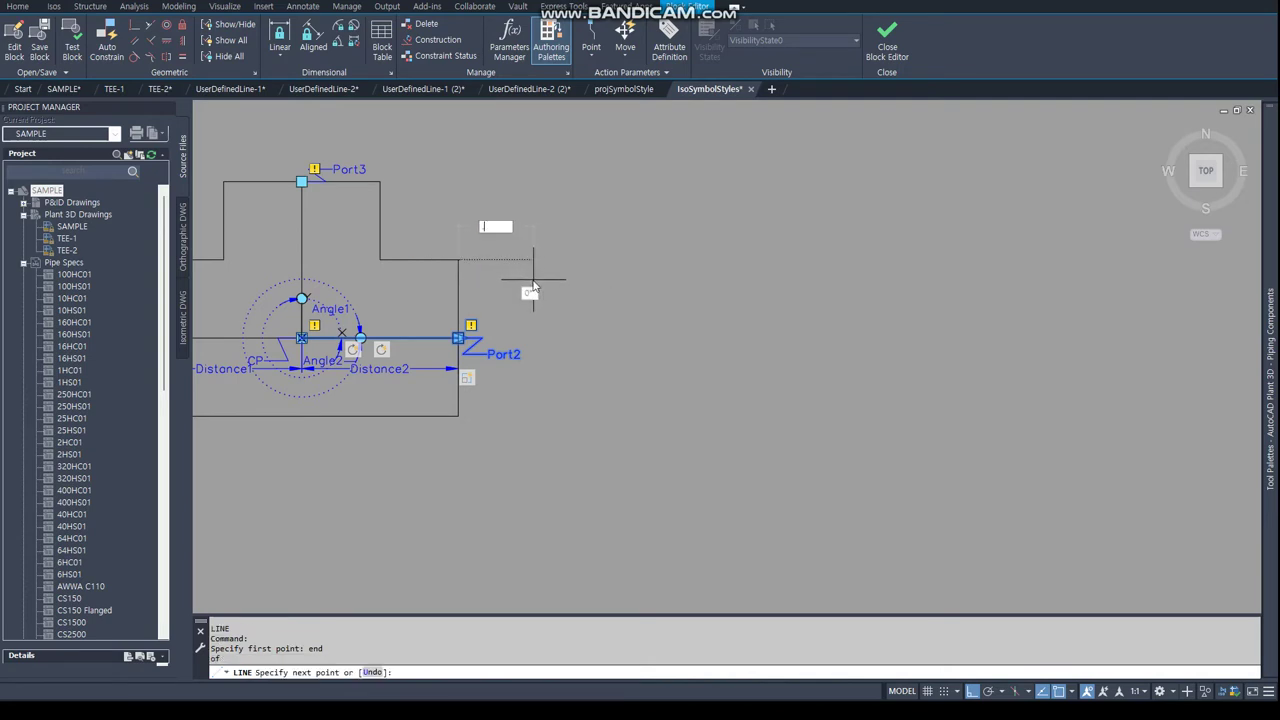
pyautogui.write('1')
pyautogui.press('Return')
pyautogui.press('Return')
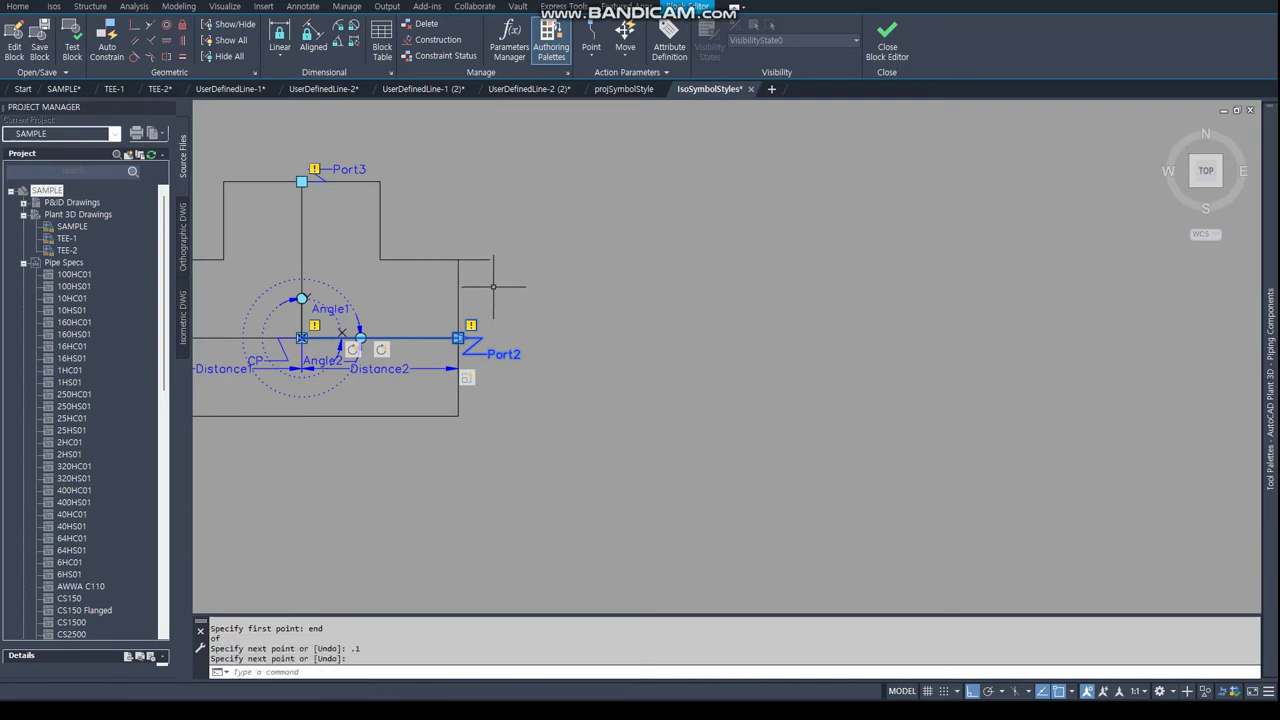
# Copy the short line from its endpoint to the bottom-right corner
pyautogui.press('Return')
pyautogui.click(505, 275)
pyautogui.click(478, 250)
pyautogui.press('Return')
pyautogui.write('end')
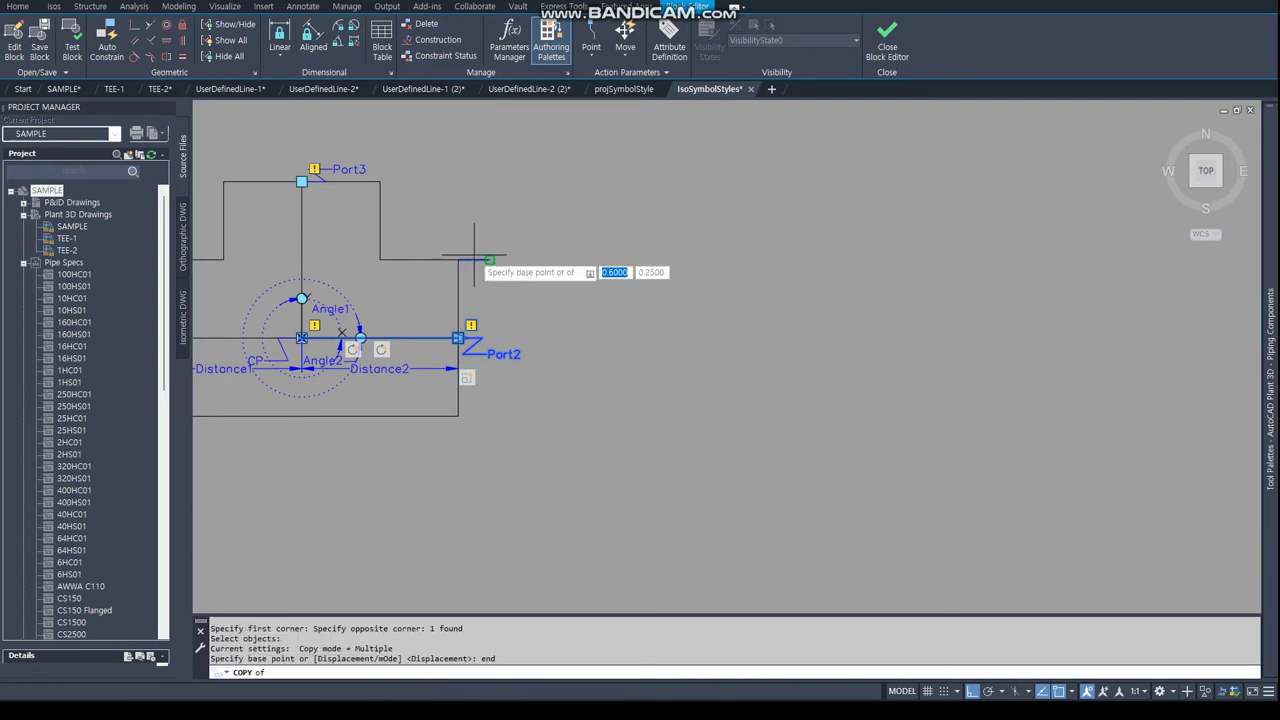
pyautogui.press('Return')
pyautogui.click(460, 259)
pyautogui.write('end')
pyautogui.press('Return')
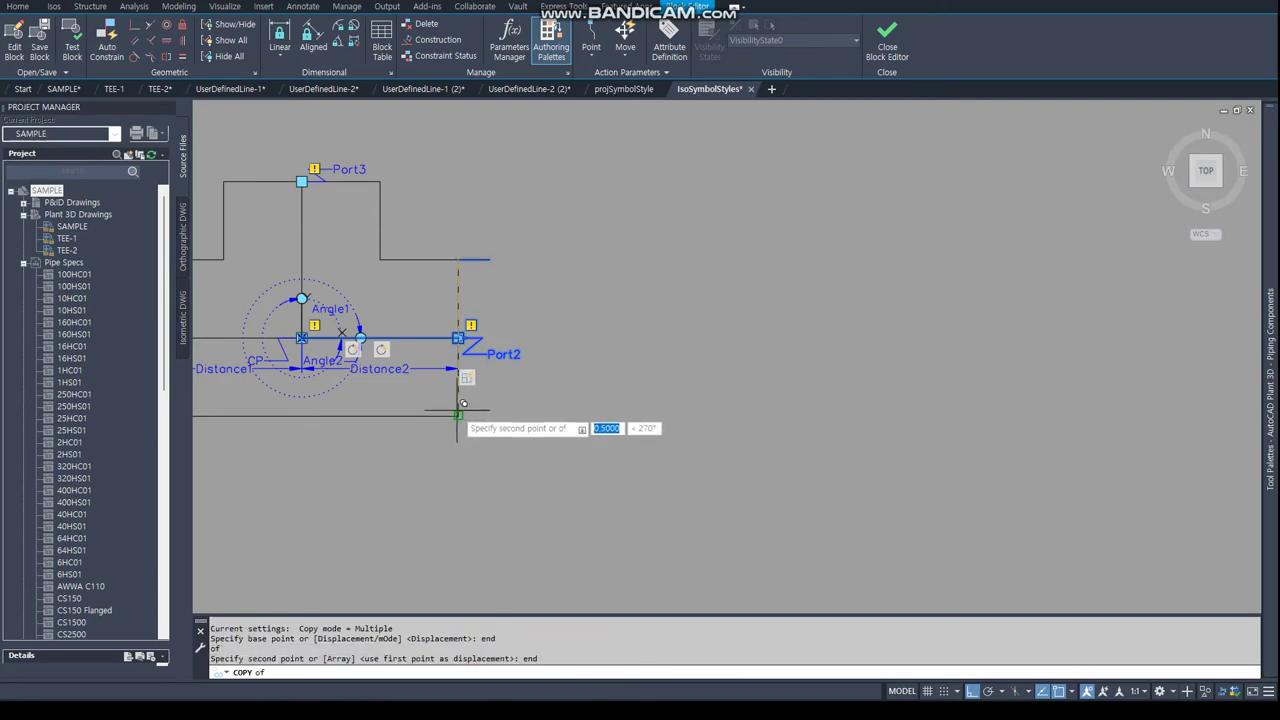
pyautogui.click(459, 415)
pyautogui.press('Escape')
pyautogui.press('Escape')
pyautogui.press('Escape')
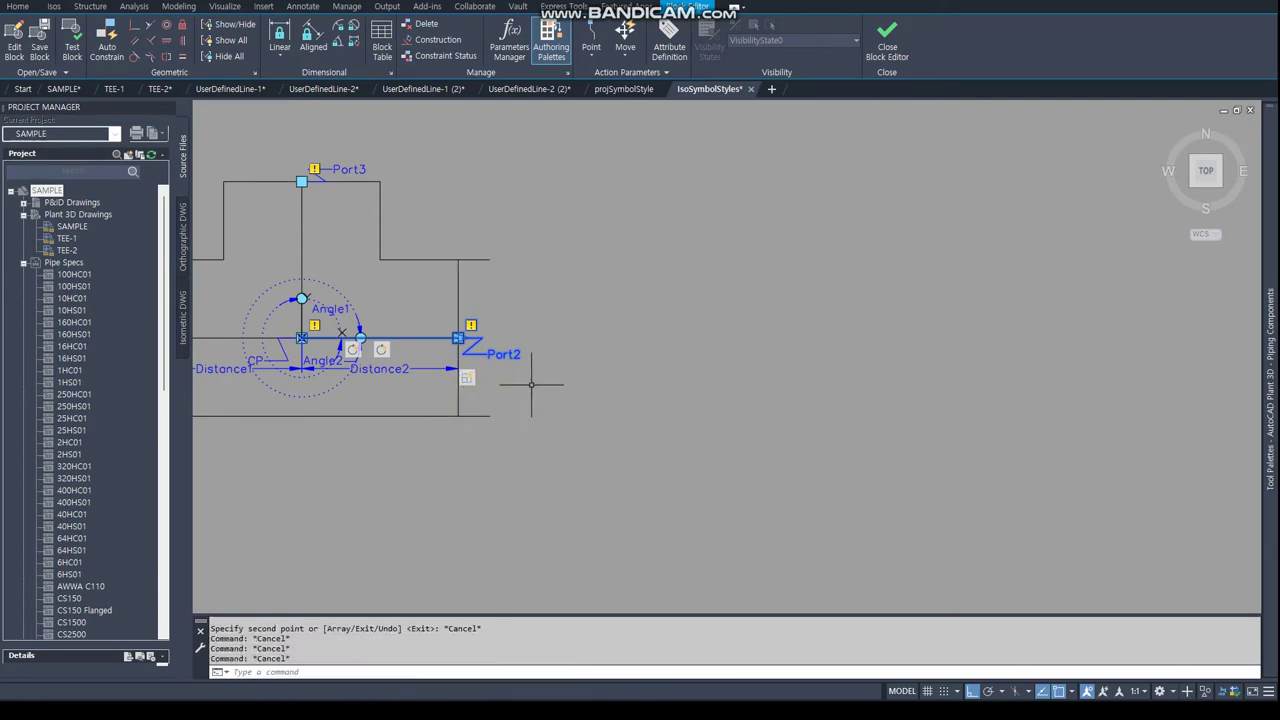
# Draw a 0.6-long vertical line
pyautogui.press('Return')
pyautogui.press('BackSpace')
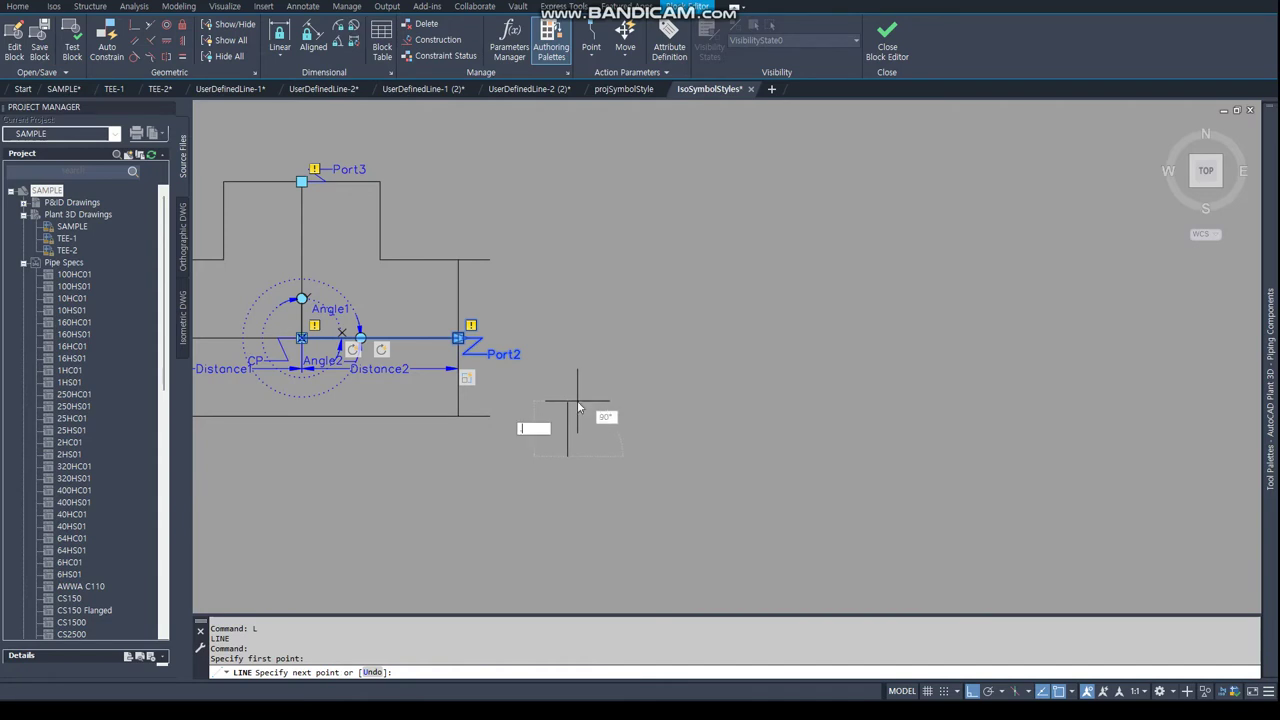
pyautogui.write('6')
pyautogui.press('Return')
pyautogui.press('Escape')
pyautogui.press('Escape')
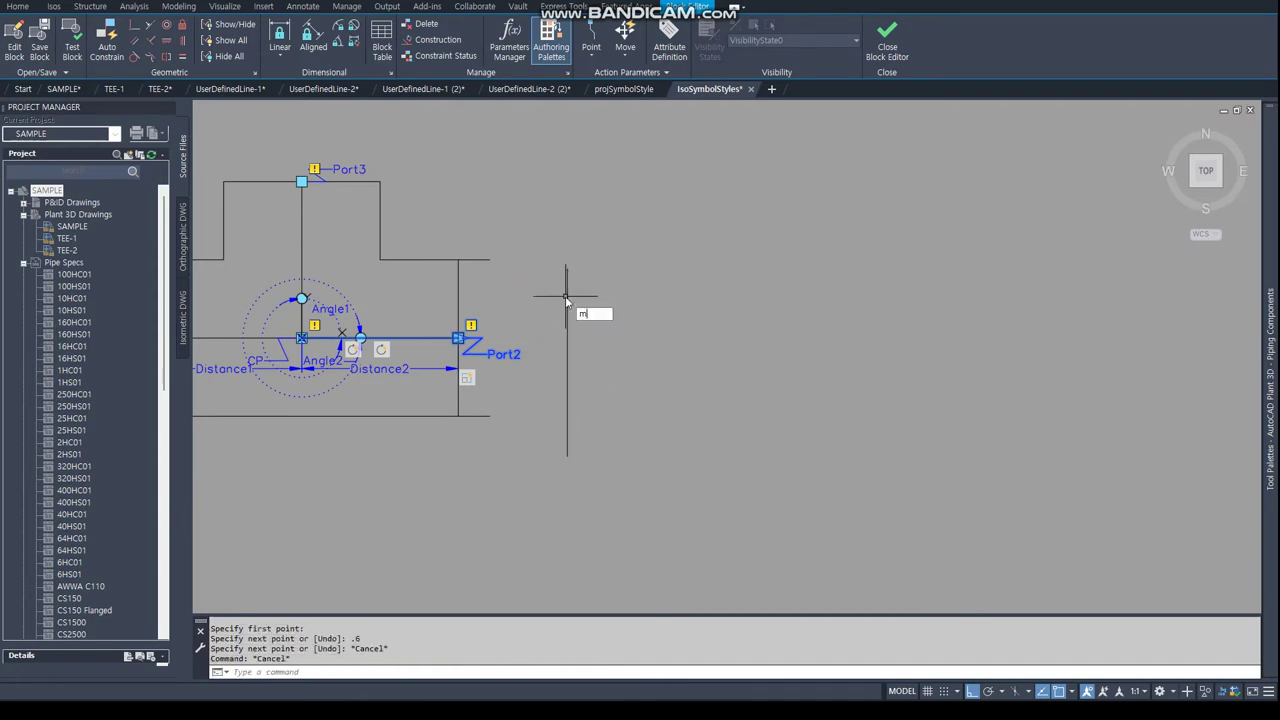
# Move the 0.6 vertical line by its midpoint onto the Port2 end
pyautogui.press('Return')
pyautogui.click(567, 300)
pyautogui.press('Return')
pyautogui.write('mid')
pyautogui.press('Return')
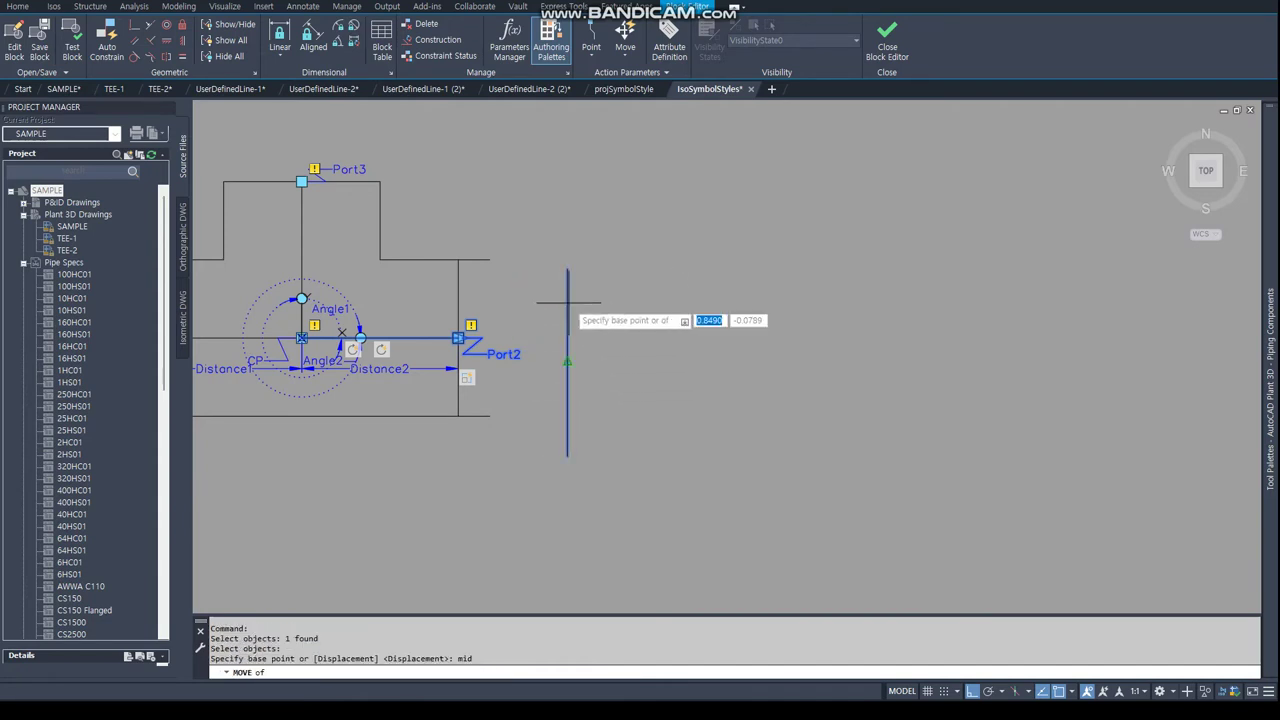
pyautogui.click(567, 300)
pyautogui.write('nt>: ')
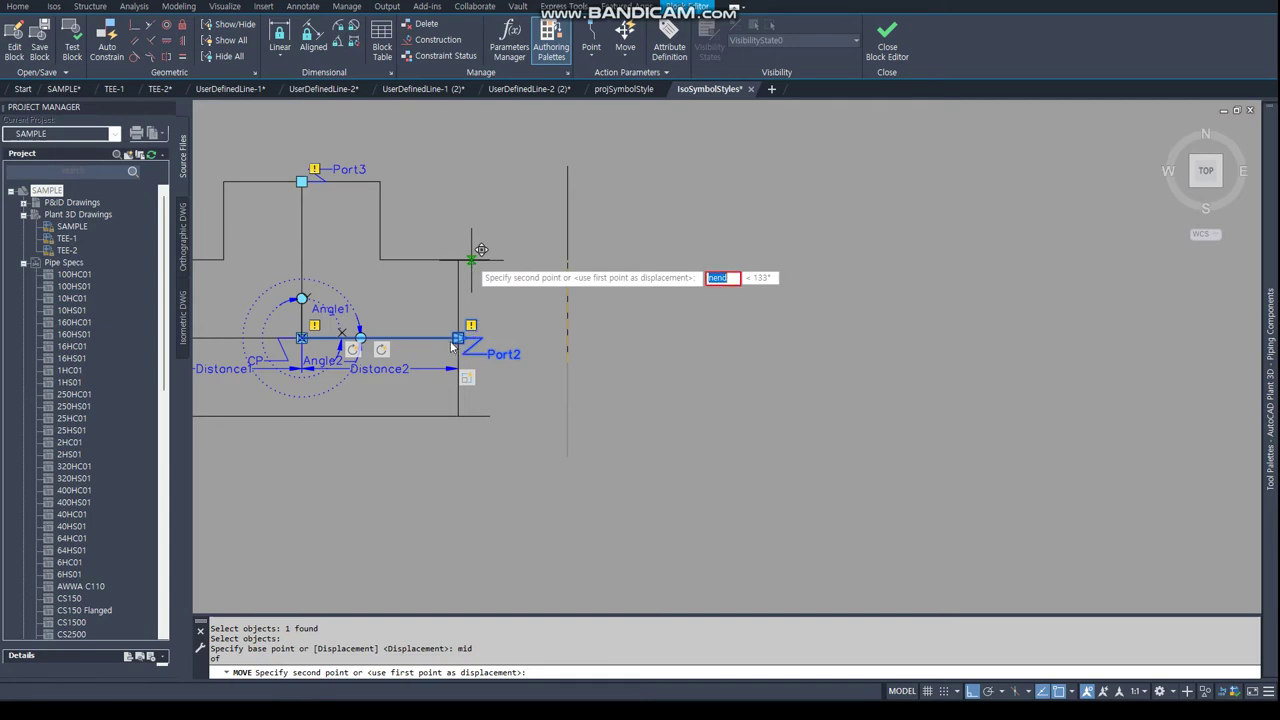
pyautogui.write('end')
pyautogui.press('Return')
pyautogui.click(458, 338)
pyautogui.press('Escape')
pyautogui.press('Escape')
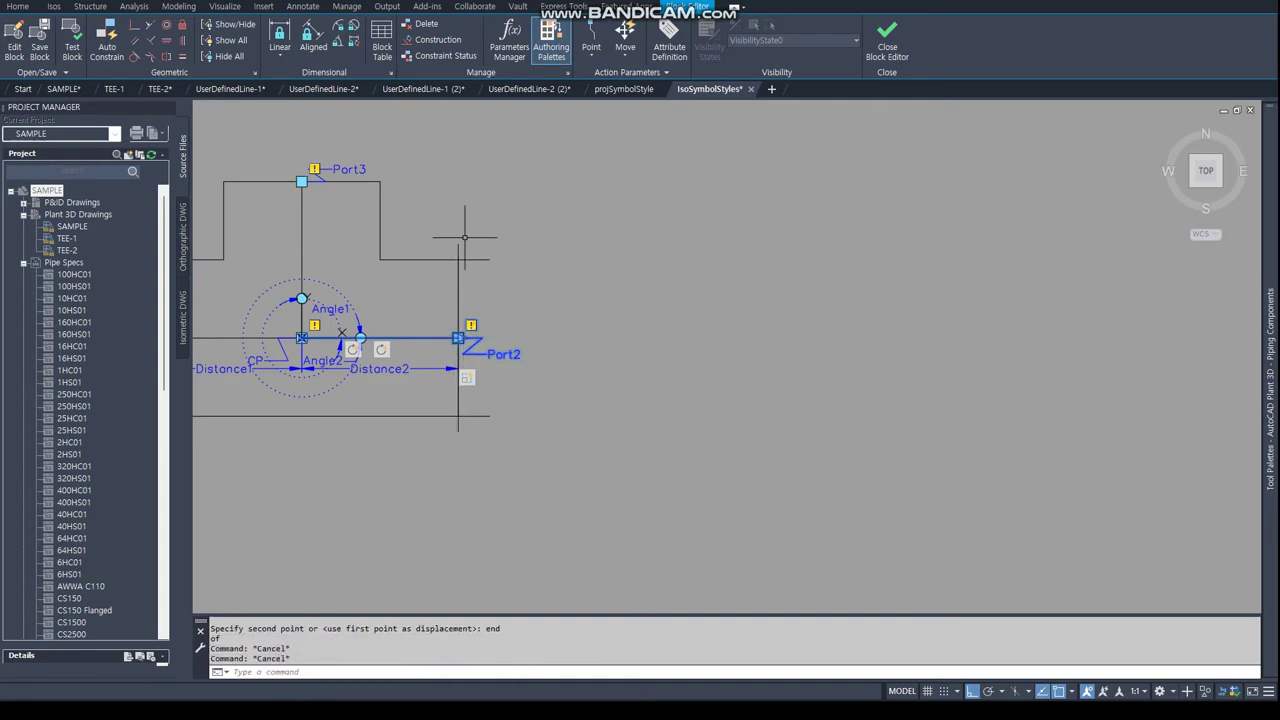
# Move the vertical line from its intersection point to the short line's endpoint
pyautogui.press('Return')
pyautogui.click(458, 268)
pyautogui.press('Return')
pyautogui.write('int')
pyautogui.press('Return')
pyautogui.click(458, 260)
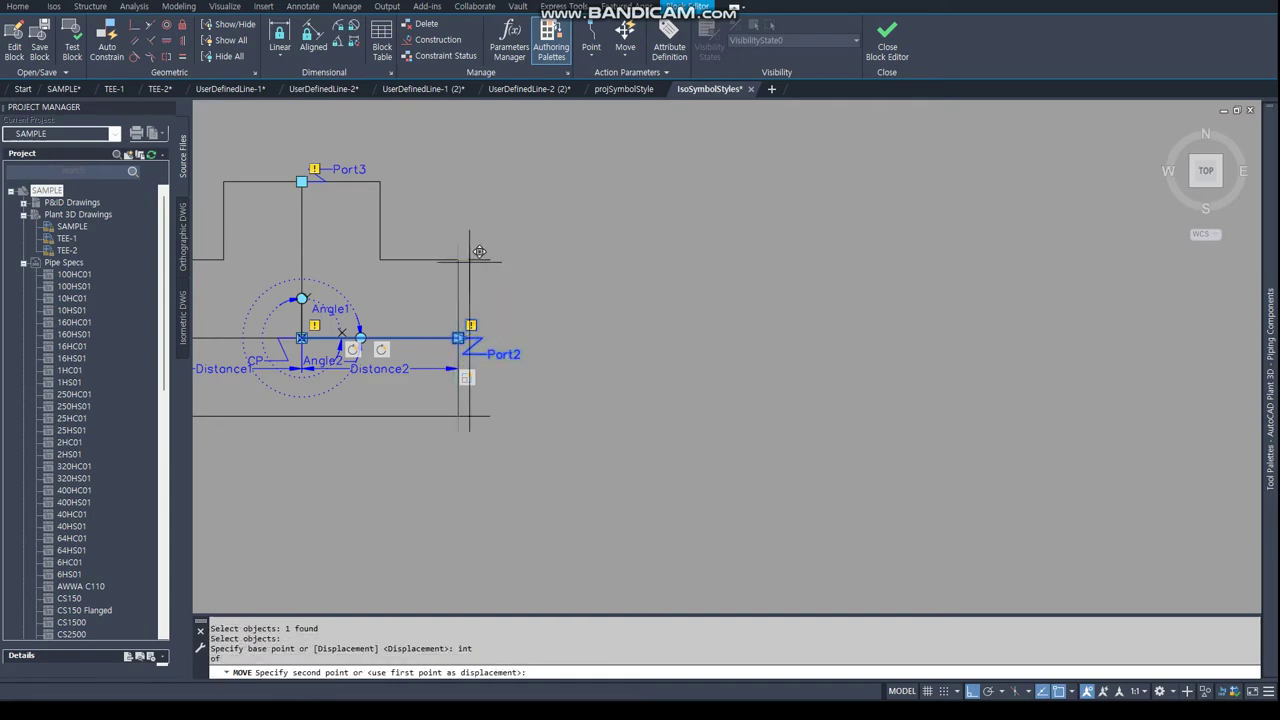
pyautogui.write('end')
pyautogui.press('Return')
pyautogui.click(490, 262)
pyautogui.press('Escape')
pyautogui.press('Escape')
# Copy the vertical line to a spot just beside the original
pyautogui.write('6')
pyautogui.press('Return')
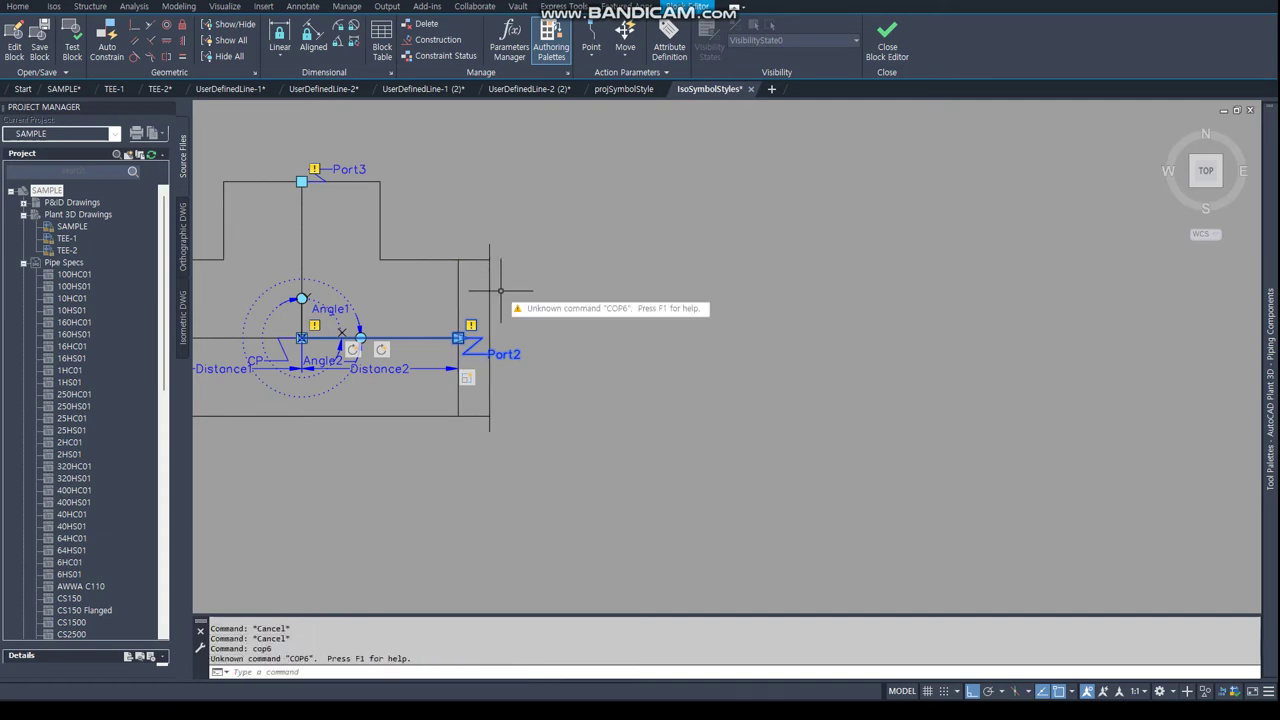
pyautogui.press('Escape')
pyautogui.press('Escape')
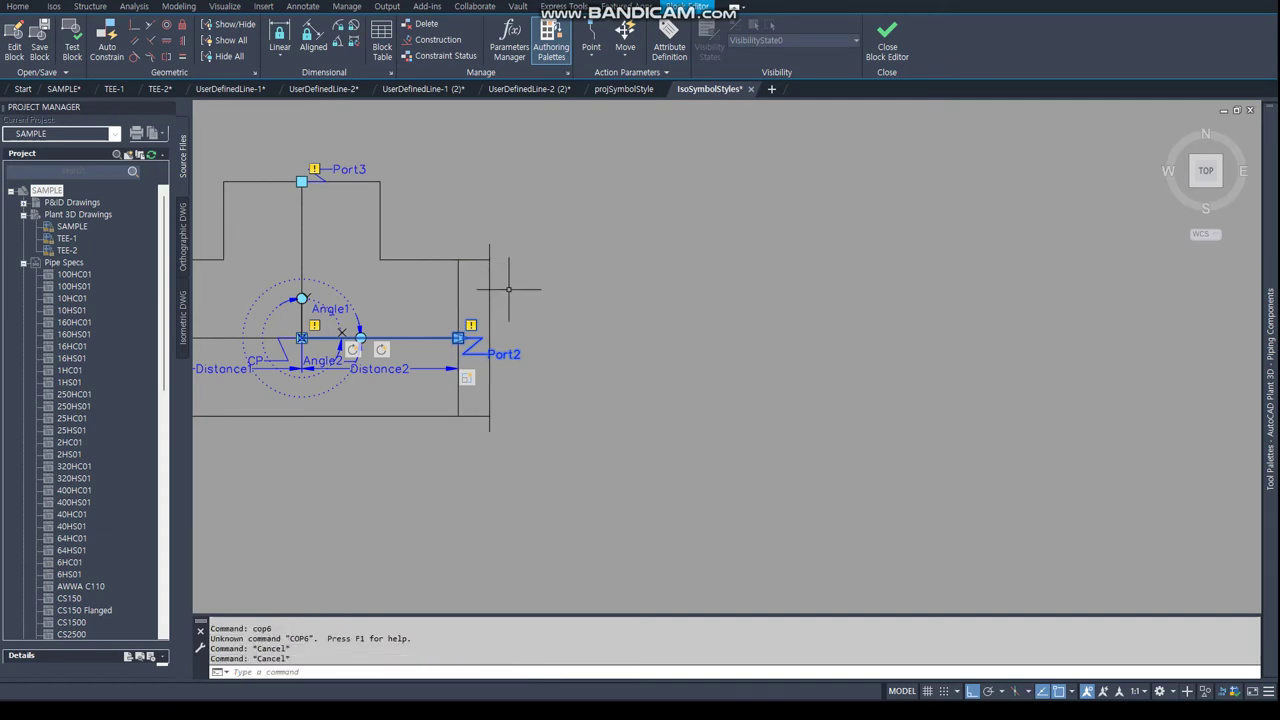
pyautogui.press('Return')
pyautogui.moveTo(512, 288); pyautogui.dragTo(474, 304)
pyautogui.press('Return')
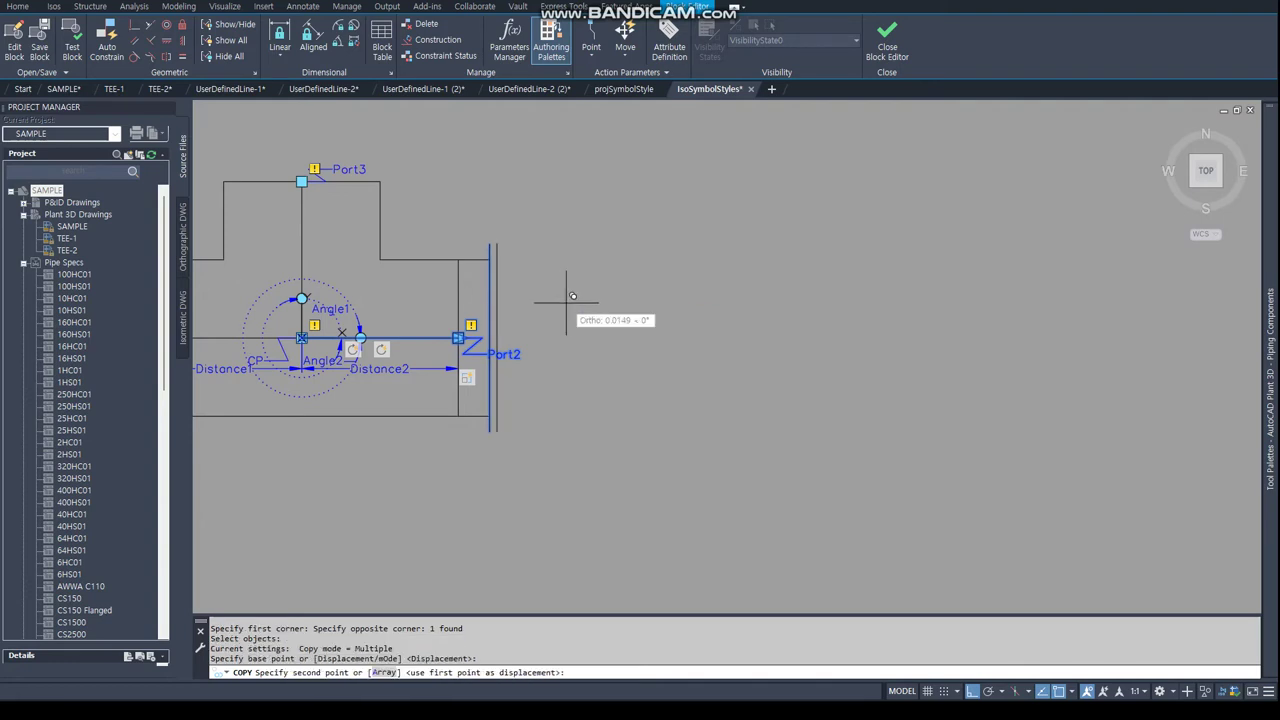
pyautogui.click(566, 297)
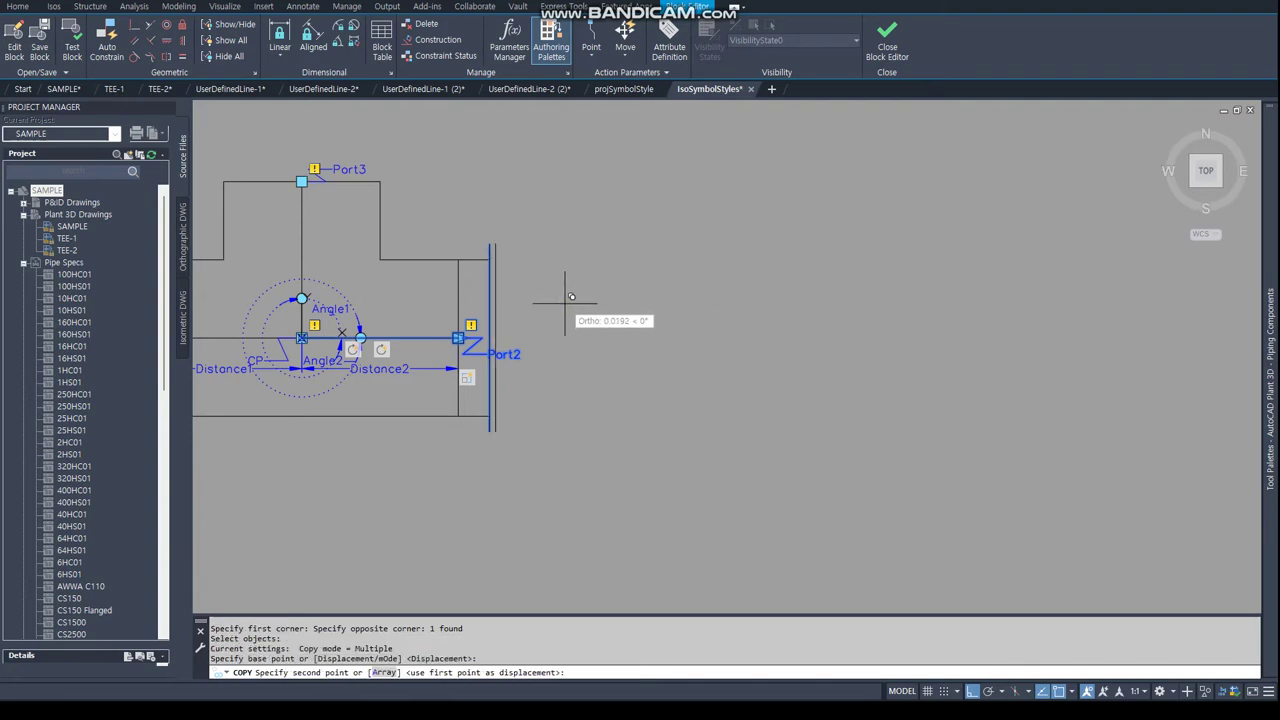
pyautogui.click(572, 296)
pyautogui.press('Escape')
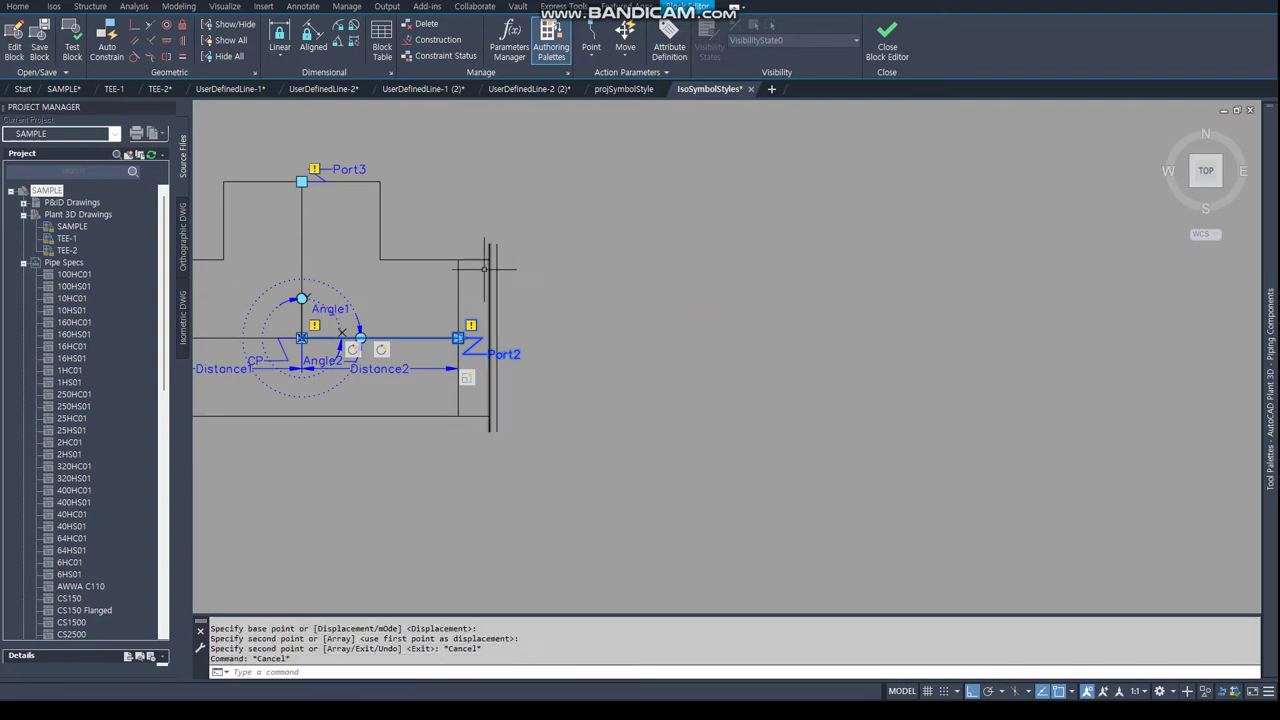
# Shift one of the vertical lines slightly to a new position
pyautogui.write('m')
pyautogui.press('Return')
pyautogui.click(496, 265)
pyautogui.press('Return')
pyautogui.click(515, 250)
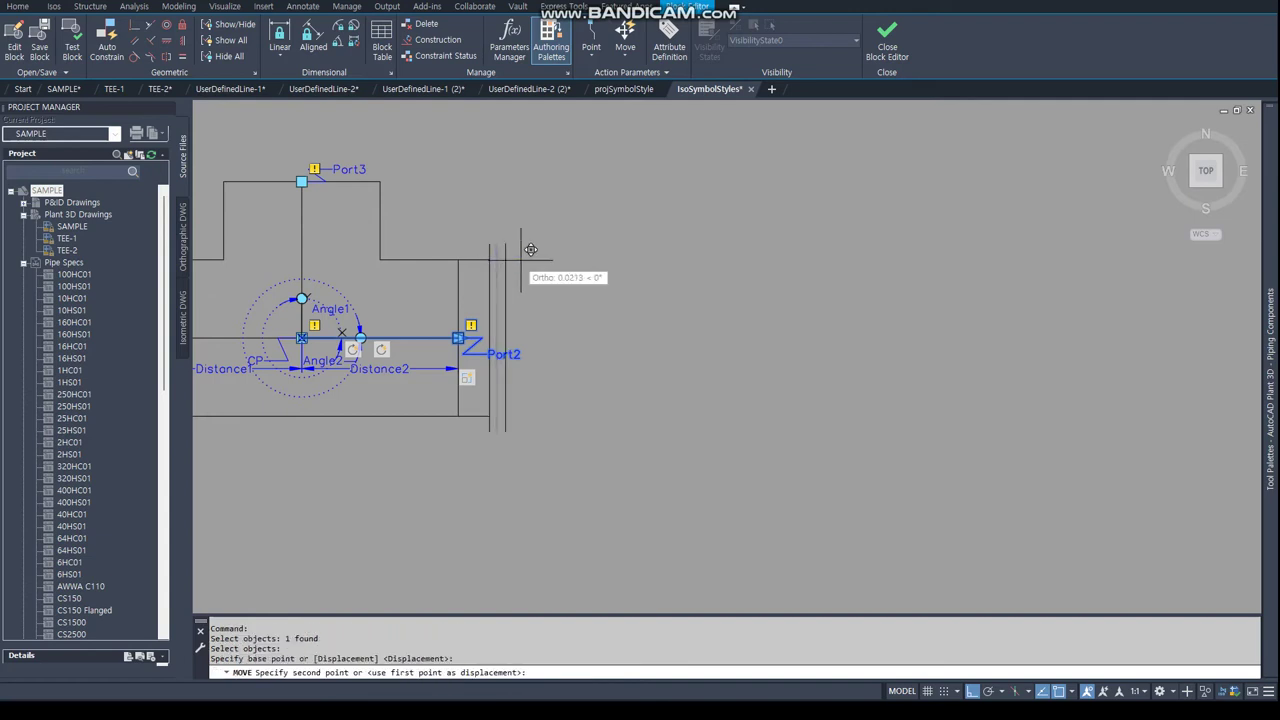
pyautogui.click(510, 262)
# Copy the vertical line twice more to the right, forming parallel lines past Port2
pyautogui.write('y')
pyautogui.press('Return')
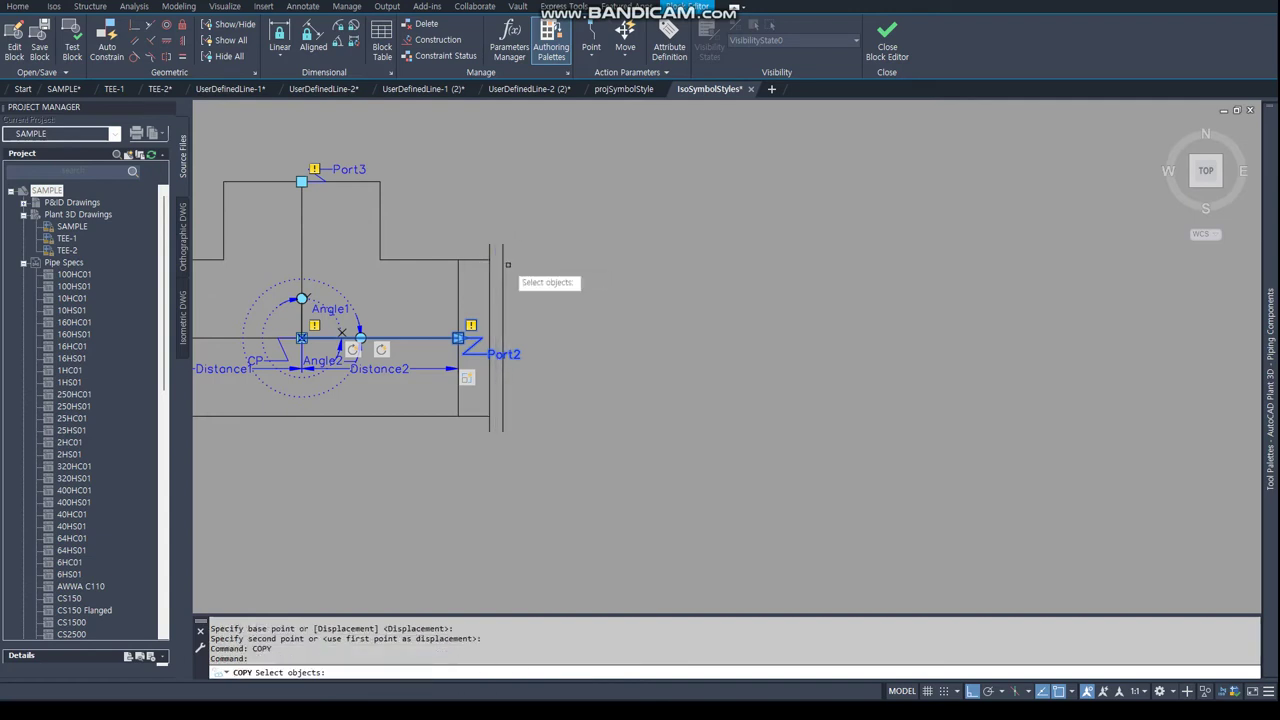
pyautogui.click(500, 263)
pyautogui.press('Return')
pyautogui.write('end')
pyautogui.click(489, 245)
pyautogui.click(502, 244)
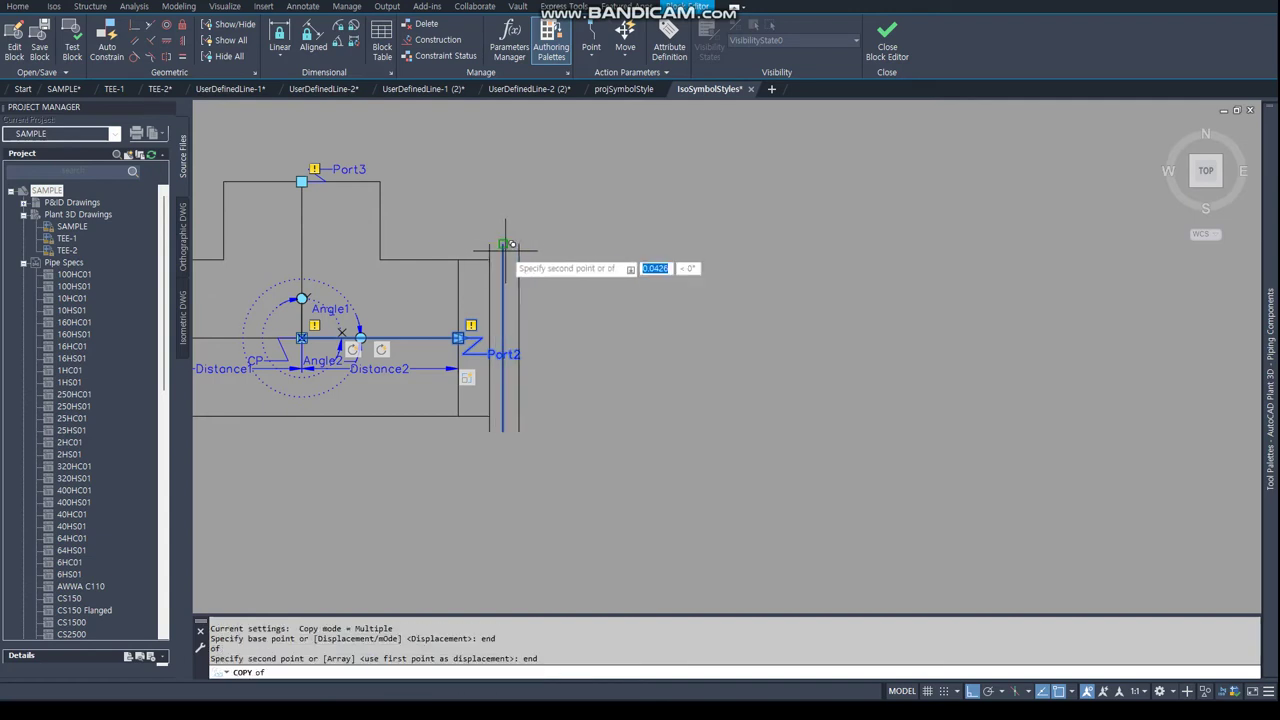
pyautogui.click(516, 248)
pyautogui.press('Escape')
pyautogui.write('l')
pyautogui.press('Return')
# Join the top and bottom endpoints at the Port2 end with short lines using endpoint snaps
pyautogui.write('end')
pyautogui.press('Return')
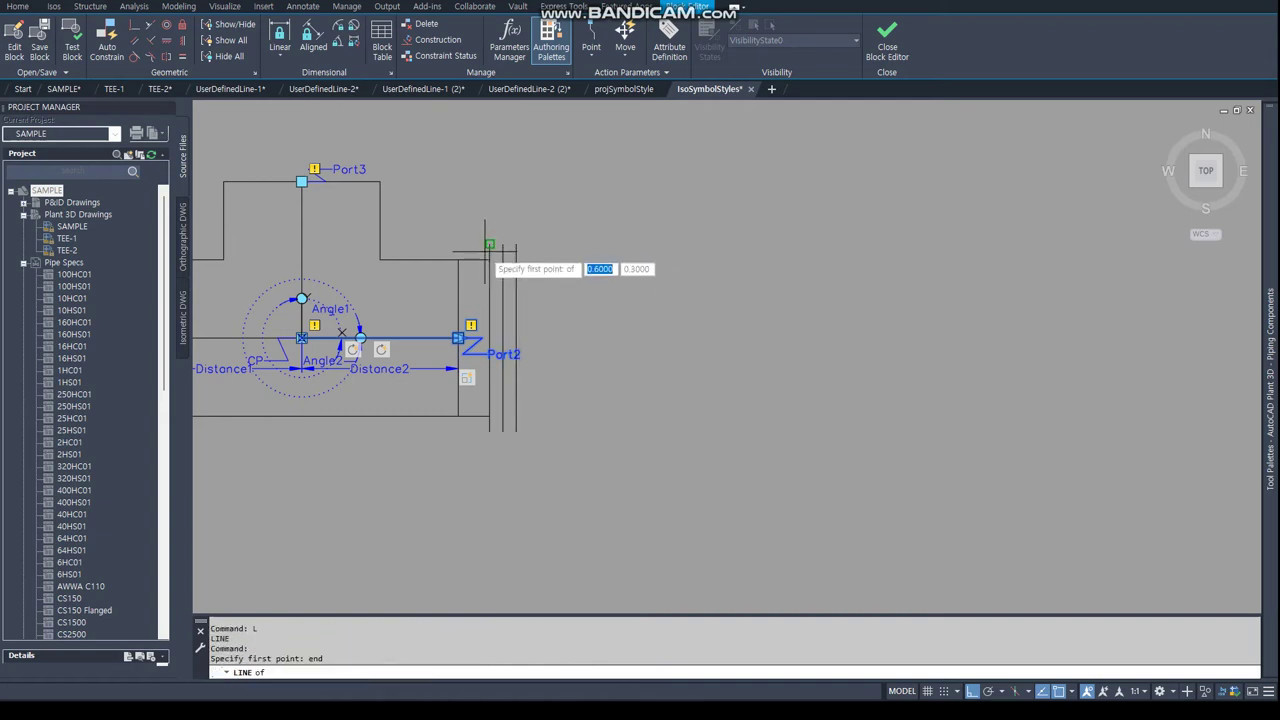
pyautogui.click(490, 247)
pyautogui.write('end')
pyautogui.press('Return')
pyautogui.click(516, 250)
pyautogui.press('Return')
pyautogui.press('Return')
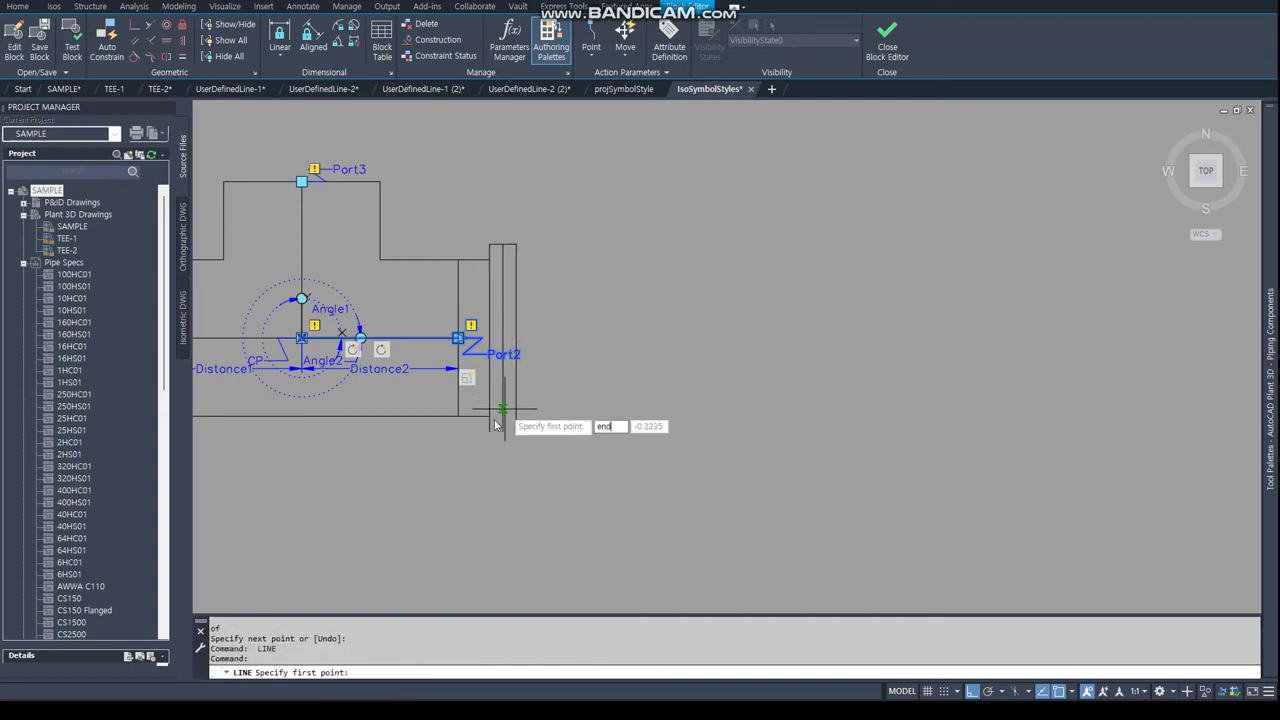
pyautogui.write('end')
pyautogui.press('Return')
pyautogui.click(490, 431)
pyautogui.write('end')
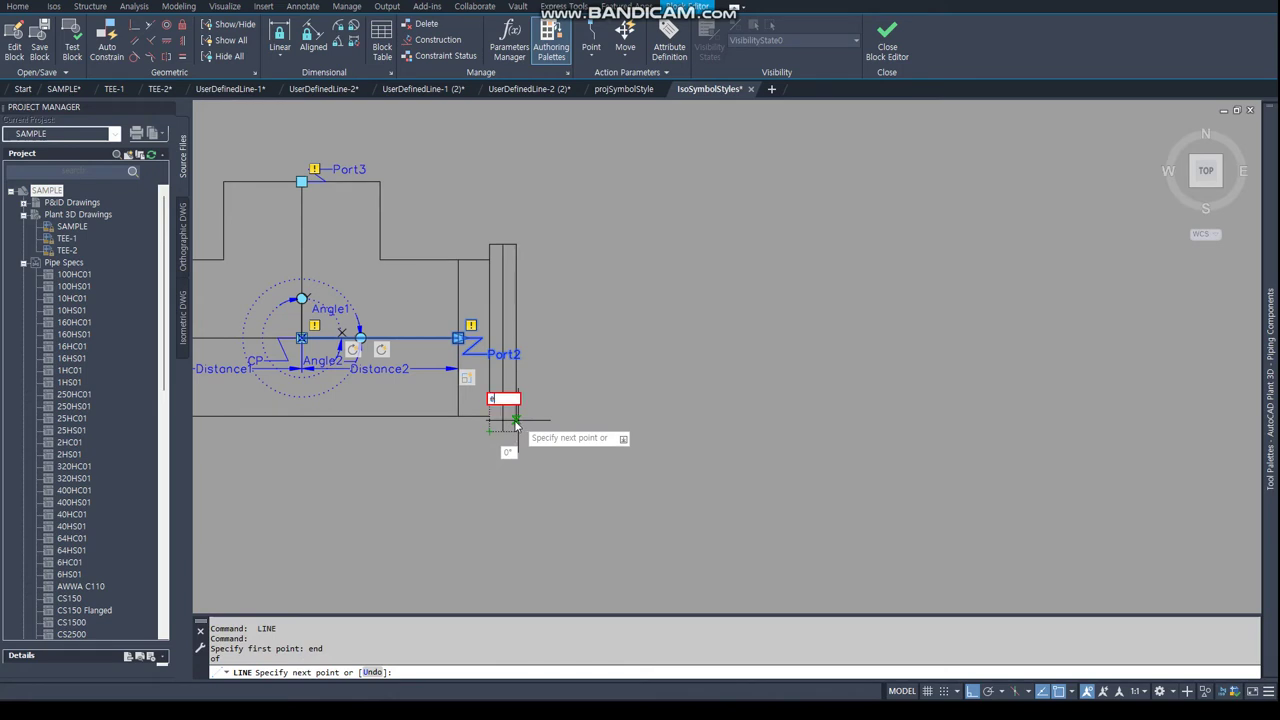
pyautogui.write('nd')
pyautogui.press('Return')
pyautogui.click(516, 430)
pyautogui.press('Escape')
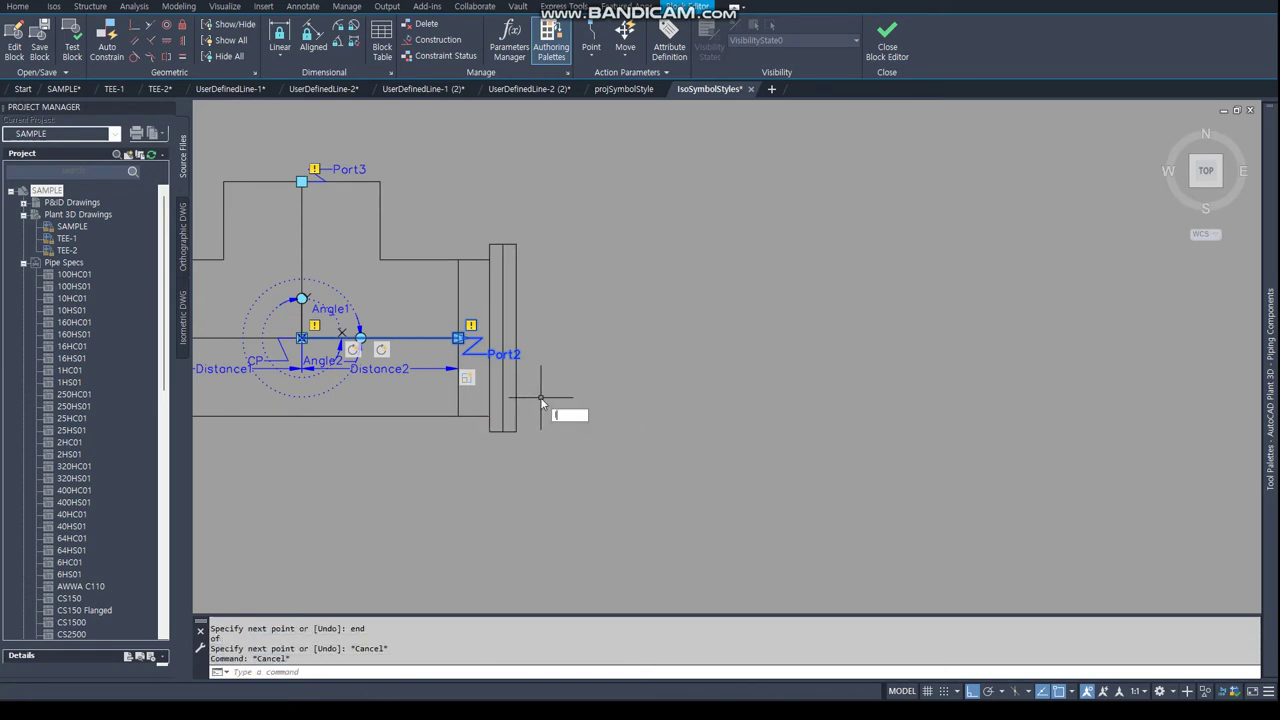
# Draw the box's top edge rightward from the top endpoint past Port2
pyautogui.press('Return')
pyautogui.write('end')
pyautogui.press('Return')
pyautogui.click(516, 243)
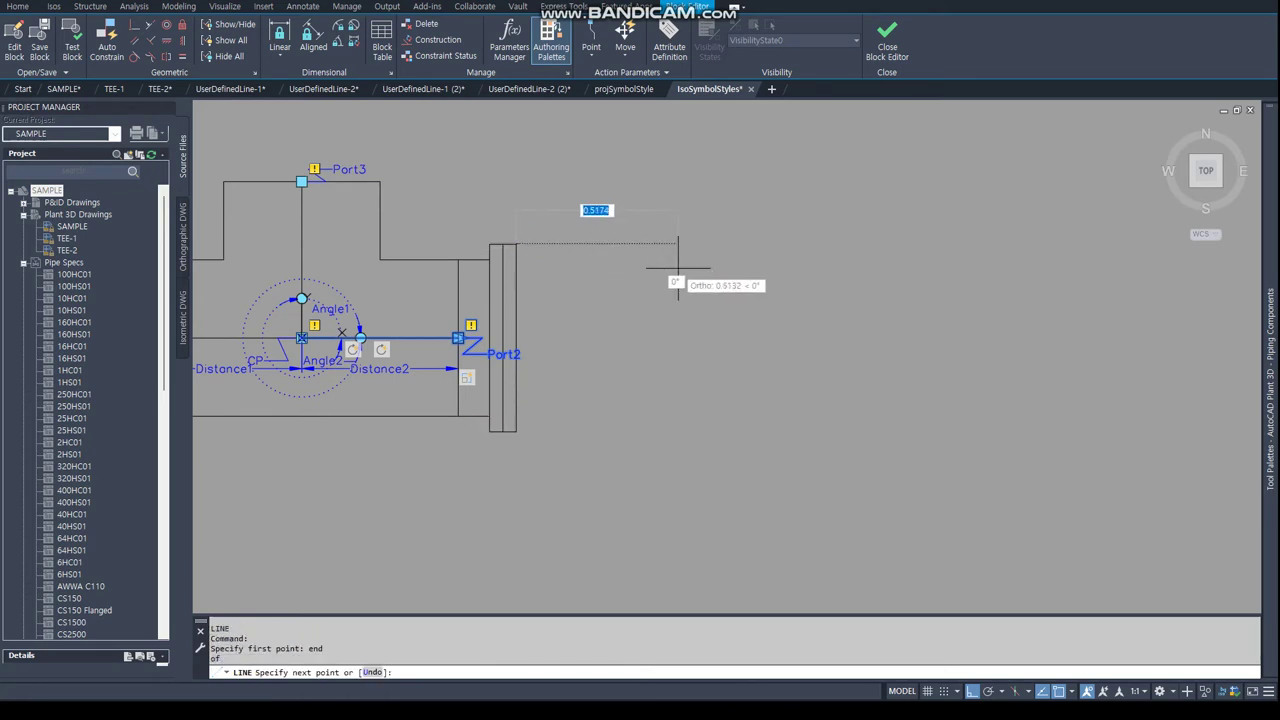
pyautogui.click(724, 272)
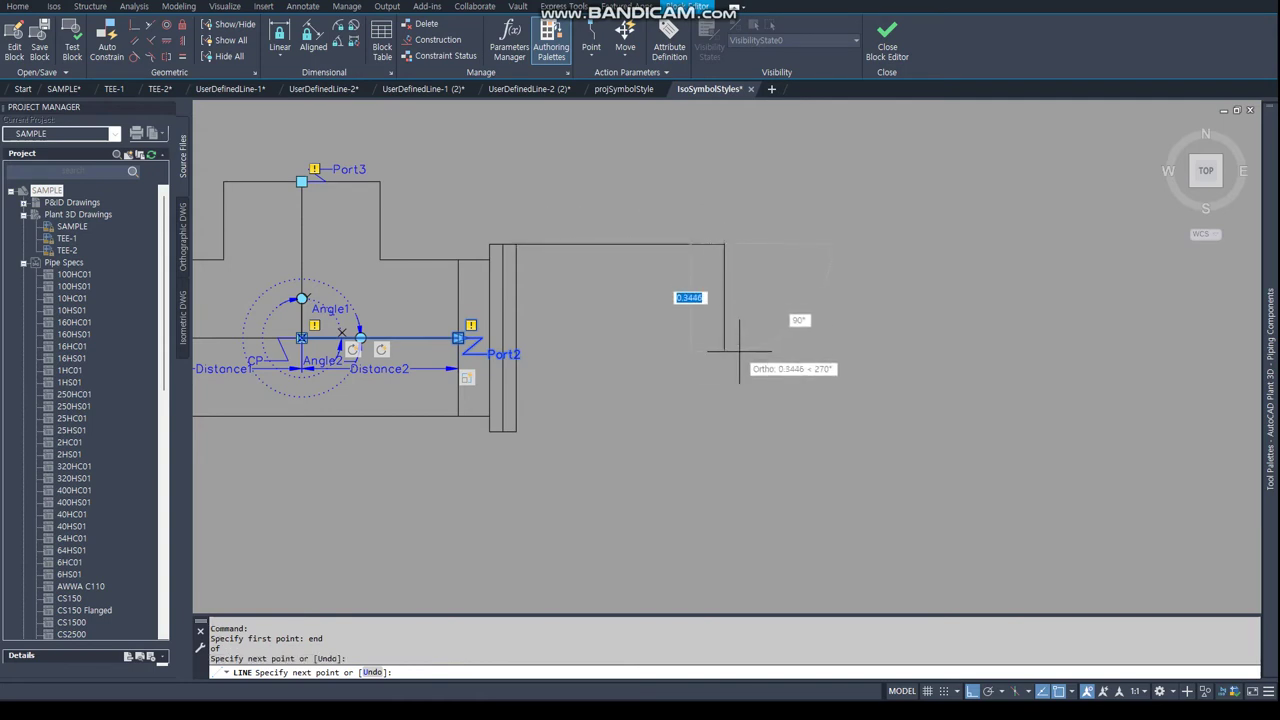
pyautogui.press('Escape')
# Mirror the top edge about the horizontal midpoint axis to create the bottom edge, keeping the original
pyautogui.write('mir')
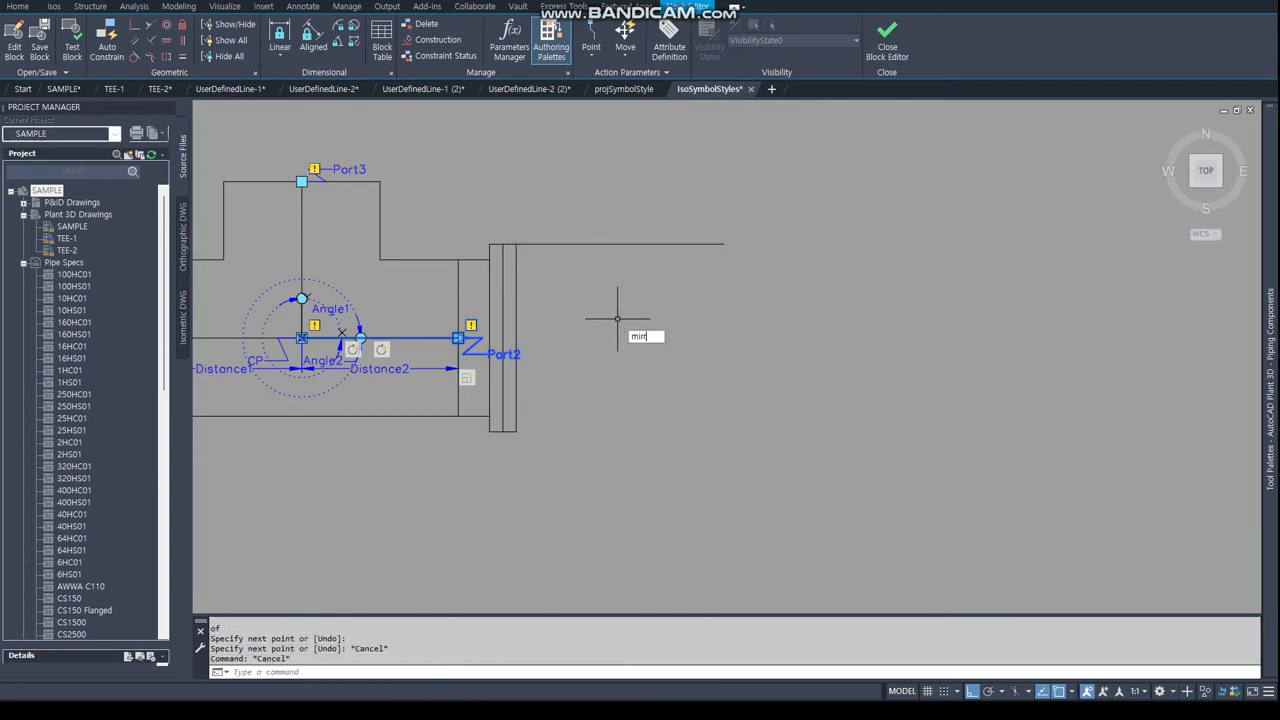
pyautogui.press('Return')
pyautogui.write('c')
pyautogui.press('Return')
pyautogui.moveTo(720, 296); pyautogui.dragTo(596, 232)
pyautogui.press('Return')
pyautogui.write('mi')
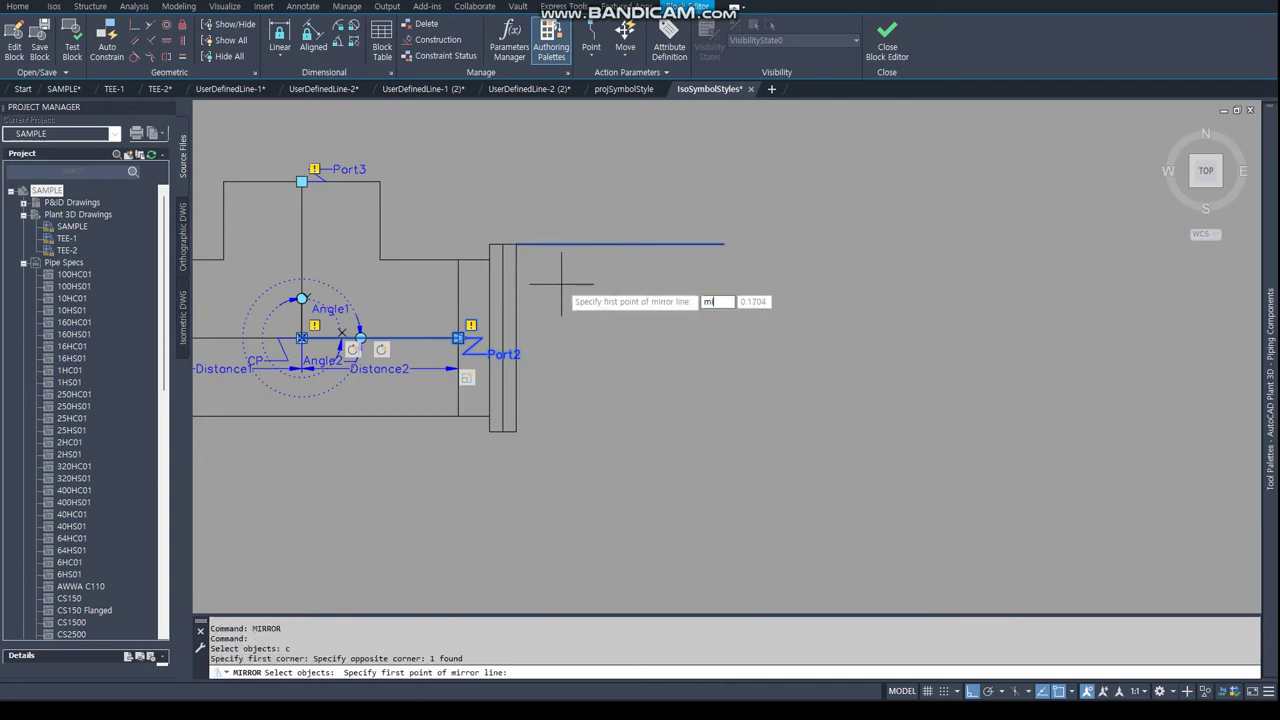
pyautogui.write('d')
pyautogui.press('Return')
pyautogui.click(516, 338)
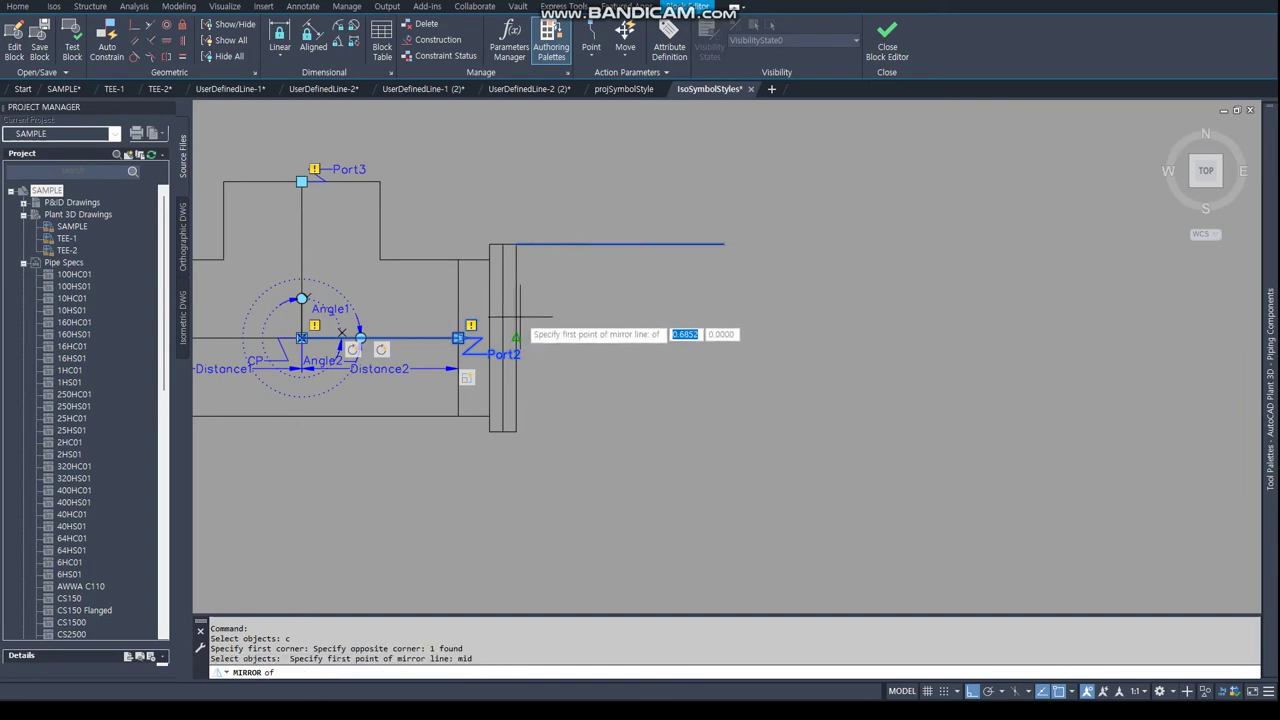
pyautogui.click(632, 317)
pyautogui.press('Return')
# Draw the box's right side between the top and bottom edges' right ends
pyautogui.write('l')
pyautogui.press('Return')
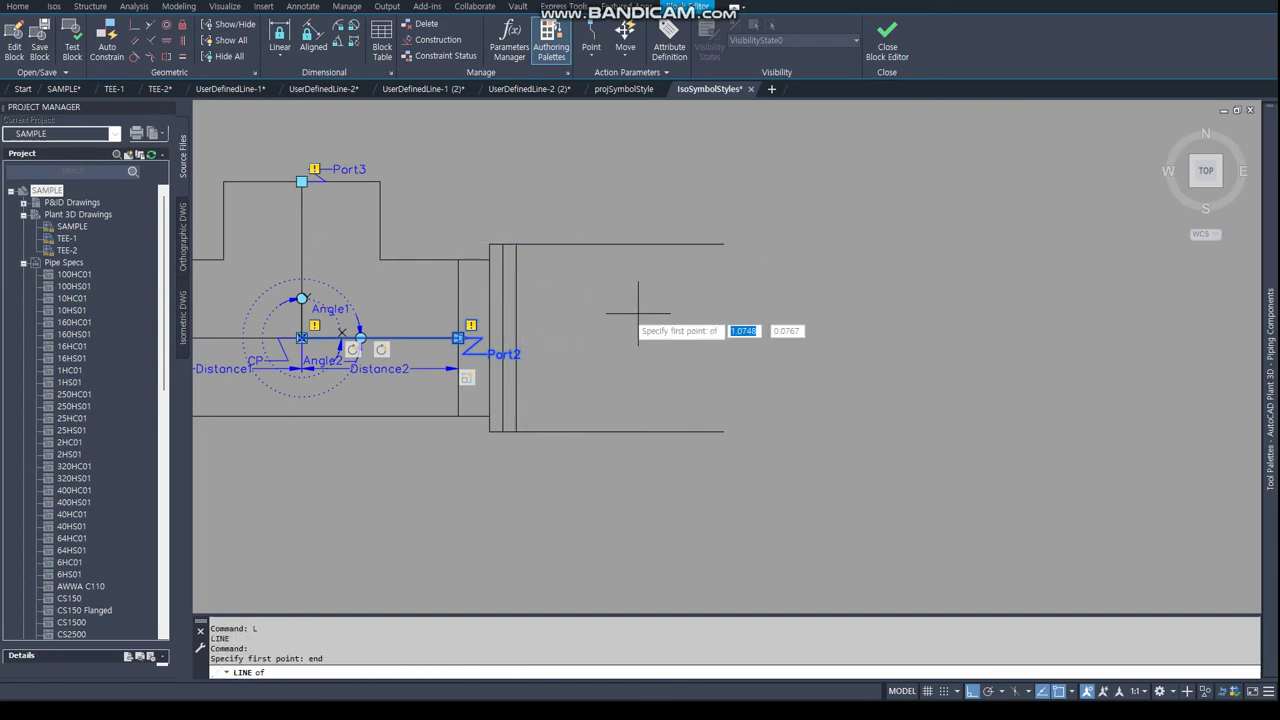
pyautogui.write('end')
pyautogui.press('Return')
pyautogui.click(724, 244)
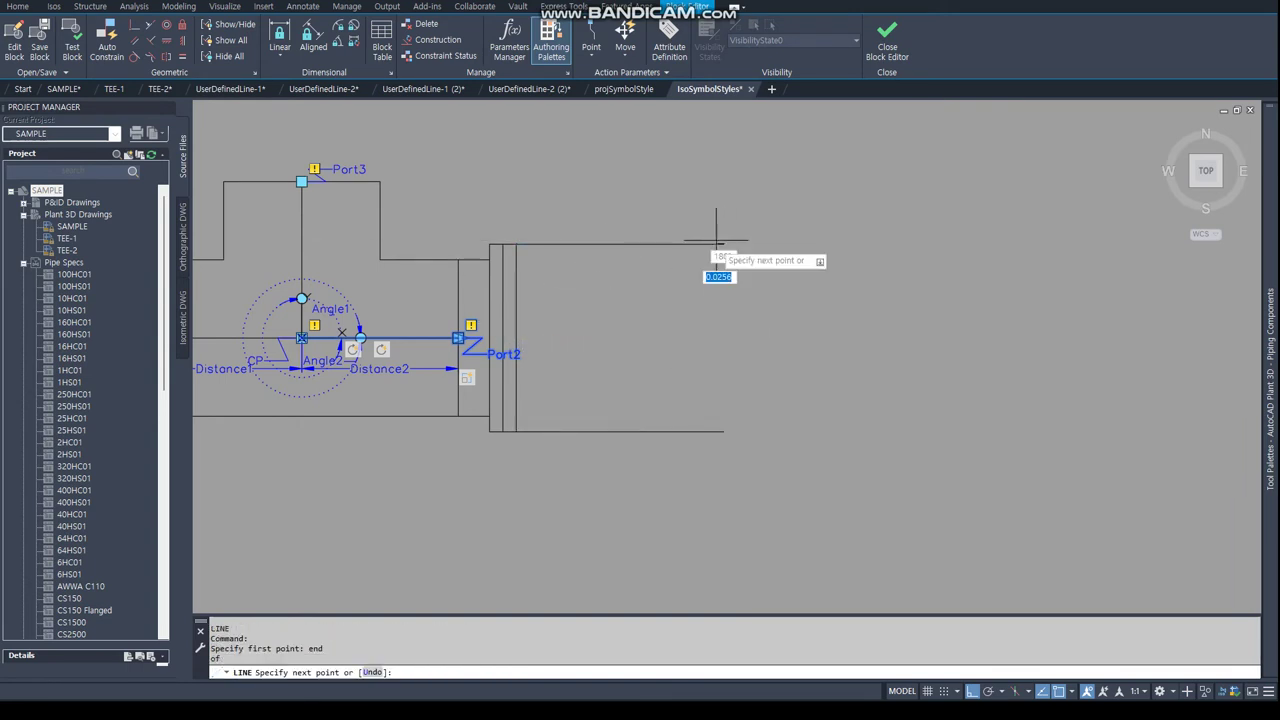
pyautogui.press('Return')
pyautogui.click(690, 434)
pyautogui.press('Return')
pyautogui.press('Return')
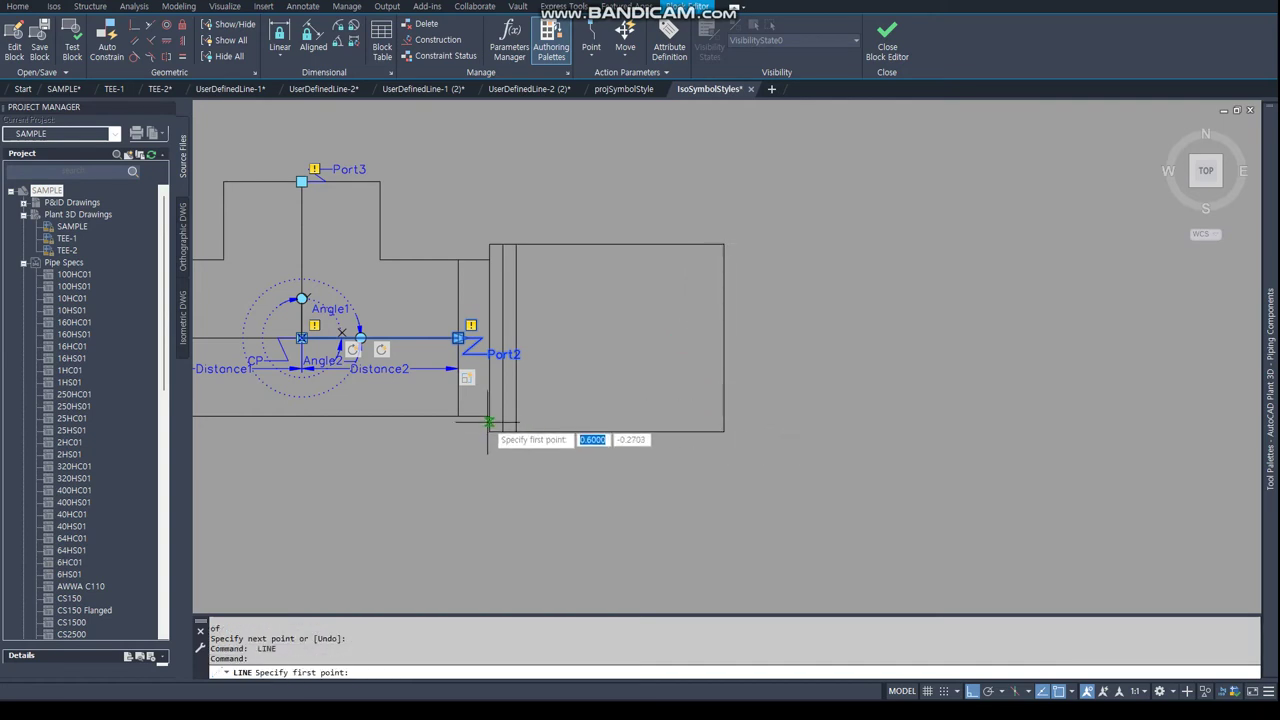
# Draw both corner-to-corner diagonals to form the X inside the box
pyautogui.write('end')
pyautogui.press('Return')
pyautogui.click(497, 425)
pyautogui.write('end')
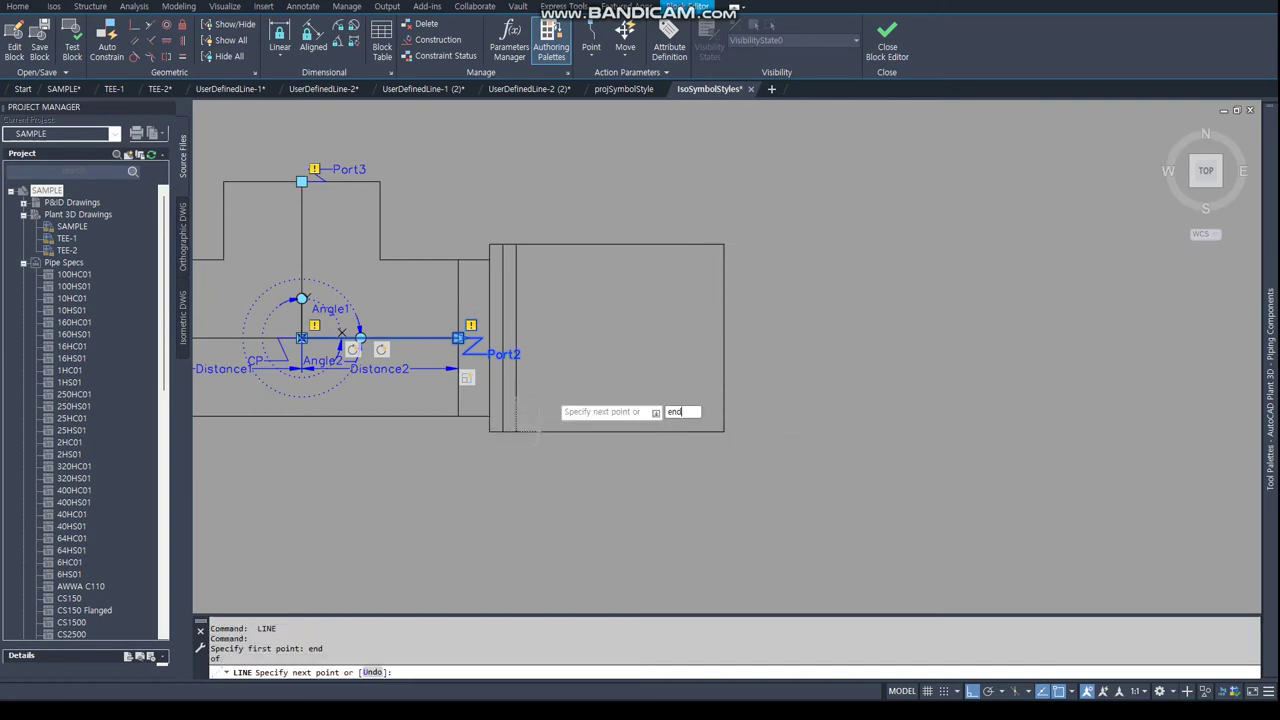
pyautogui.press('Return')
pyautogui.click(724, 244)
pyautogui.press('Return')
pyautogui.press('Return')
pyautogui.write('end')
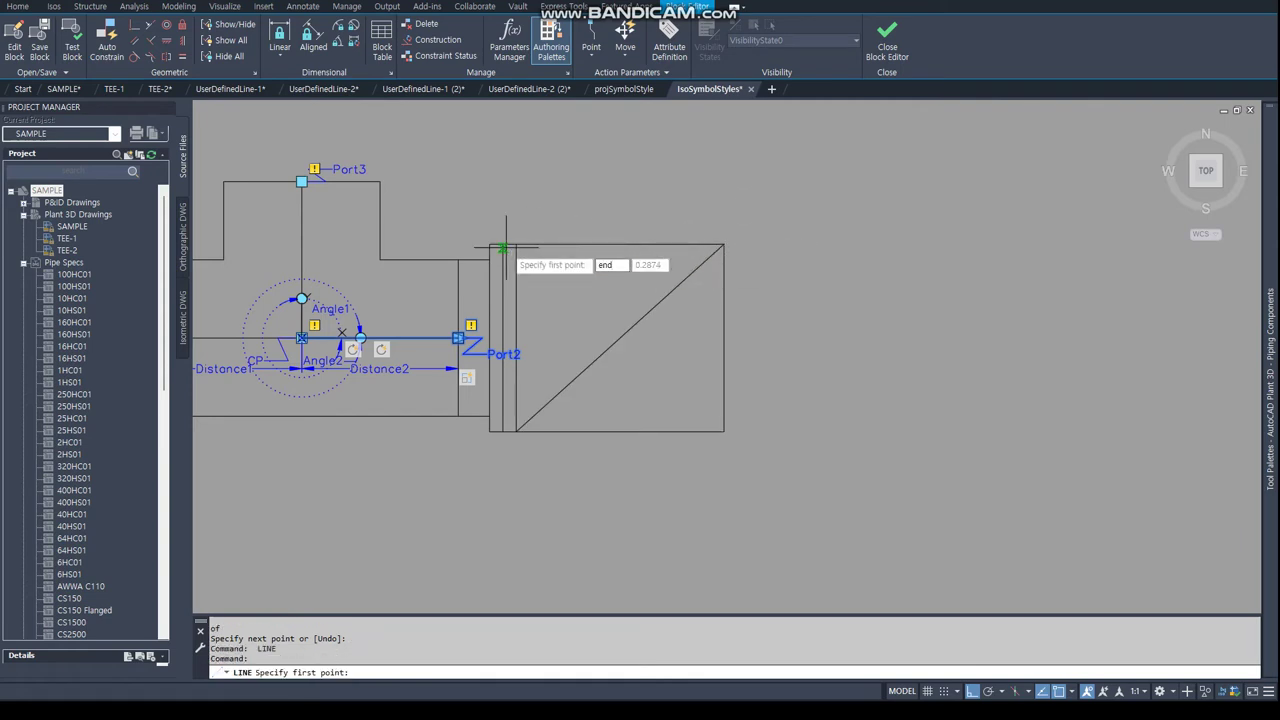
pyautogui.press('Return')
pyautogui.click(516, 245)
pyautogui.write('en')
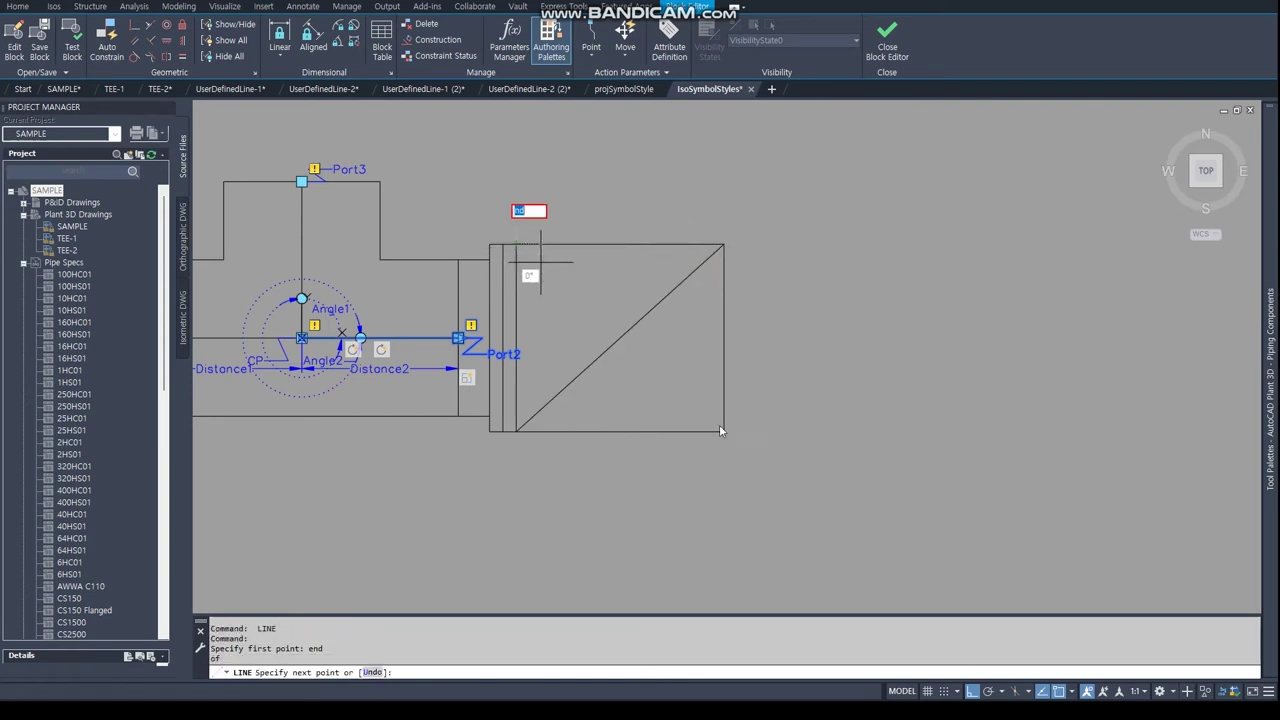
pyautogui.press('Return')
pyautogui.click(724, 432)
pyautogui.press('Return')
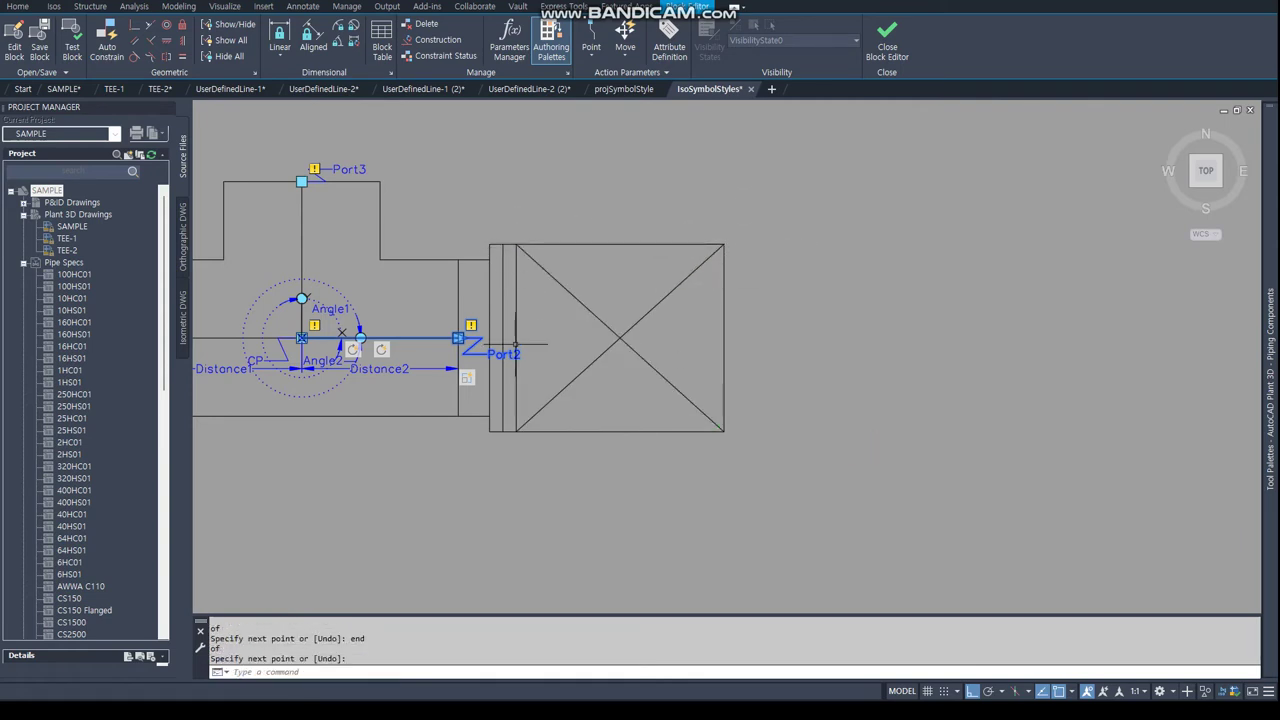
pyautogui.scroll(-2, 516, 345)
pyautogui.scroll(2, 678, 380)
pyautogui.moveTo(630, 338); pyautogui.dragTo(660, 352, button='middle')
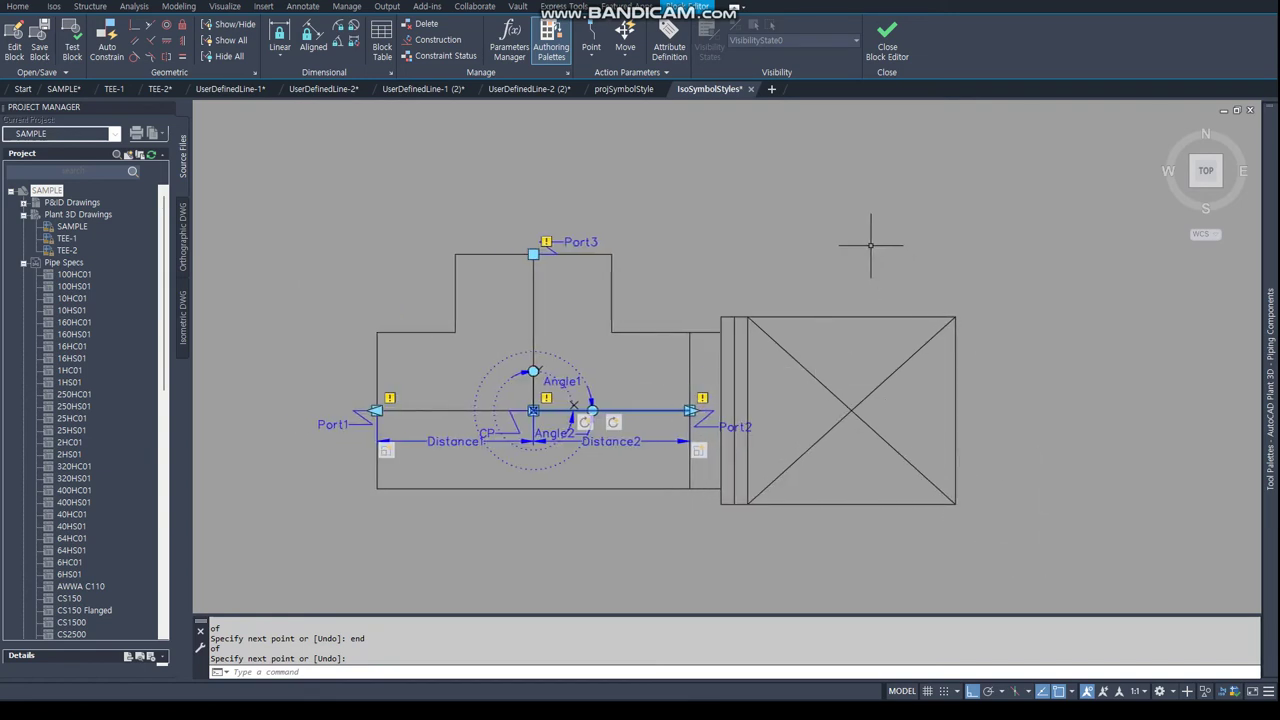
# Select the crossed box, its X and the adjacent end lines with selection windows
pyautogui.click(1006, 537)
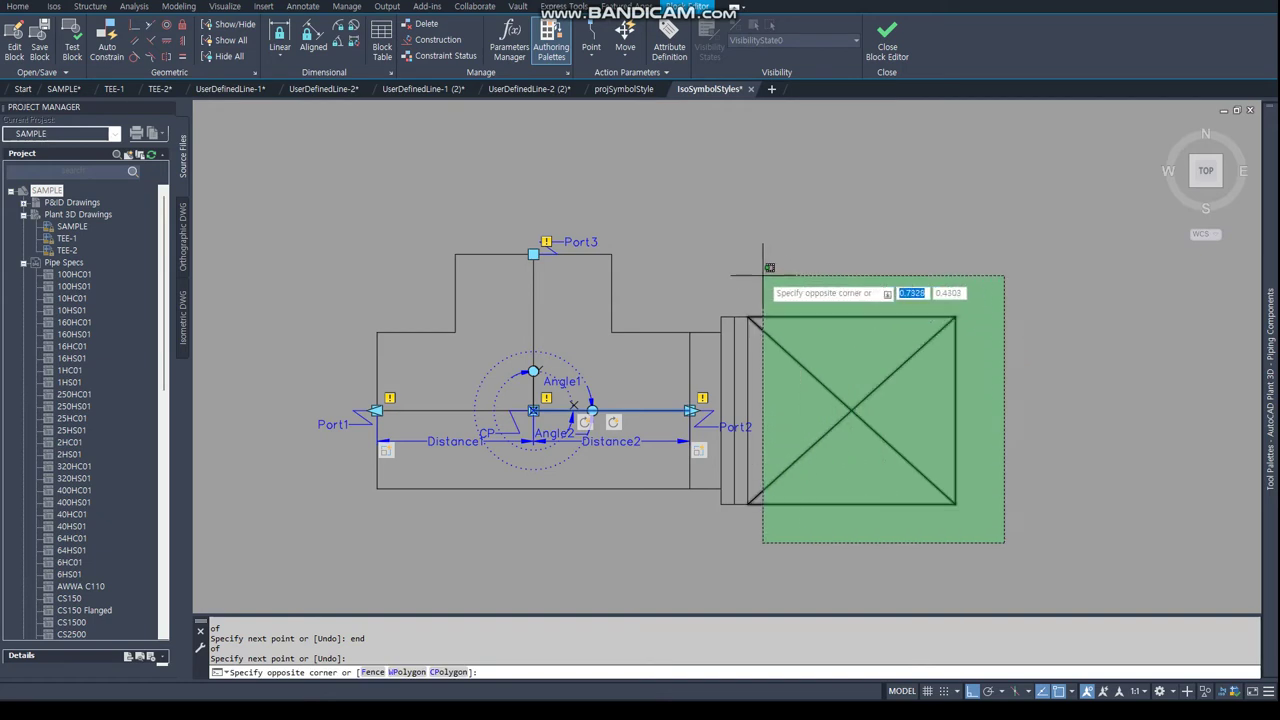
pyautogui.click(765, 267)
pyautogui.click(834, 357)
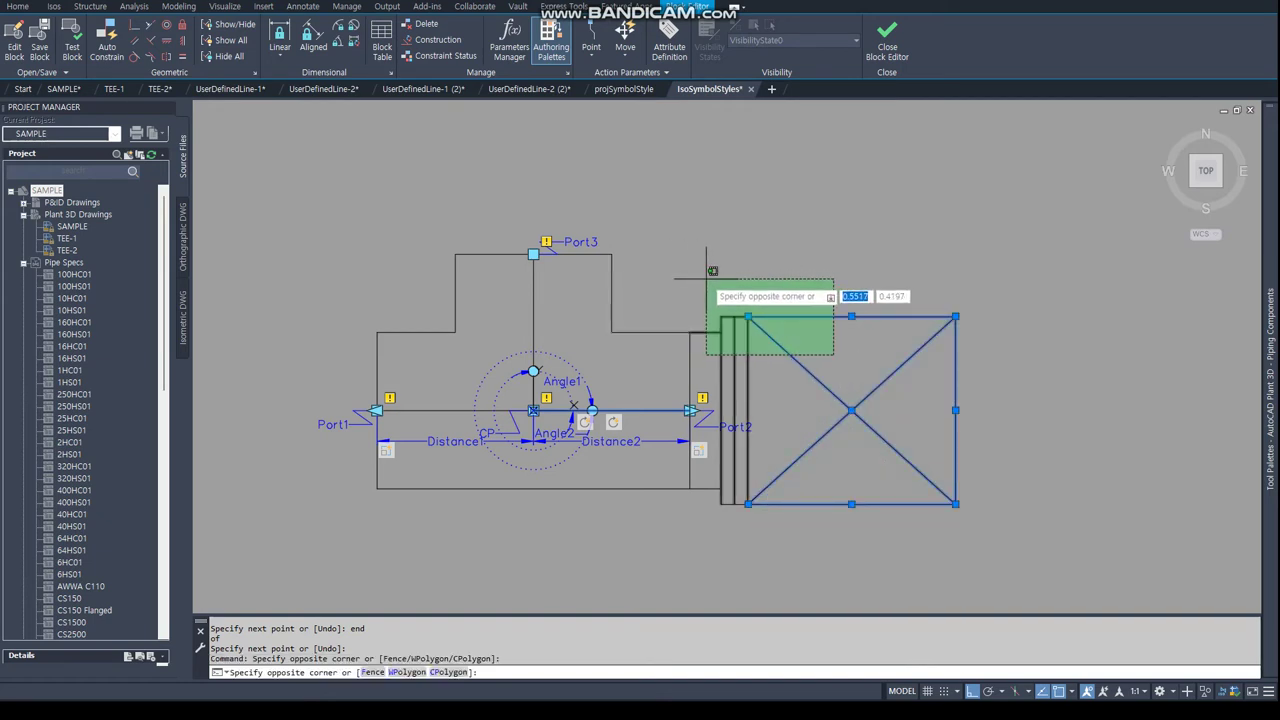
pyautogui.click(705, 278)
pyautogui.click(845, 554)
pyautogui.click(701, 487)
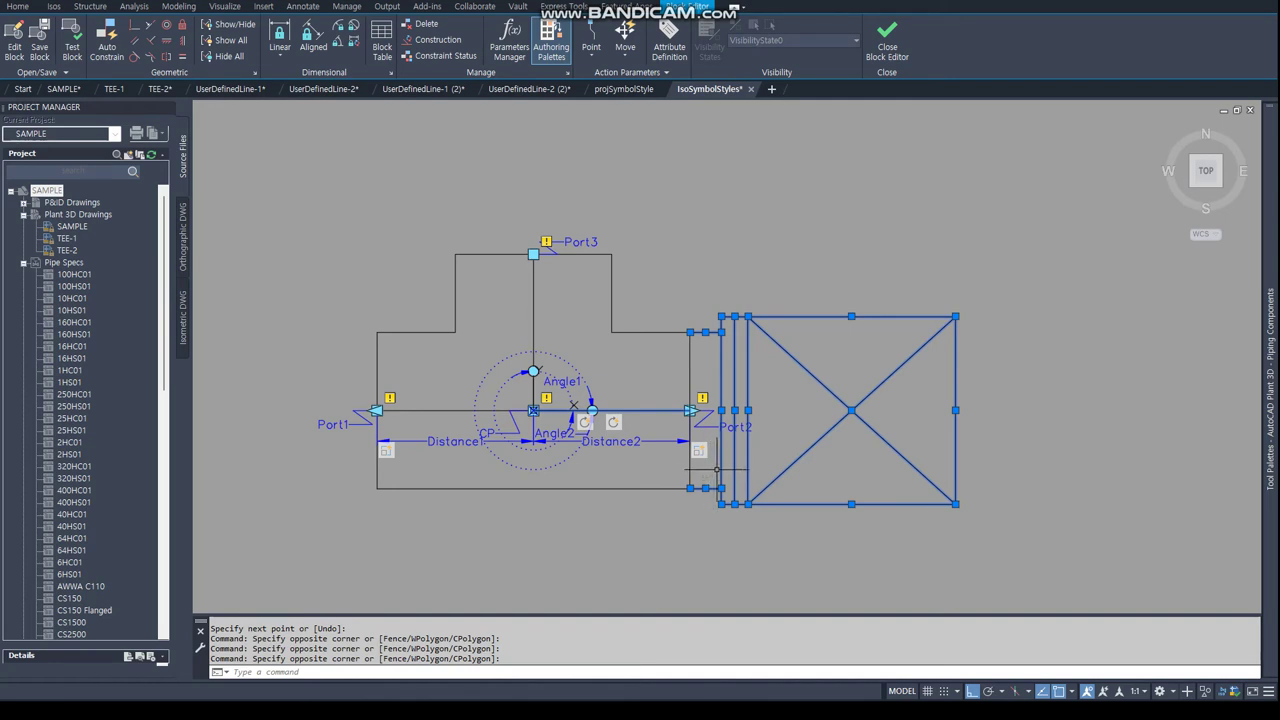
# Copy the selection with the Port2 node as base point, then close the Block Editor
pyautogui.hotkey('ctrl', 'shift', 'c')
pyautogui.write('nod')
pyautogui.press('Return')
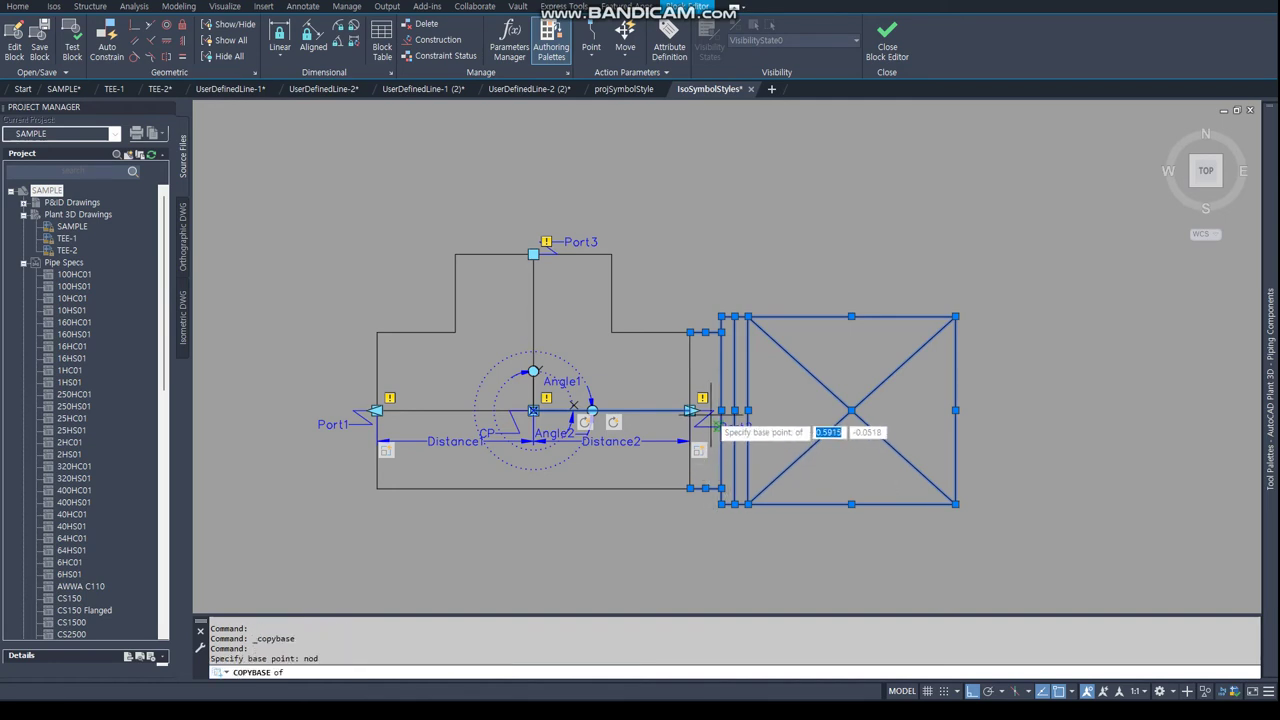
pyautogui.click(691, 411)
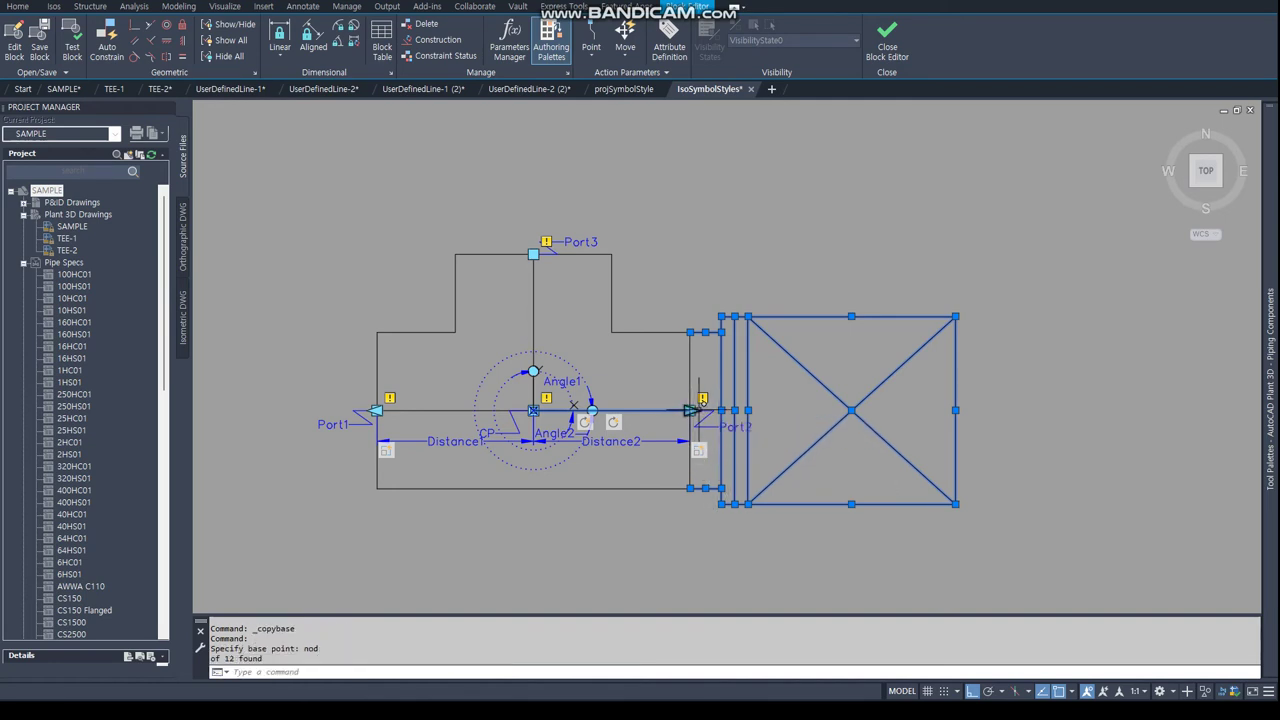
pyautogui.click(887, 46)
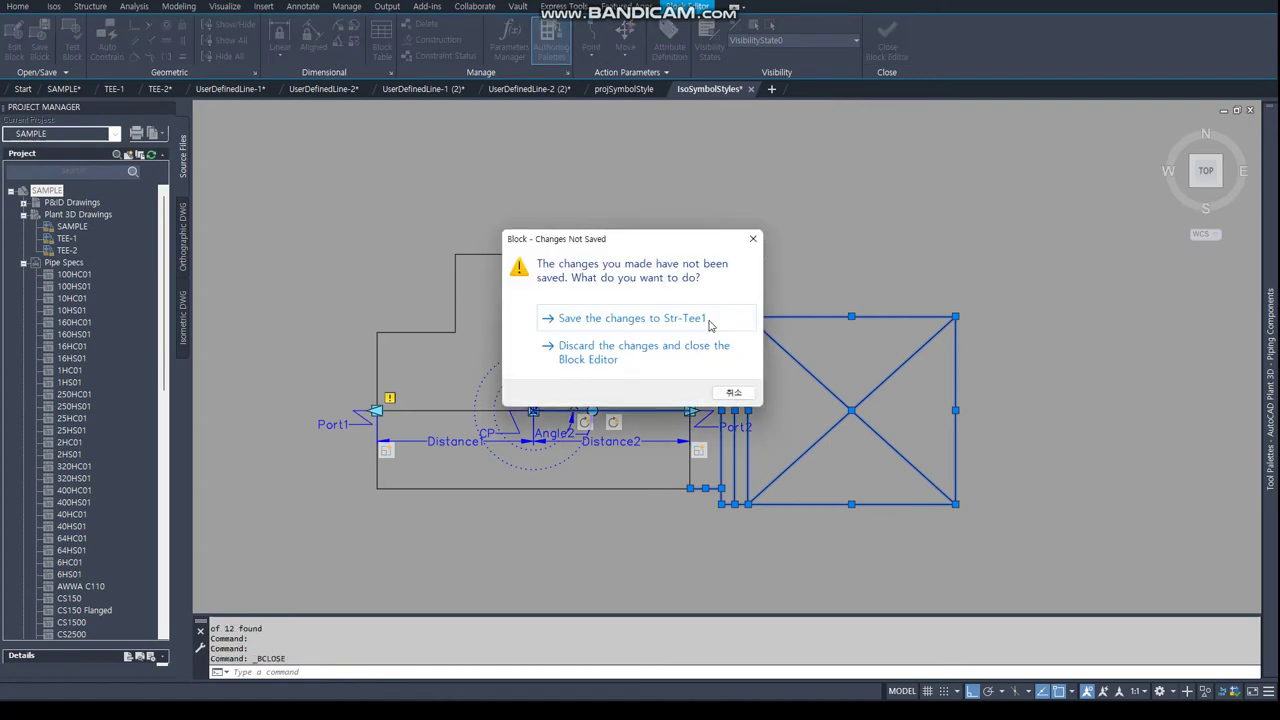
# Save the Str-Tee1 changes and reopen the iso symbol drawing for editing
pyautogui.click(621, 319)
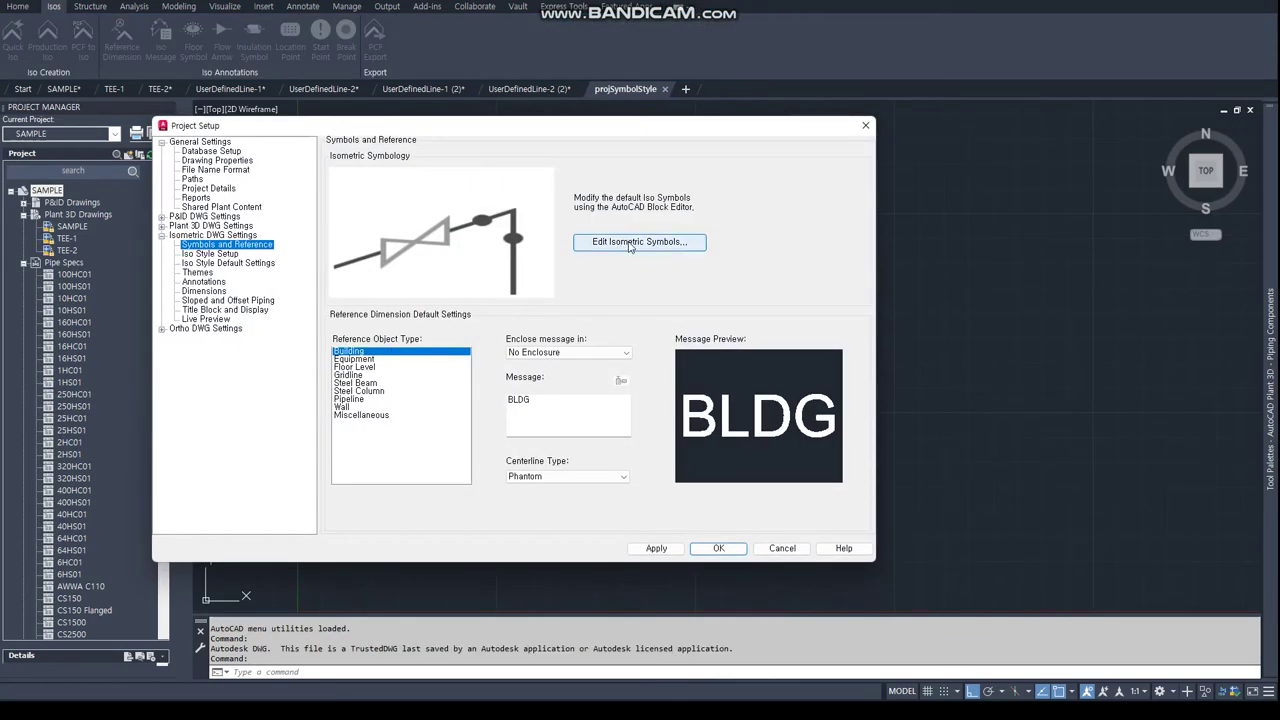
pyautogui.click(630, 243)
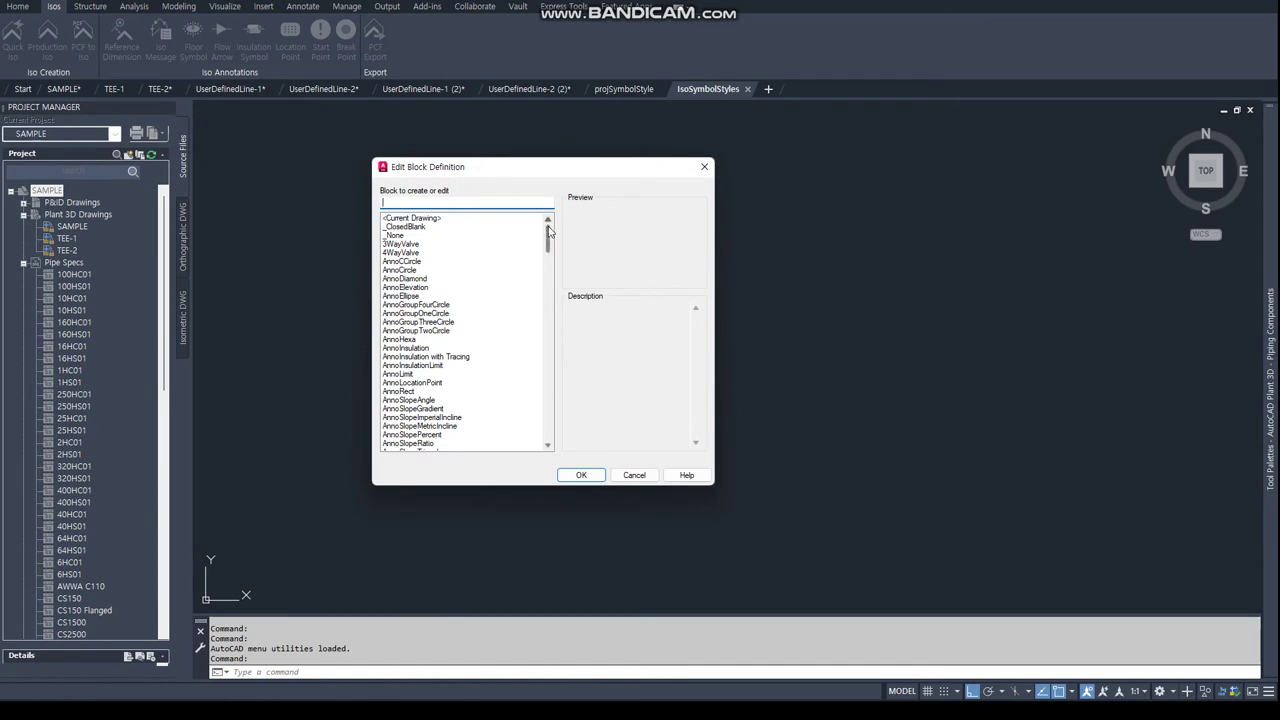
pyautogui.moveTo(548, 231); pyautogui.dragTo(560, 440)
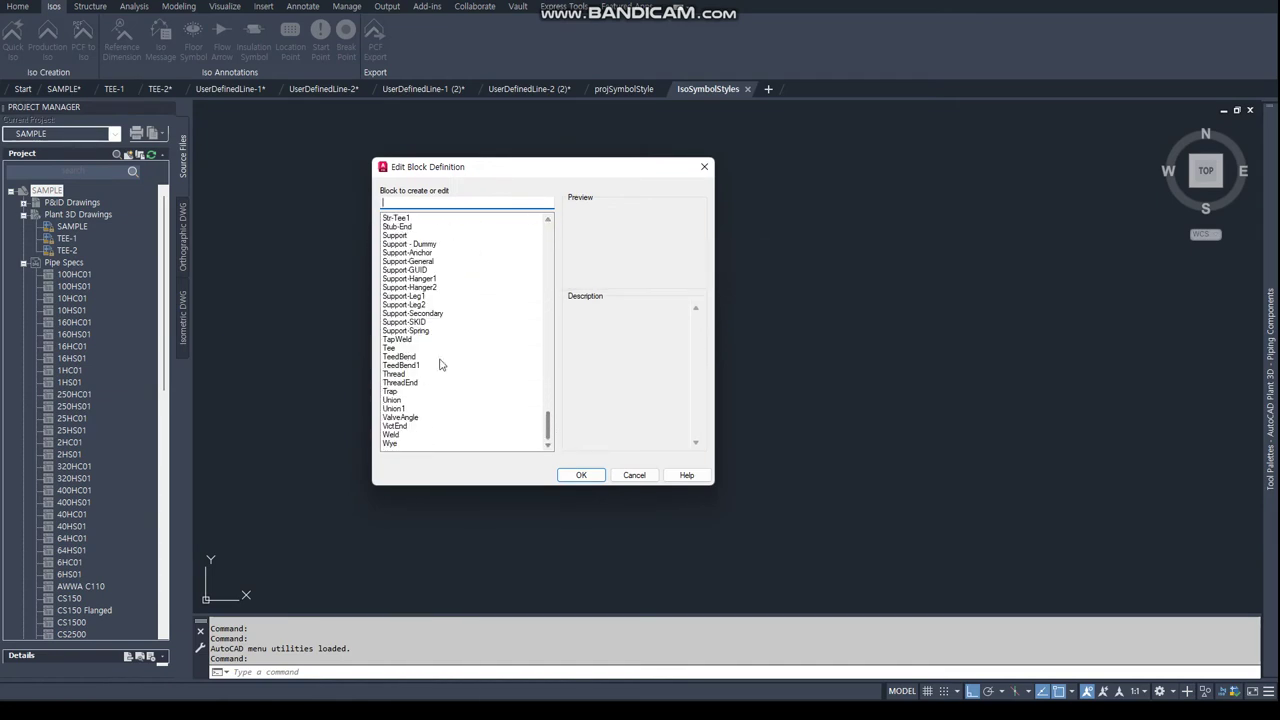
# Edit the Str-Tee1 block definition and save it as the new block Str-Tee2
pyautogui.click(396, 217)
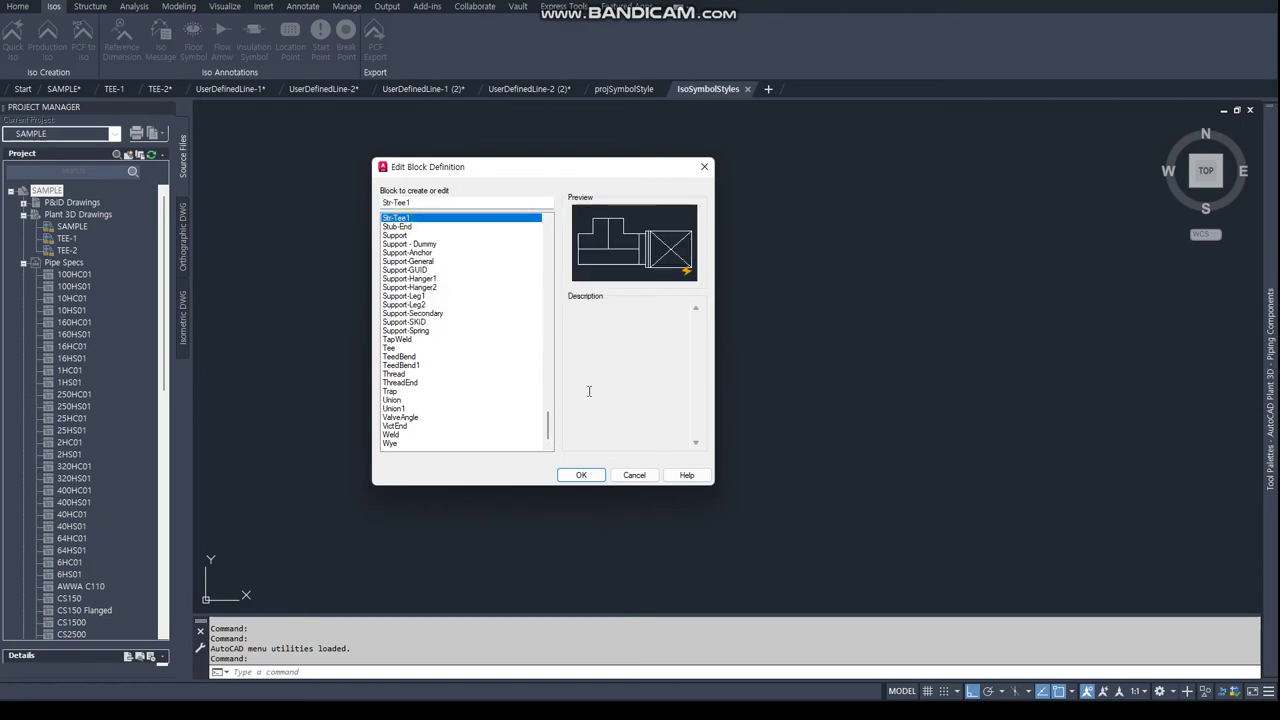
pyautogui.click(581, 475)
pyautogui.write('St')
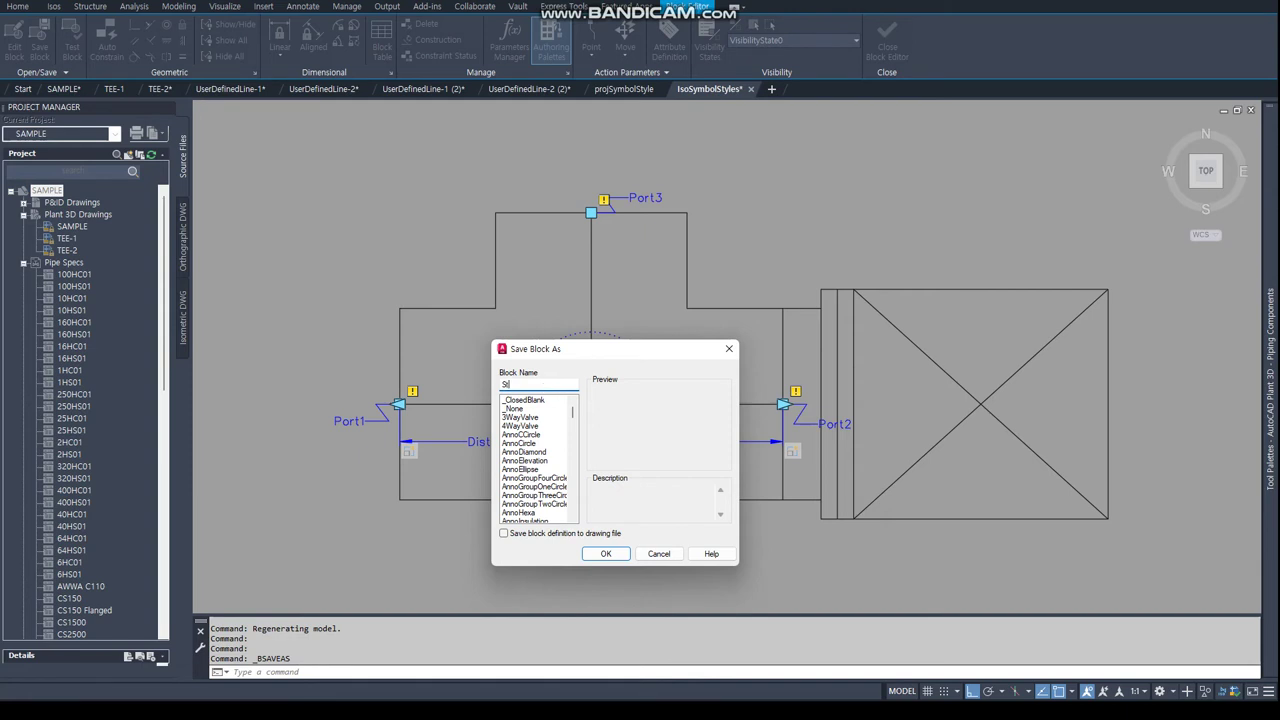
pyautogui.write('r-T')
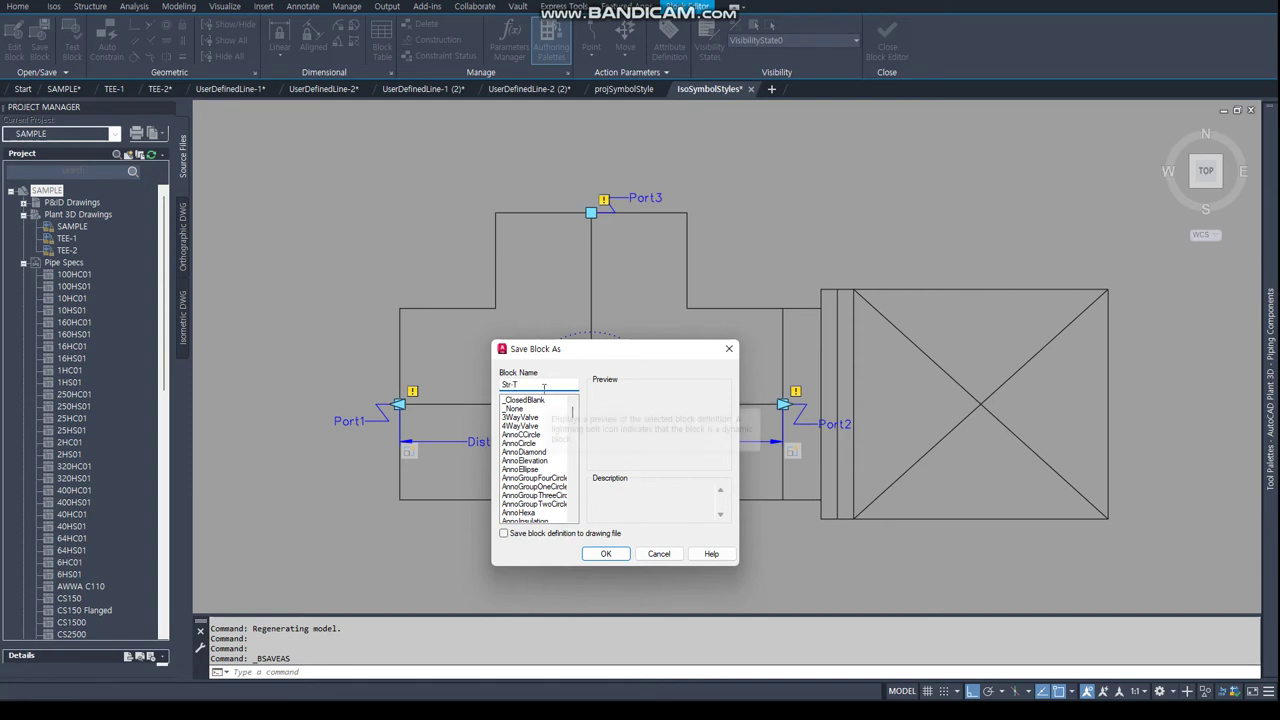
pyautogui.write('ee2')
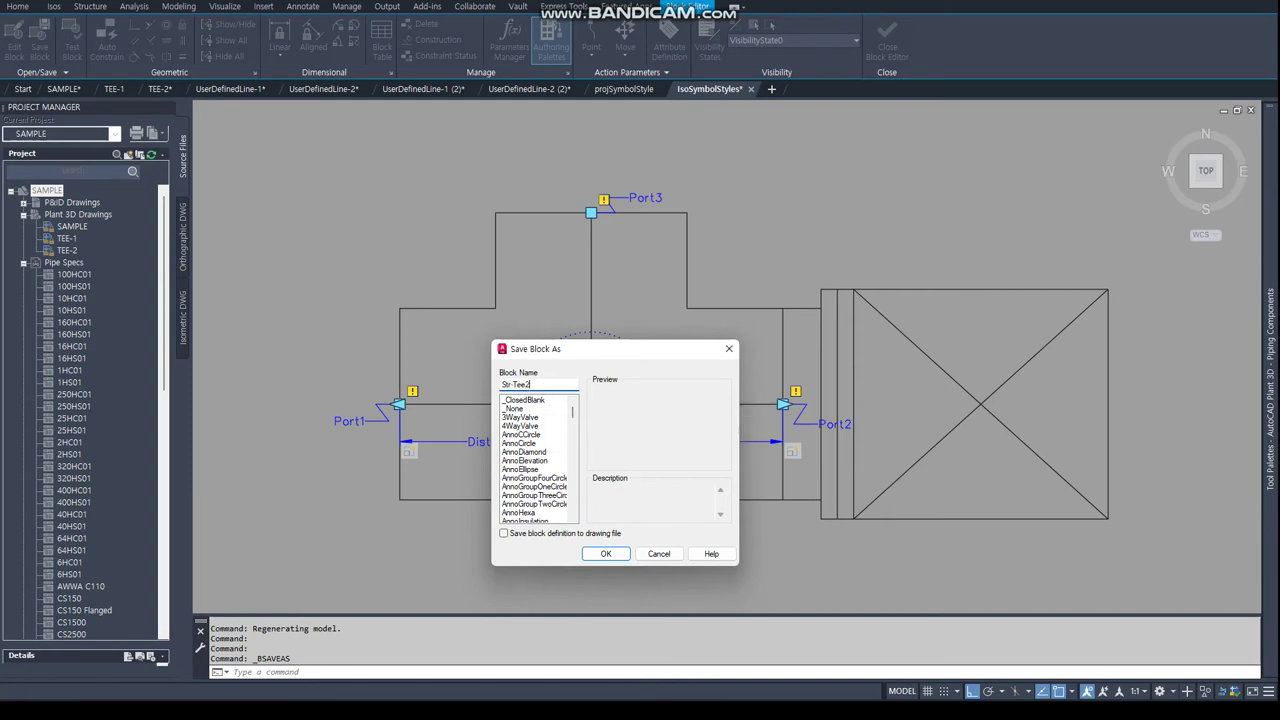
pyautogui.press('Return')
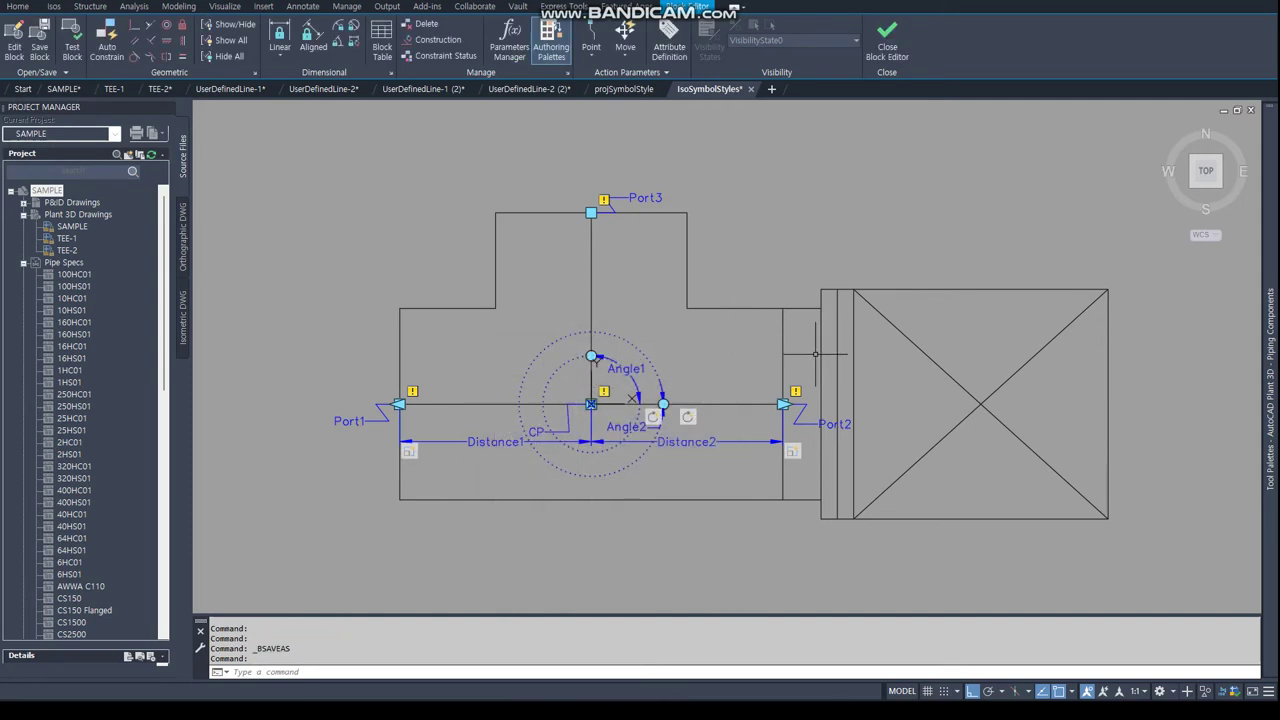
# Start MIRROR and select the whole crossed box with two crossing windows
pyautogui.moveTo(815, 353); pyautogui.dragTo(711, 368, button='middle')
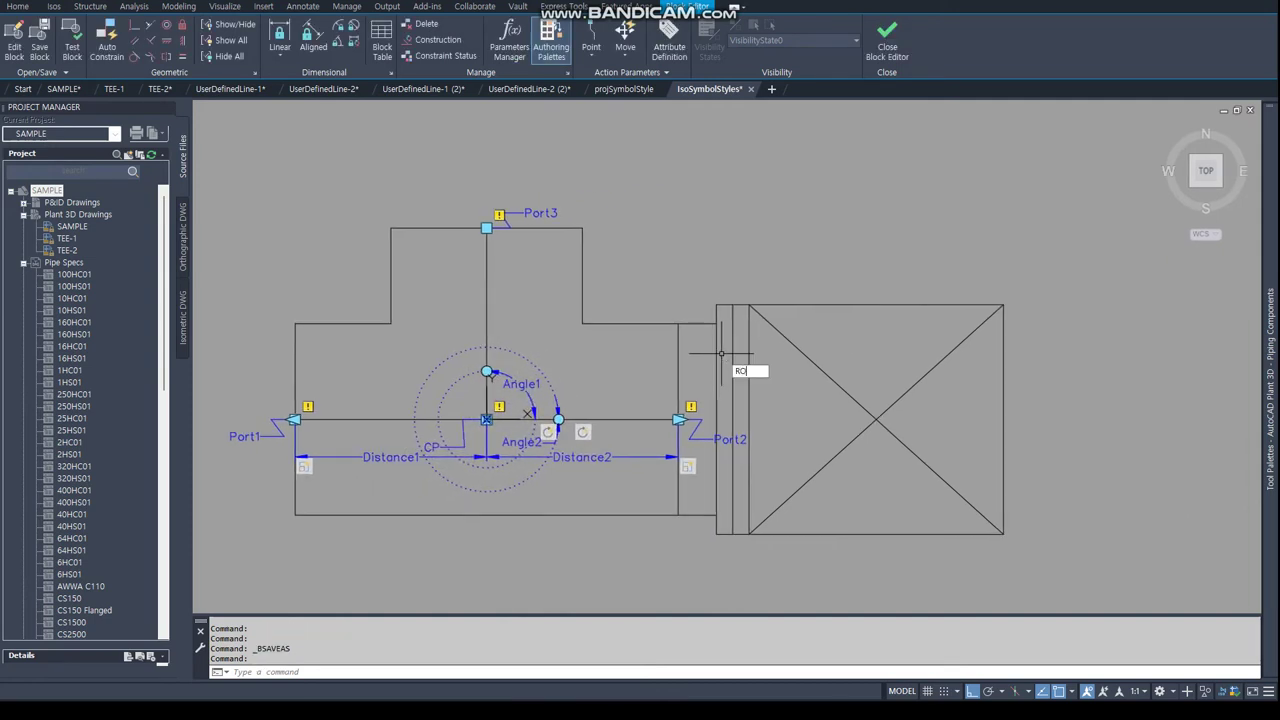
pyautogui.press('Escape')
pyautogui.press('Escape')
pyautogui.press('Escape')
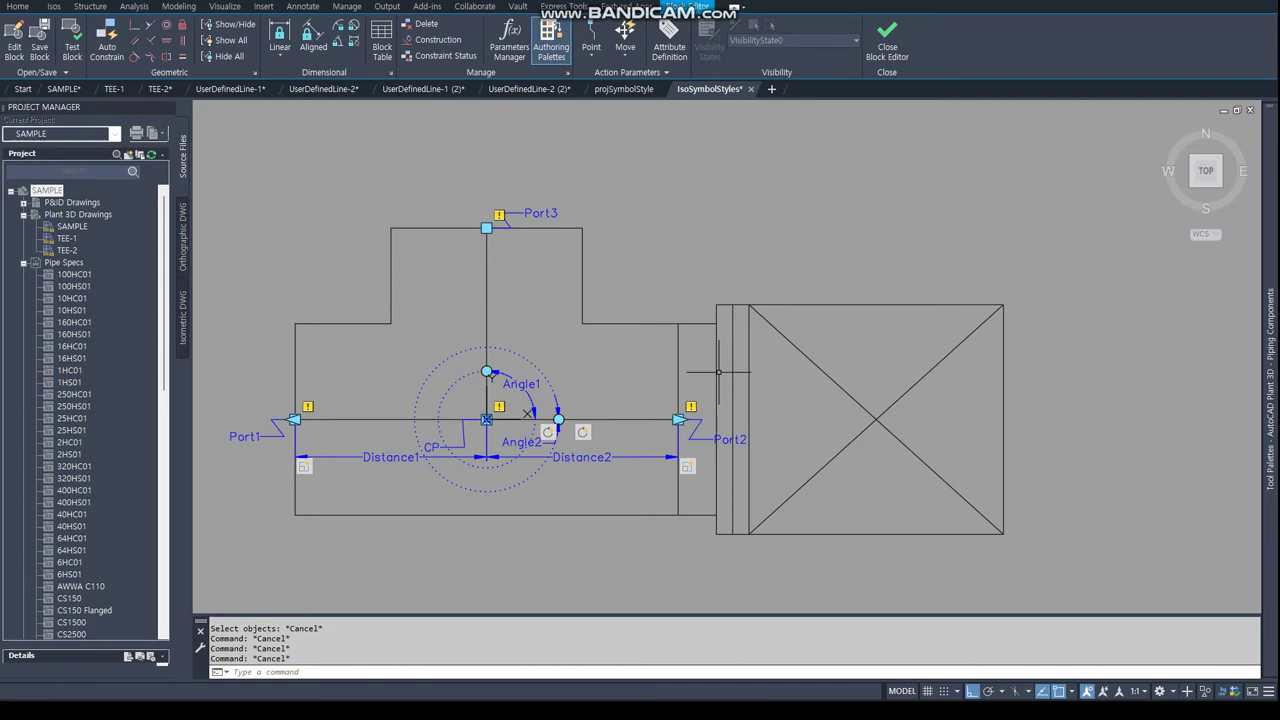
pyautogui.write('MIRROR')
pyautogui.press('Return')
pyautogui.write('C')
pyautogui.press('Return')
pyautogui.click(700, 344)
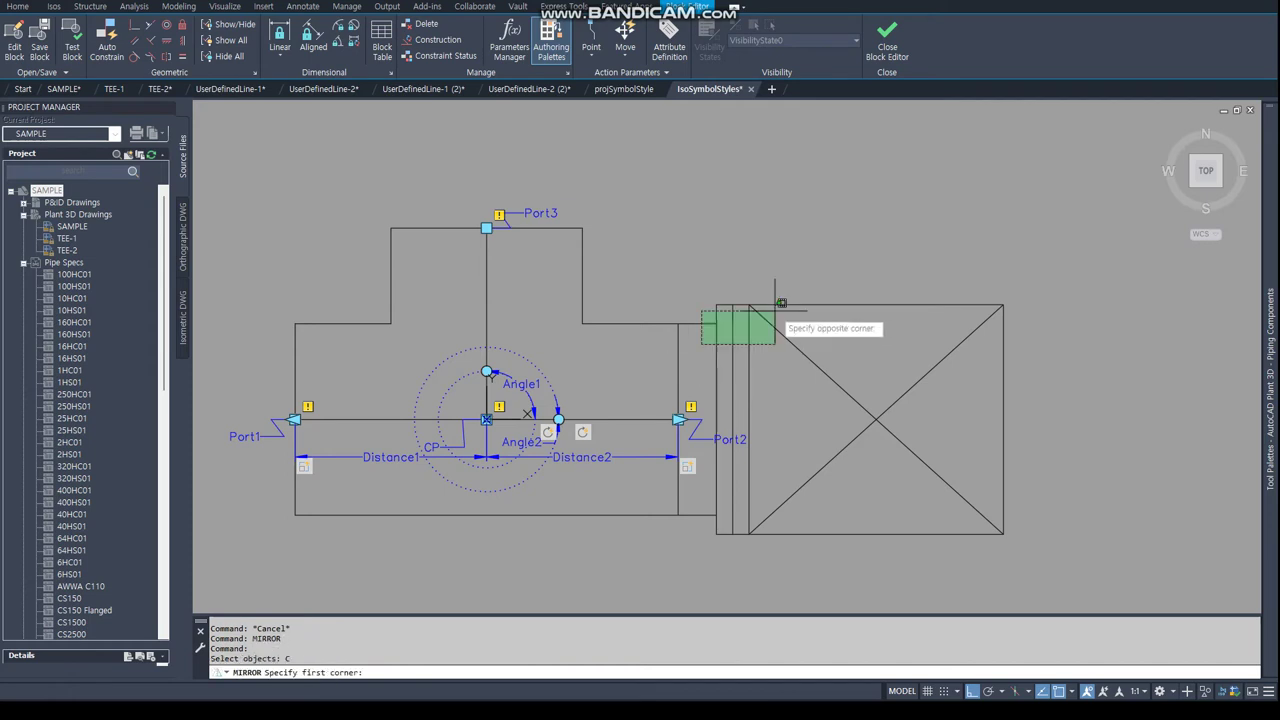
pyautogui.click(985, 294)
pyautogui.write('C')
pyautogui.press('Return')
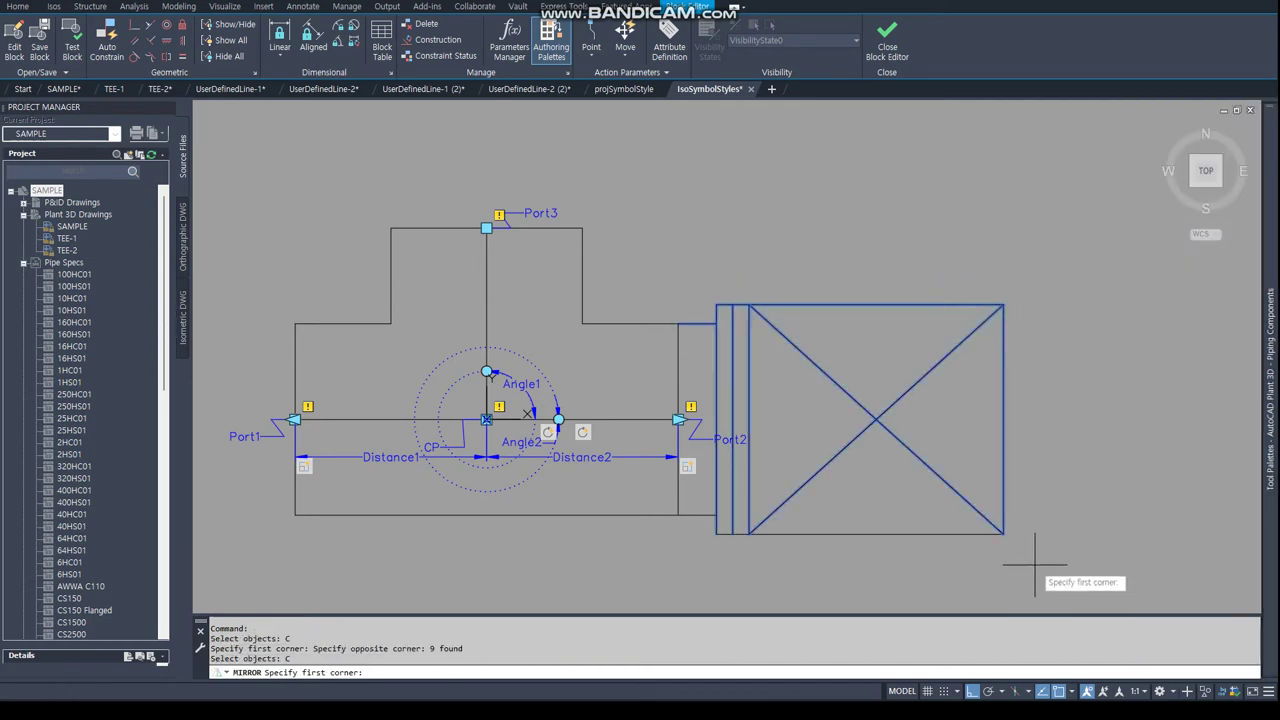
pyautogui.click(1028, 557)
pyautogui.click(697, 493)
pyautogui.press('Return')
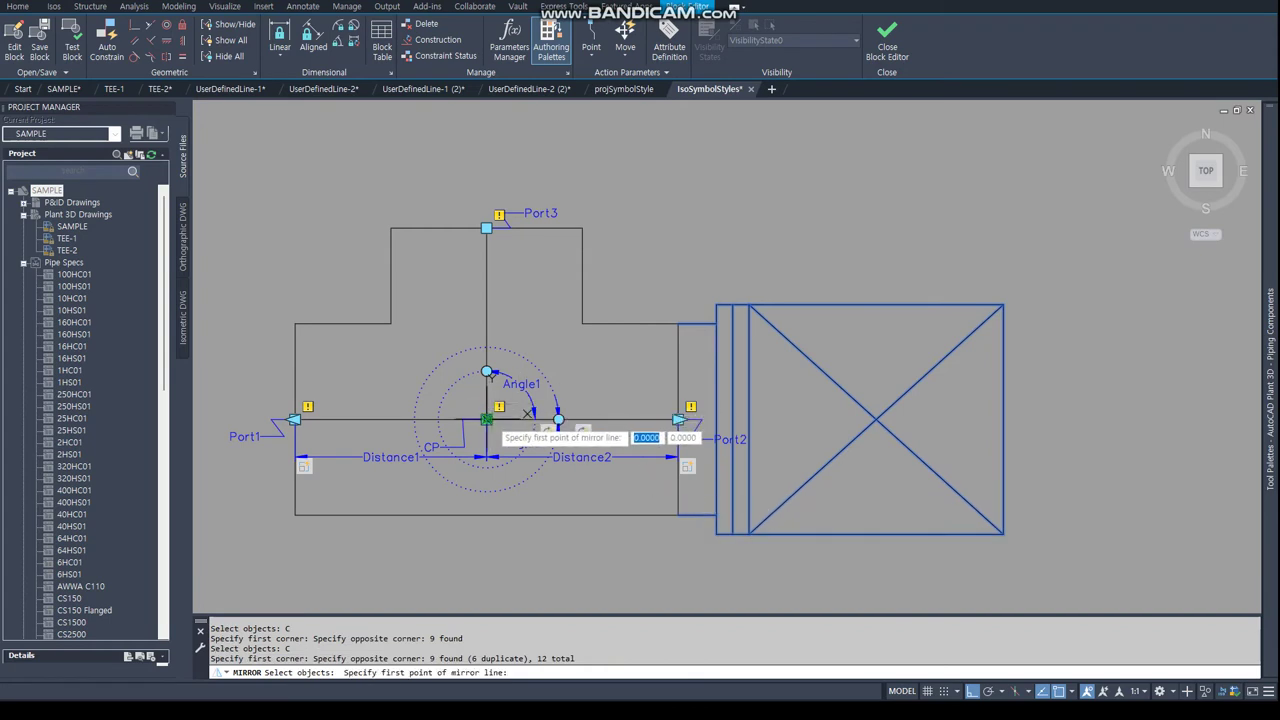
# Mirror the box about the tee centre at 45° onto Port3, erase the source, and close the editor
pyautogui.click(486, 419)
pyautogui.write('10')
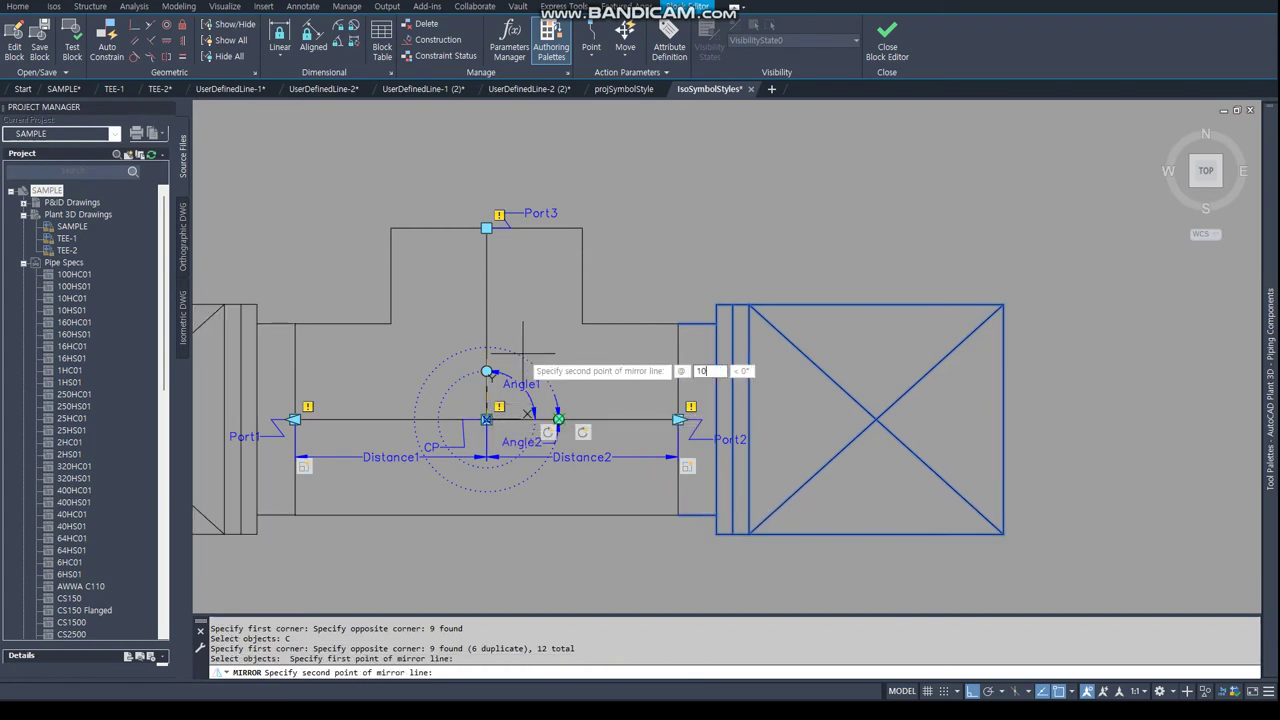
pyautogui.press('Return')
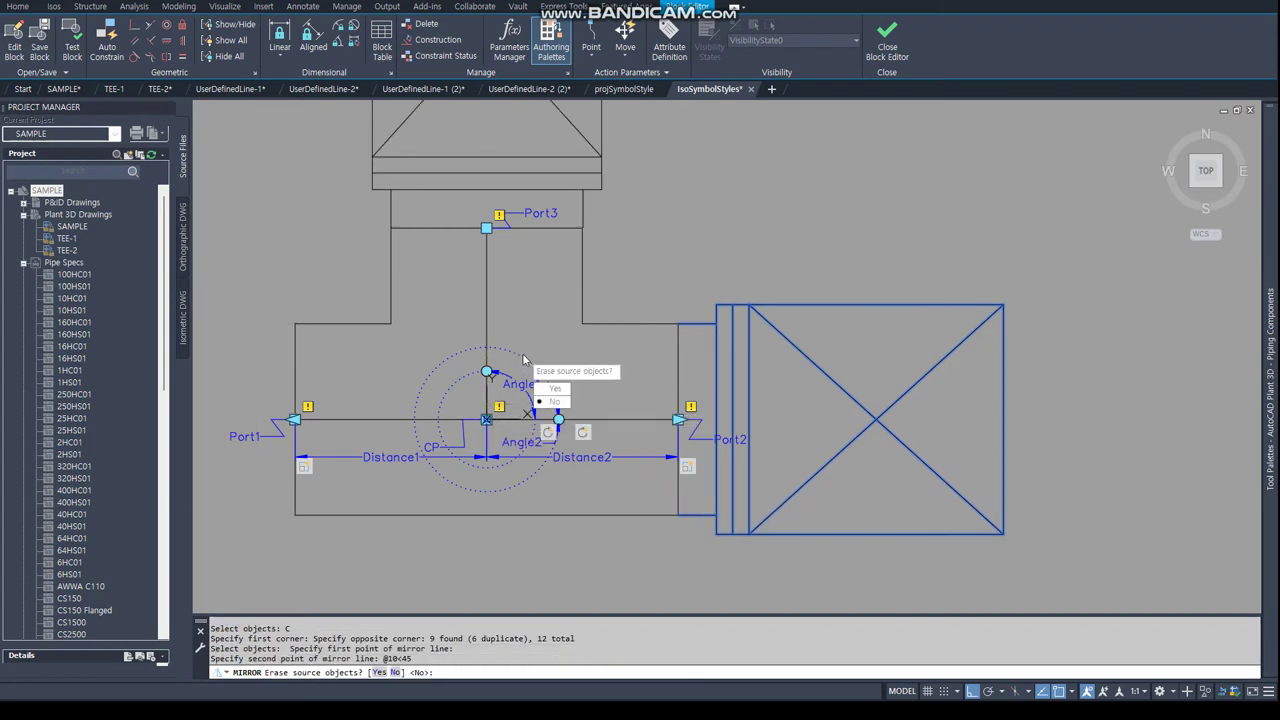
pyautogui.write('Y')
pyautogui.press('Return')
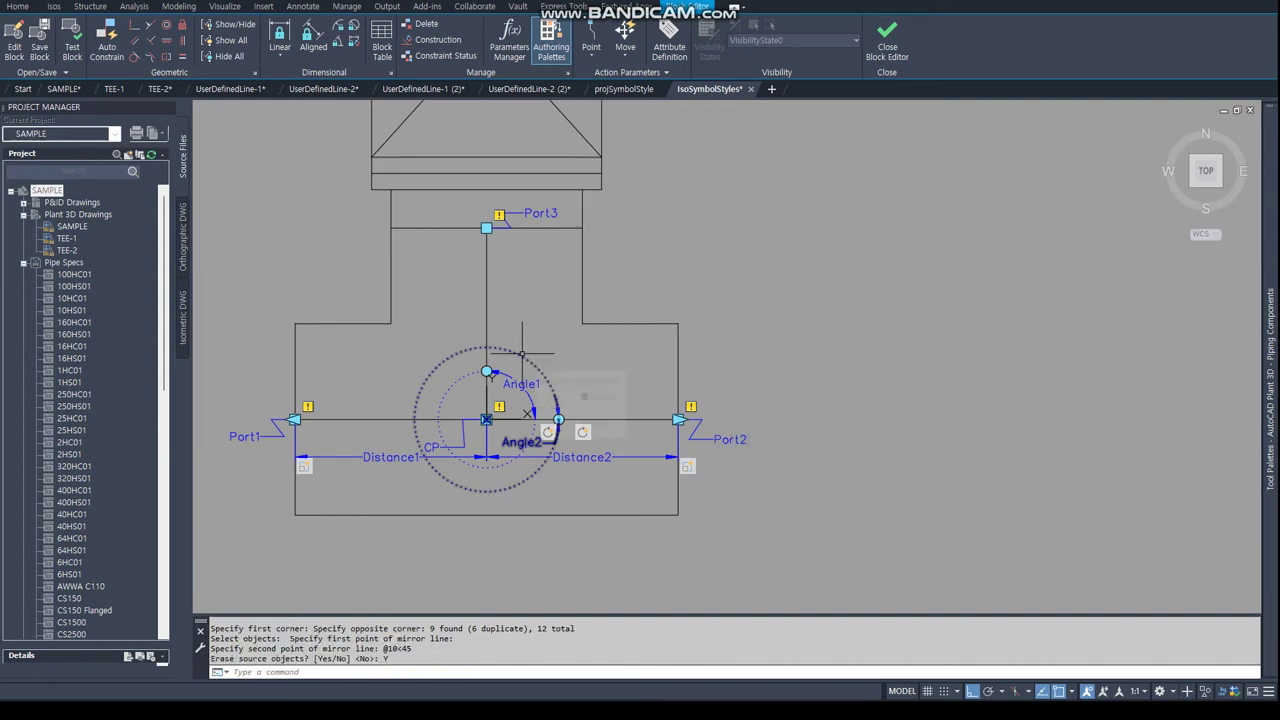
pyautogui.scroll(-4, 521, 353)
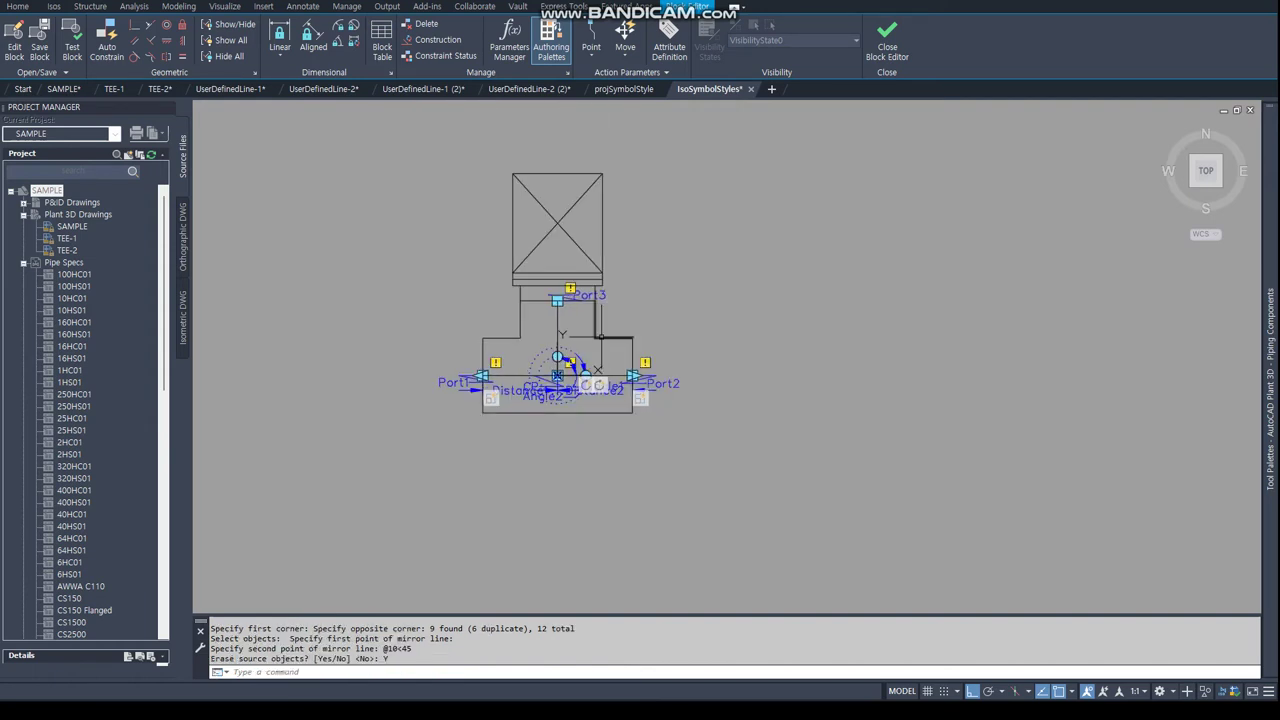
pyautogui.click(893, 46)
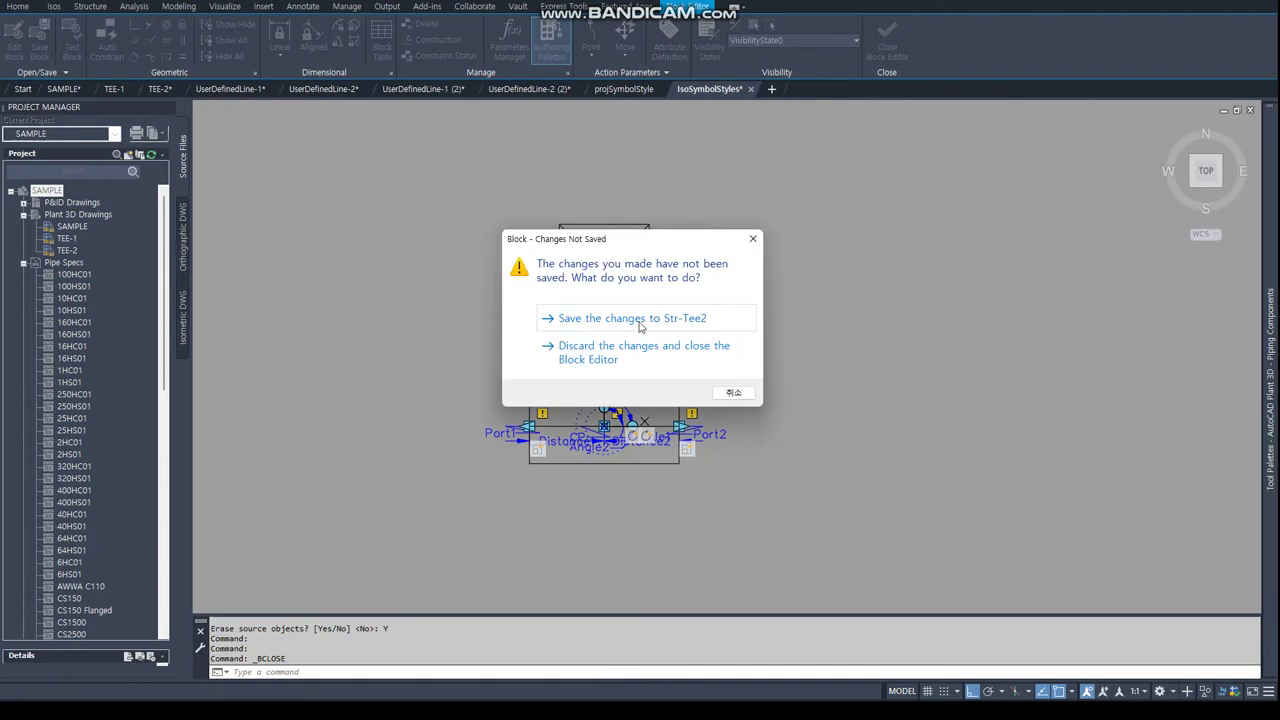
# Save the Str-Tee2 changes, then apply and confirm the Project Setup changes
pyautogui.click(631, 318)
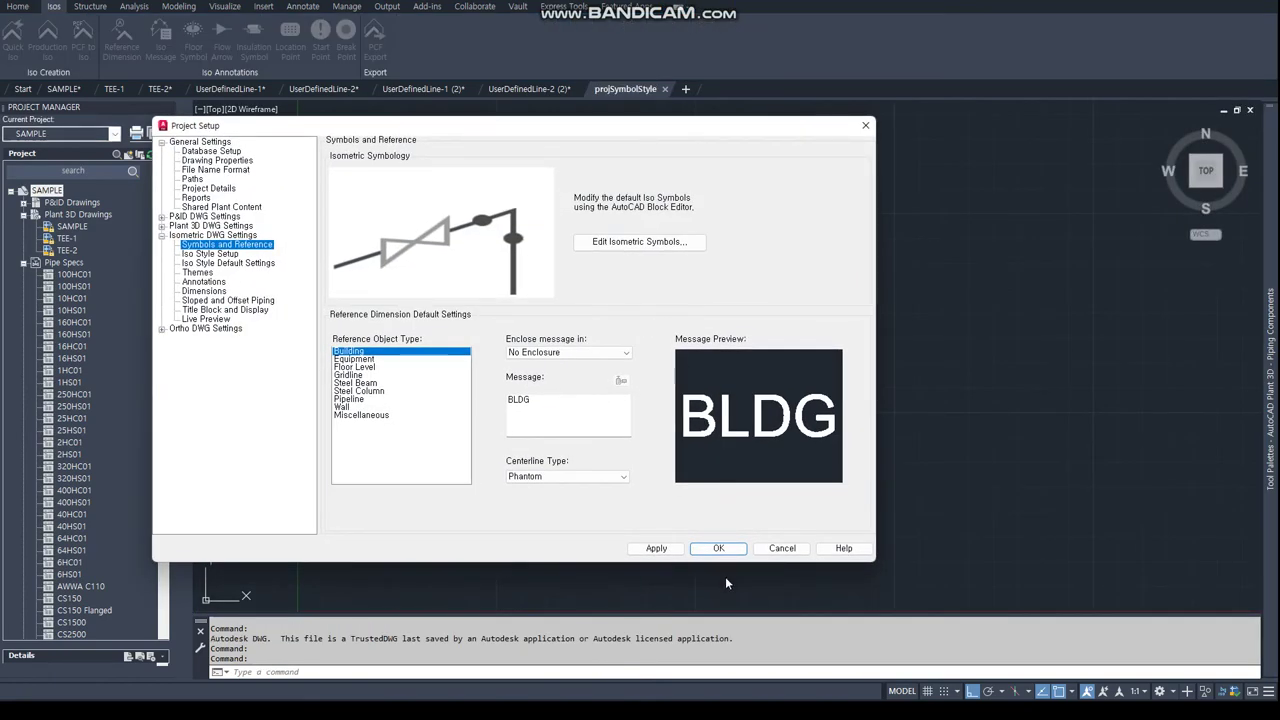
pyautogui.click(655, 548)
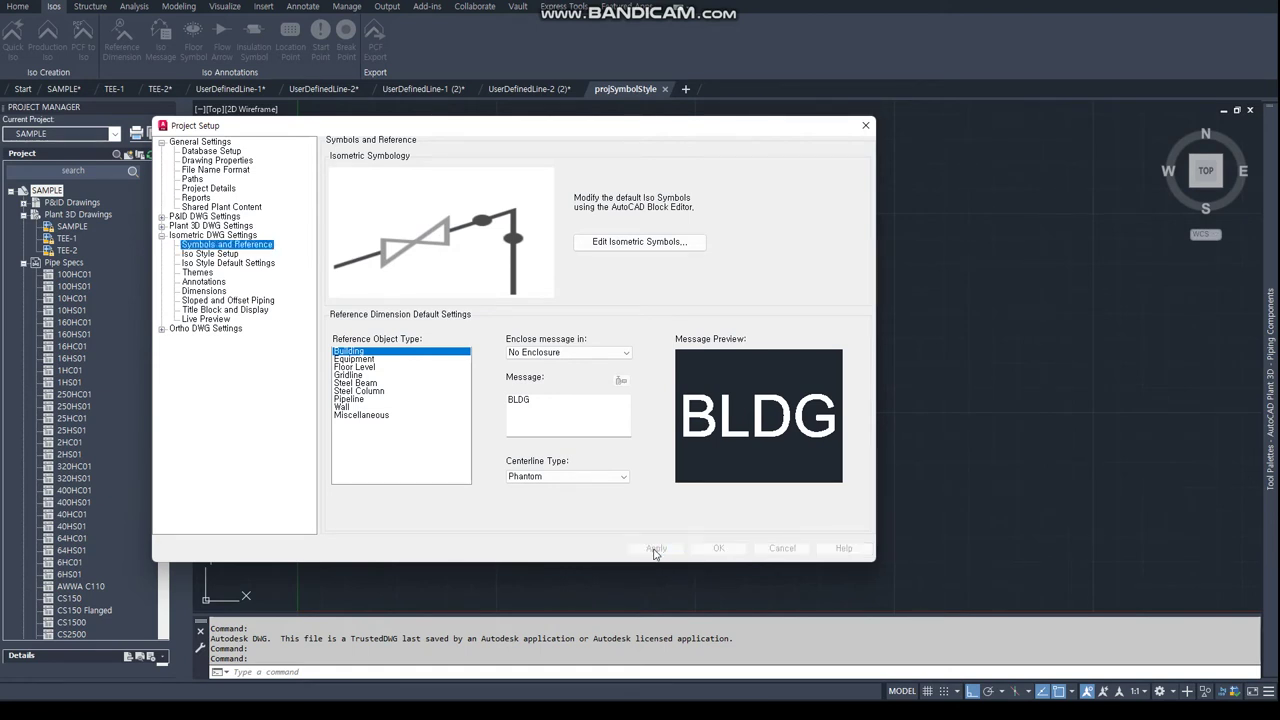
pyautogui.click(726, 549)
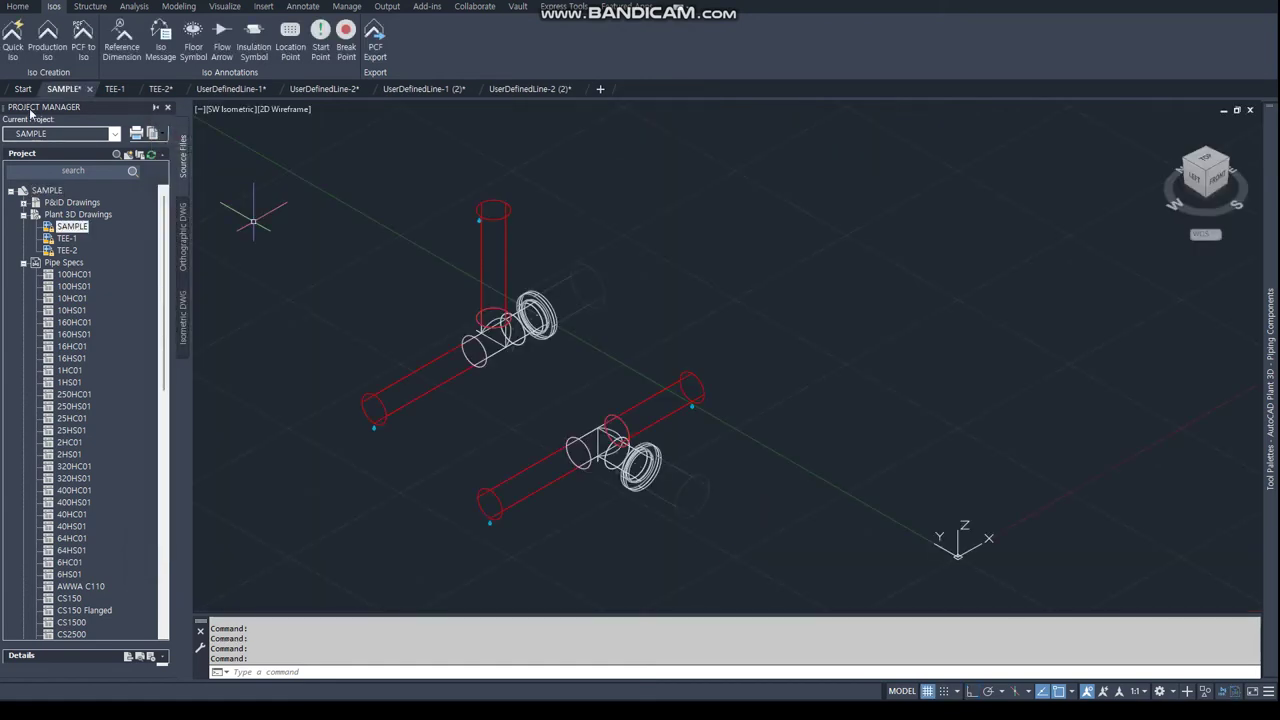
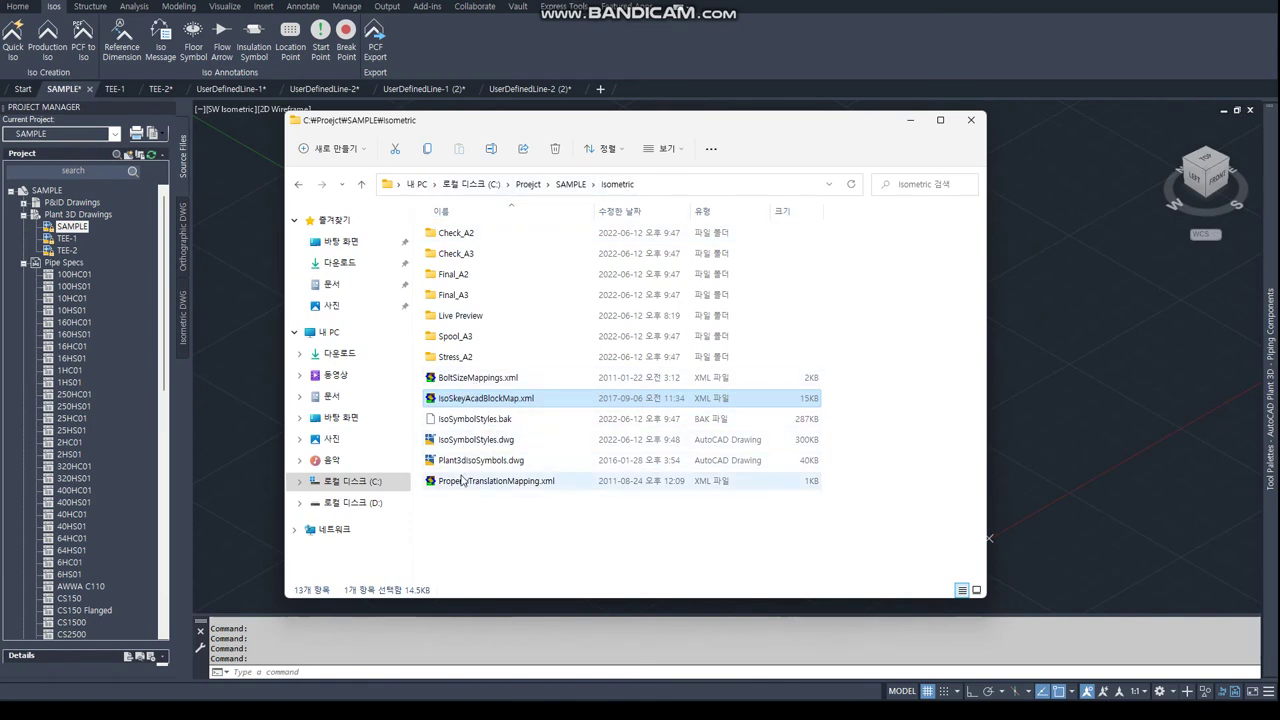
# Open IsoConfig.xml from the Final_A2 folder in foxe, look through it, then close it
pyautogui.doubleClick(456, 274)
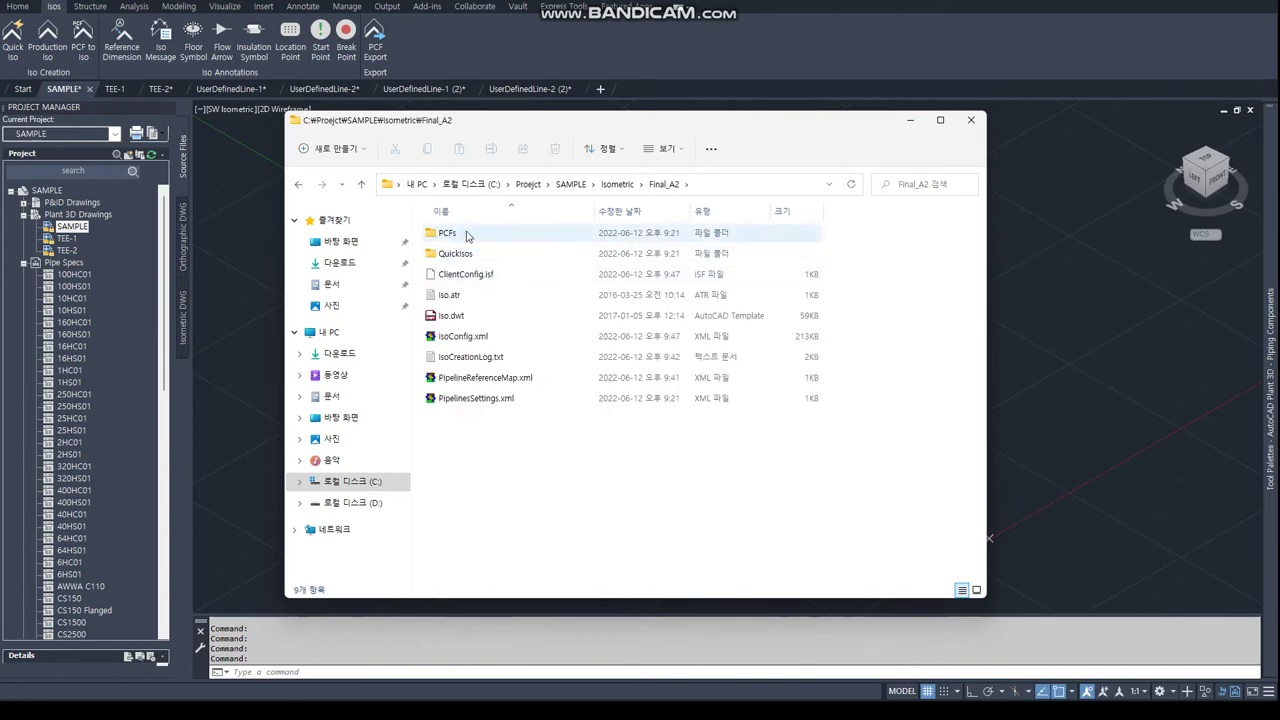
pyautogui.doubleClick(461, 342)
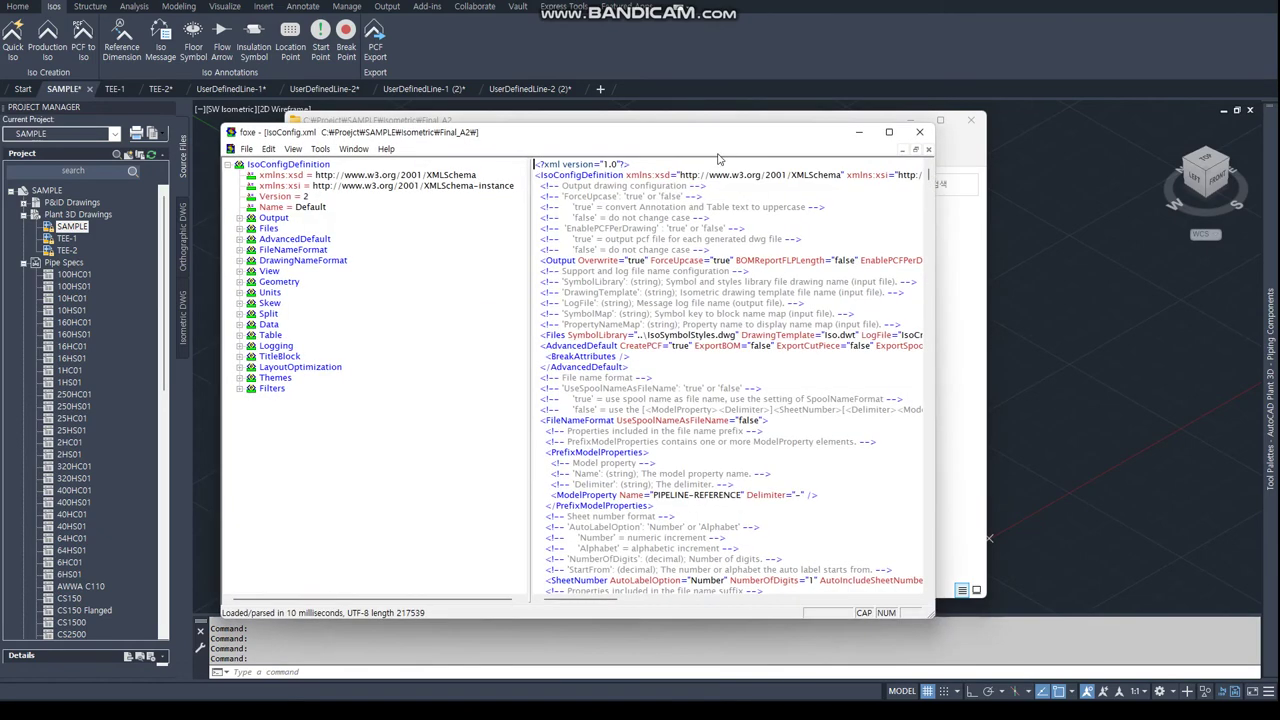
pyautogui.click(960, 143)
pyautogui.click(560, 137)
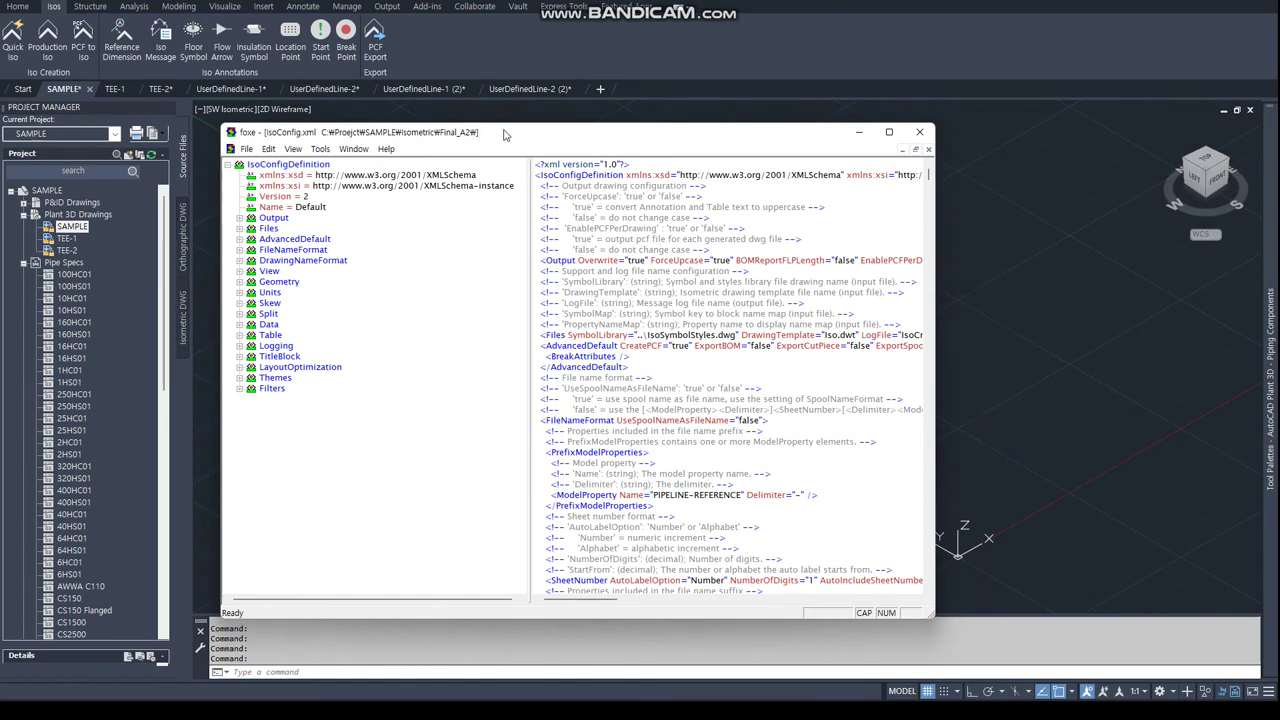
pyautogui.moveTo(505, 134); pyautogui.dragTo(441, 117)
pyautogui.scroll(-3, 563, 340)
pyautogui.scroll(-3, 681, 266)
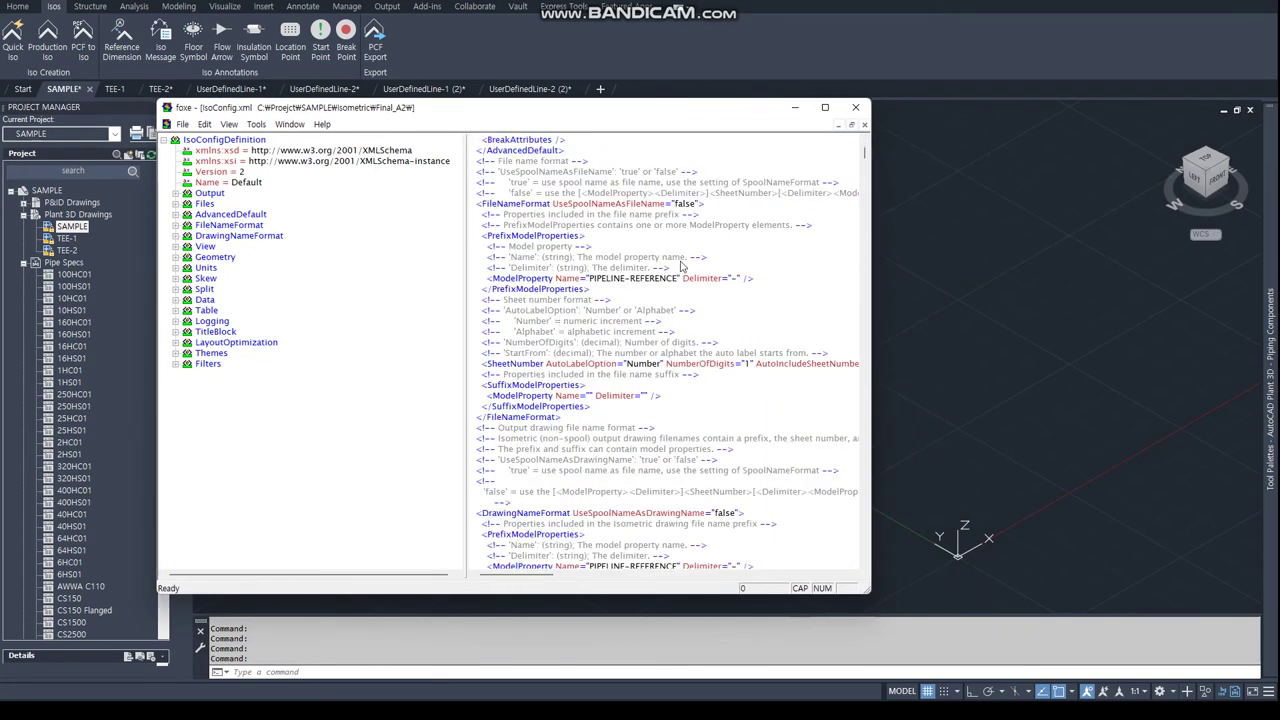
pyautogui.scroll(-3, 755, 184)
pyautogui.click(855, 107)
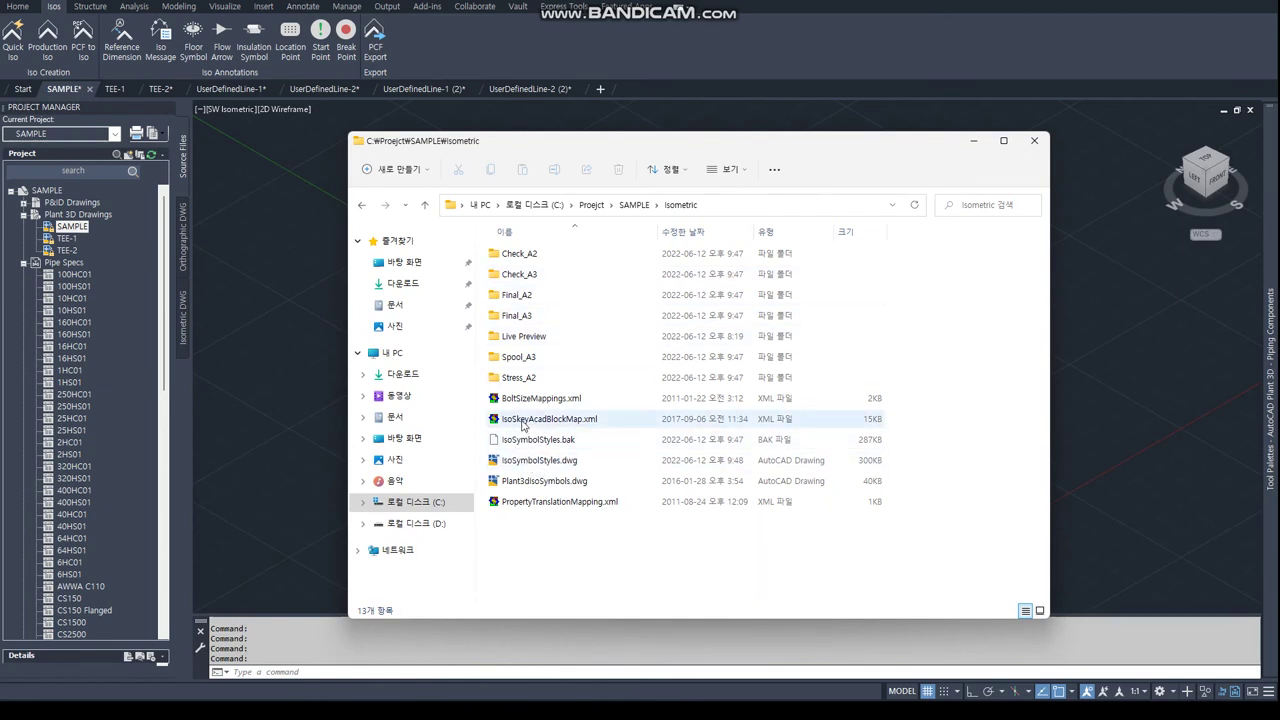
# Open IsoSkeyAcadBlockMap.xml in foxe and scroll to the FA?? Filter-Angle entry
pyautogui.click(522, 425)
pyautogui.doubleClick(560, 428)
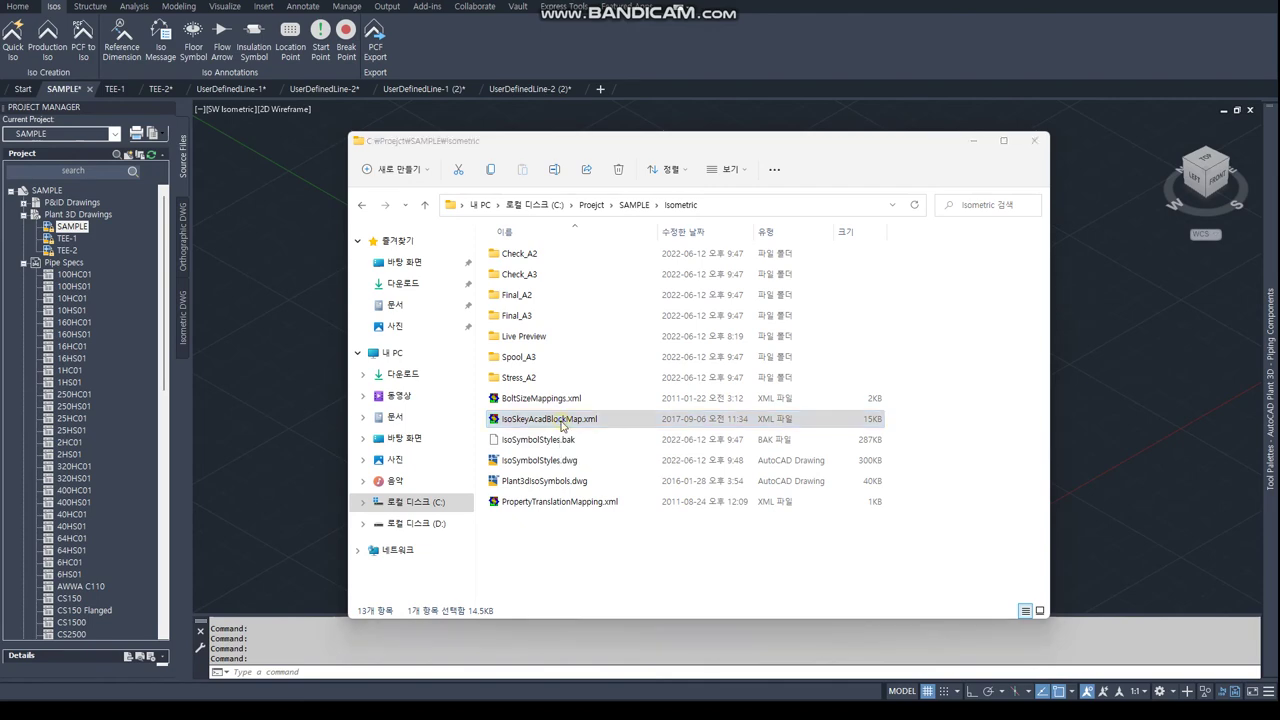
pyautogui.scroll(-2, 712, 305)
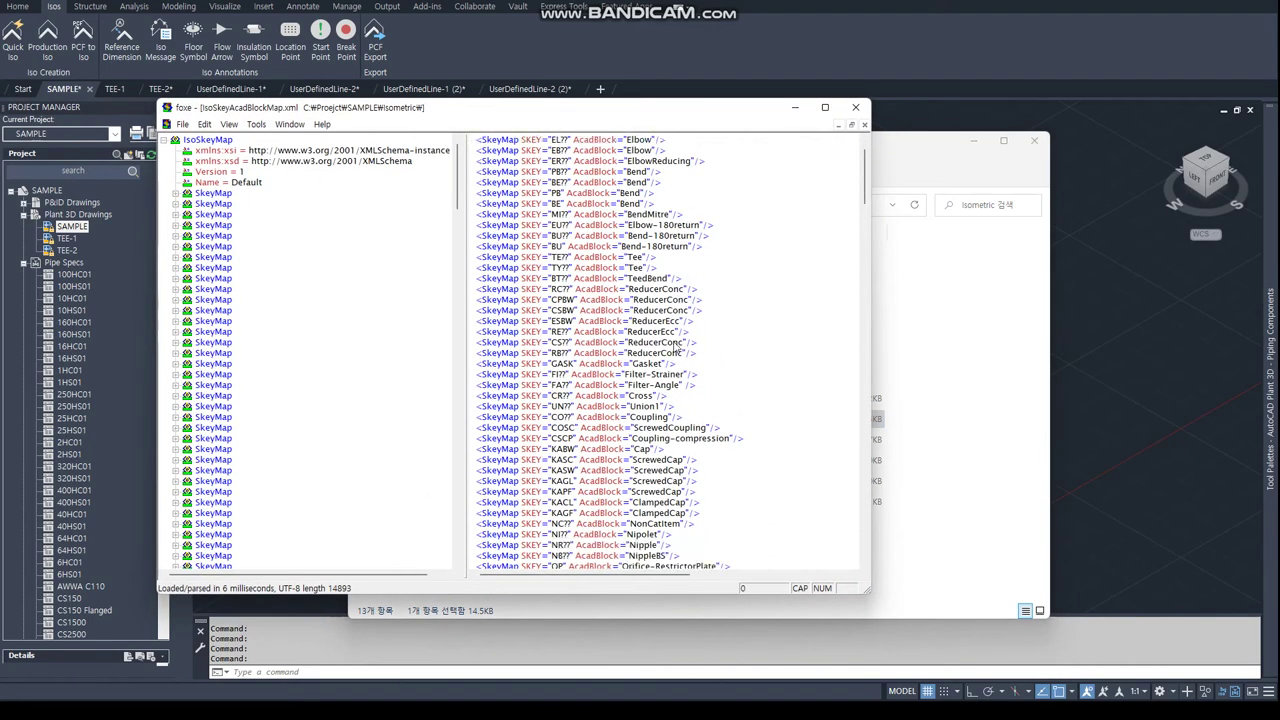
pyautogui.scroll(-3, 668, 333)
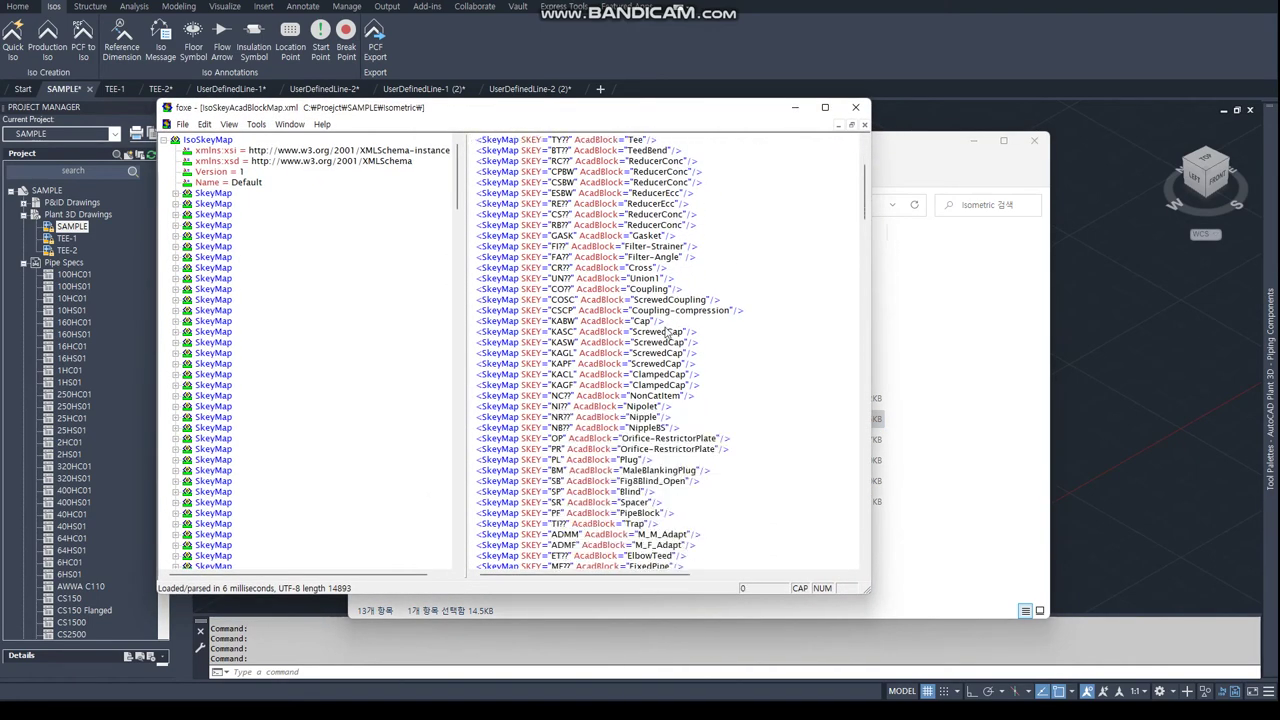
pyautogui.scroll(-2, 668, 333)
pyautogui.scroll(-2, 668, 333)
pyautogui.scroll(-2, 652, 386)
pyautogui.scroll(-2, 652, 386)
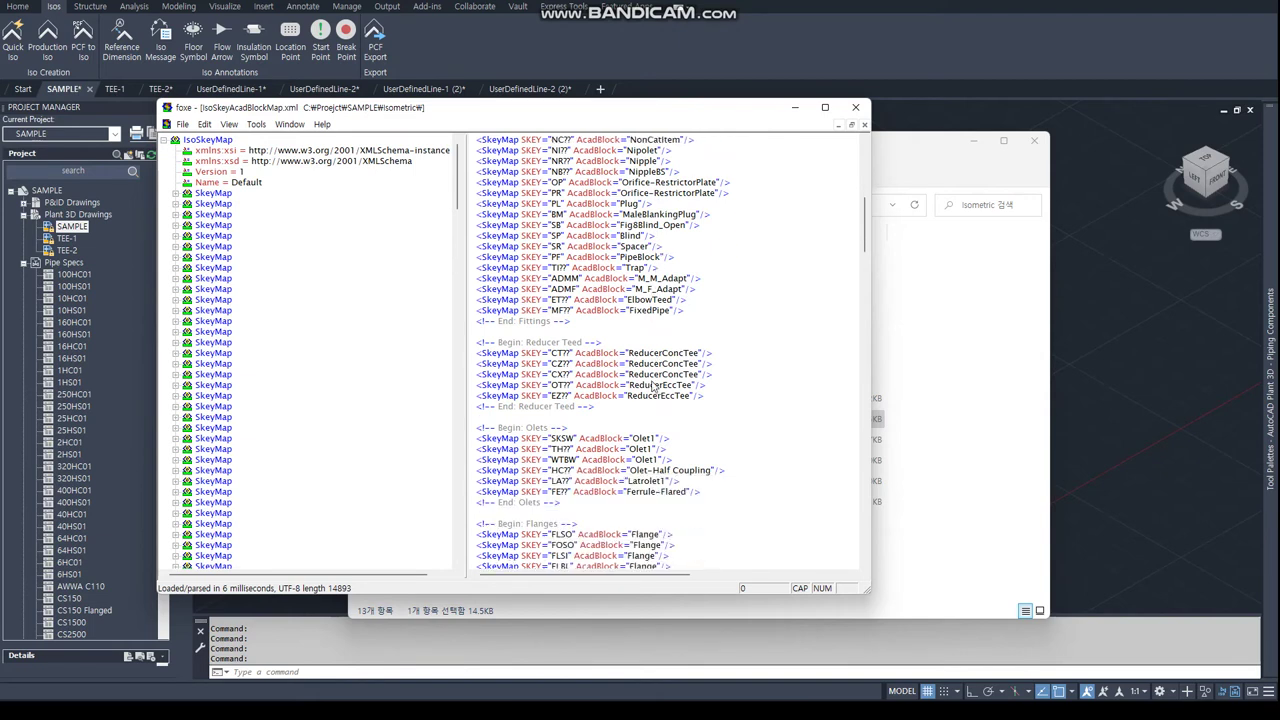
pyautogui.scroll(-3, 652, 386)
pyautogui.scroll(-3, 648, 403)
pyautogui.scroll(2, 648, 398)
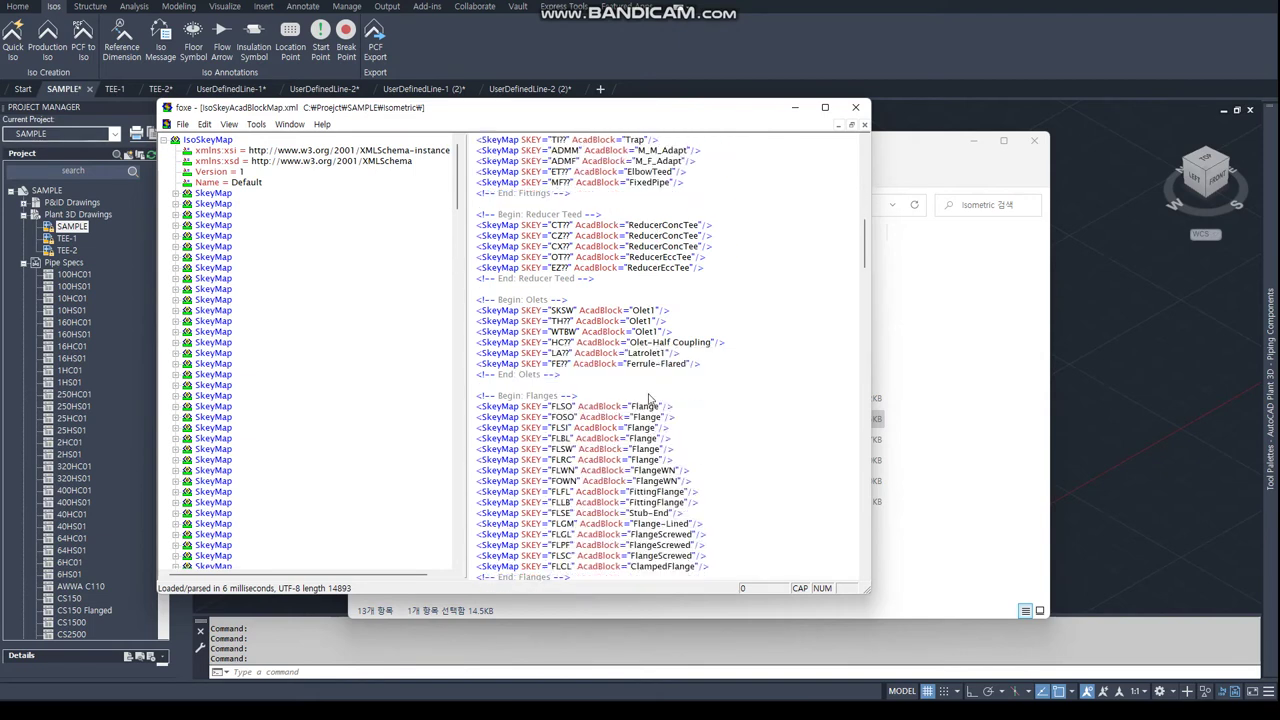
pyautogui.scroll(2, 648, 396)
pyautogui.scroll(2, 649, 393)
pyautogui.scroll(2, 650, 390)
pyautogui.scroll(3, 650, 390)
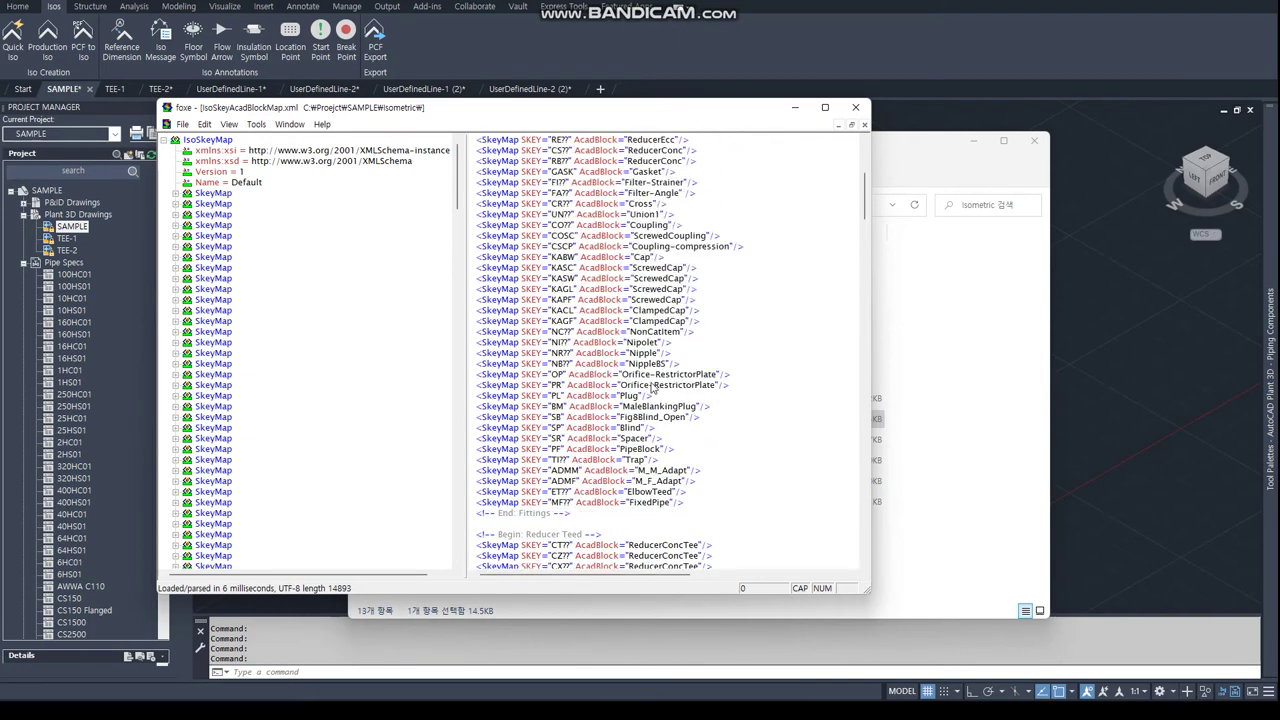
pyautogui.scroll(3, 653, 386)
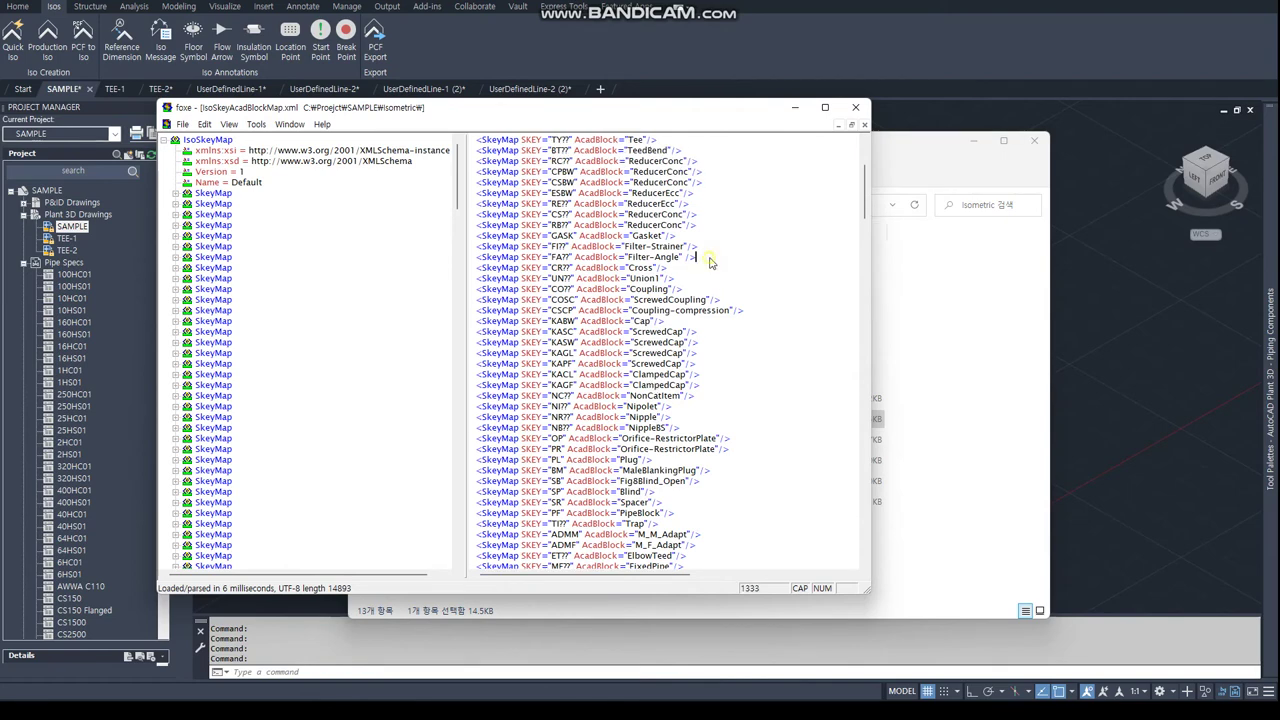
# Add two indented copies of the FA?? Filter-Angle SkeyMap line below it
pyautogui.press('Return')
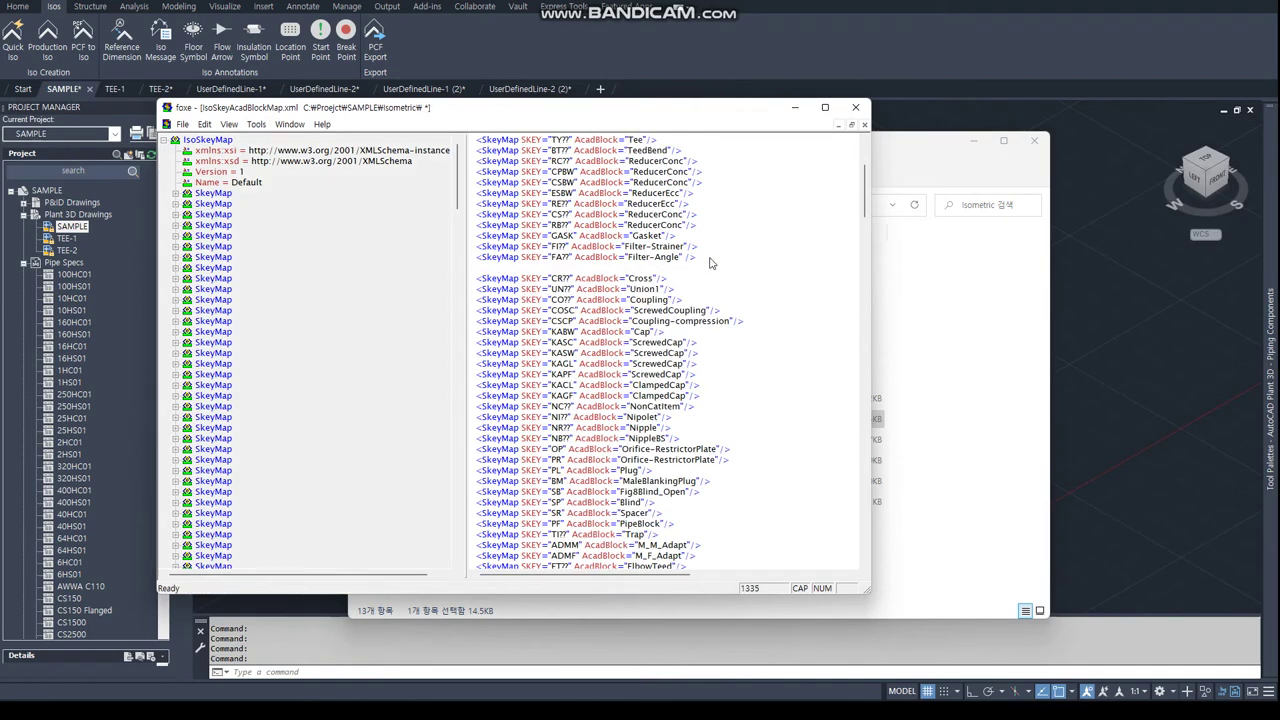
pyautogui.moveTo(702, 263); pyautogui.dragTo(477, 266)
pyautogui.hotkey('ctrl', 'c')
pyautogui.click(716, 251)
pyautogui.press('Return')
pyautogui.hotkey('ctrl', 'v')
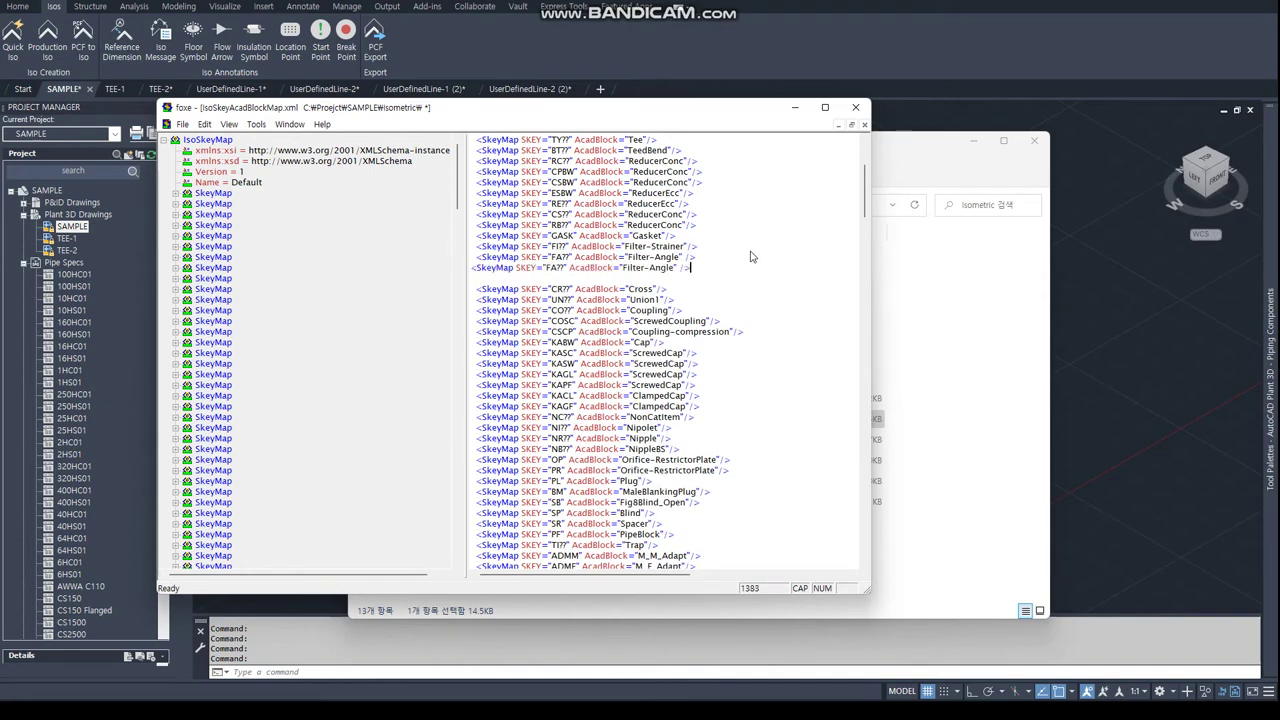
pyautogui.press('Return')
pyautogui.hotkey('ctrl', 'v')
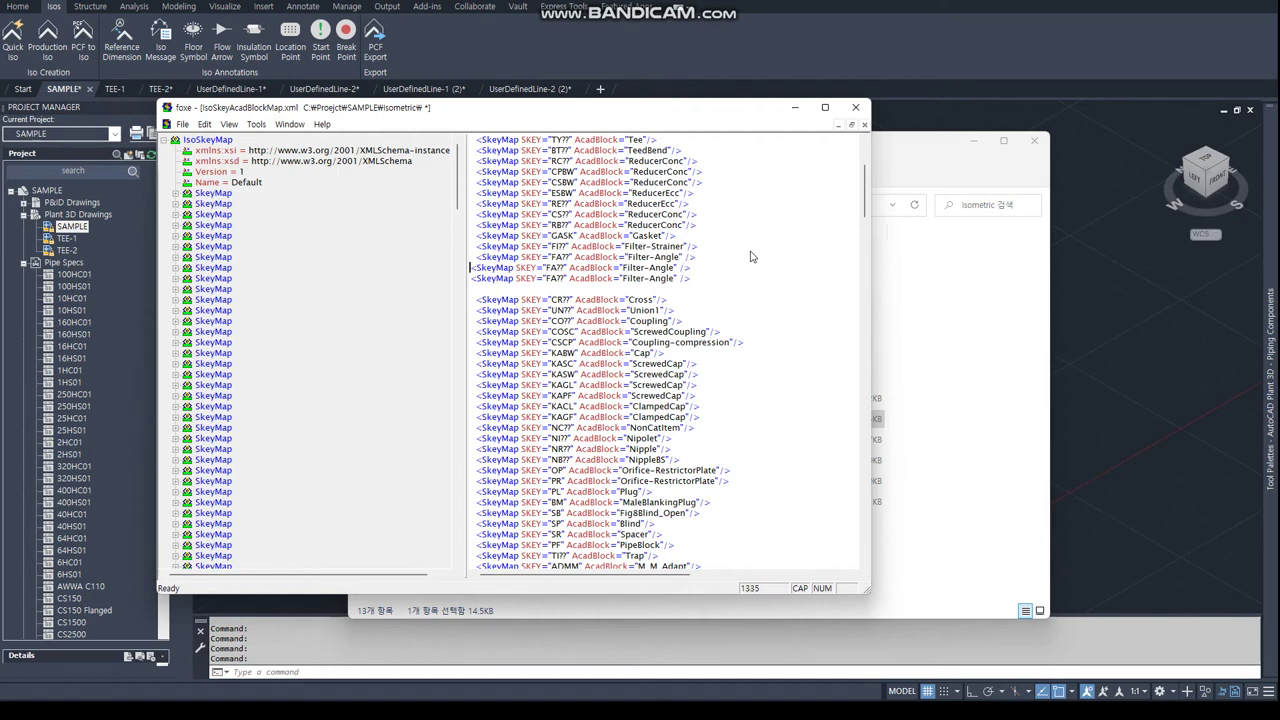
pyautogui.press('Tab')
pyautogui.press('Down')
pyautogui.press('Tab')
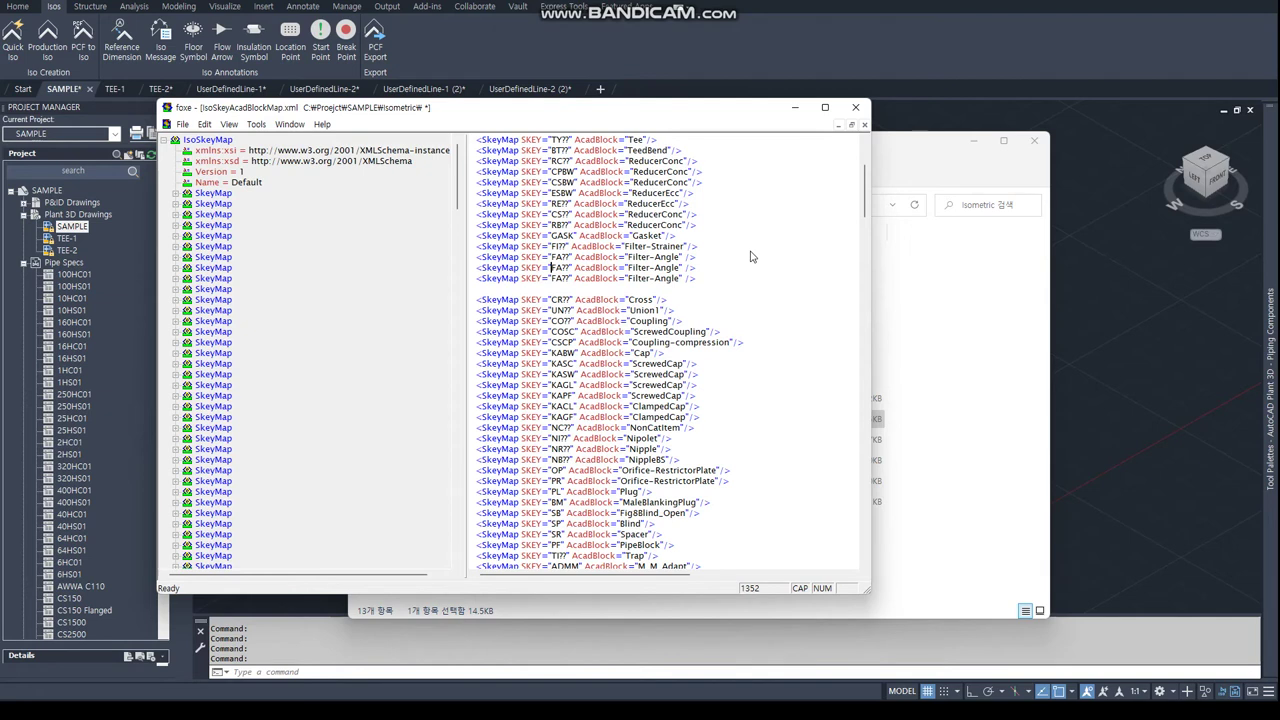
# Change the copied lines' SKEYs to S1?? and S2??
pyautogui.write('S')
pyautogui.press('Delete')
pyautogui.write('1')
pyautogui.press('Delete')
pyautogui.write('2')
pyautogui.press('Delete')
# Set the S1?? line's AcadBlock to Str-Tee1
pyautogui.write('sTR-')
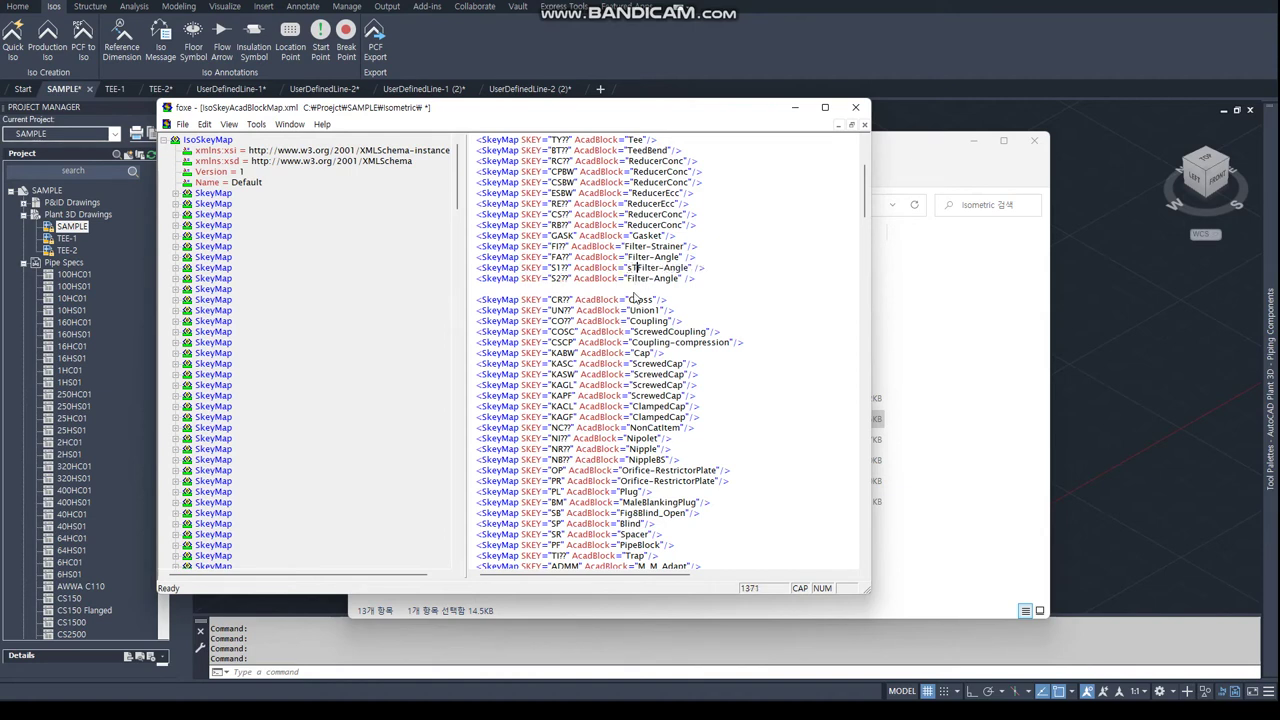
pyautogui.write('tEE-')
pyautogui.press('BackSpace')
pyautogui.press('BackSpace')
pyautogui.press('BackSpace')
pyautogui.press('BackSpace')
pyautogui.press('BackSpace')
pyautogui.press('BackSpace')
pyautogui.write('Str')
pyautogui.write('-tEE')
pyautogui.write('T')
pyautogui.press('Delete')
pyautogui.press('Delete')
pyautogui.write('ee')
pyautogui.press('Delete')
pyautogui.press('Delete')
pyautogui.press('Delete')
pyautogui.press('Delete')
pyautogui.press('Delete')
pyautogui.press('Delete')
pyautogui.press('Delete')
pyautogui.press('Delete')
# Replace Filter-Angle on the S2?? line with Str-Tee2
pyautogui.moveTo(626, 270); pyautogui.dragTo(646, 271)
pyautogui.hotkey('ctrl', 'c')
pyautogui.moveTo(626, 278); pyautogui.dragTo(682, 278)
pyautogui.hotkey('ctrl', 'v')
pyautogui.click(661, 278)
pyautogui.write('2')
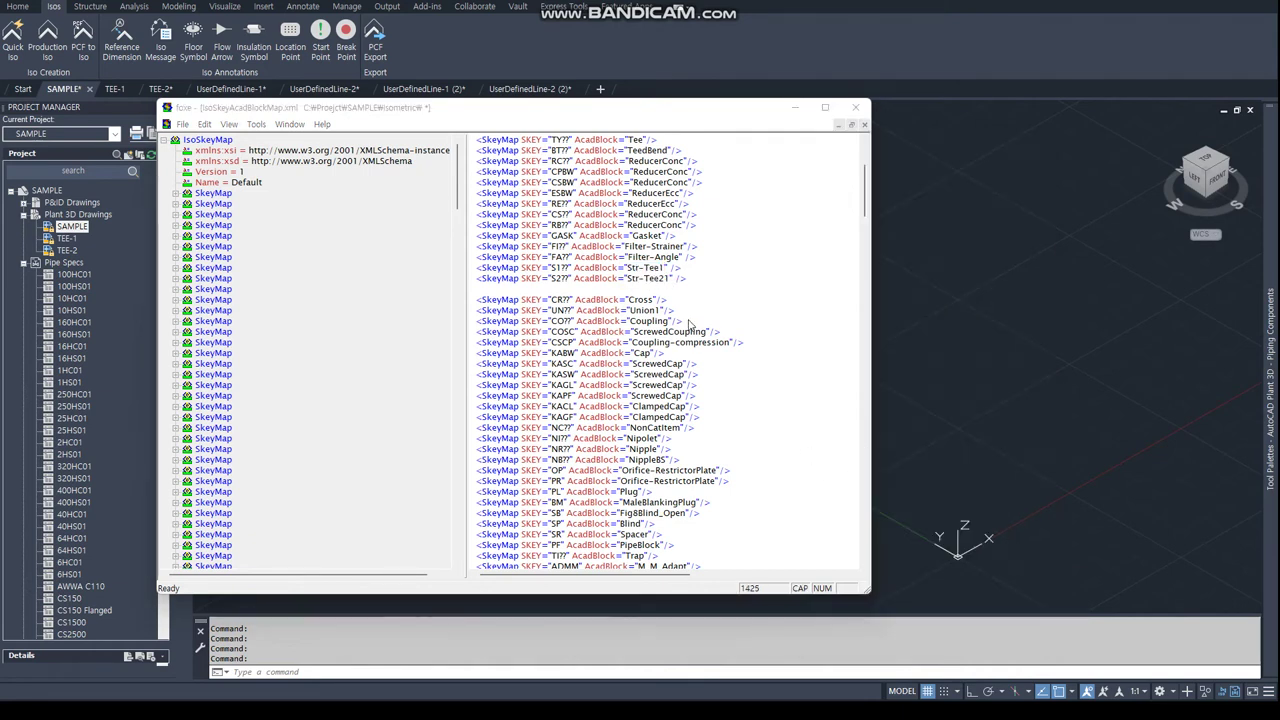
pyautogui.press('capslock')
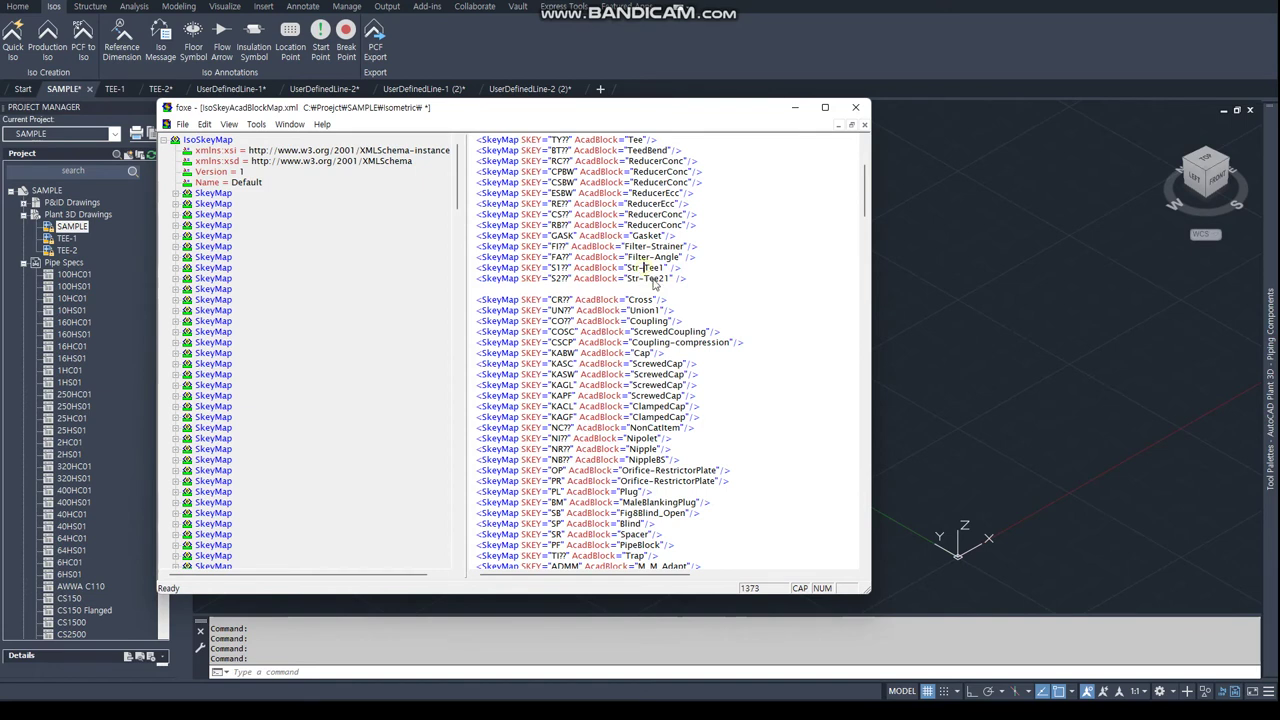
pyautogui.click(659, 283)
pyautogui.press('Delete')
pyautogui.press('Delete')
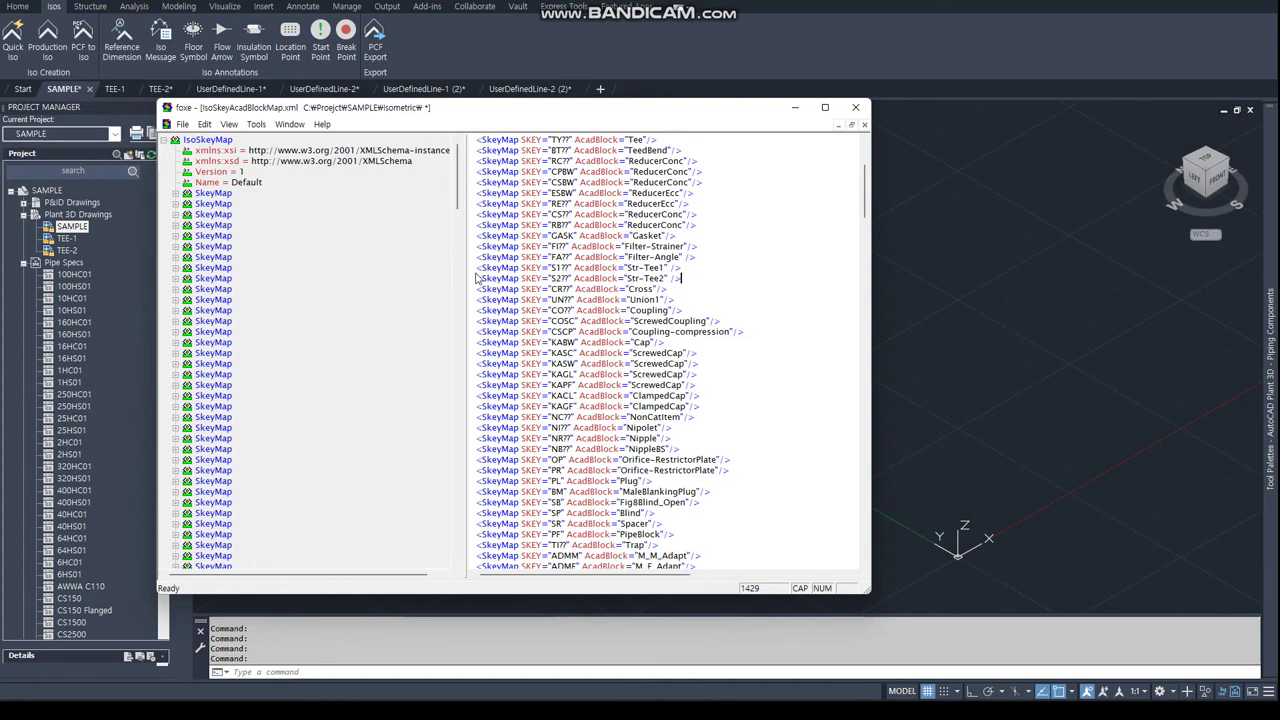
# Save IsoSkeyAcadBlockMap.xml and close foxe to return to Plant 3D
pyautogui.moveTo(476, 267); pyautogui.dragTo(696, 285)
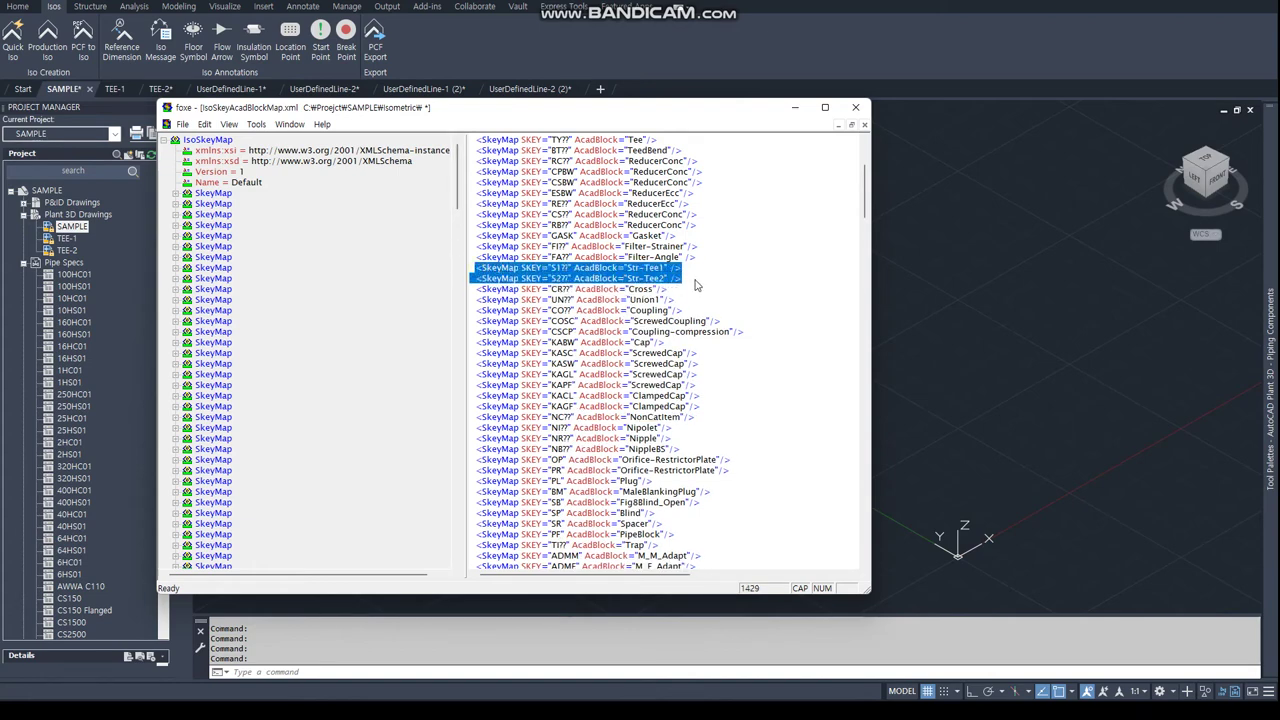
pyautogui.click(726, 271)
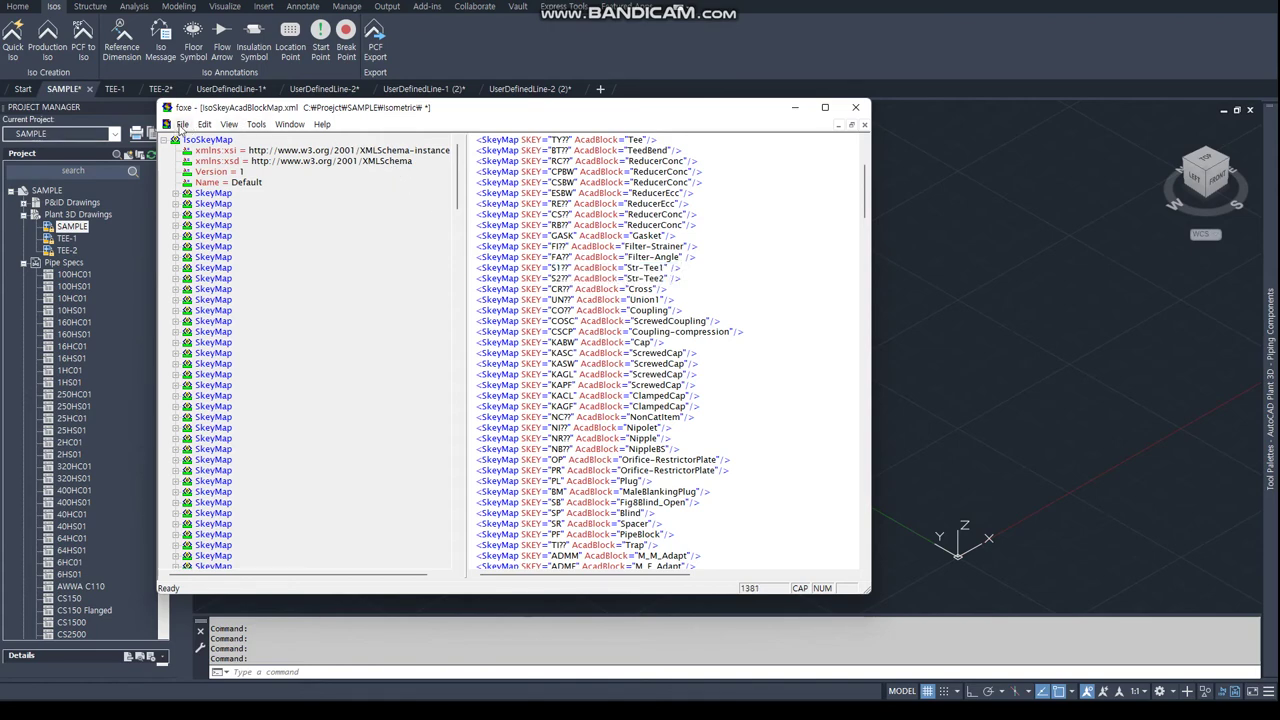
pyautogui.click(182, 125)
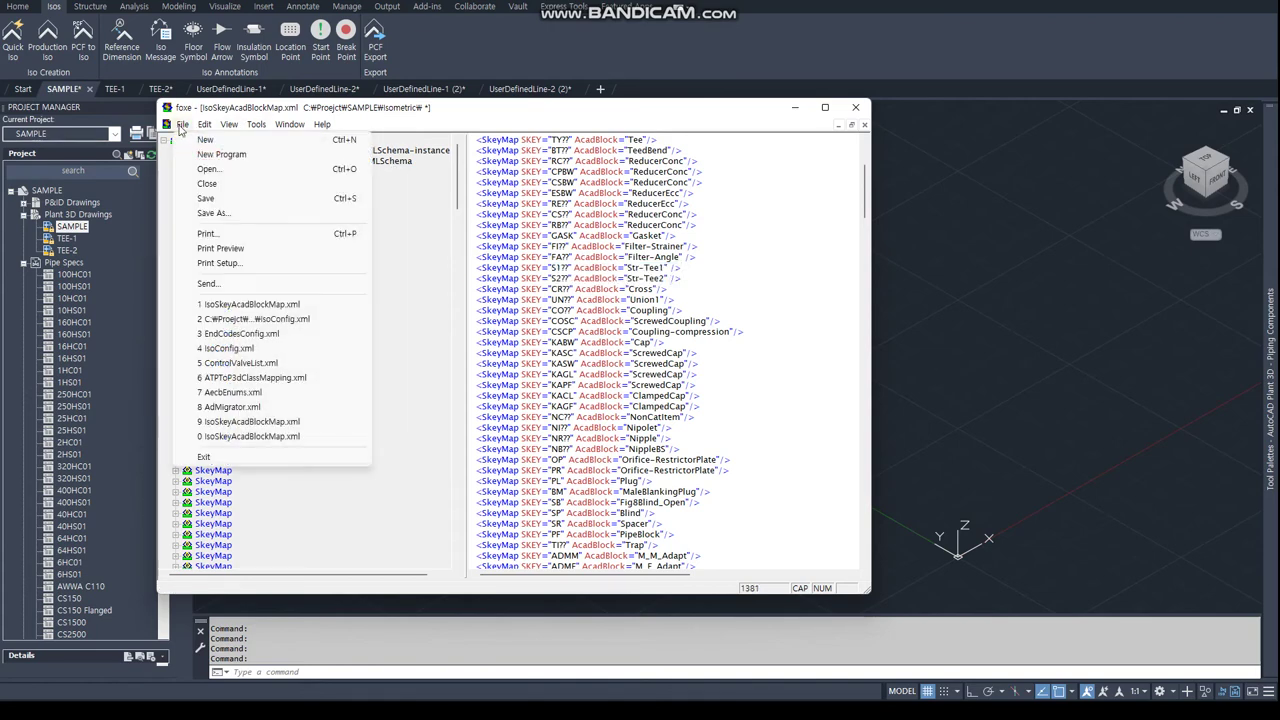
pyautogui.click(205, 198)
pyautogui.click(182, 124)
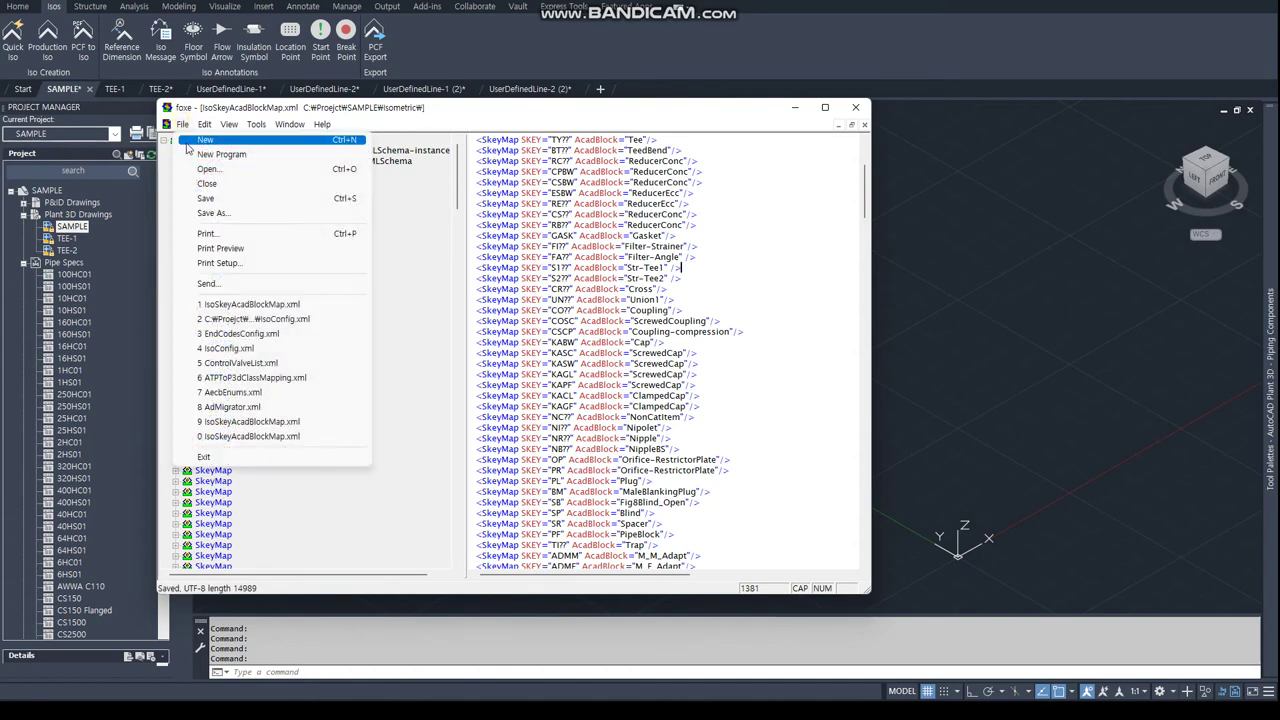
pyautogui.click(207, 200)
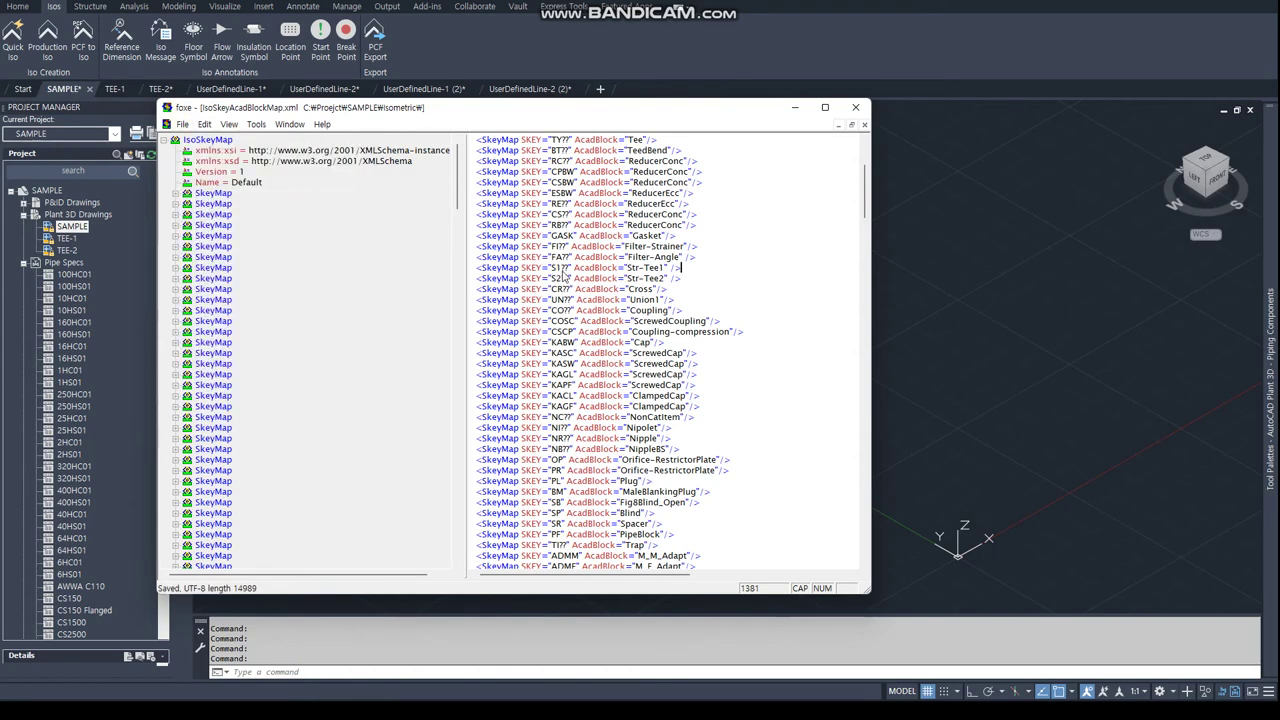
pyautogui.hotkey('alt', 'F4')
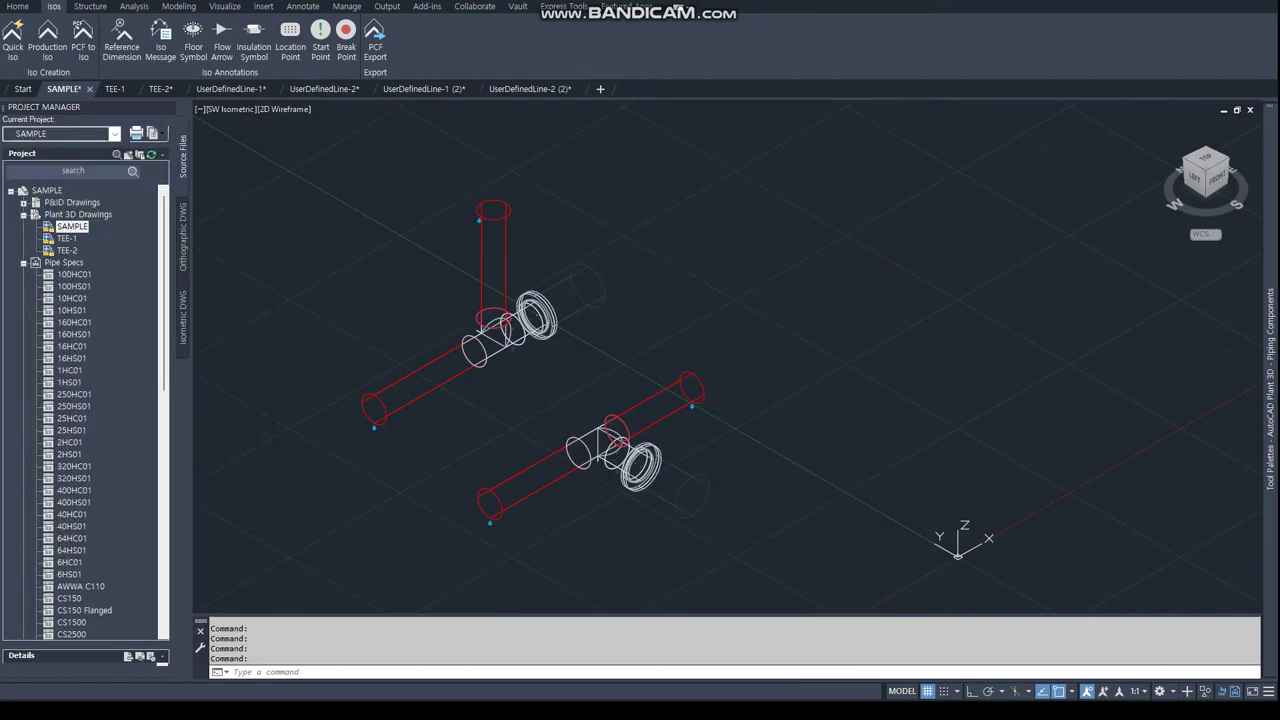
# Replace the TEBW ending of the first strainer tee's Content Iso Symbol Definition with an S1 SKEY
pyautogui.click(513, 358)
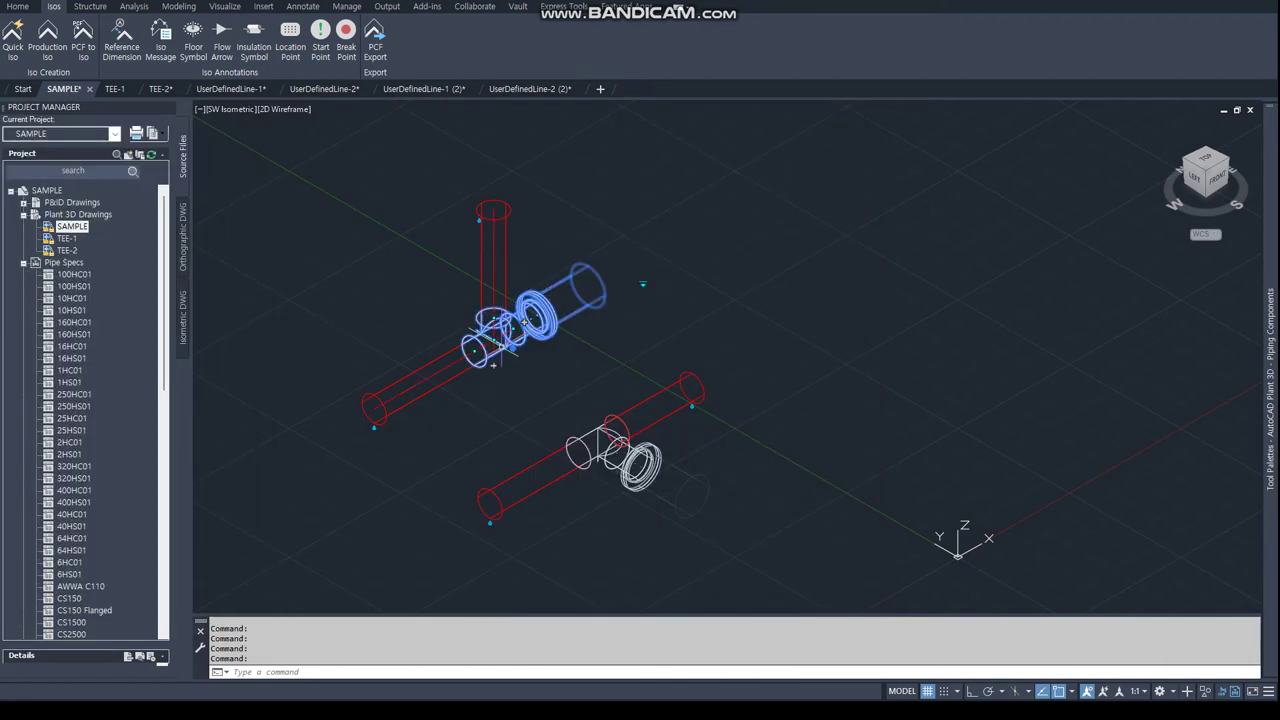
pyautogui.rightClick(493, 364)
pyautogui.click(560, 675)
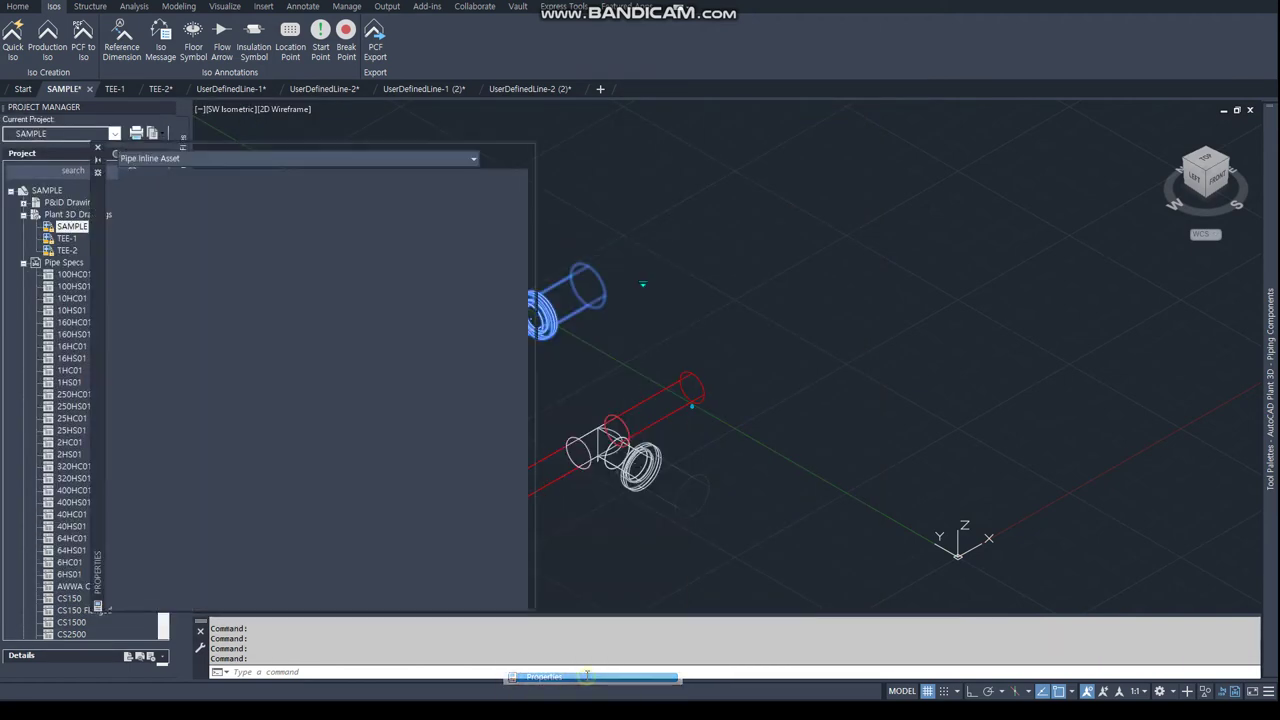
pyautogui.scroll(-4, 443, 473)
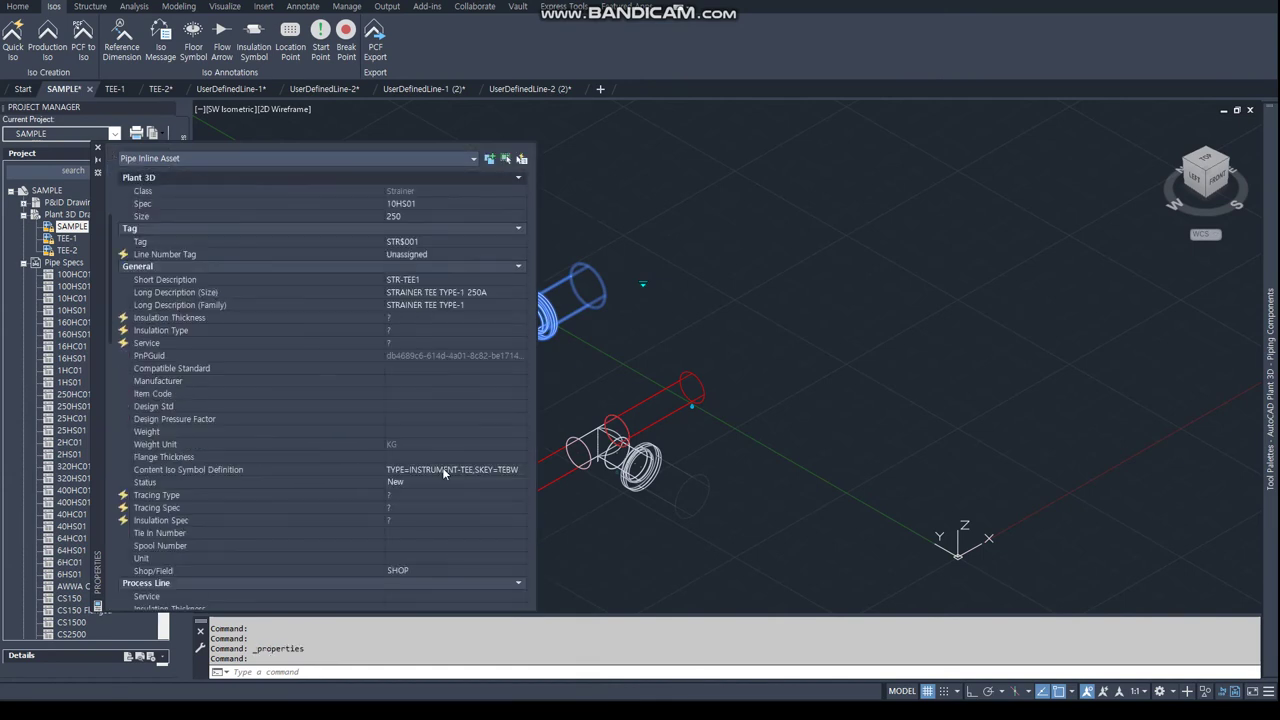
pyautogui.scroll(-3, 441, 470)
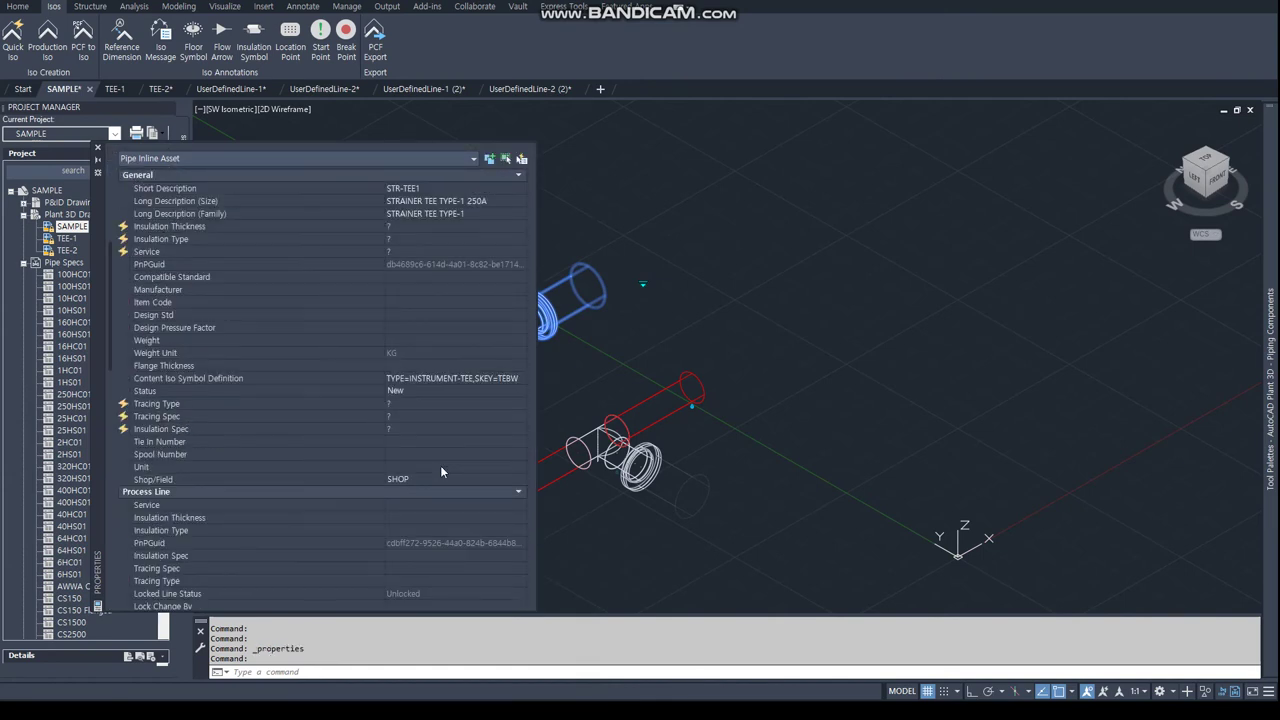
pyautogui.click(505, 378)
pyautogui.press('BackSpace')
pyautogui.press('BackSpace')
pyautogui.press('BackSpace')
pyautogui.write('S')
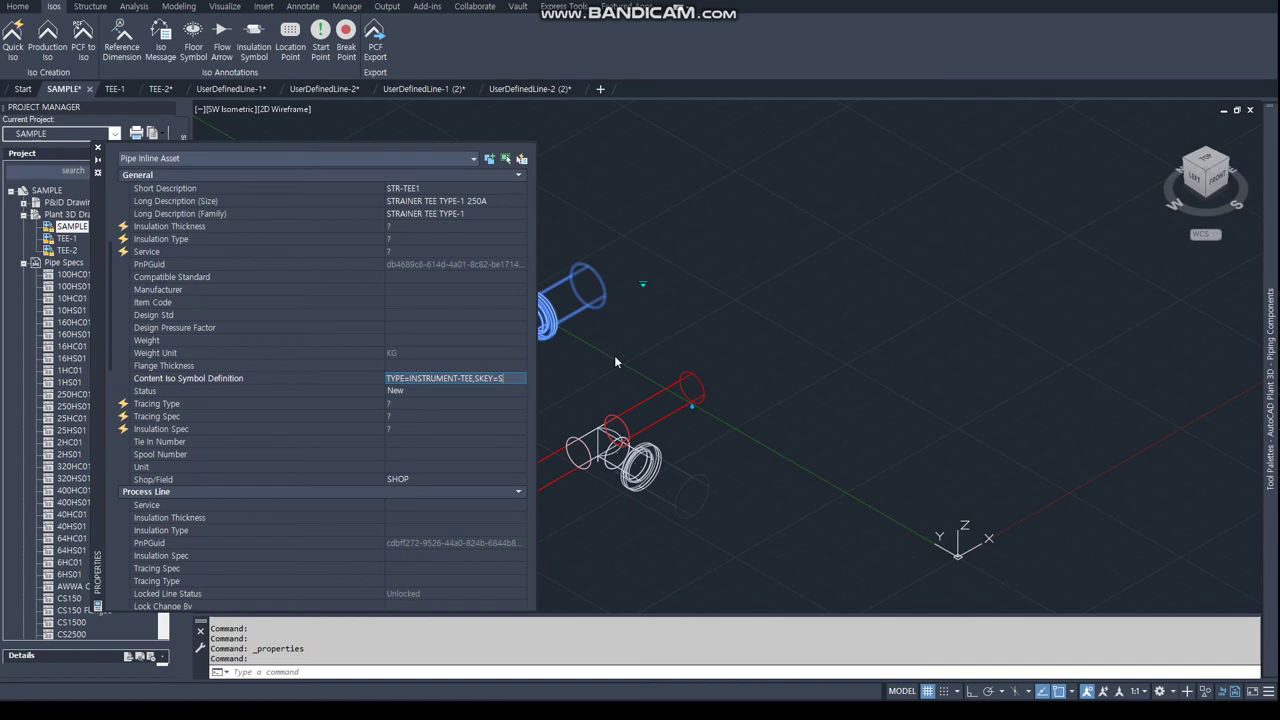
pyautogui.write('18W')
pyautogui.press('Return')
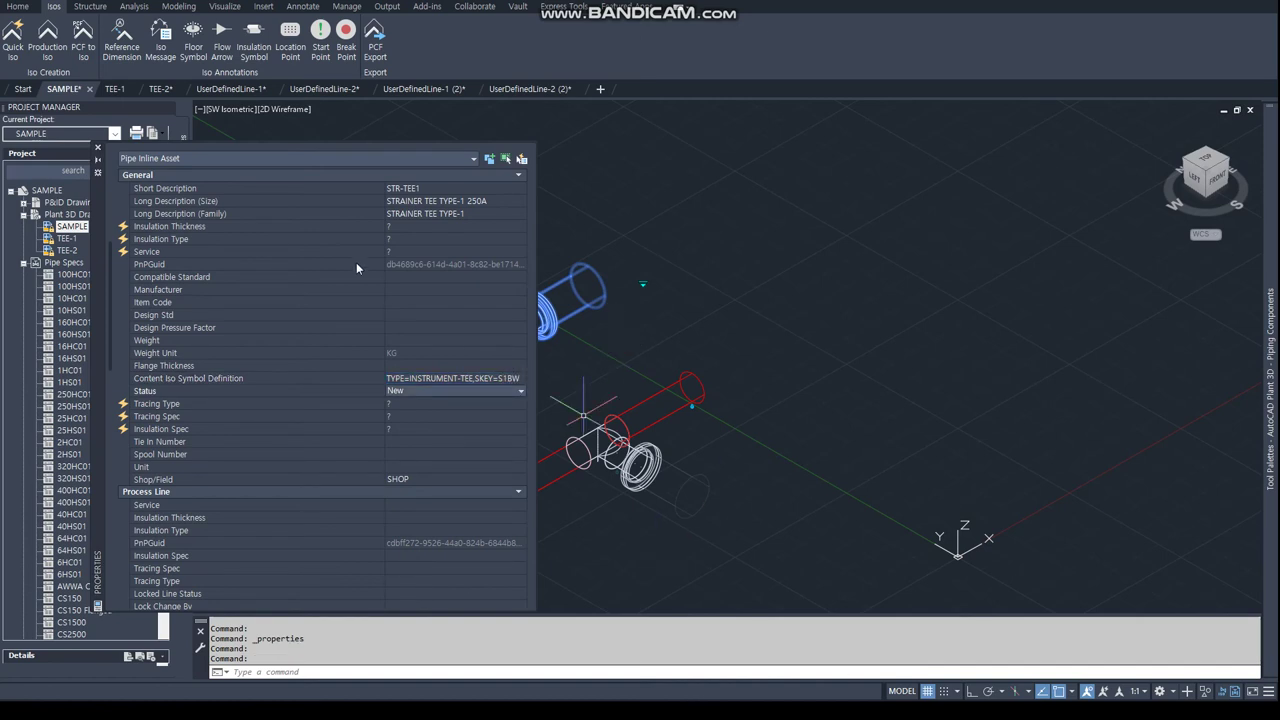
pyautogui.click(97, 147)
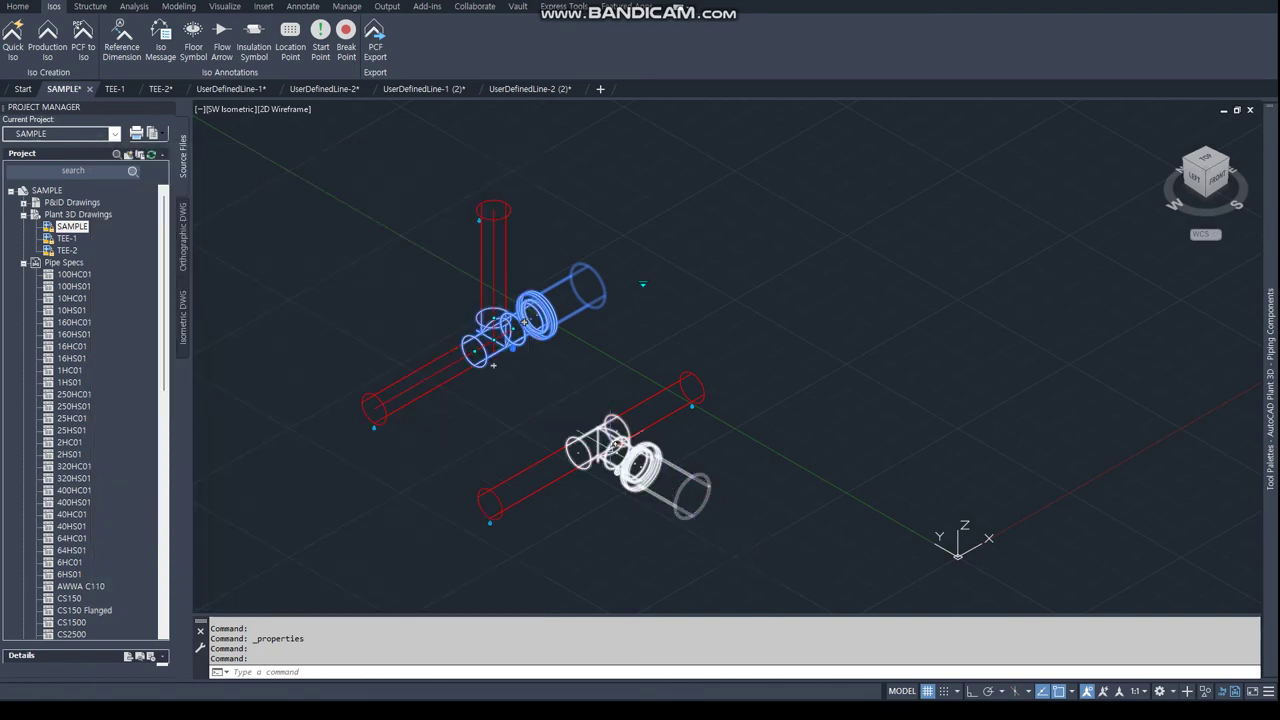
# Set the lower strainer tee's iso symbol to TYPE=INSTRUMENT-TEE,SKEY=S2BW and save SAMPLE
pyautogui.press('Escape')
pyautogui.press('Escape')
pyautogui.click(604, 432)
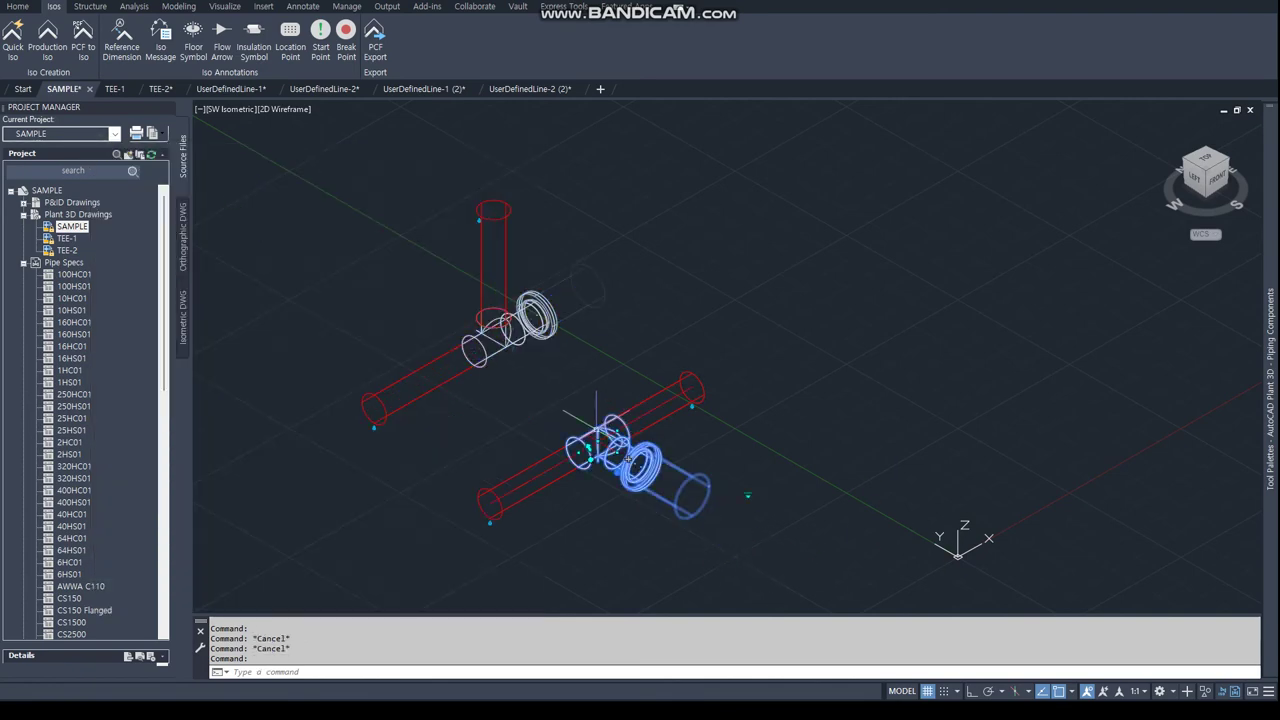
pyautogui.rightClick(607, 432)
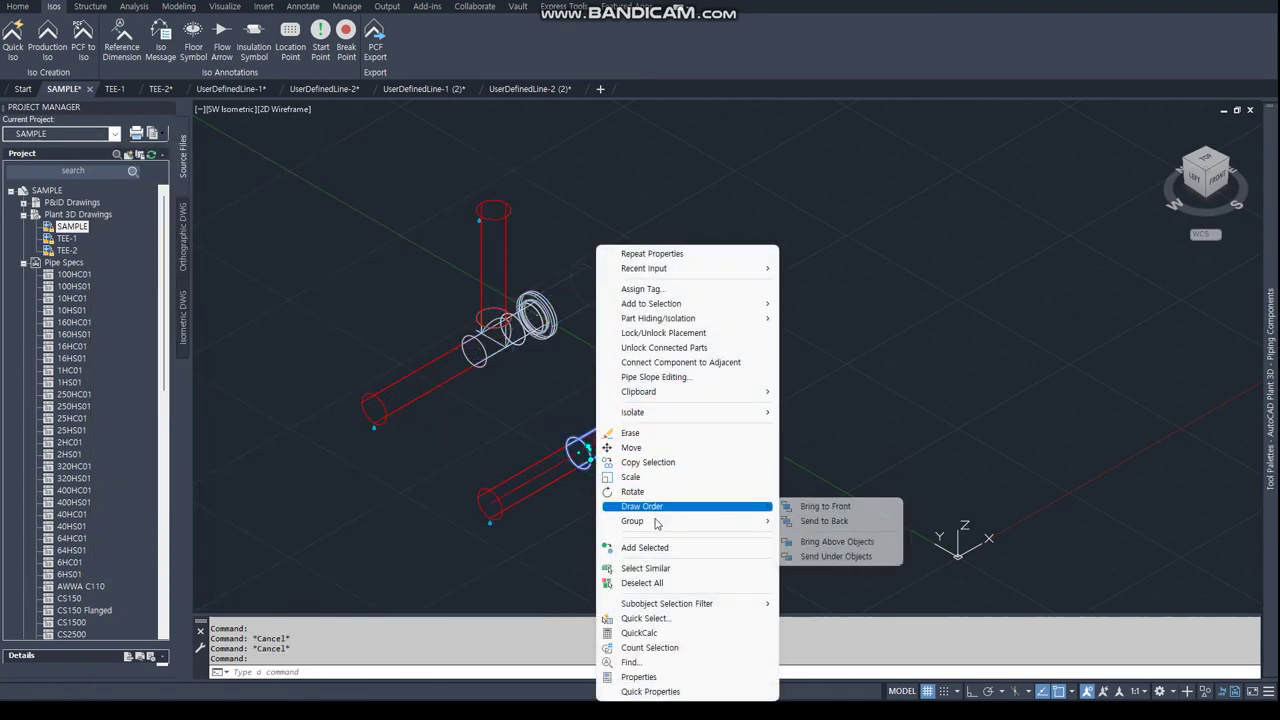
pyautogui.click(637, 678)
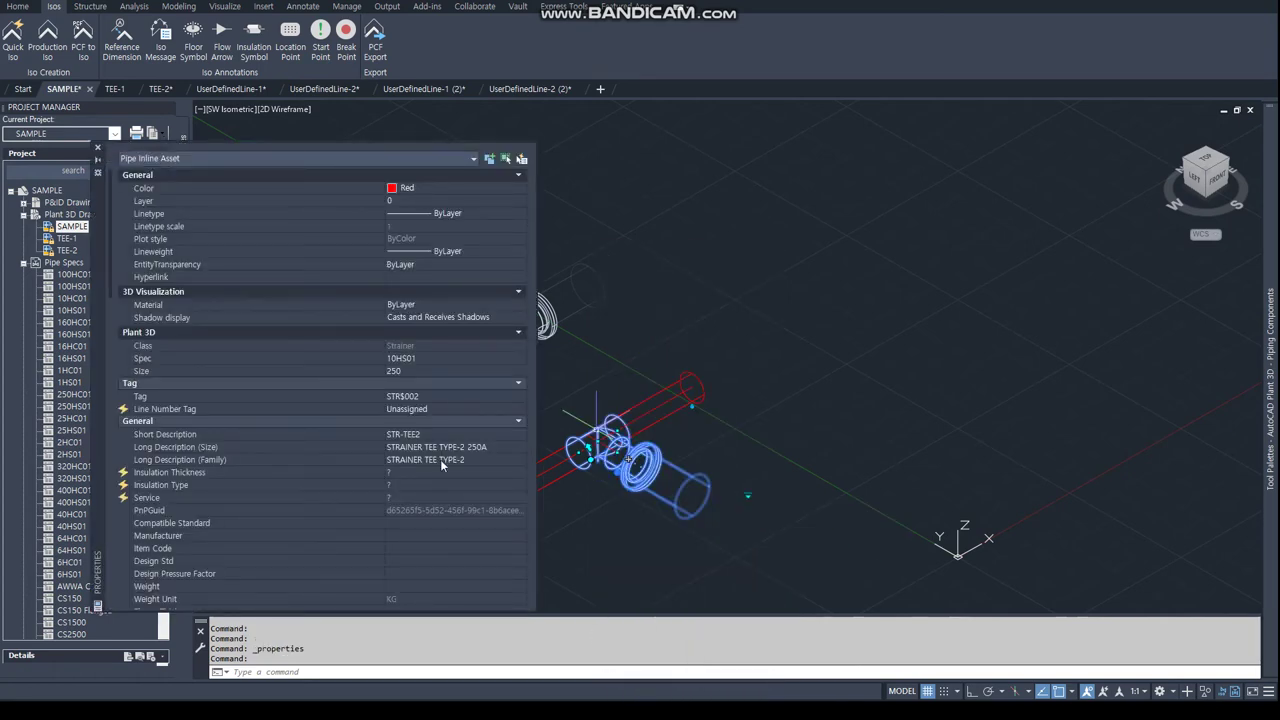
pyautogui.scroll(-3, 431, 432)
pyautogui.scroll(-2, 427, 313)
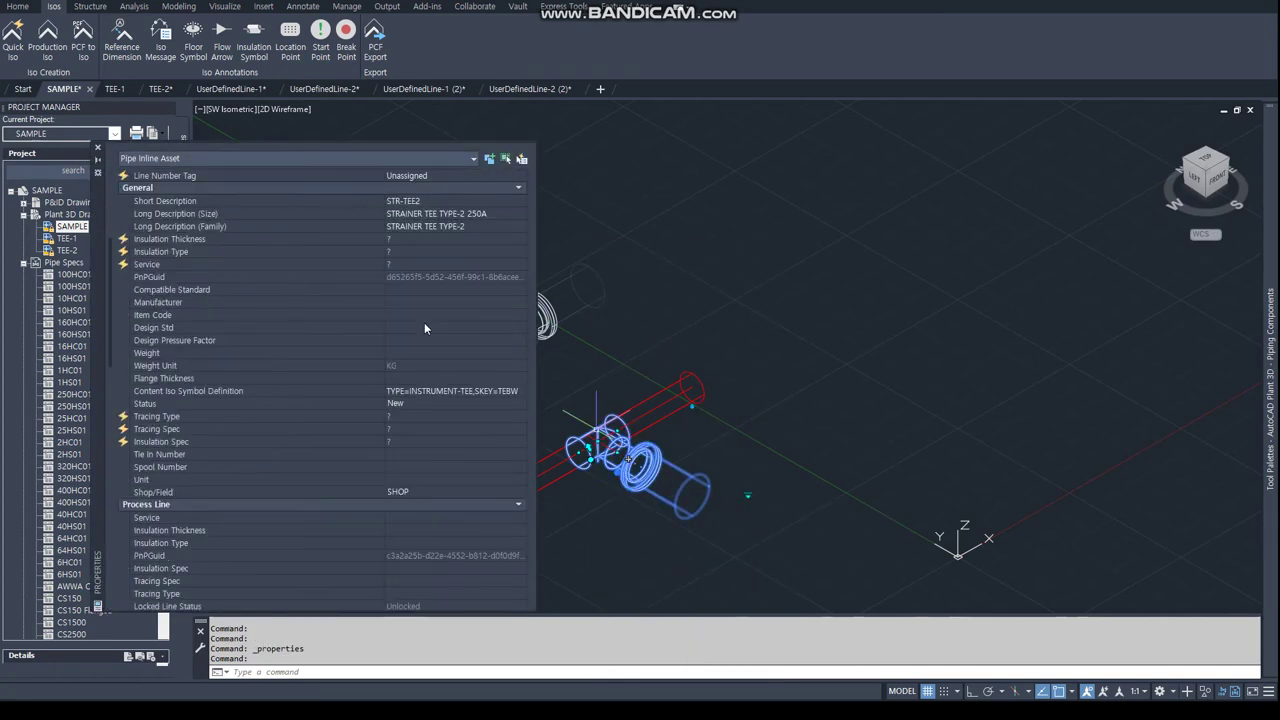
pyautogui.click(485, 391)
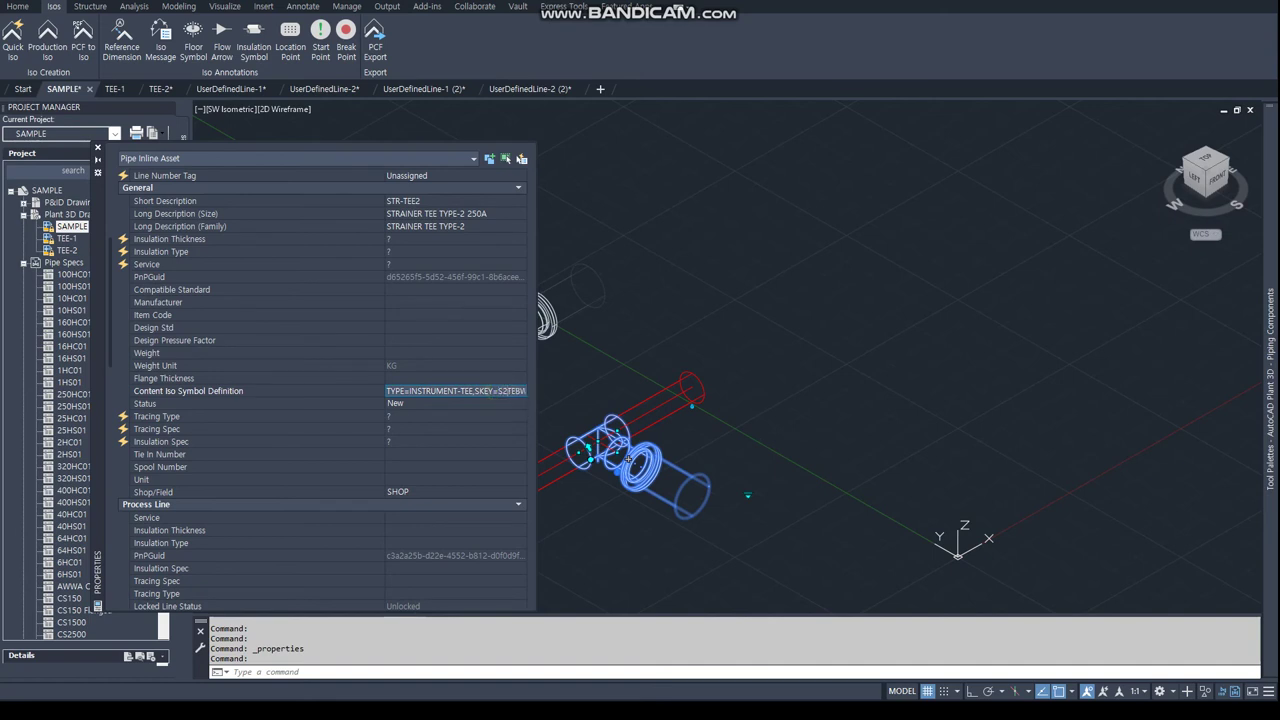
pyautogui.press('Return')
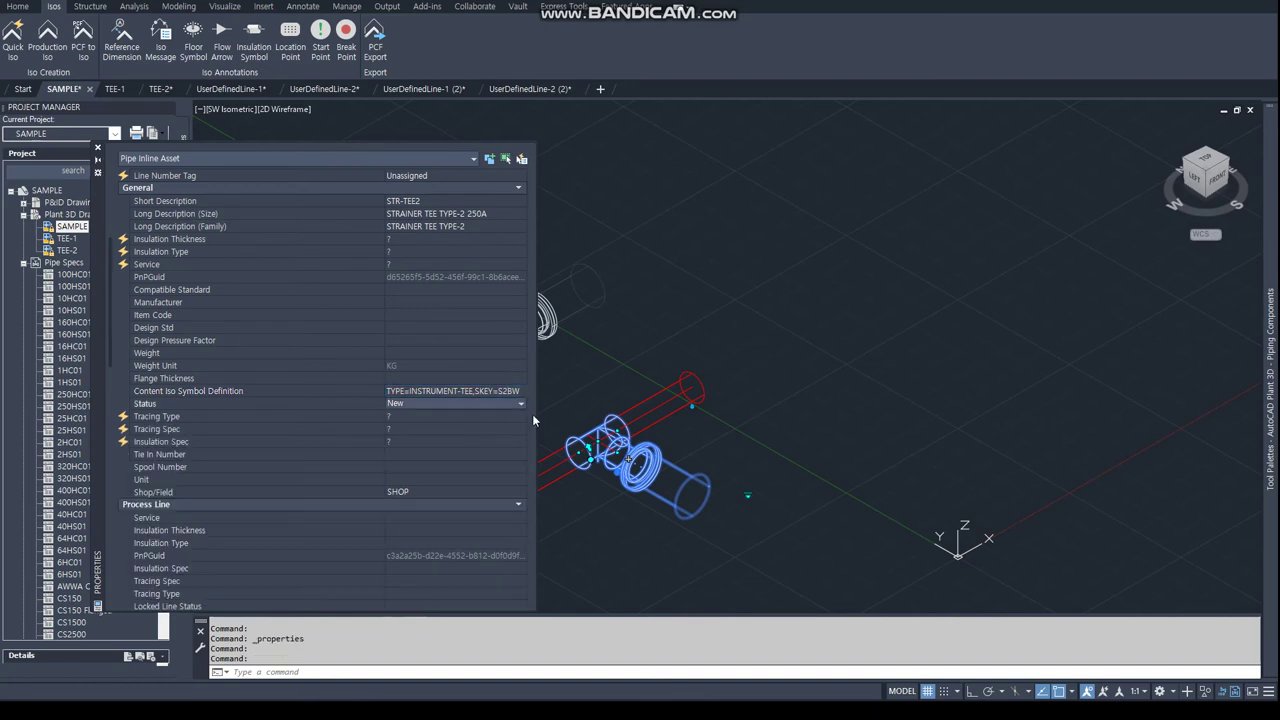
pyautogui.click(98, 148)
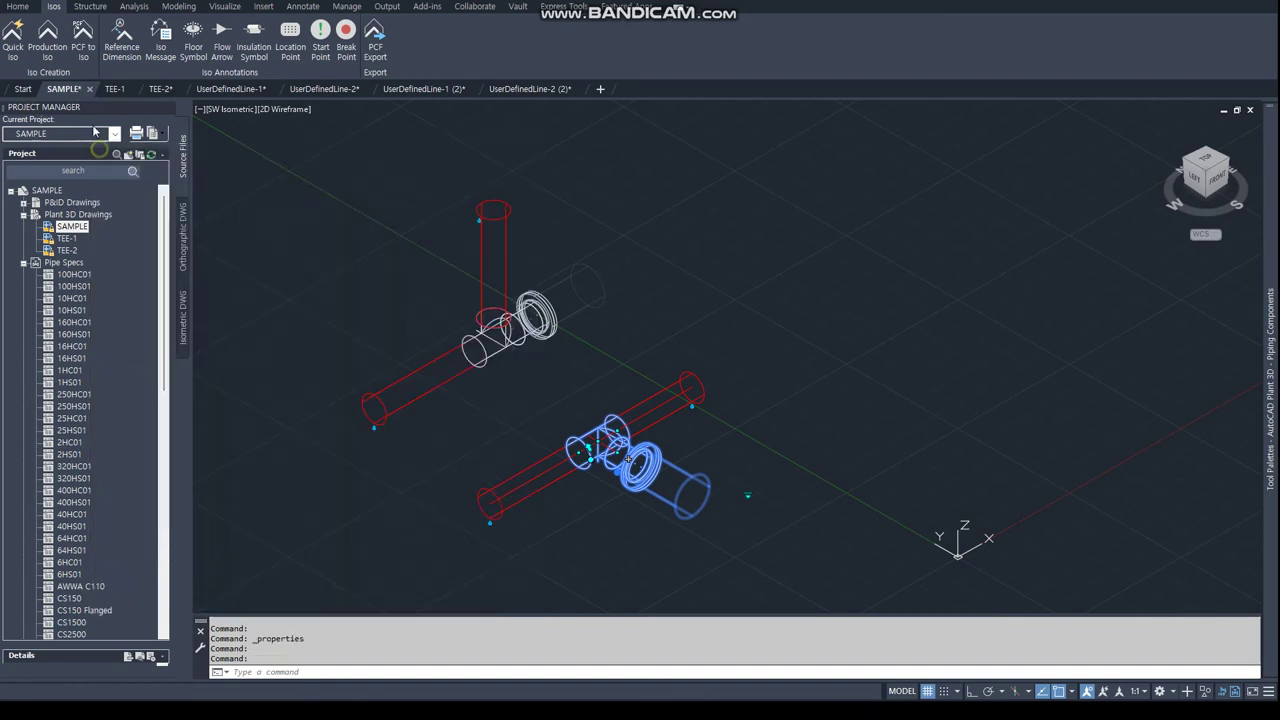
pyautogui.click(18, 6)
pyautogui.hotkey('ctrl', 's')
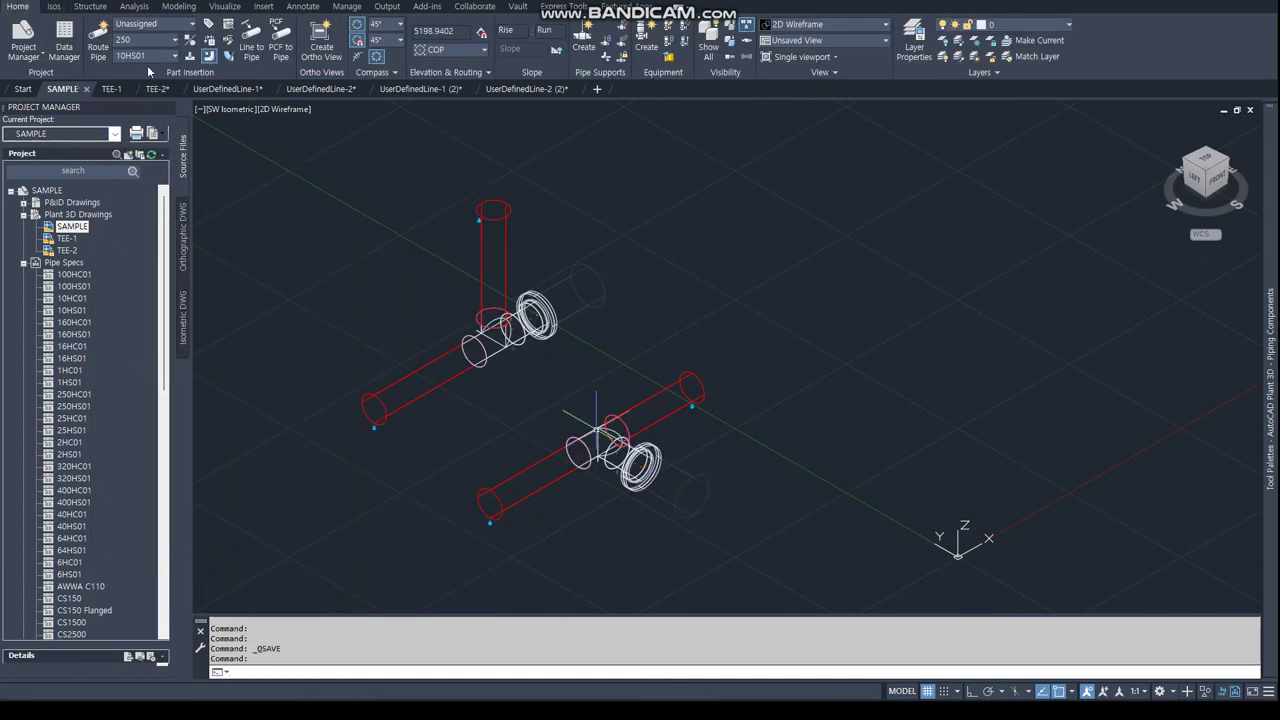
# Create a quick isometric from a window selection of all the piping
pyautogui.click(54, 6)
pyautogui.click(791, 588)
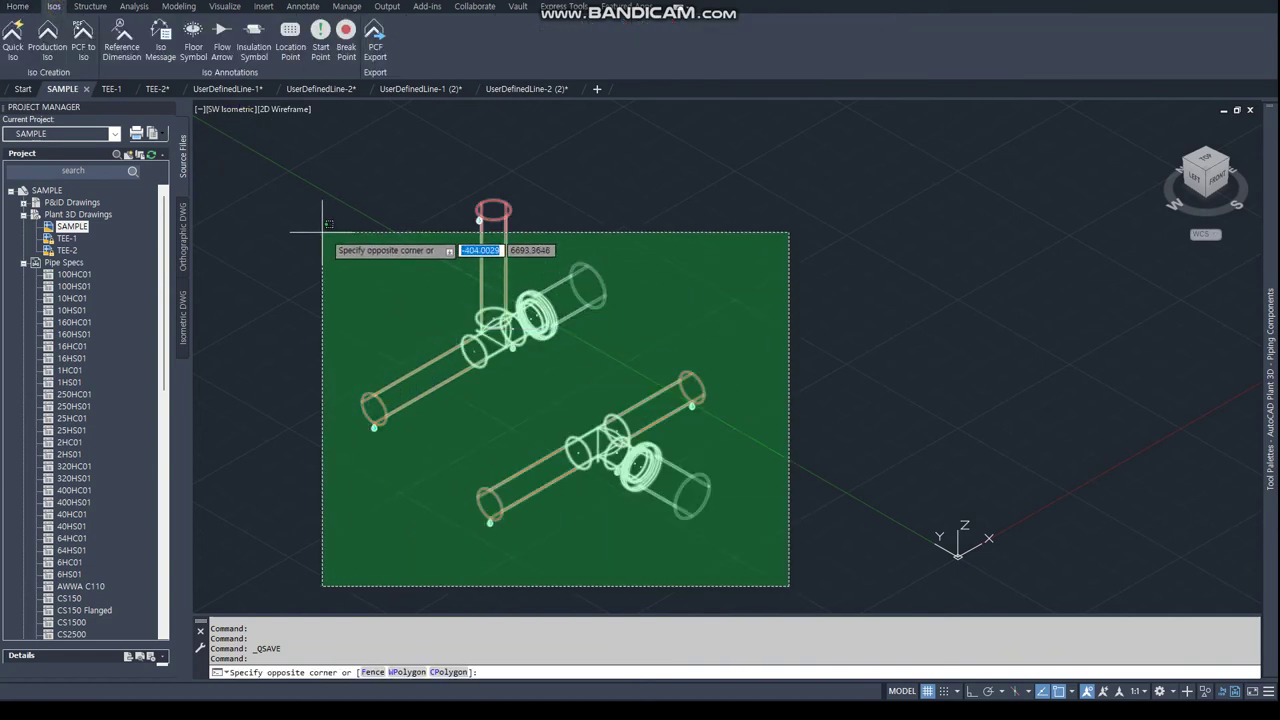
pyautogui.click(286, 192)
pyautogui.click(13, 40)
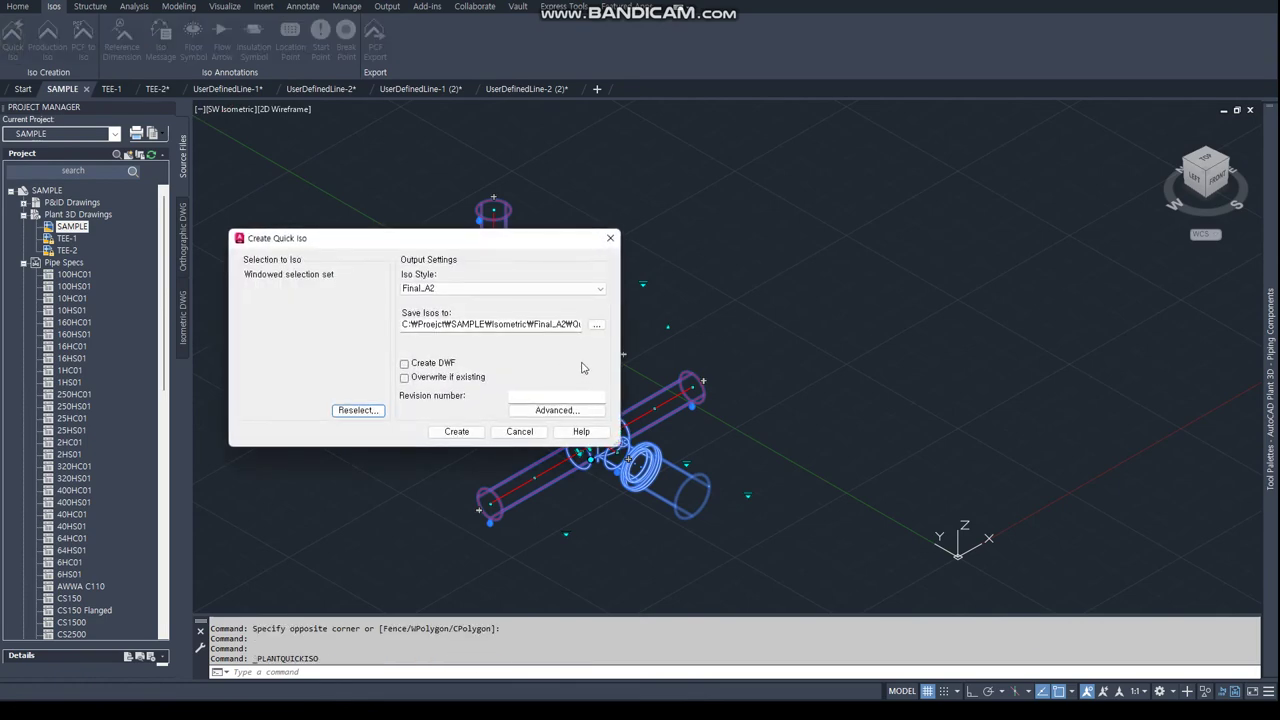
pyautogui.click(458, 434)
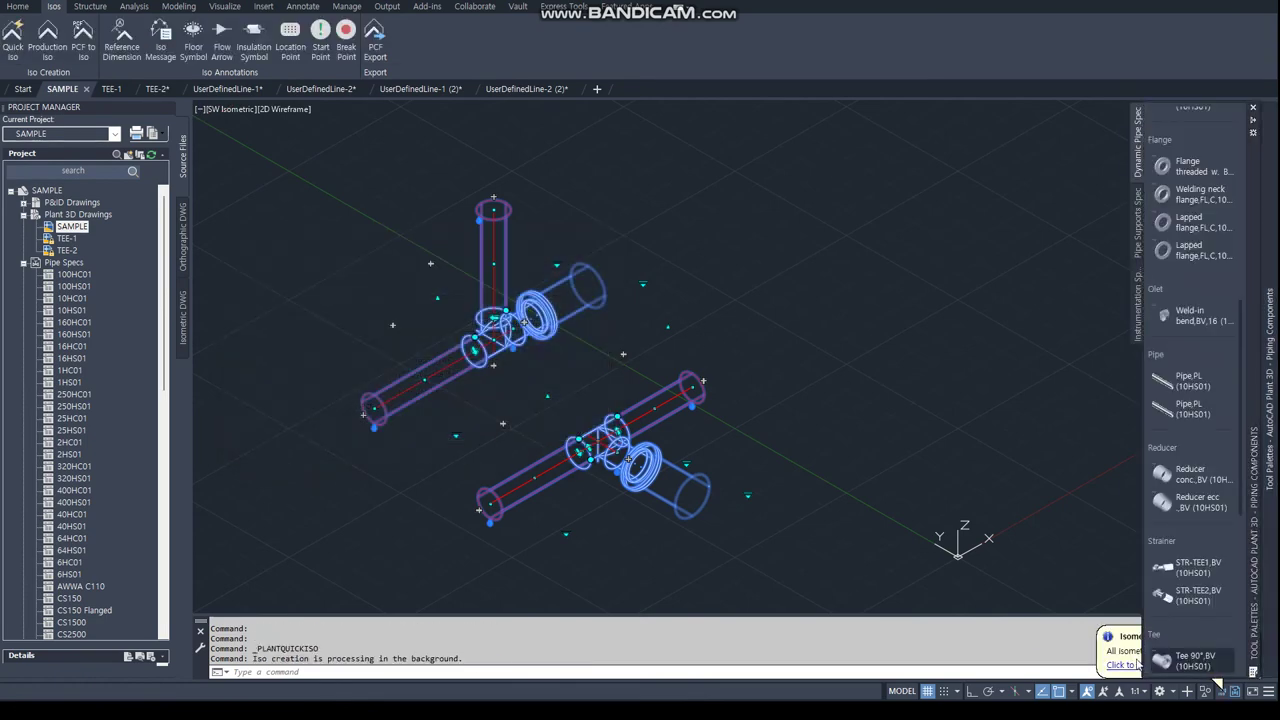
# Open UserDefinedLine-1 (3) from the results and view the whole iso sheet
pyautogui.click(1134, 666)
pyautogui.click(648, 406)
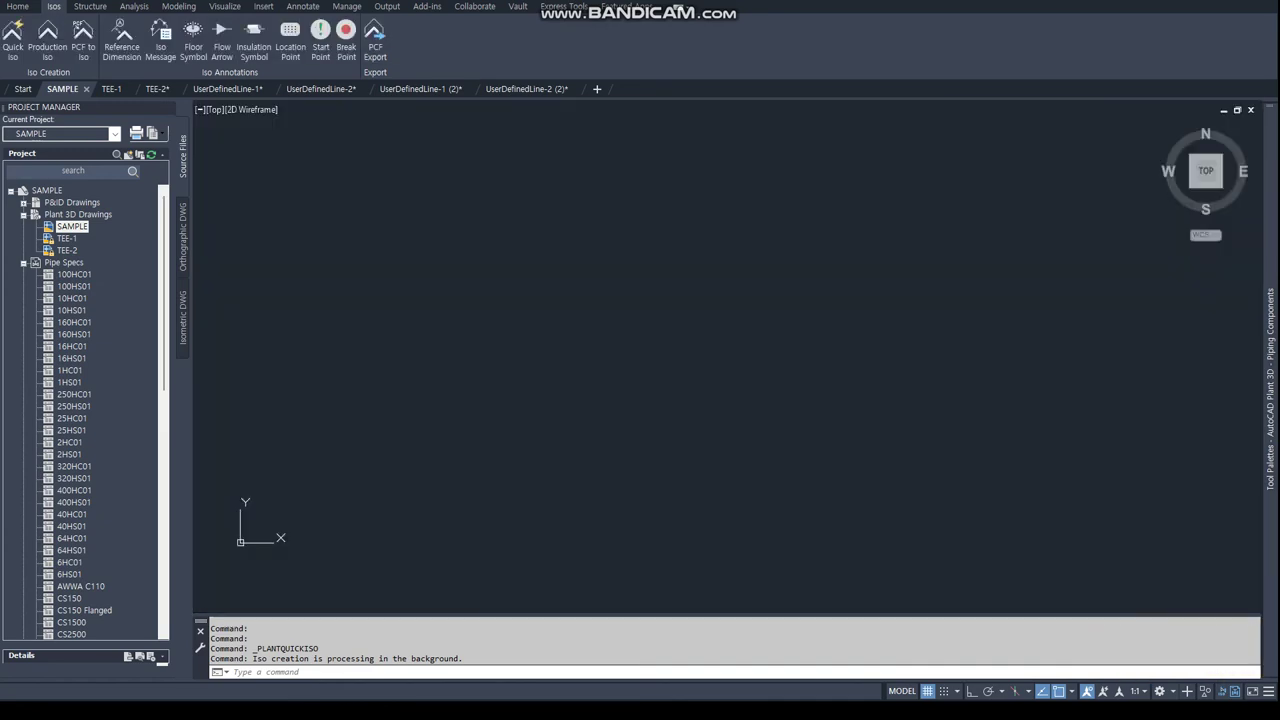
pyautogui.scroll(4, 420, 370)
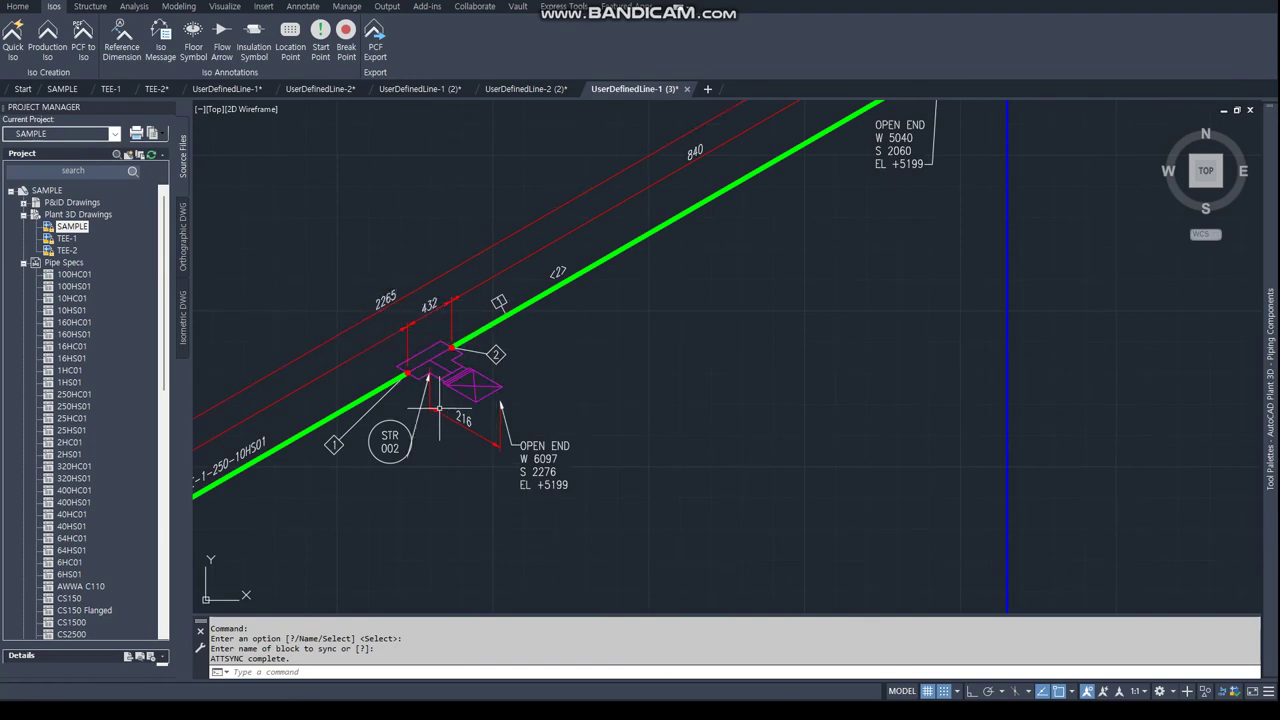
pyautogui.scroll(-5, 438, 408)
pyautogui.moveTo(440, 400); pyautogui.dragTo(531, 366, button='middle')
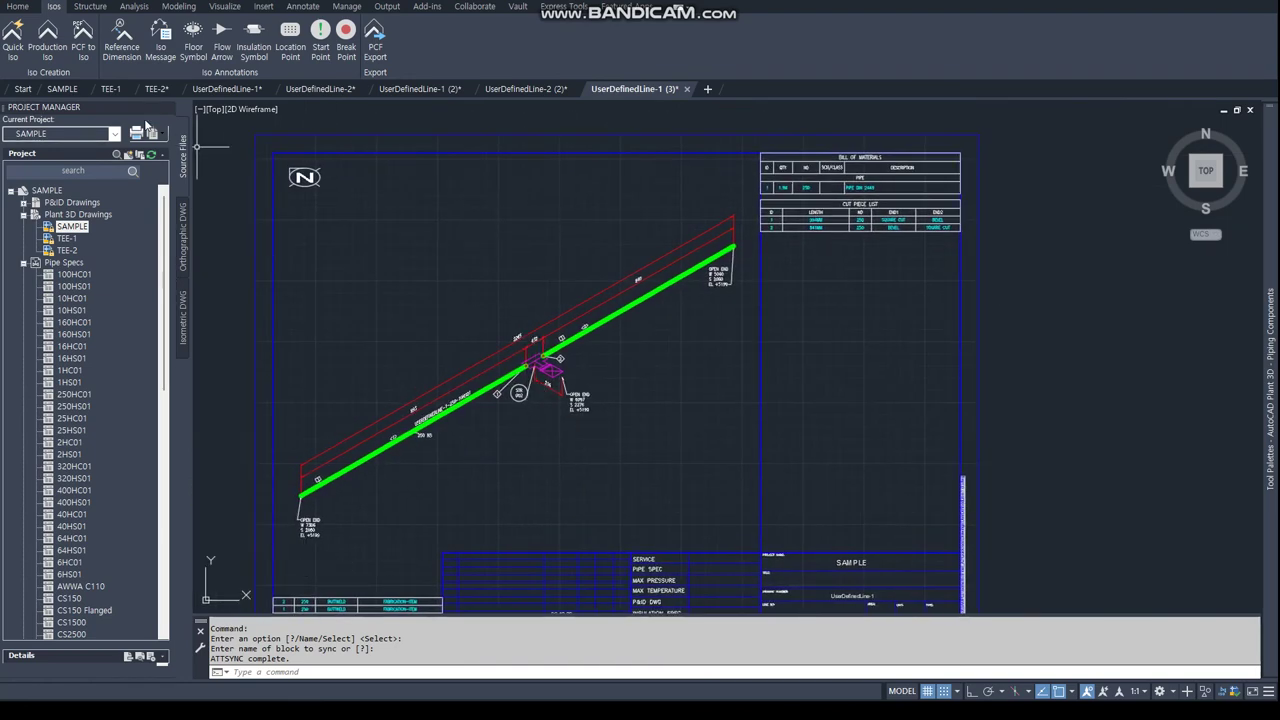
# Open UserDefinedLine-2 (3).dwg from the iso results and zoom to check the STR 001 balloon and BOM
pyautogui.click(1222, 698)
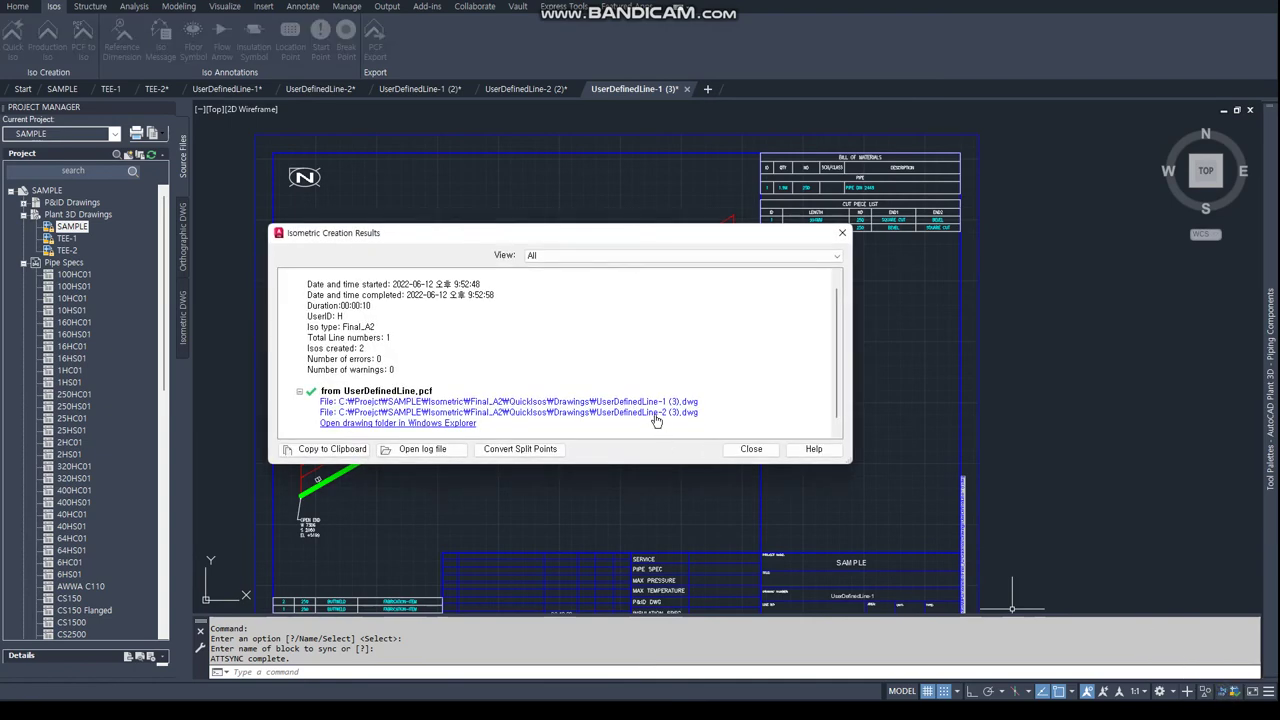
pyautogui.click(749, 449)
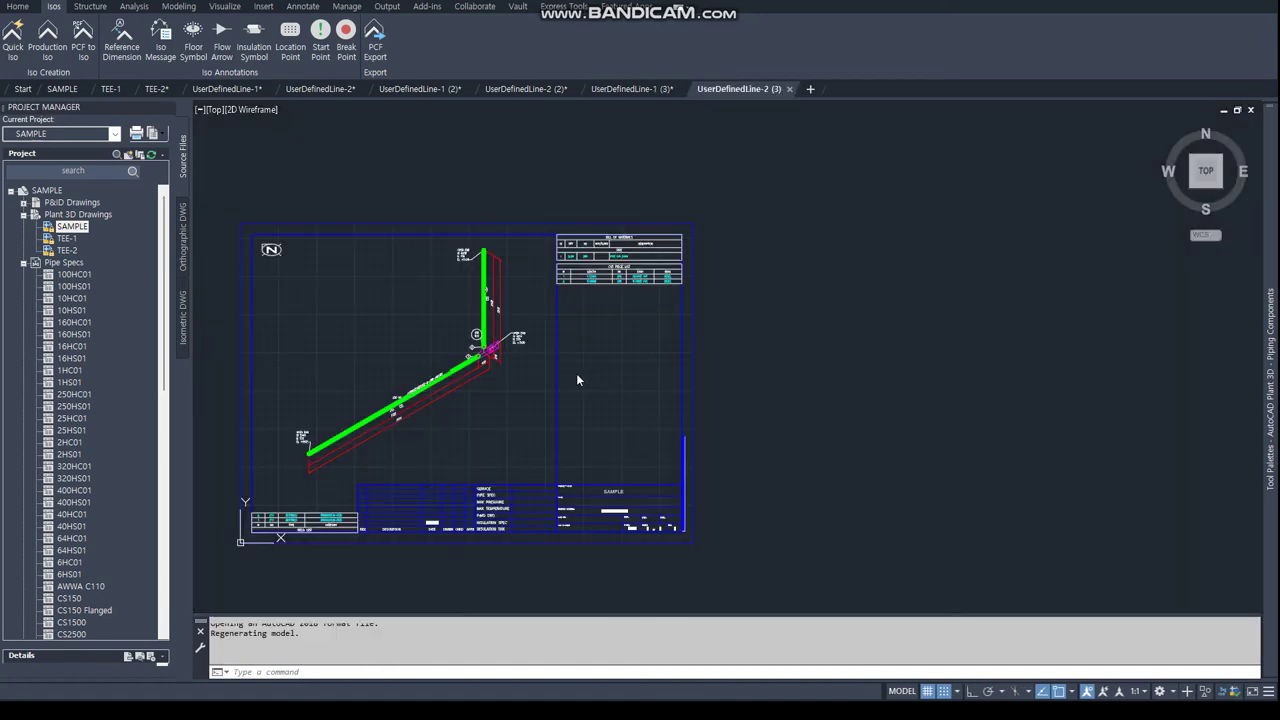
pyautogui.scroll(5, 490, 350)
pyautogui.scroll(5, 450, 365)
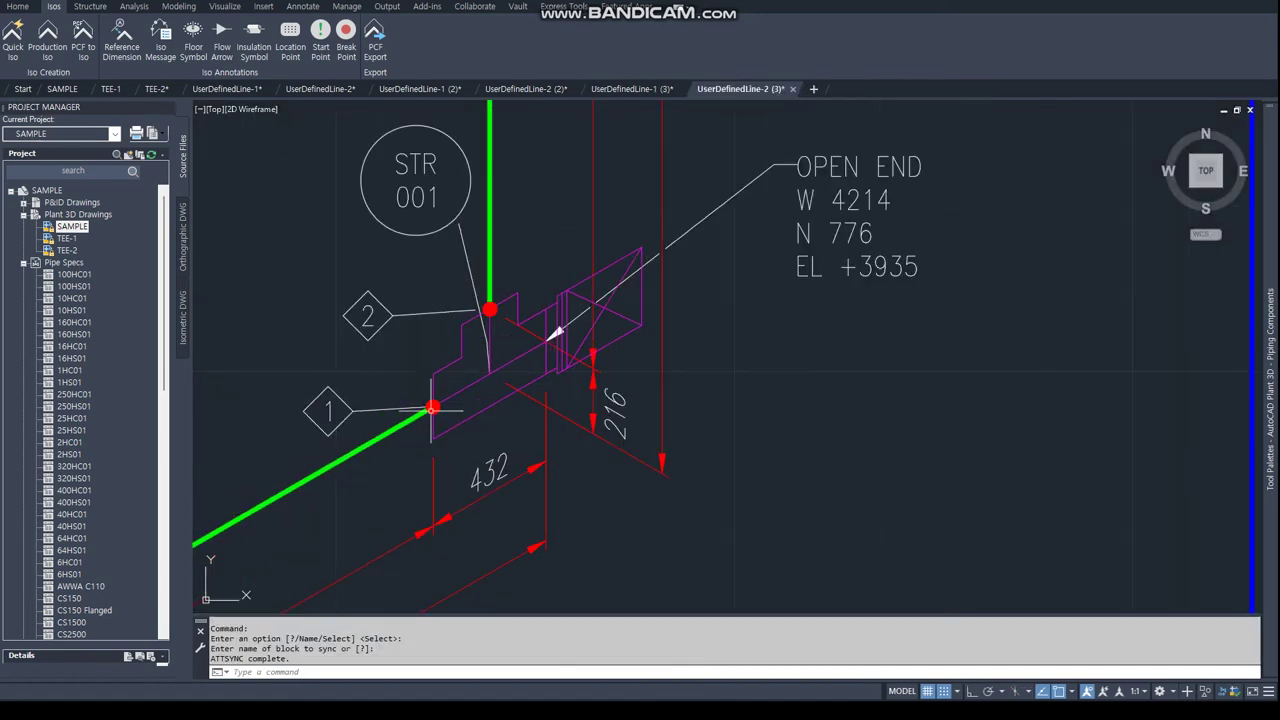
pyautogui.scroll(-5, 445, 450)
pyautogui.scroll(-3, 491, 401)
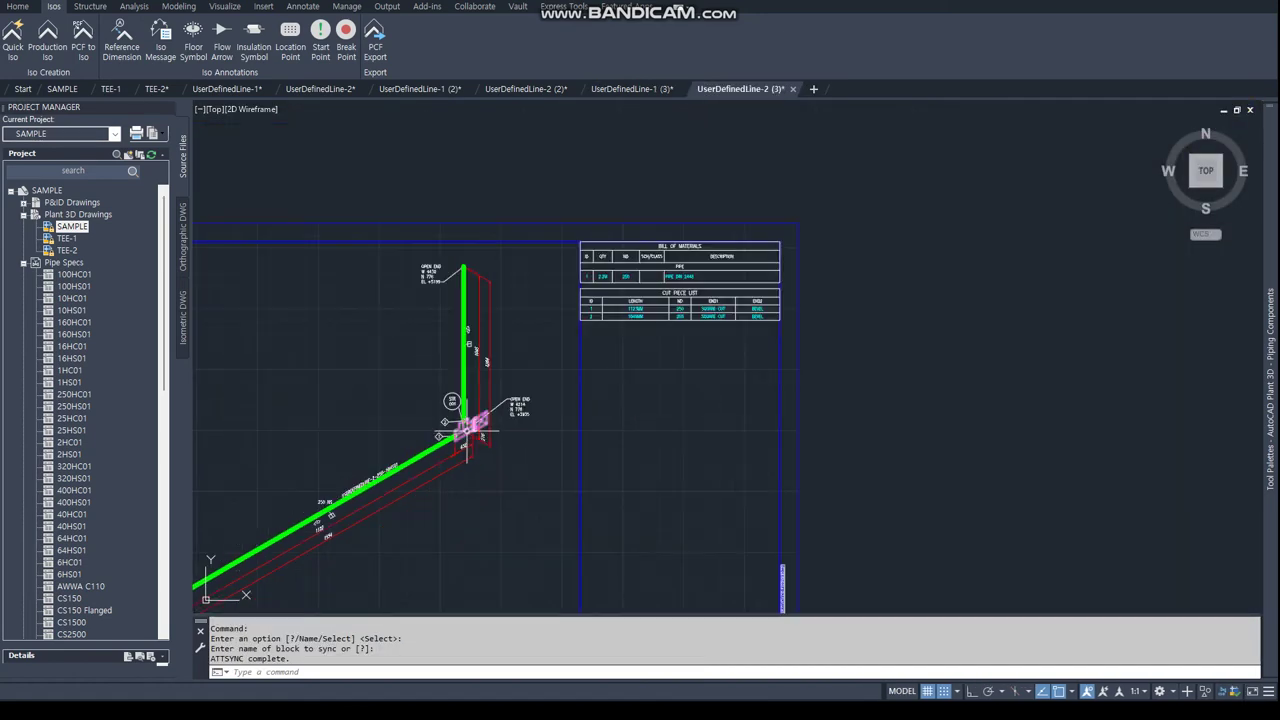
pyautogui.scroll(-2, 600, 345)
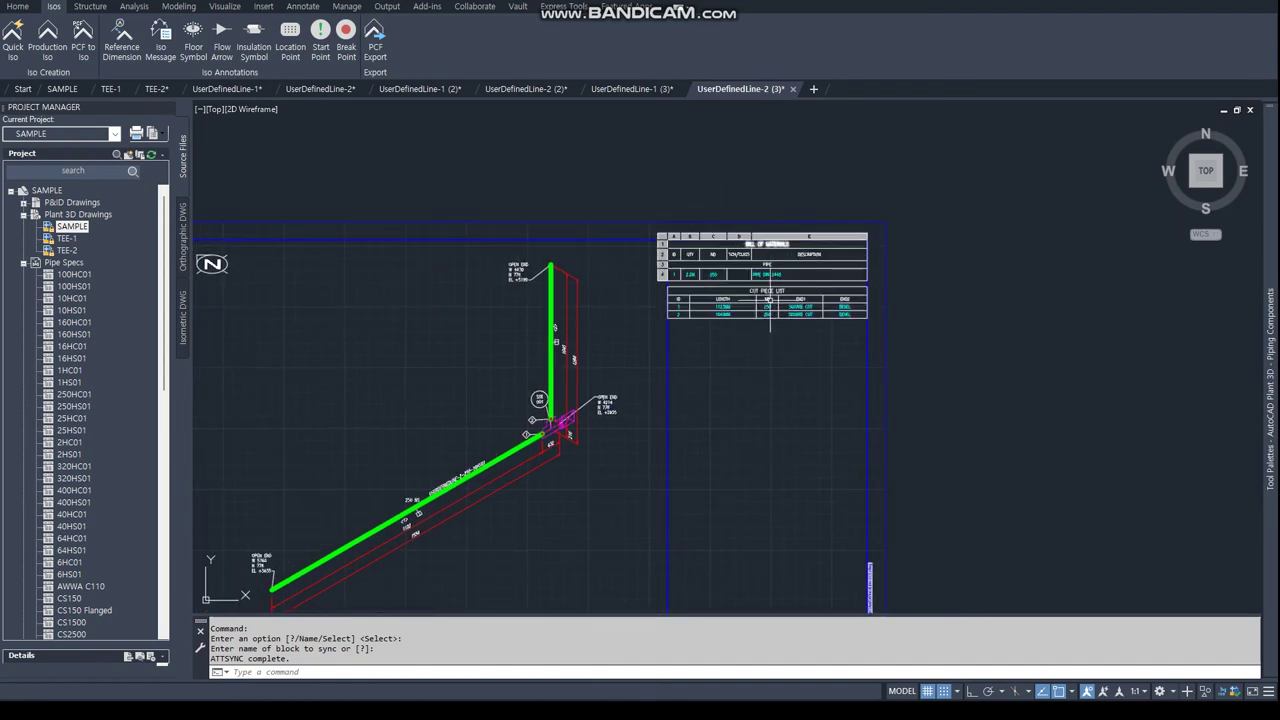
pyautogui.click(46, 191)
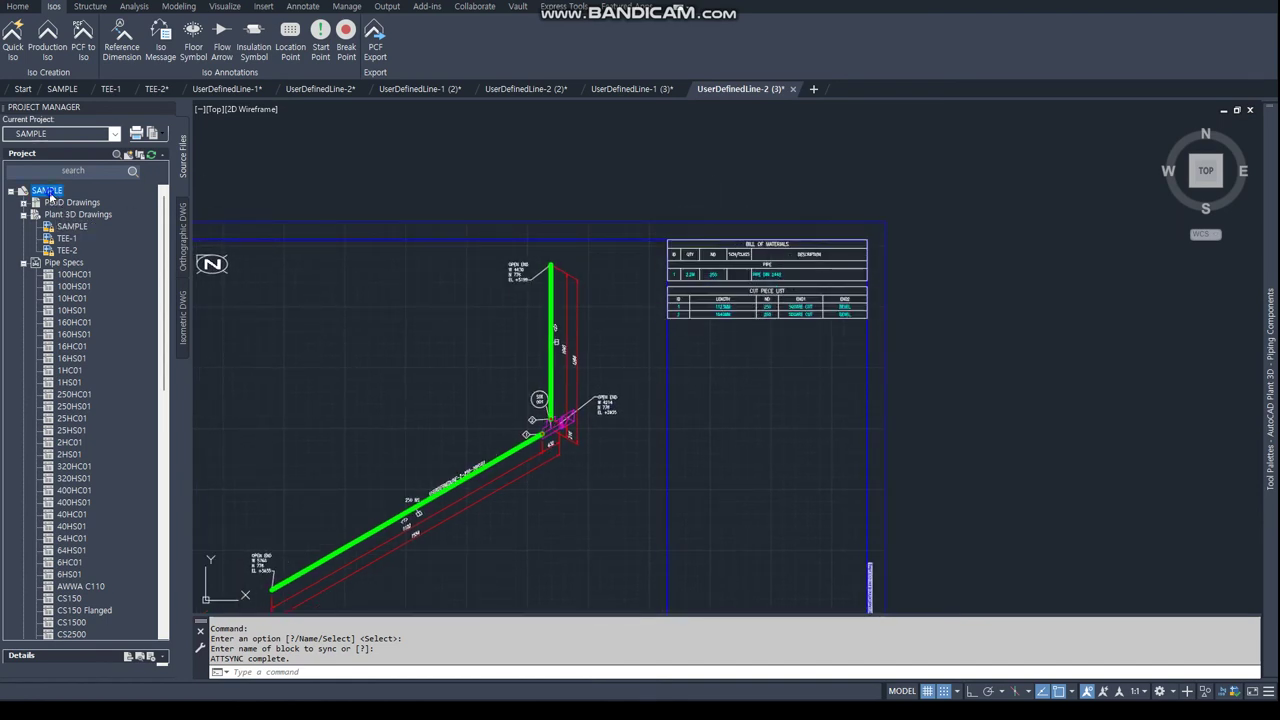
# In Project Setup's isometric title block and display settings, open the iso title block for editing
pyautogui.rightClick(49, 196)
pyautogui.click(102, 386)
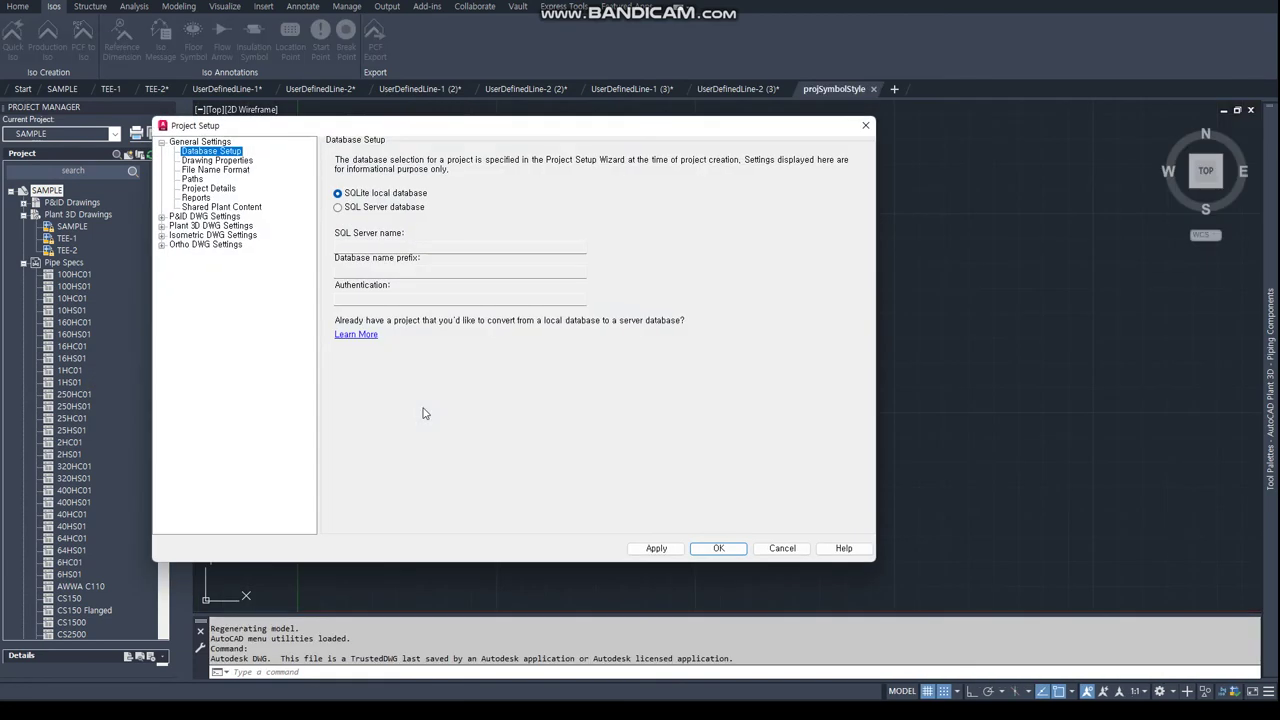
pyautogui.click(201, 236)
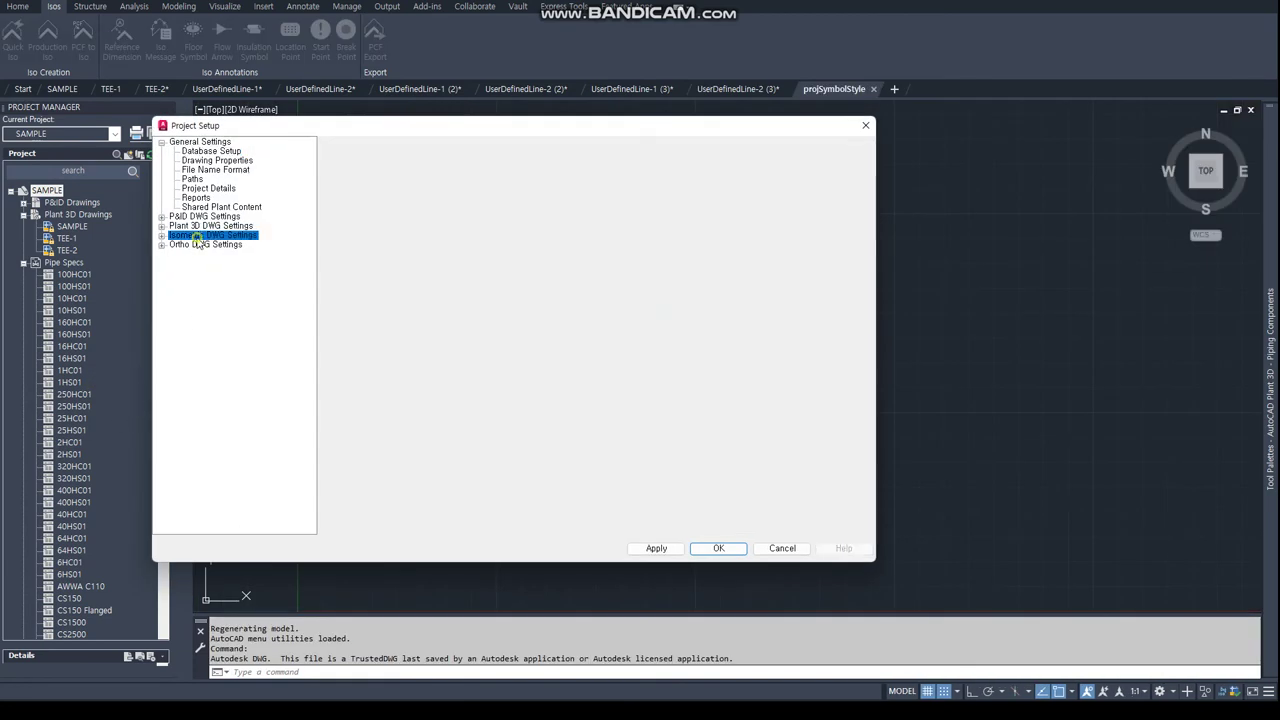
pyautogui.click(162, 236)
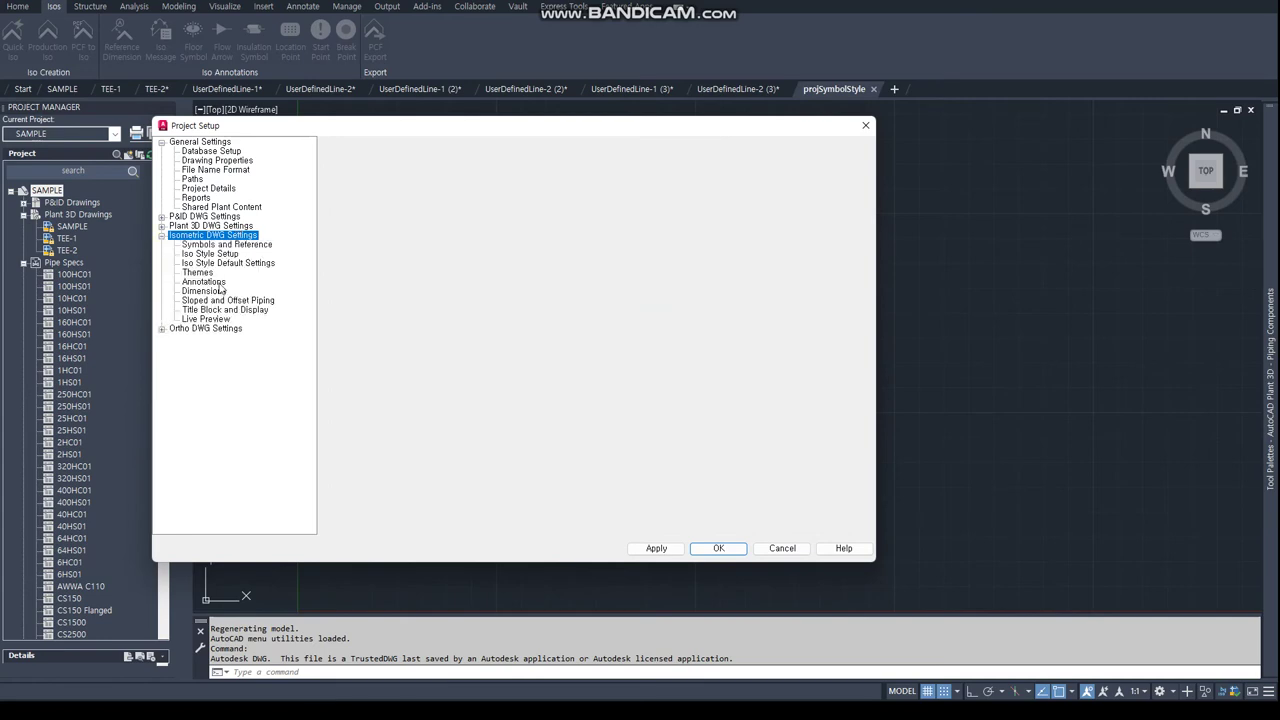
pyautogui.click(224, 310)
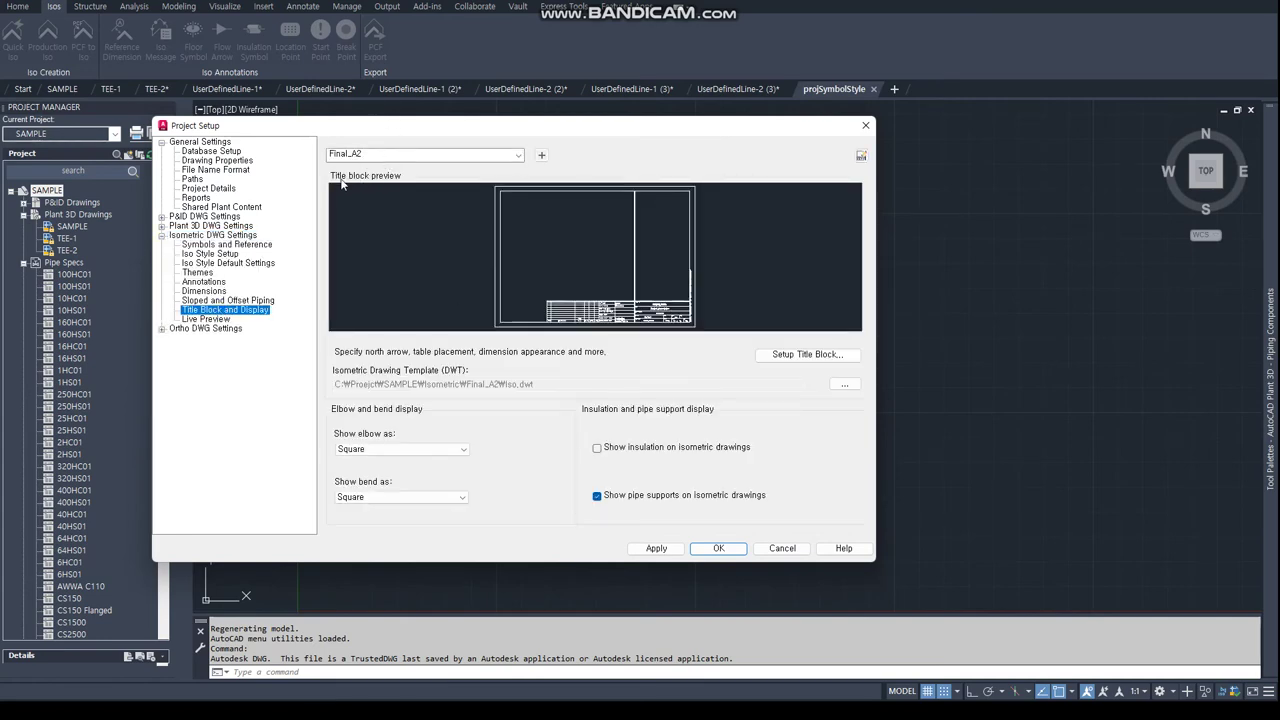
pyautogui.click(808, 358)
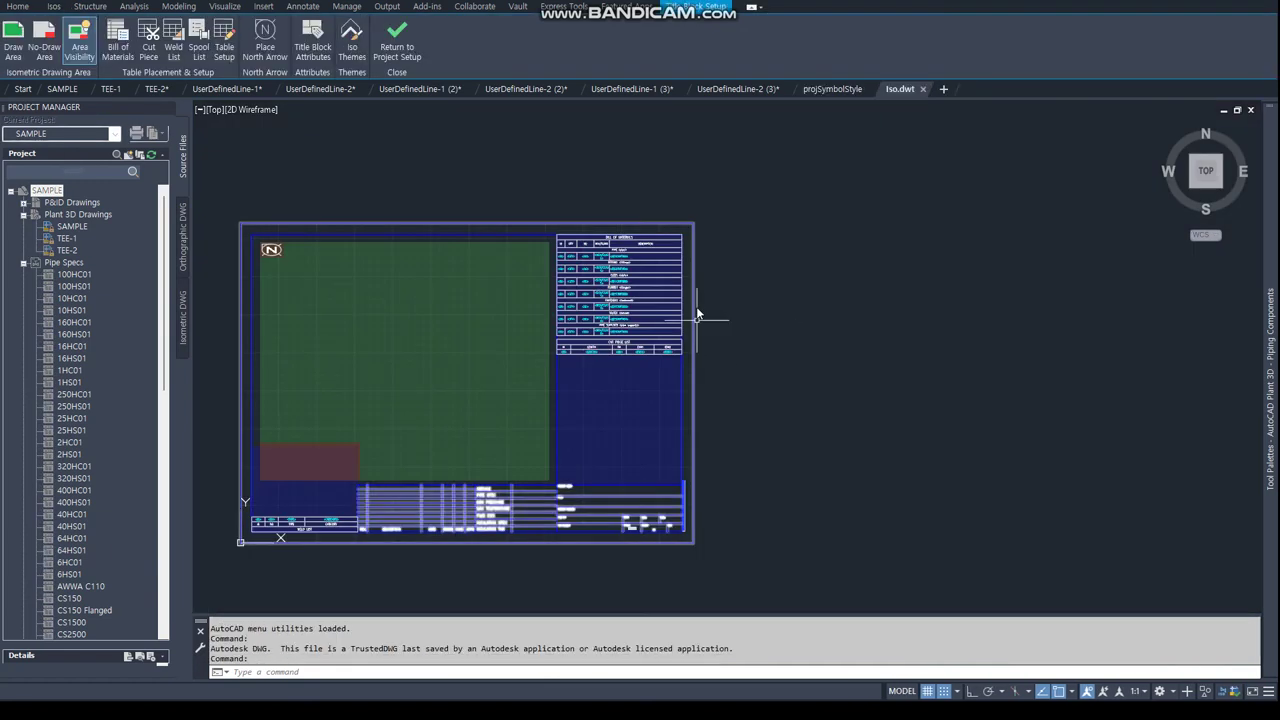
# Confirm the BOM table layout, save the title block to Iso.dwt, and apply Project Setup
pyautogui.moveTo(697, 314); pyautogui.dragTo(643, 289)
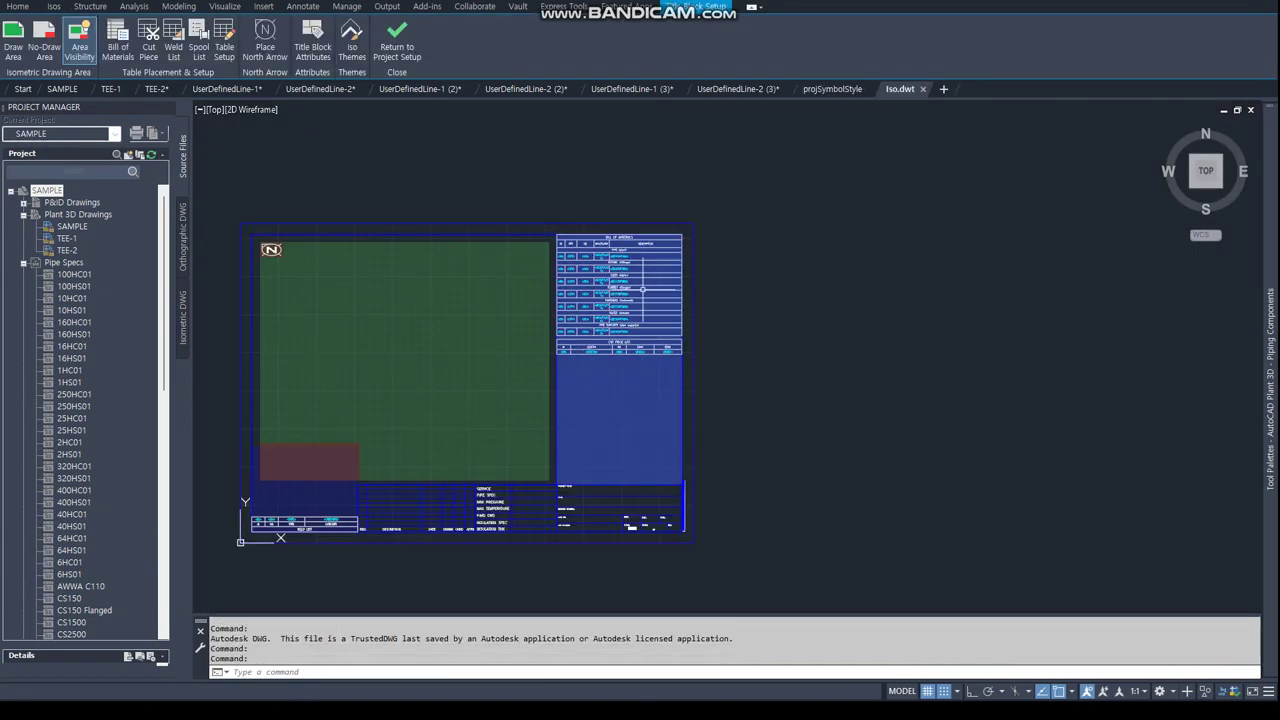
pyautogui.click(226, 45)
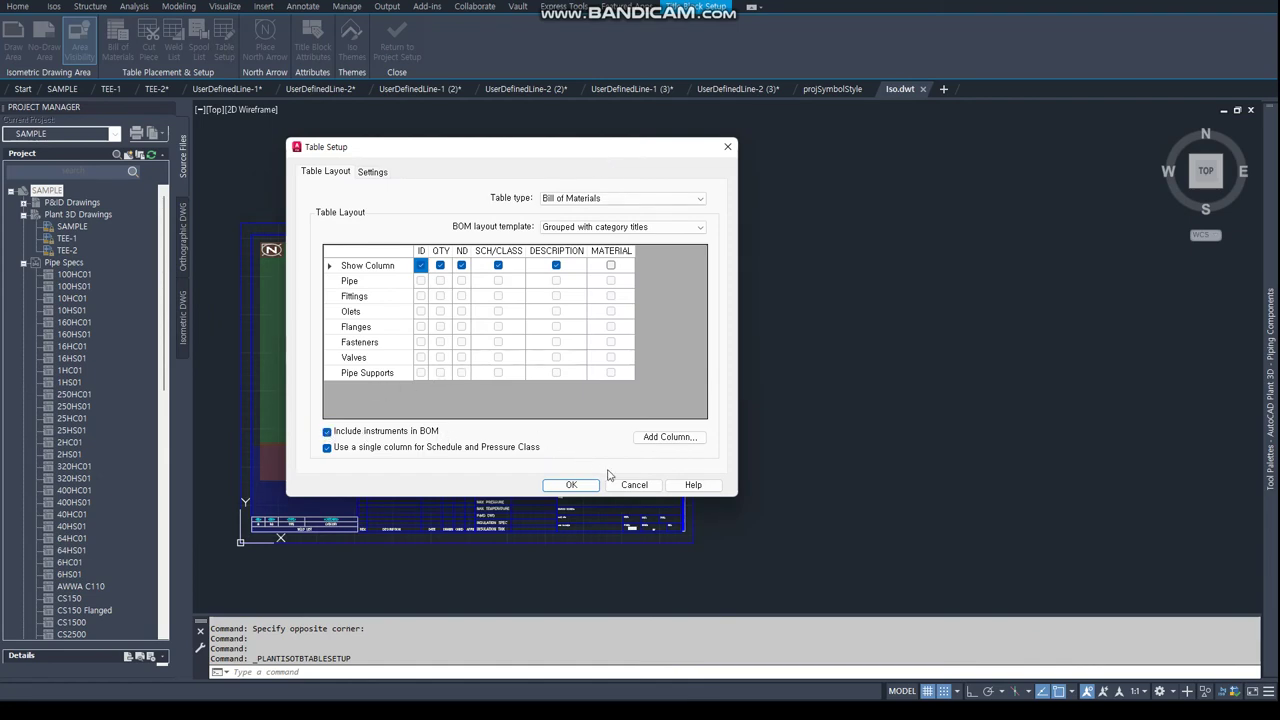
pyautogui.click(567, 486)
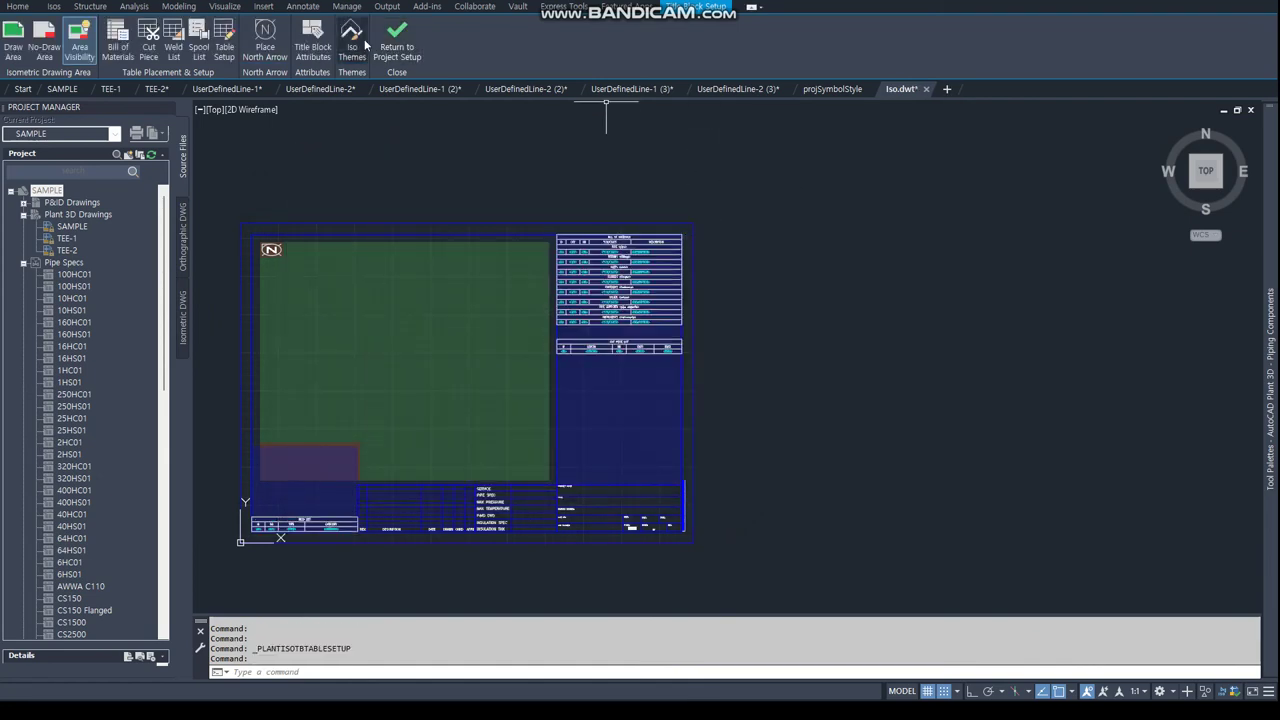
pyautogui.click(397, 38)
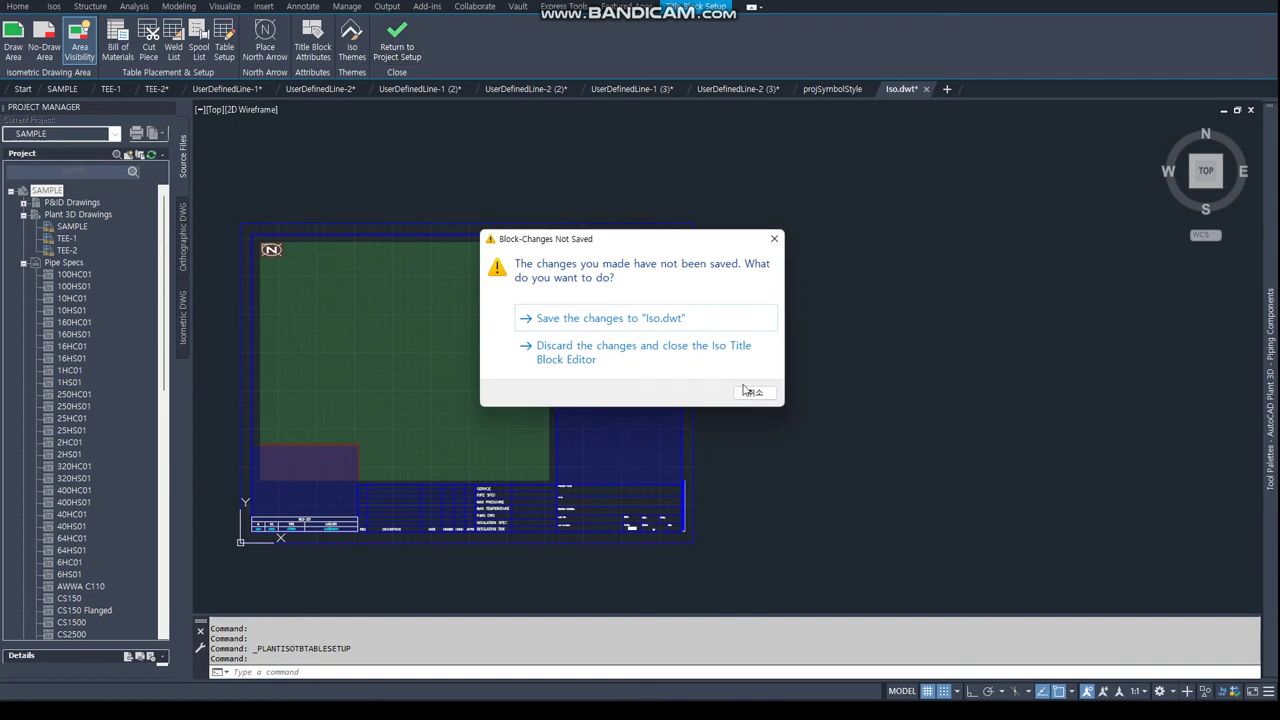
pyautogui.click(640, 320)
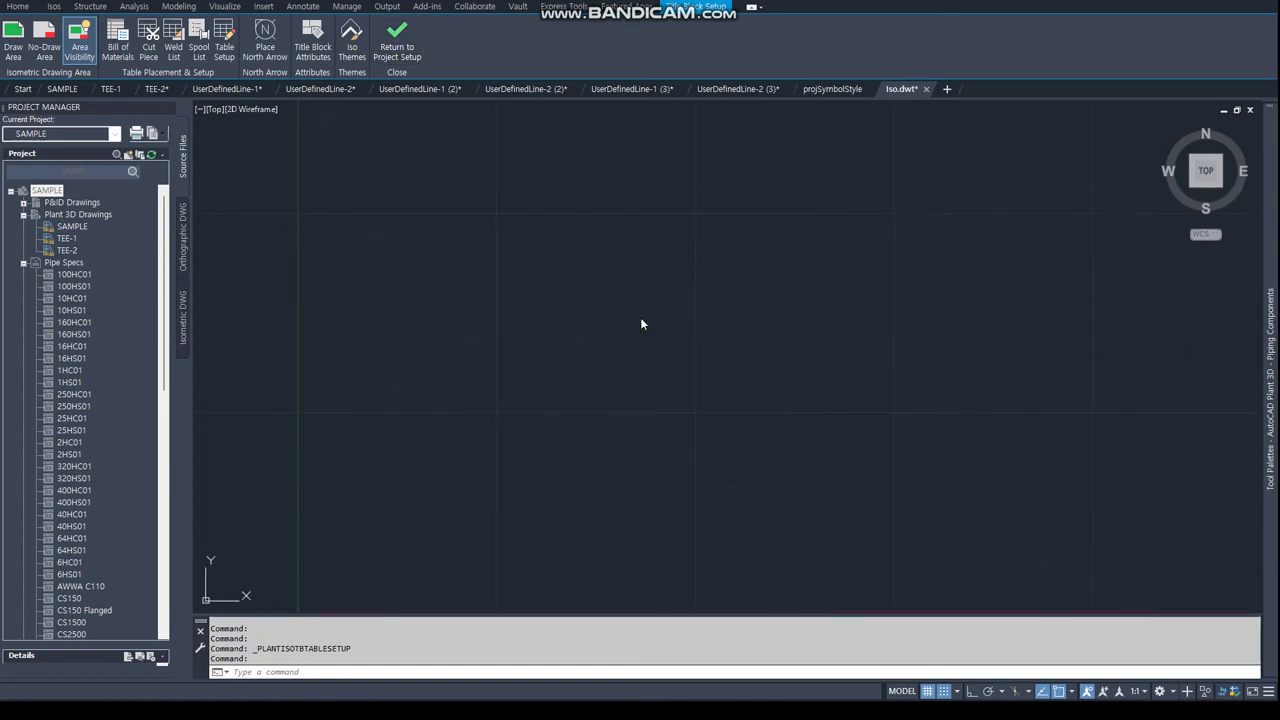
pyautogui.click(656, 549)
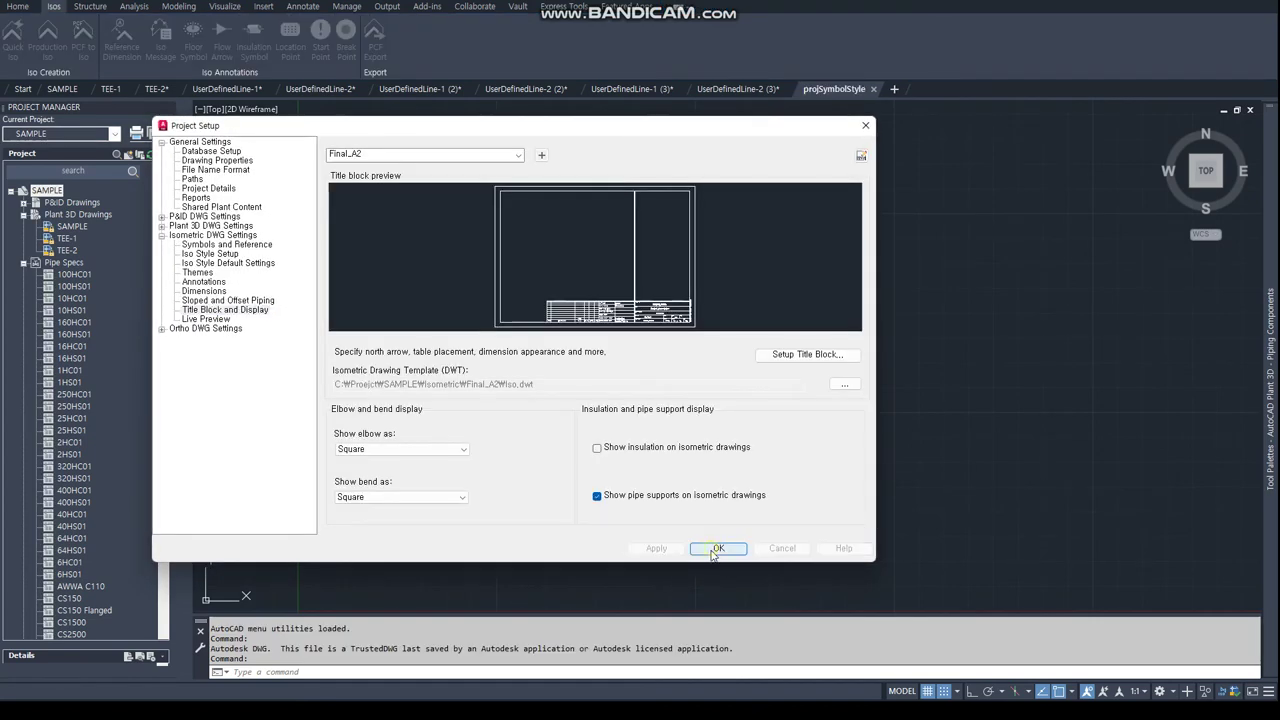
pyautogui.click(714, 550)
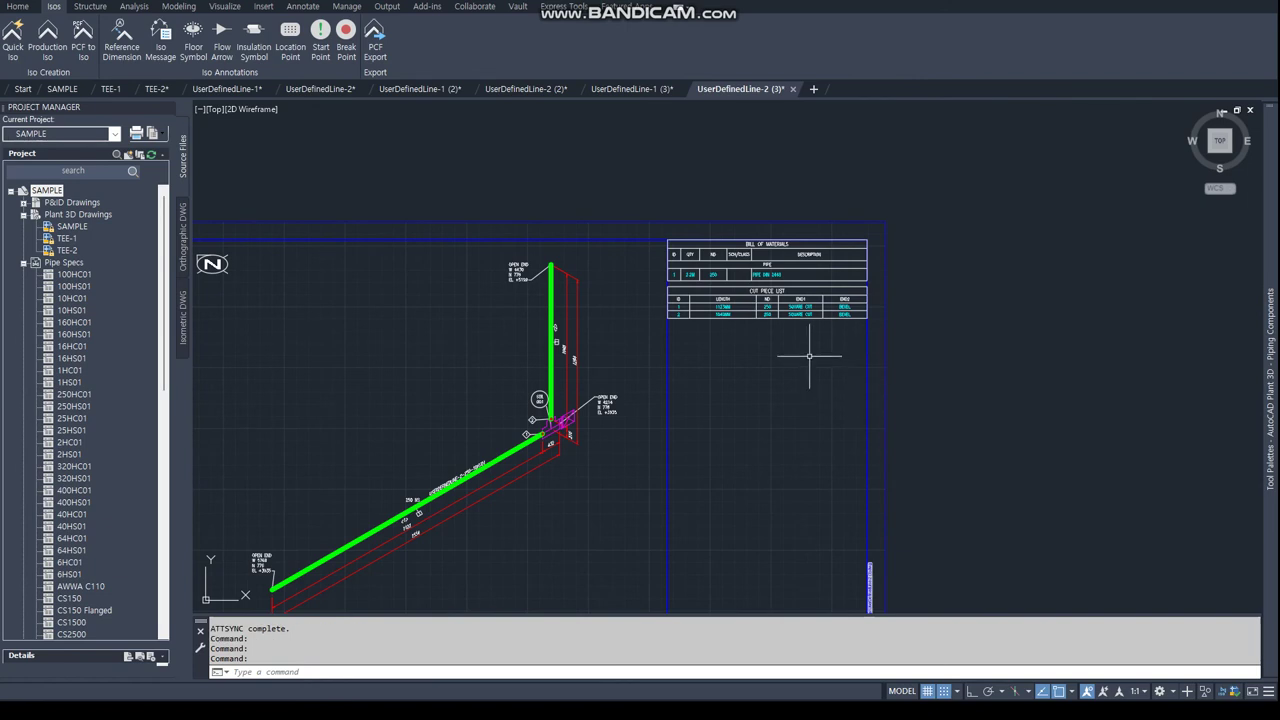
# Generate quick isometrics for all the piping in the SAMPLE model
pyautogui.click(62, 89)
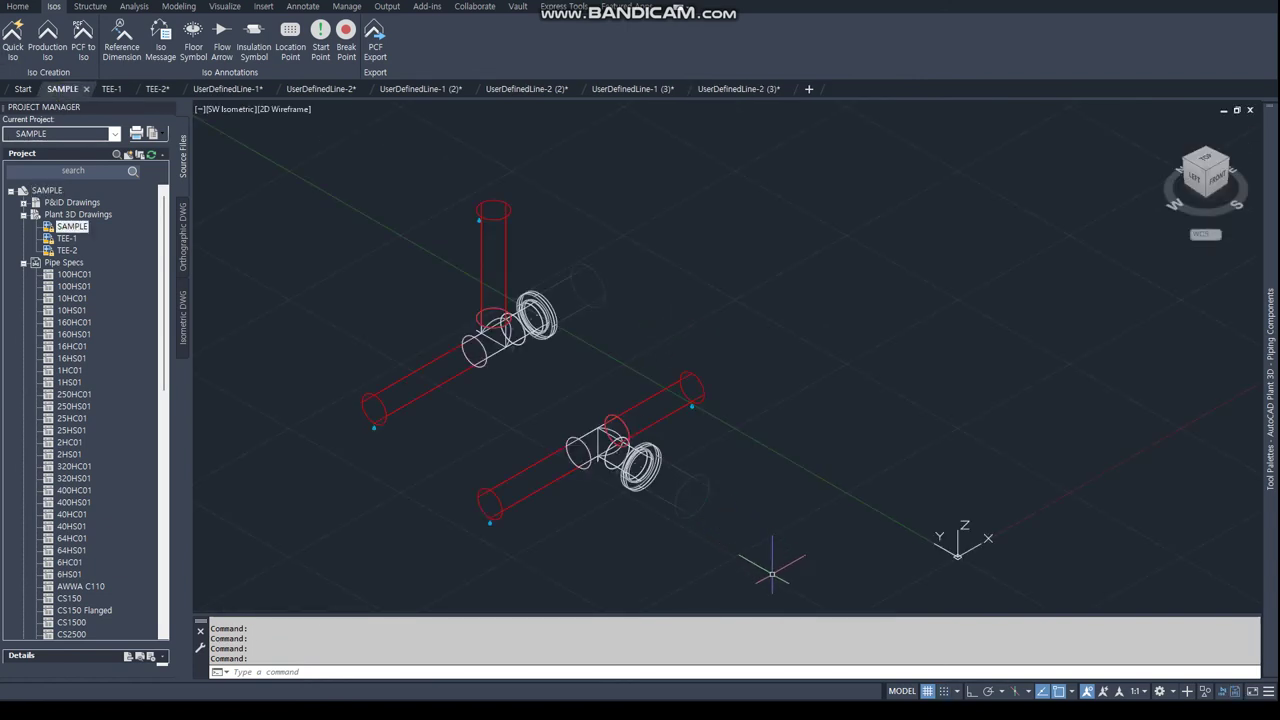
pyautogui.click(805, 598)
pyautogui.click(314, 194)
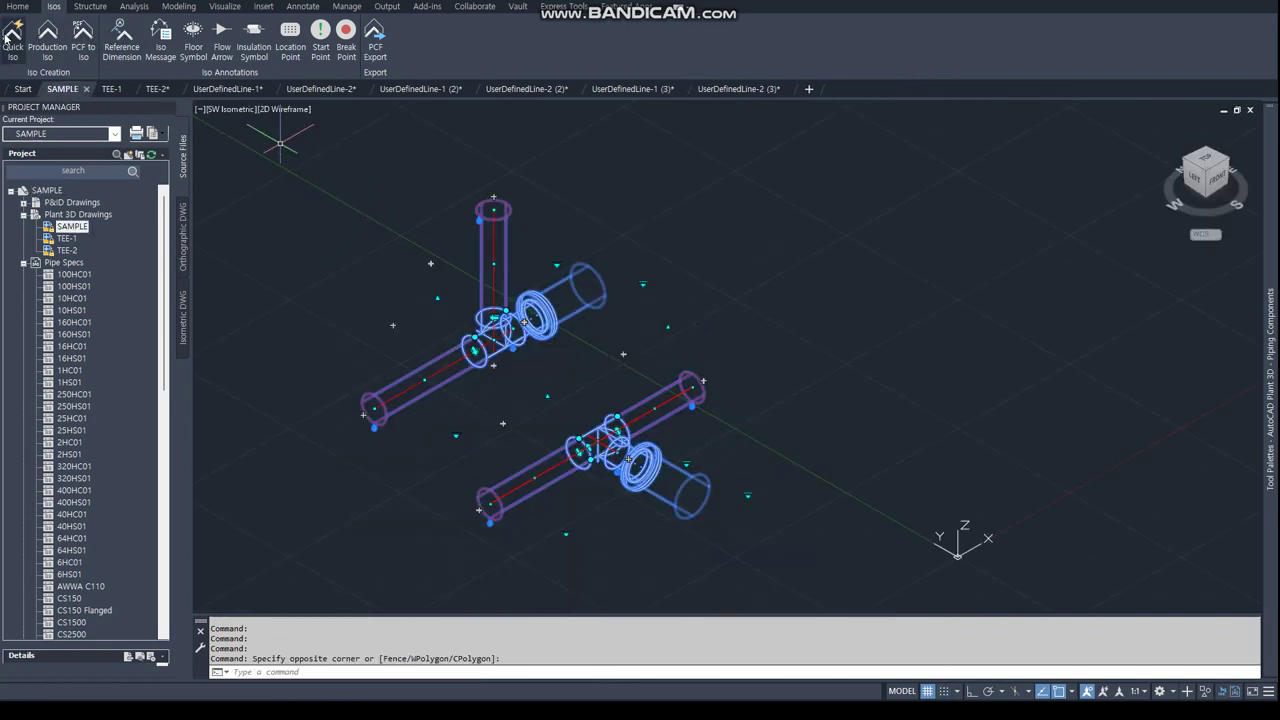
pyautogui.click(13, 40)
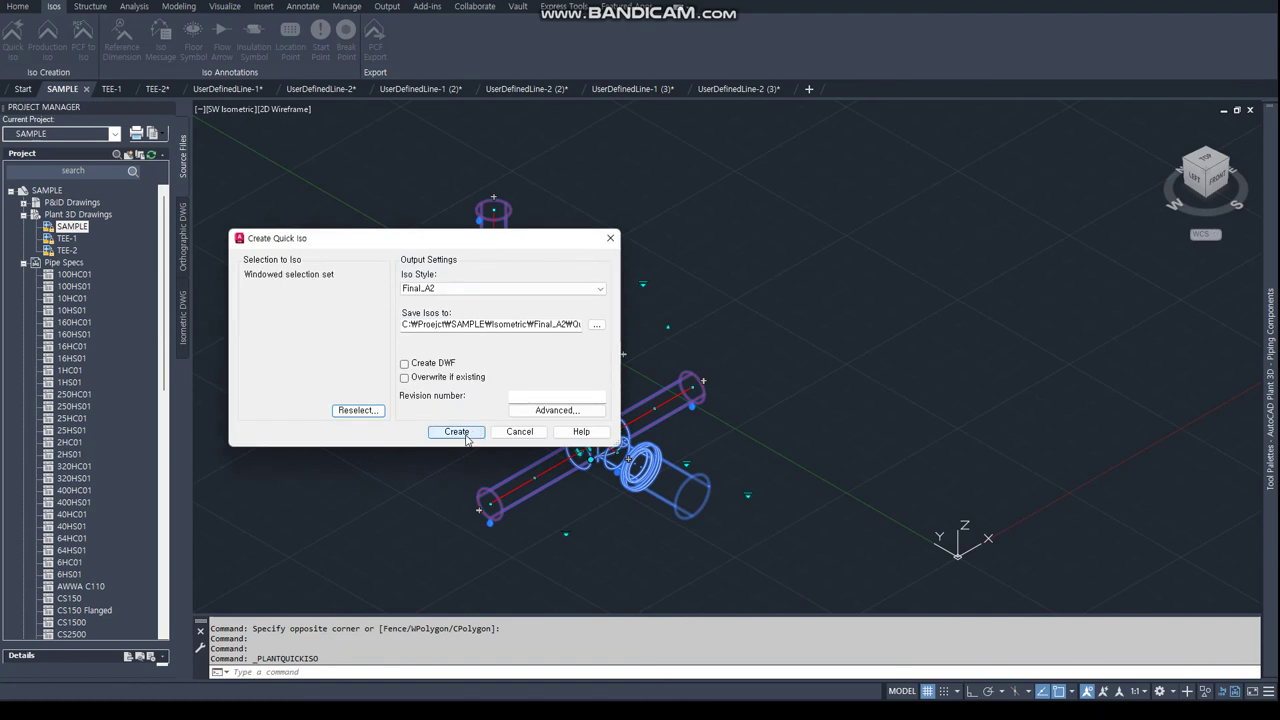
pyautogui.click(466, 438)
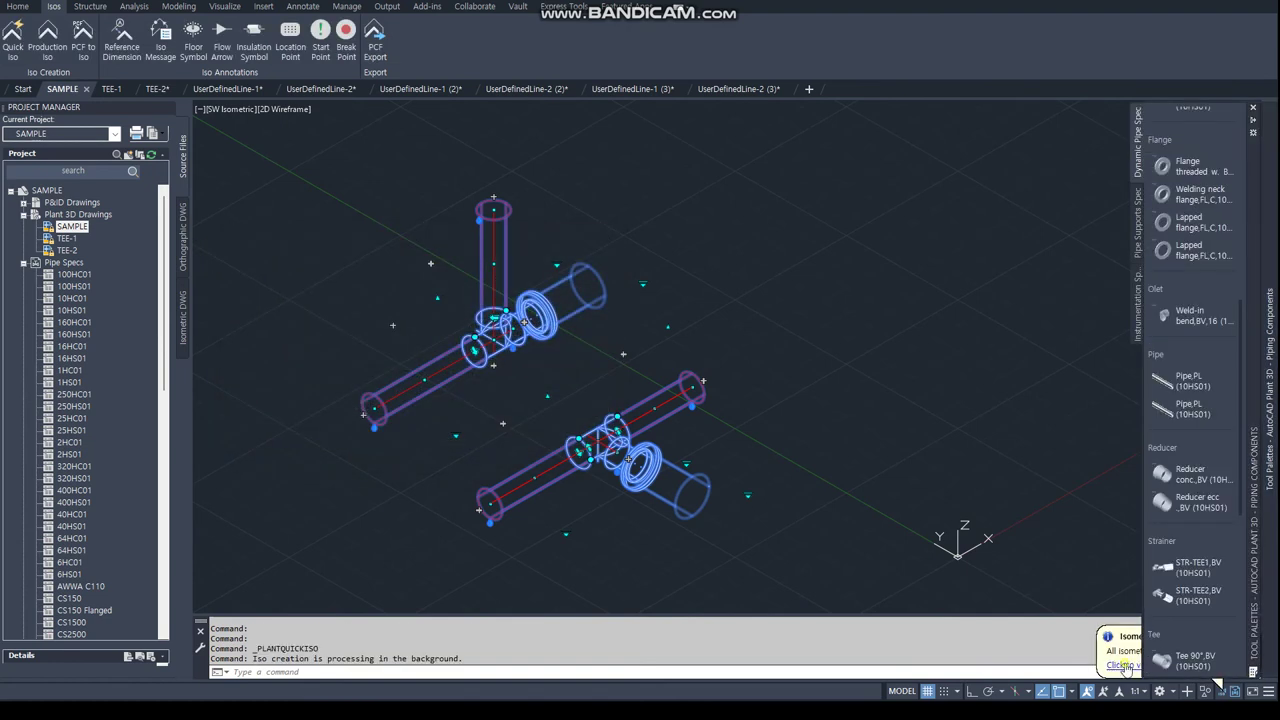
# Open UserDefinedLine-1 (4) and check its Bill of Materials
pyautogui.click(1122, 665)
pyautogui.doubleClick(682, 410)
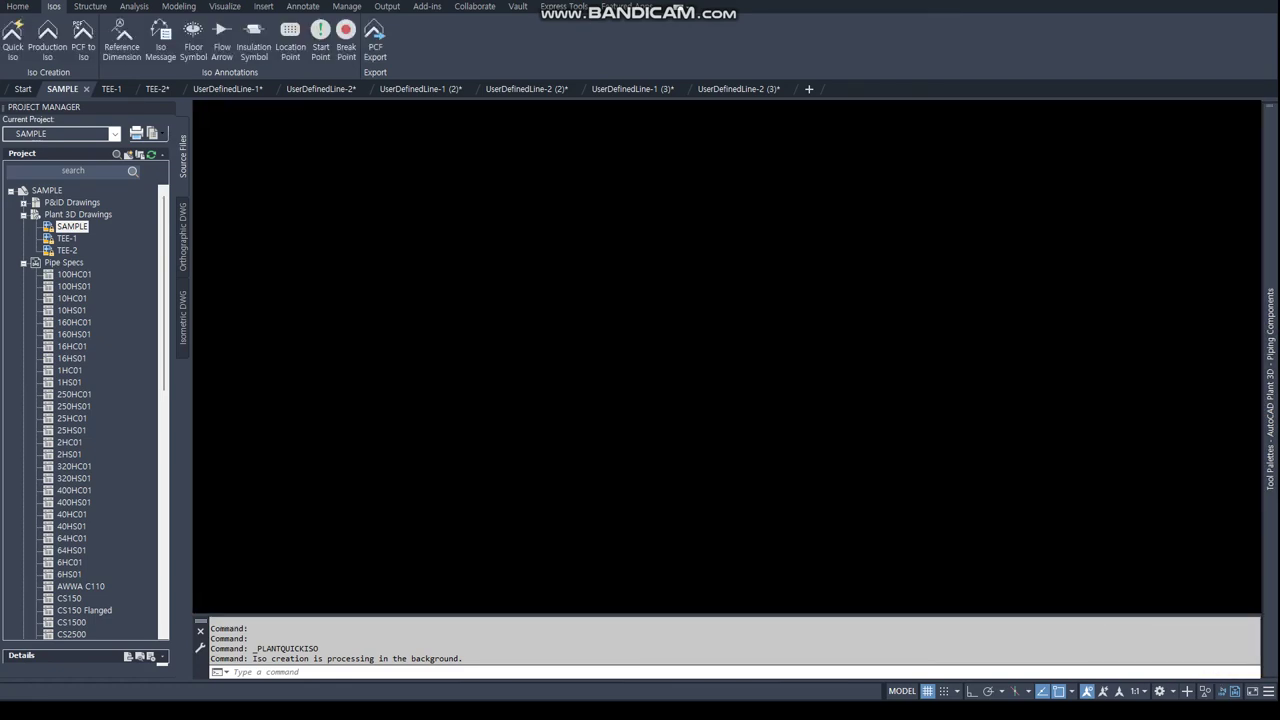
pyautogui.scroll(5, 412, 340)
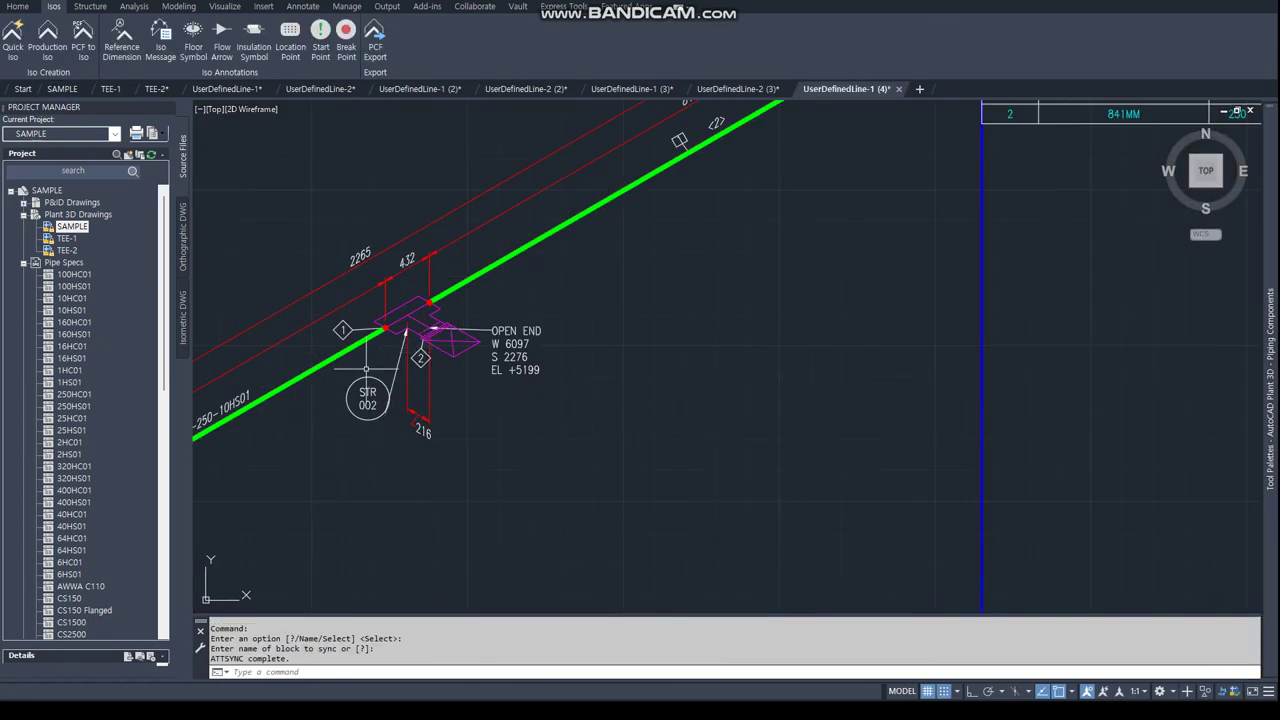
pyautogui.moveTo(664, 287); pyautogui.dragTo(233, 570, button='middle')
pyautogui.press('Escape')
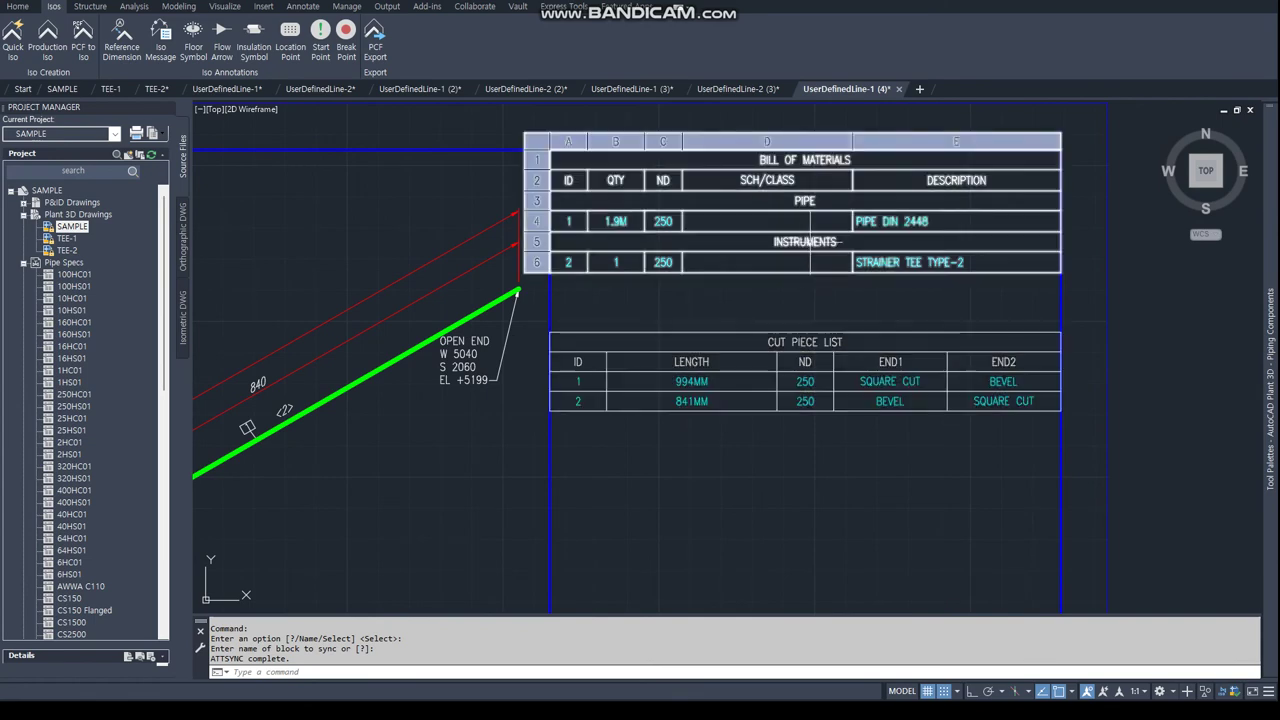
pyautogui.scroll(-3, 940, 244)
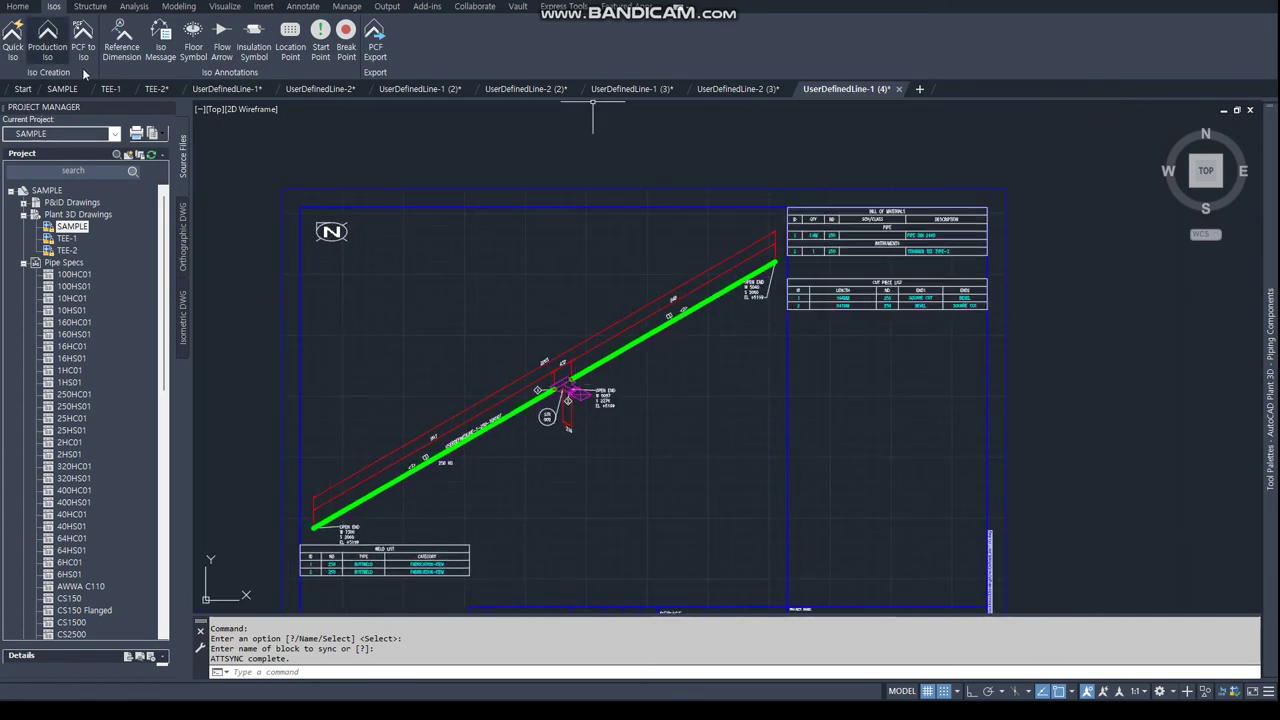
# Open UserDefinedLine-2 (4) to view the full sheet, then return to the SAMPLE model
pyautogui.click(1228, 692)
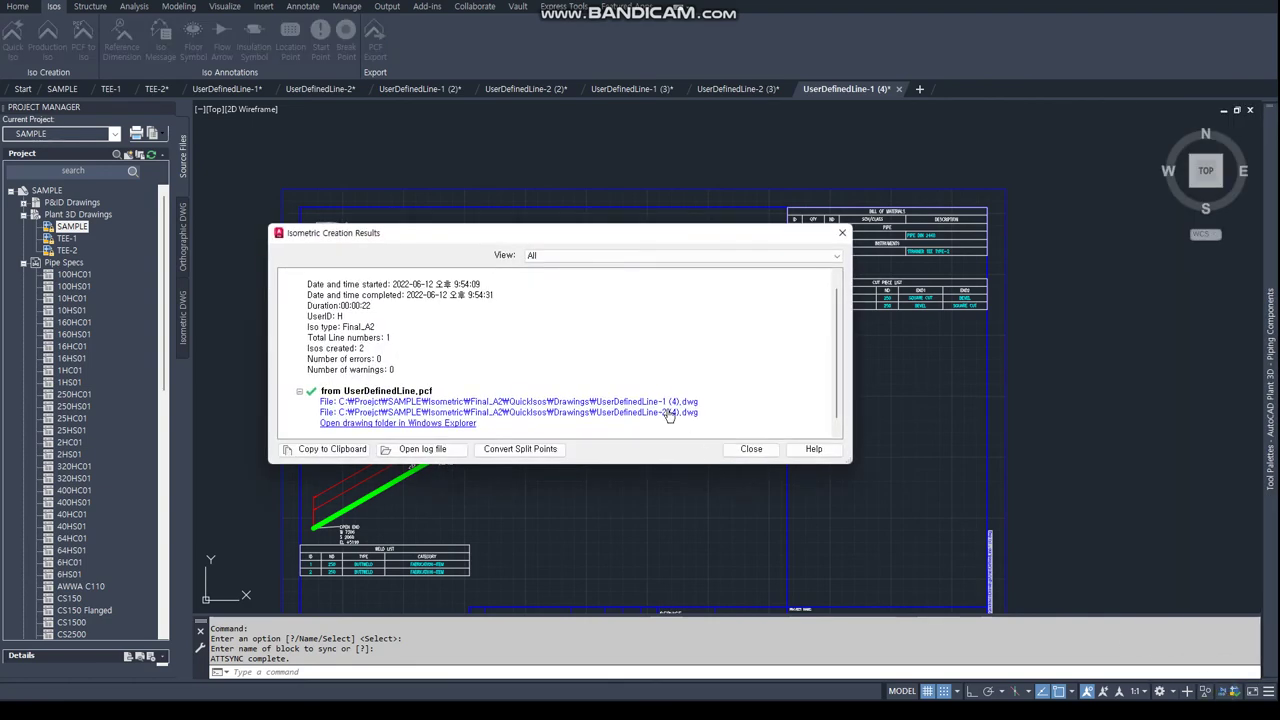
pyautogui.click(669, 412)
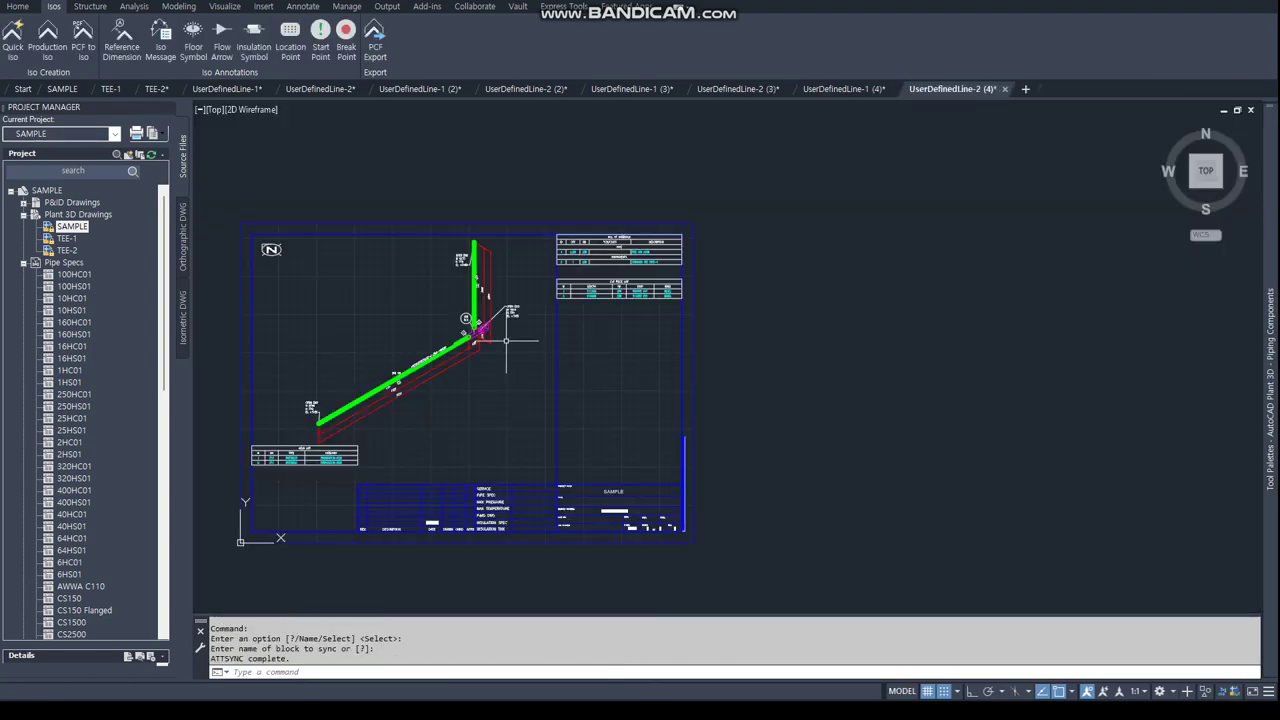
pyautogui.scroll(3, 463, 333)
pyautogui.scroll(-3, 475, 328)
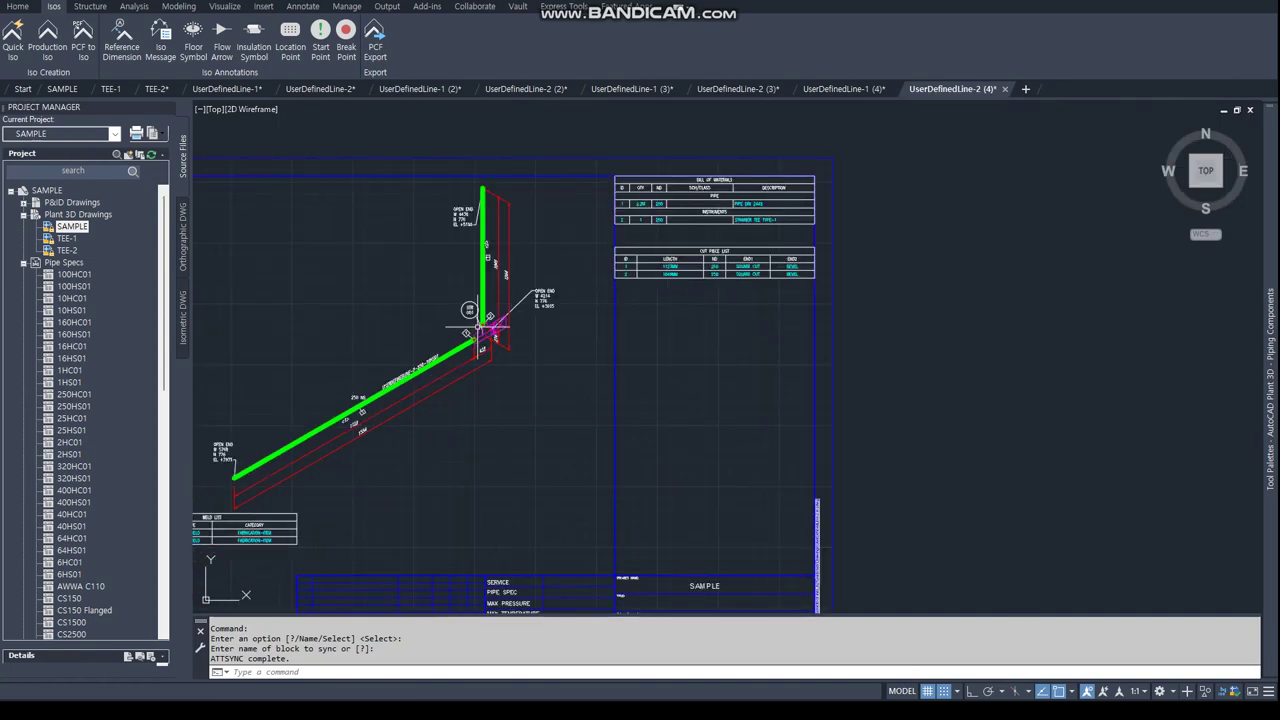
pyautogui.scroll(4, 700, 293)
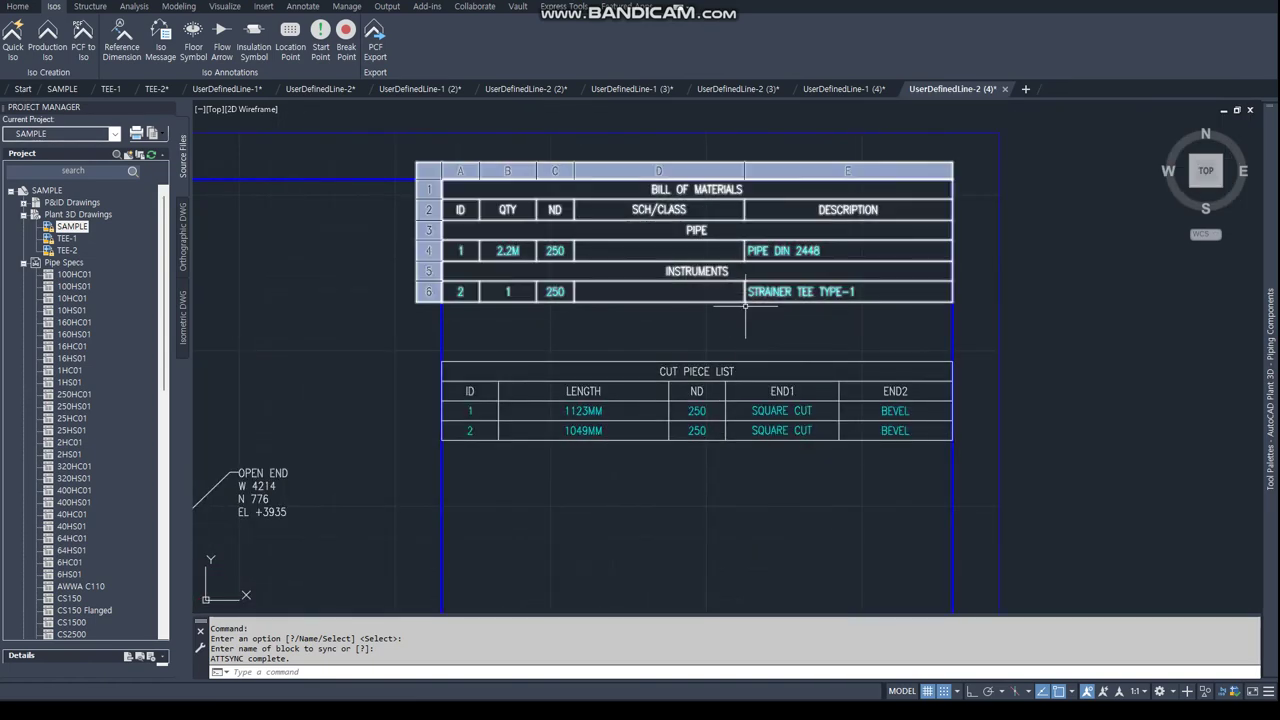
pyautogui.scroll(-2, 705, 295)
pyautogui.moveTo(446, 298); pyautogui.dragTo(519, 243, button='middle')
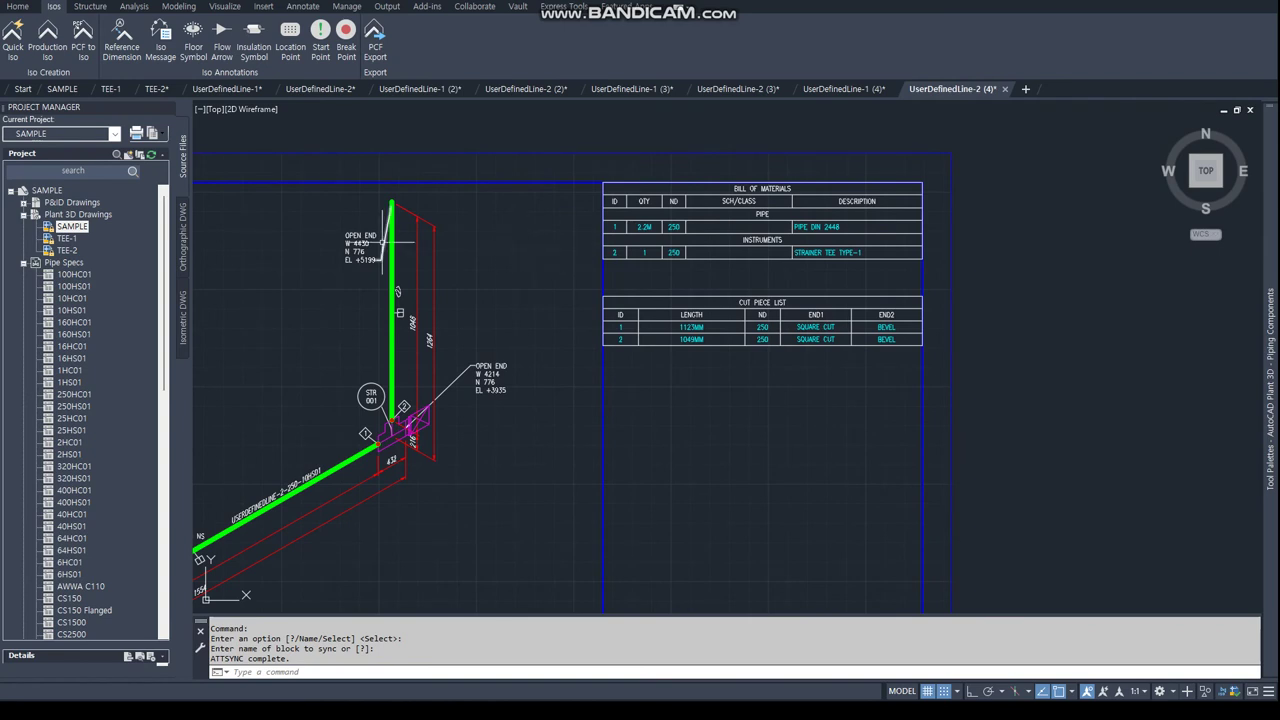
pyautogui.click(60, 89)
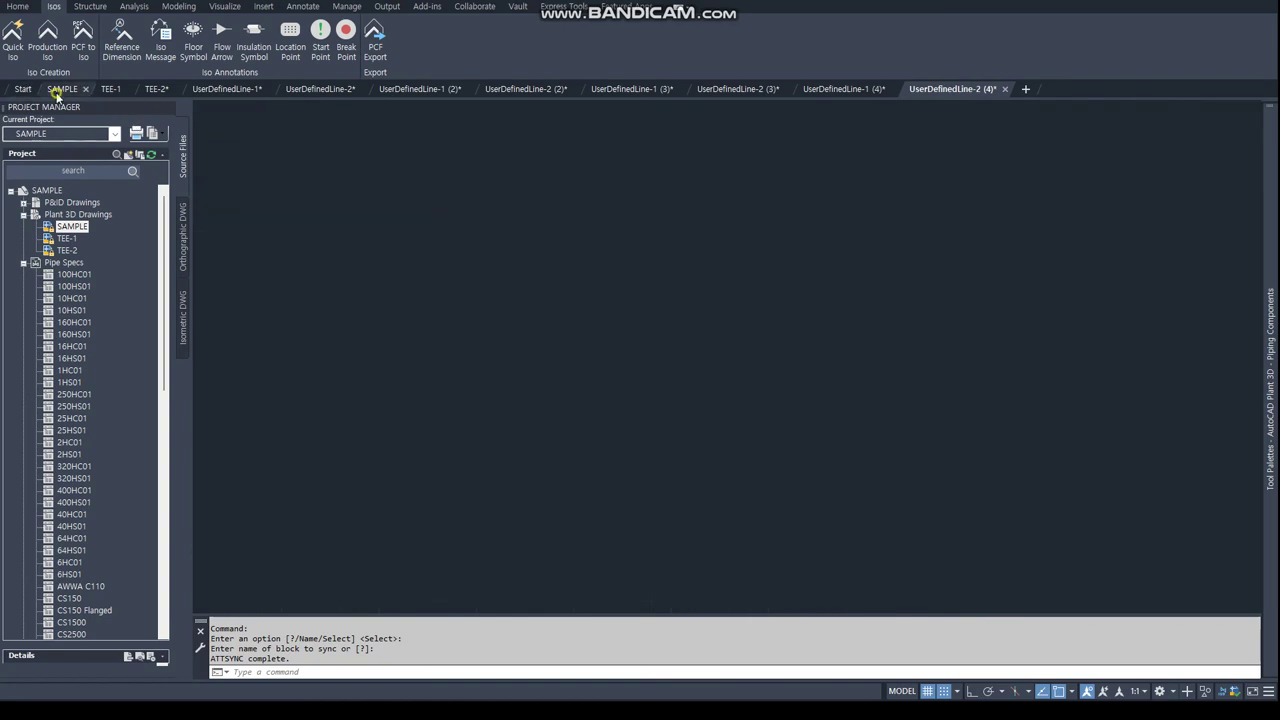
# Open the 10HS01 pipe spec in the Spec Editor
pyautogui.click(23, 262)
pyautogui.click(23, 214)
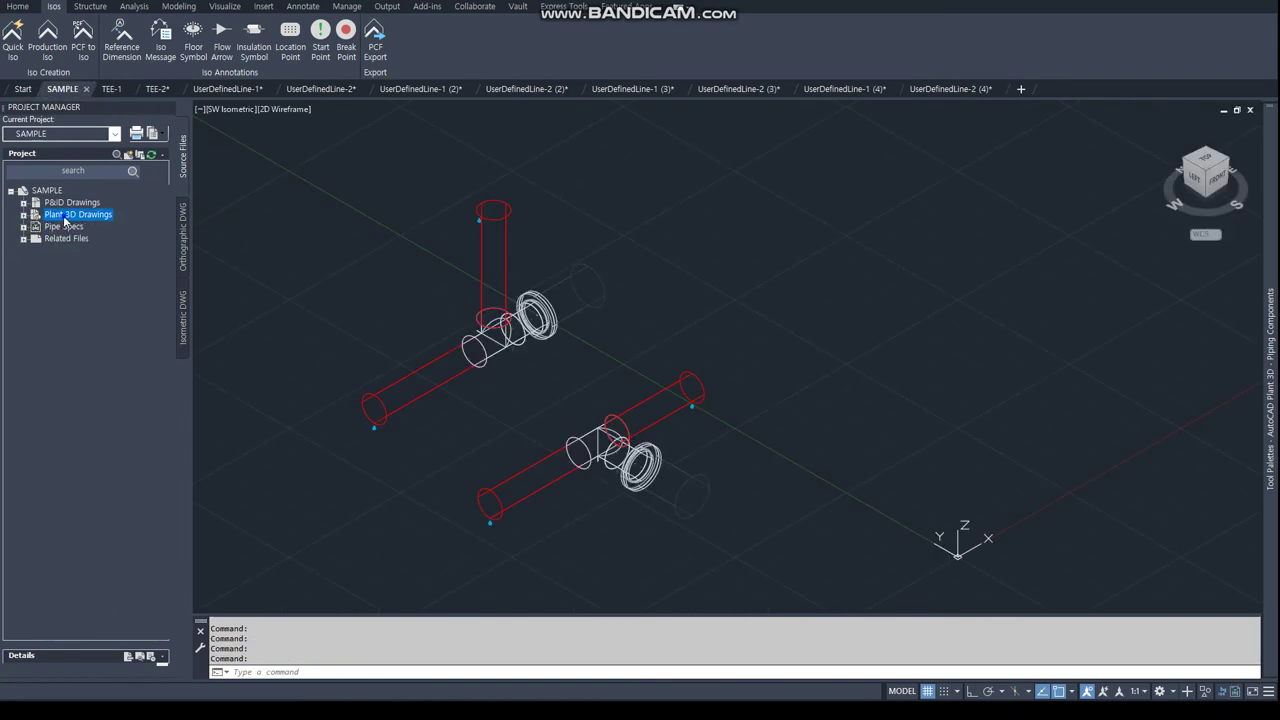
pyautogui.rightClick(65, 220)
pyautogui.click(27, 228)
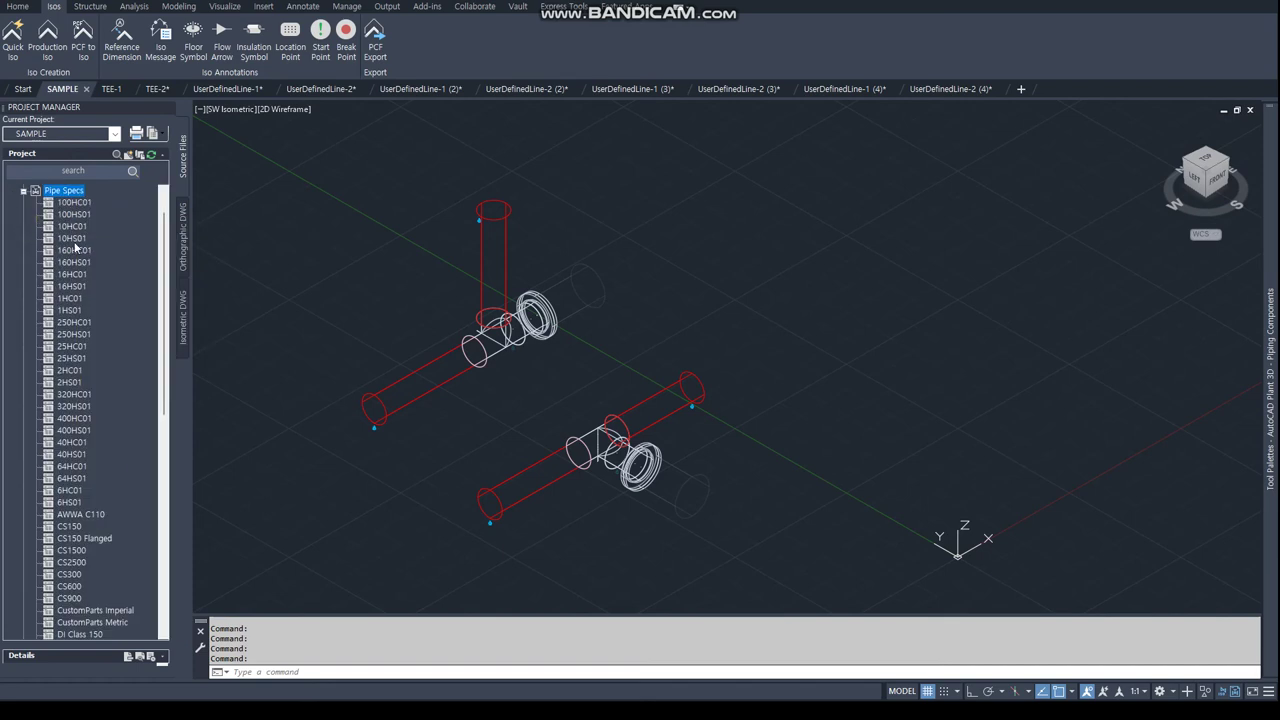
pyautogui.rightClick(75, 244)
pyautogui.click(117, 288)
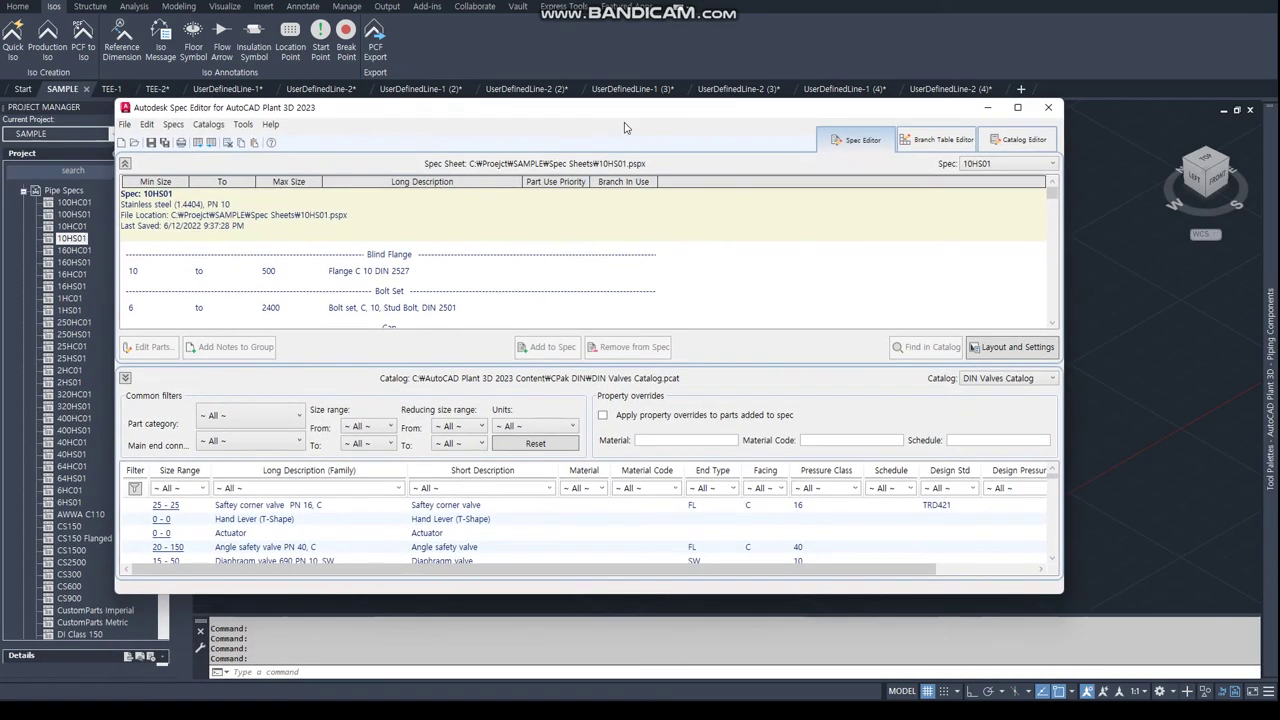
# Remove both STRAINER TEE rows from 10HS01 and switch to the Catalog Editor
pyautogui.scroll(-3, 378, 265)
pyautogui.click(378, 257)
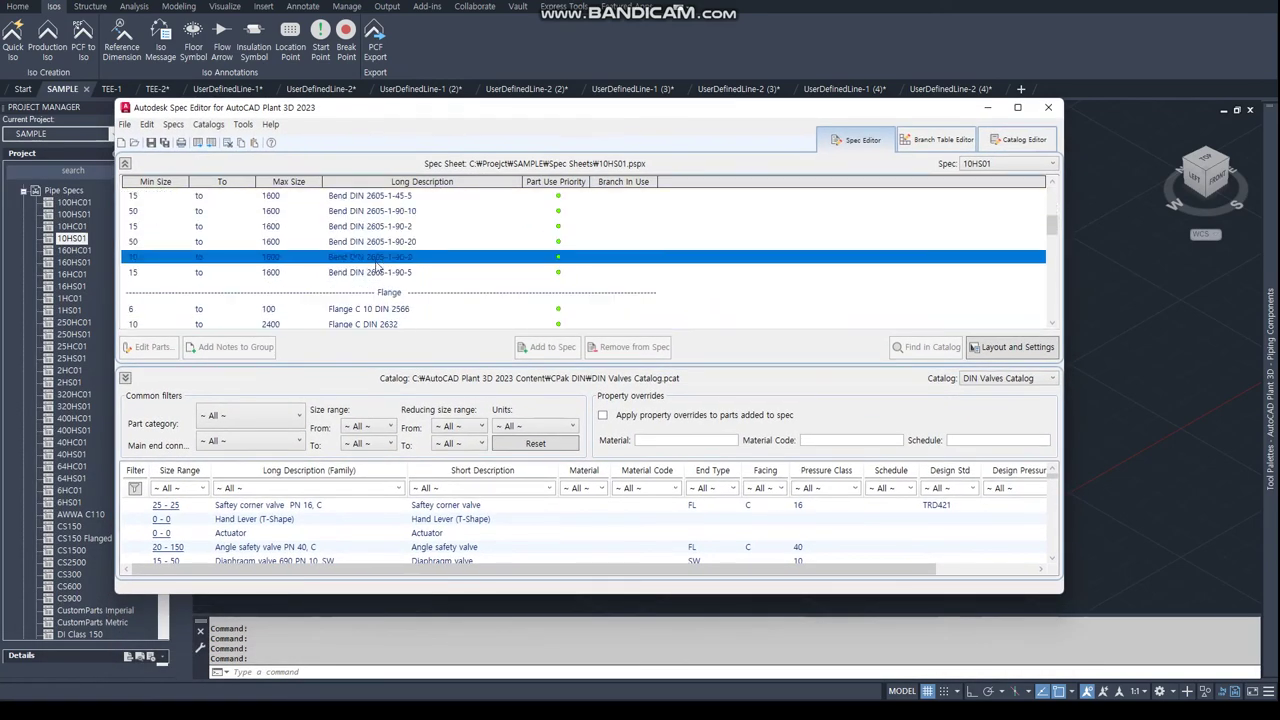
pyautogui.scroll(-2, 378, 262)
pyautogui.scroll(-2, 378, 260)
pyautogui.scroll(-1, 378, 262)
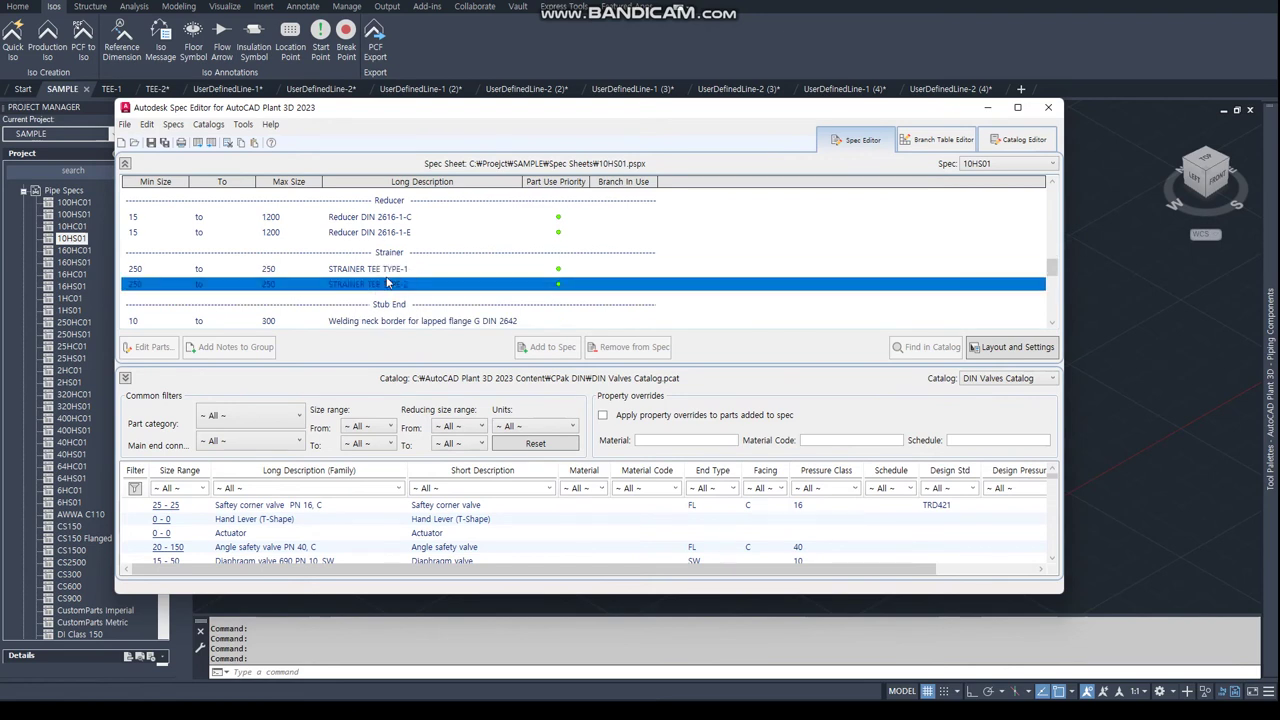
pyautogui.moveTo(378, 262); pyautogui.dragTo(378, 287)
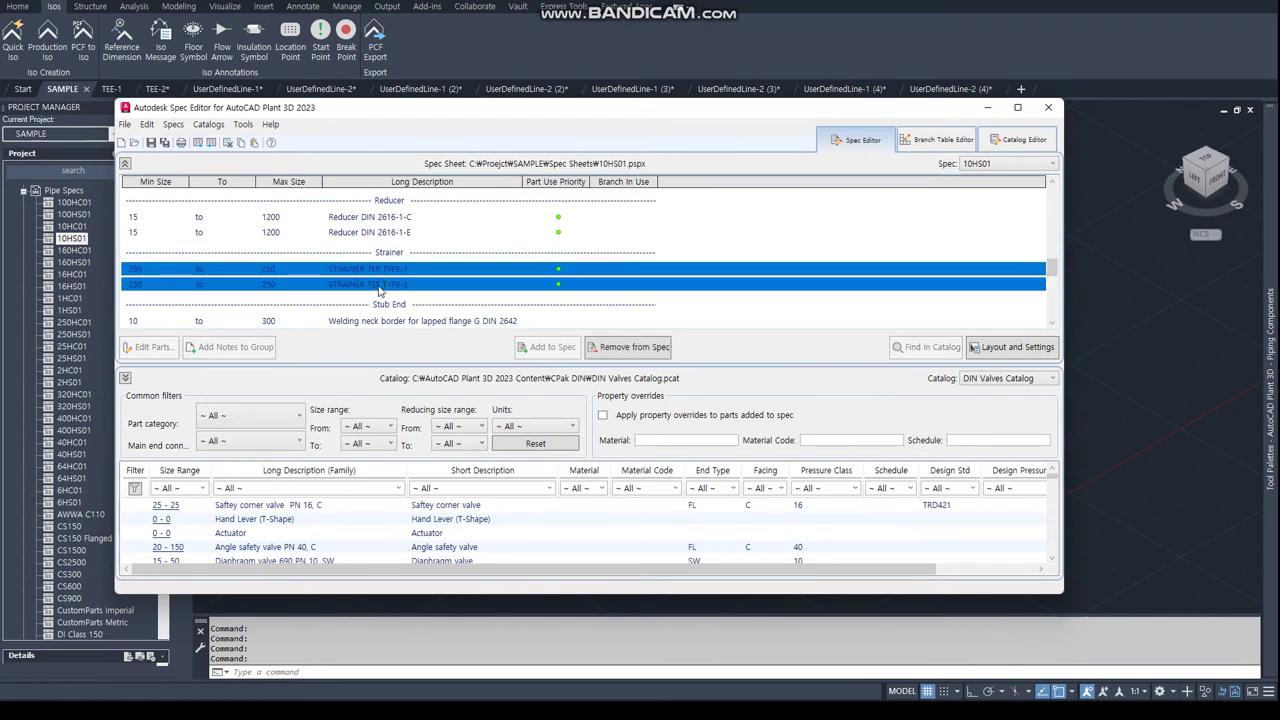
pyautogui.click(628, 347)
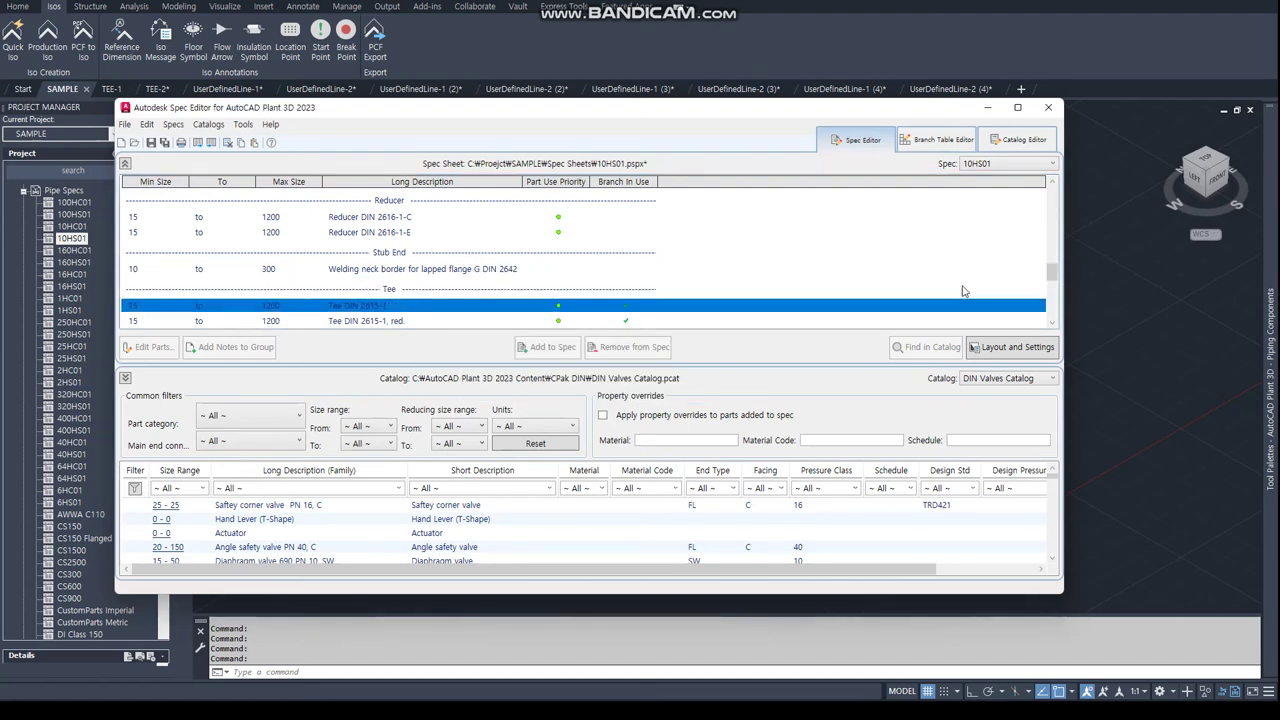
pyautogui.click(1018, 139)
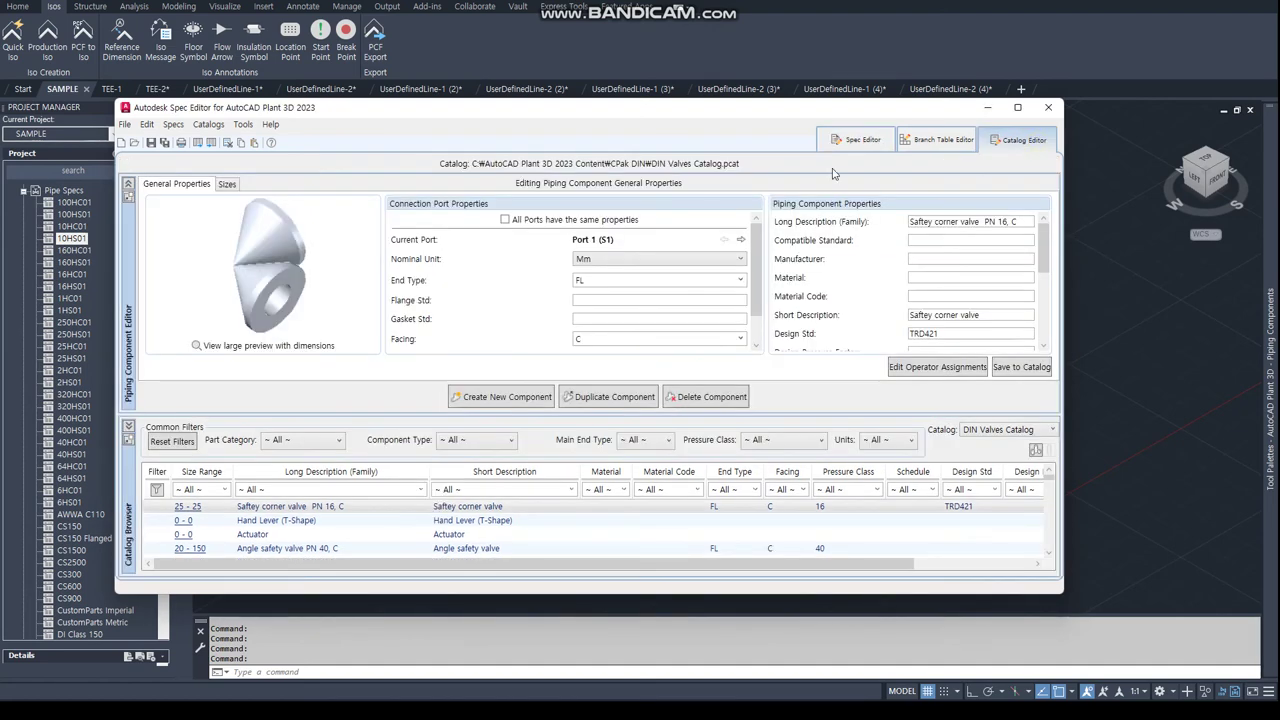
# Sort the catalog by Long Description and edit the Iso Symbol SKEY of STRAINER TEE TYPE-1 and TYPE-2
pyautogui.click(330, 471)
pyautogui.scroll(-2, 289, 520)
pyautogui.scroll(-5, 289, 520)
pyautogui.scroll(-3, 289, 520)
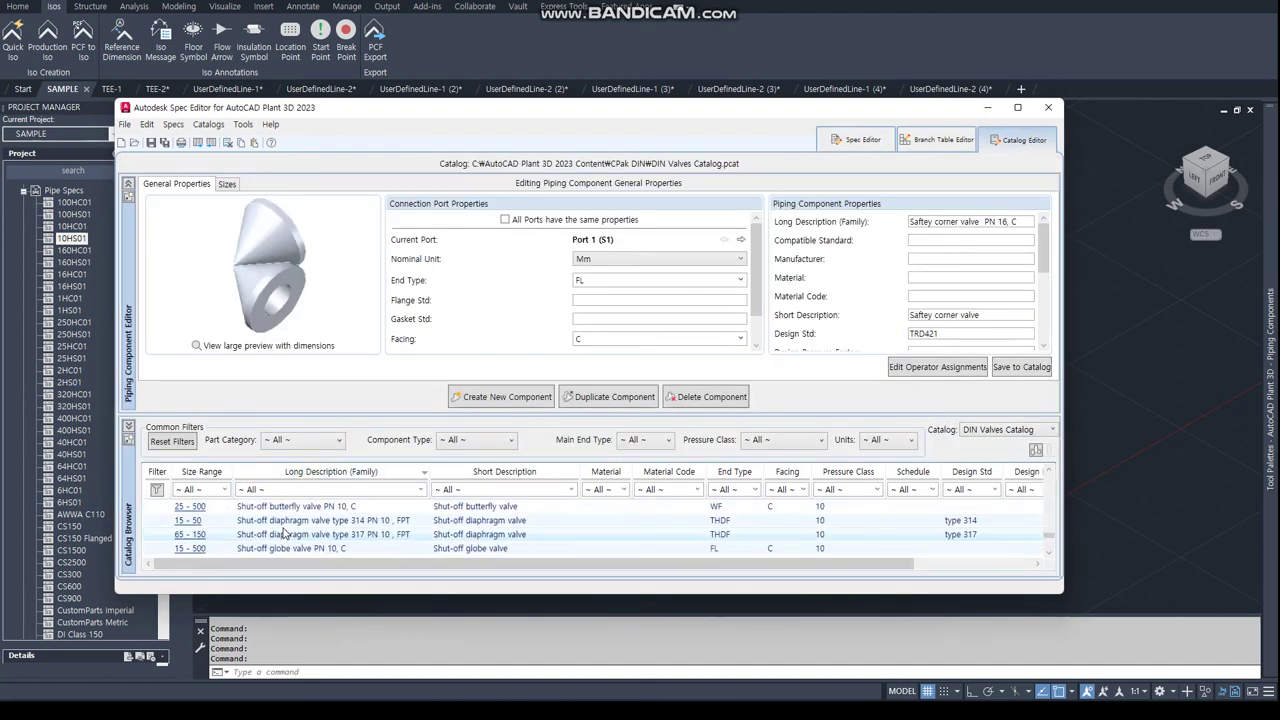
pyautogui.scroll(-3, 289, 520)
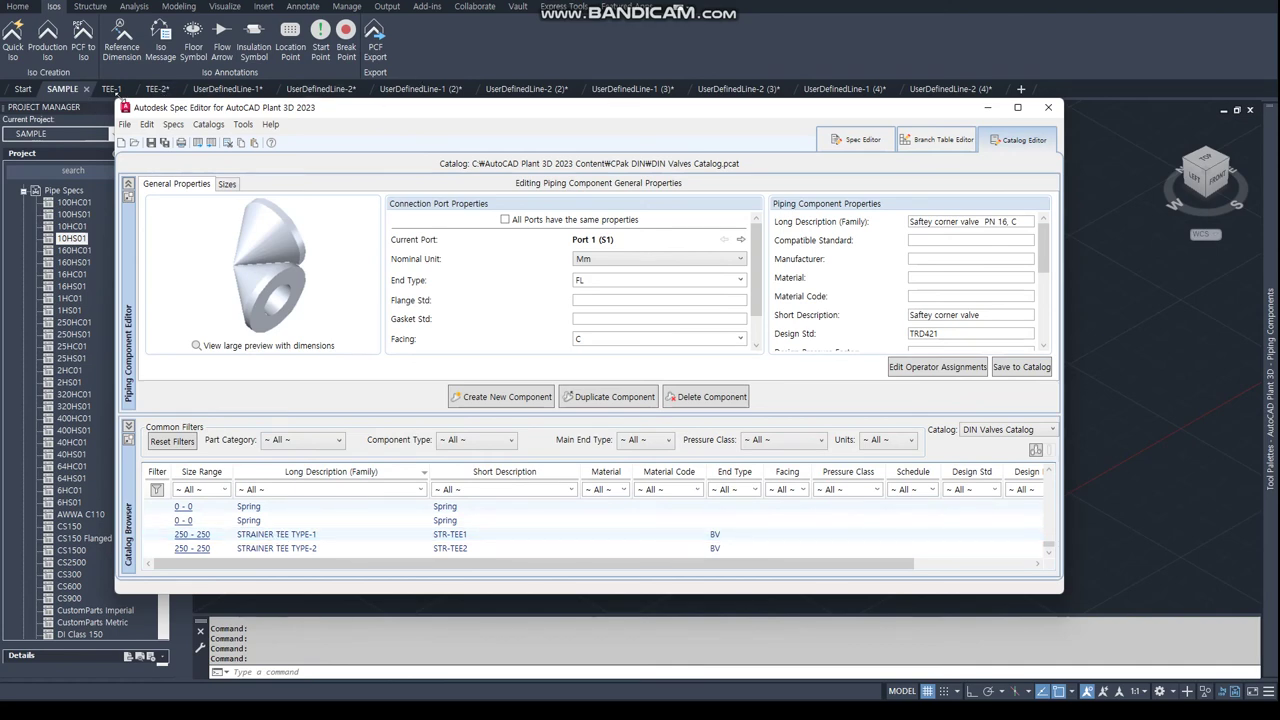
pyautogui.moveTo(116, 92); pyautogui.dragTo(85, 0)
pyautogui.click(265, 641)
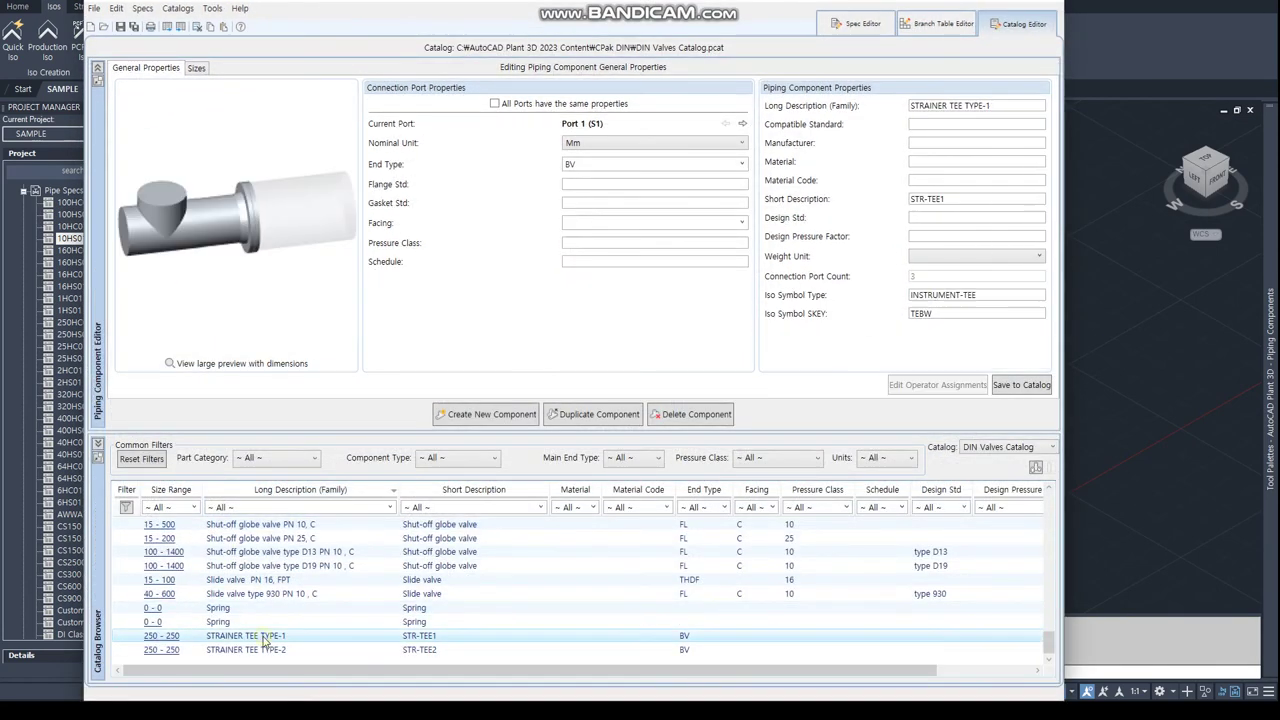
pyautogui.click(936, 314)
pyautogui.write('S1')
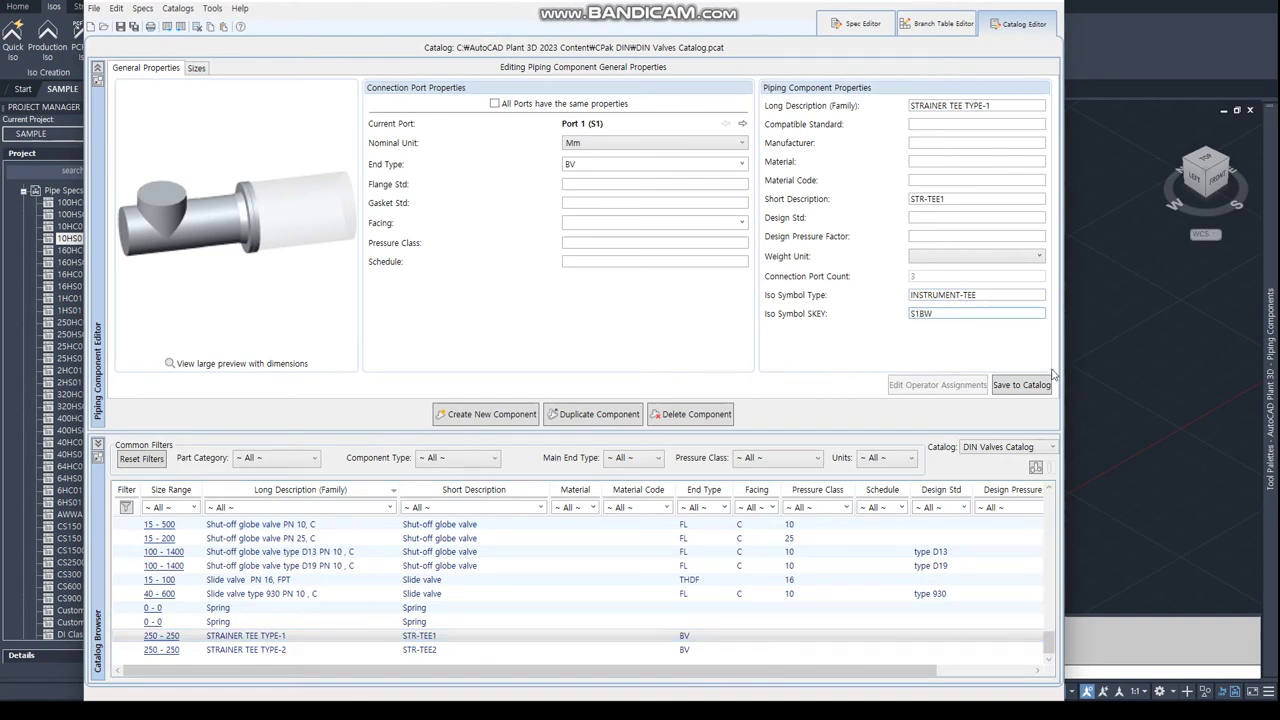
pyautogui.click(248, 650)
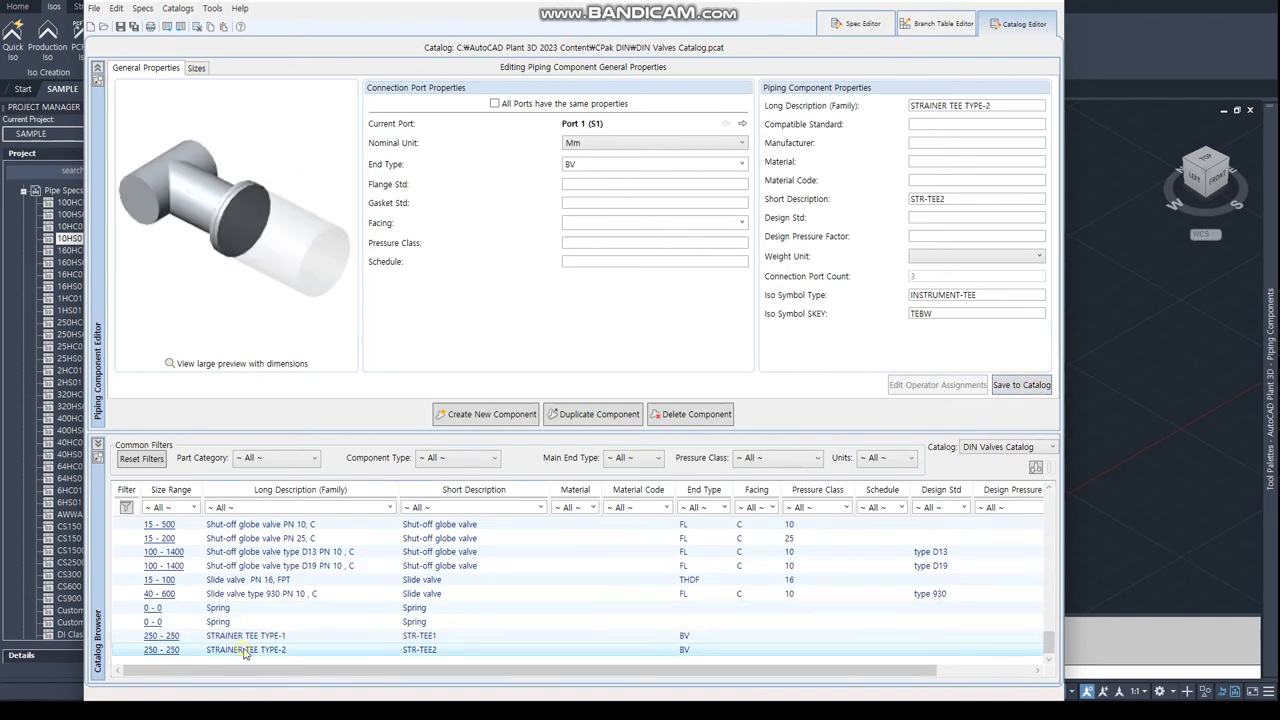
pyautogui.click(920, 314)
pyautogui.write('S2')
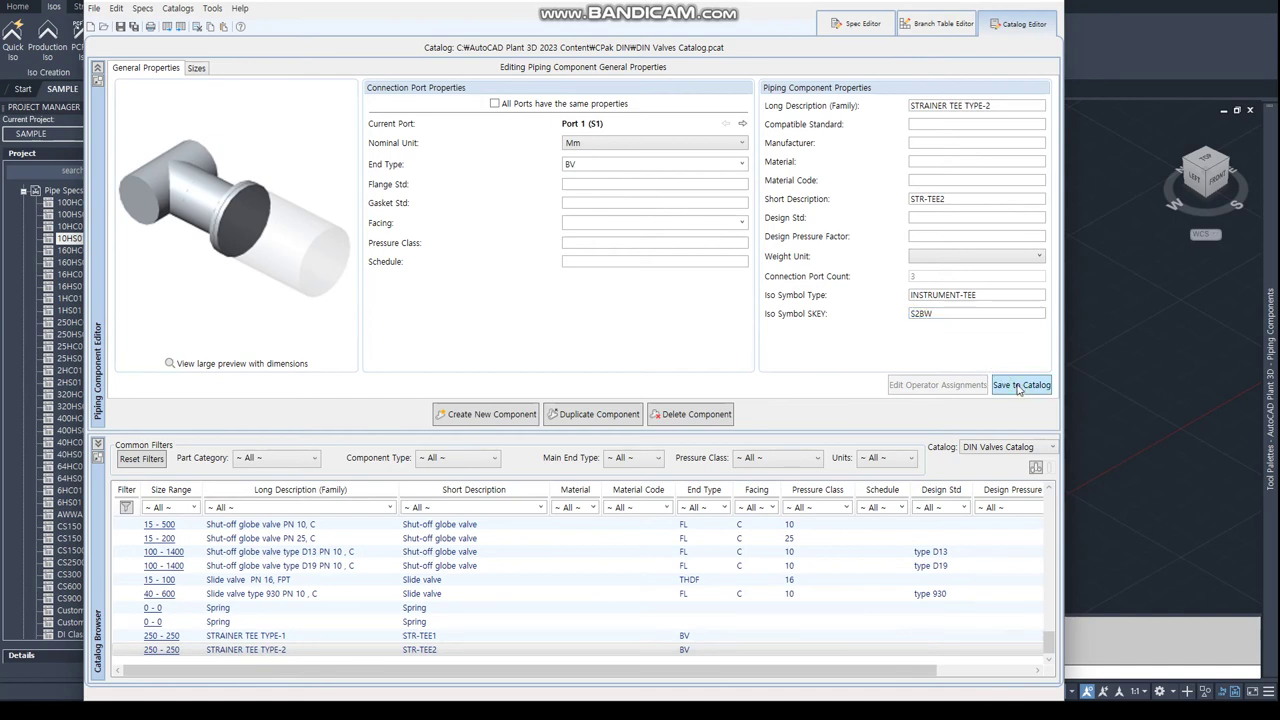
# Add both strainer tee types back to the 10HS01 spec and close the catalog
pyautogui.click(278, 638)
pyautogui.rightClick(277, 655)
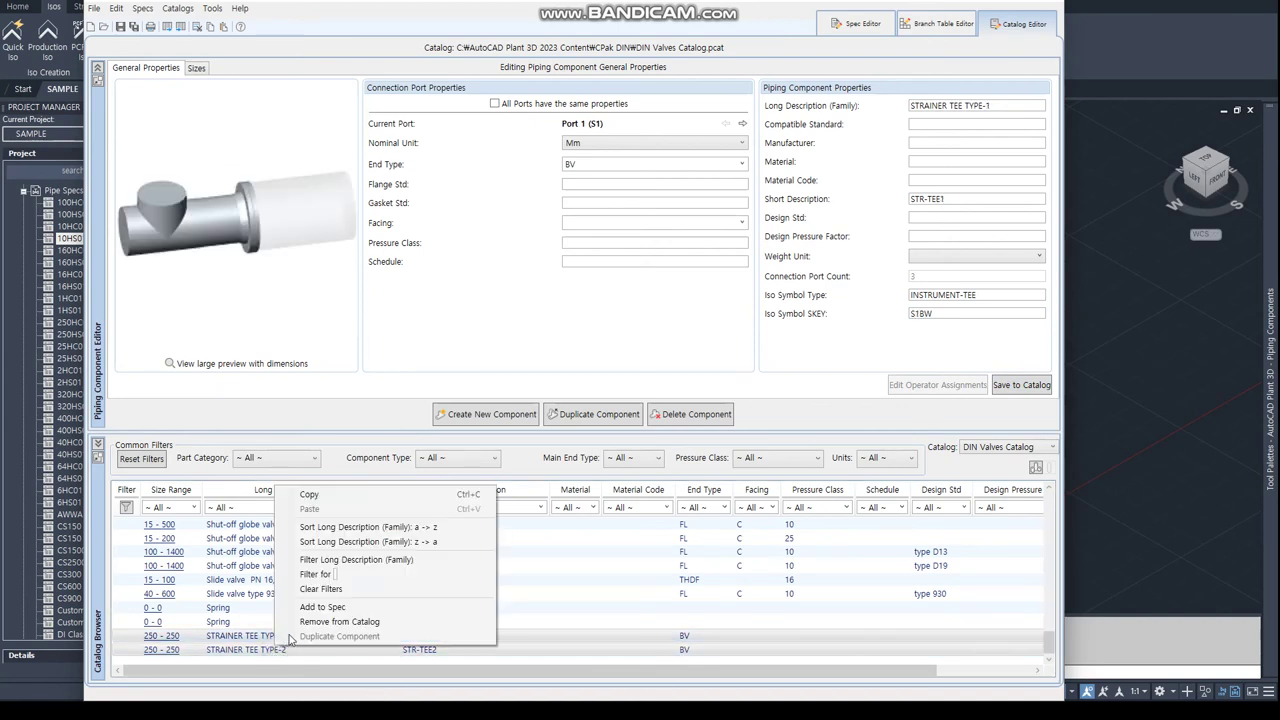
pyautogui.click(316, 610)
pyautogui.click(433, 285)
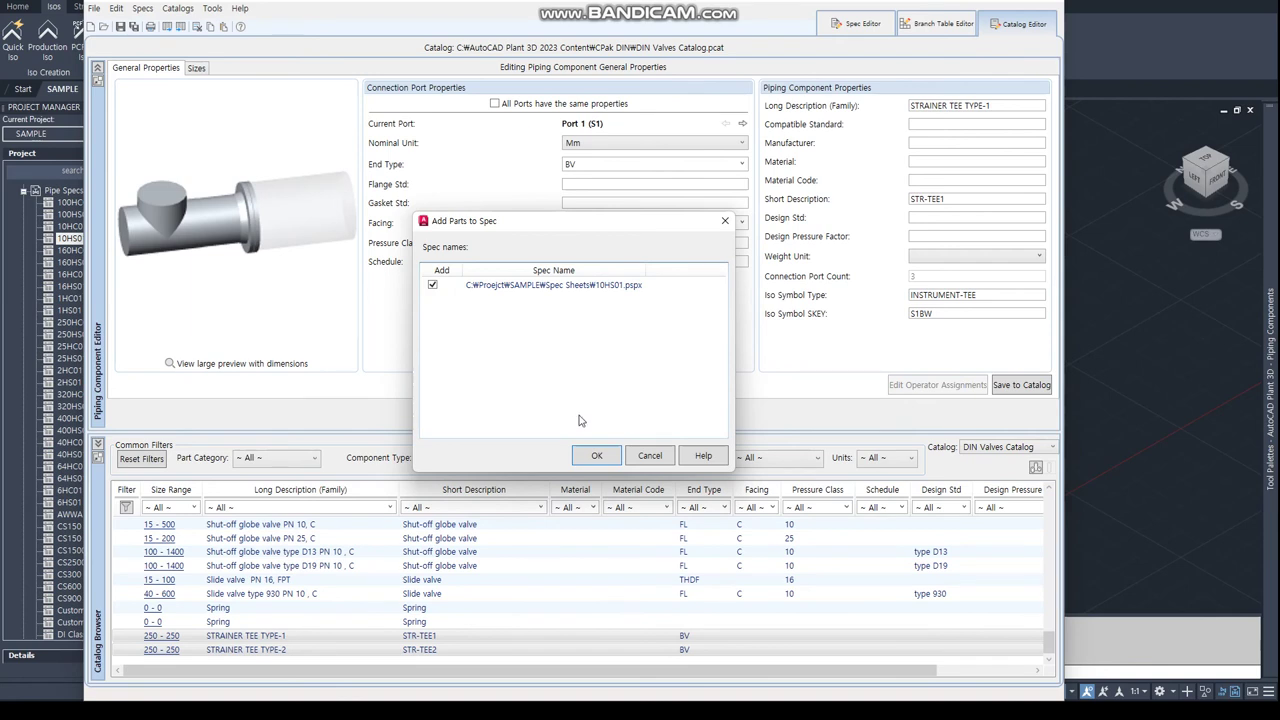
pyautogui.click(599, 456)
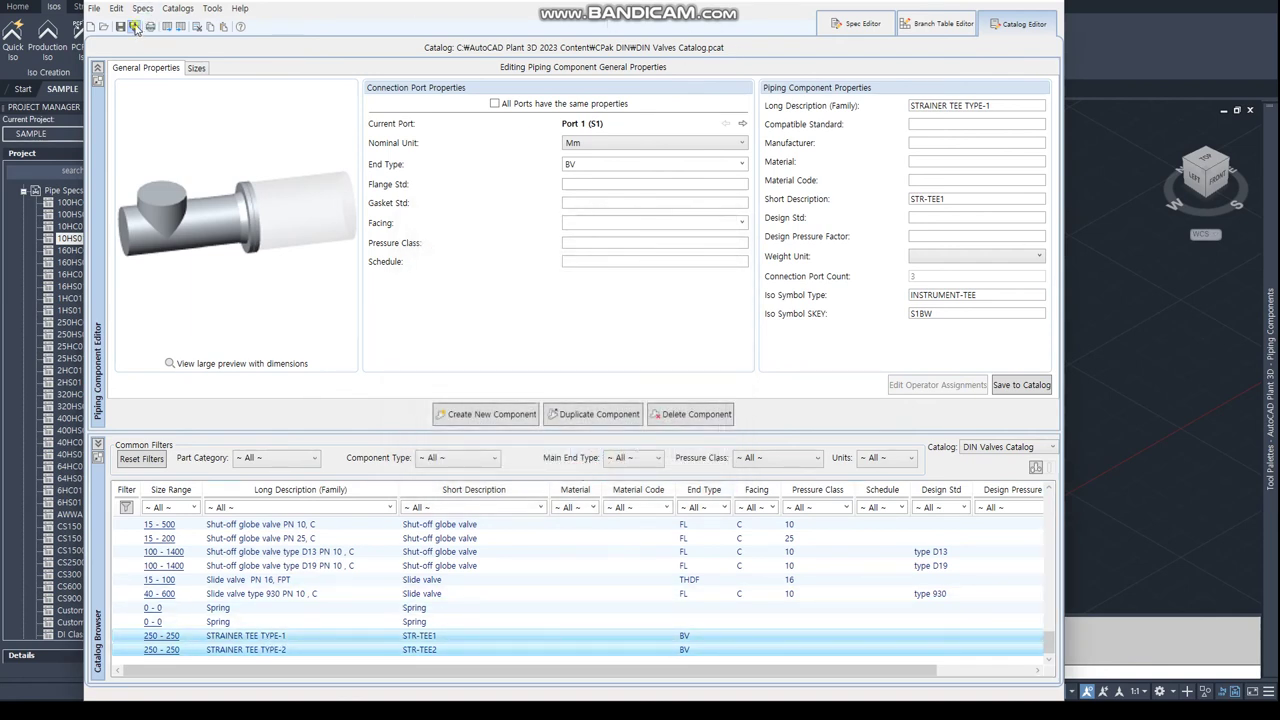
pyautogui.click(1053, 4)
# Erase all ten old piping objects with a crossing window
pyautogui.scroll(-5, 587, 381)
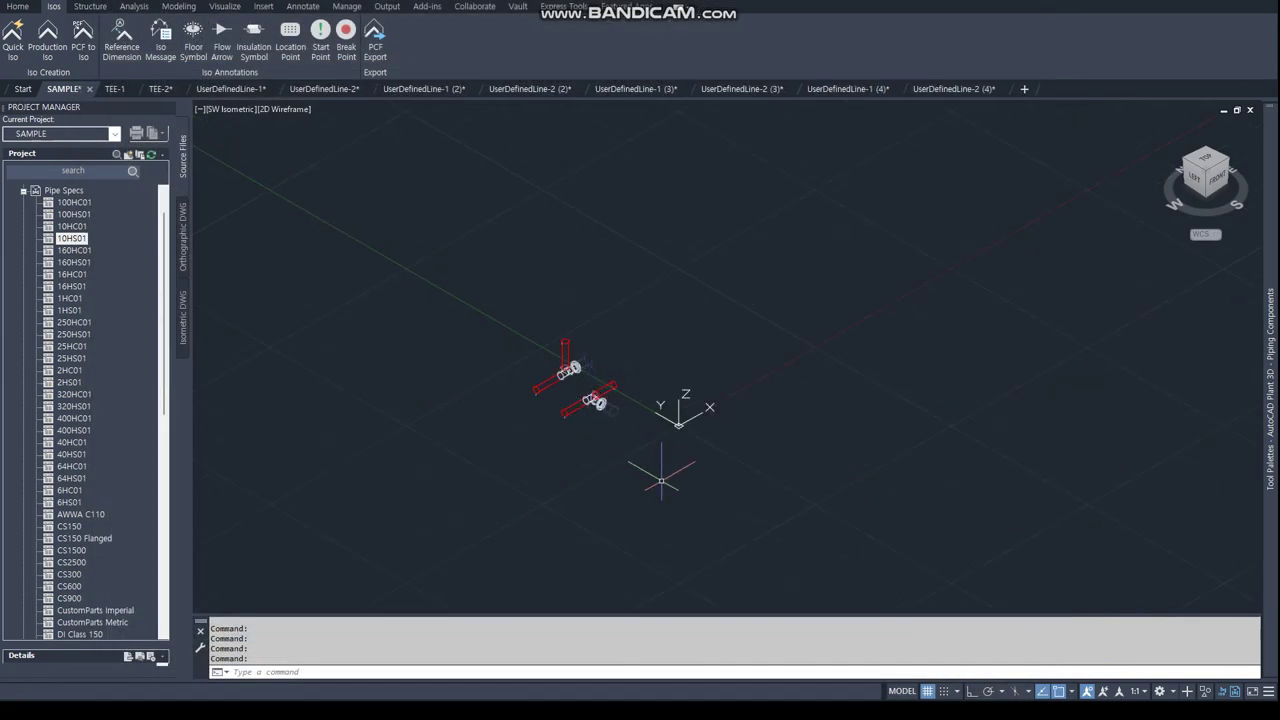
pyautogui.write('c')
pyautogui.press('Return')
pyautogui.click(700, 495)
pyautogui.click(405, 245)
# Make 16HC01 the current pipe spec
pyautogui.click(10, 6)
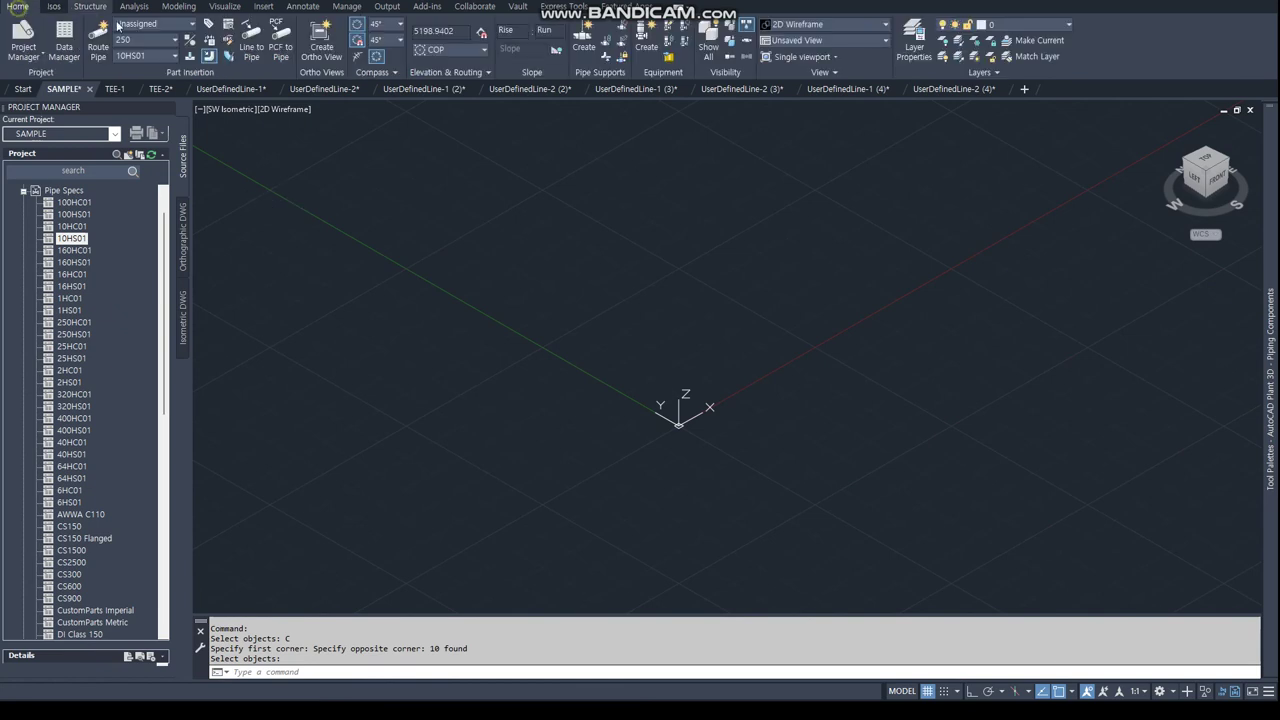
pyautogui.click(132, 57)
pyautogui.click(135, 85)
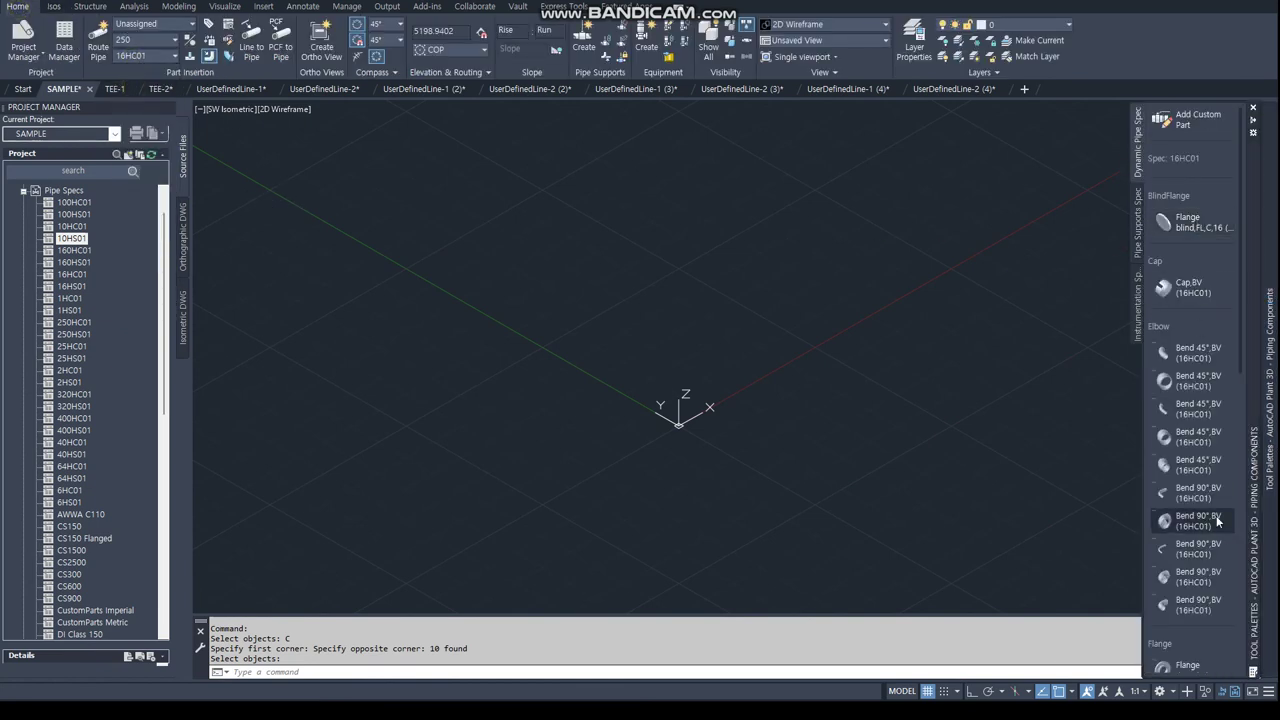
pyautogui.click(606, 434)
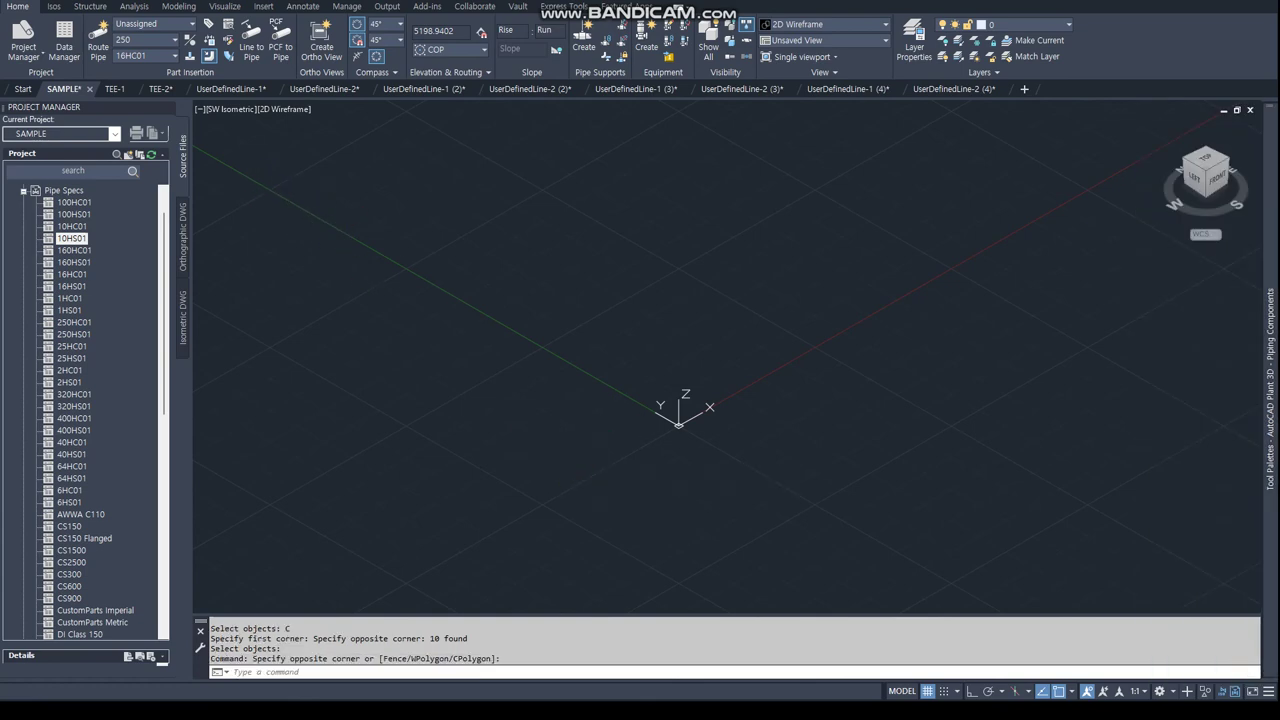
# Purge all unused items from the drawing with PURGE
pyautogui.write('purge')
pyautogui.press('Return')
pyautogui.click(697, 483)
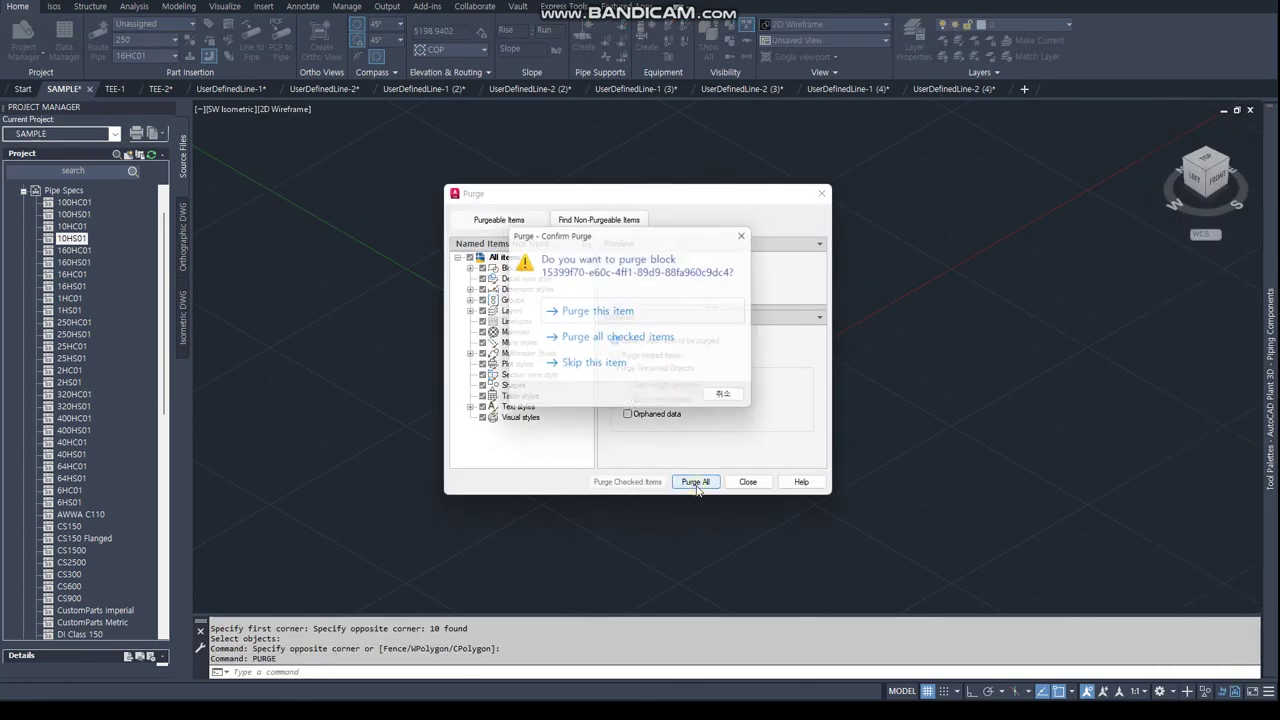
pyautogui.press('Return')
pyautogui.press('Return')
pyautogui.press('Return')
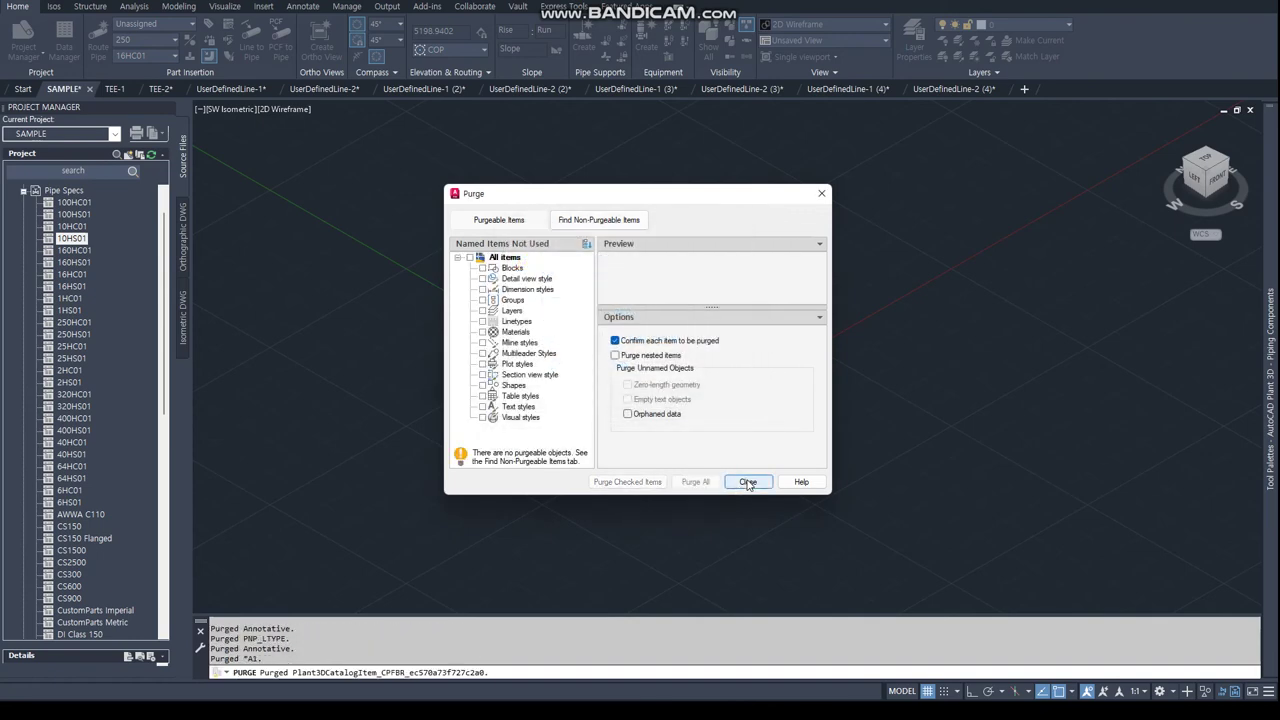
pyautogui.click(748, 482)
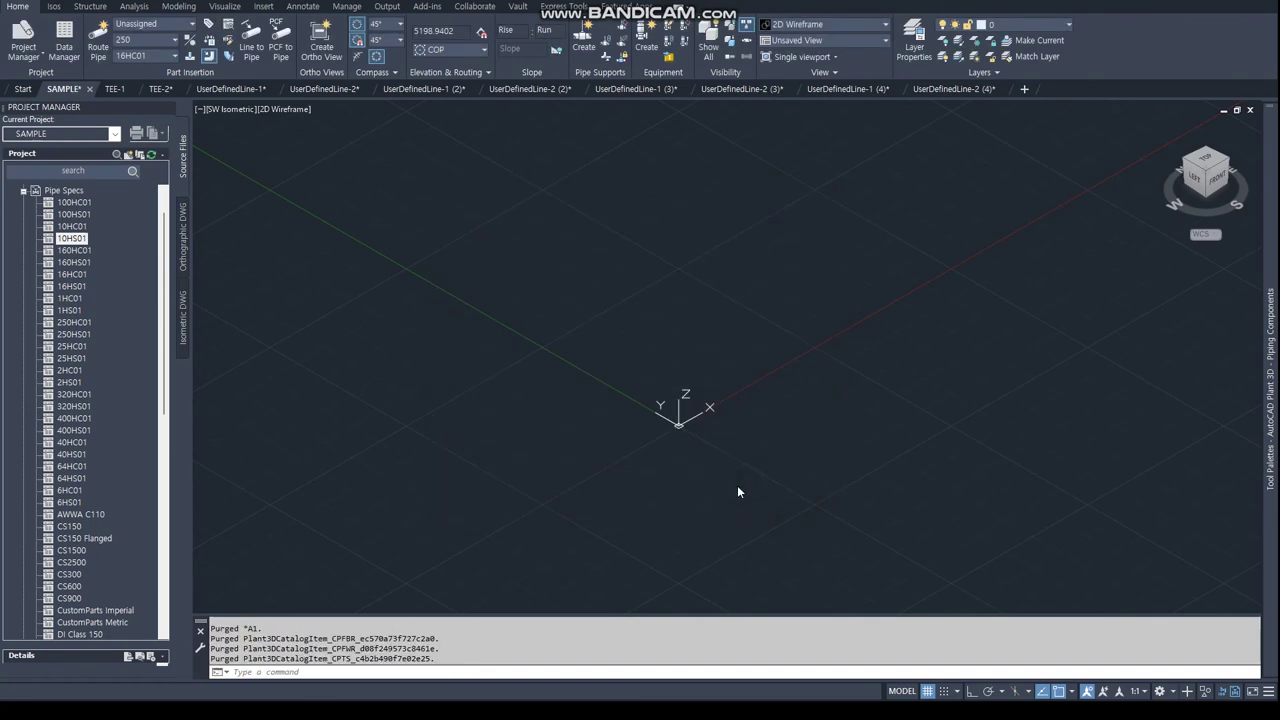
pyautogui.click(165, 58)
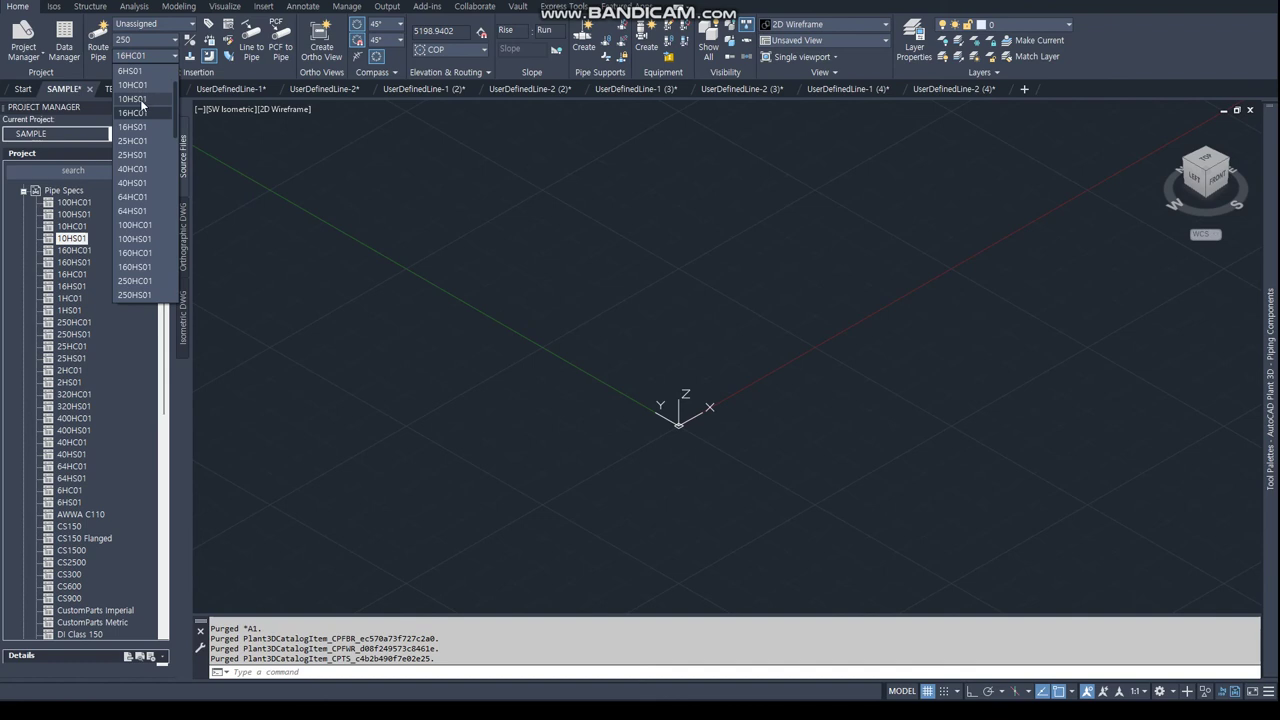
# Route a new pipe with 10HS01 as the current spec
pyautogui.click(140, 99)
pyautogui.click(98, 42)
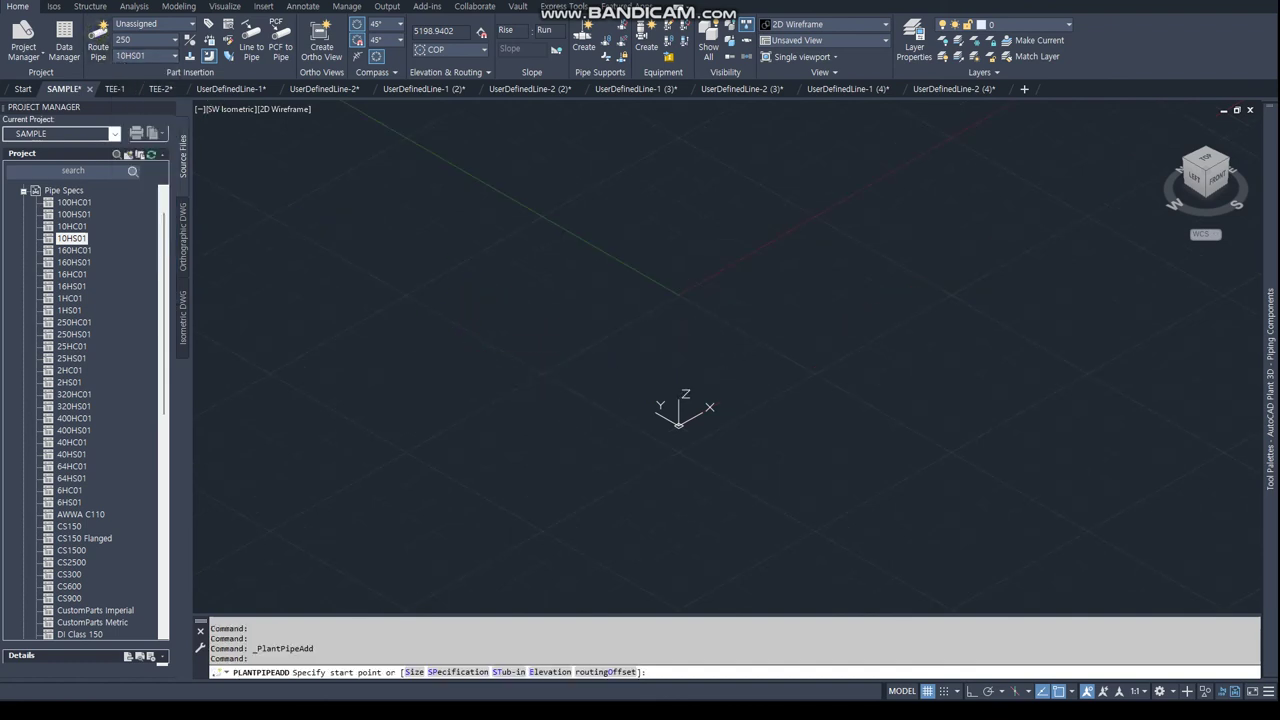
pyautogui.click(489, 349)
pyautogui.press('Return')
pyautogui.press('Return')
# Insert the STR-TEE1 strainer tee at the end of the new pipe
pyautogui.scroll(5, 491, 337)
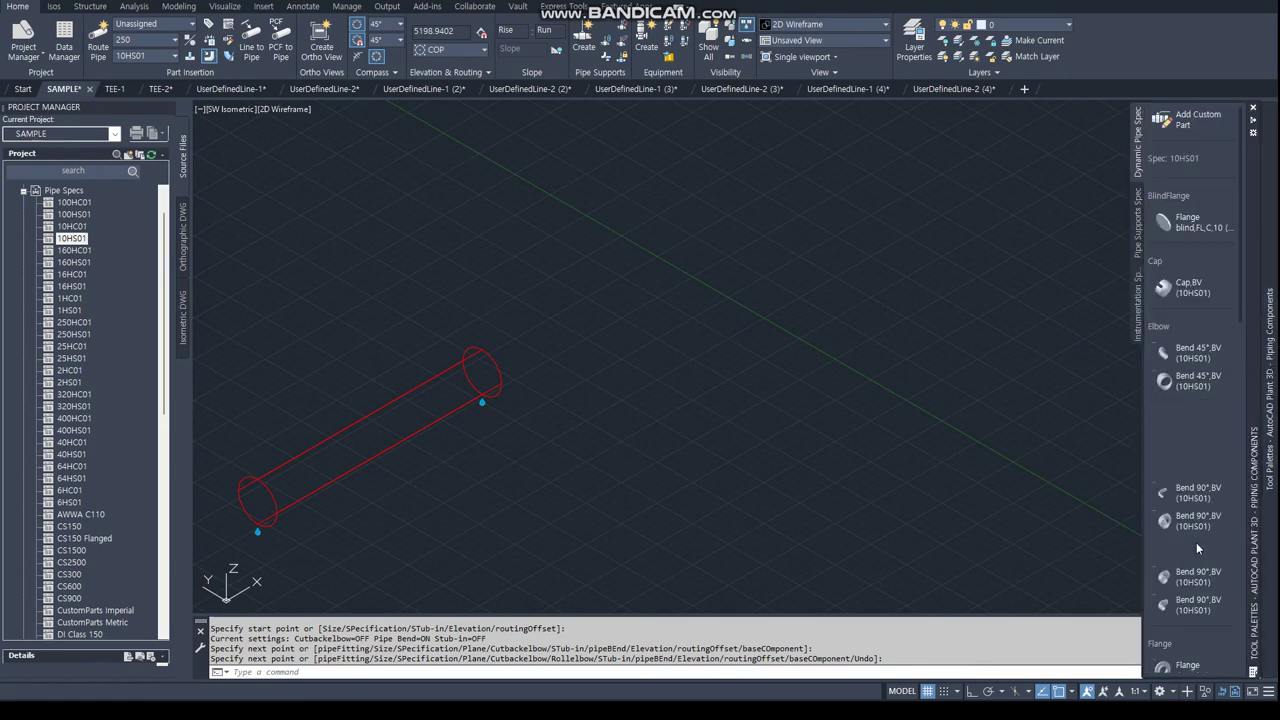
pyautogui.scroll(-3, 1196, 542)
pyautogui.scroll(-3, 1195, 540)
pyautogui.scroll(-3, 1194, 541)
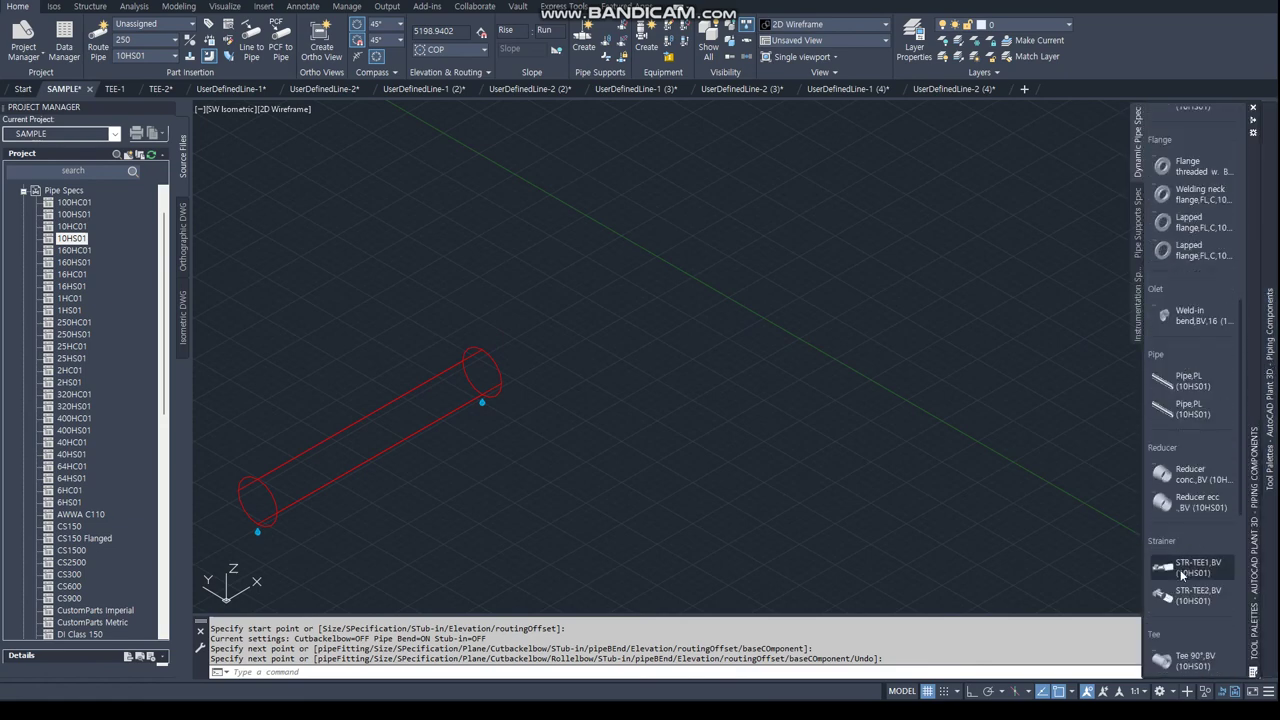
pyautogui.click(1180, 569)
pyautogui.click(482, 378)
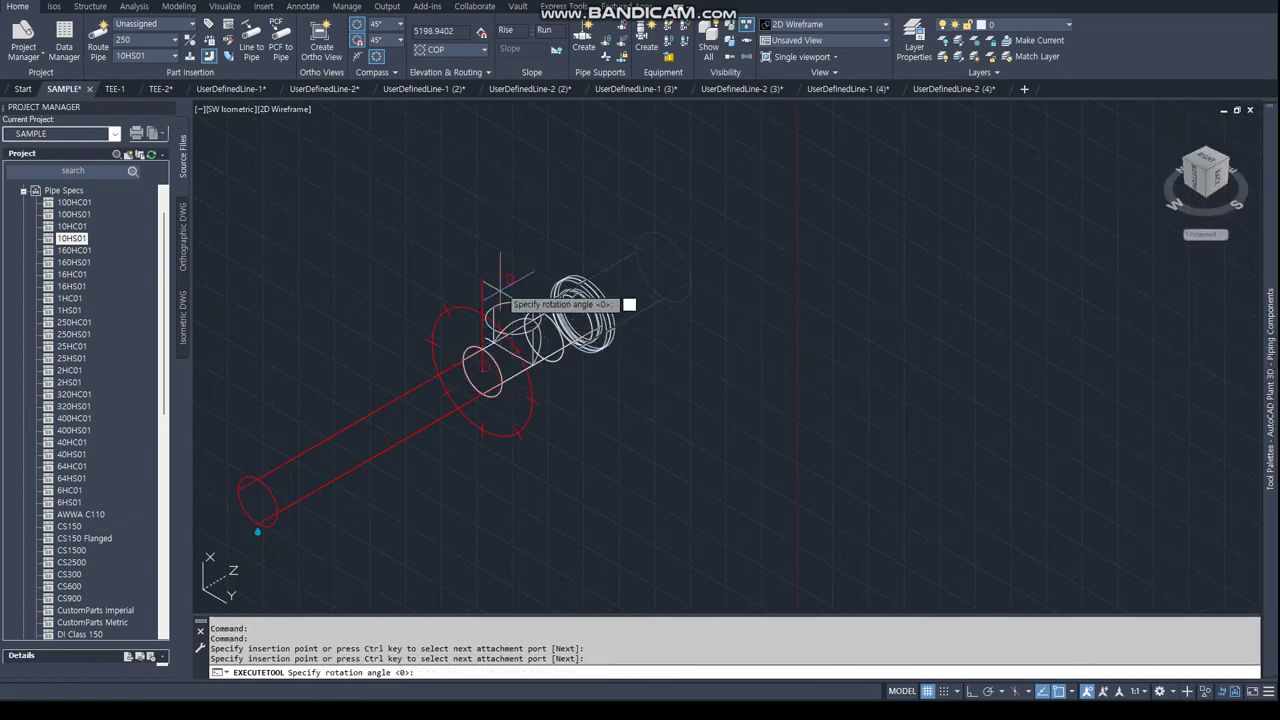
pyautogui.click(501, 286)
pyautogui.press('Escape')
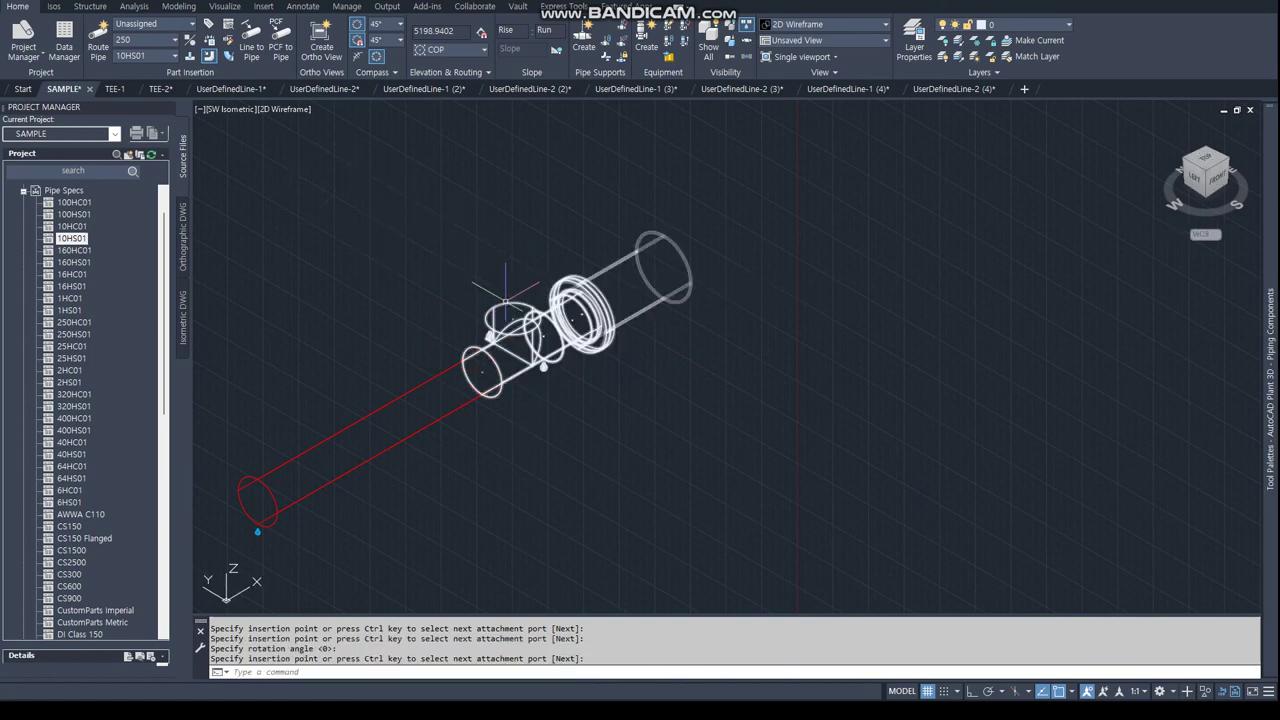
# Route a vertical pipe upward from the strainer's open branch
pyautogui.click(511, 298)
pyautogui.click(515, 297)
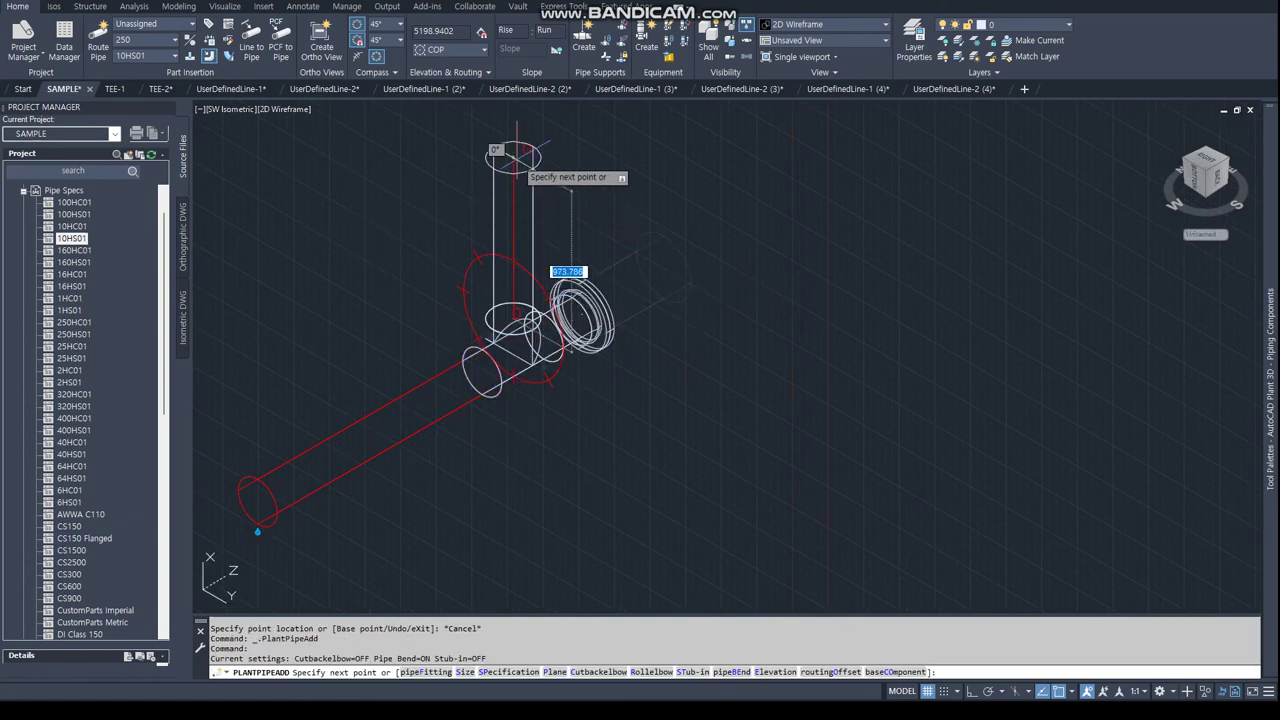
pyautogui.click(512, 150)
pyautogui.press('Escape')
pyautogui.scroll(-5, 650, 288)
pyautogui.middleClick(650, 288)
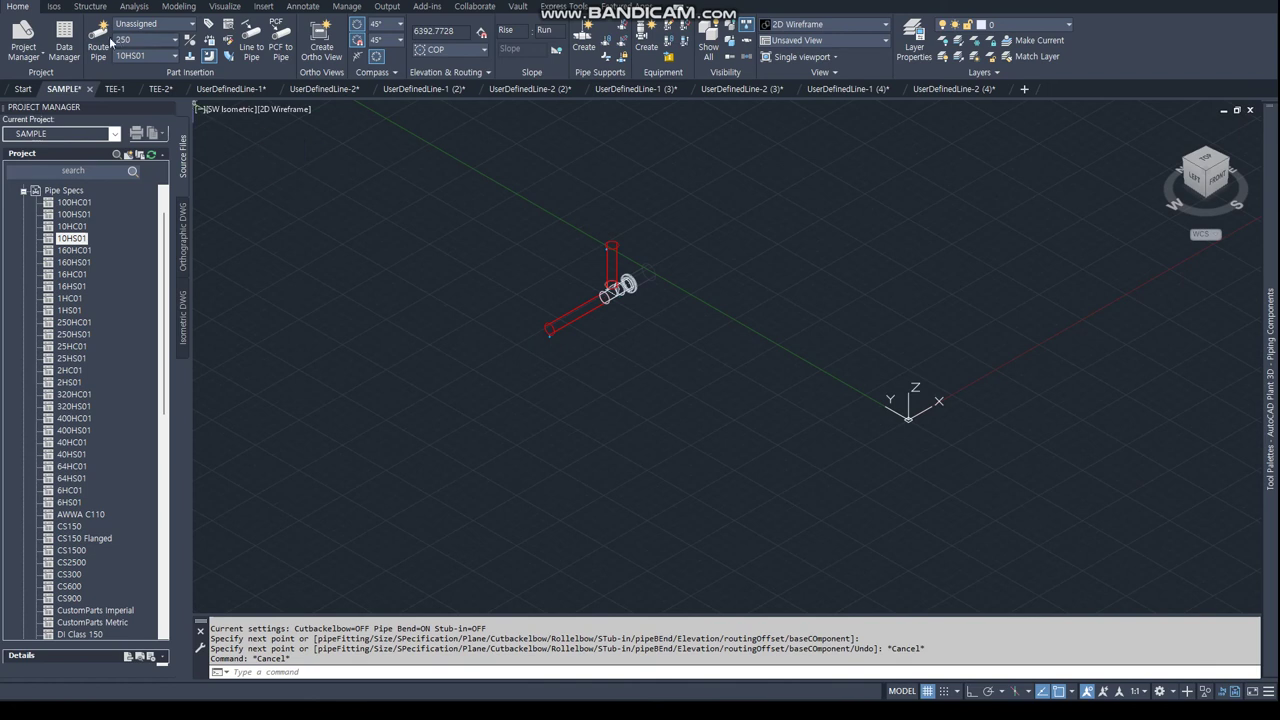
pyautogui.click(633, 366)
pyautogui.press('Escape')
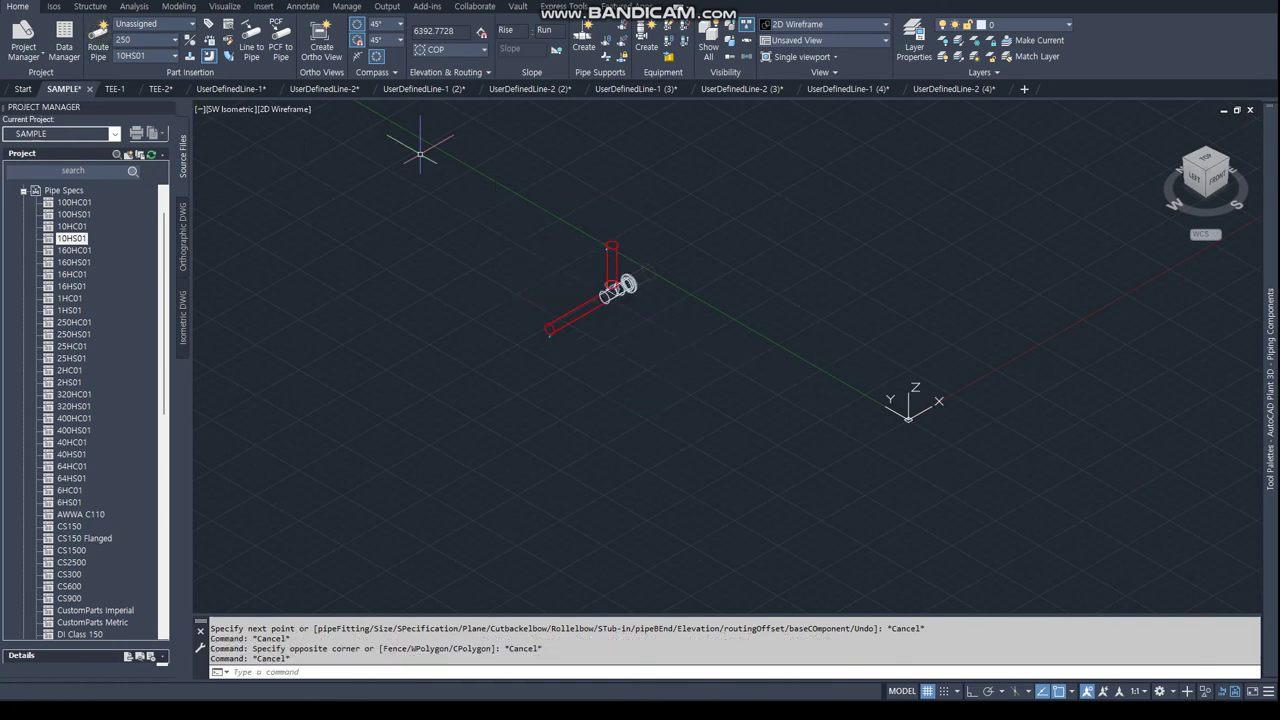
# Route a second pipe segment beside the first
pyautogui.click(98, 45)
pyautogui.click(617, 376)
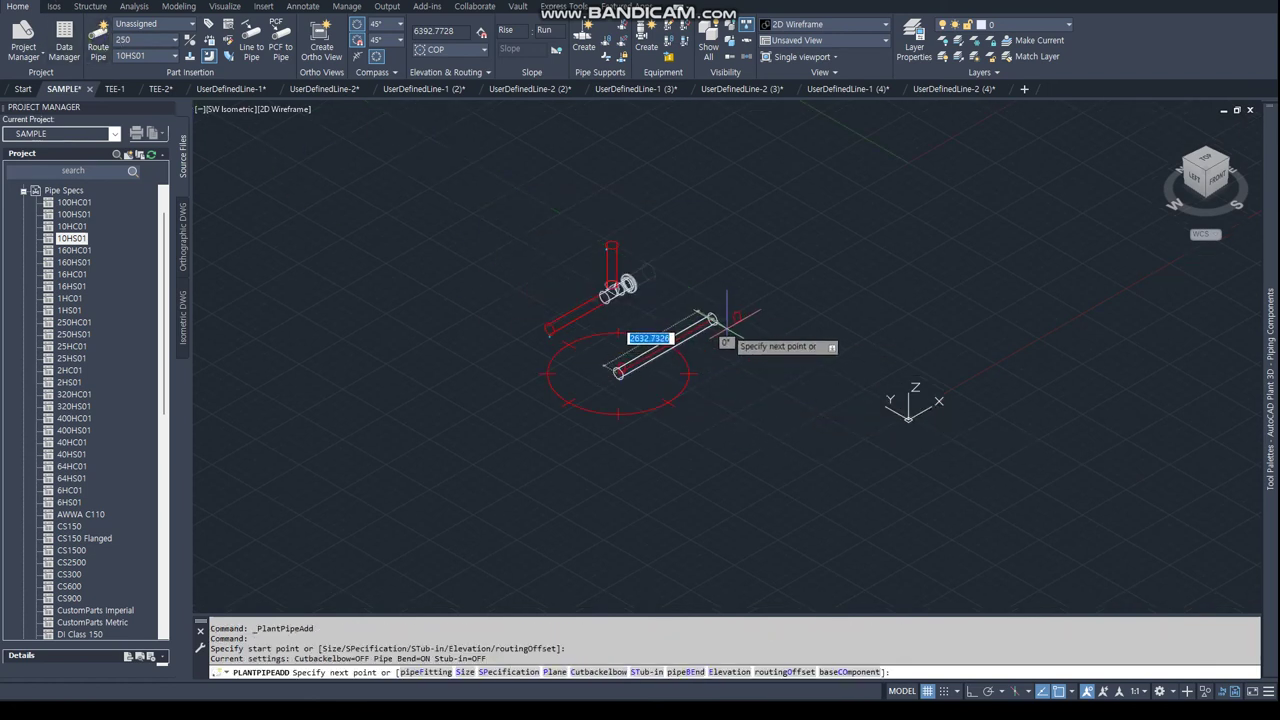
pyautogui.click(700, 328)
pyautogui.press('Return')
pyautogui.moveTo(1270, 390)
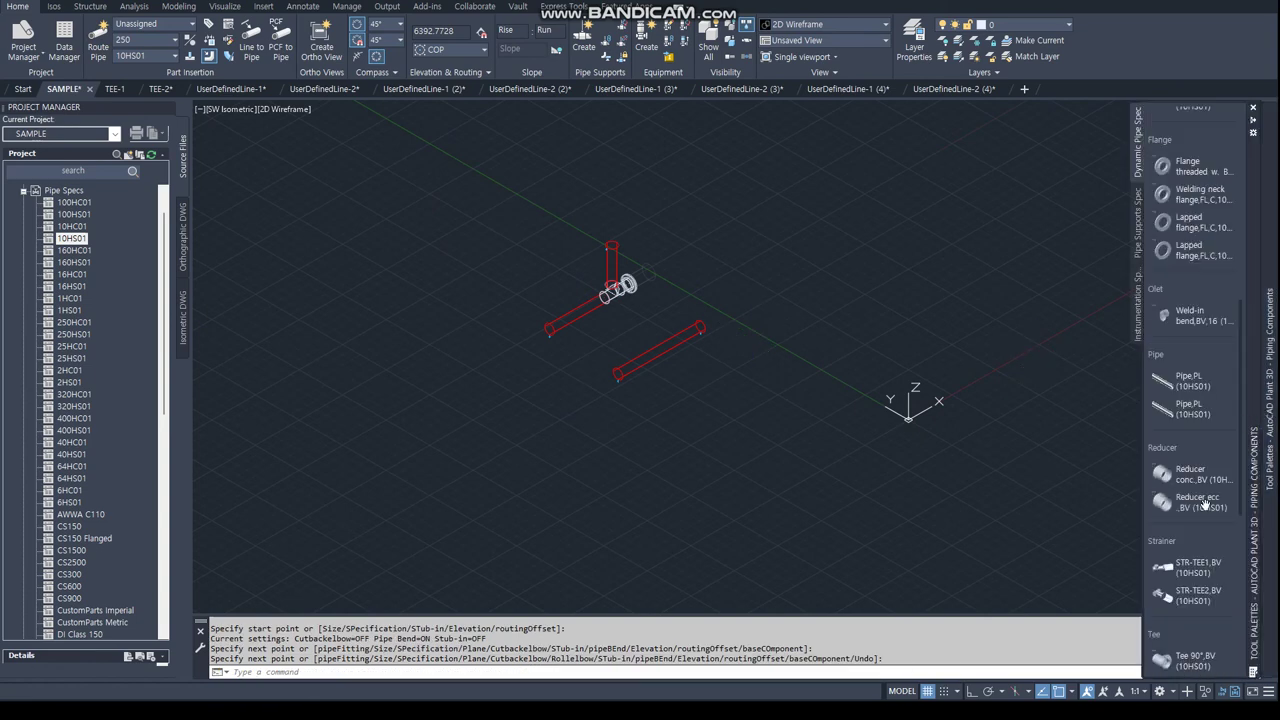
# Place the STR-TEE2 strainer tee on the second pipe
pyautogui.click(660, 352)
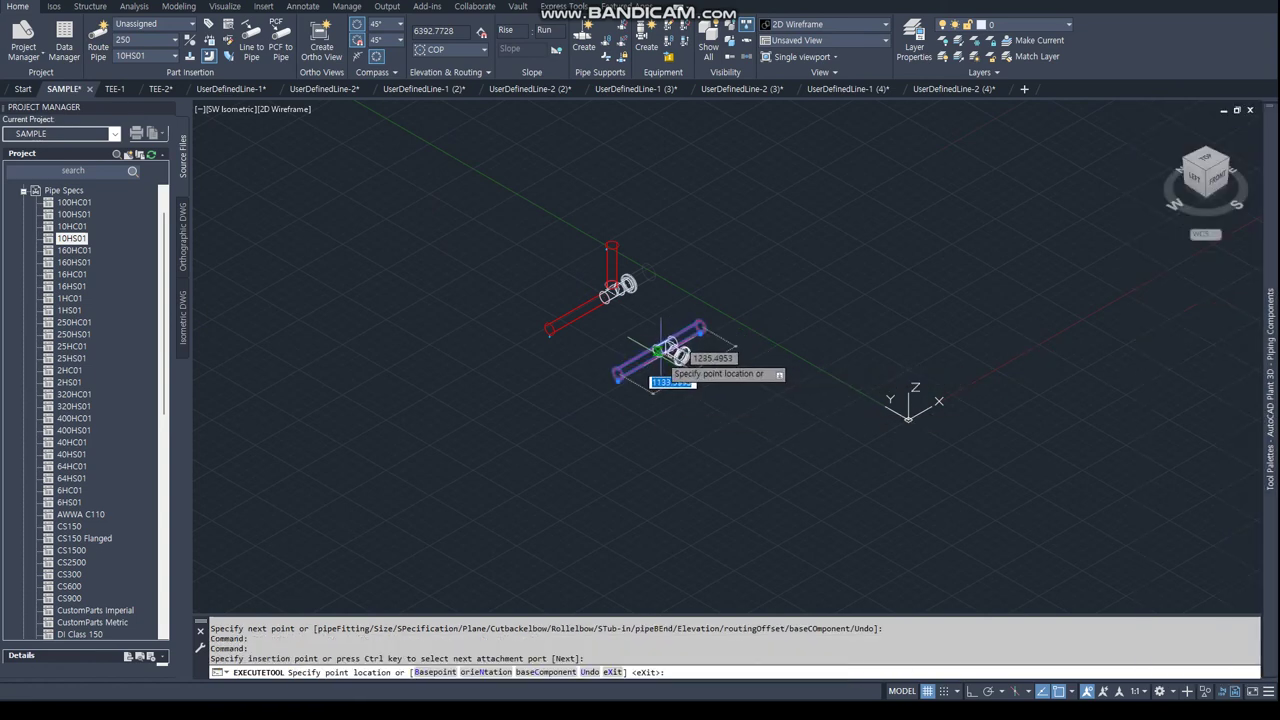
pyautogui.click(670, 348)
pyautogui.click(743, 371)
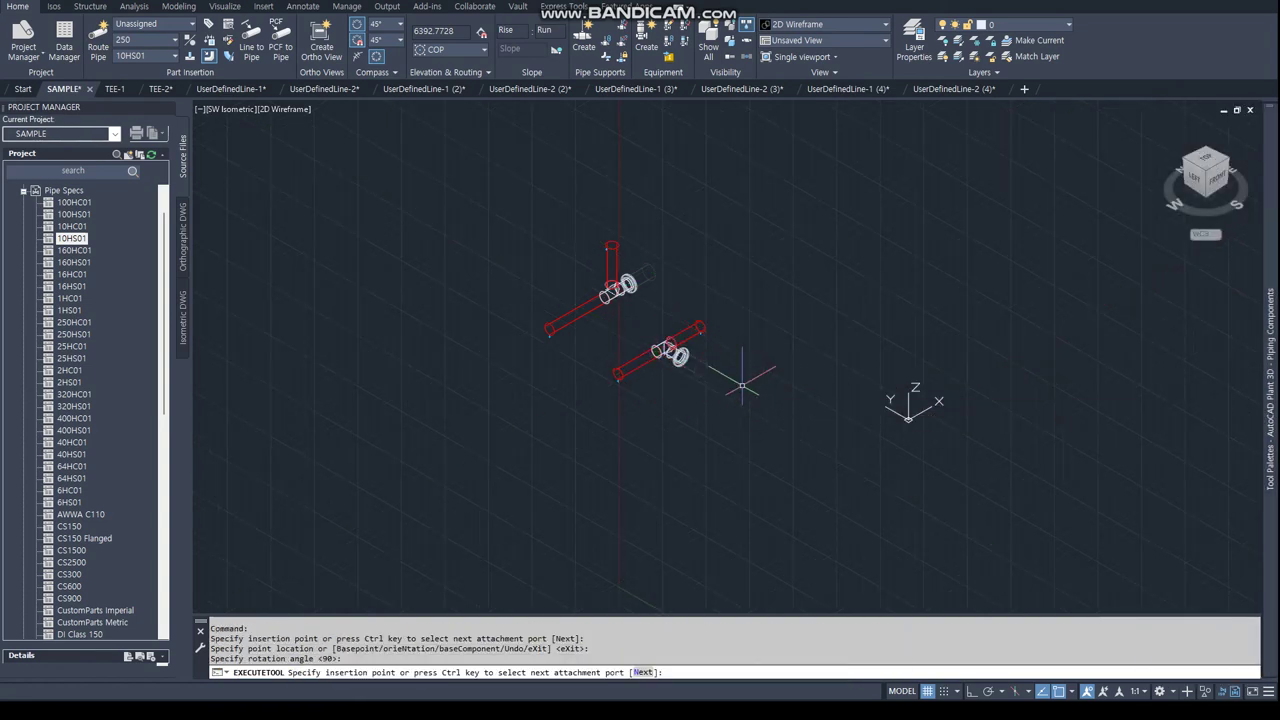
pyautogui.press('Escape')
pyautogui.press('Escape')
pyautogui.press('Escape')
pyautogui.scroll(3, 614, 320)
pyautogui.scroll(-2, 614, 322)
pyautogui.scroll(-1, 575, 335)
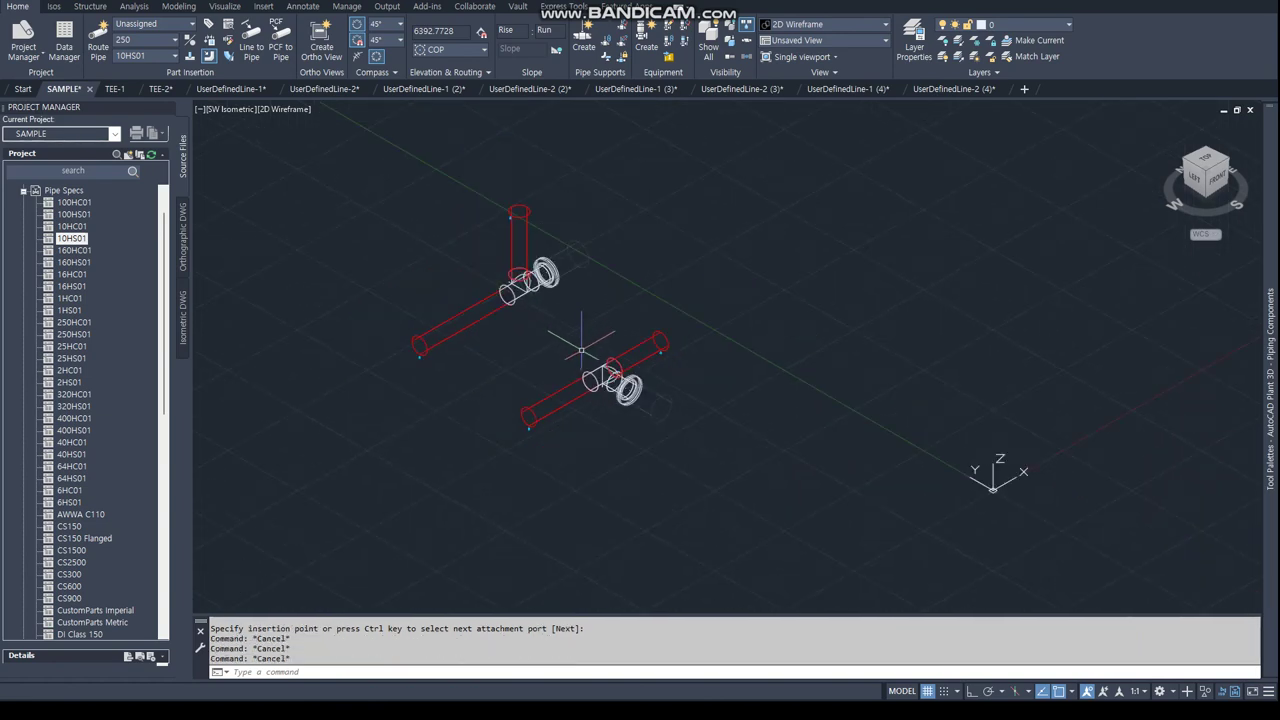
pyautogui.click(532, 288)
pyautogui.rightClick(528, 292)
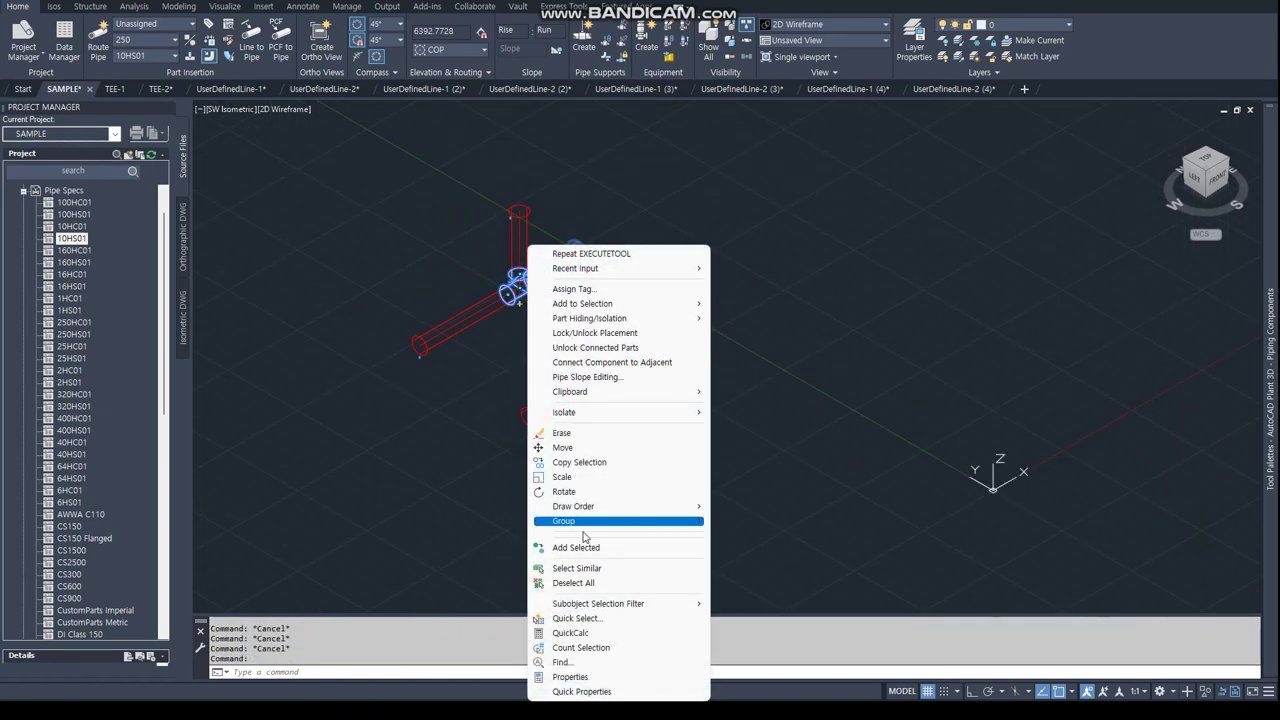
pyautogui.click(568, 677)
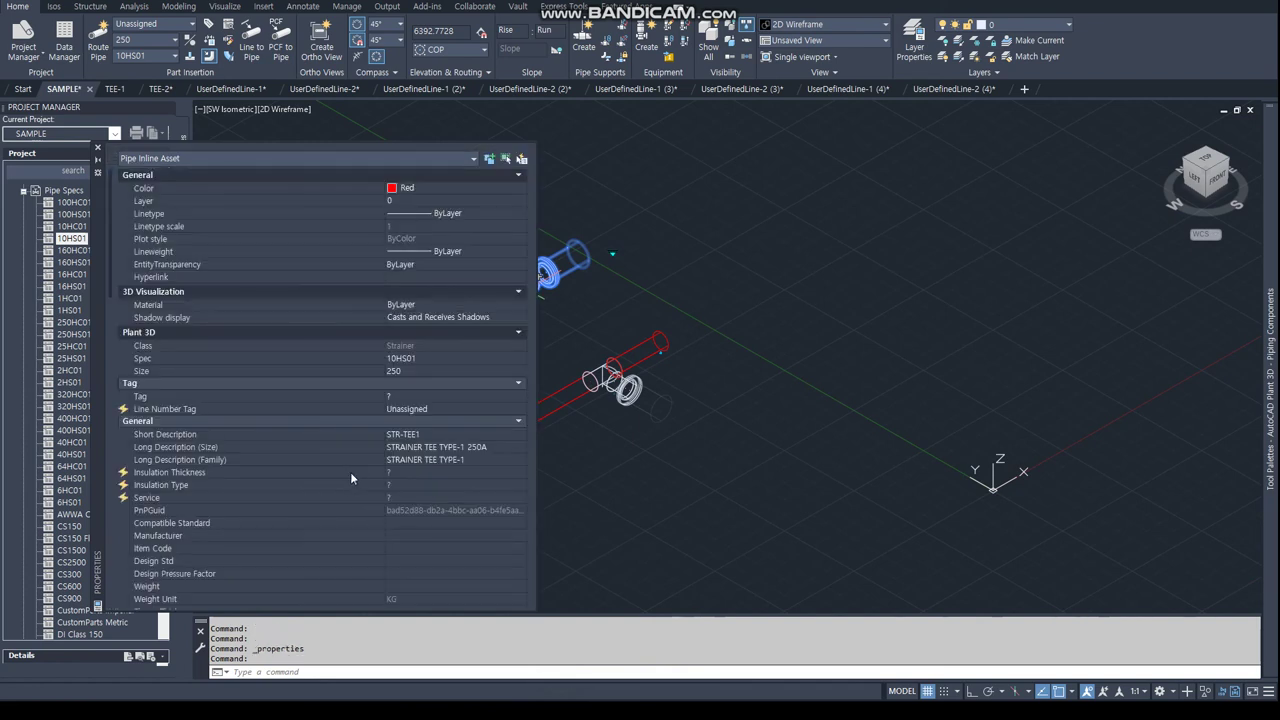
pyautogui.scroll(-5, 460, 456)
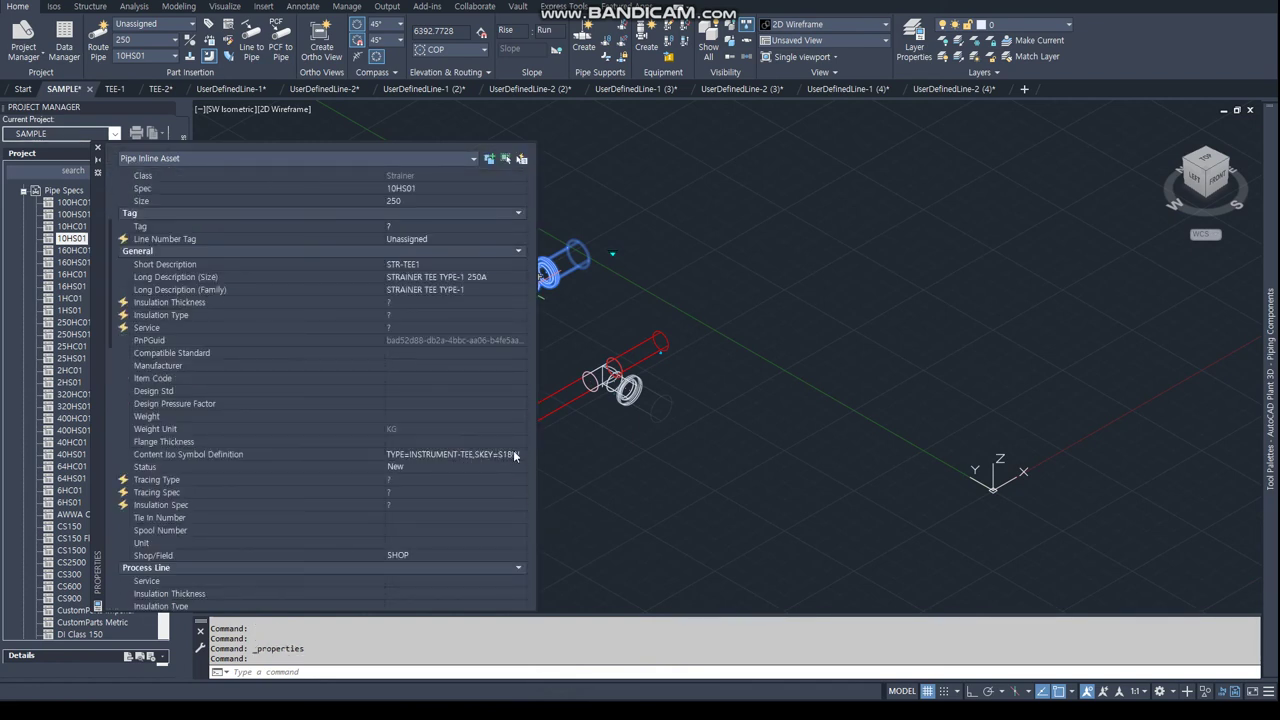
pyautogui.click(96, 146)
pyautogui.press('Escape')
pyautogui.press('Escape')
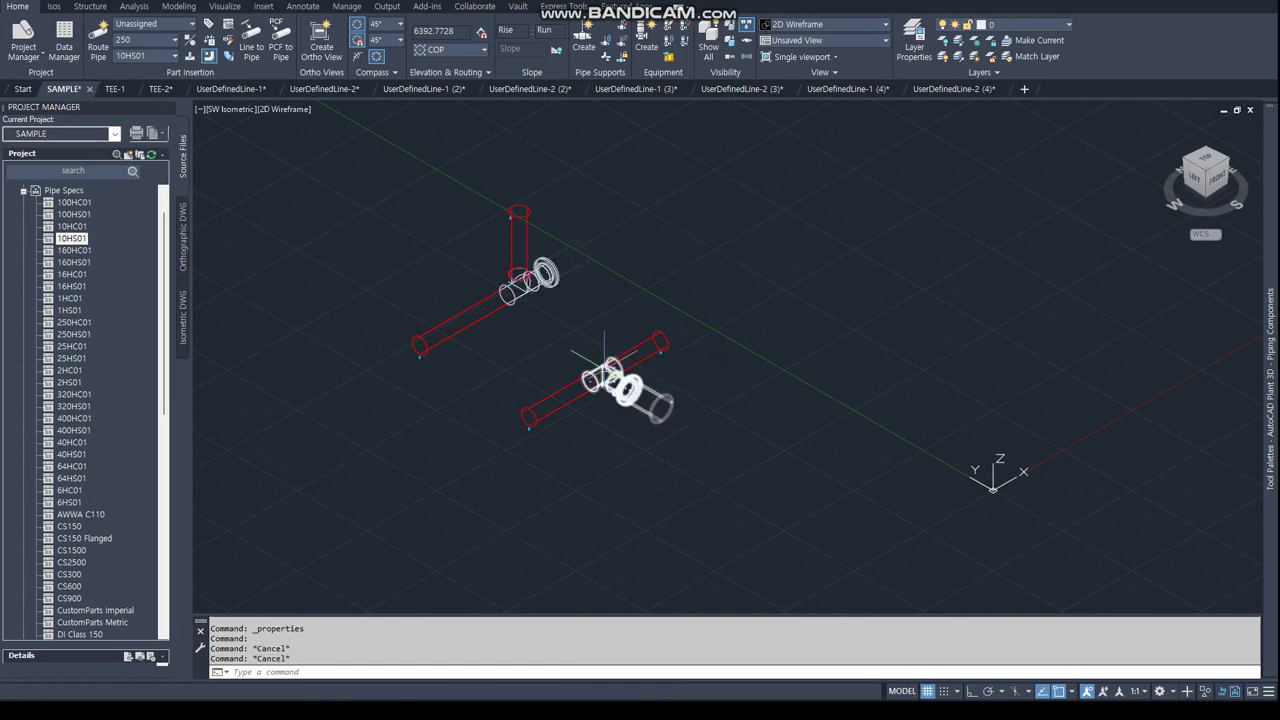
pyautogui.click(605, 380)
pyautogui.rightClick(604, 380)
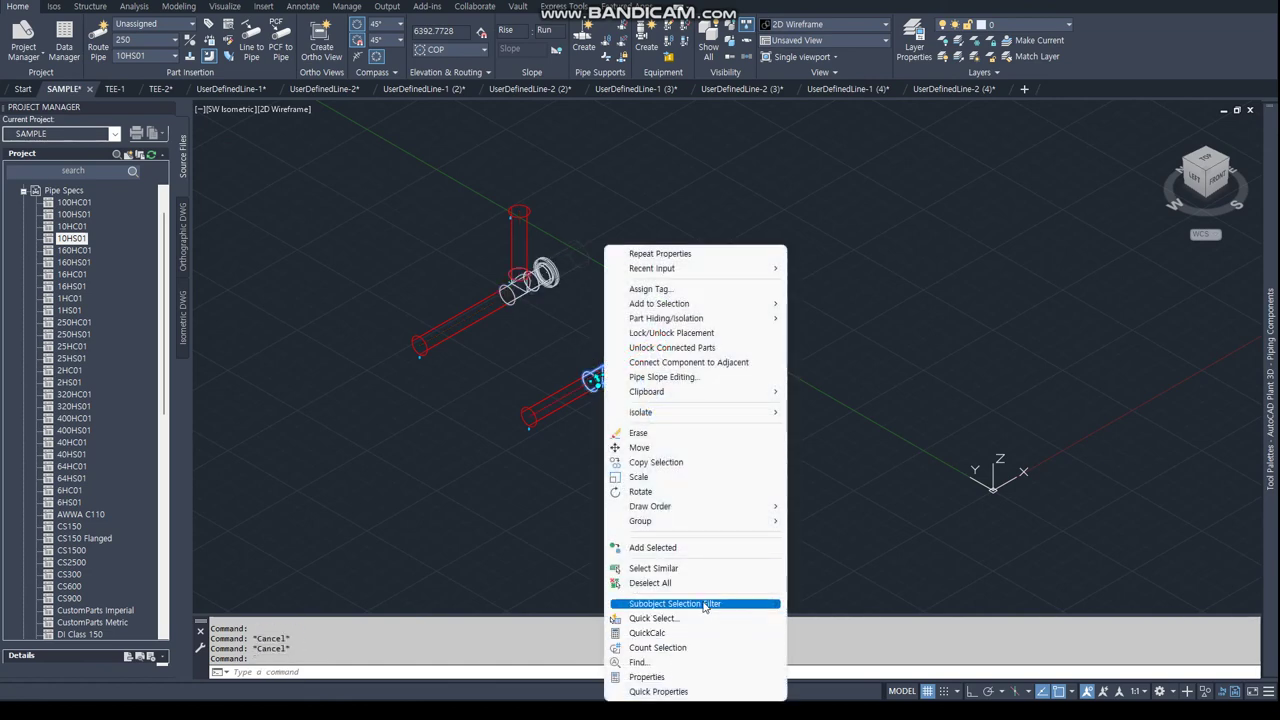
pyautogui.click(660, 677)
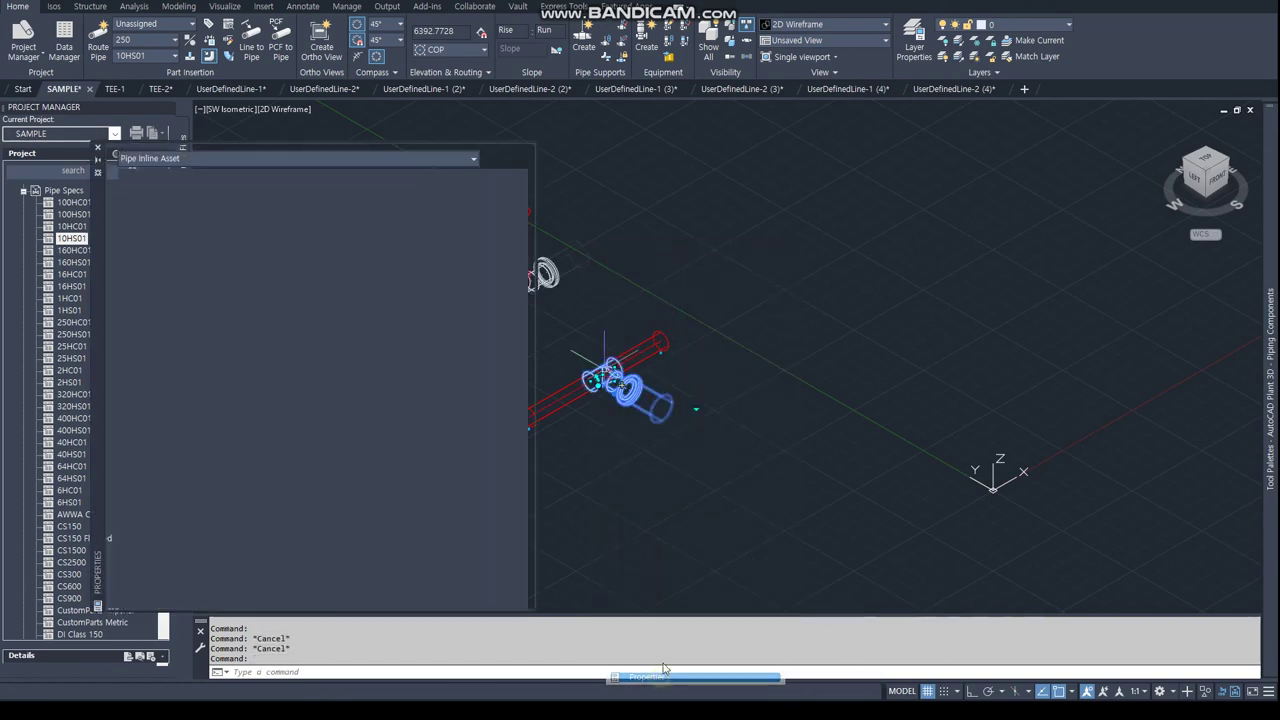
pyautogui.scroll(-5, 429, 450)
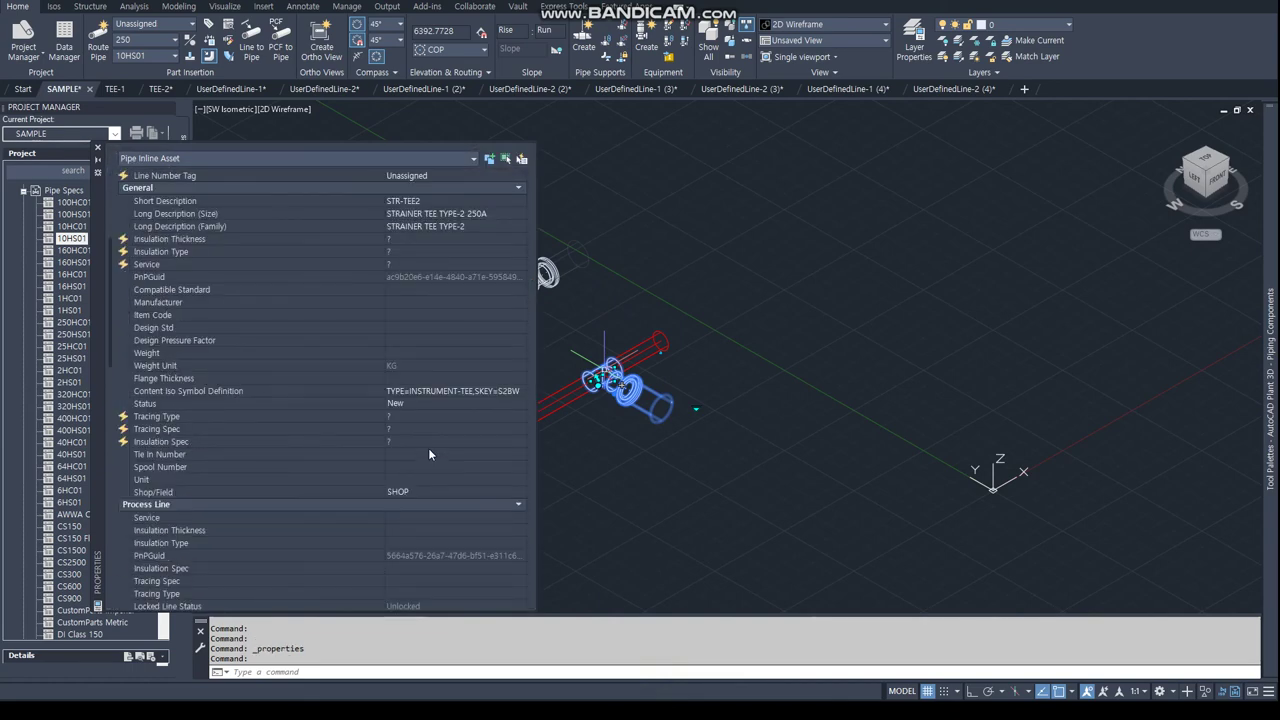
pyautogui.click(97, 149)
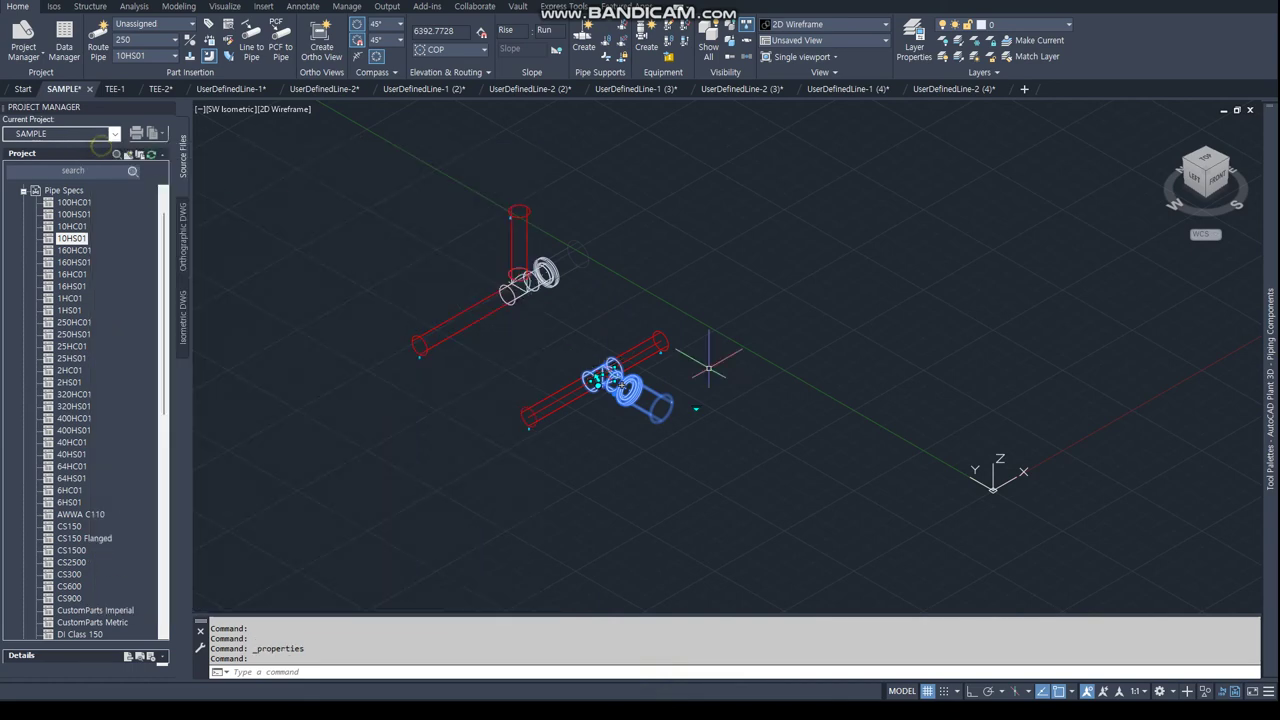
pyautogui.press('Escape')
pyautogui.press('Escape')
pyautogui.moveTo(614, 300); pyautogui.dragTo(400, 357, button='middle')
pyautogui.scroll(2, 429, 328)
# Extend the lower pipe with a vertical leg rising after the elbow
pyautogui.click(429, 327)
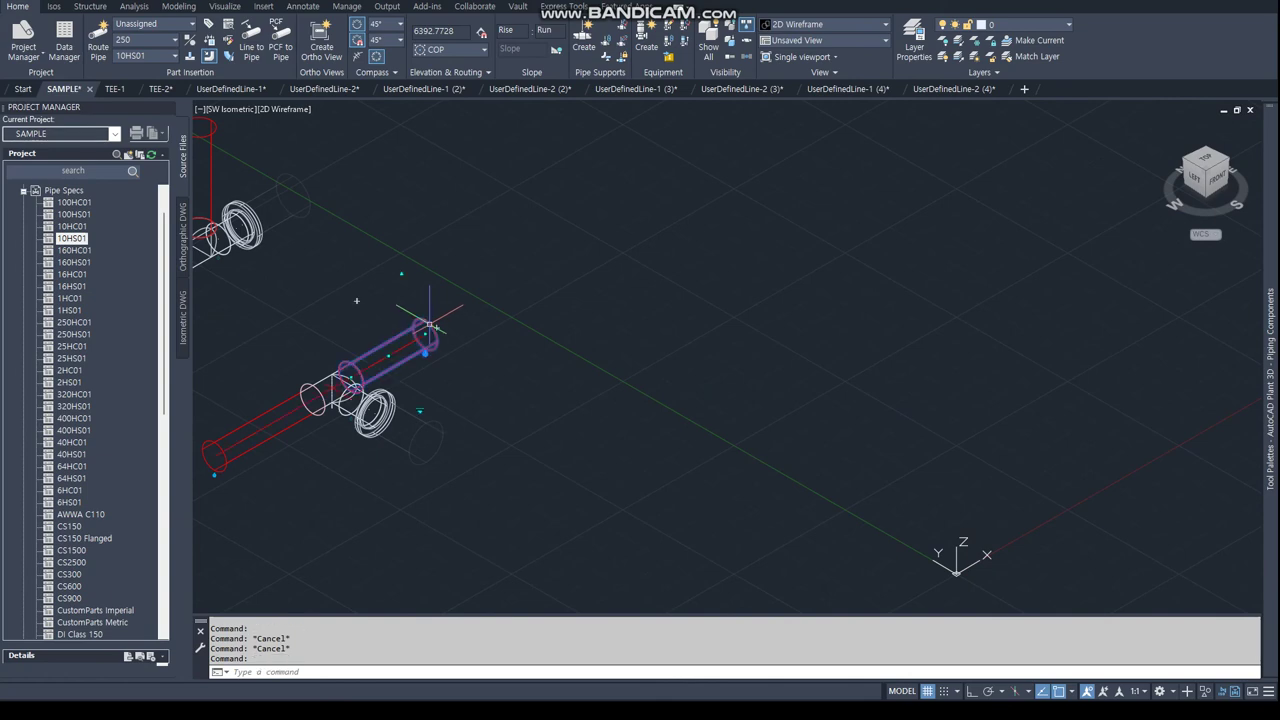
pyautogui.click(436, 327)
pyautogui.click(743, 171)
pyautogui.scroll(2, 700, 320)
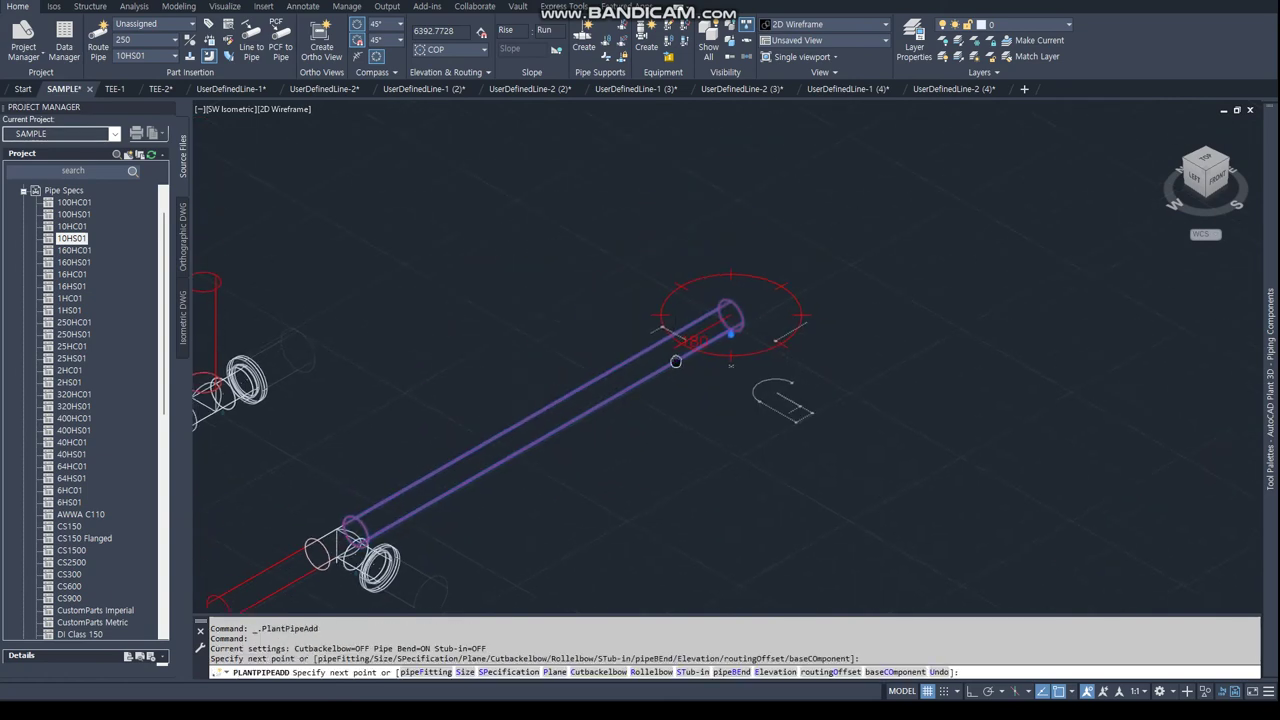
pyautogui.click(648, 283)
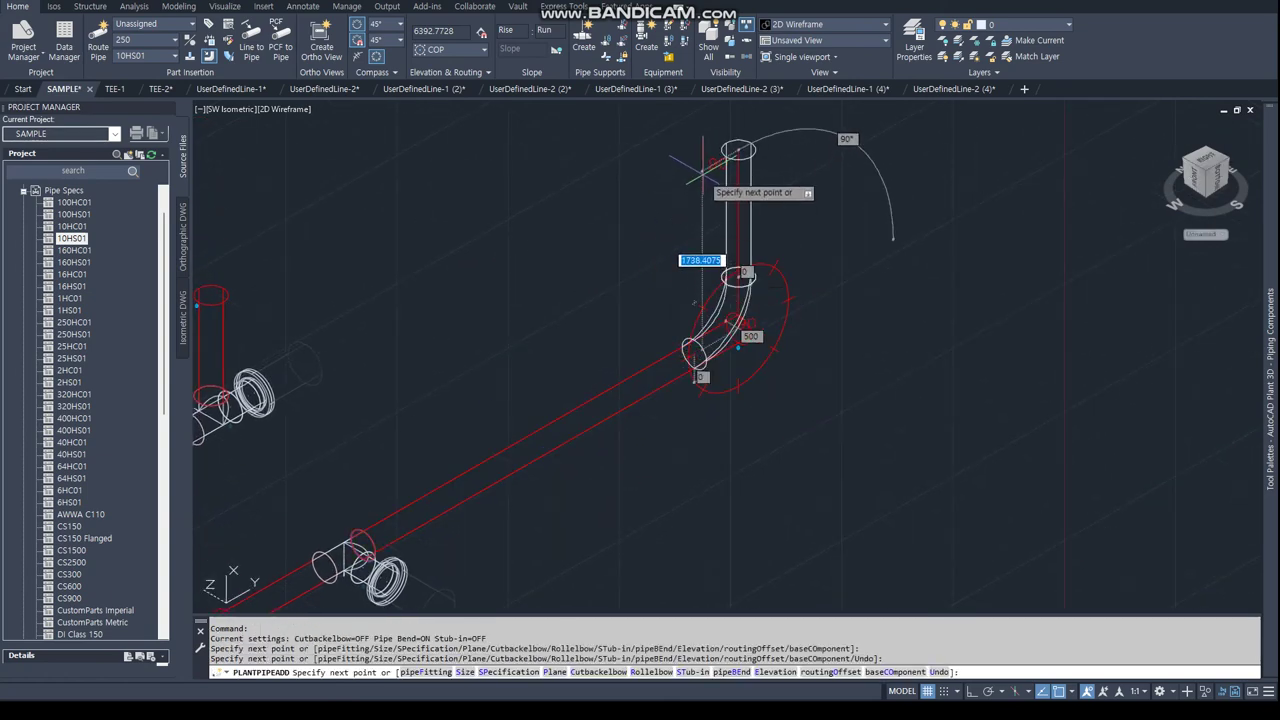
pyautogui.scroll(-2, 680, 160)
pyautogui.click(716, 128)
pyautogui.press('Escape')
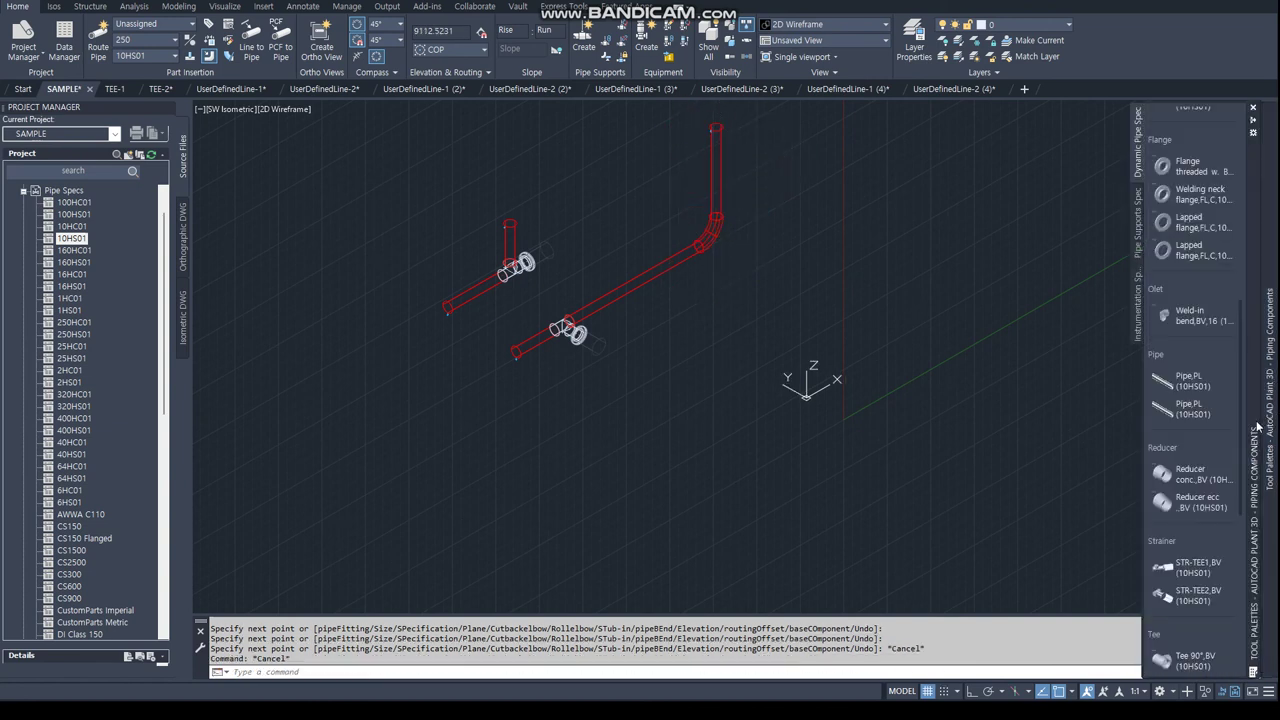
# Place three STR-TEE1 strainer tees along the horizontal pipe, accepting default rotation
pyautogui.click(1193, 567)
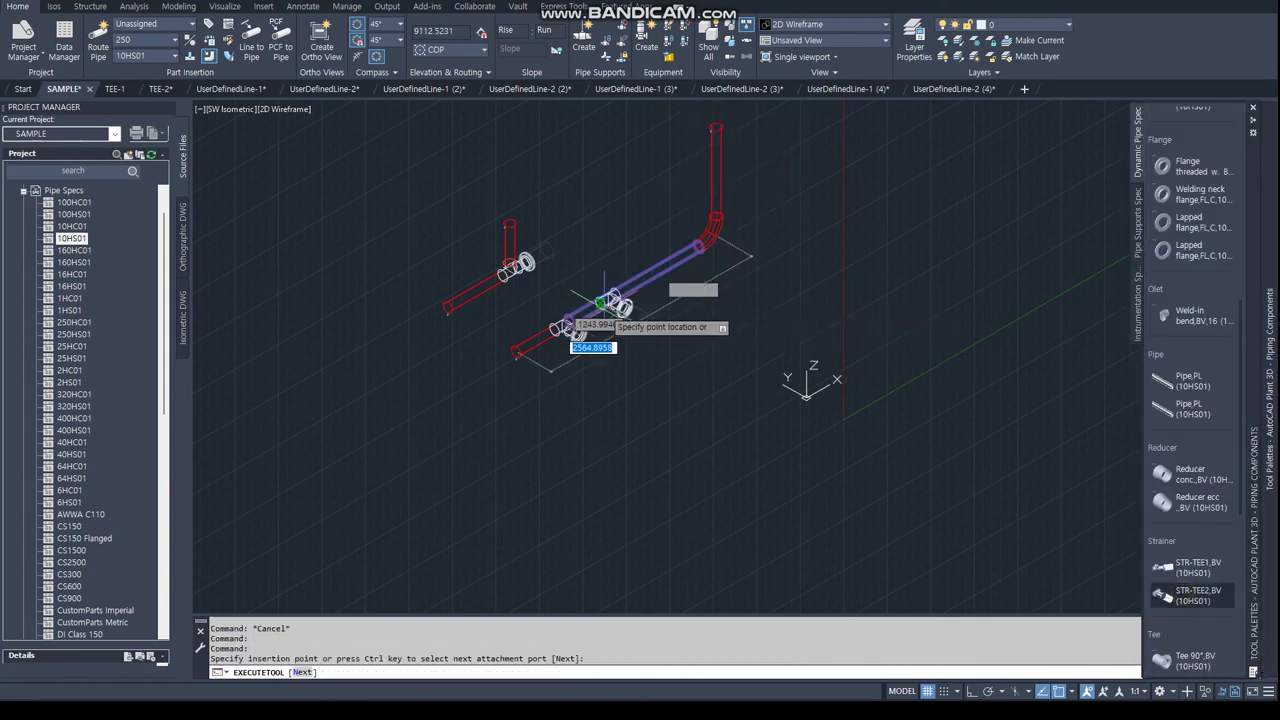
pyautogui.click(597, 303)
pyautogui.press('Return')
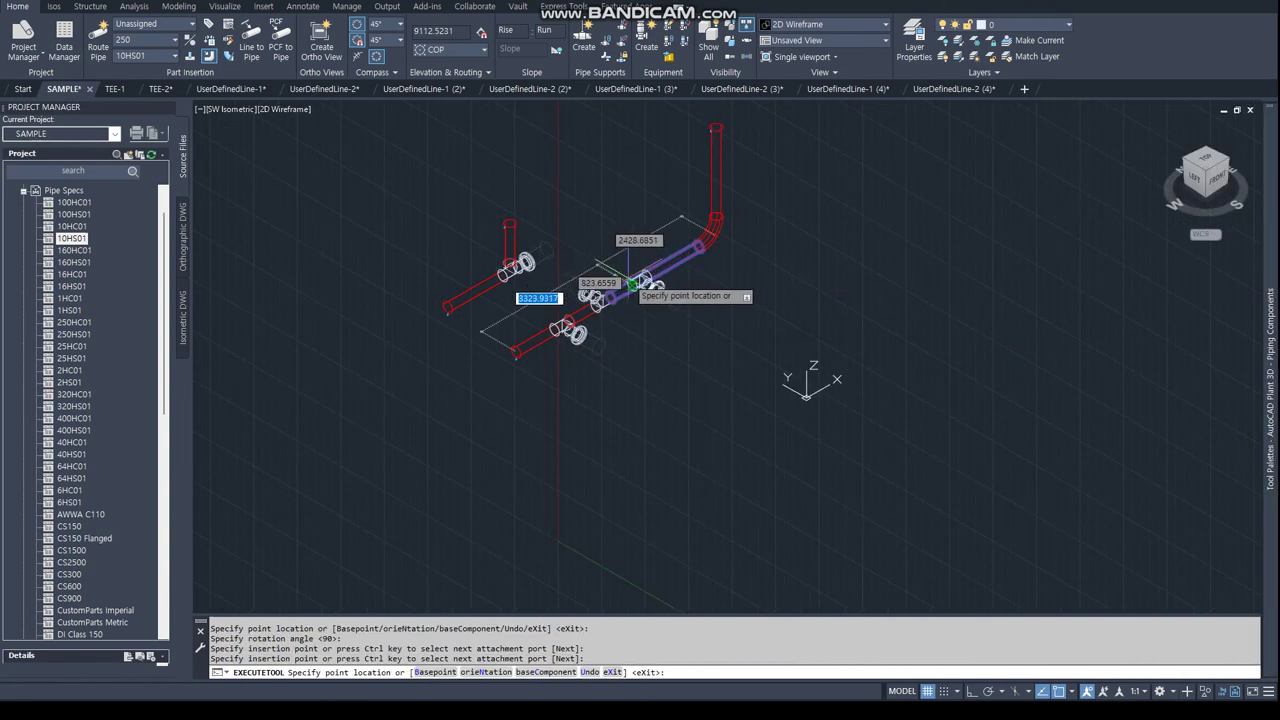
pyautogui.click(639, 290)
pyautogui.press('Return')
pyautogui.click(672, 252)
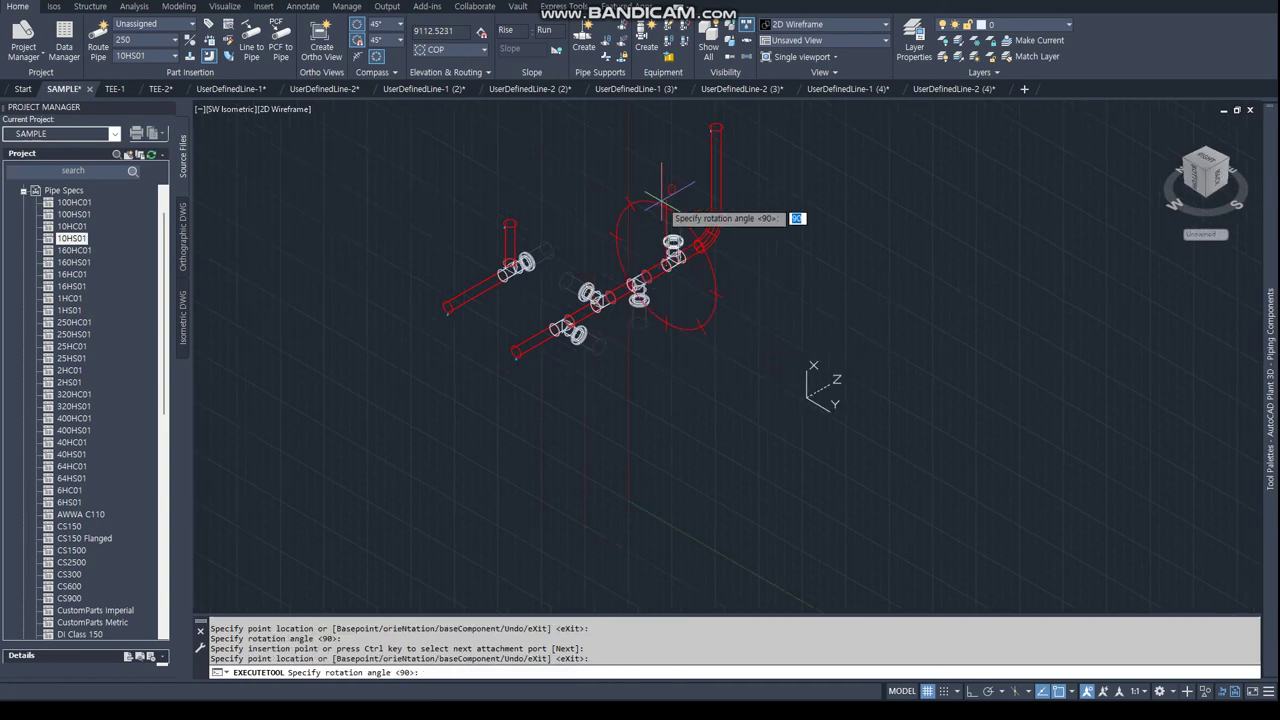
pyautogui.press('Return')
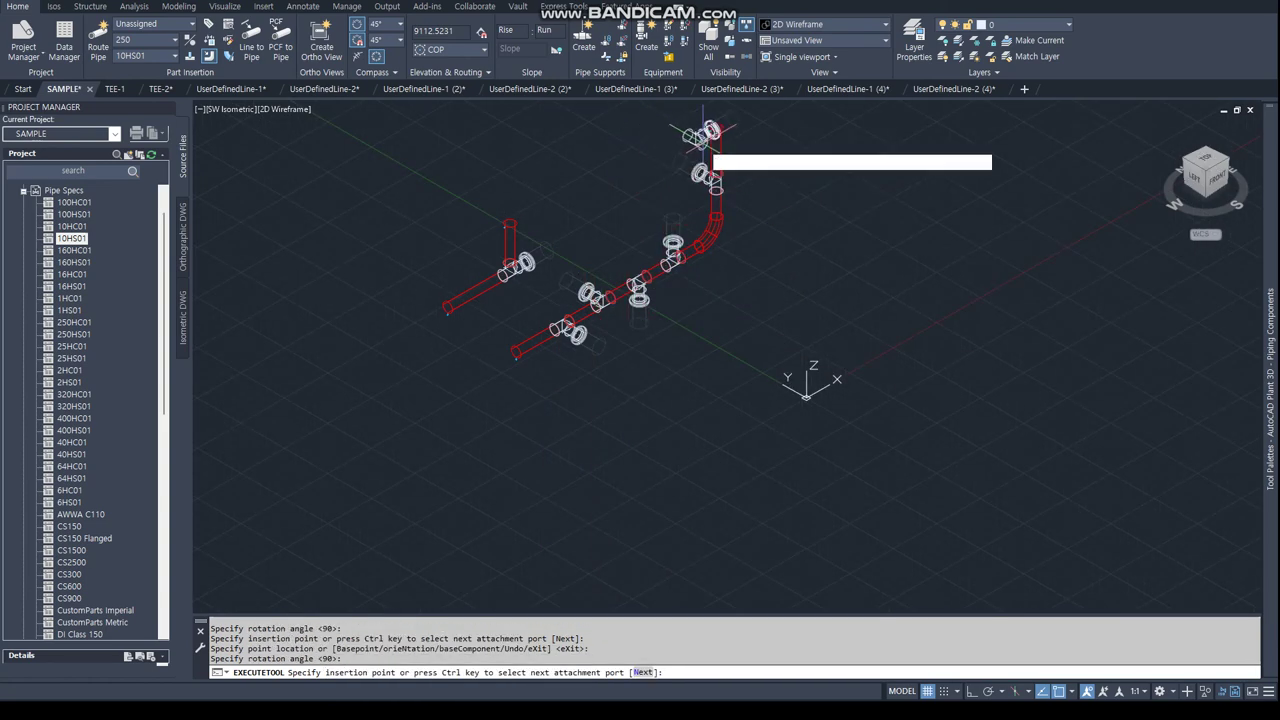
pyautogui.moveTo(715, 190); pyautogui.dragTo(710, 433, button='middle')
pyautogui.scroll(5, 710, 433)
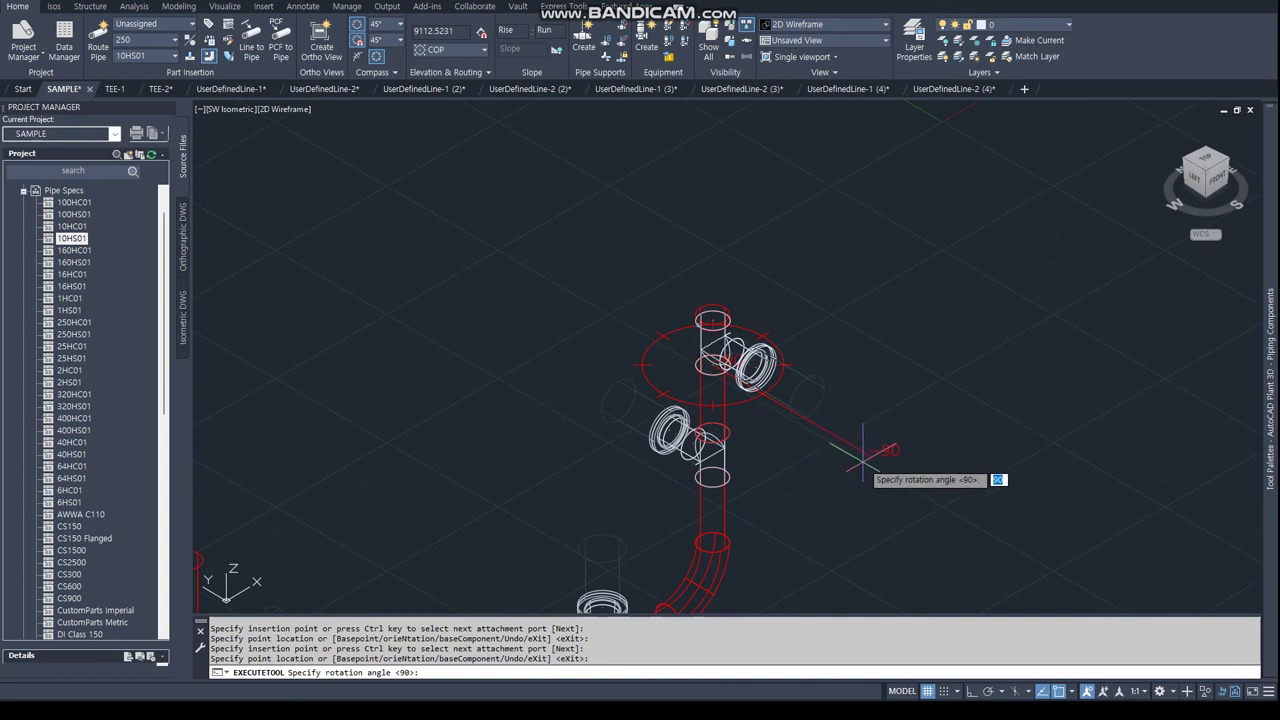
pyautogui.press('ctrl')
pyautogui.press('ctrl')
pyautogui.press('ctrl')
pyautogui.press('Escape')
pyautogui.press('Escape')
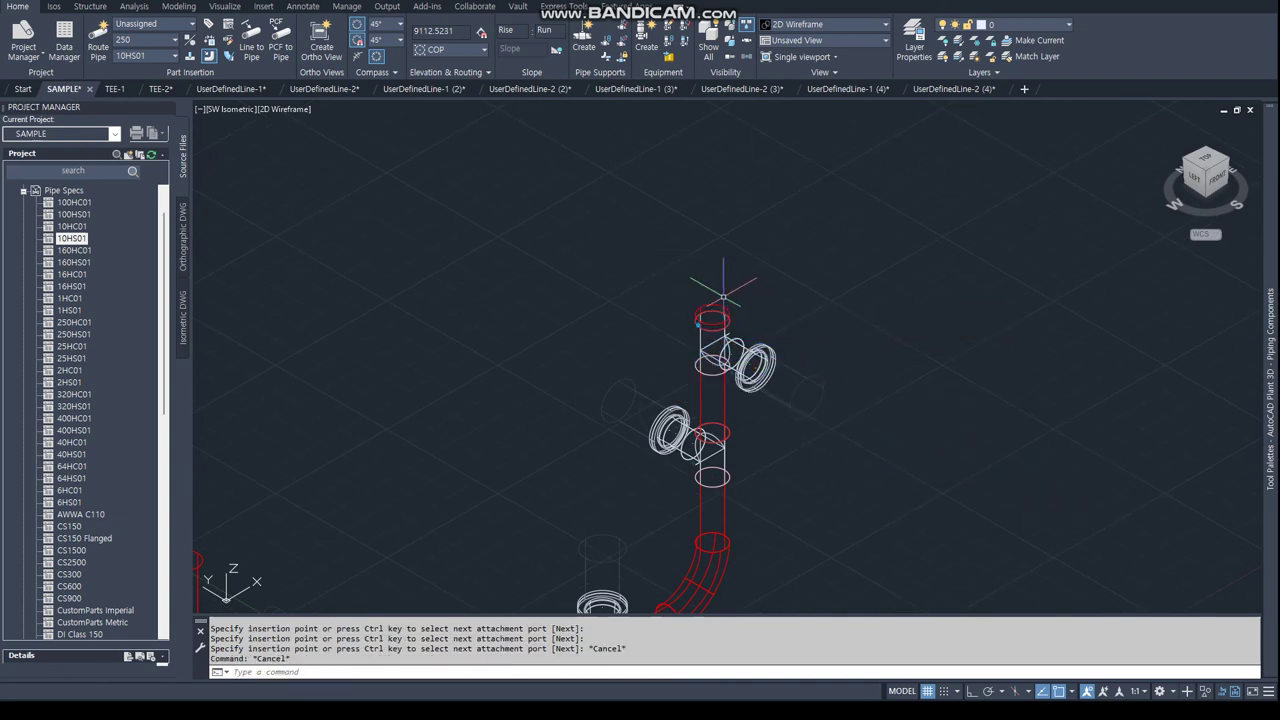
# Cap the riser top with a STR-TEE2 strainer tee
pyautogui.click(709, 283)
pyautogui.click(716, 302)
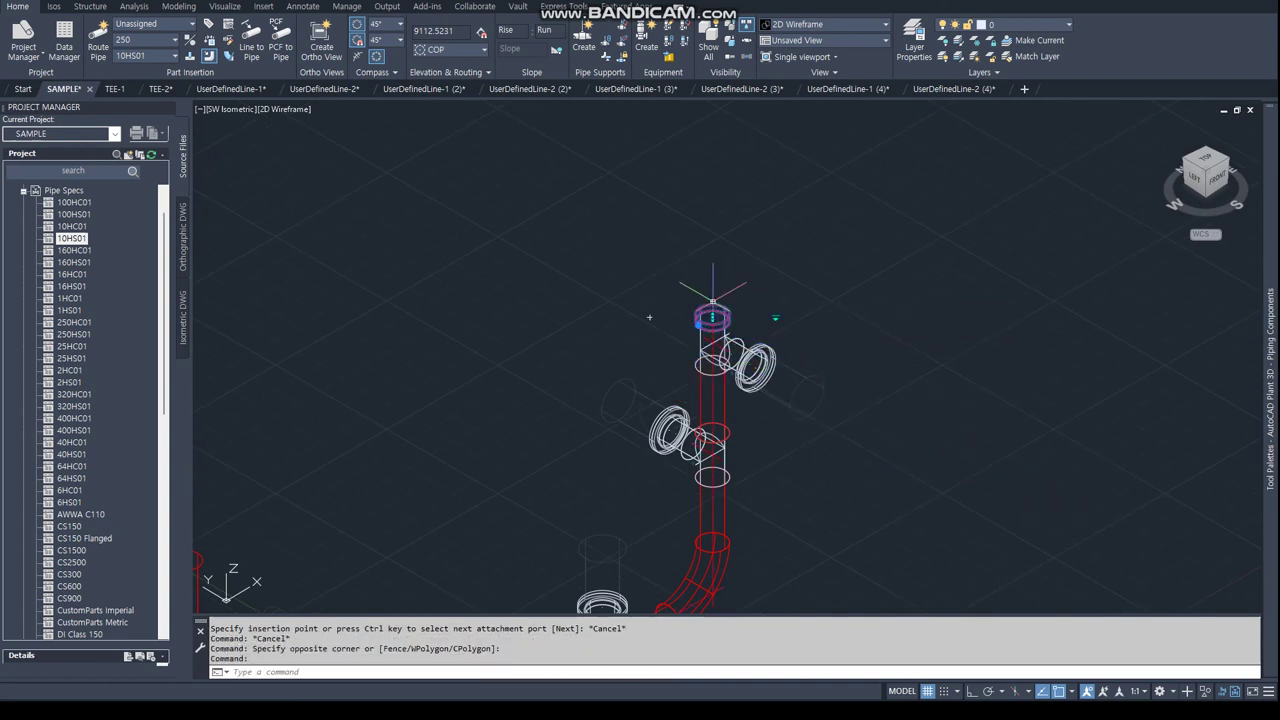
pyautogui.click(713, 313)
pyautogui.press('Escape')
pyautogui.scroll(-3, 793, 244)
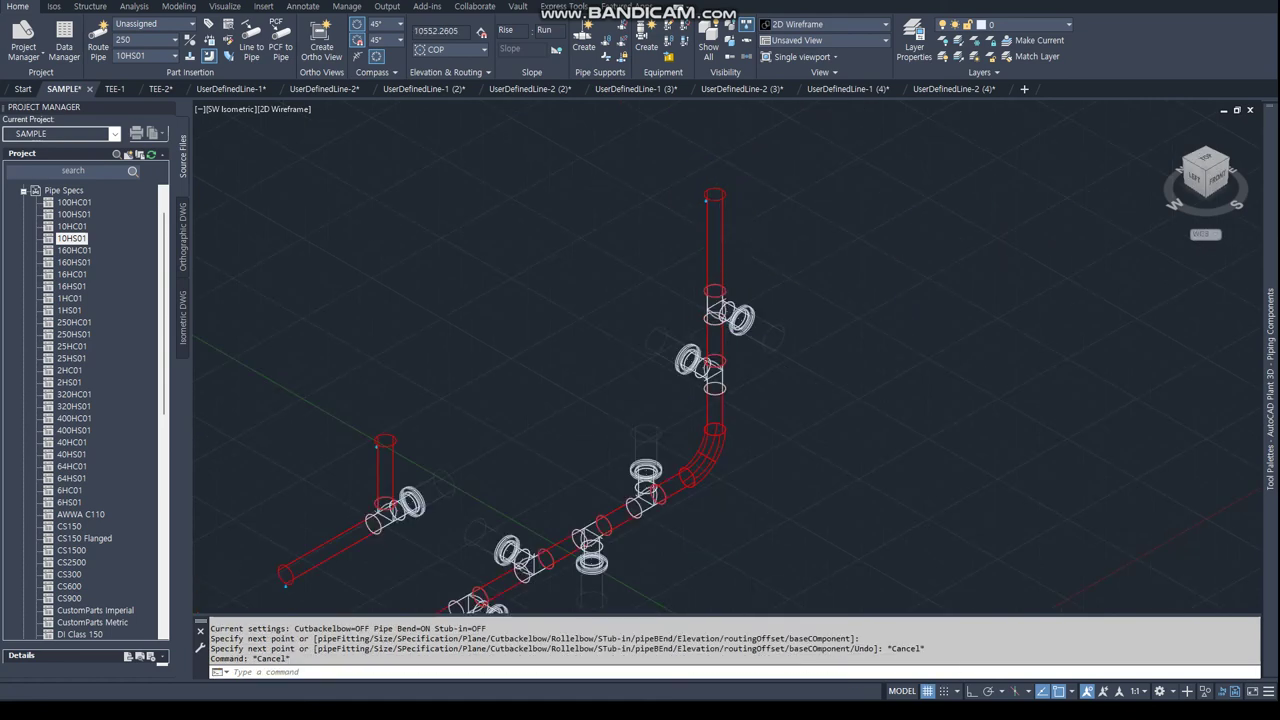
pyautogui.scroll(-2, 830, 262)
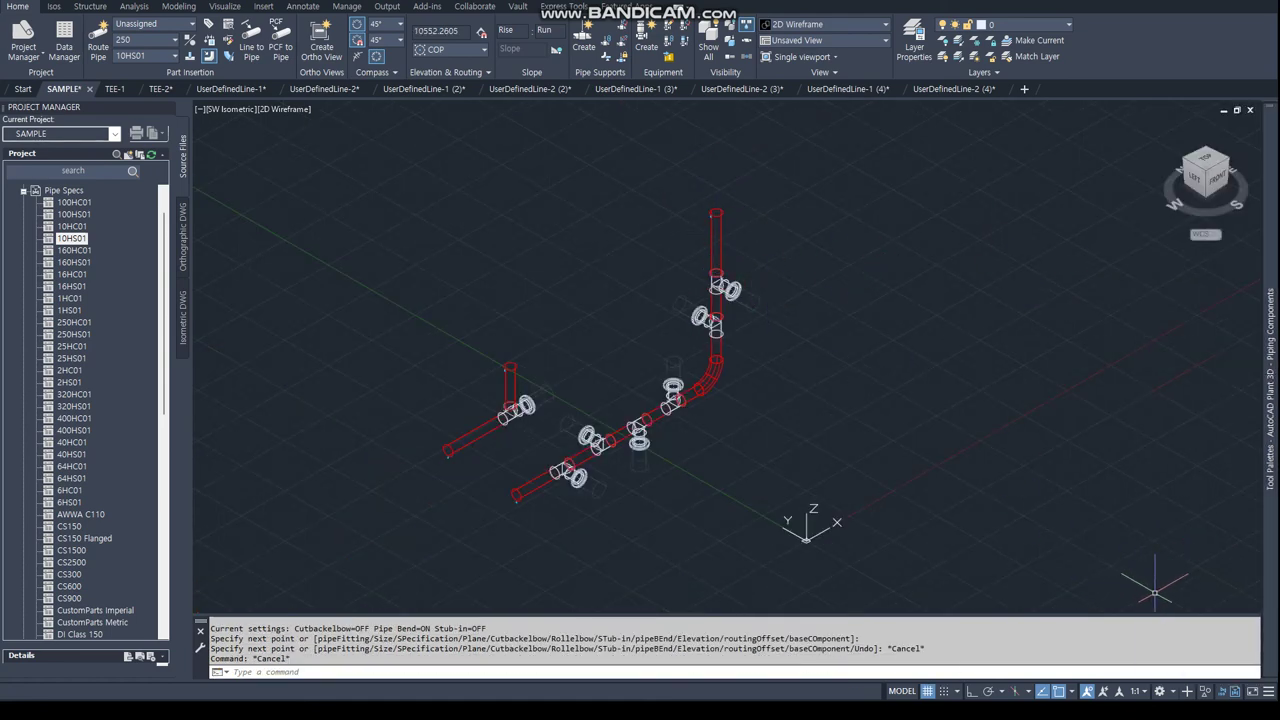
pyautogui.click(1186, 598)
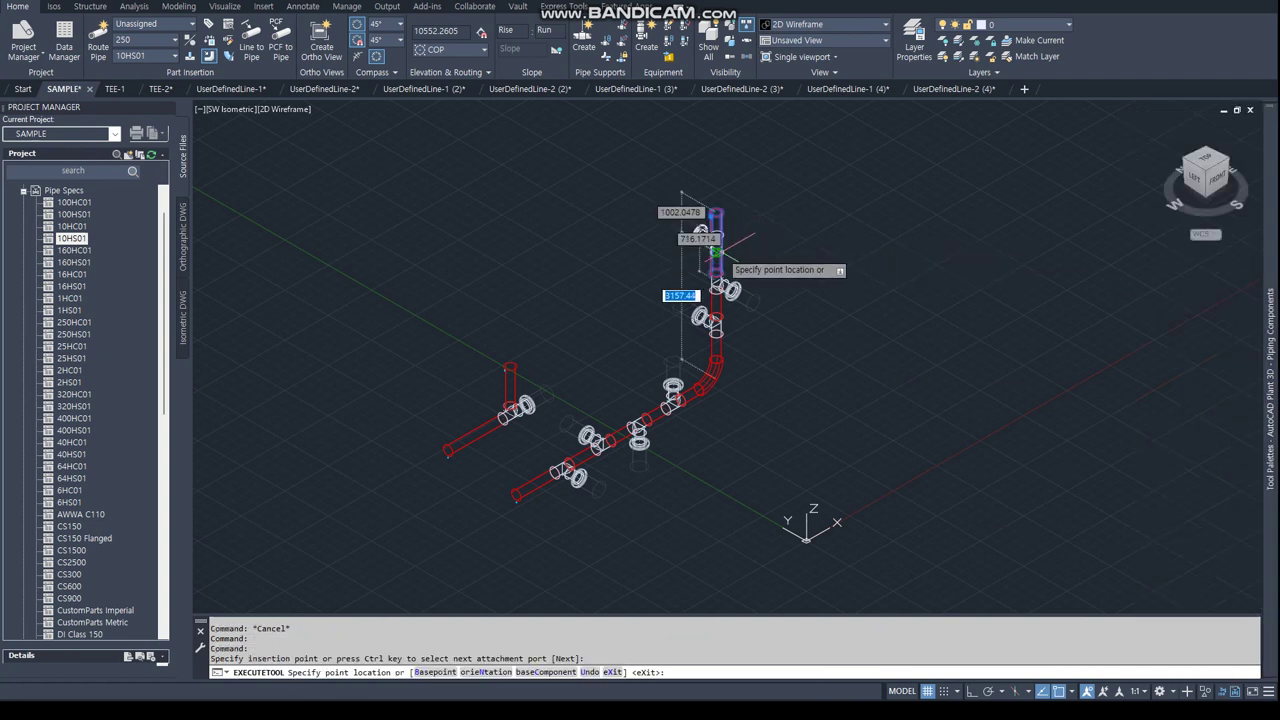
pyautogui.click(716, 255)
pyautogui.click(740, 240)
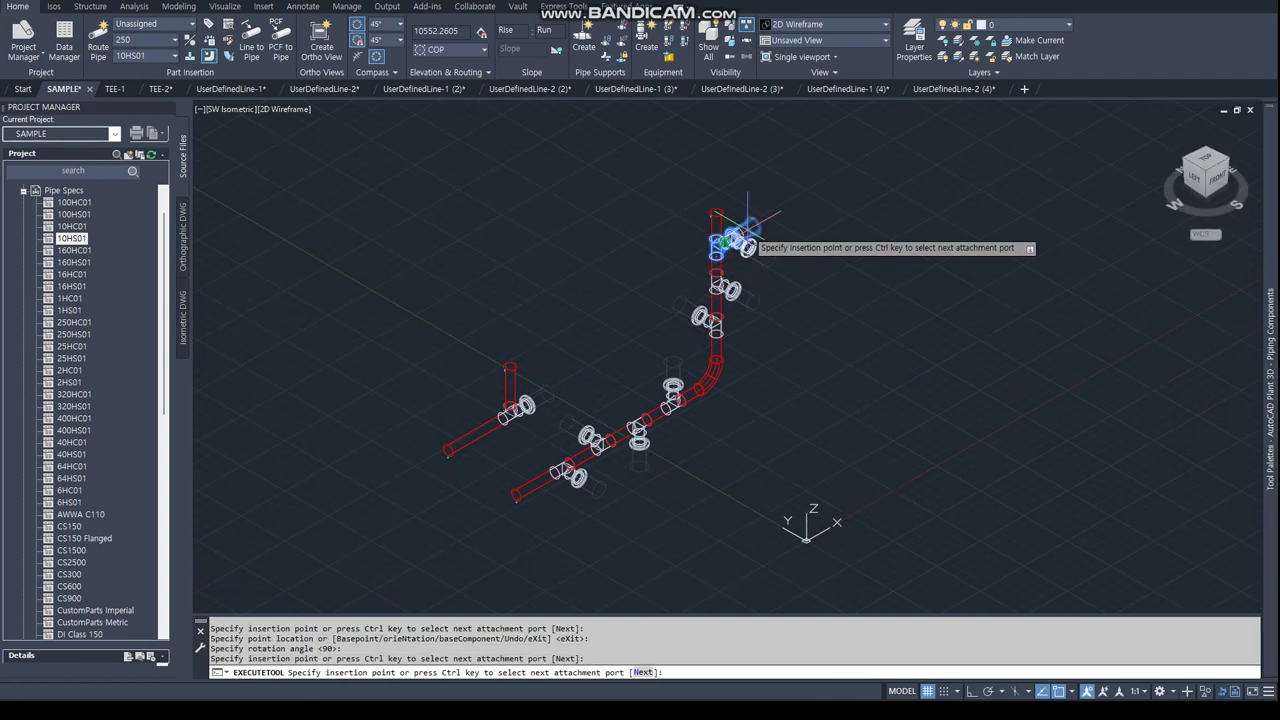
pyautogui.press('Escape')
pyautogui.press('Escape')
# Select the elbow with all connected parts and generate a Quick Iso of the run
pyautogui.click(706, 382)
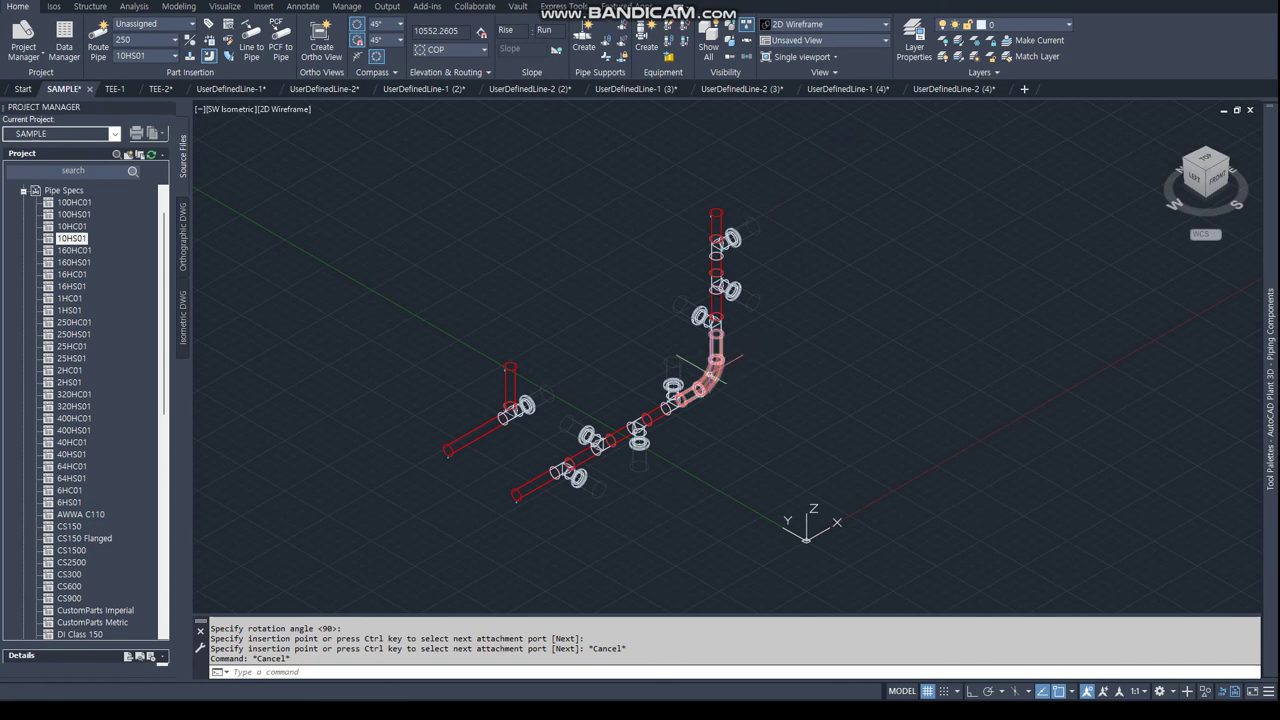
pyautogui.rightClick(709, 380)
pyautogui.moveTo(764, 312)
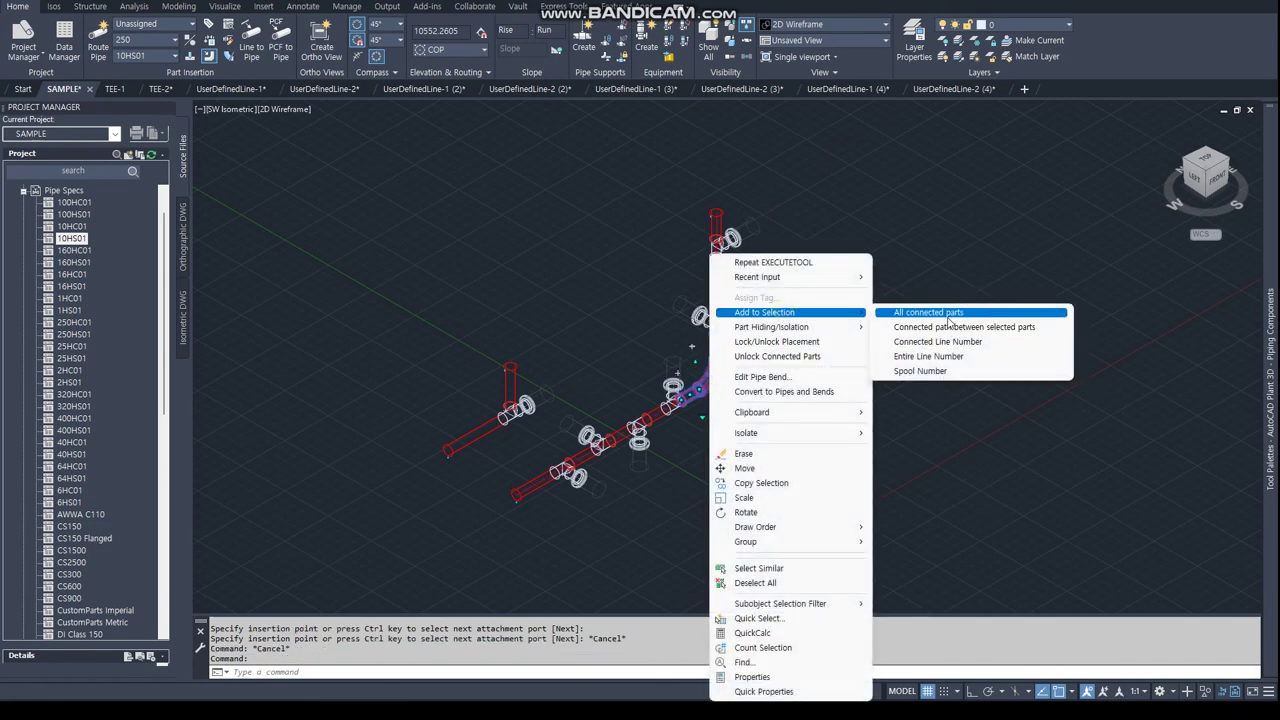
pyautogui.click(948, 316)
pyautogui.click(54, 6)
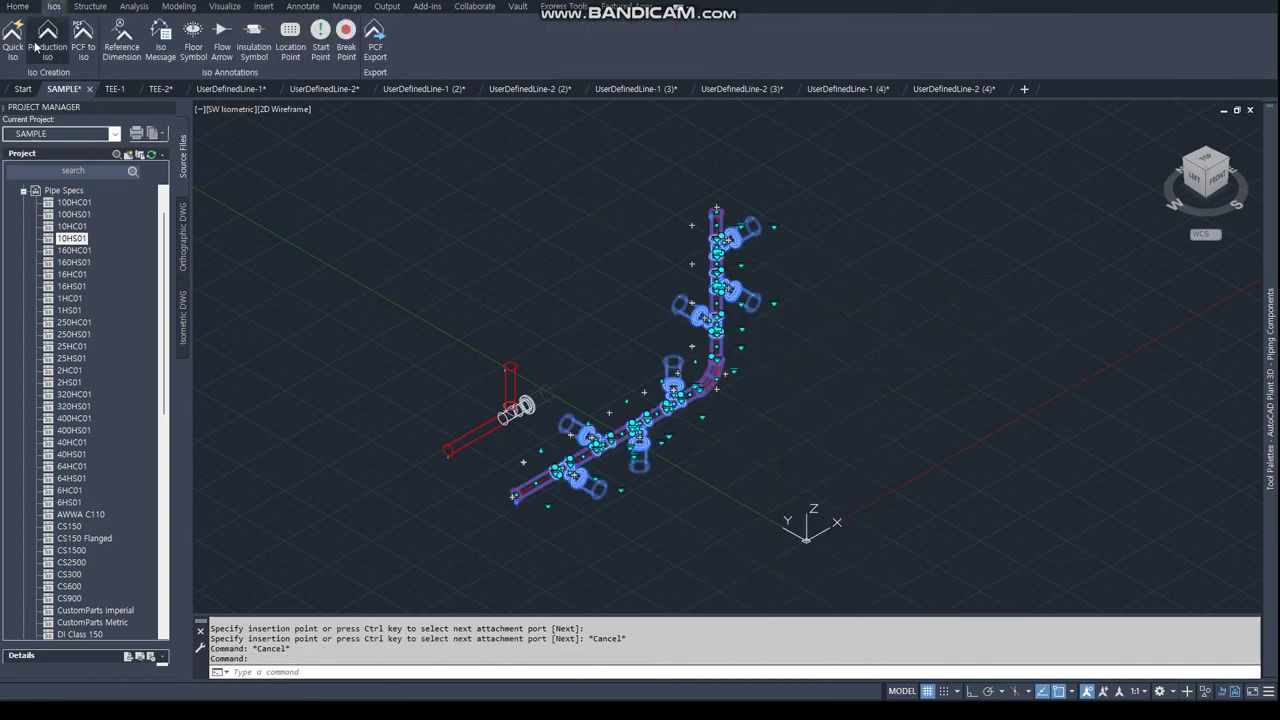
pyautogui.click(14, 40)
pyautogui.click(586, 415)
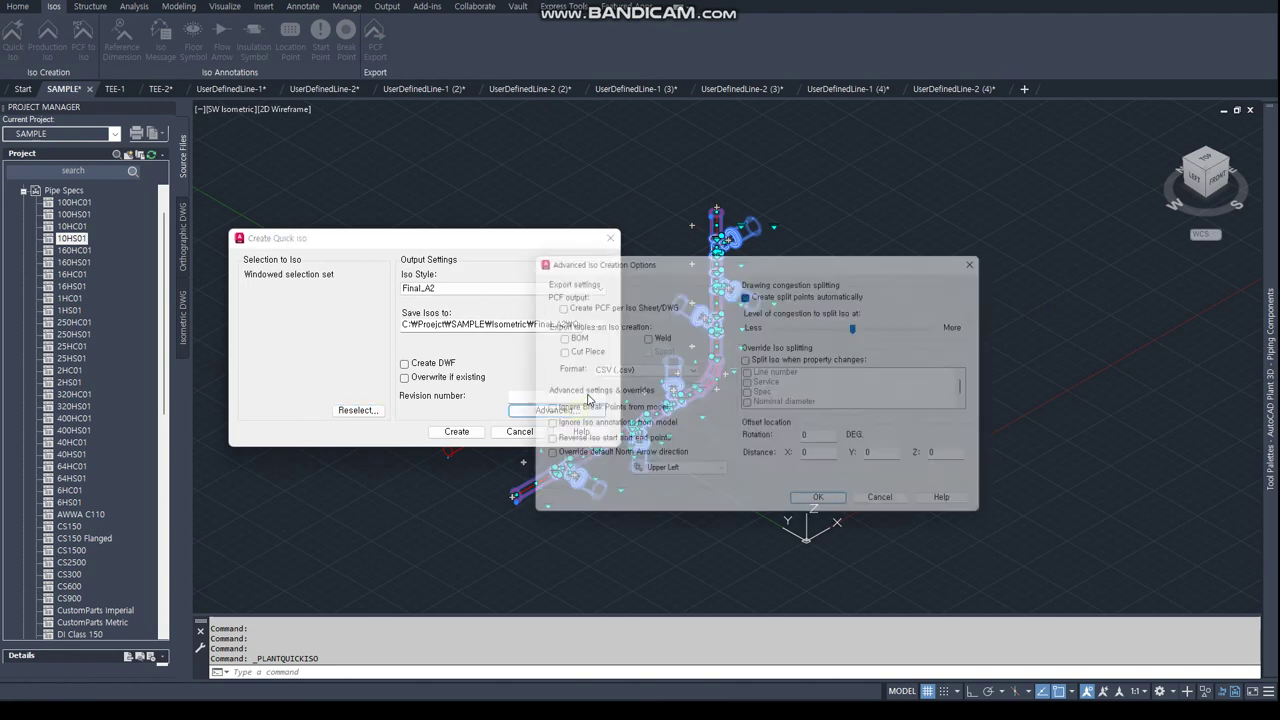
pyautogui.click(826, 508)
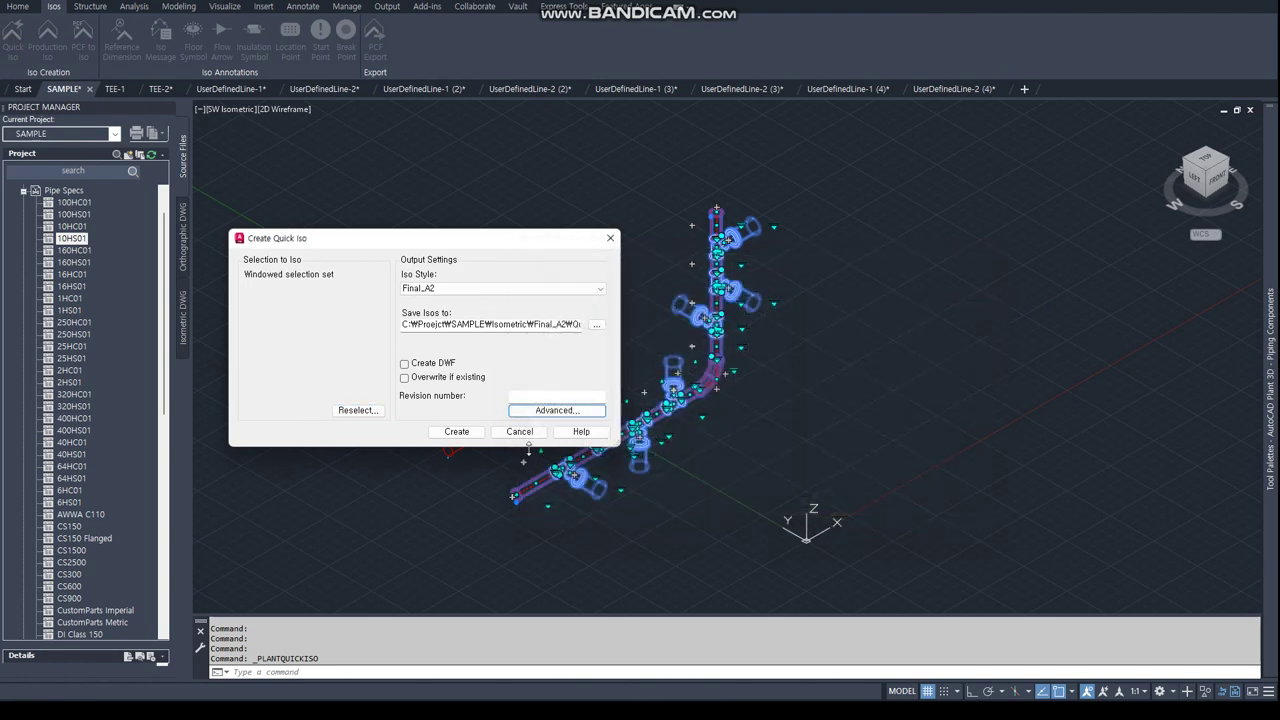
pyautogui.click(439, 429)
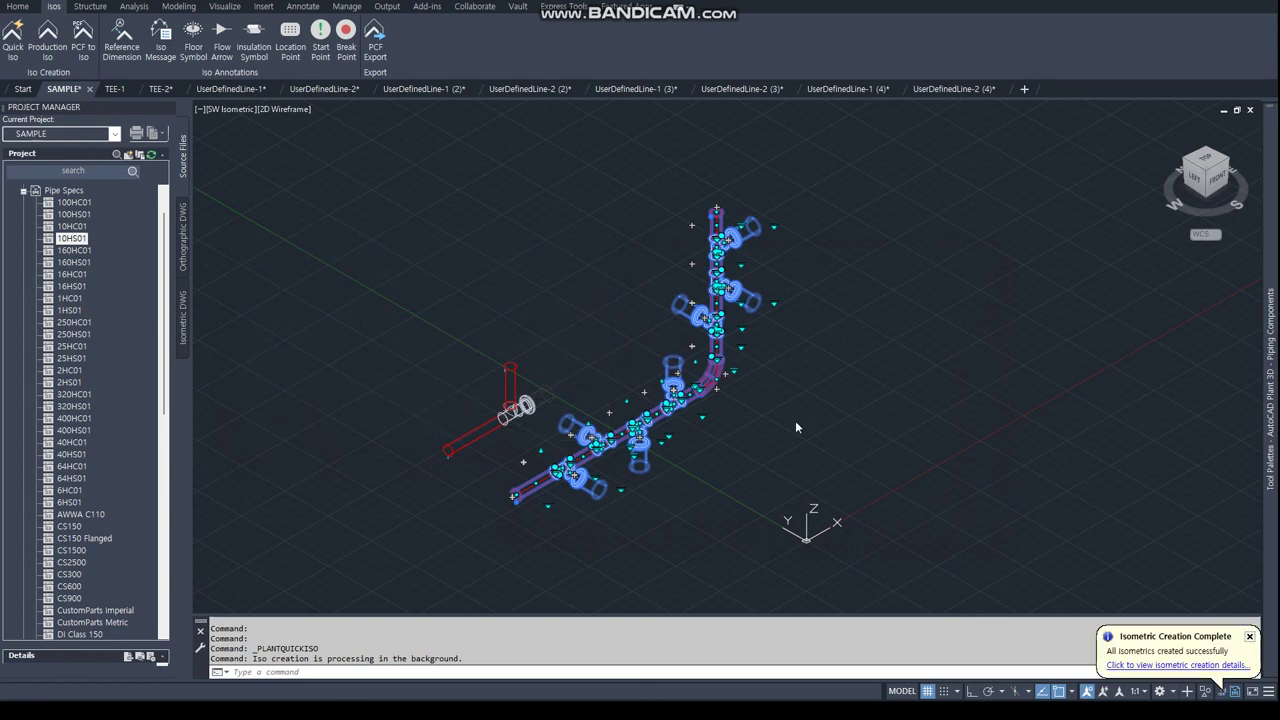
# Open the generated isometric and inspect the strainer tag balloons and BOM tables
pyautogui.click(1130, 666)
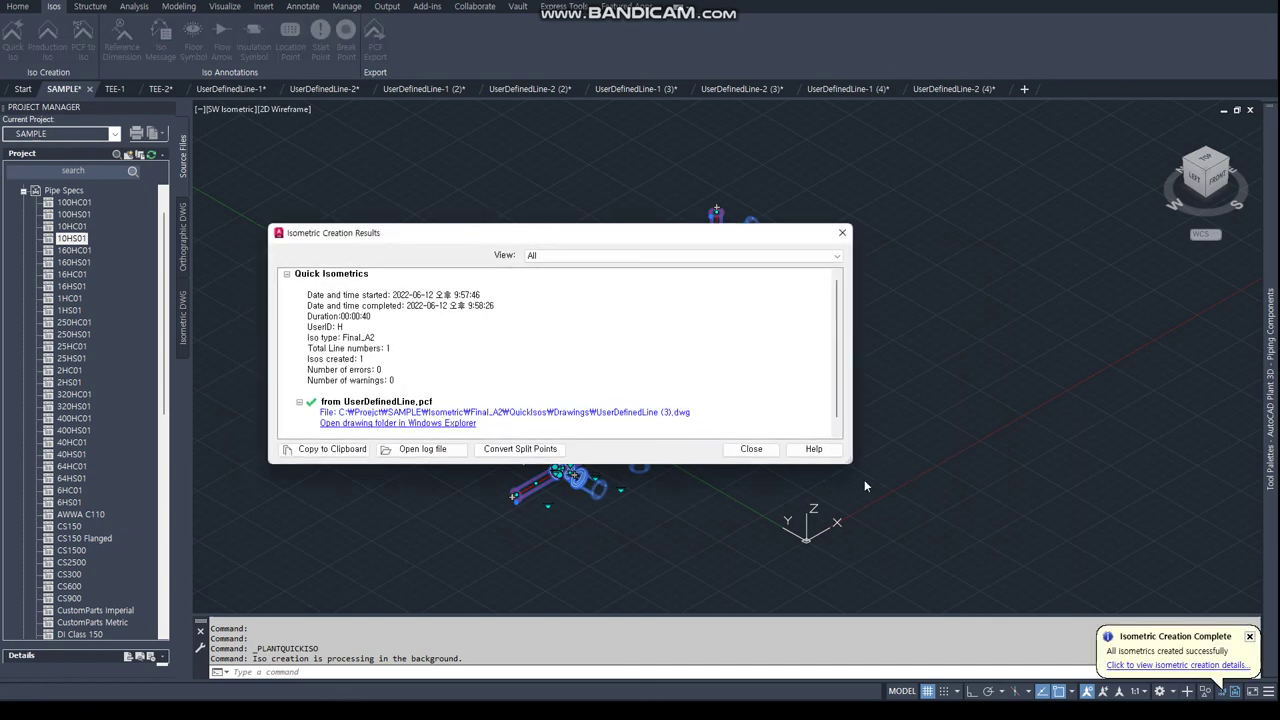
pyautogui.click(647, 413)
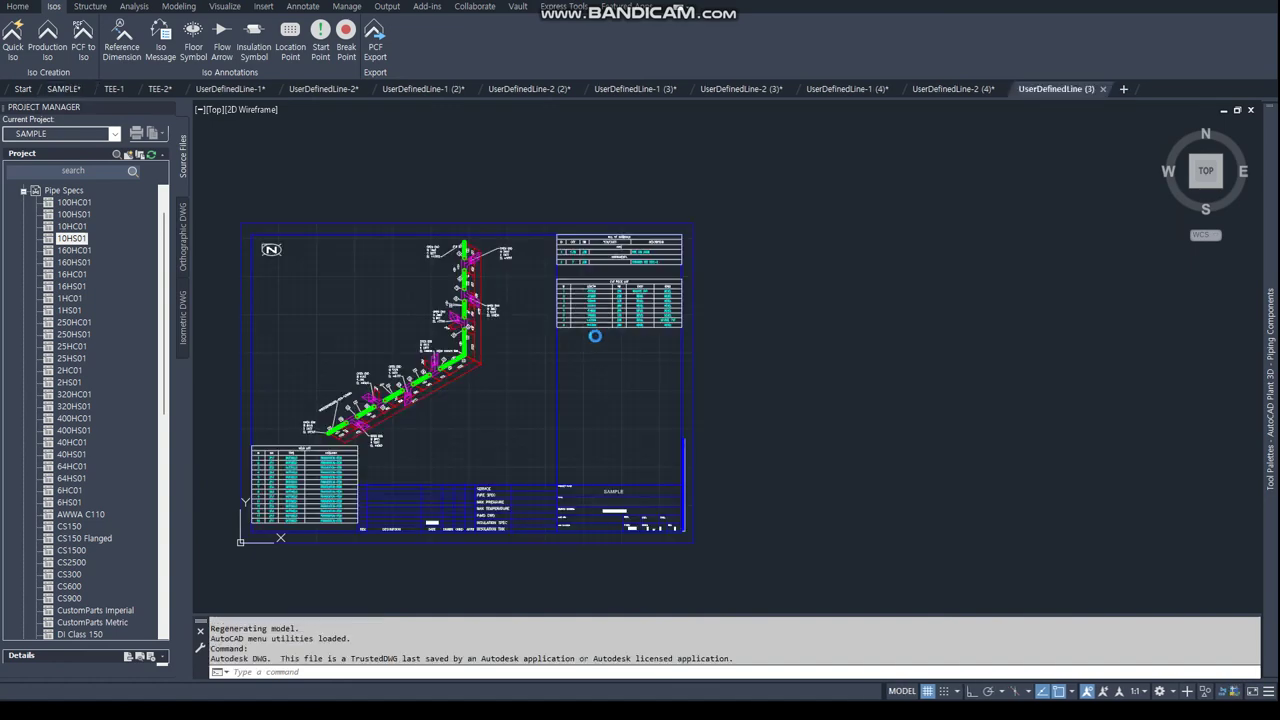
pyautogui.scroll(5, 469, 328)
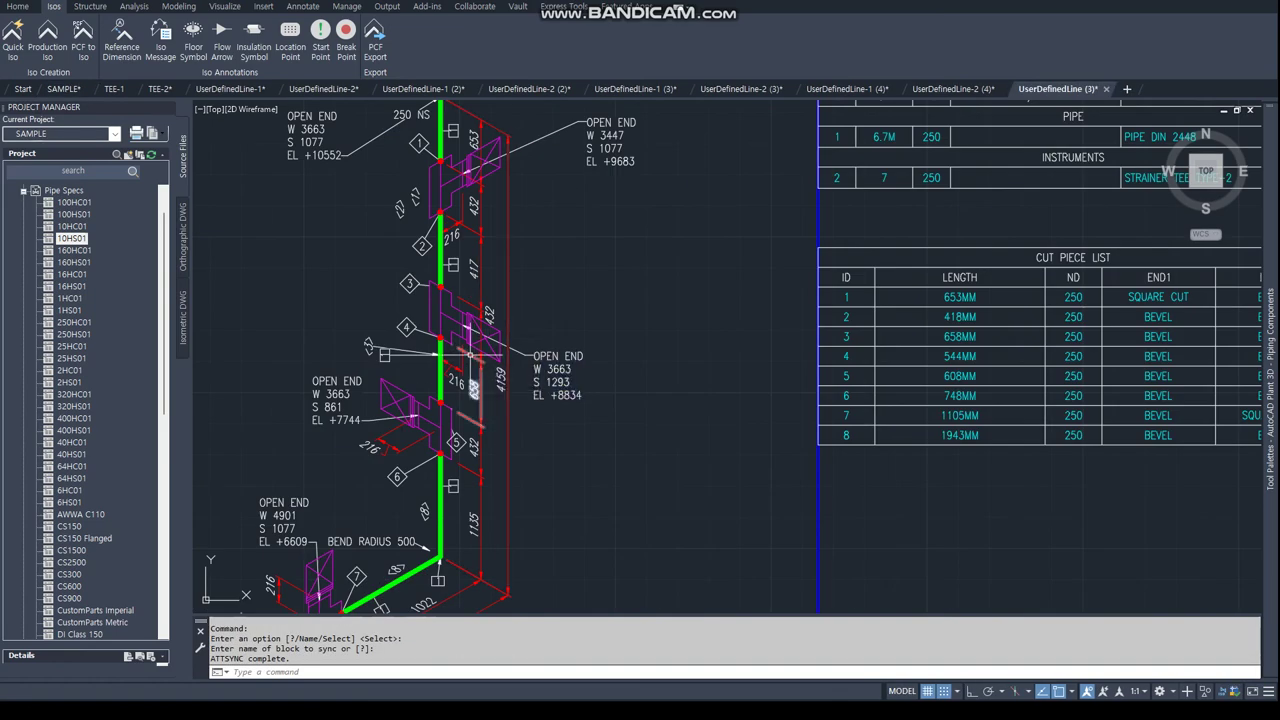
pyautogui.moveTo(414, 390); pyautogui.dragTo(512, 383, button='middle')
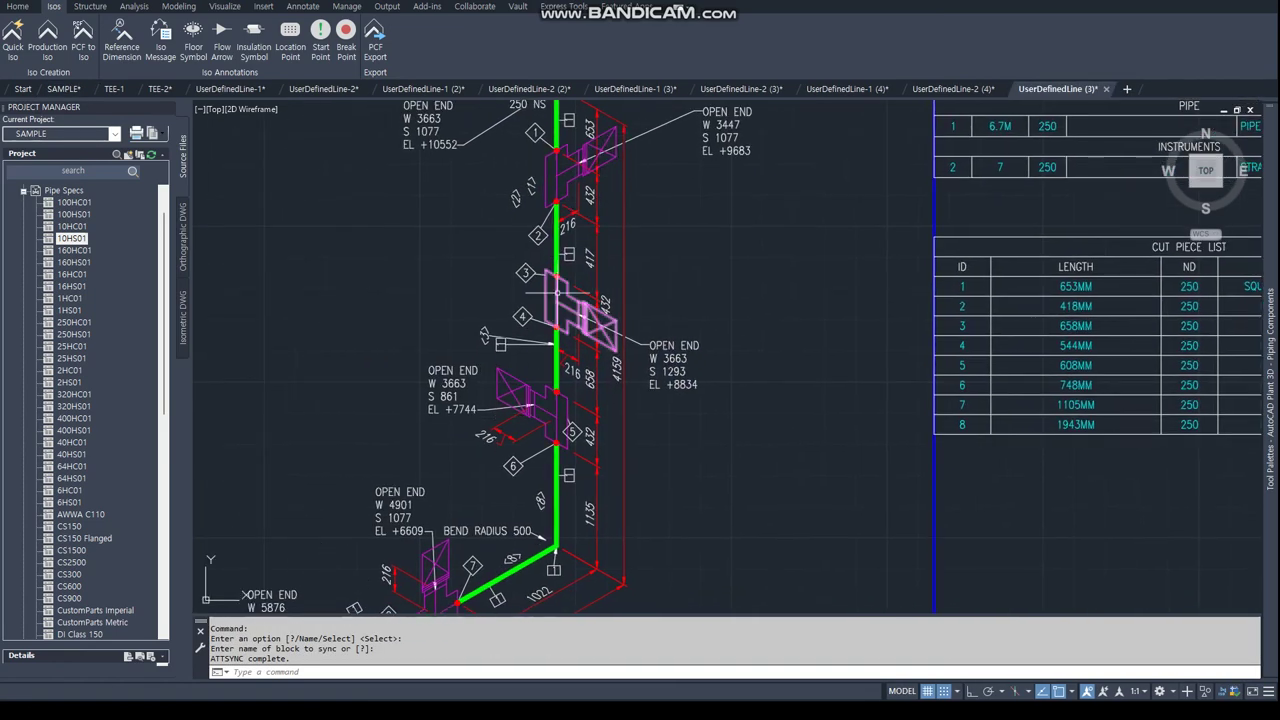
pyautogui.moveTo(586, 357); pyautogui.dragTo(640, 230, button='middle')
pyautogui.moveTo(549, 431); pyautogui.dragTo(619, 317, button='middle')
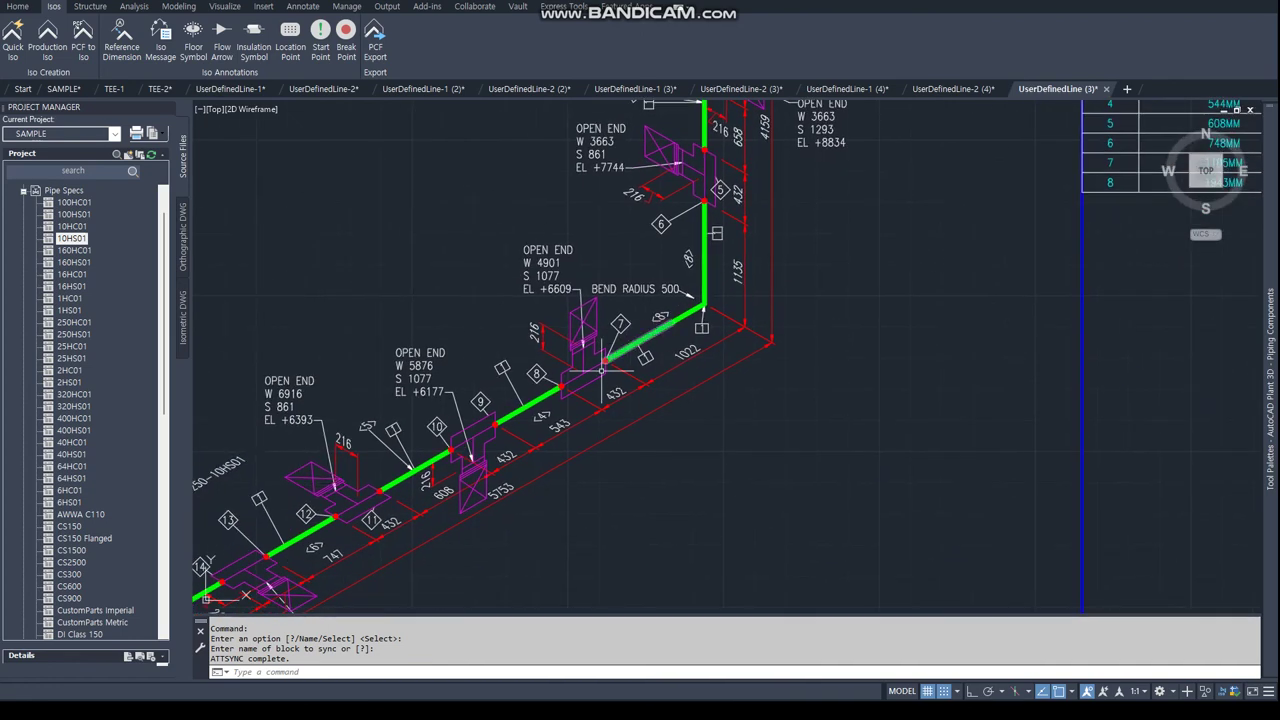
pyautogui.moveTo(309, 515); pyautogui.dragTo(497, 419, button='middle')
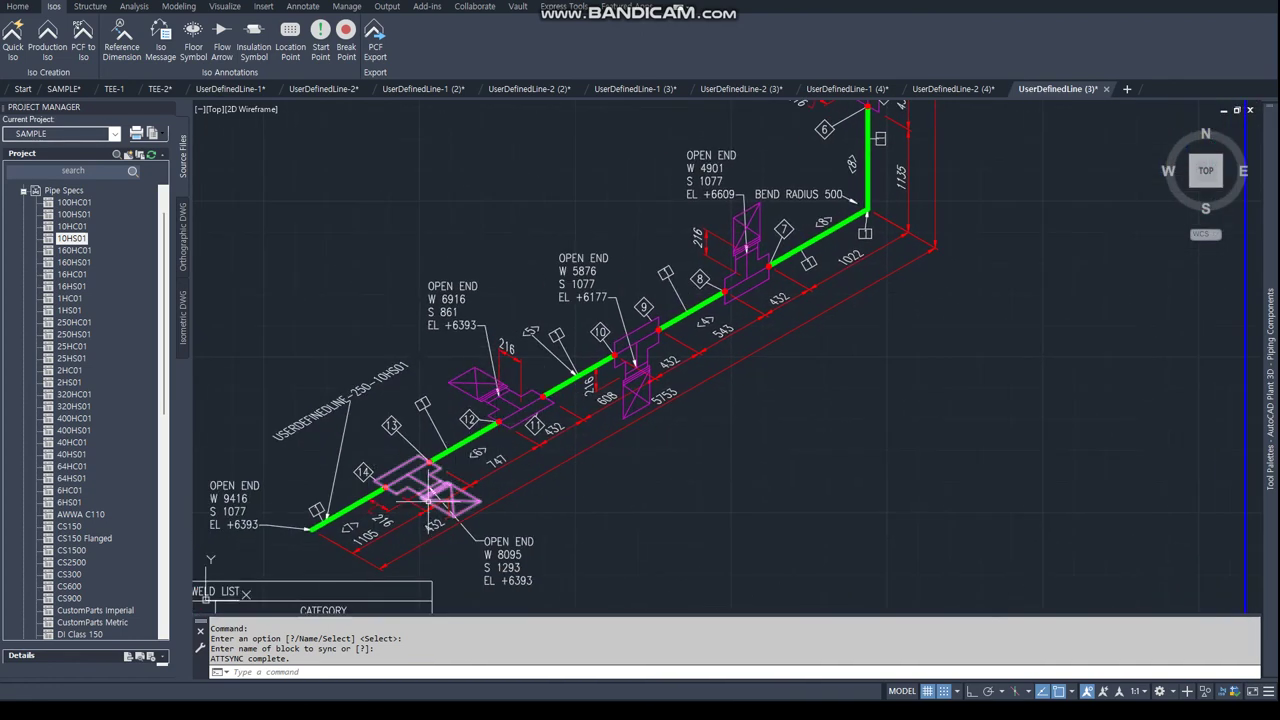
pyautogui.scroll(-3, 432, 493)
pyautogui.scroll(1, 799, 276)
pyautogui.scroll(1, 799, 276)
pyautogui.scroll(2, 799, 276)
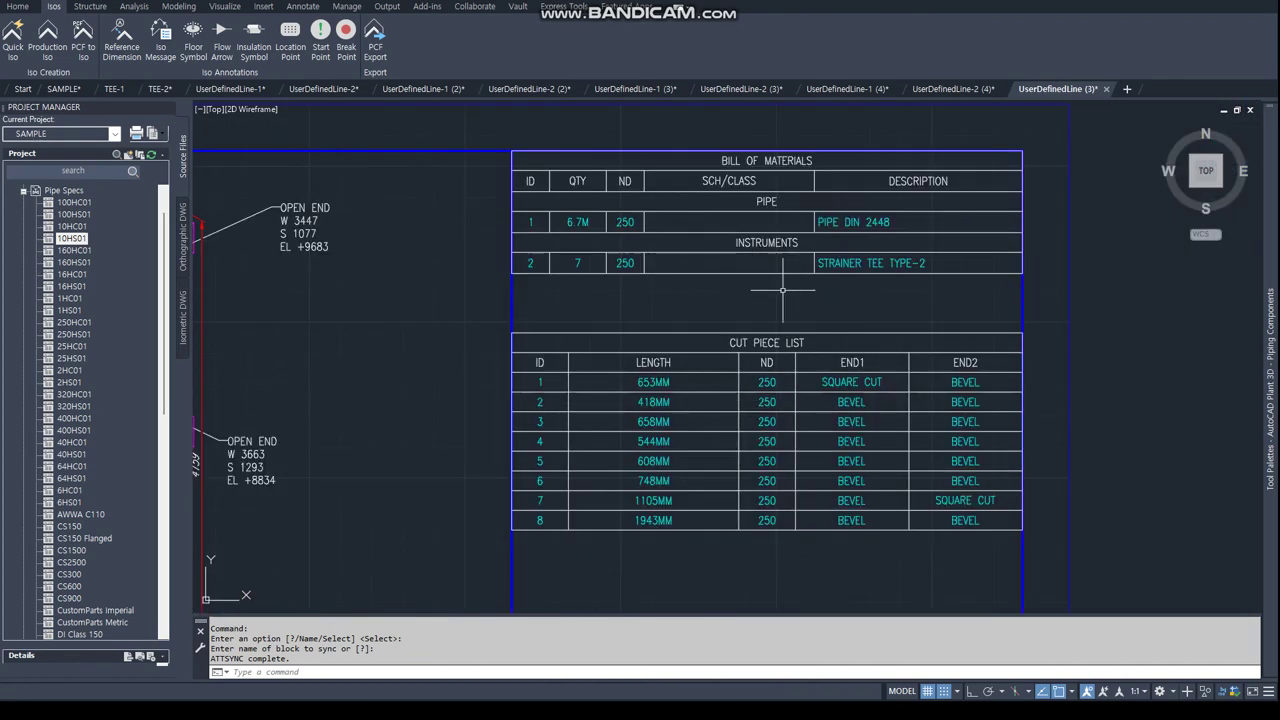
pyautogui.scroll(-3, 1000, 190)
pyautogui.scroll(1, 676, 212)
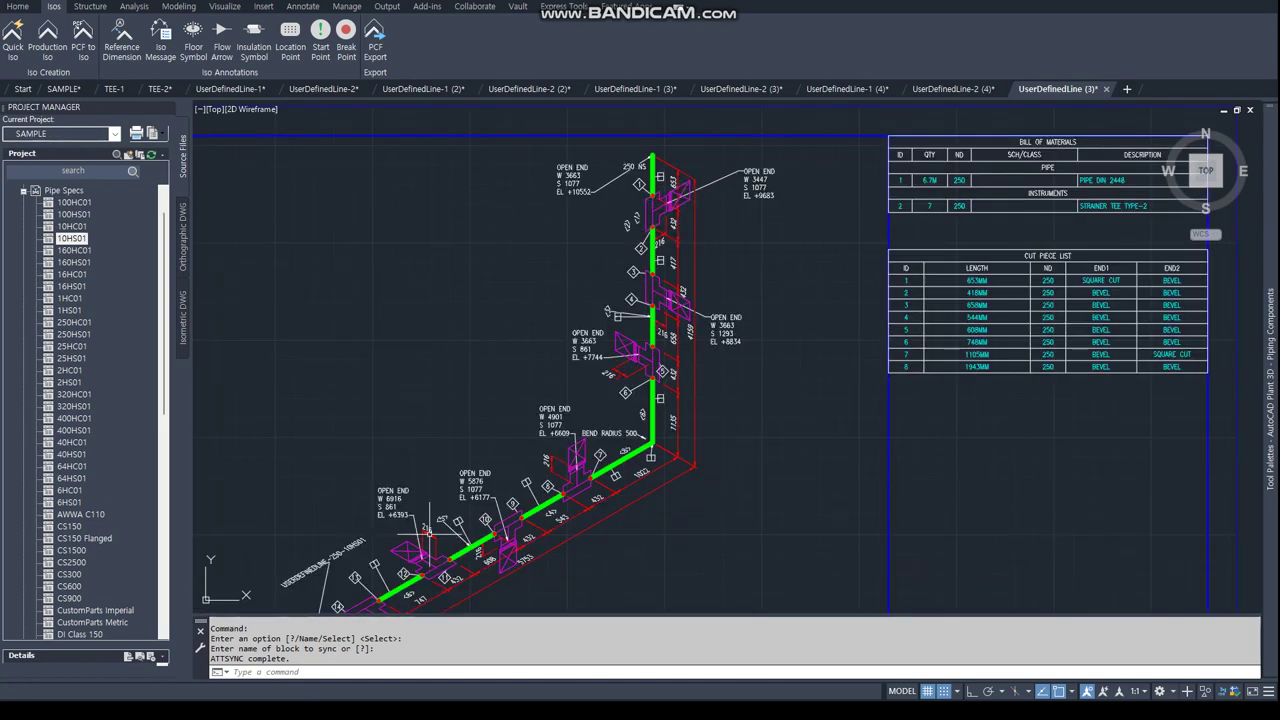
pyautogui.moveTo(430, 535); pyautogui.dragTo(513, 460, button='middle')
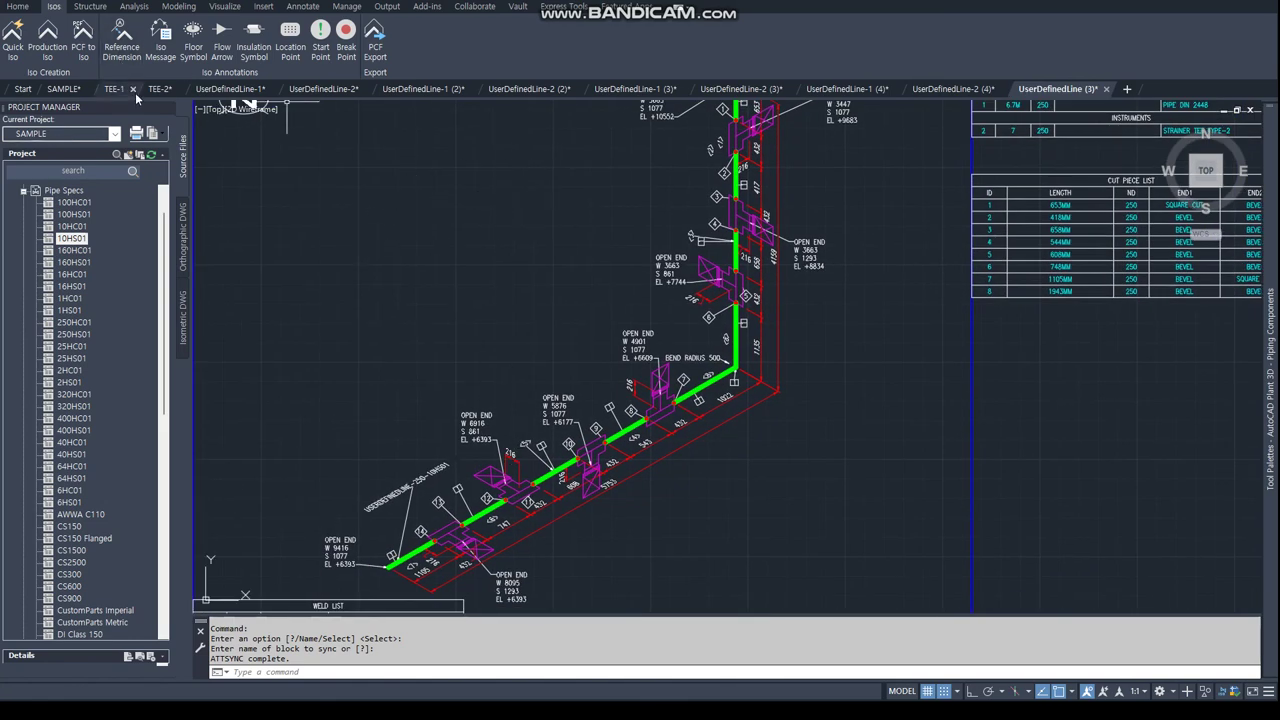
# Back in the SAMPLE model, assign the Instrument Tag STR$102 to the next strainer tee
pyautogui.click(64, 90)
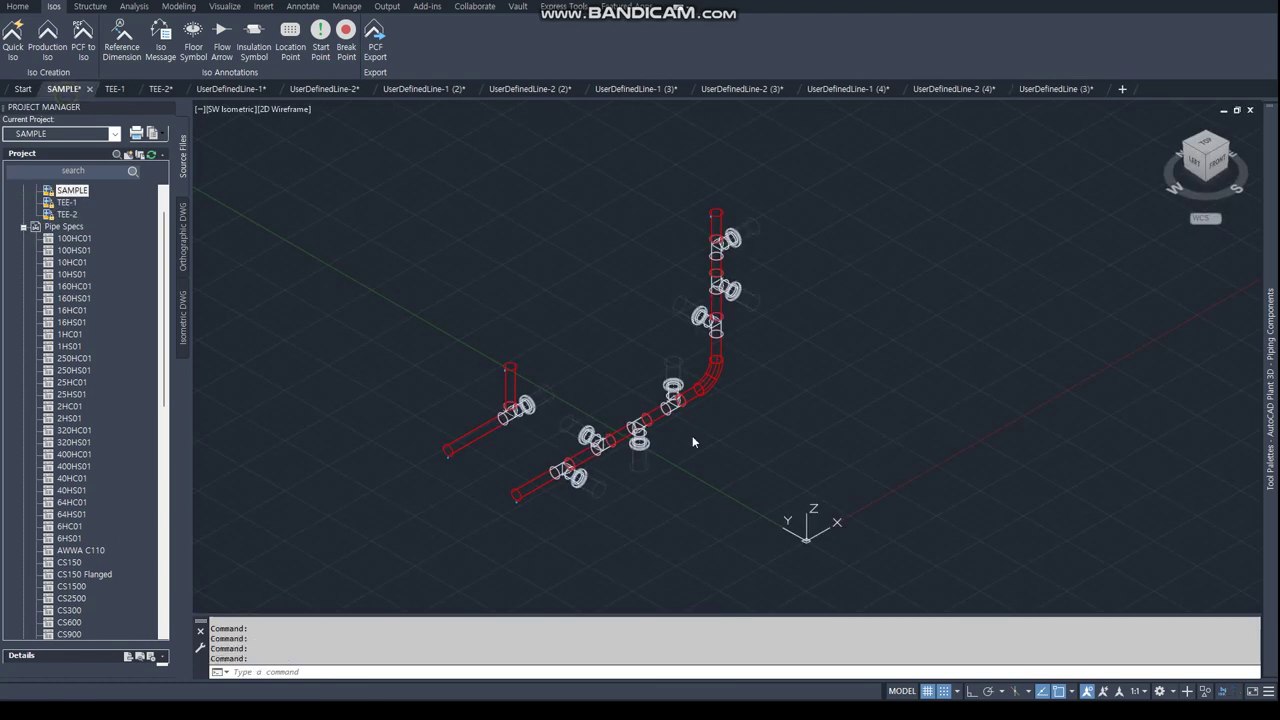
pyautogui.rightClick(573, 477)
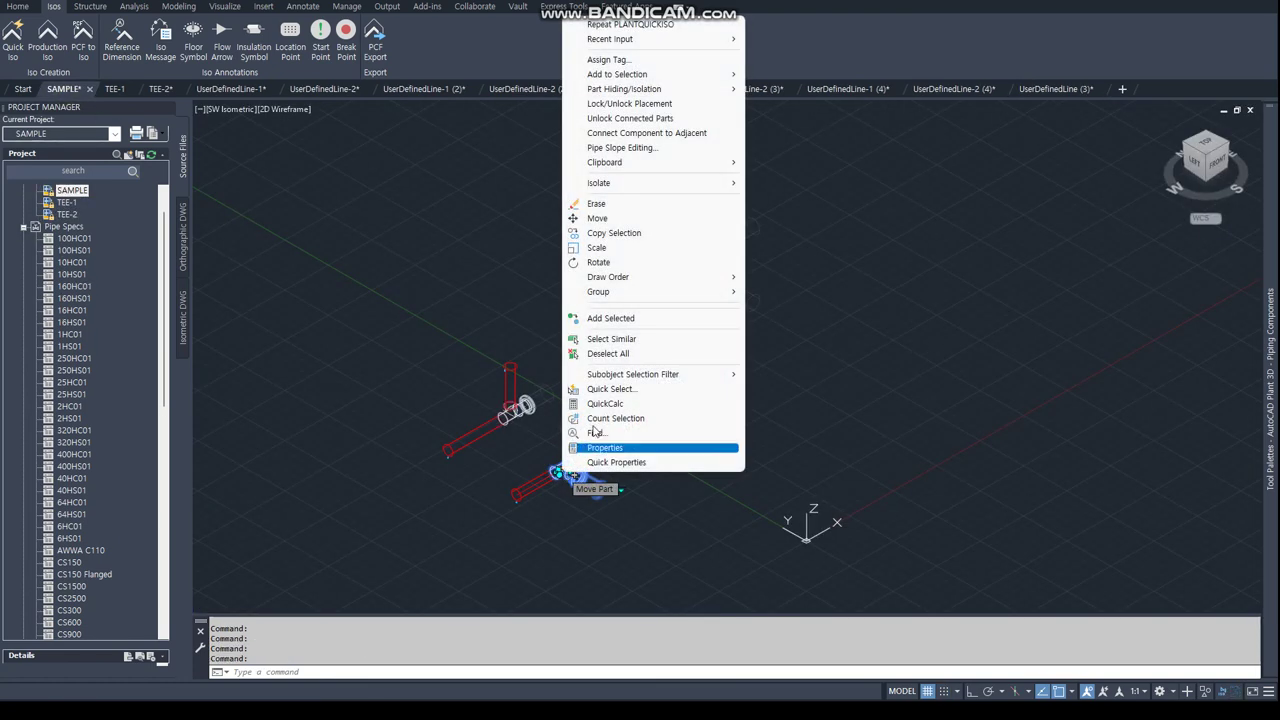
pyautogui.click(606, 62)
pyautogui.write('STR$101')
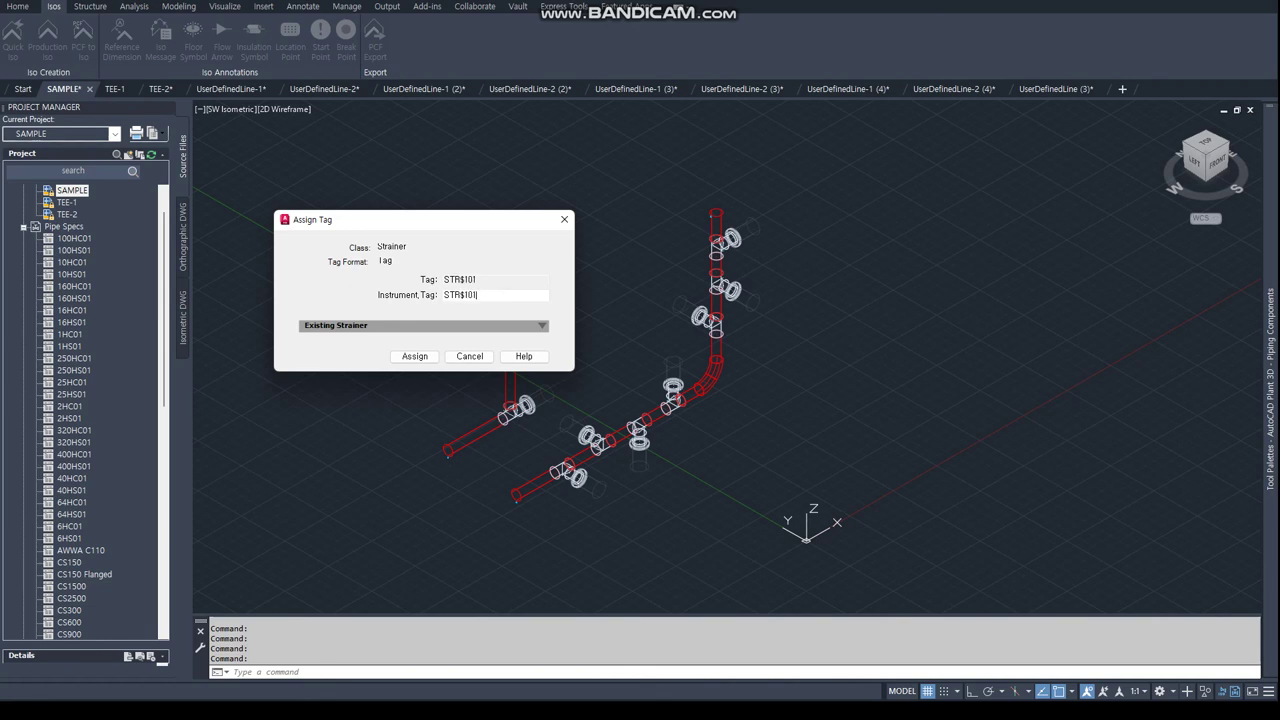
pyautogui.click(428, 358)
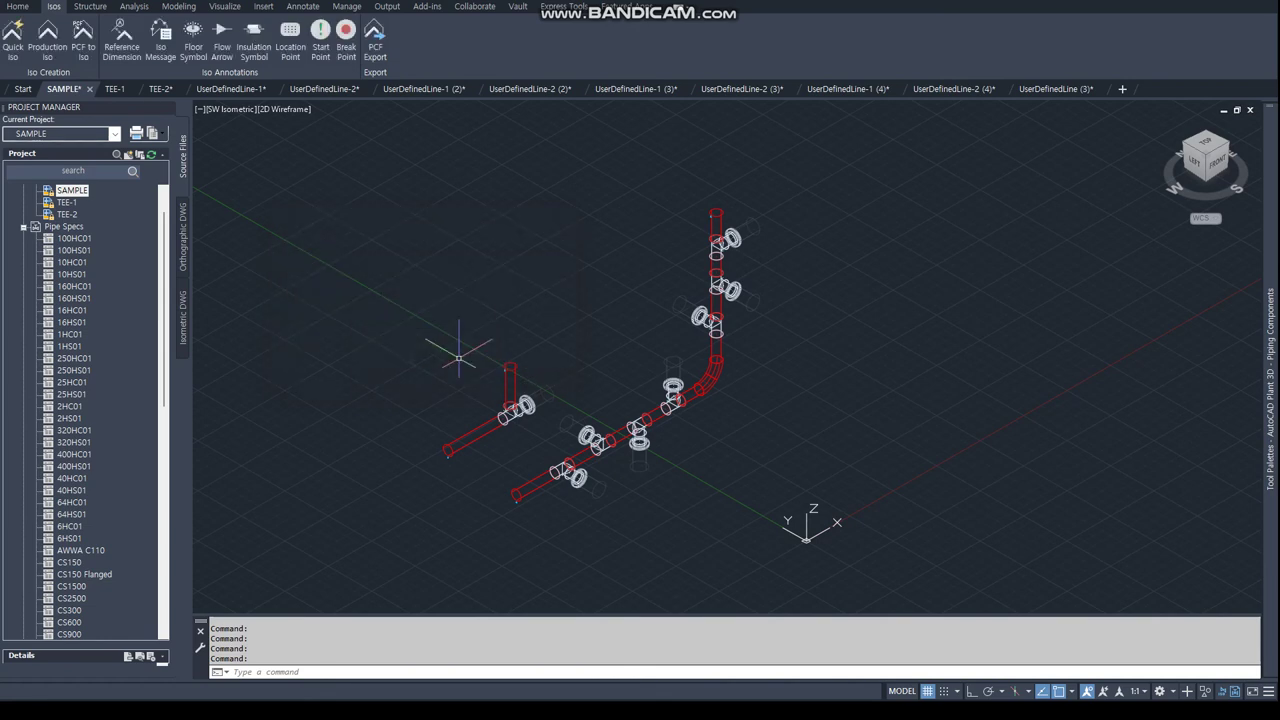
pyautogui.rightClick(596, 441)
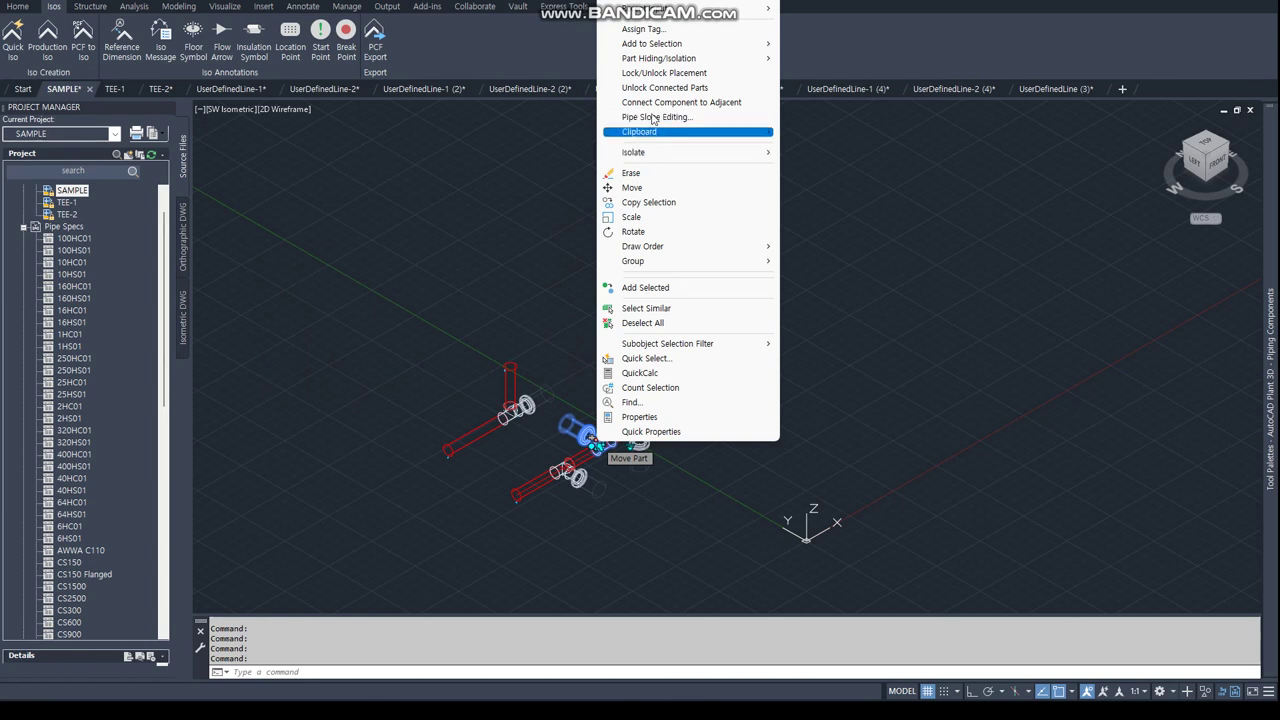
pyautogui.click(660, 33)
pyautogui.click(506, 297)
pyautogui.write('STR-102')
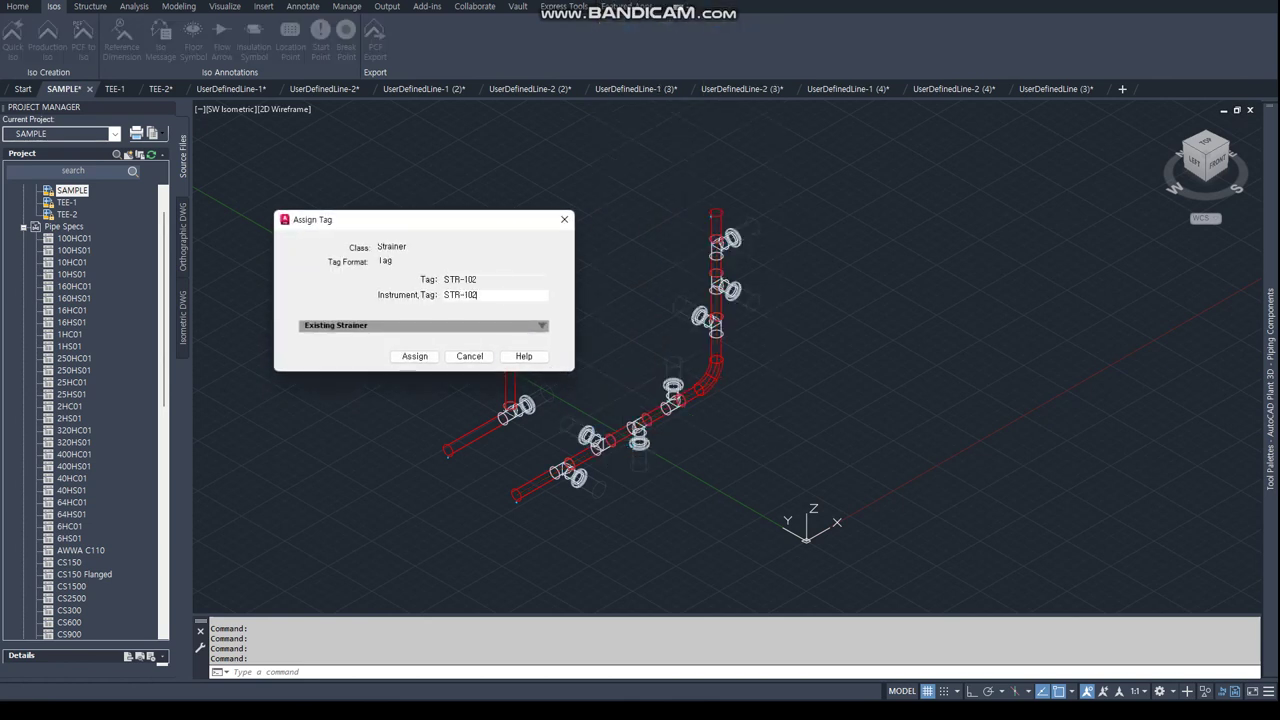
pyautogui.press('BackSpace')
pyautogui.press('BackSpace')
pyautogui.press('BackSpace')
pyautogui.click(420, 356)
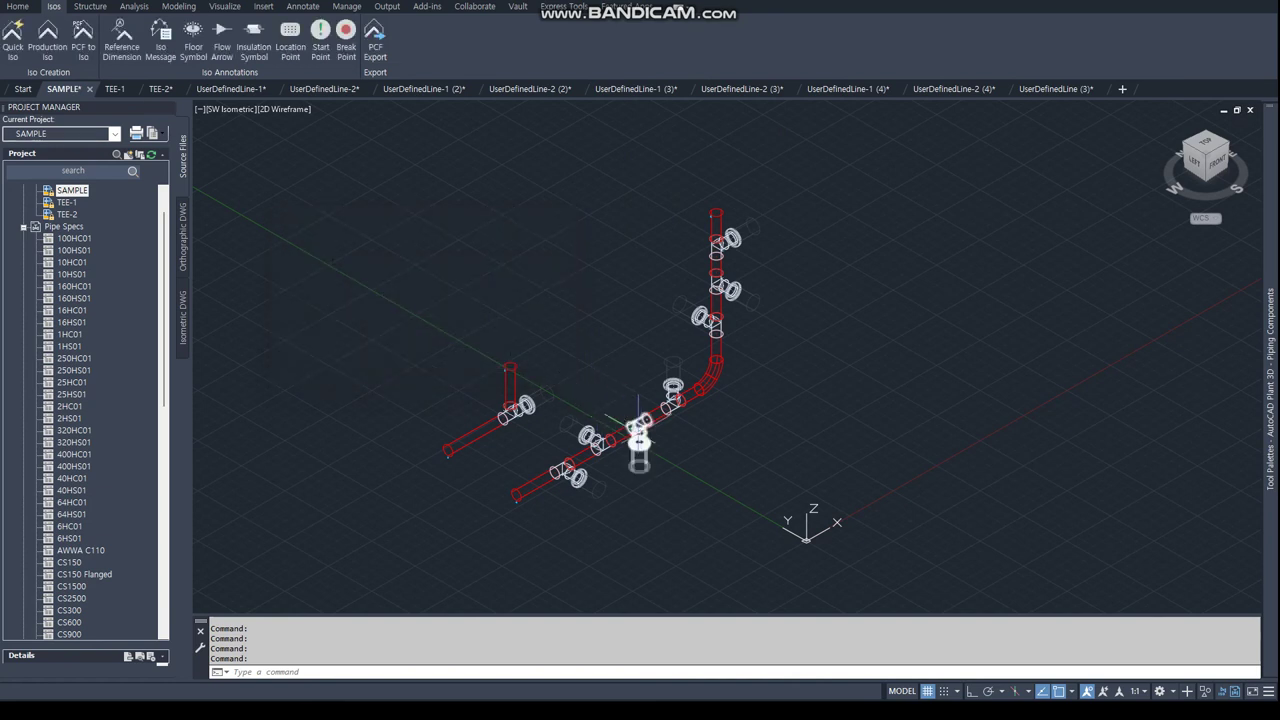
# Tag the following strainer tee on the line as STR$103
pyautogui.rightClick(638, 420)
pyautogui.click(700, 291)
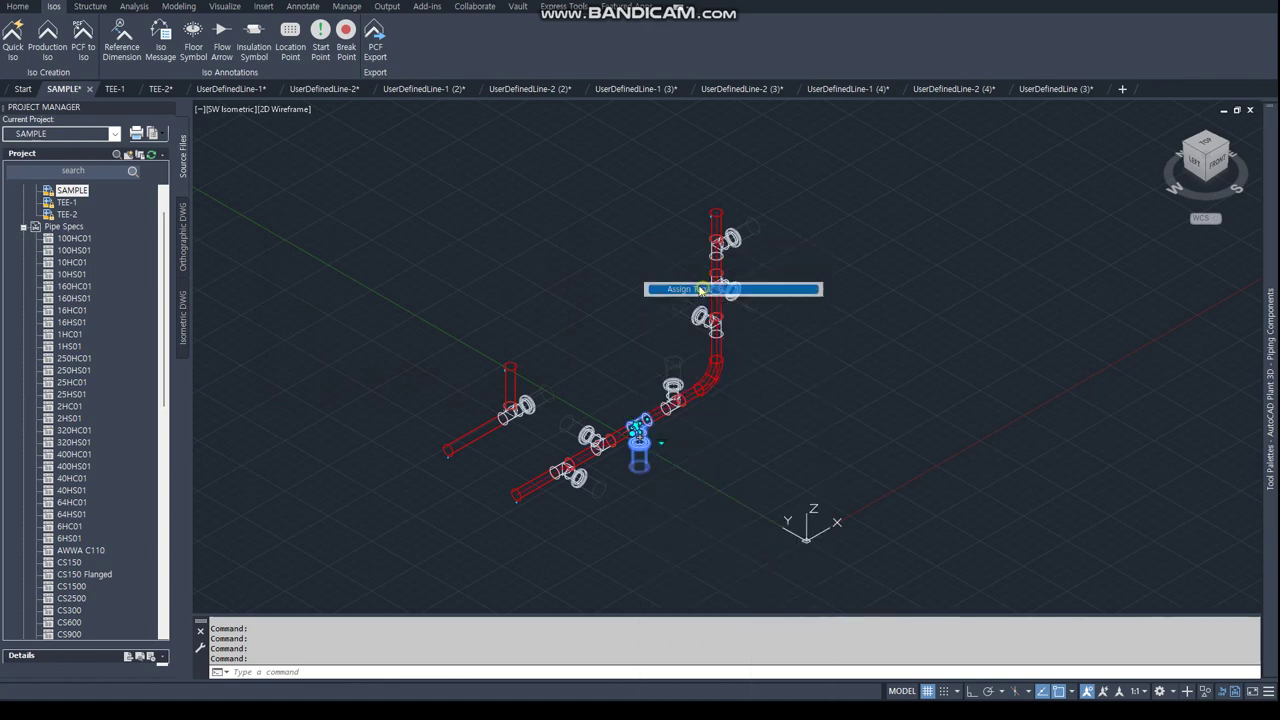
pyautogui.write('STR$103')
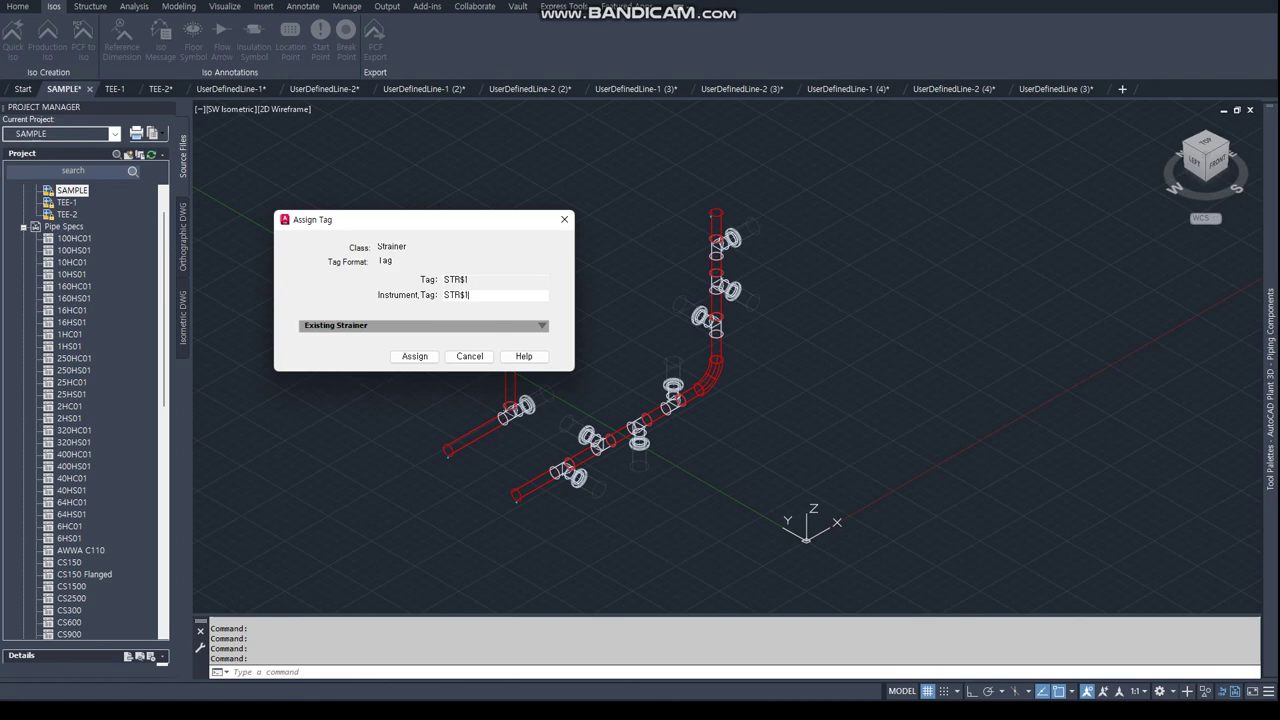
pyautogui.click(418, 356)
pyautogui.click(668, 385)
# Tag the strainer near the bend STR$104 and the first vertical-pipe strainer STR$105
pyautogui.rightClick(672, 390)
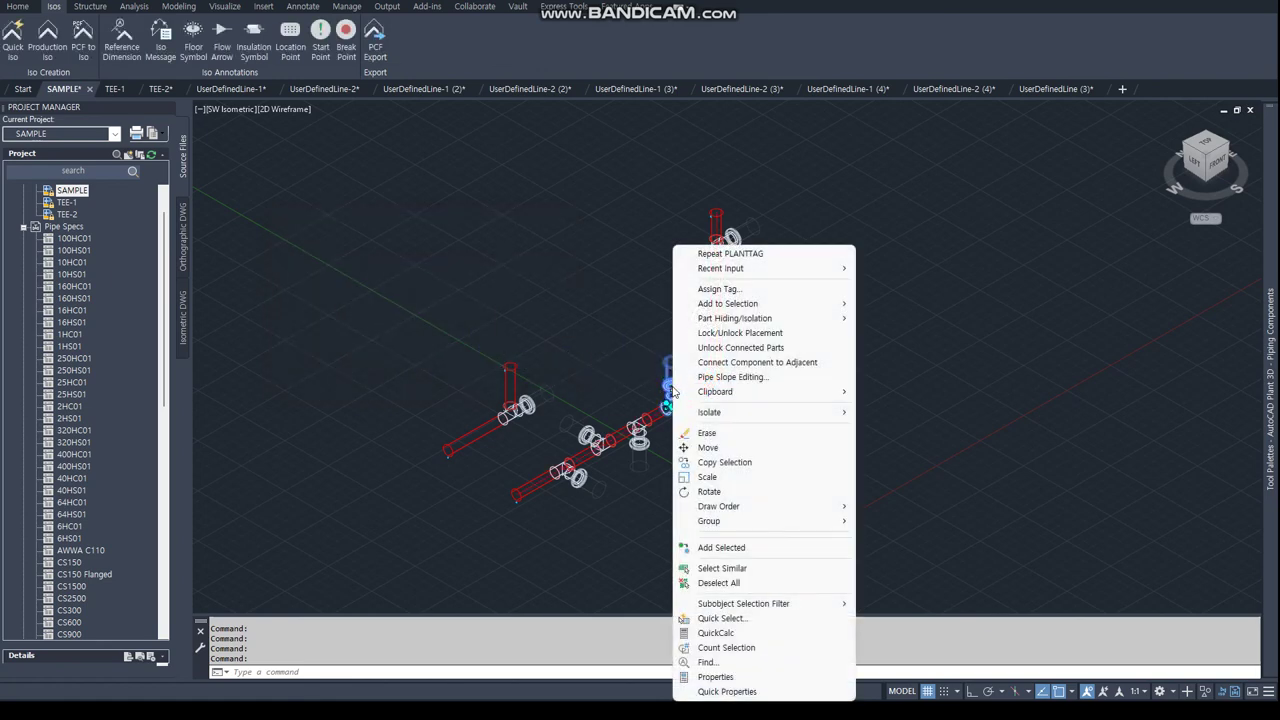
pyautogui.click(745, 289)
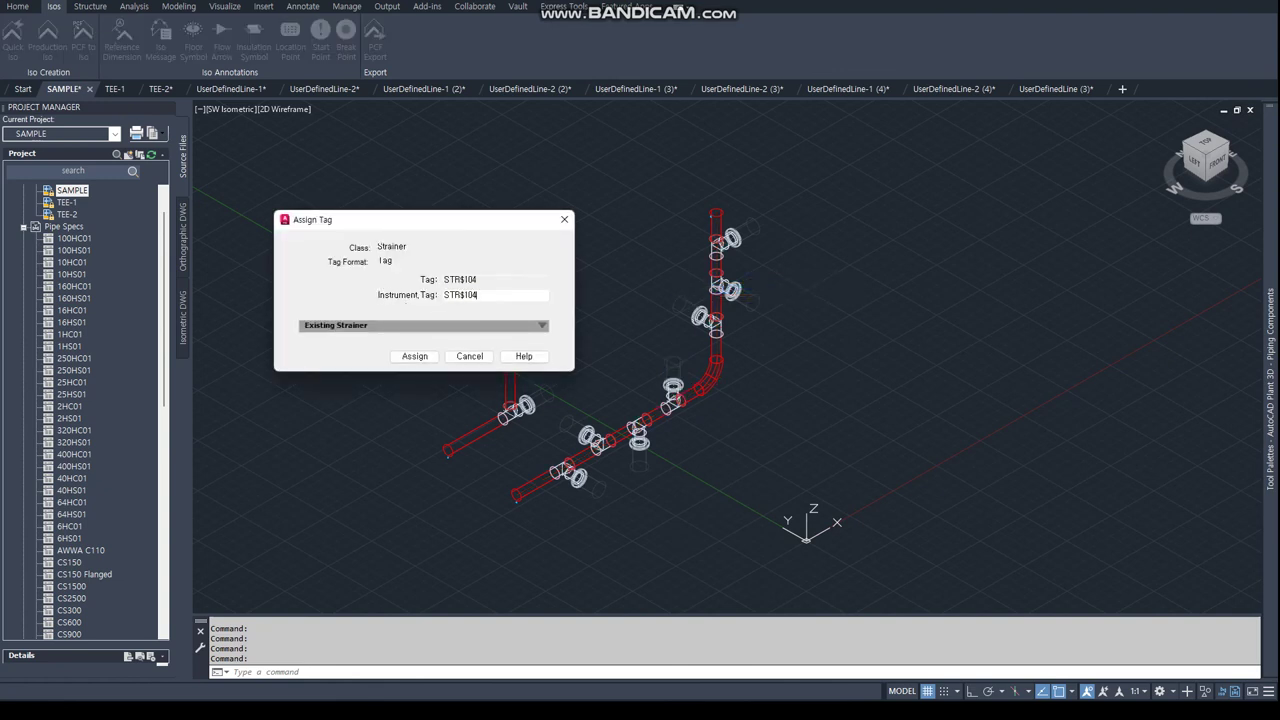
pyautogui.click(416, 357)
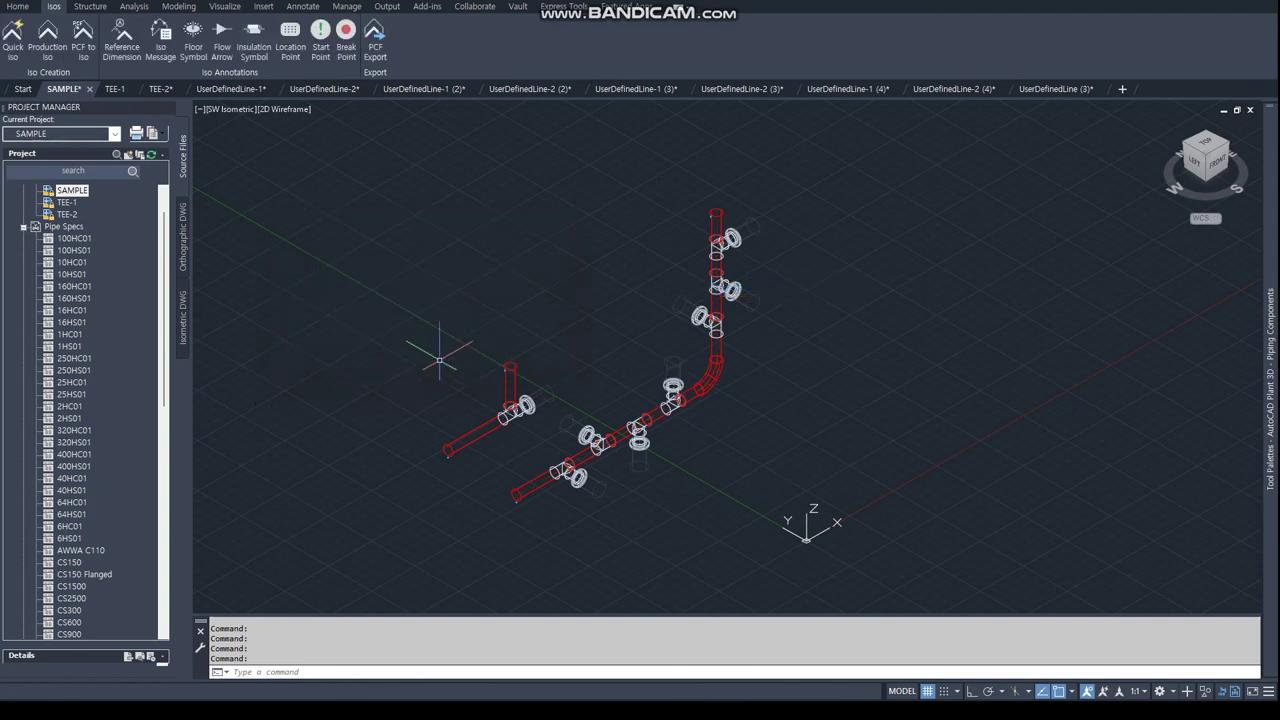
pyautogui.click(712, 318)
pyautogui.rightClick(716, 318)
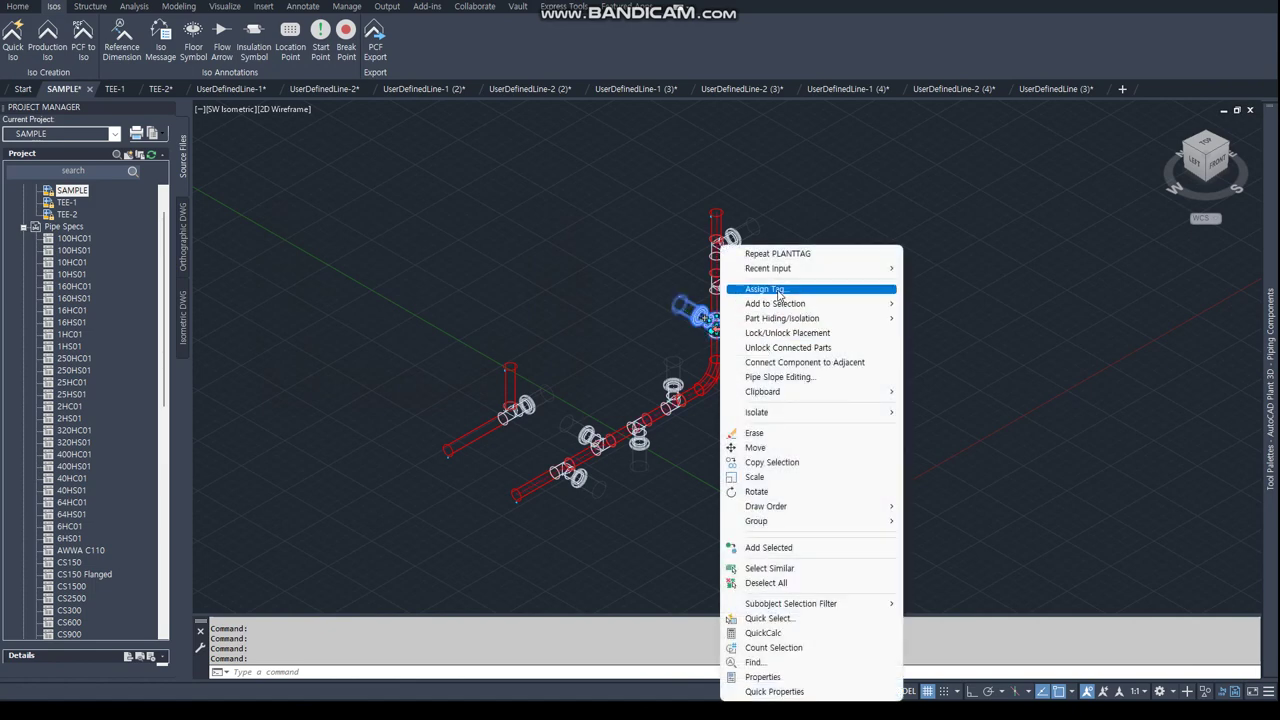
pyautogui.click(745, 289)
pyautogui.write('S')
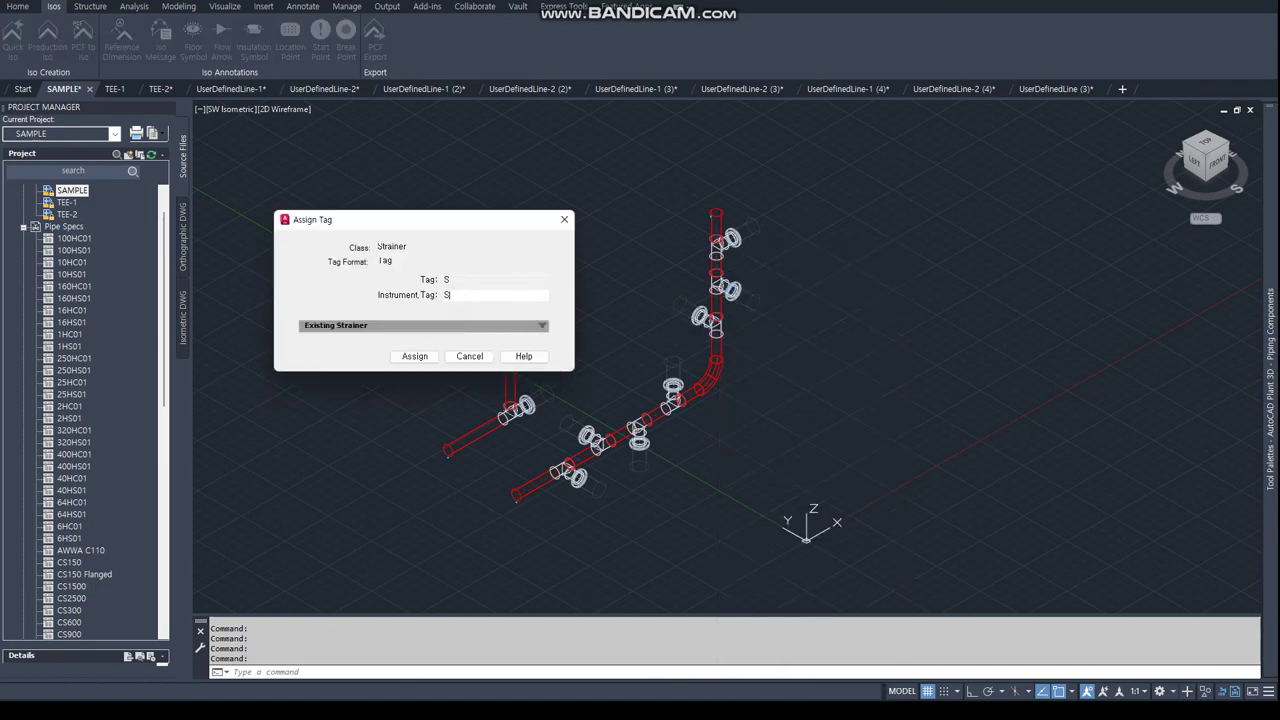
pyautogui.write('TR$105')
pyautogui.click(410, 358)
# Tag the two upper strainers on the vertical pipe STR$106 and STR$107
pyautogui.rightClick(716, 287)
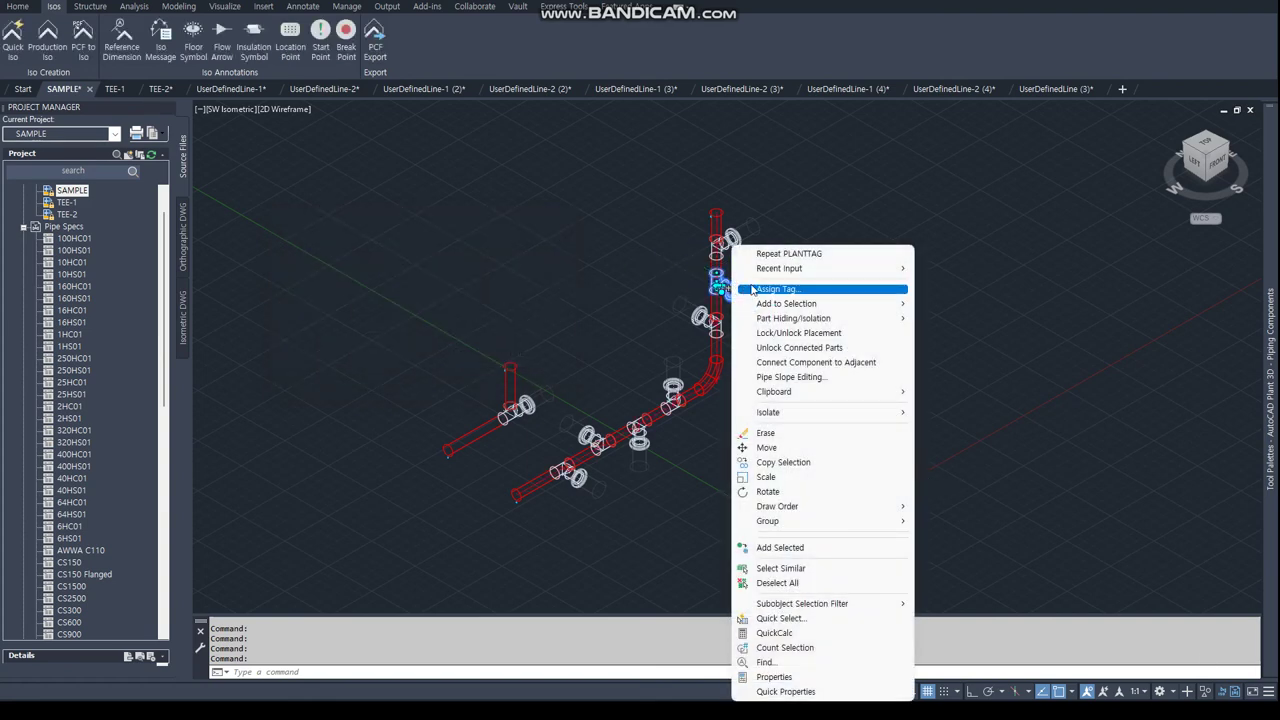
pyautogui.click(770, 287)
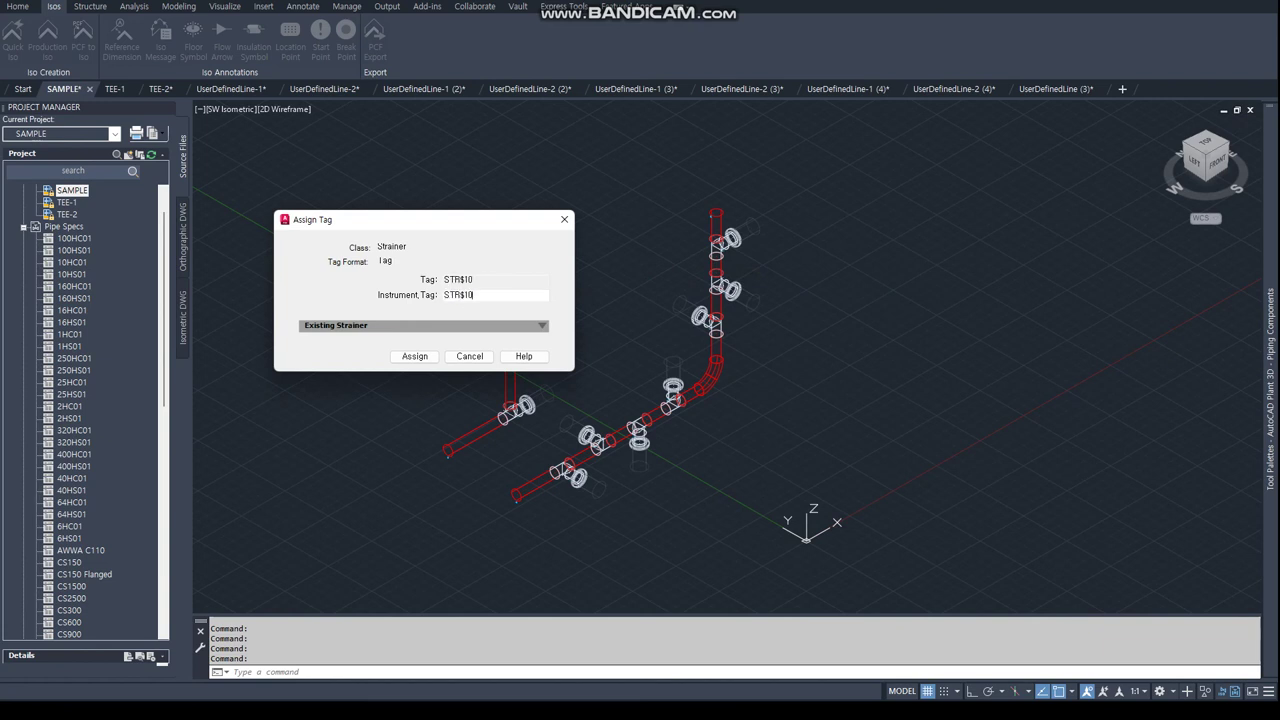
pyautogui.click(410, 357)
pyautogui.click(739, 240)
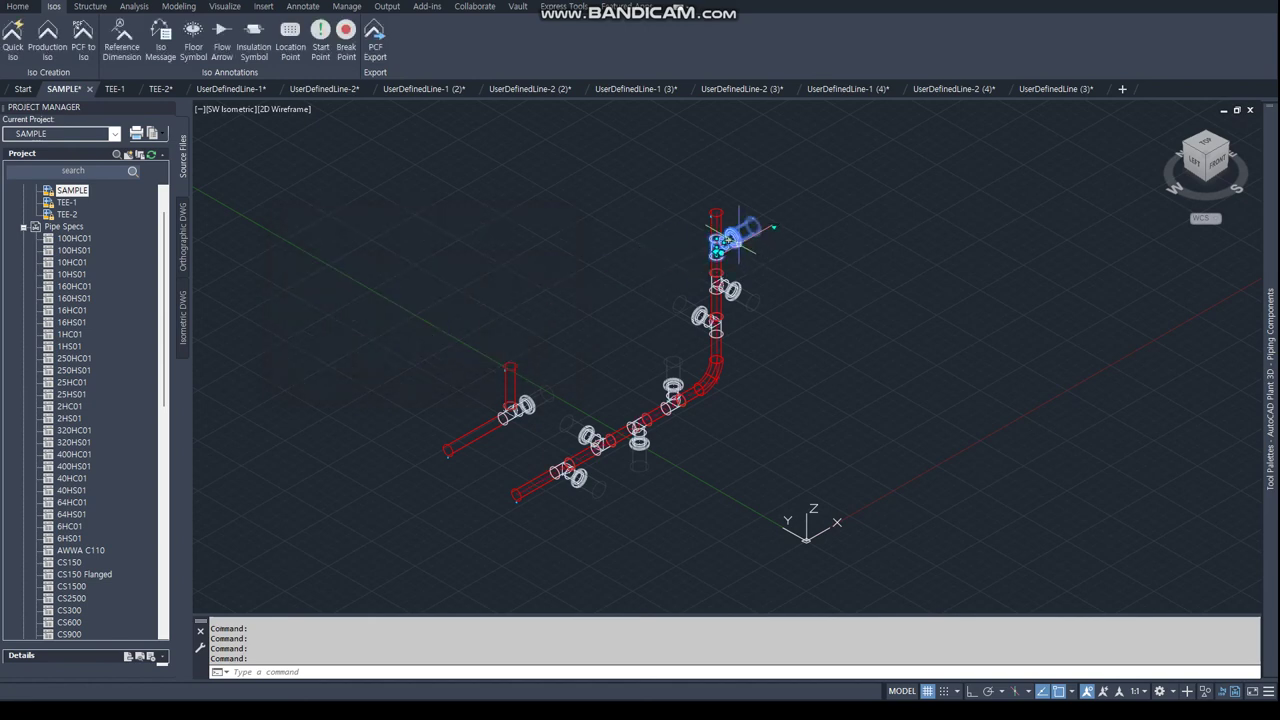
pyautogui.rightClick(735, 243)
pyautogui.click(781, 294)
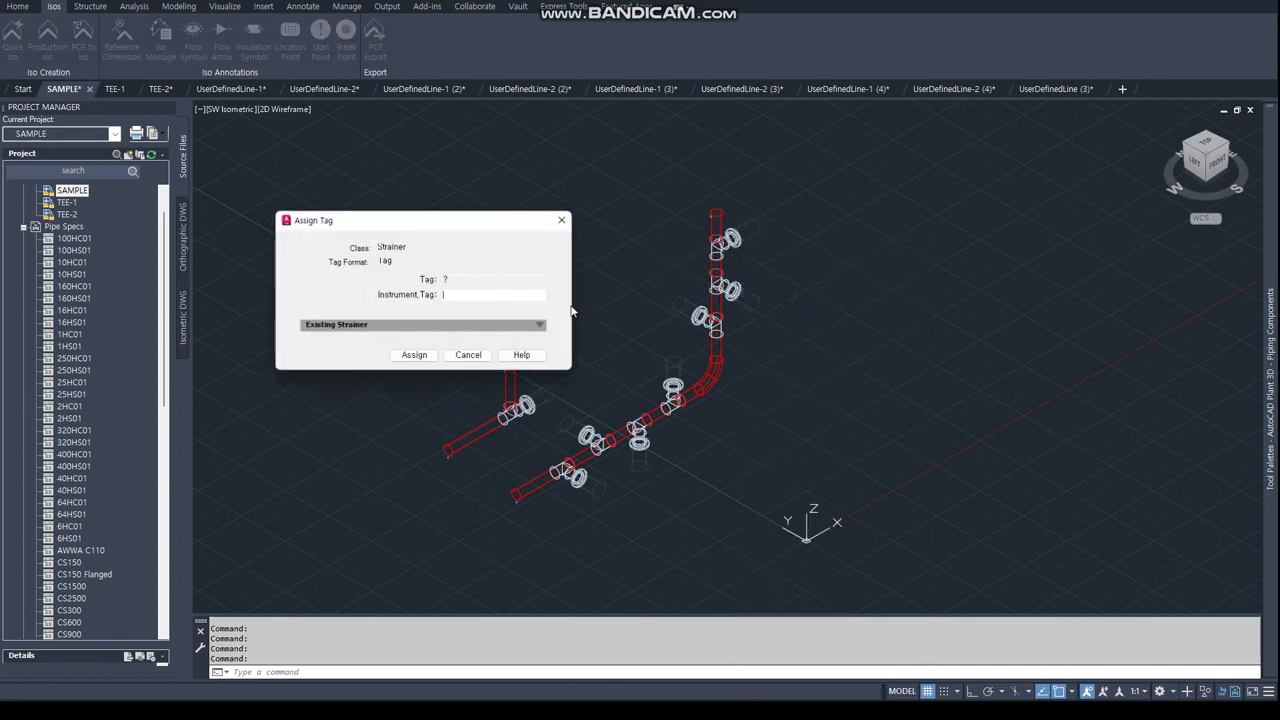
pyautogui.write('STR$107')
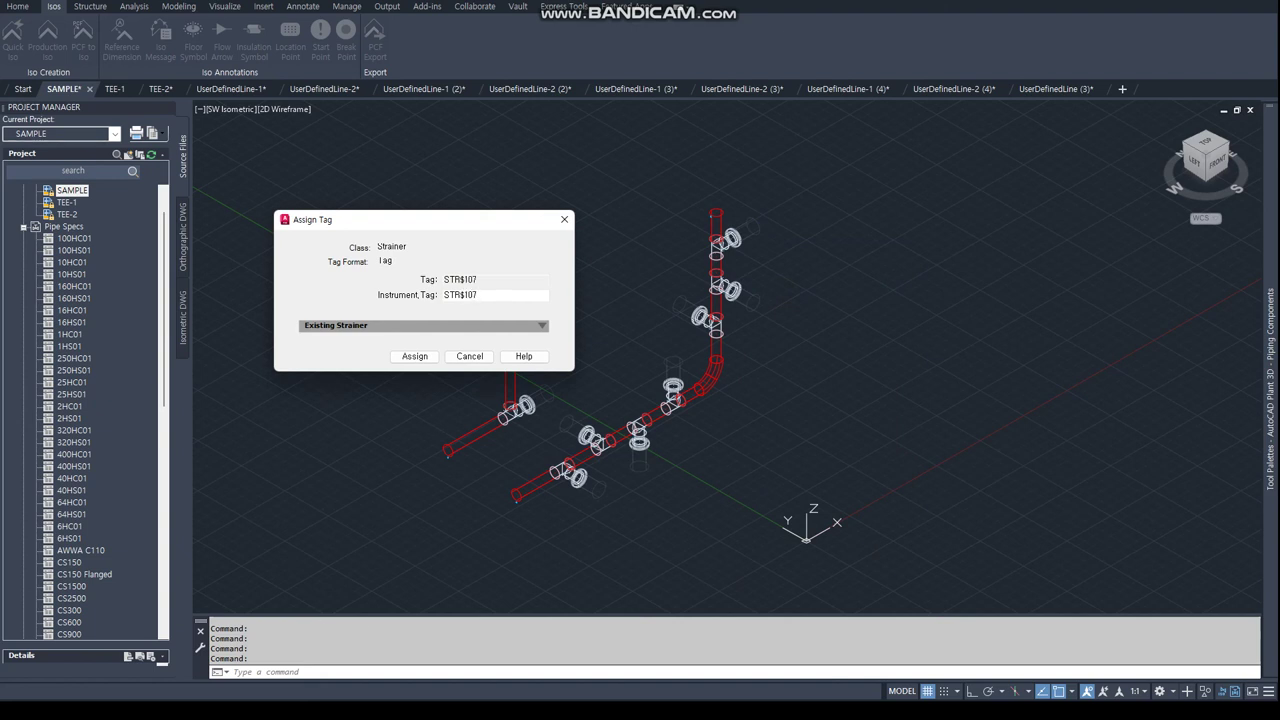
pyautogui.click(420, 357)
# Select all parts connected to the bend and create a Quick Iso with automatic split points off
pyautogui.click(714, 380)
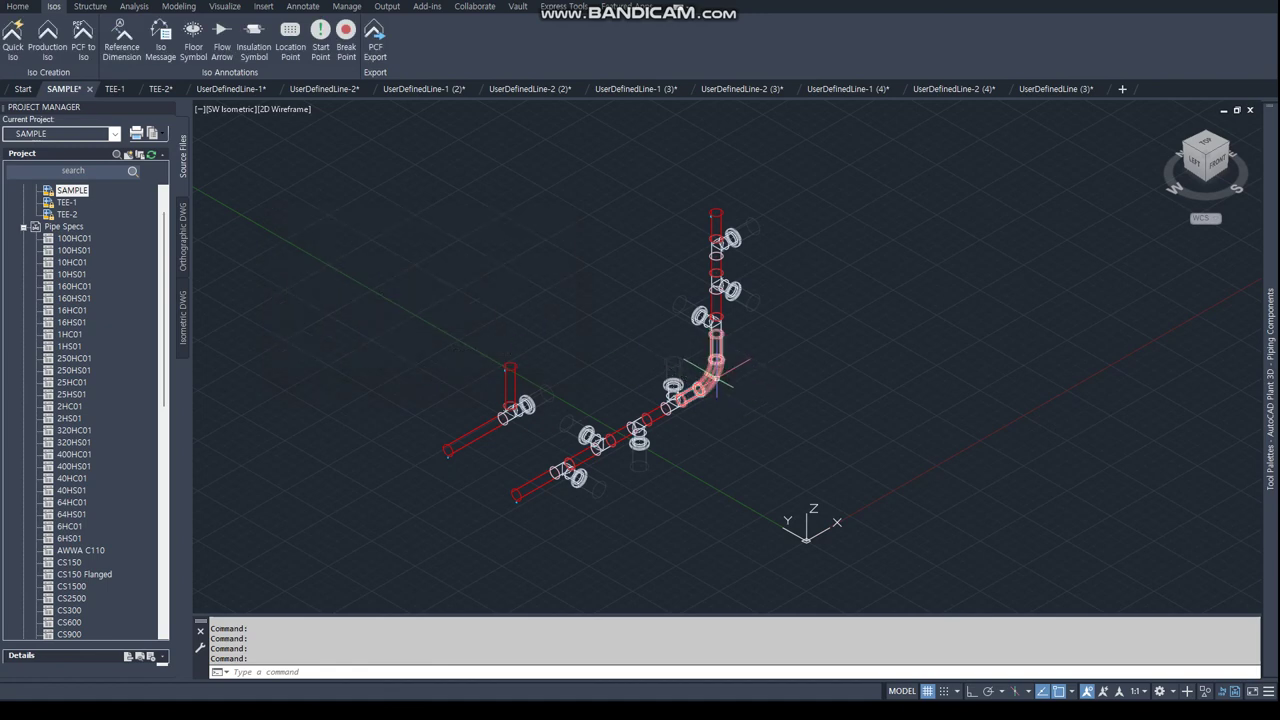
pyautogui.rightClick(716, 383)
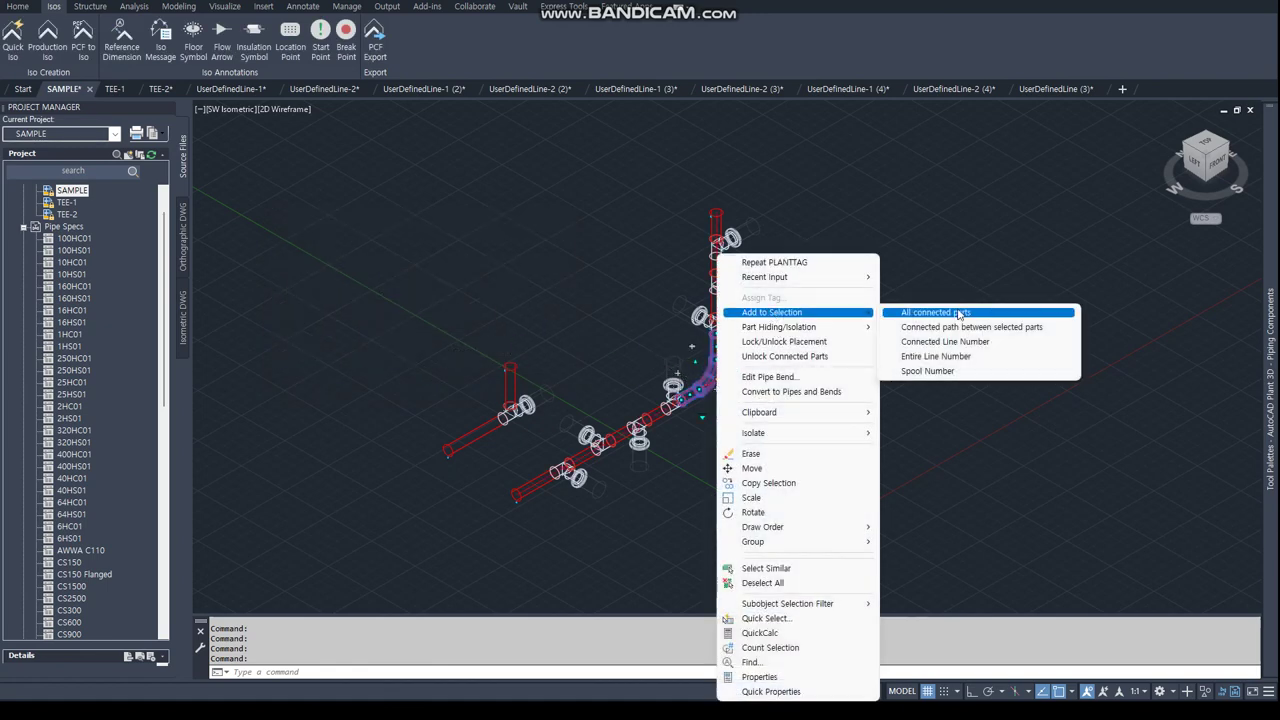
pyautogui.click(955, 313)
pyautogui.click(13, 40)
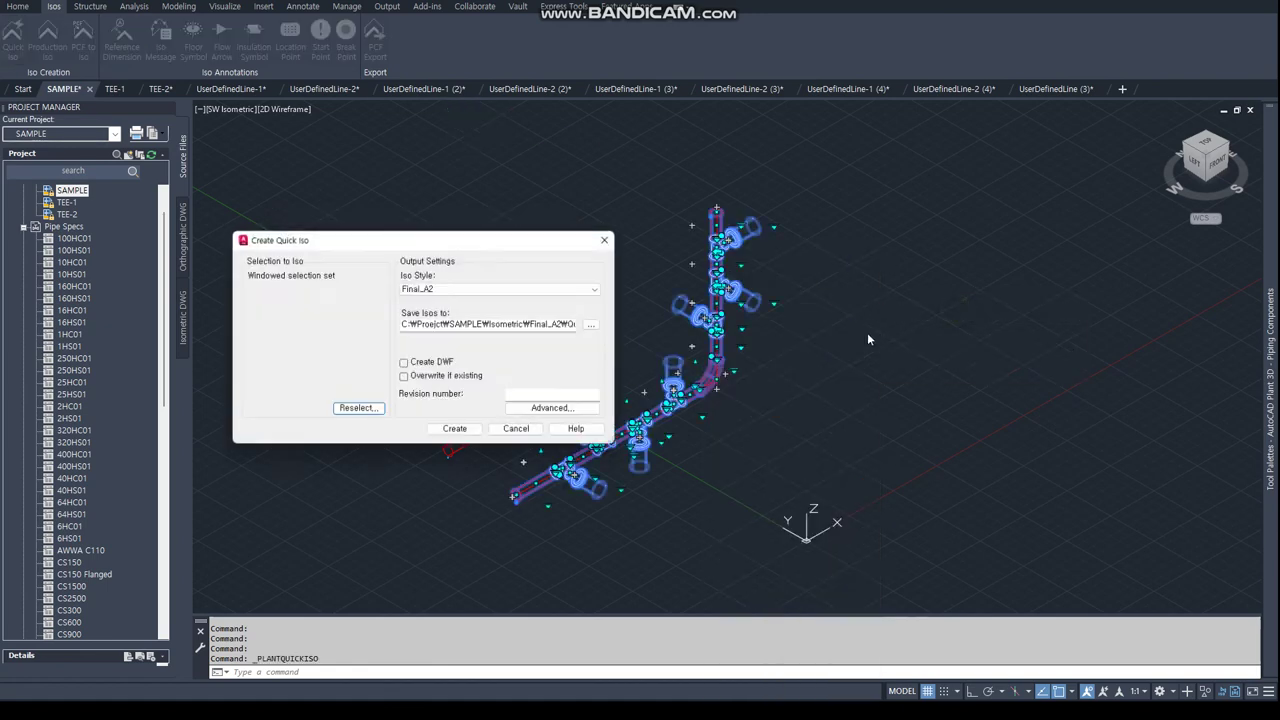
pyautogui.click(548, 411)
pyautogui.click(745, 297)
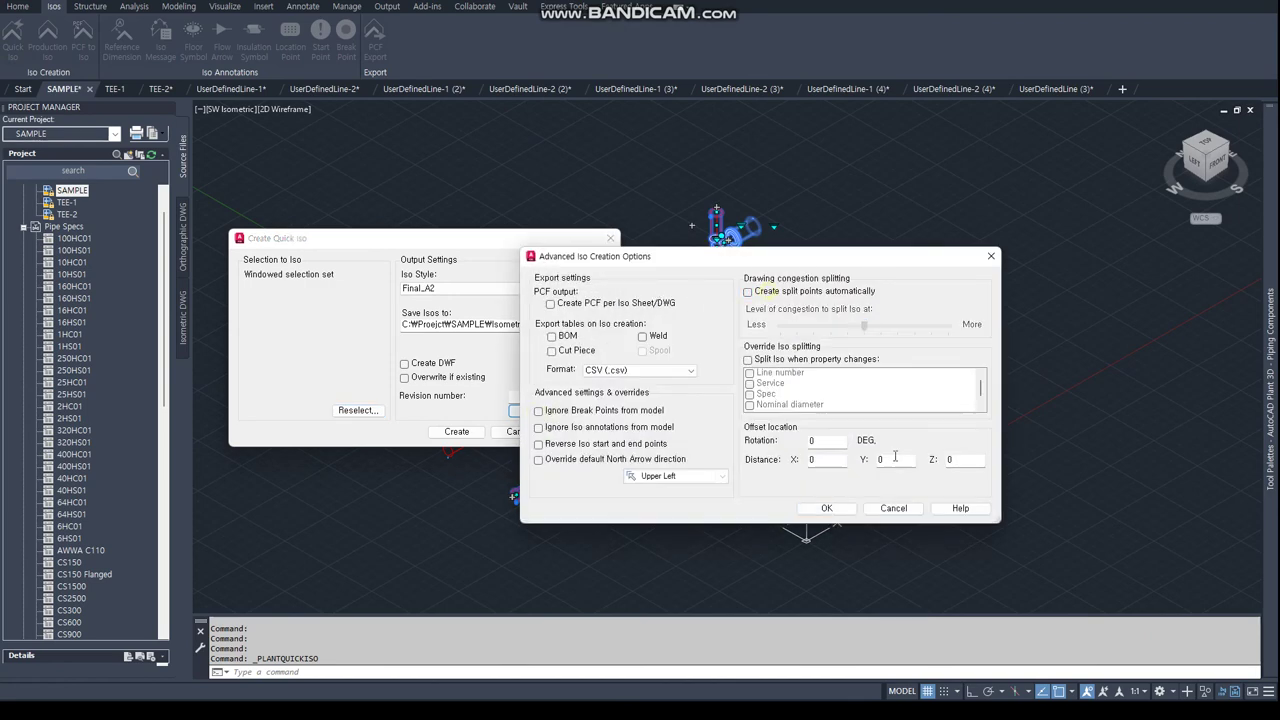
pyautogui.click(818, 497)
pyautogui.click(456, 431)
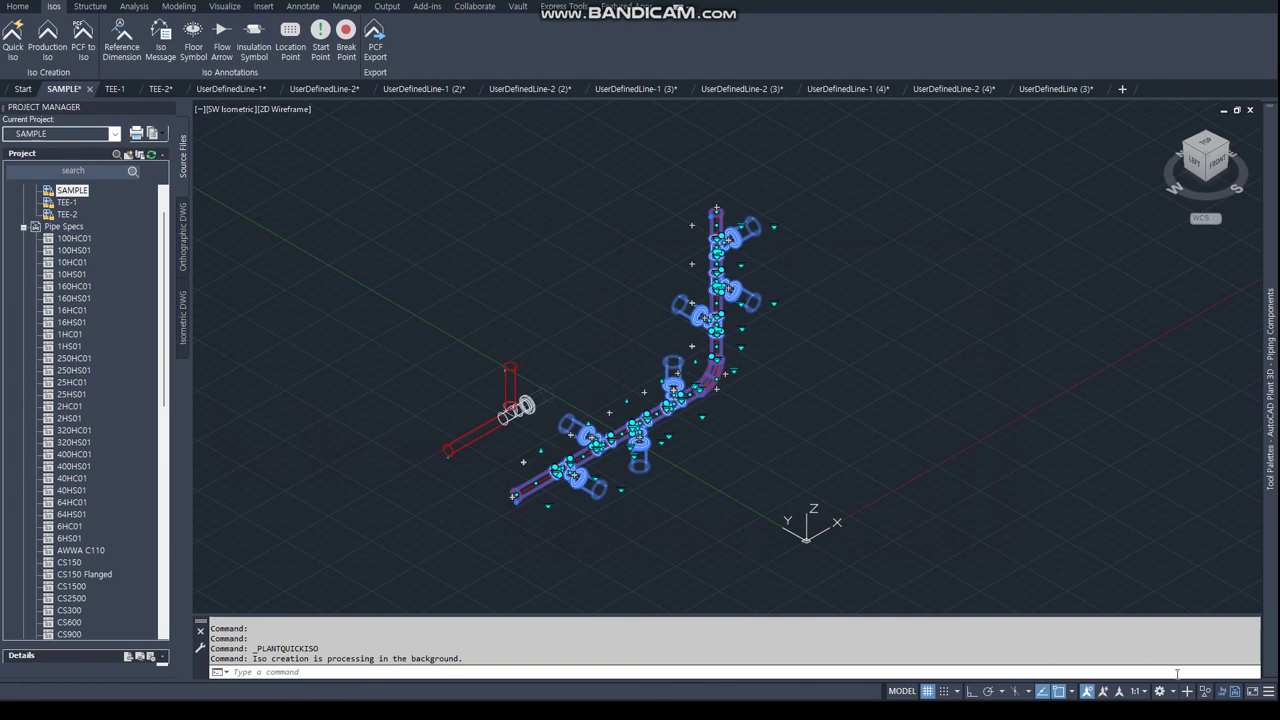
# Open the generated UserDefinedLine (4) iso and review its STR 101–107 balloons, BOM and cut list
pyautogui.click(1222, 693)
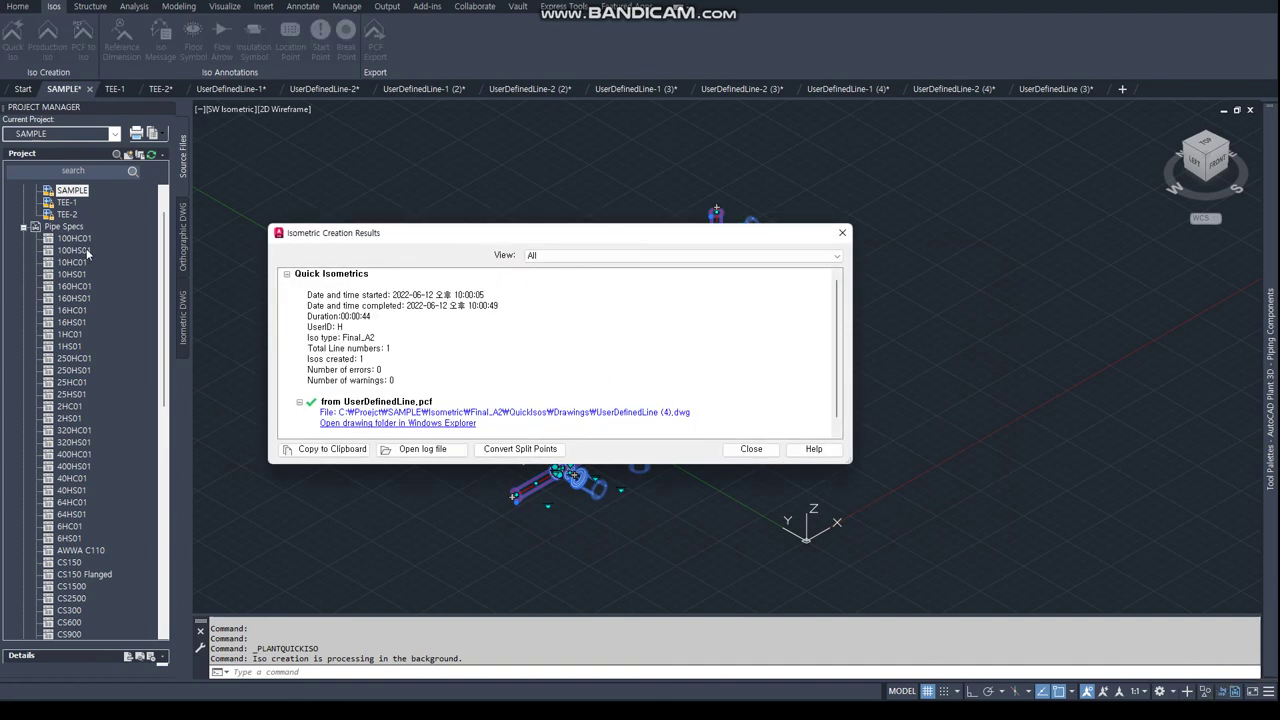
pyautogui.click(522, 411)
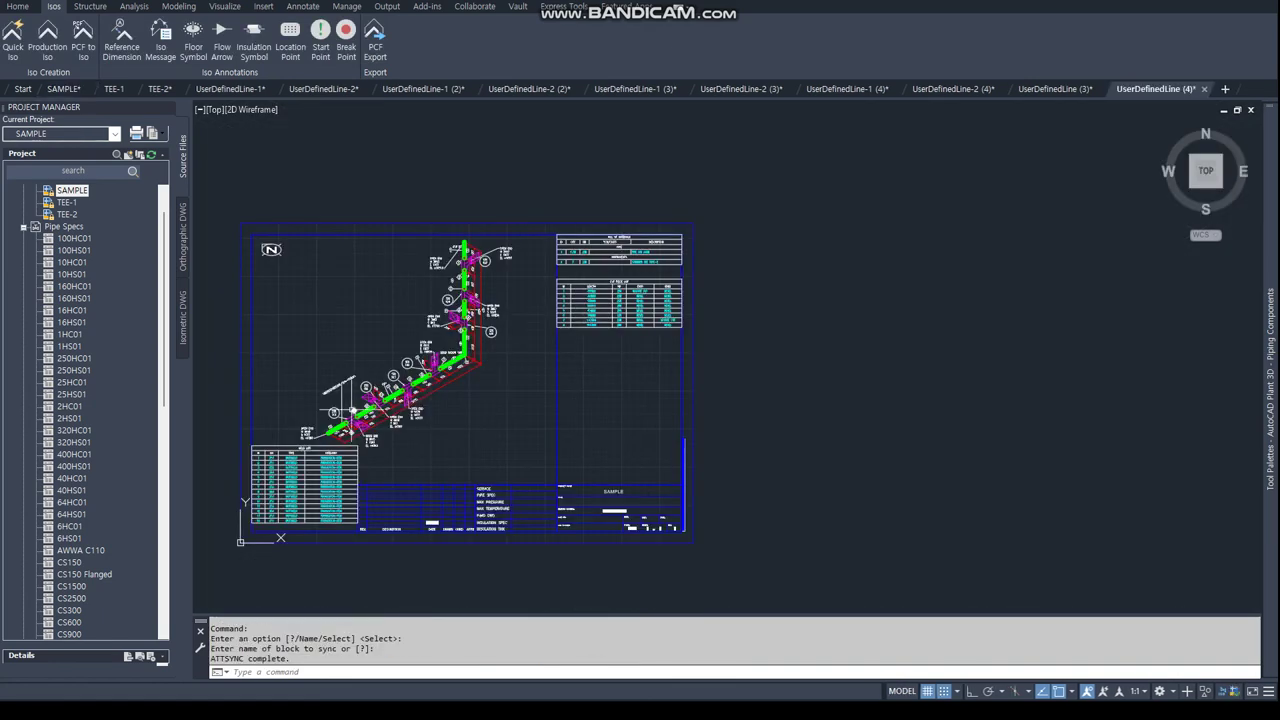
pyautogui.scroll(4, 378, 395)
pyautogui.moveTo(468, 395); pyautogui.dragTo(500, 540, button='middle')
pyautogui.scroll(3, 500, 540)
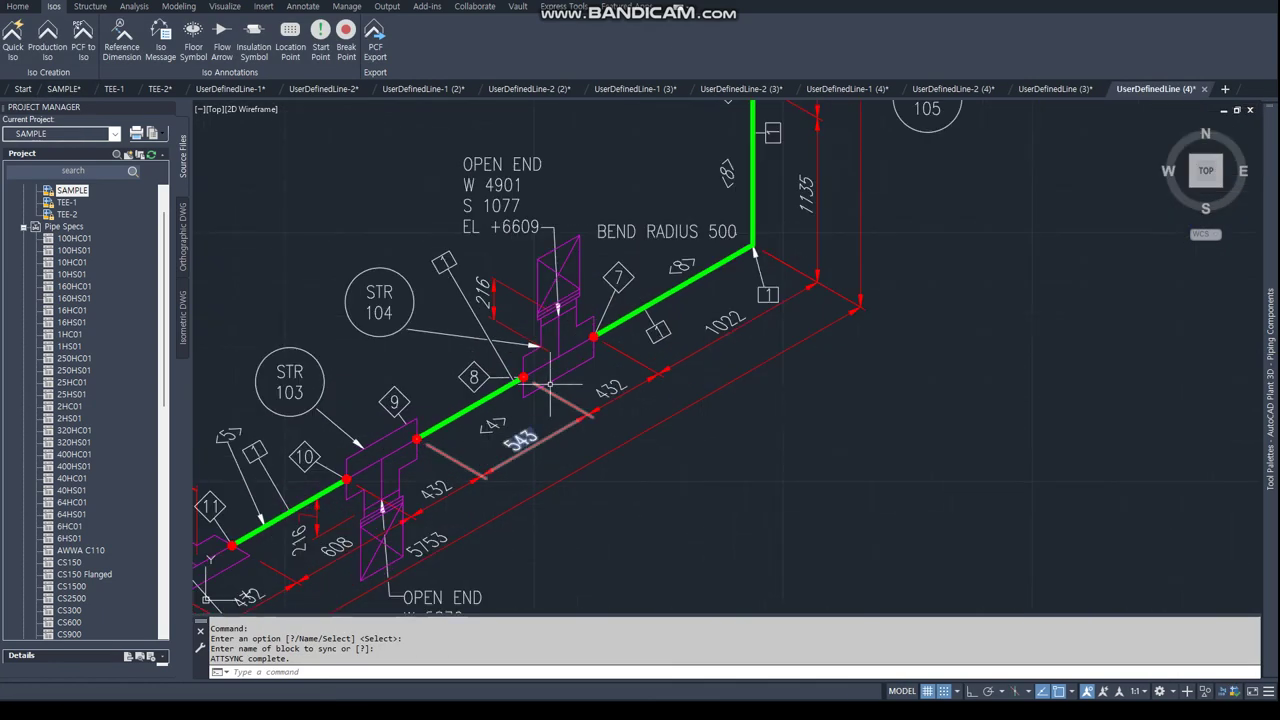
pyautogui.scroll(-5, 540, 480)
pyautogui.scroll(1, 574, 414)
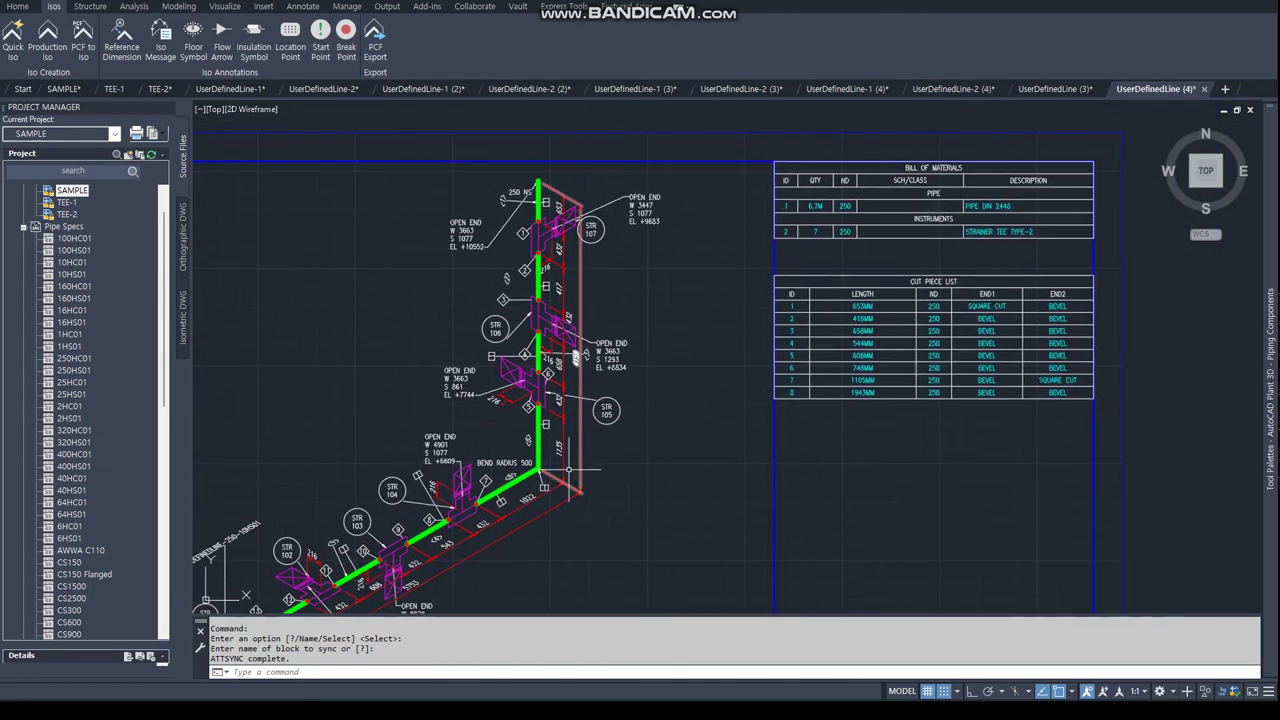
pyautogui.moveTo(509, 491); pyautogui.dragTo(598, 381, button='middle')
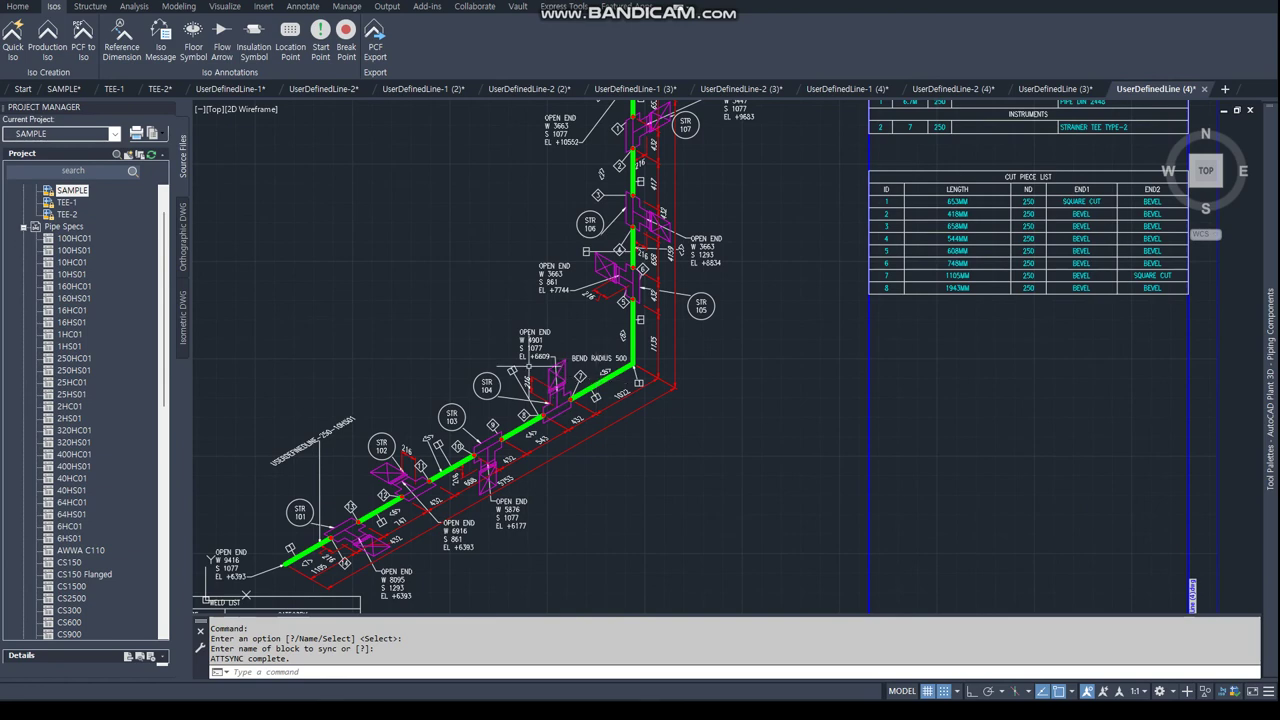
pyautogui.scroll(-2, 525, 370)
pyautogui.moveTo(508, 361)
pyautogui.mouseDown(button='middle')
pyautogui.moveTo(546, 389)
pyautogui.moveTo(600, 343)
pyautogui.mouseUp(button='middle')
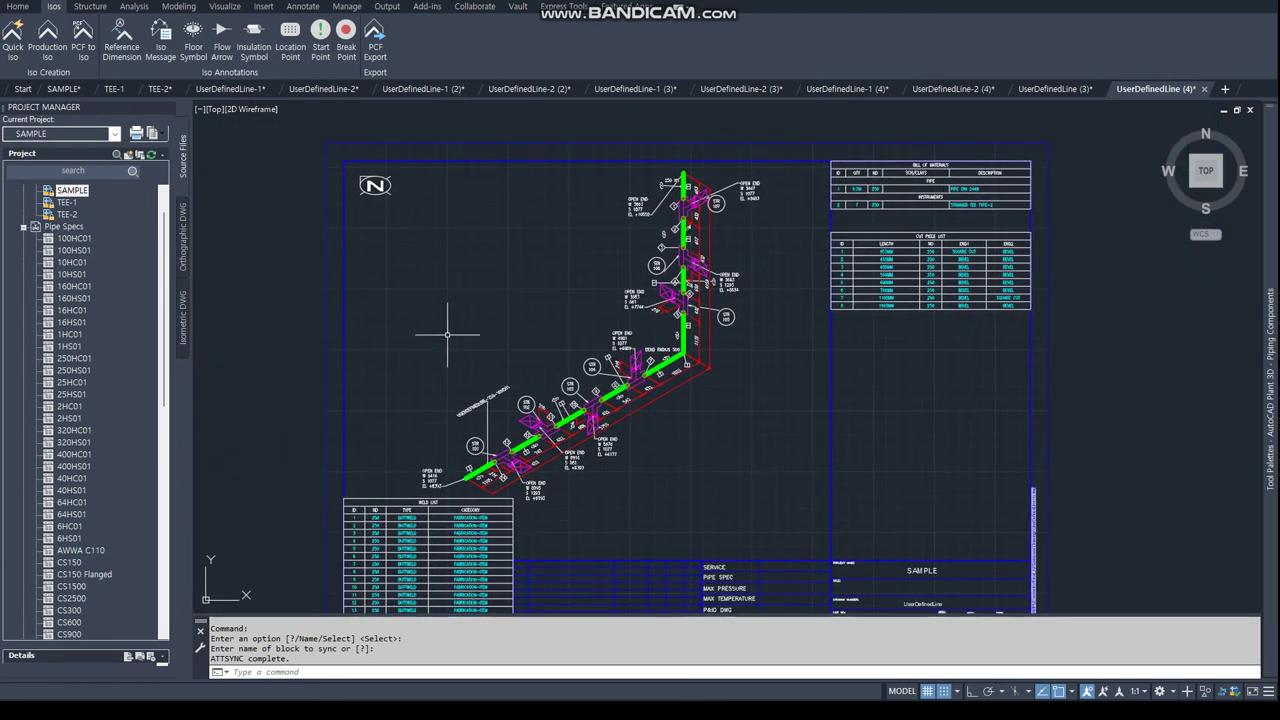